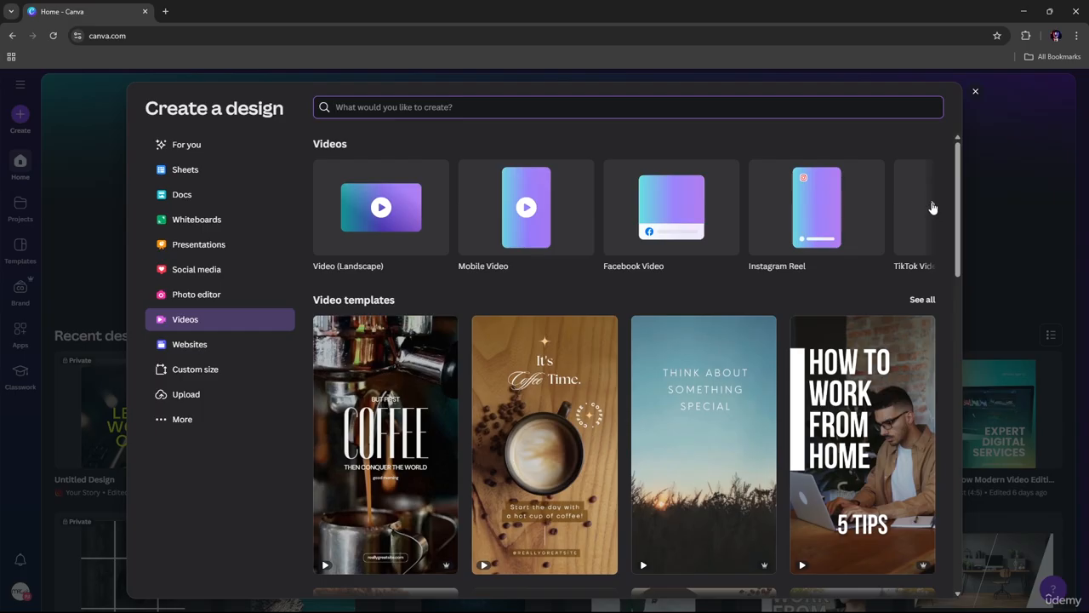
Create a Mobile Video design and apply the White Modern Mockup Fashion Sale template to its page.
left_click(790, 223)
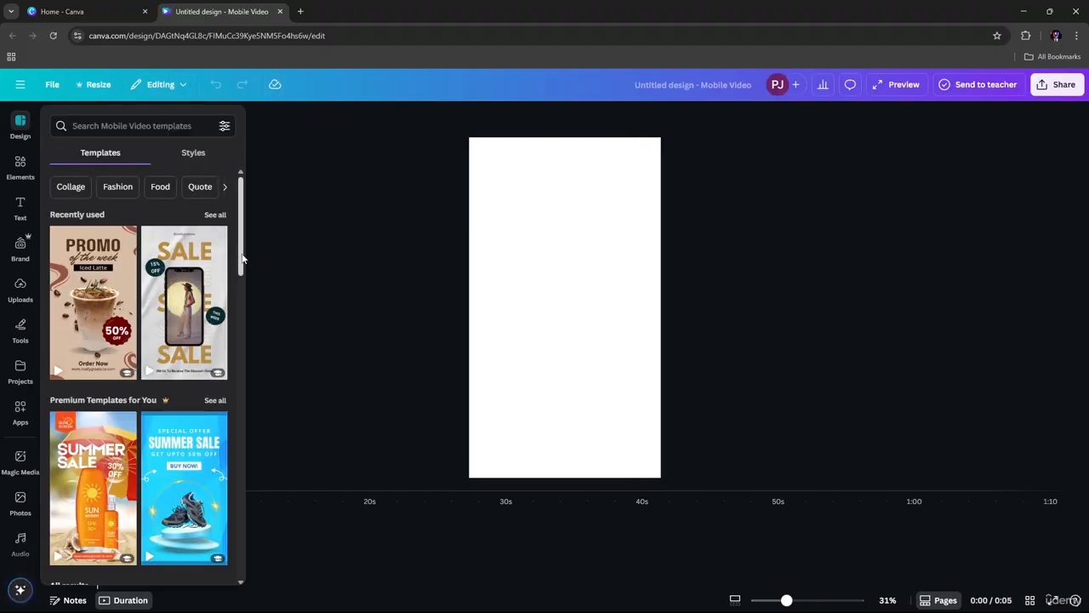
mouse_move(219, 280)
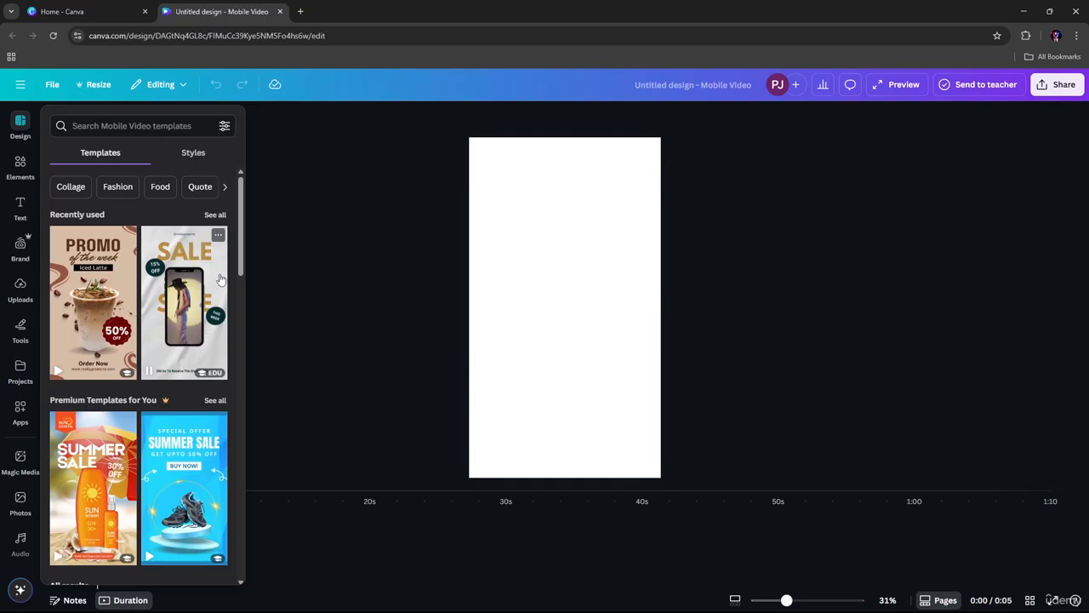
scroll(220, 279, "down", 2)
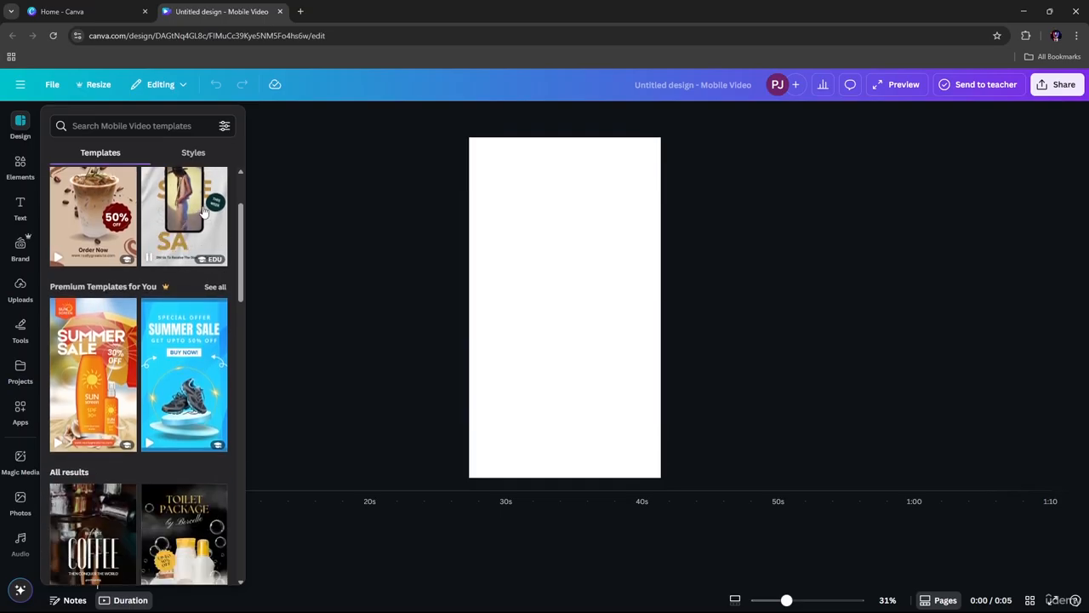
scroll(189, 223, "up", 1)
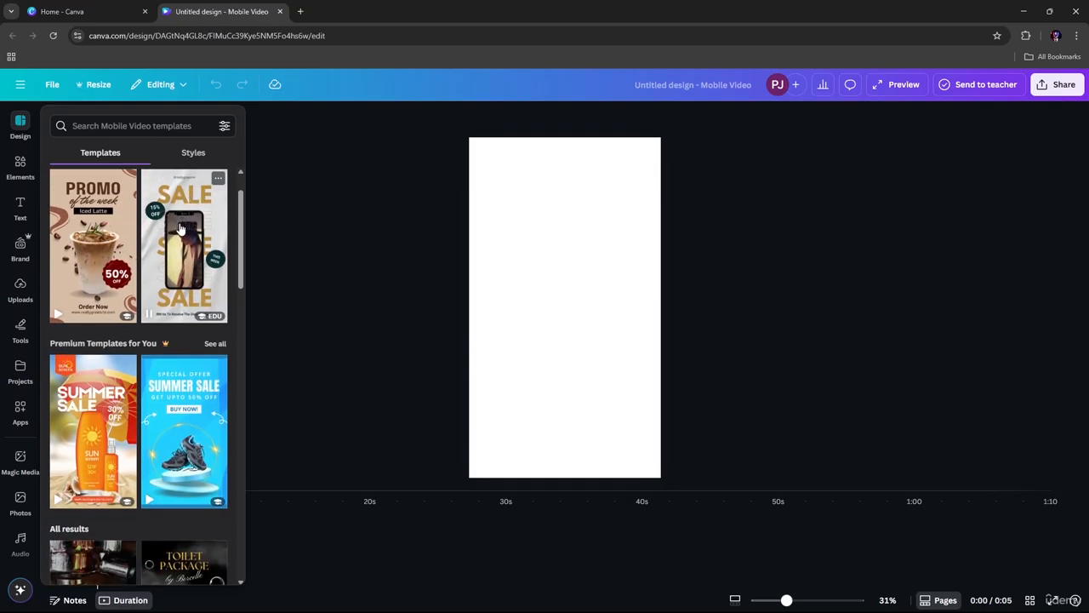
mouse_move(206, 419)
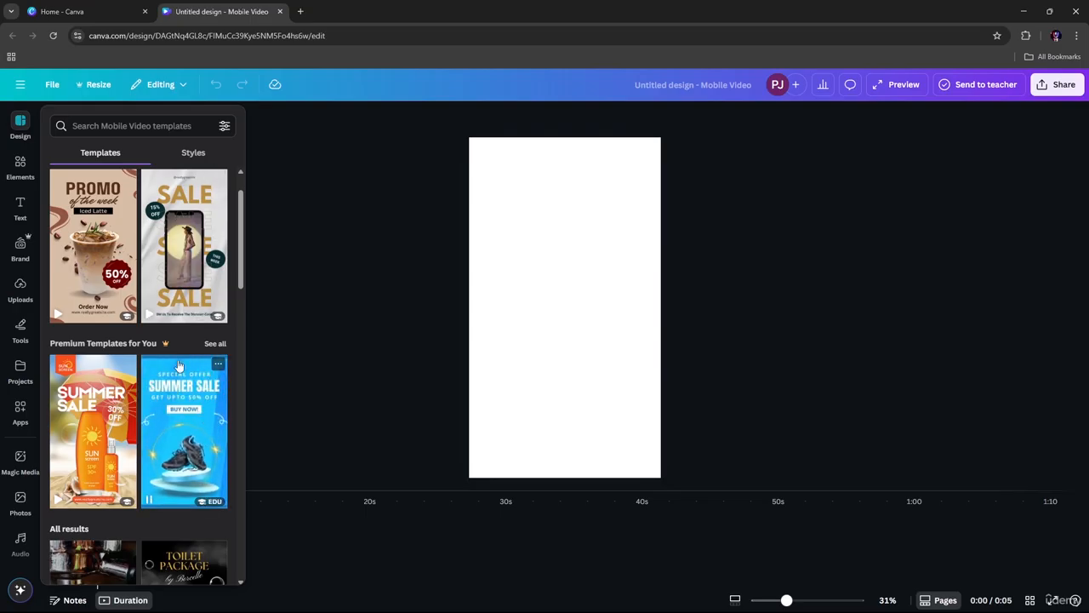
left_click(194, 238)
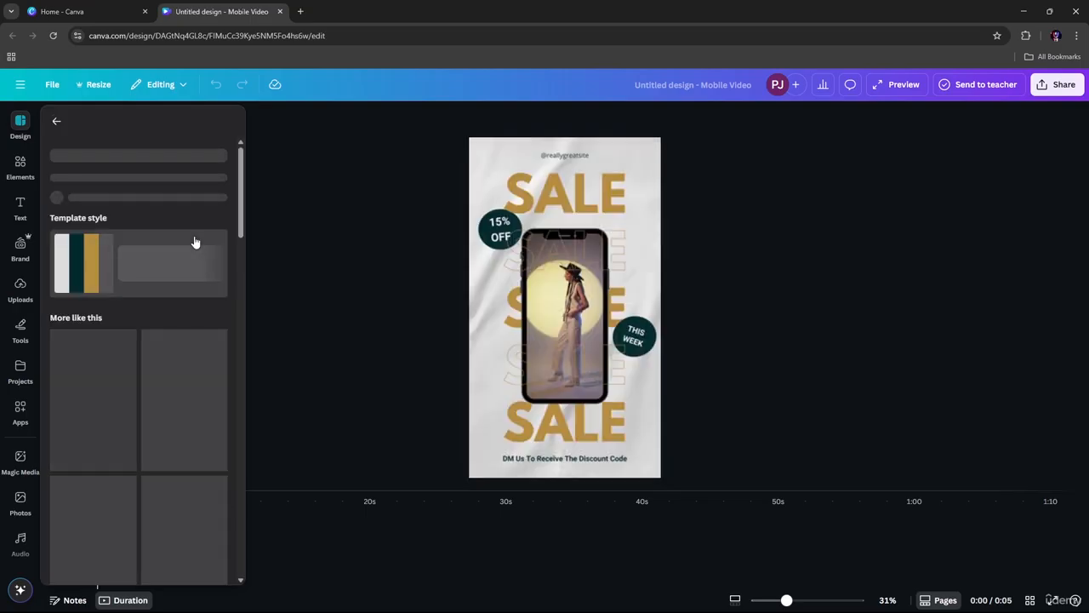
left_click(567, 289)
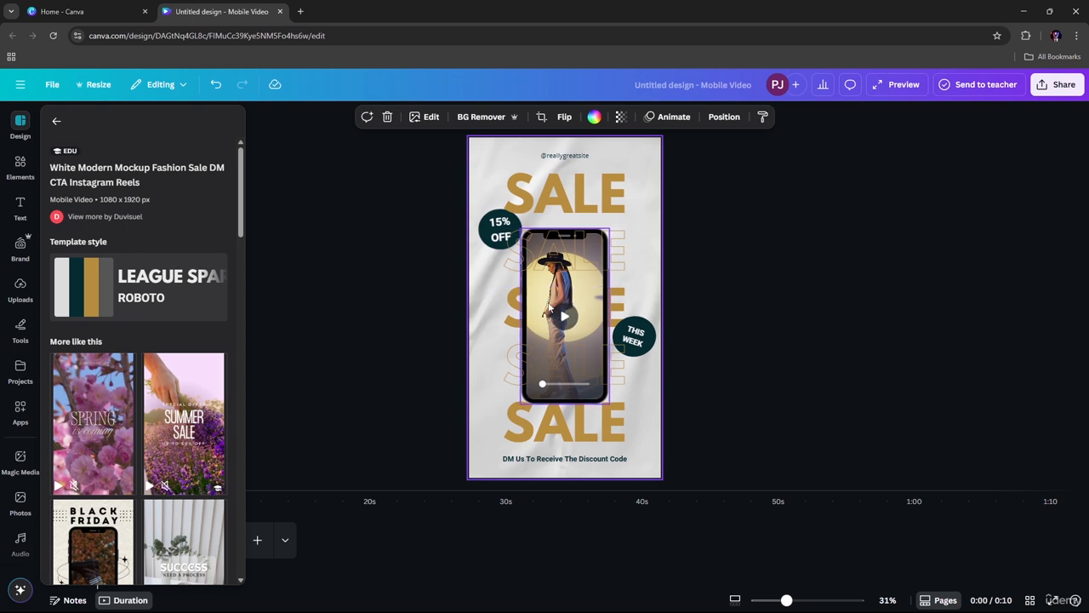
left_click(57, 123)
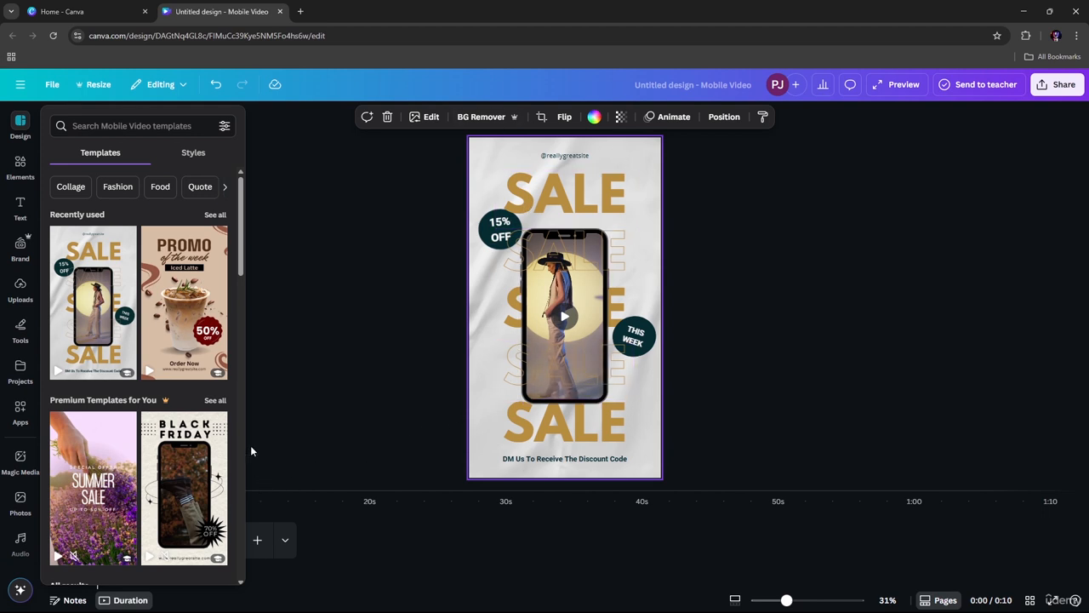
left_click(288, 213)
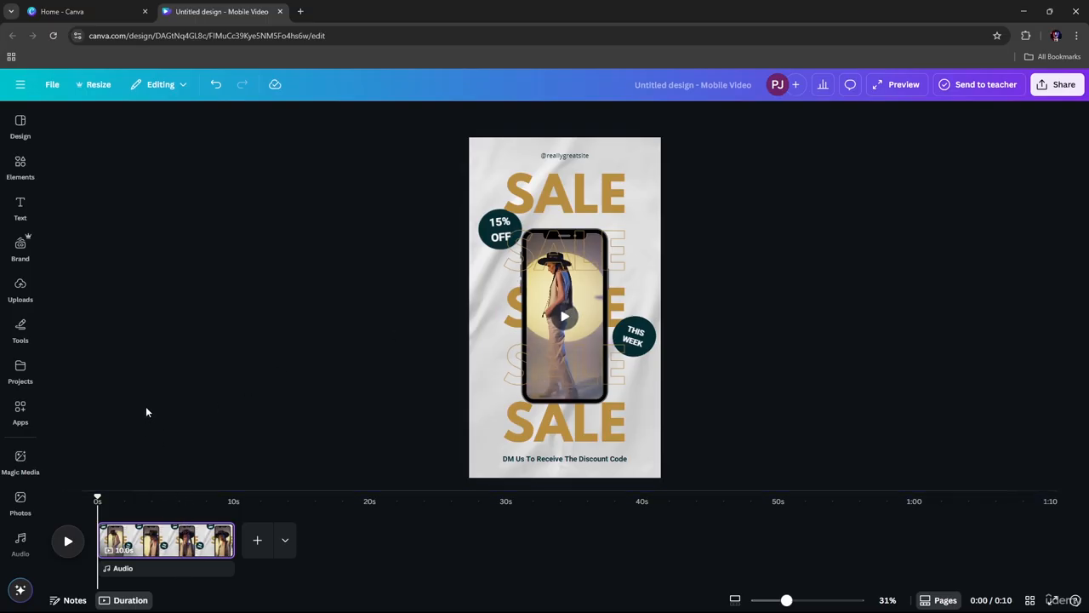
Look through the available brand assets, elements, projects and uploads, and view the actions offered for the page background.
left_click(22, 251)
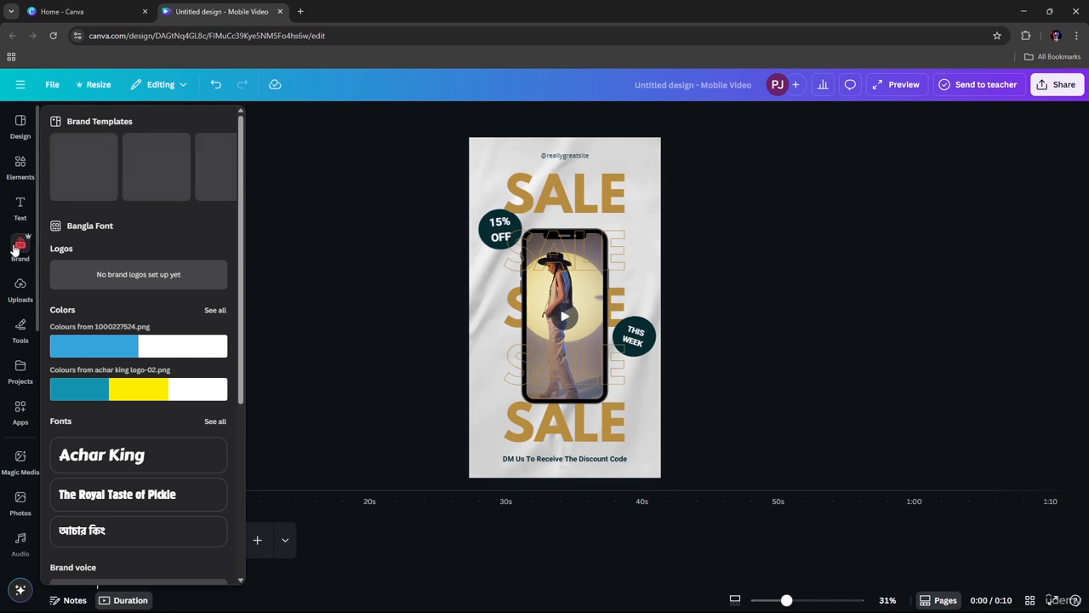
left_click(22, 170)
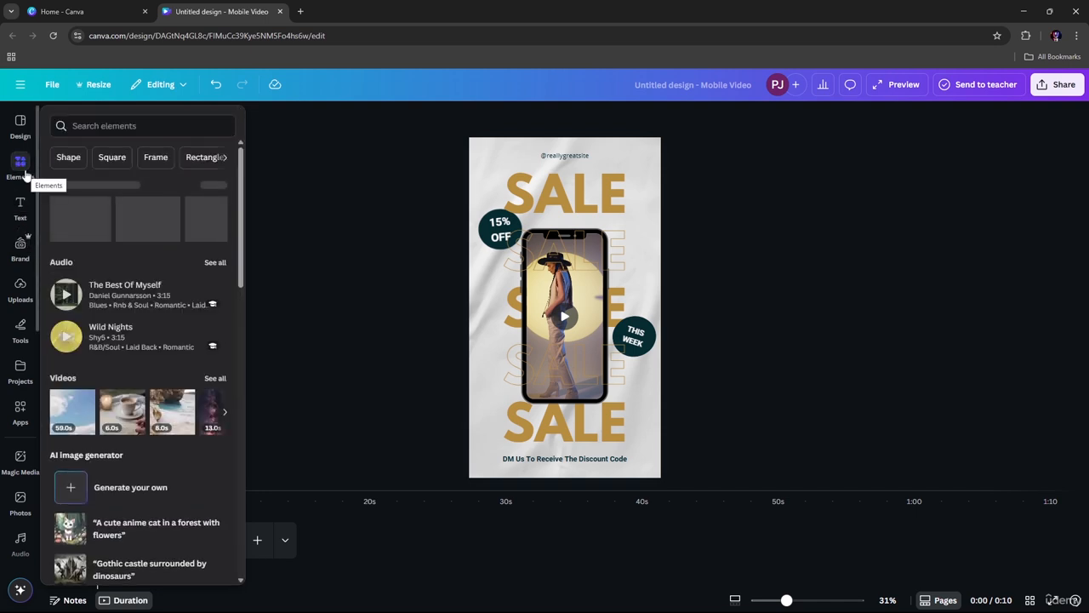
left_click(28, 220)
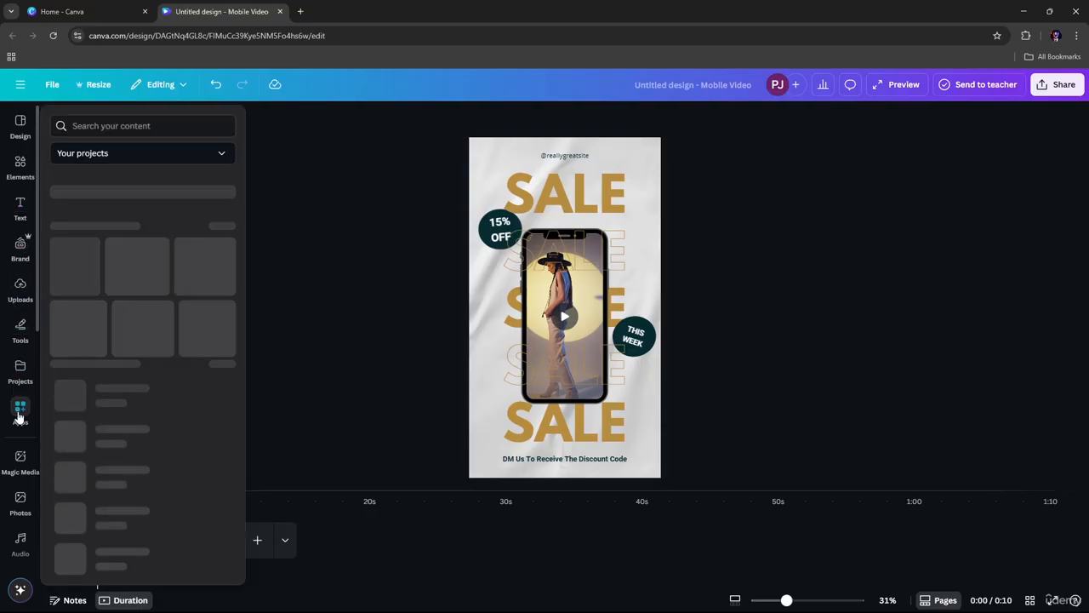
left_click(19, 170)
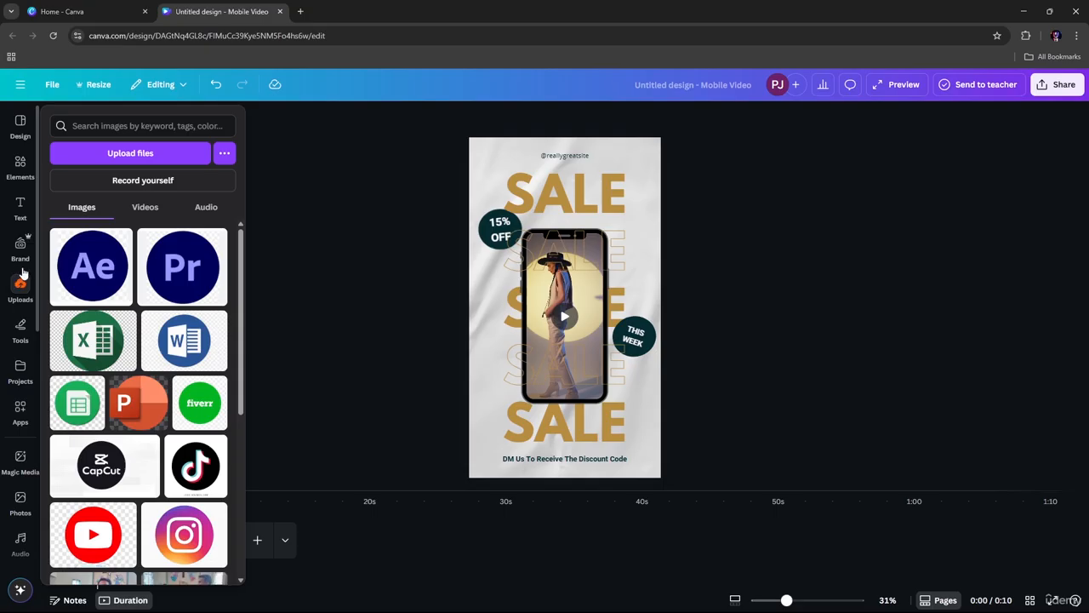
mouse_move(23, 251)
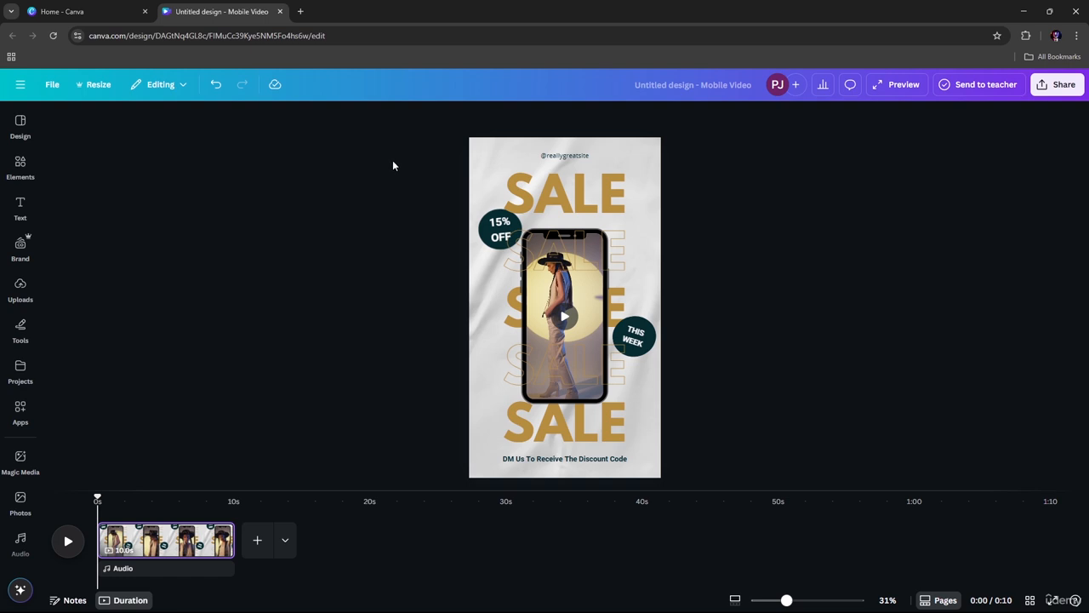
right_click(483, 408)
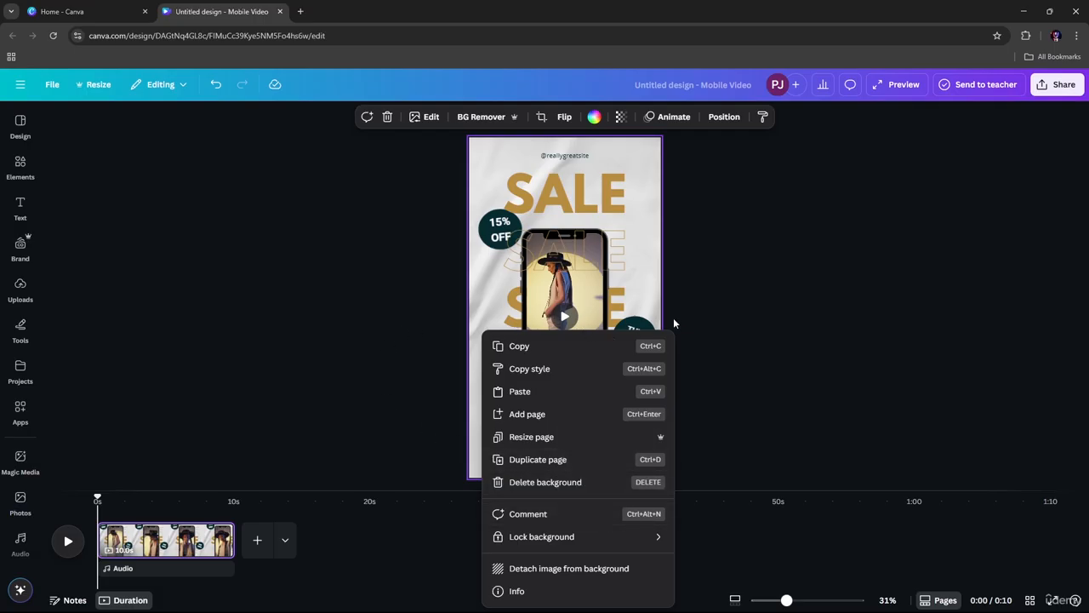
left_click(710, 286)
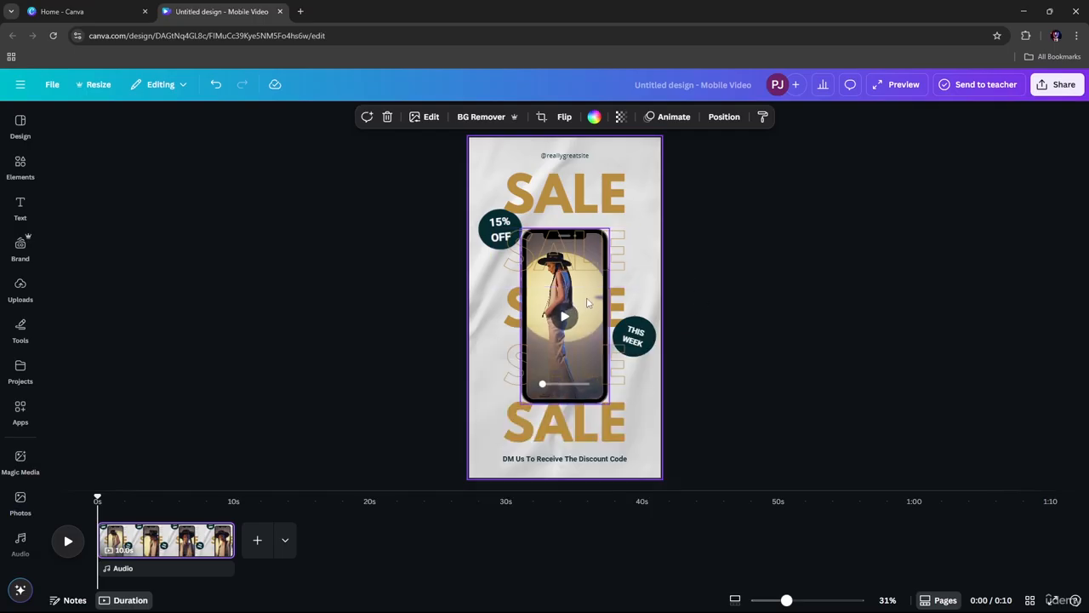
Search the video elements for "fashoin" and add the 15-second portrait clip of three women in suits to the page.
left_click(587, 300)
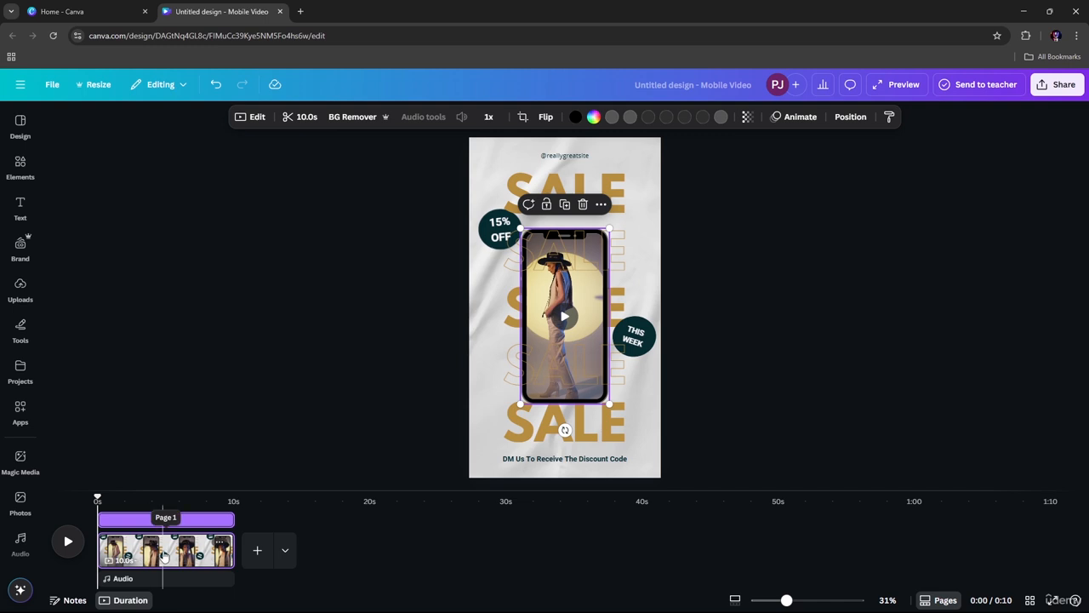
left_click(15, 170)
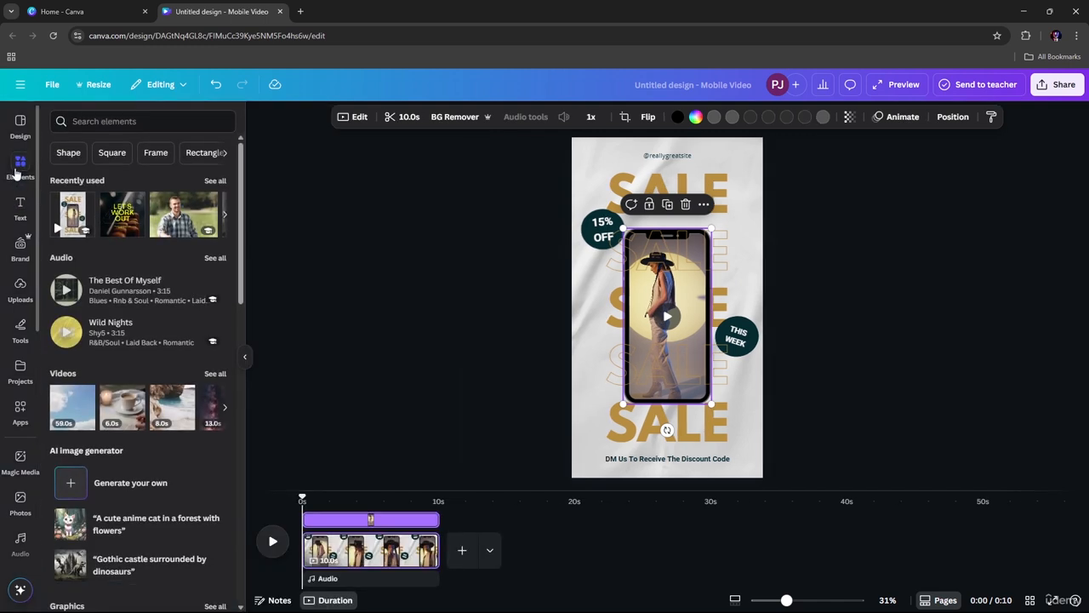
left_click(120, 122)
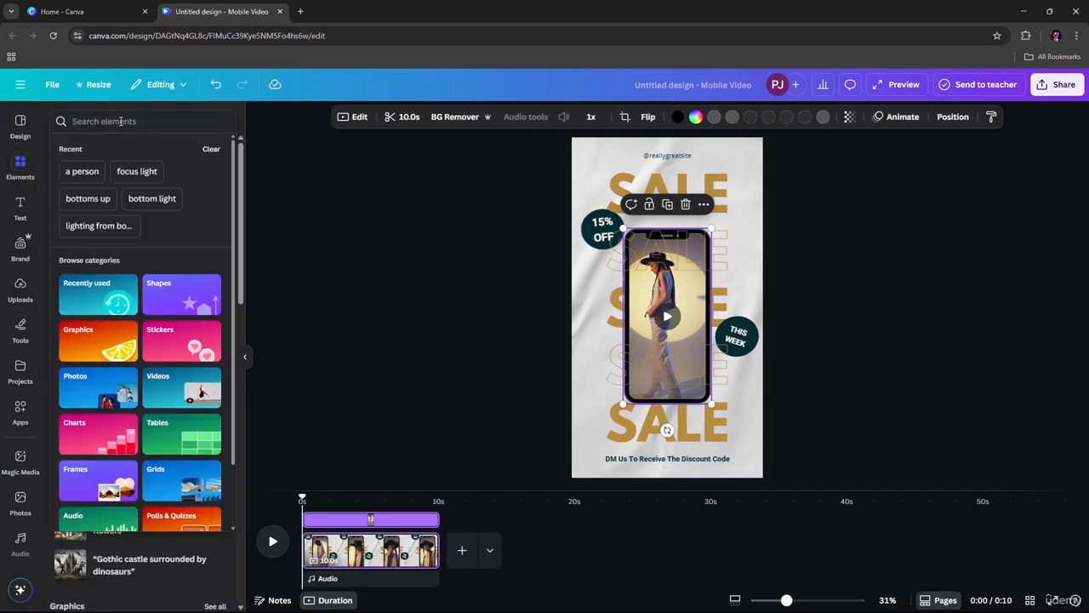
left_click(146, 383)
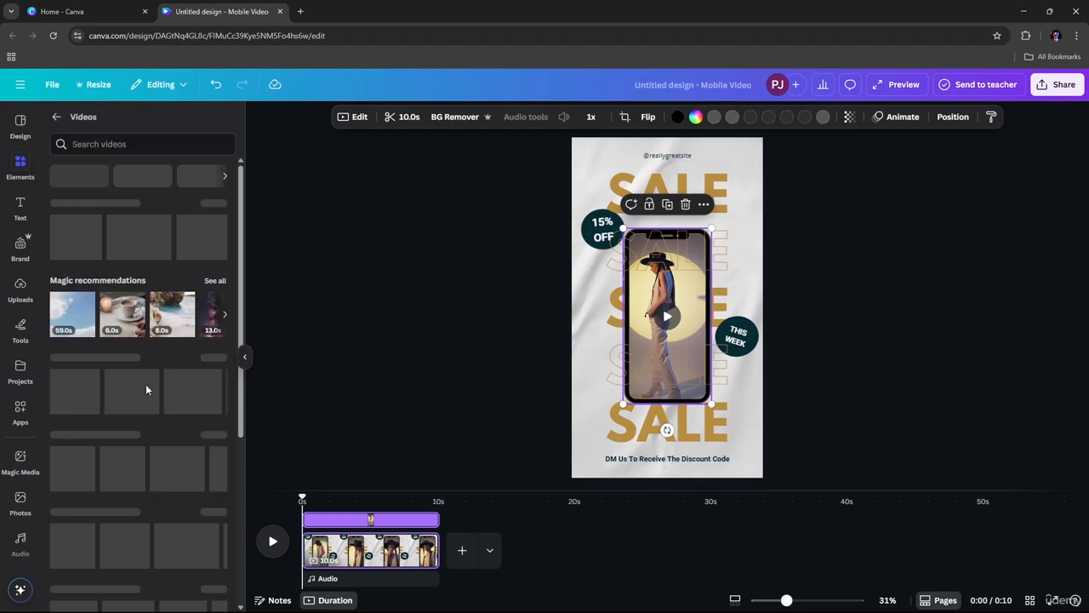
left_click(105, 143)
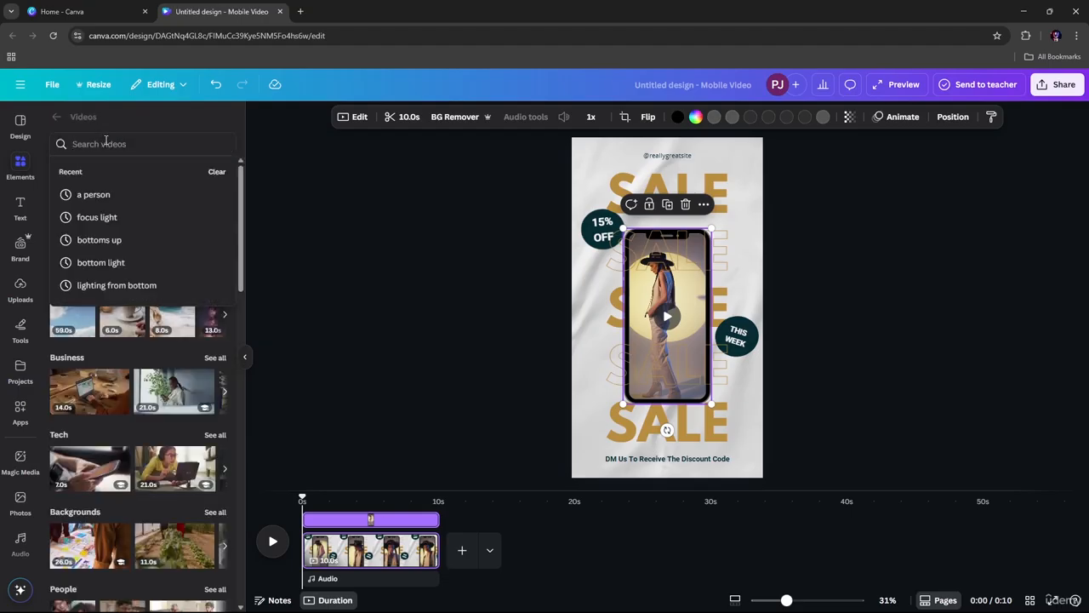
type("fasho")
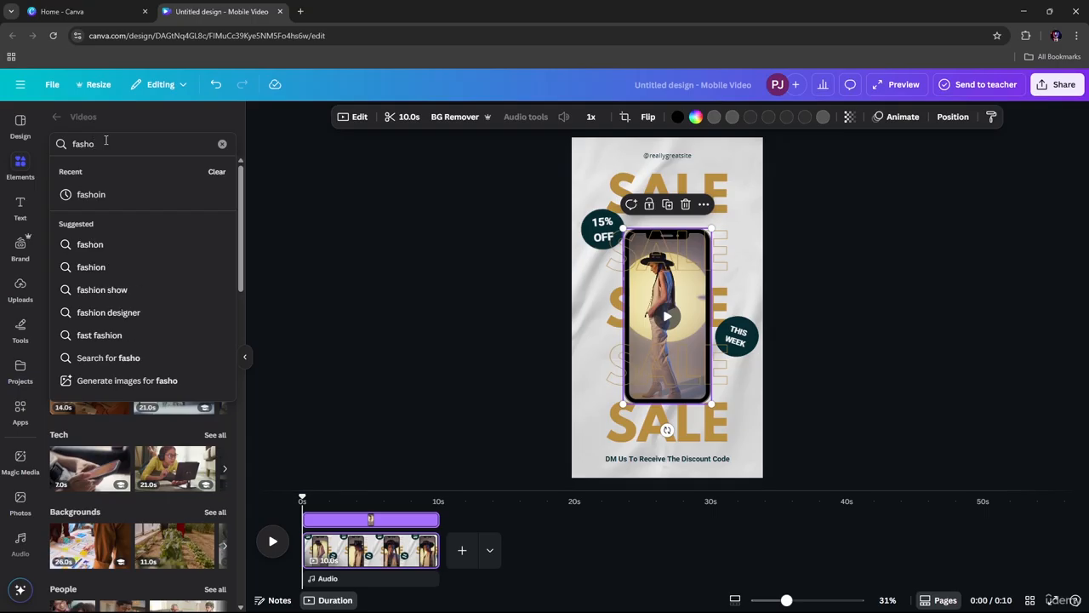
type("in")
key("Return")
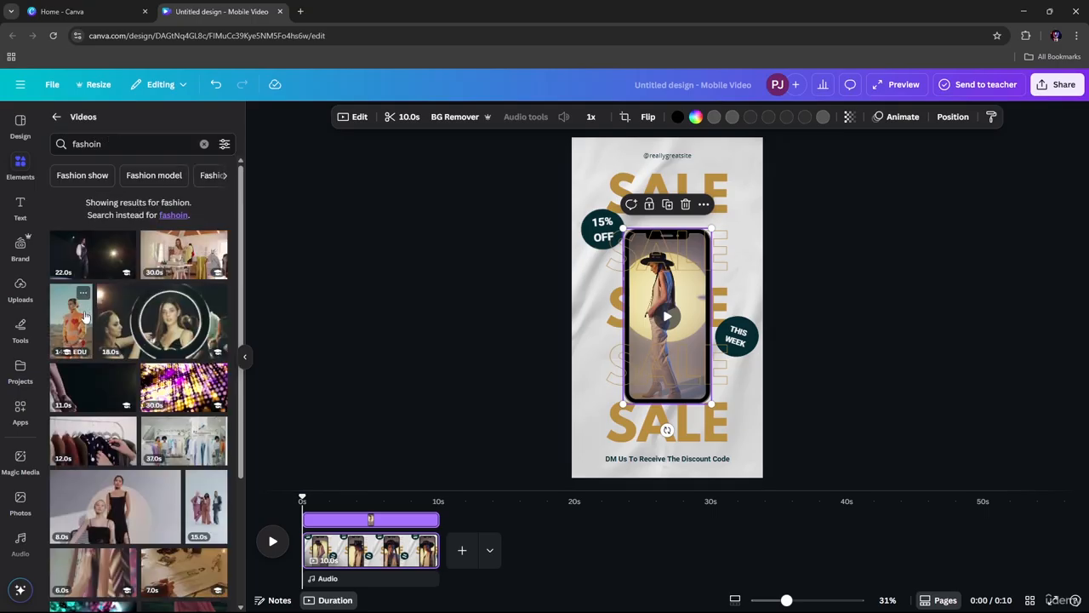
scroll(204, 438, "down", 1)
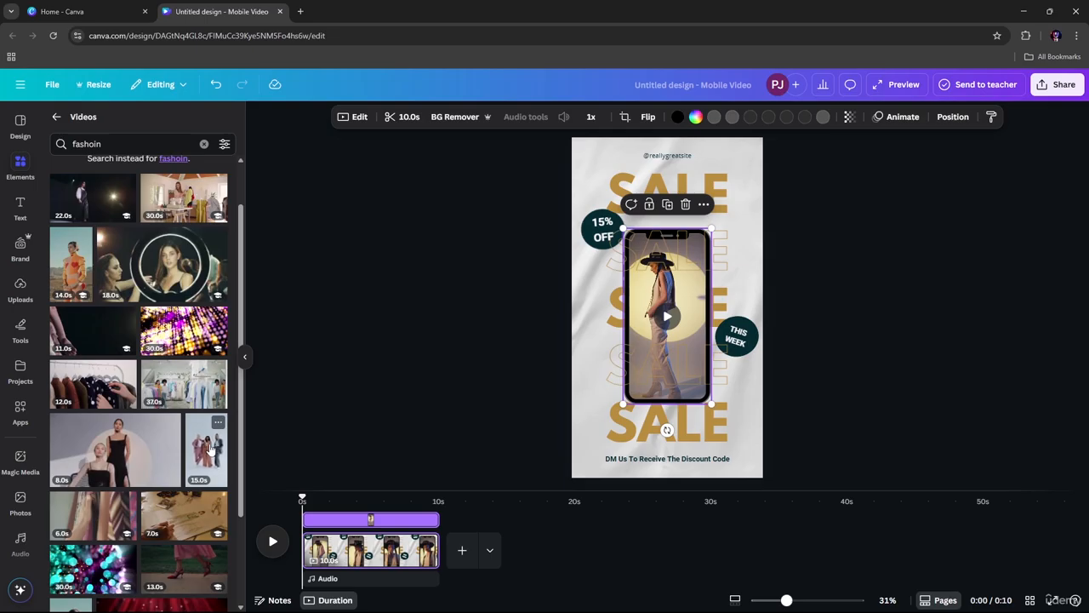
left_click(210, 448)
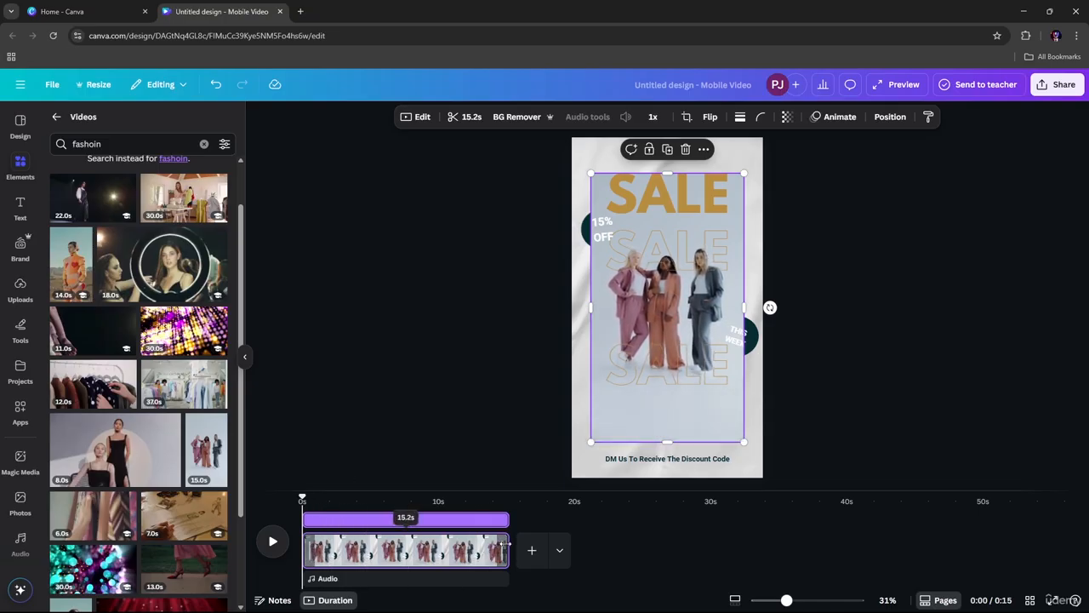
Trim the page to 10.6 s and place the new clip inside the phone mockup frame.
left_click_drag(505, 545, 446, 549)
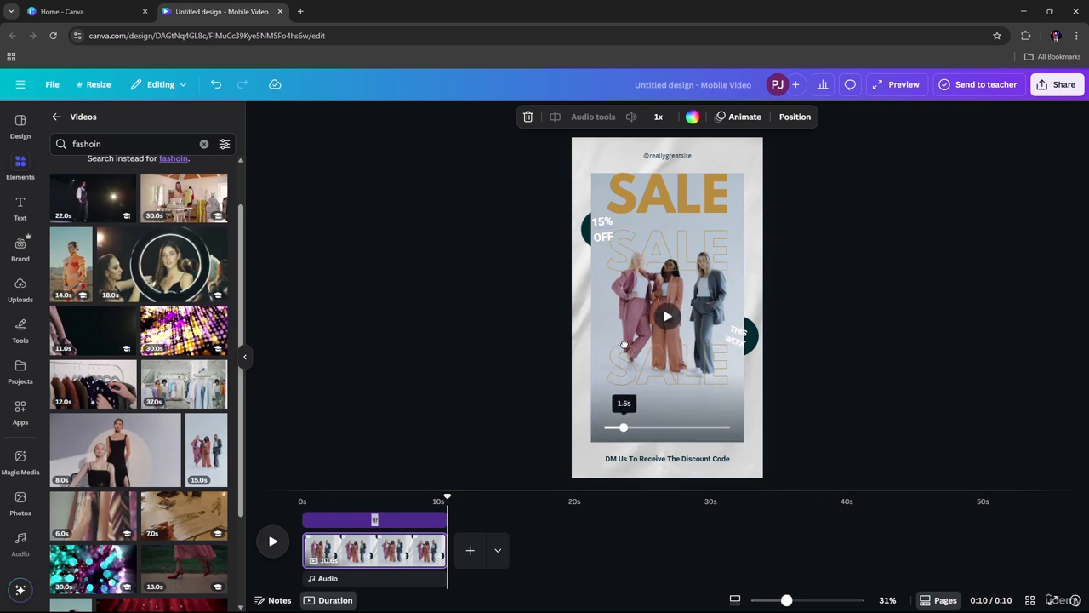
left_click_drag(594, 182, 690, 246)
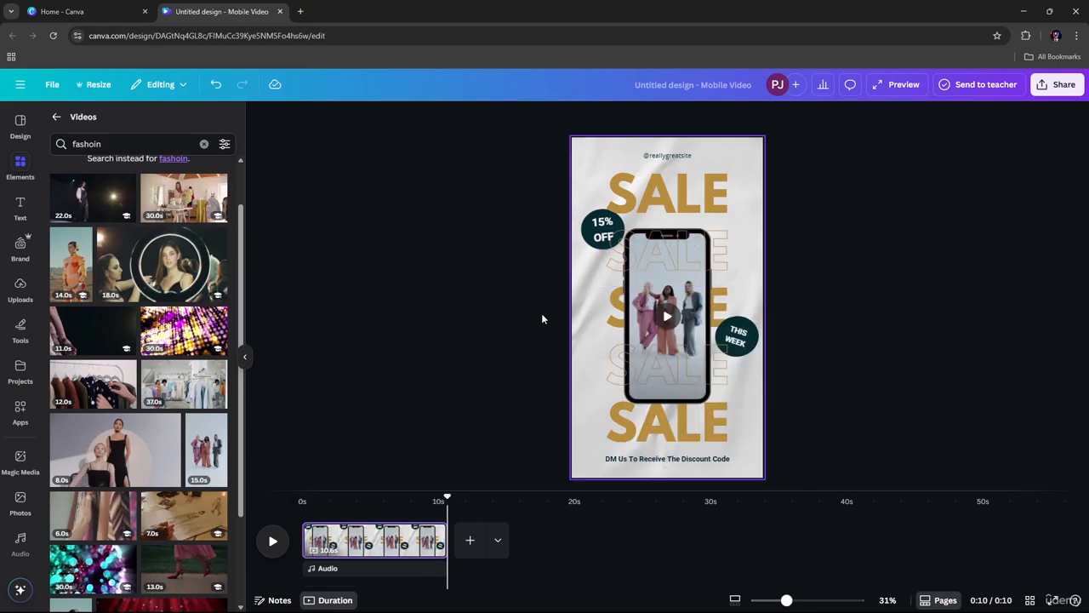
Play back the opening seconds of the video from the start to review the replaced phone clip.
left_click_drag(447, 498, 304, 509)
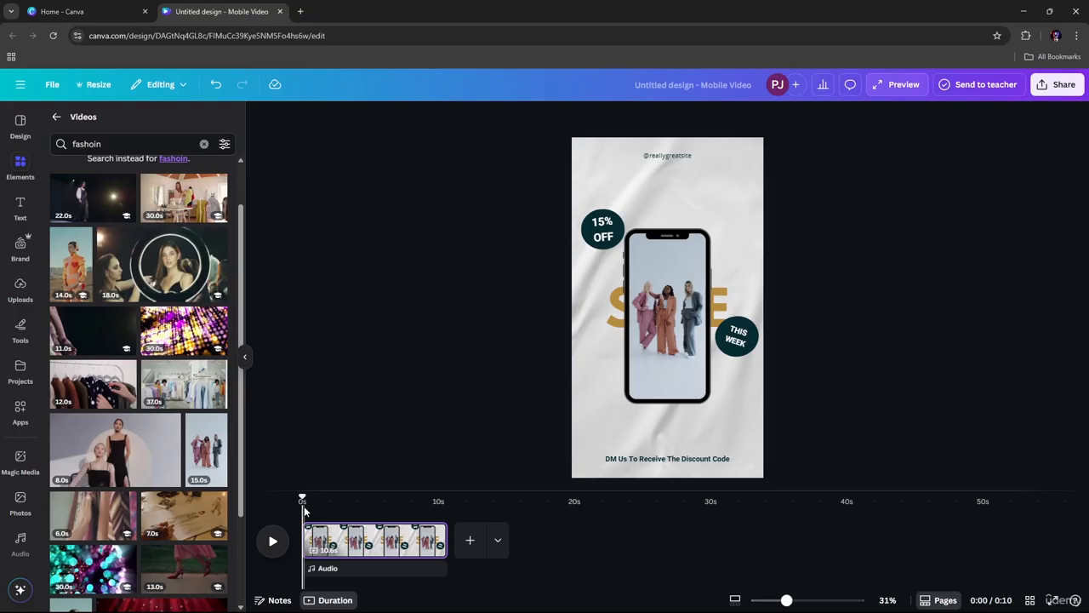
key("space")
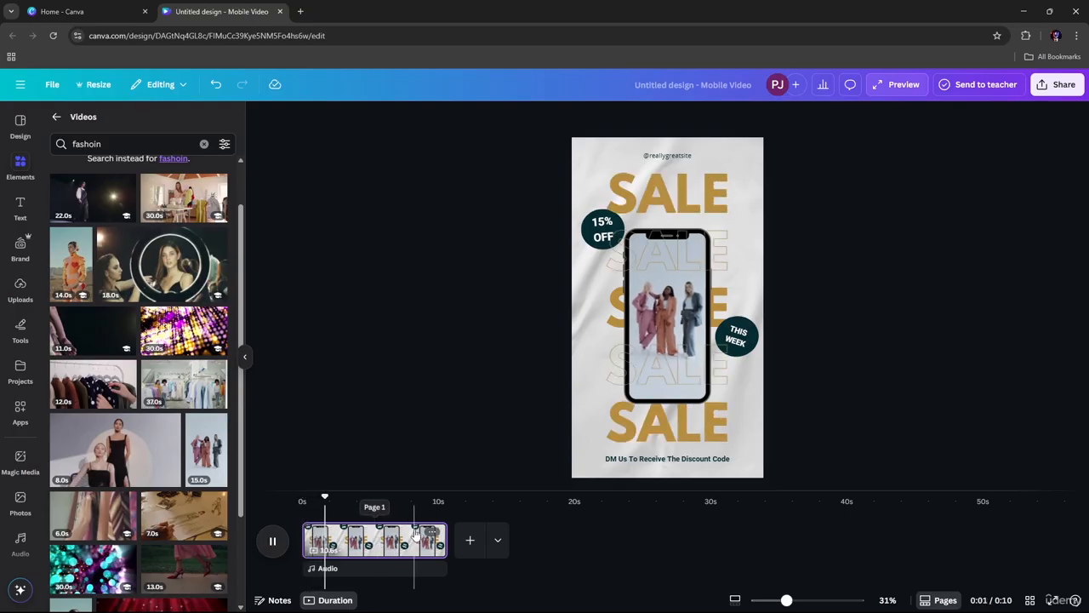
key("space")
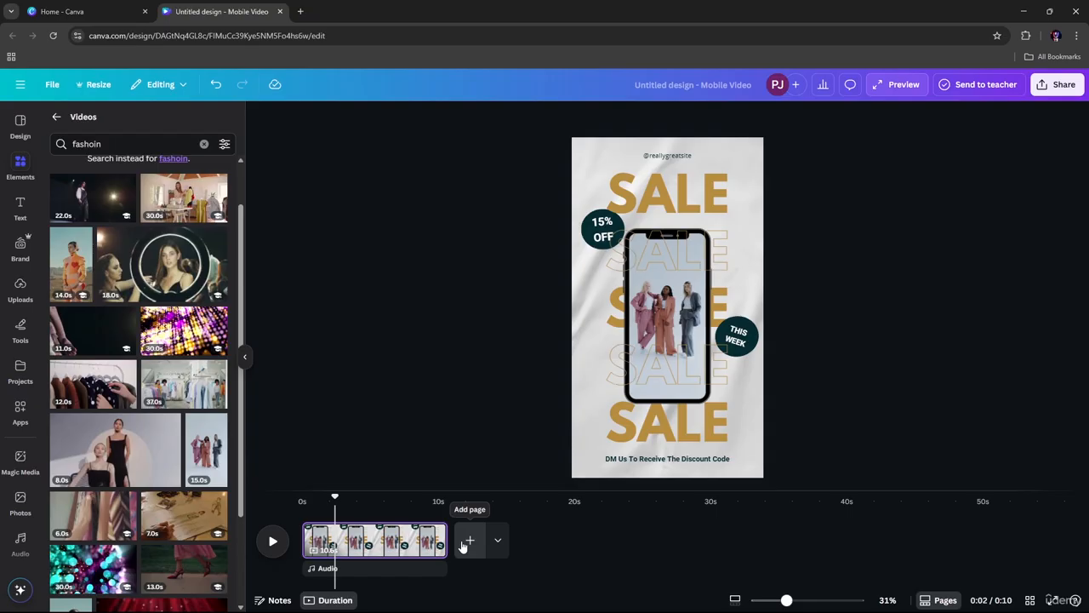
Add a blank second page after the sale page and delete it again.
left_click(465, 544)
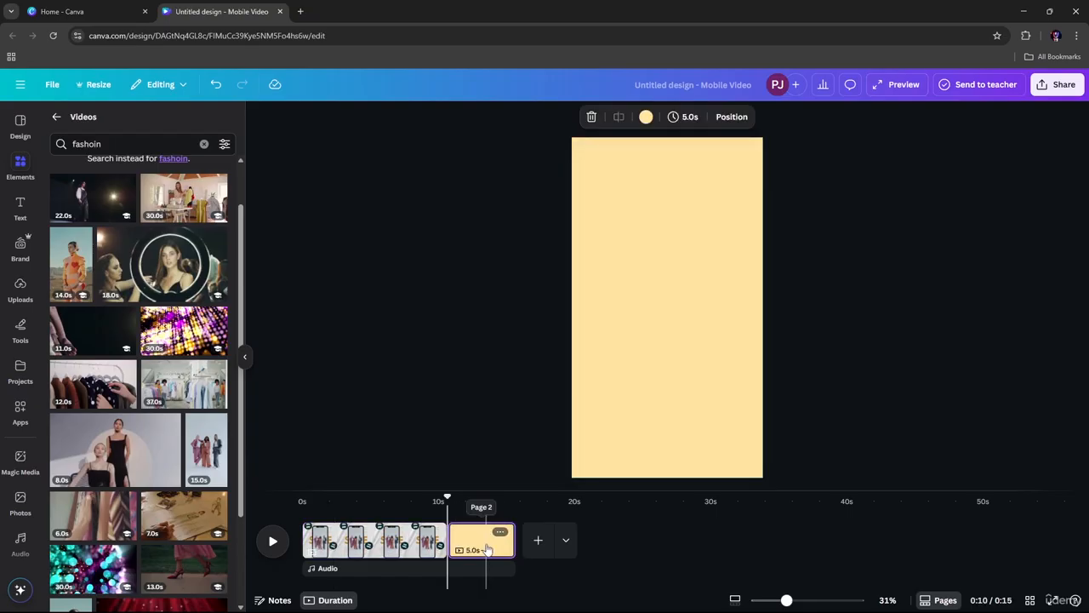
key("Delete")
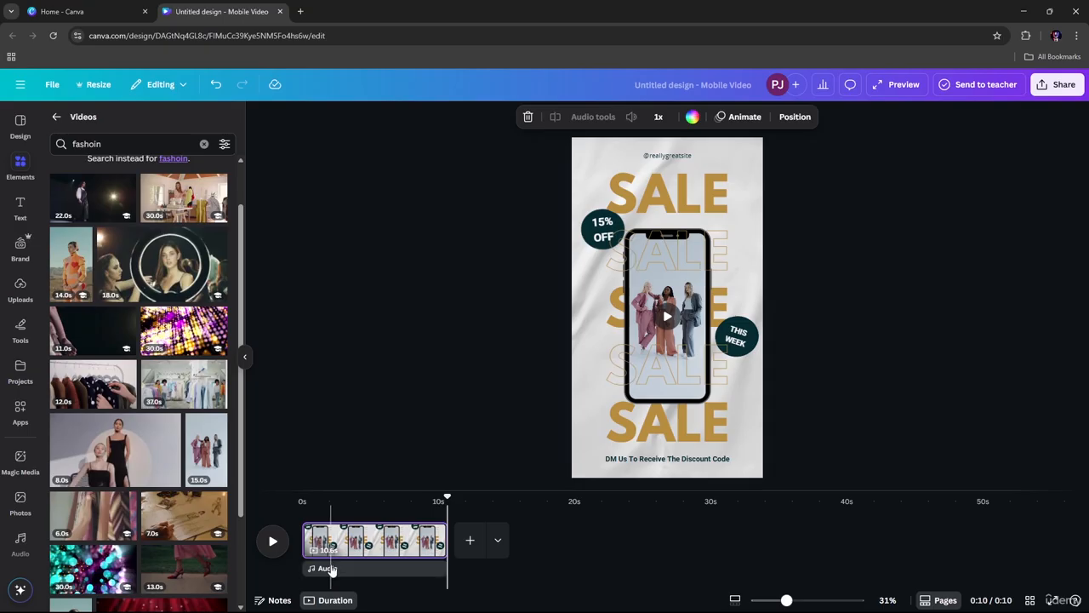
Open the audio library for the video and listen to a preview of the Minds Traversed track.
left_click(333, 569)
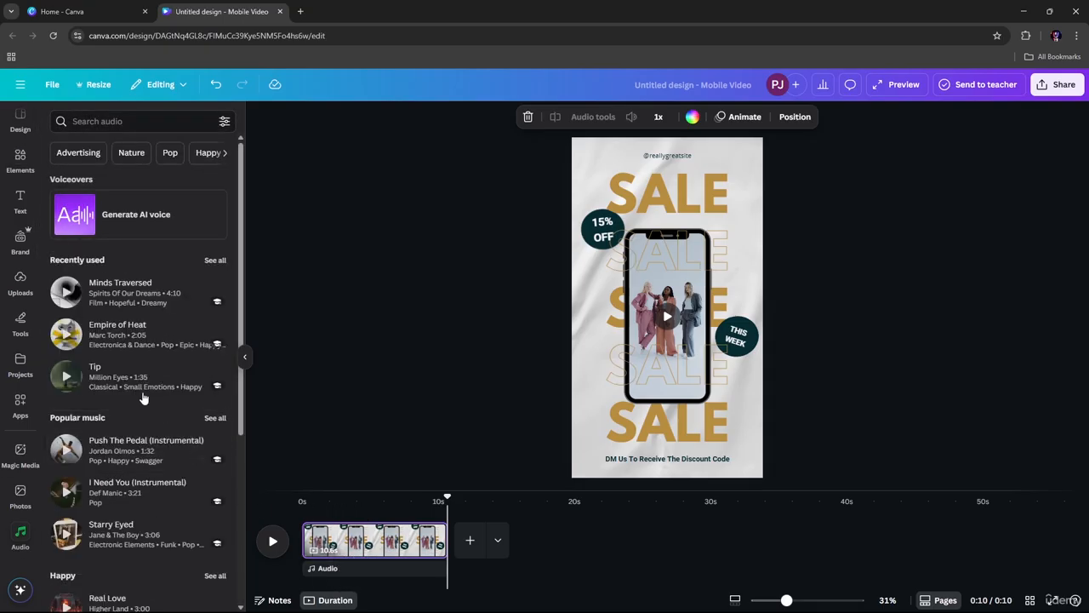
left_click(65, 294)
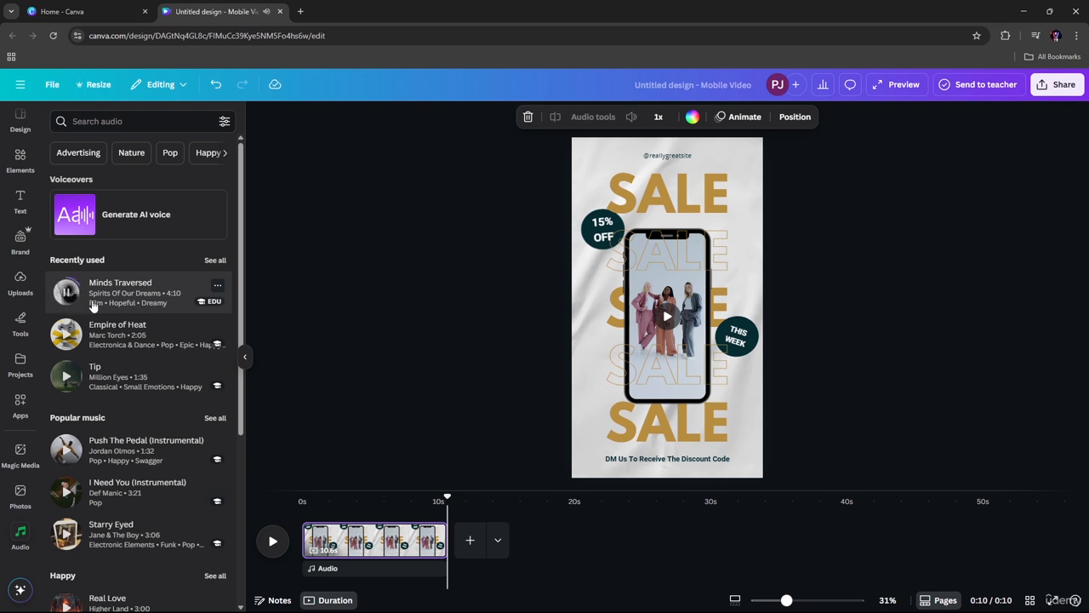
scroll(218, 369, "down", 3)
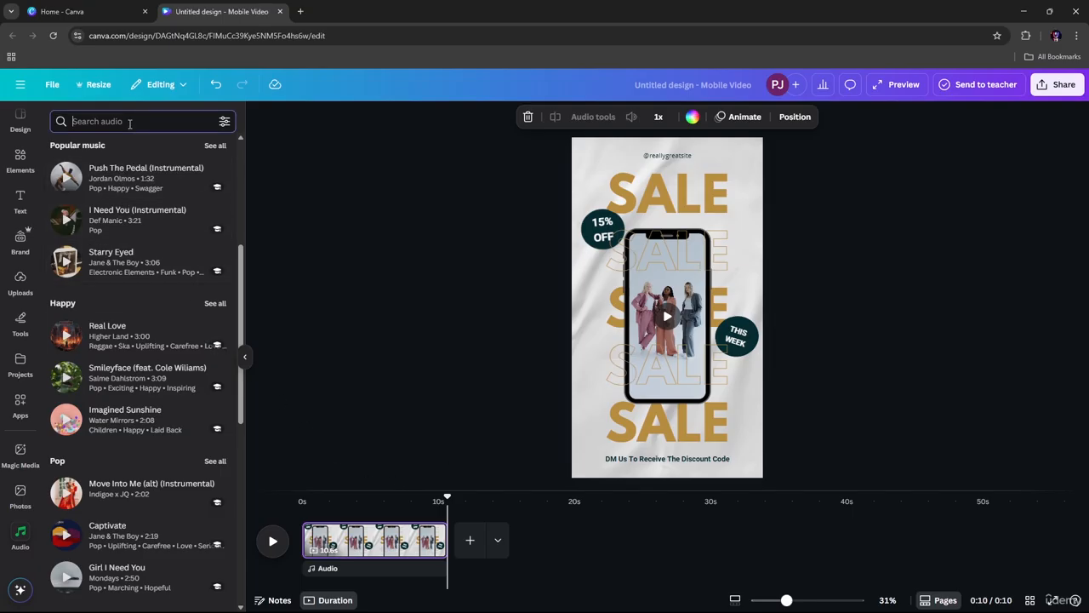
Search the audio library for "promo" and listen to a preview of the Future Promo Beat track.
type("promo")
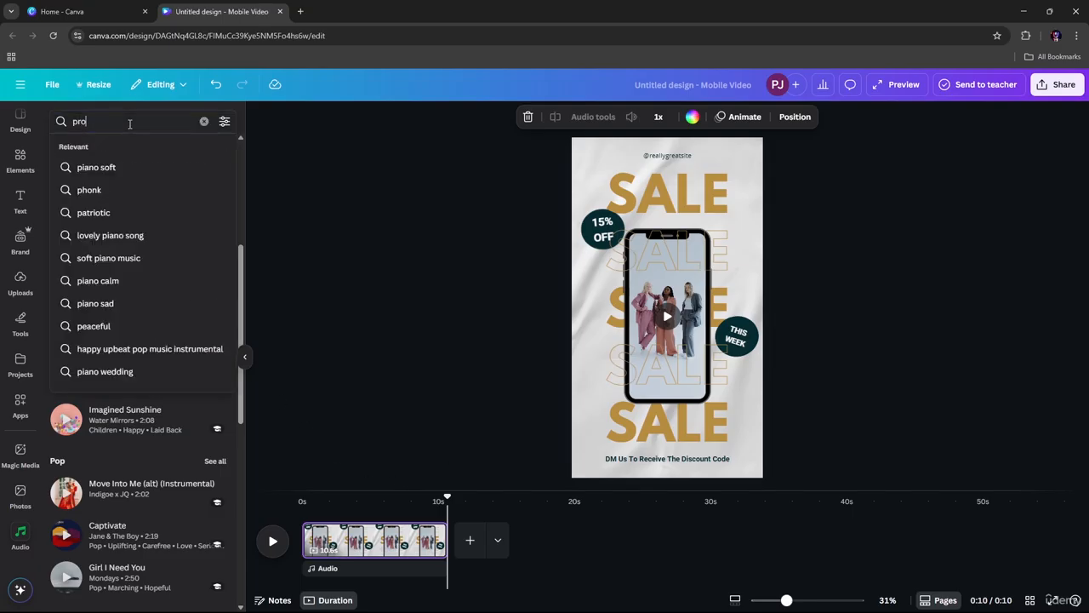
key("Return")
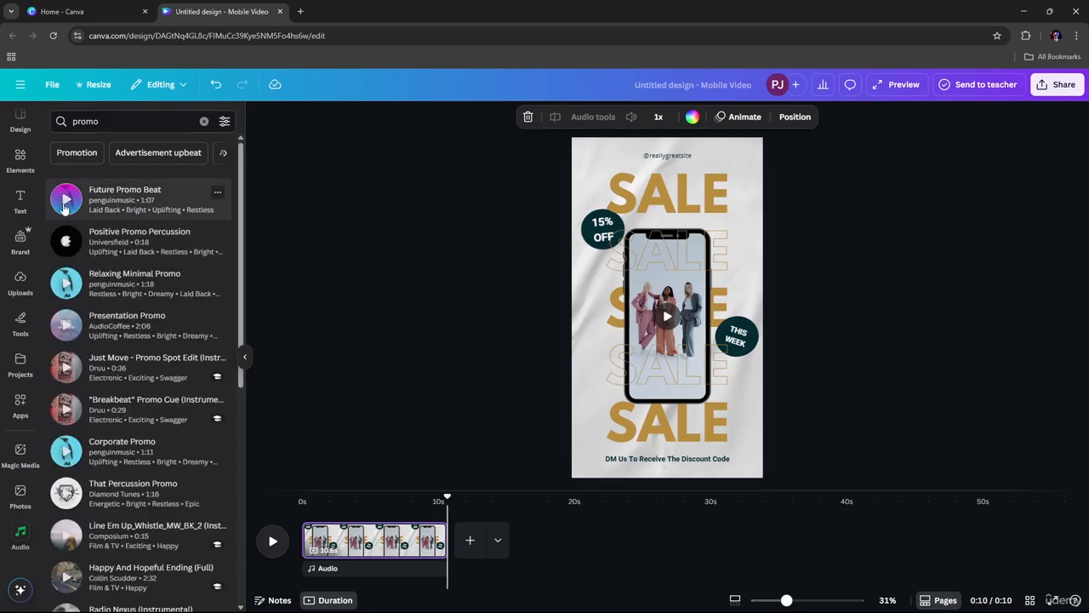
left_click(64, 208)
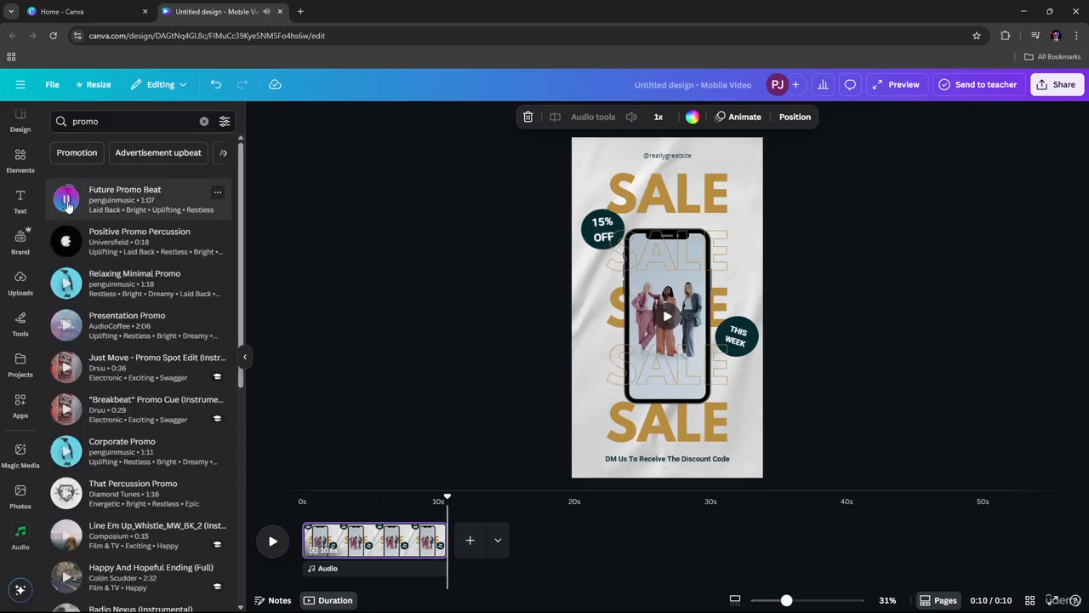
scroll(111, 204, "down", 5)
scroll(112, 204, "up", 5)
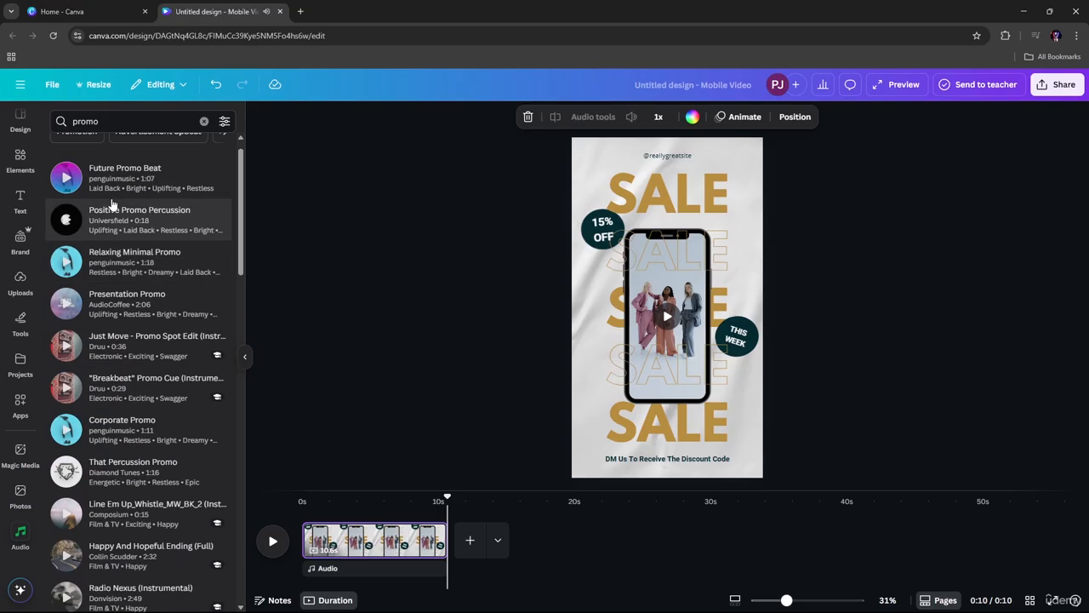
Add the Future Promo Beat track to the timeline at the playhead and extend the sale page to 11.6 s.
left_click(149, 171)
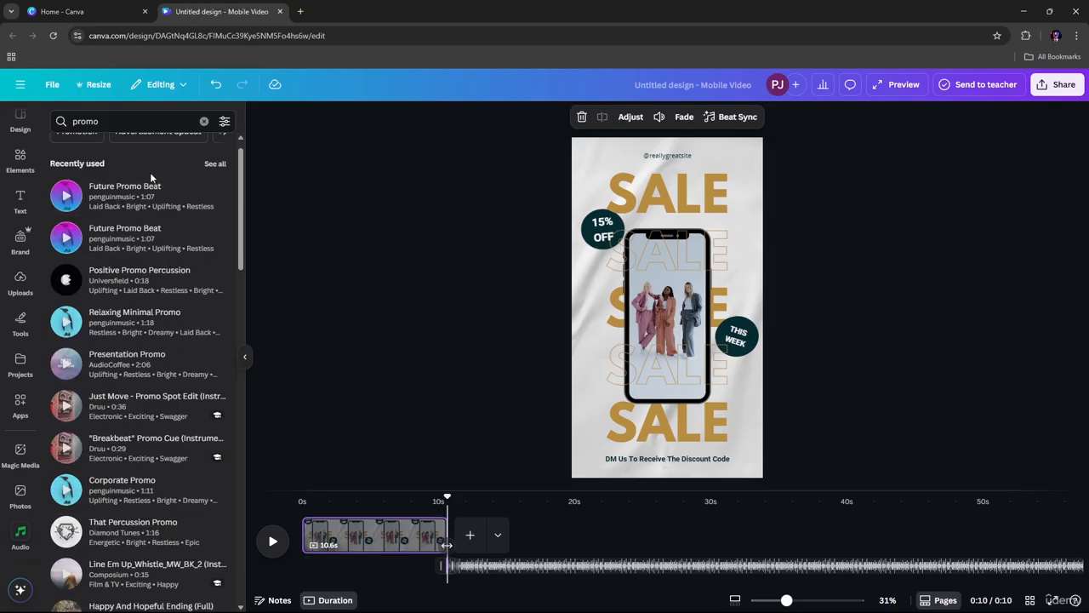
key("Delete")
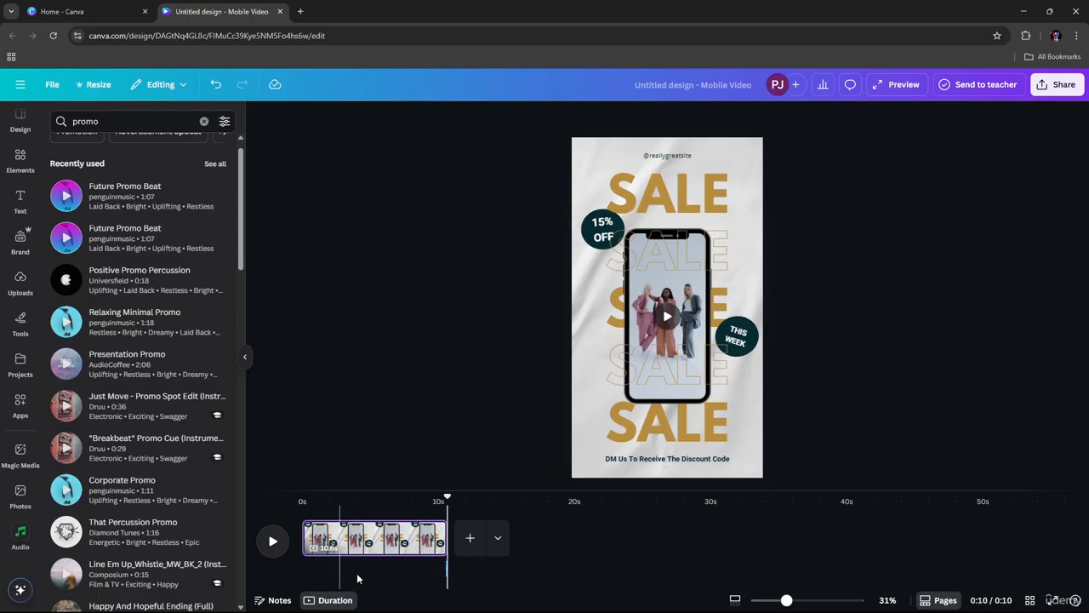
left_click(441, 531)
mouse_move(440, 531)
left_mouse_down()
mouse_move(516, 543)
mouse_move(460, 541)
left_mouse_up()
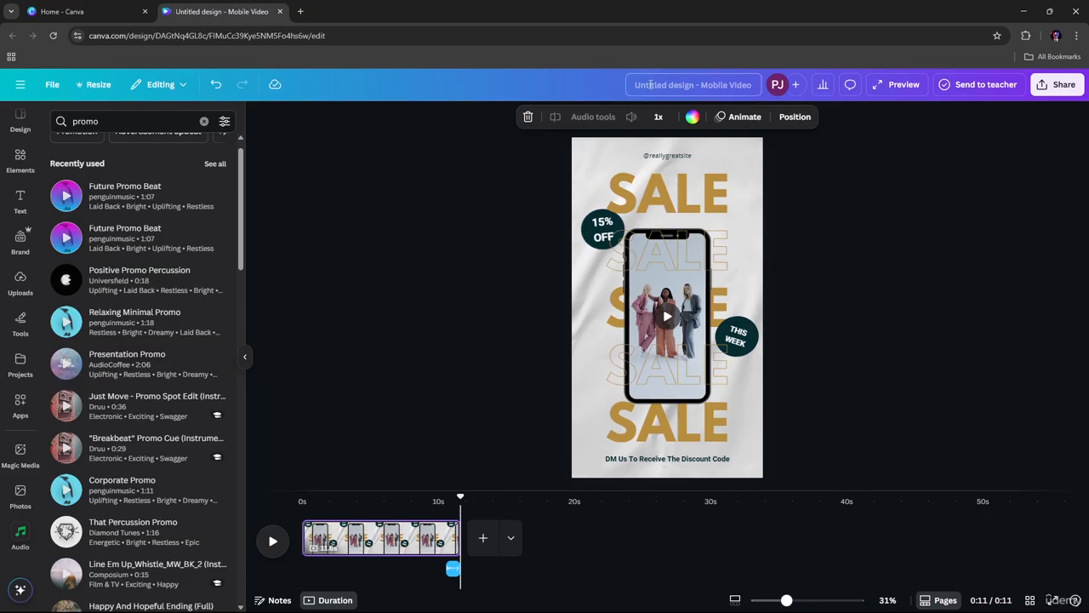
Rename the design as "Promo Instagram reel".
left_click(651, 86)
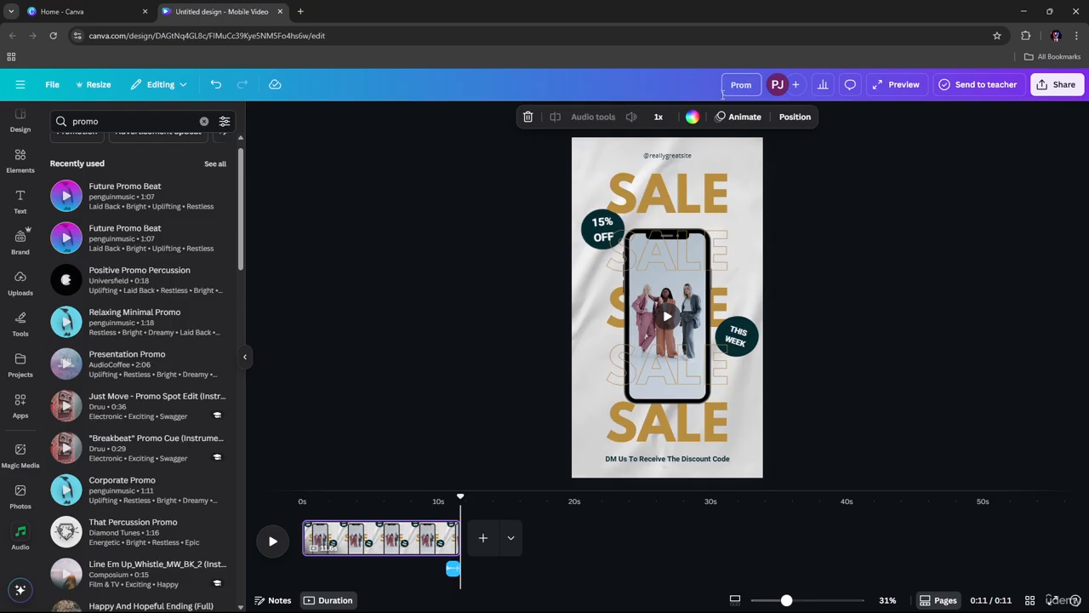
type("o Instagram reel")
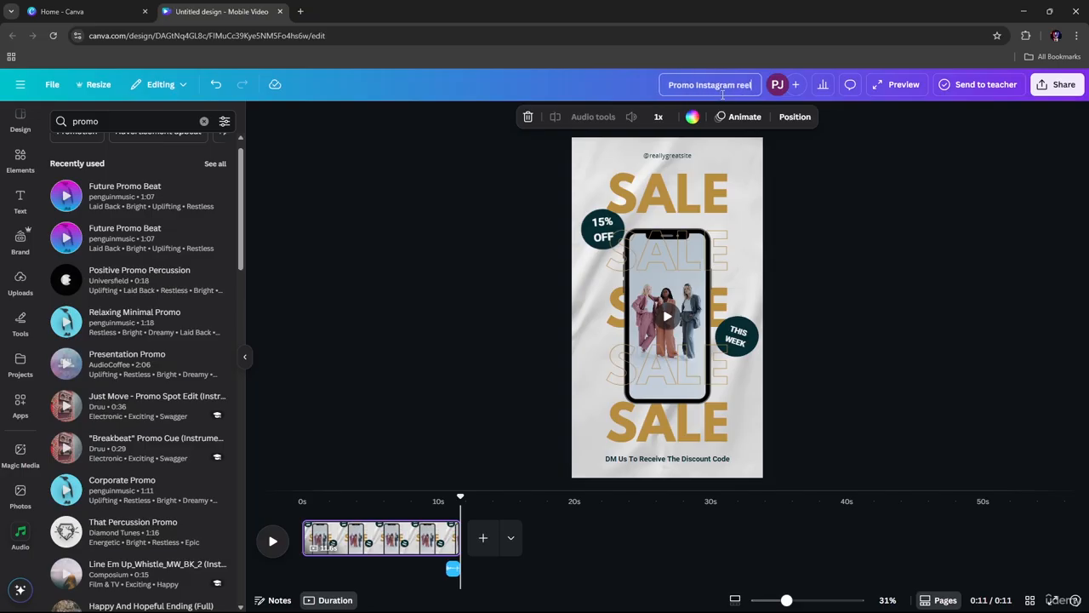
left_click(789, 188)
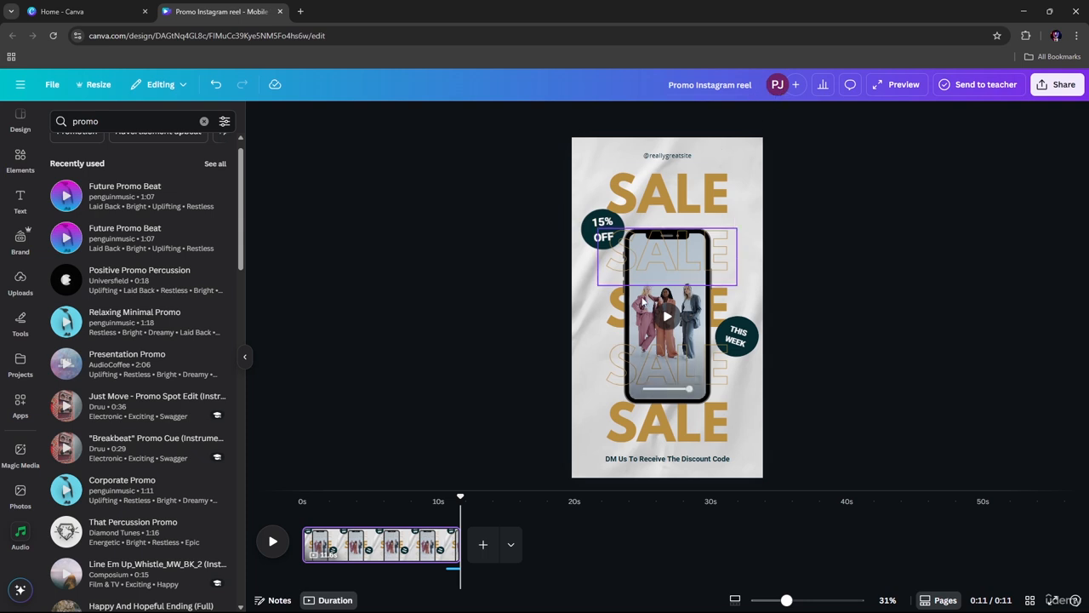
Clear the "promo" audio search and deselect the background of the sale page.
left_click(671, 198)
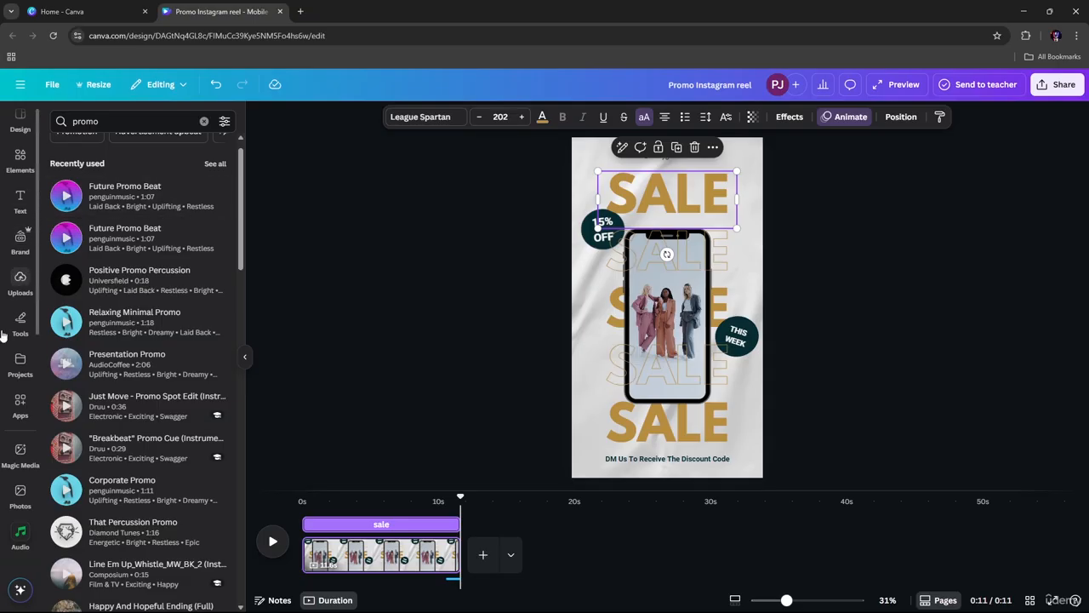
left_click(589, 318)
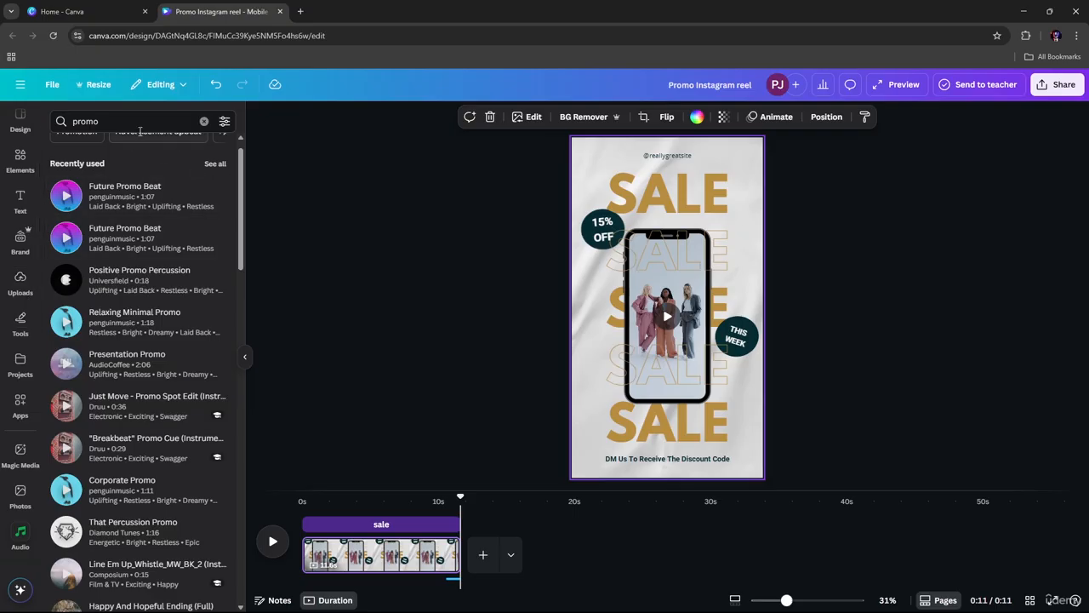
left_click(204, 121)
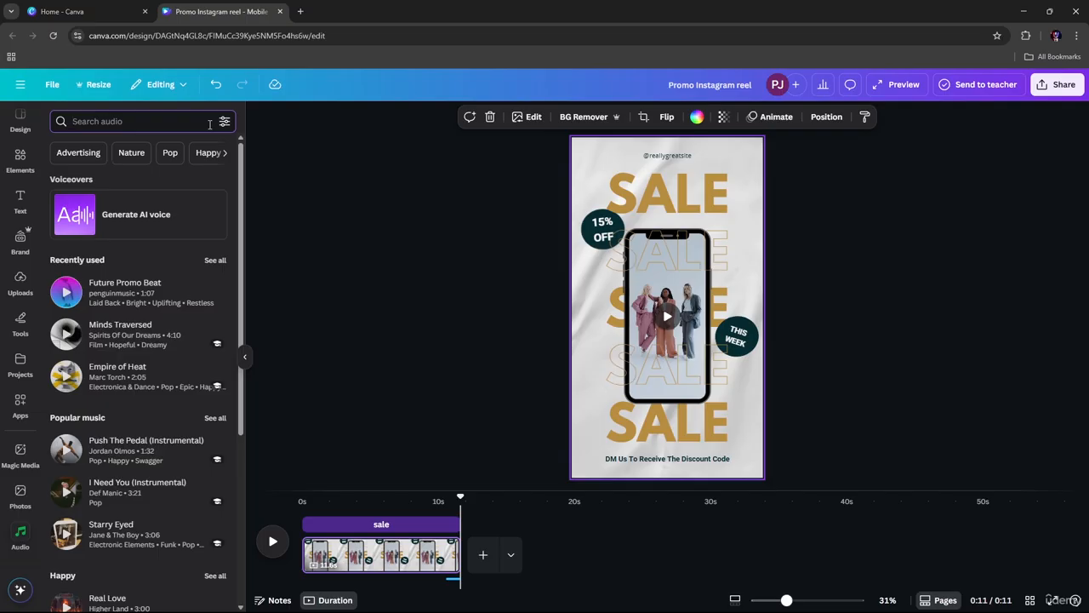
left_click(359, 183)
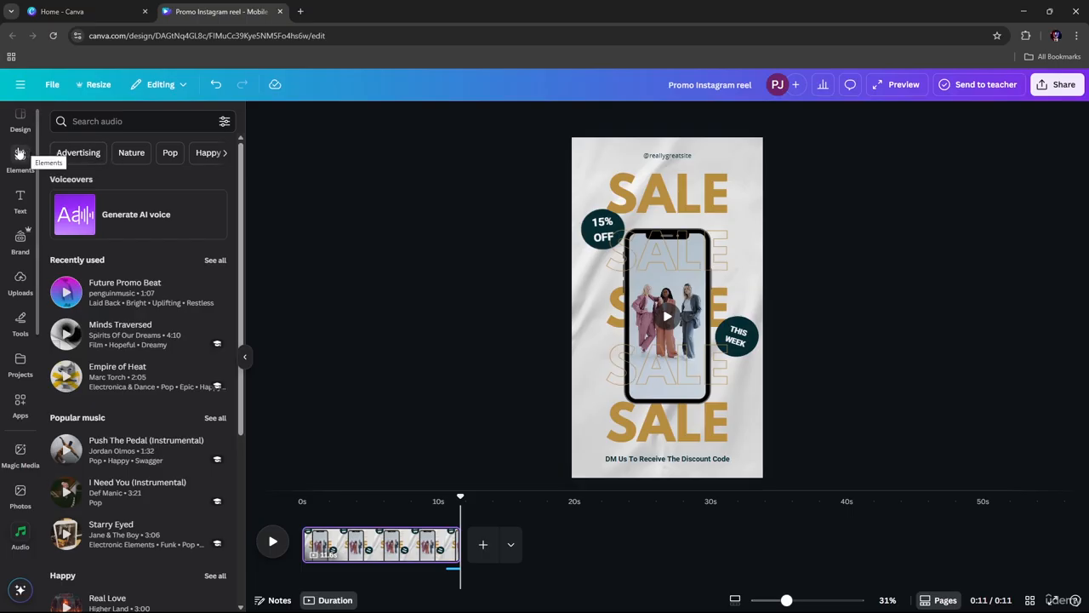
Switch to the Canva home tab, dismiss the design creation dialog and open the template library.
left_click(68, 12)
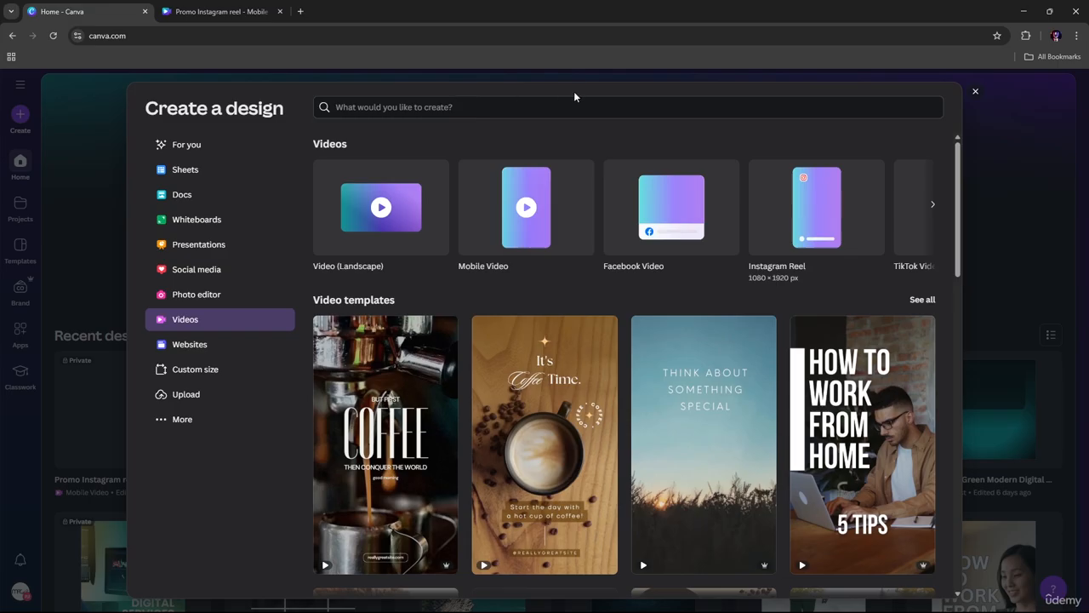
left_click(975, 91)
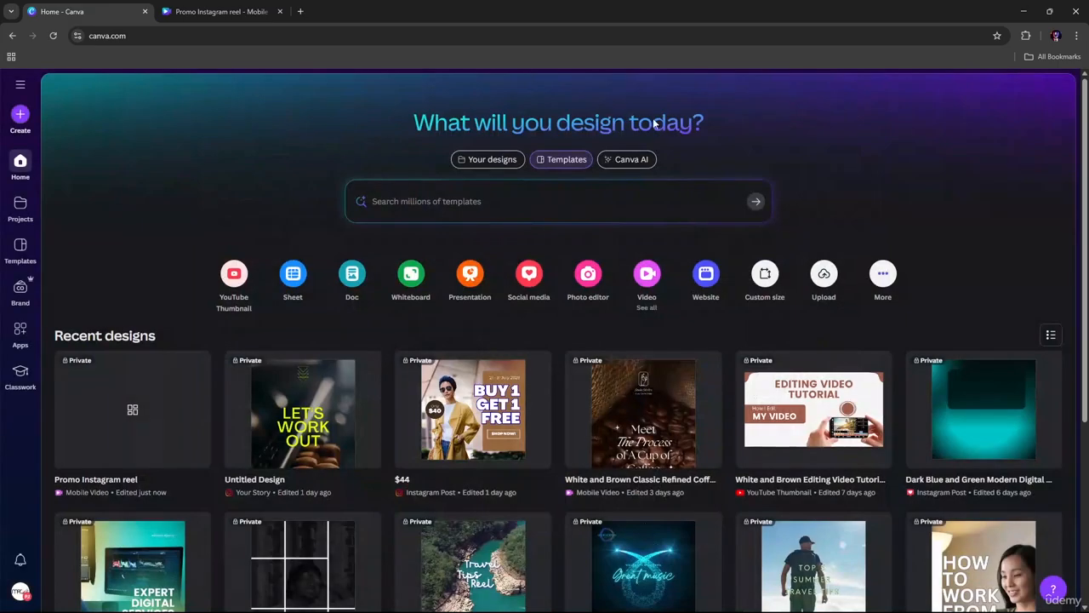
left_click(21, 247)
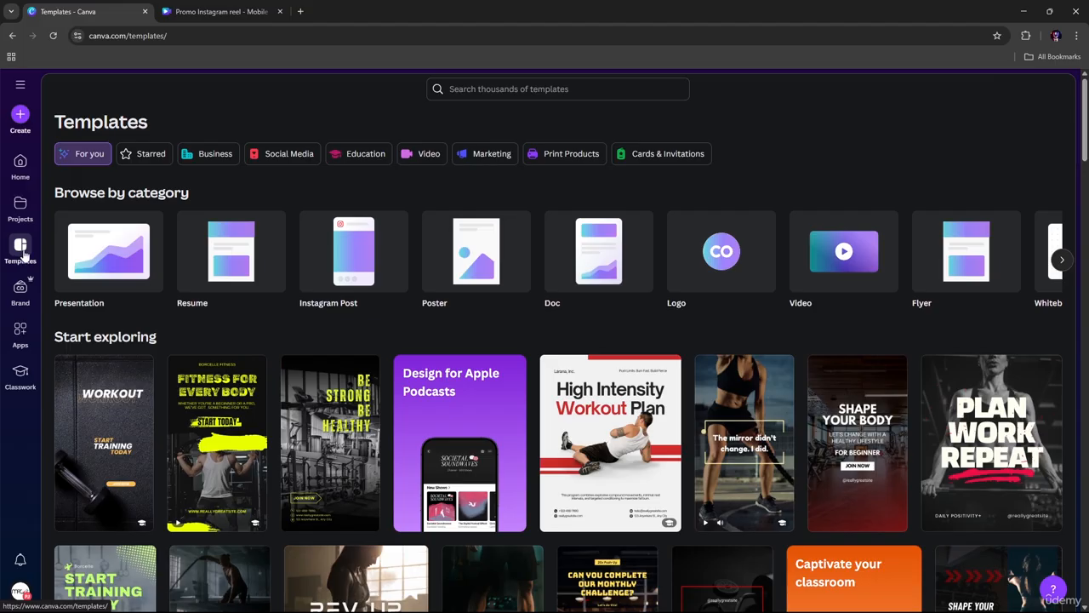
Search the template library for "instagram reels".
left_click(500, 88)
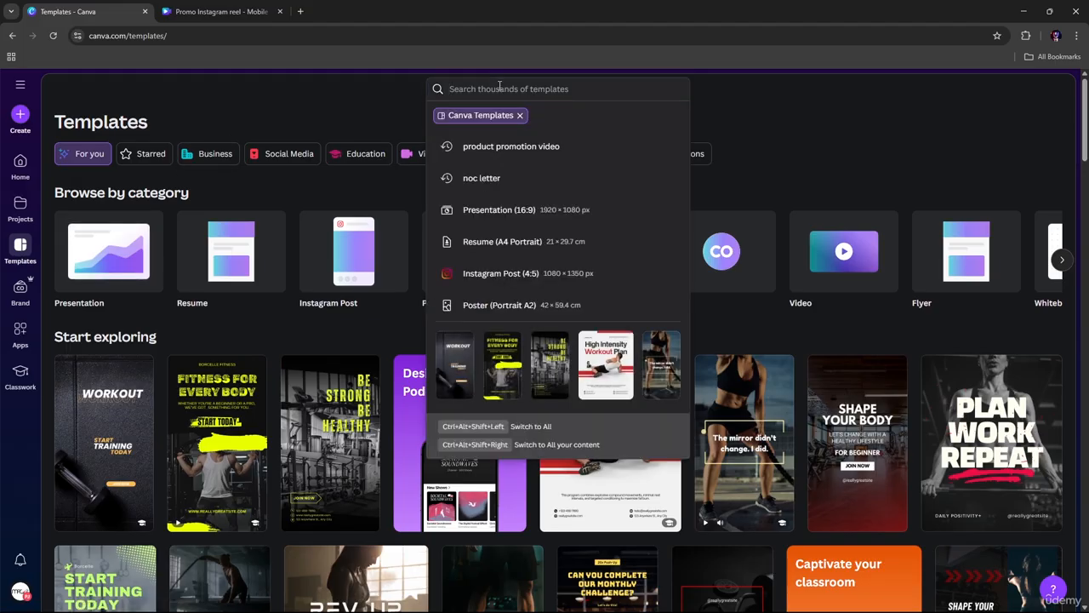
type("instr")
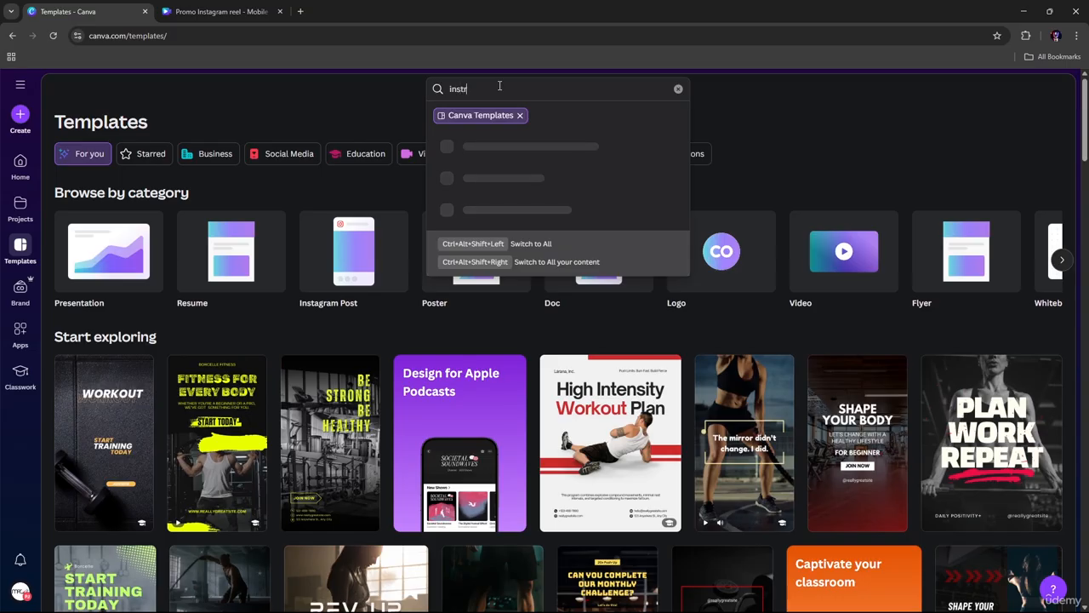
key("BackSpace")
type("agram reel")
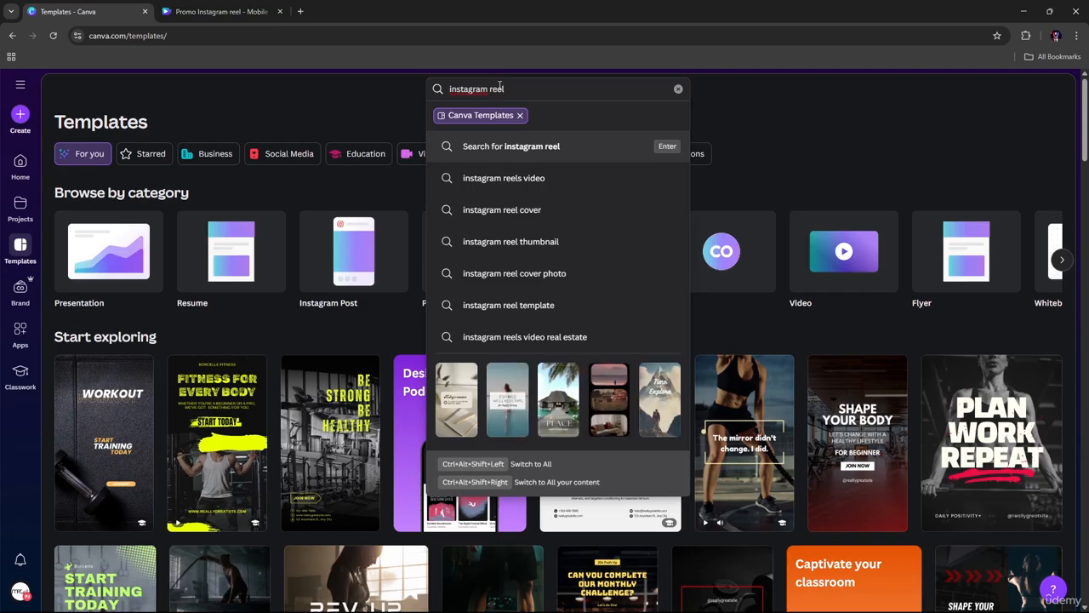
type("s")
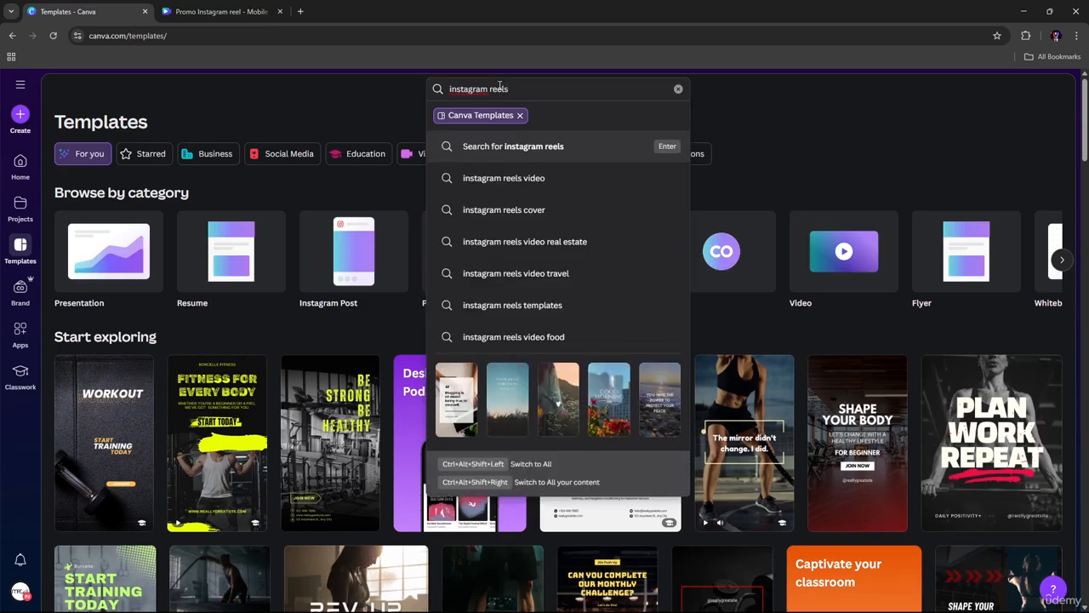
key("Return")
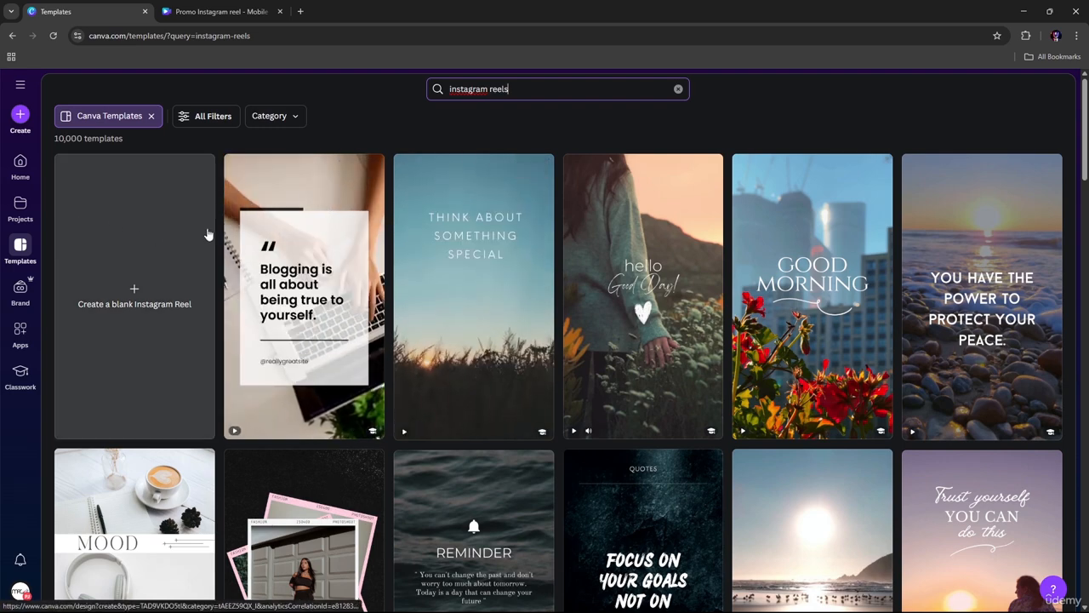
Browse through the Instagram reel templates and examine the available styles and topics.
scroll(628, 242, "down", 5)
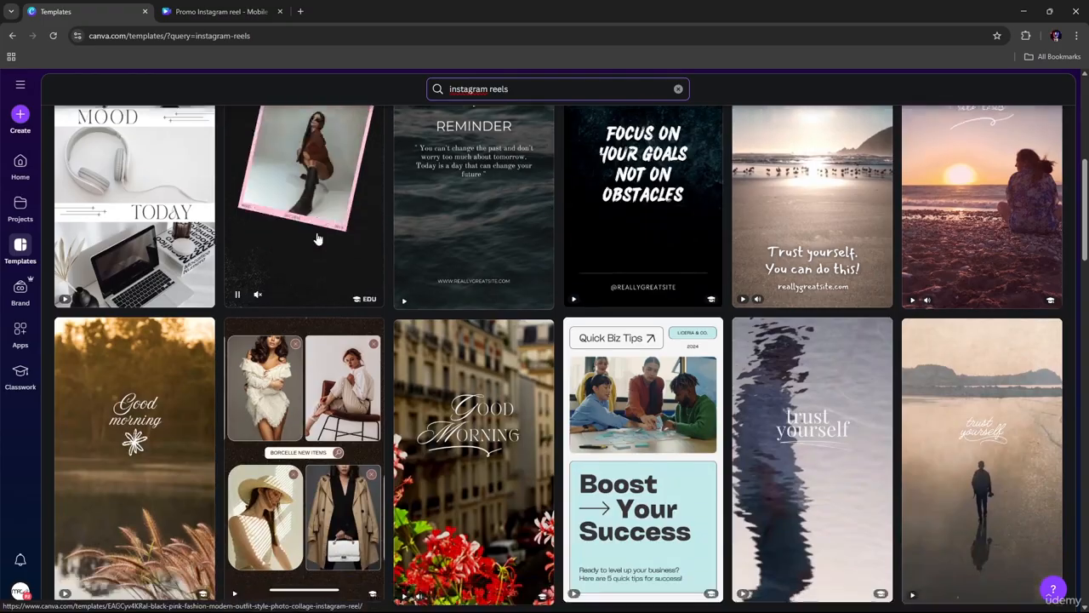
scroll(596, 247, "up", 2)
scroll(672, 256, "down", 5)
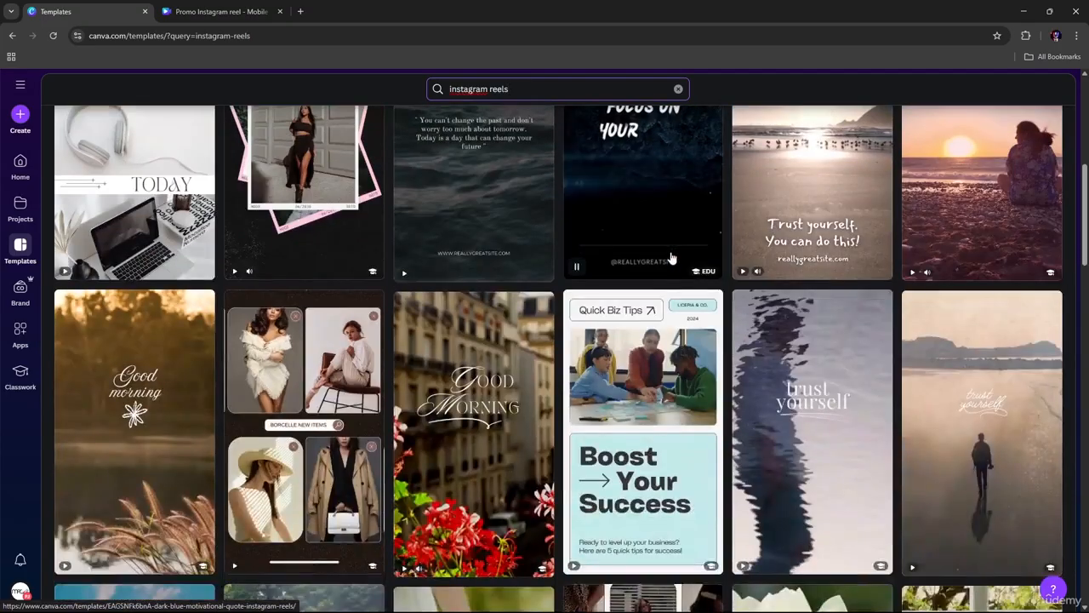
scroll(669, 247, "down", 3)
scroll(670, 249, "down", 7)
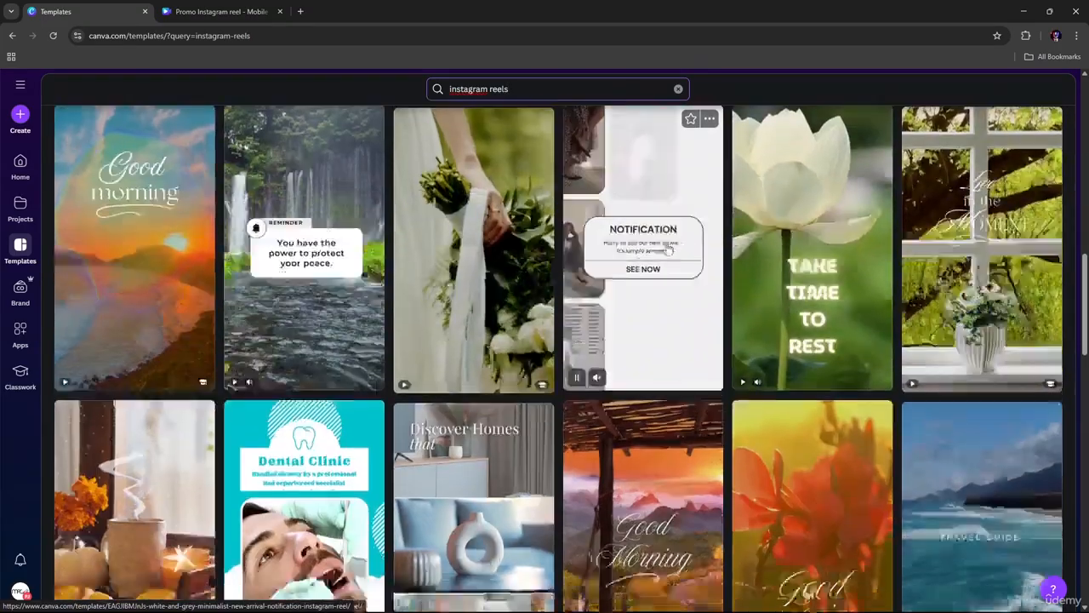
scroll(676, 252, "up", 4)
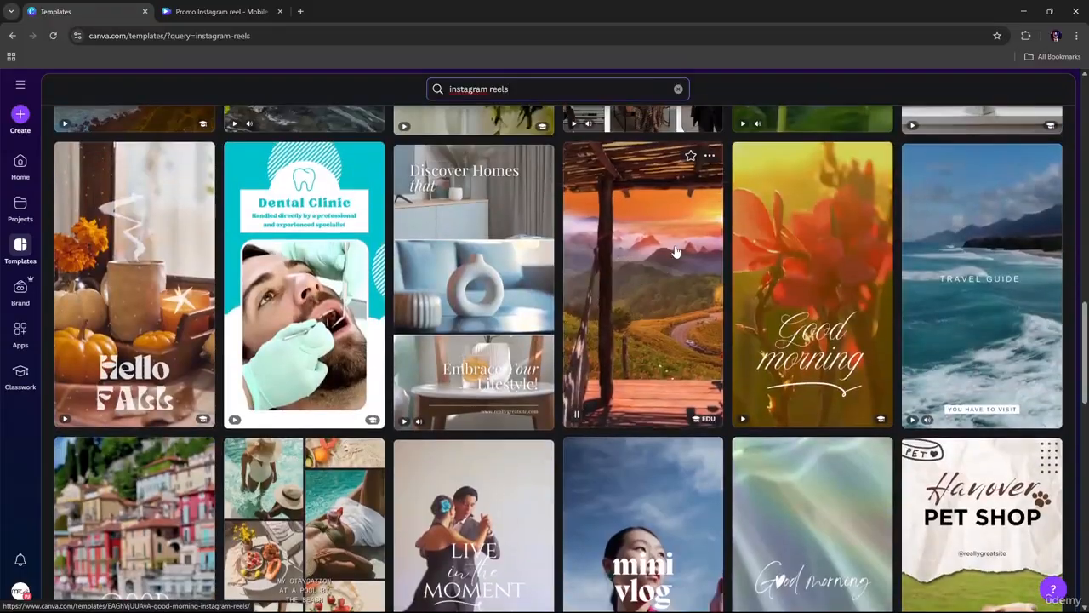
scroll(676, 252, "down", 4)
scroll(676, 255, "down", 4)
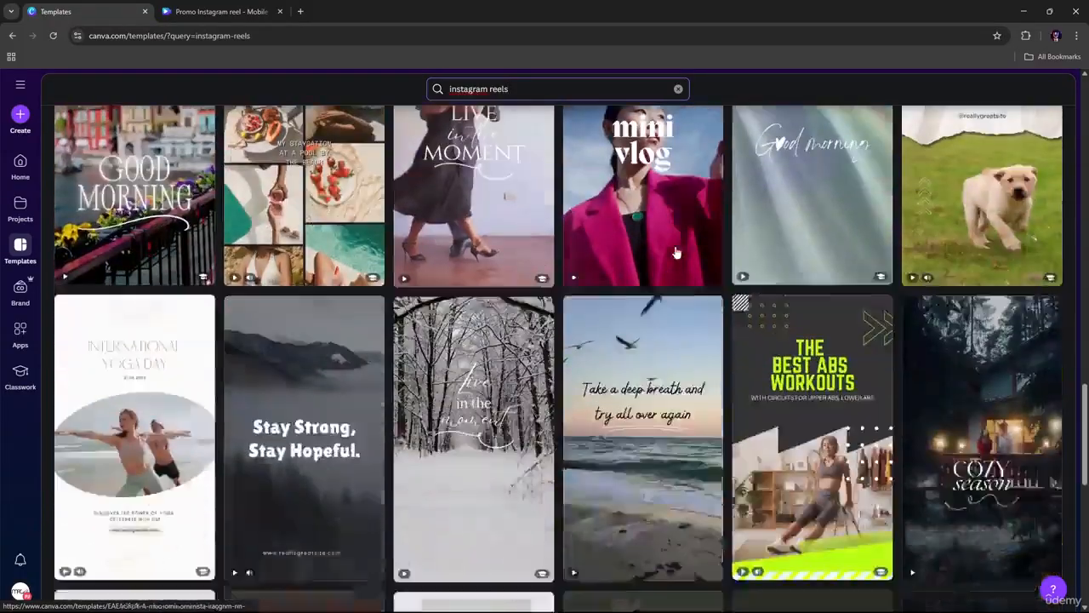
scroll(673, 305, "down", 8)
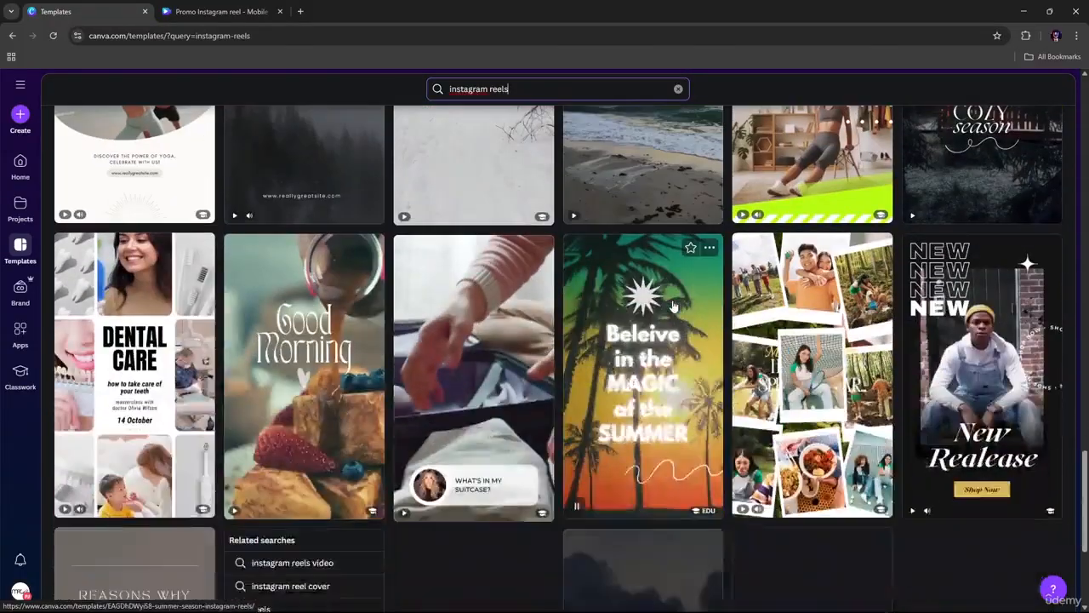
scroll(675, 304, "down", 3)
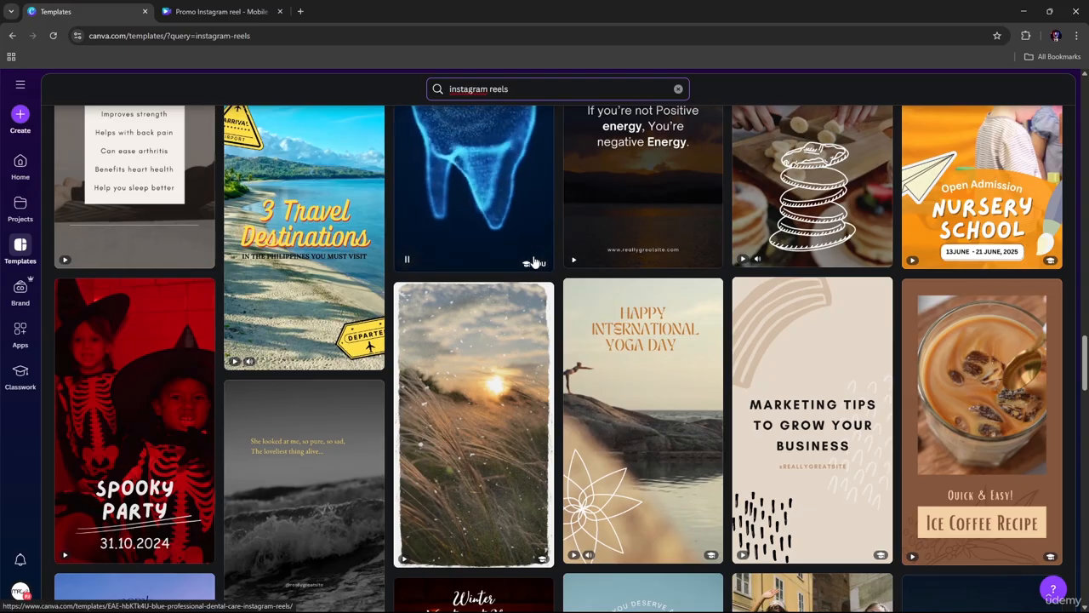
scroll(572, 257, "up", 2)
scroll(633, 270, "up", 6)
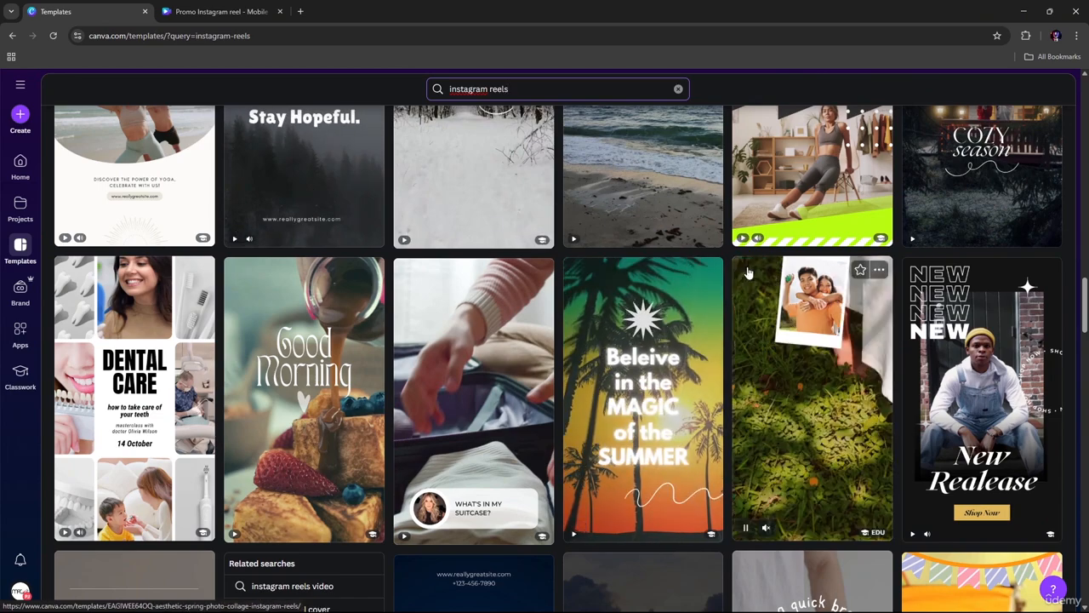
scroll(744, 282, "down", 8)
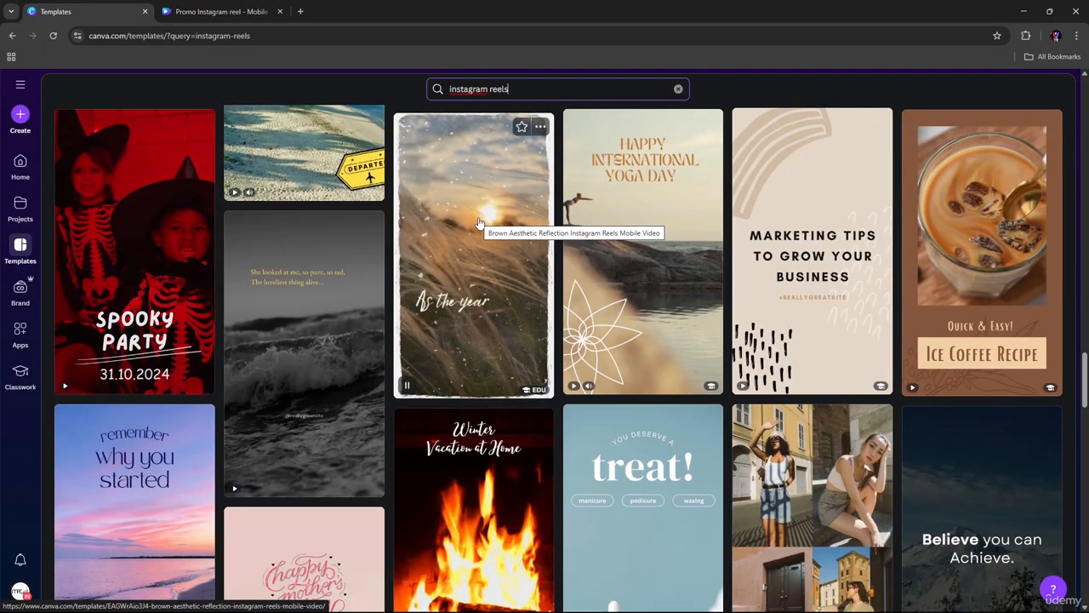
scroll(481, 220, "up", 3)
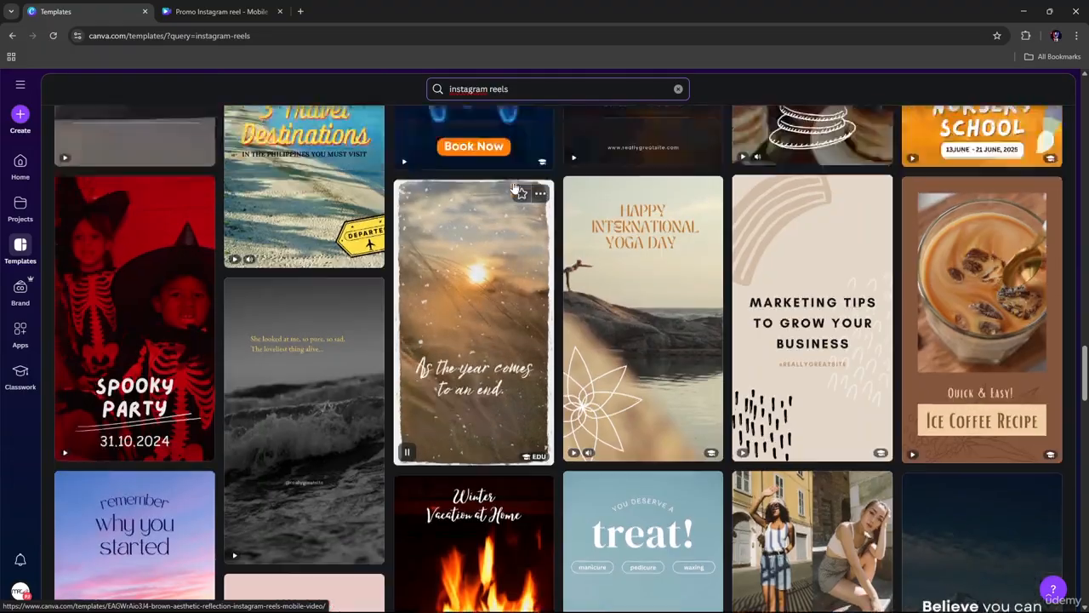
Scroll back and forth through the reel search results to compare template layouts for a suitable multi-photo design.
scroll(515, 187, "up", 6)
scroll(370, 322, "down", 1)
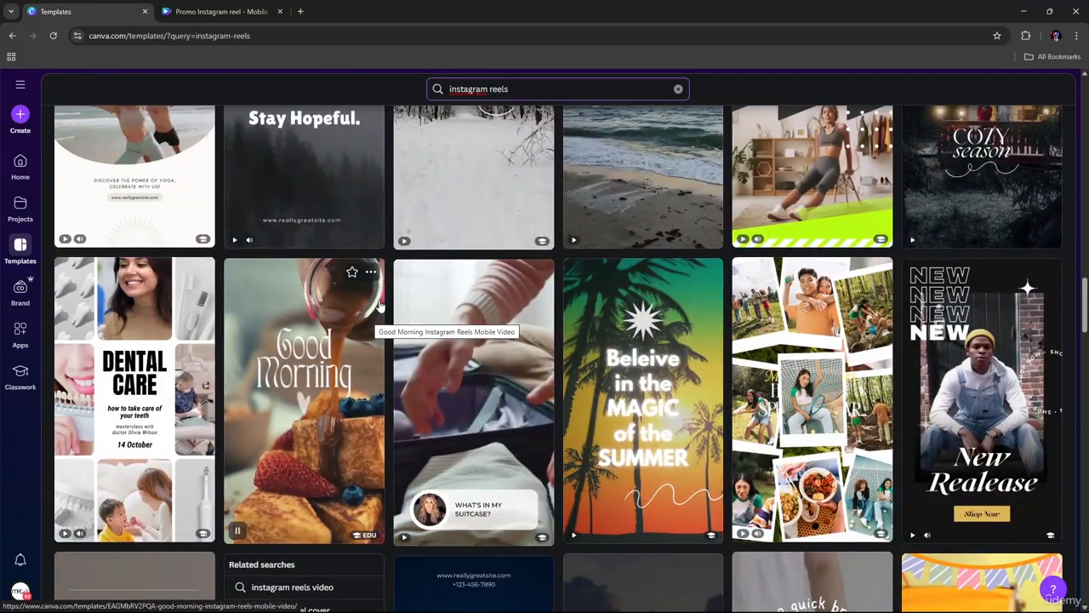
scroll(381, 306, "up", 4)
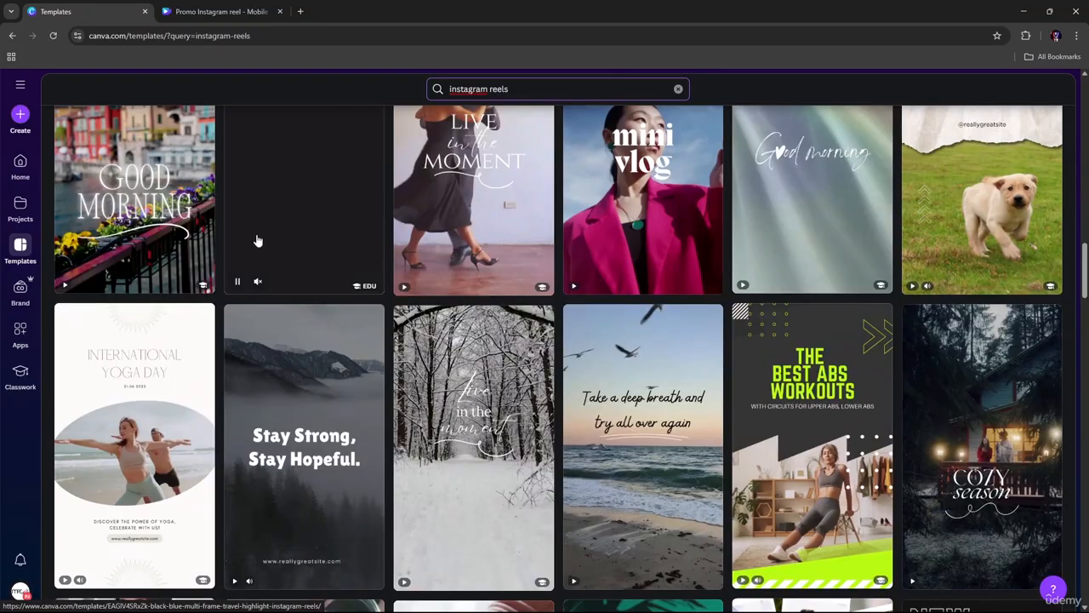
scroll(258, 241, "up", 1)
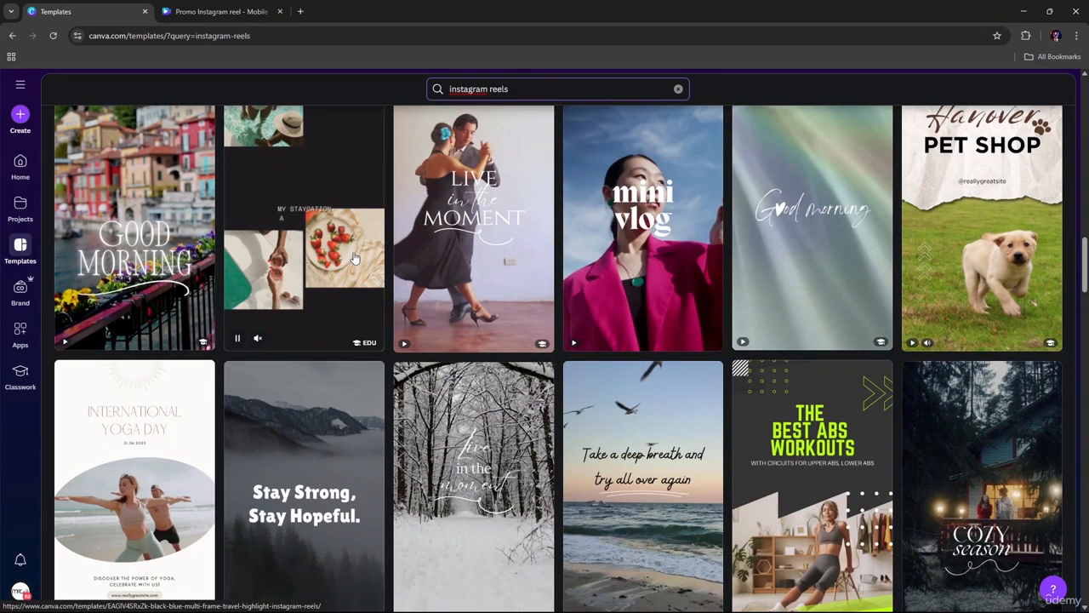
scroll(355, 257, "up", 4)
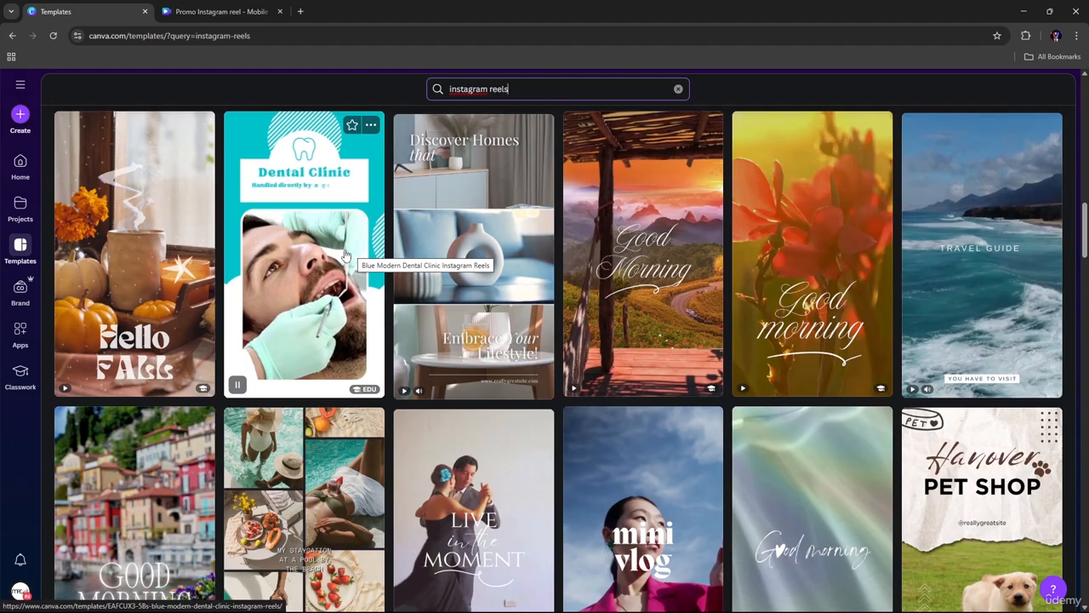
scroll(346, 256, "up", 4)
scroll(377, 252, "down", 3)
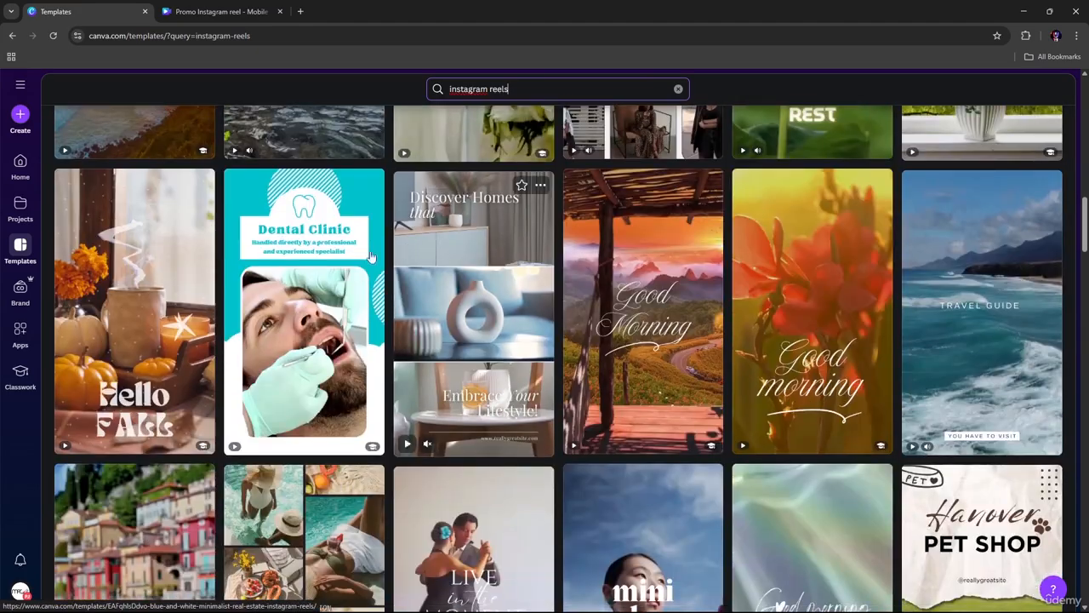
scroll(349, 269, "down", 1)
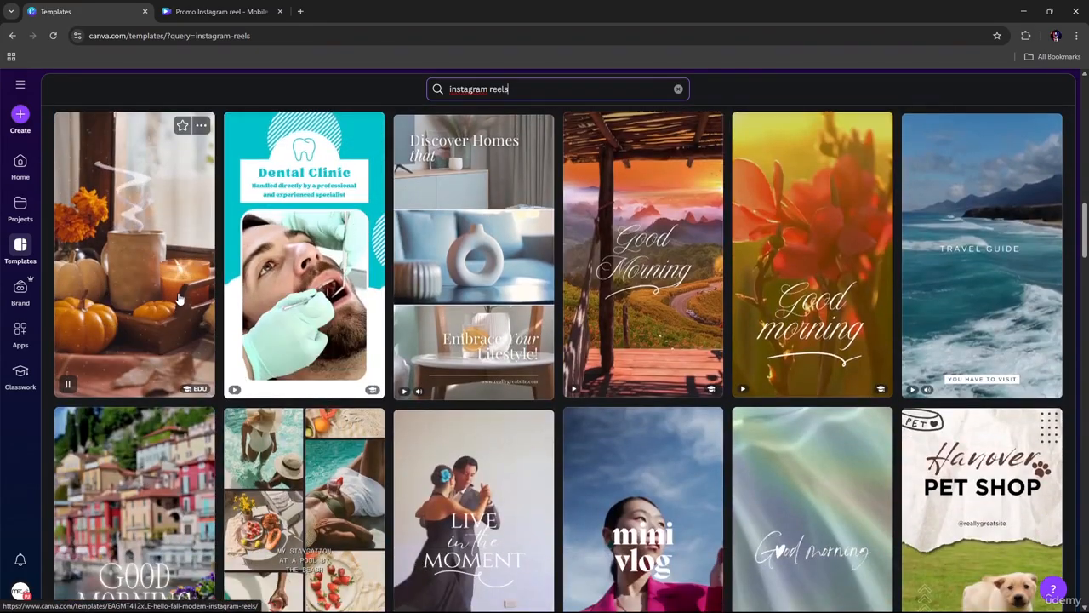
scroll(179, 298, "down", 4)
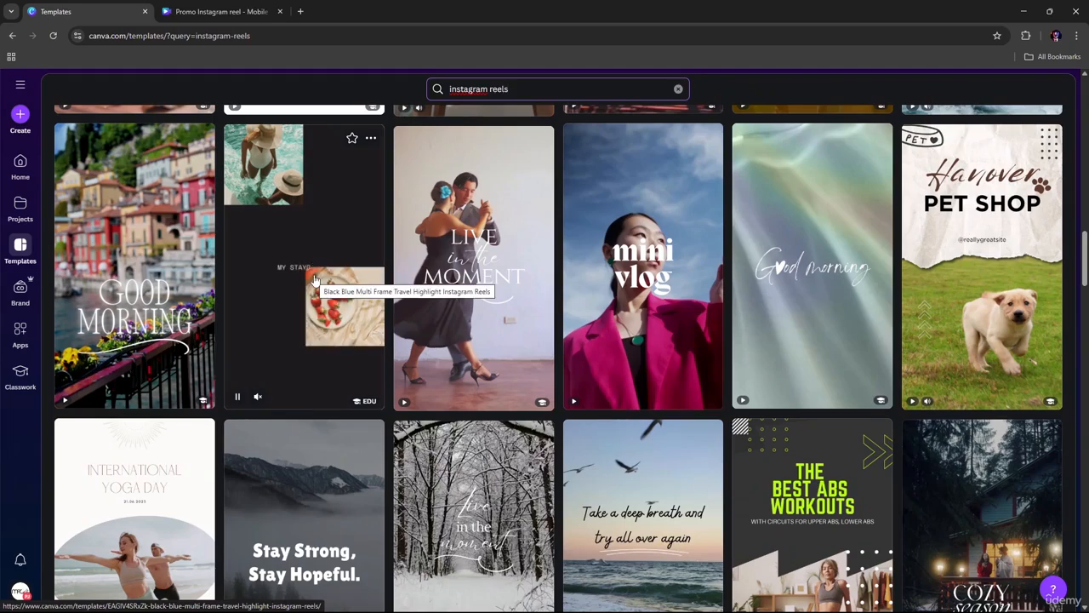
scroll(315, 279, "down", 8)
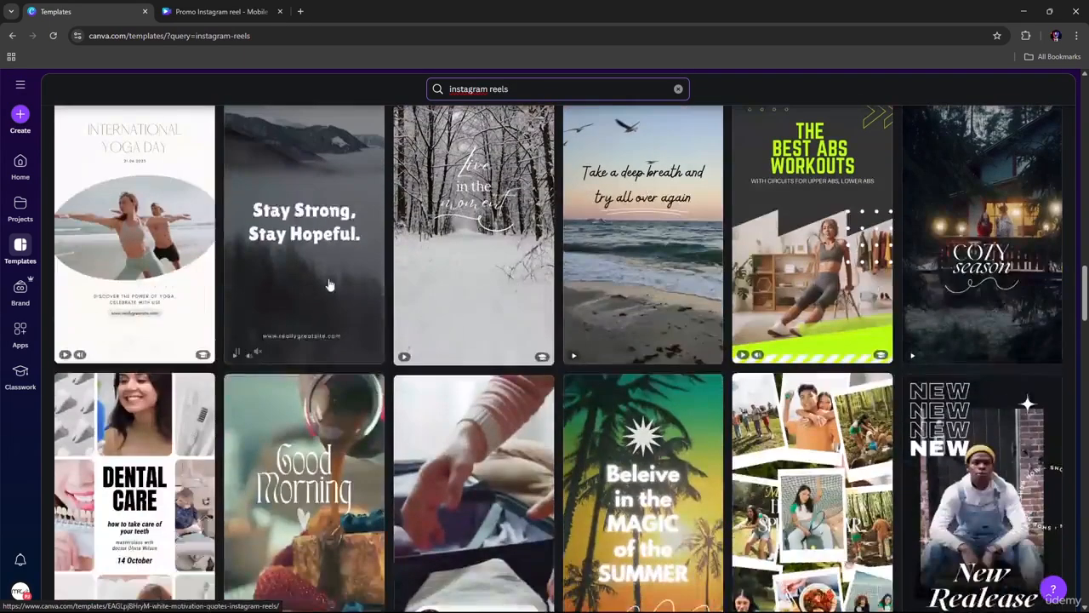
scroll(348, 271, "down", 10)
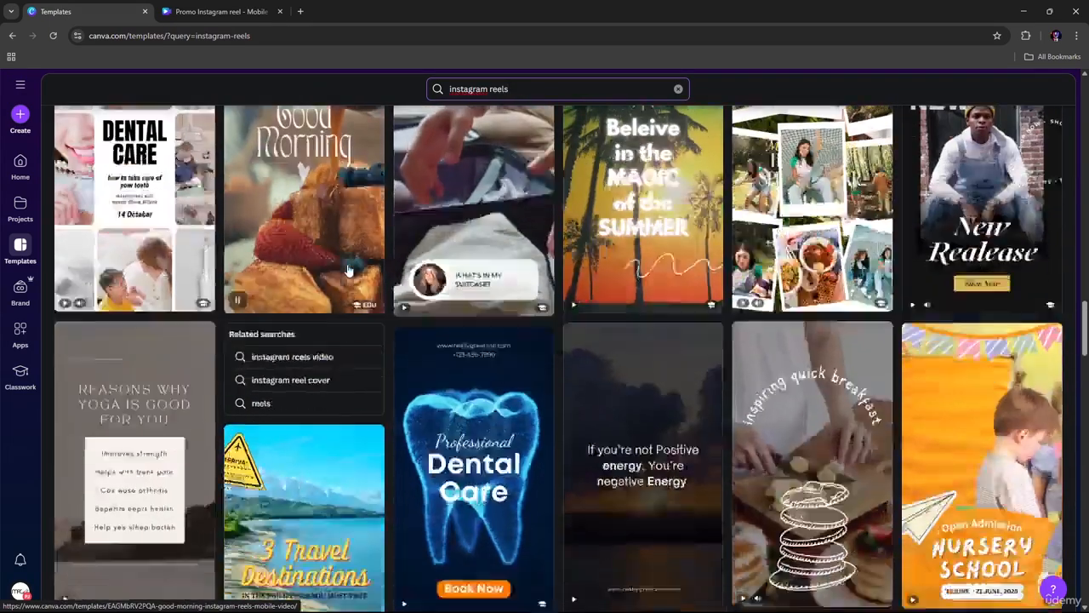
scroll(474, 281, "down", 3)
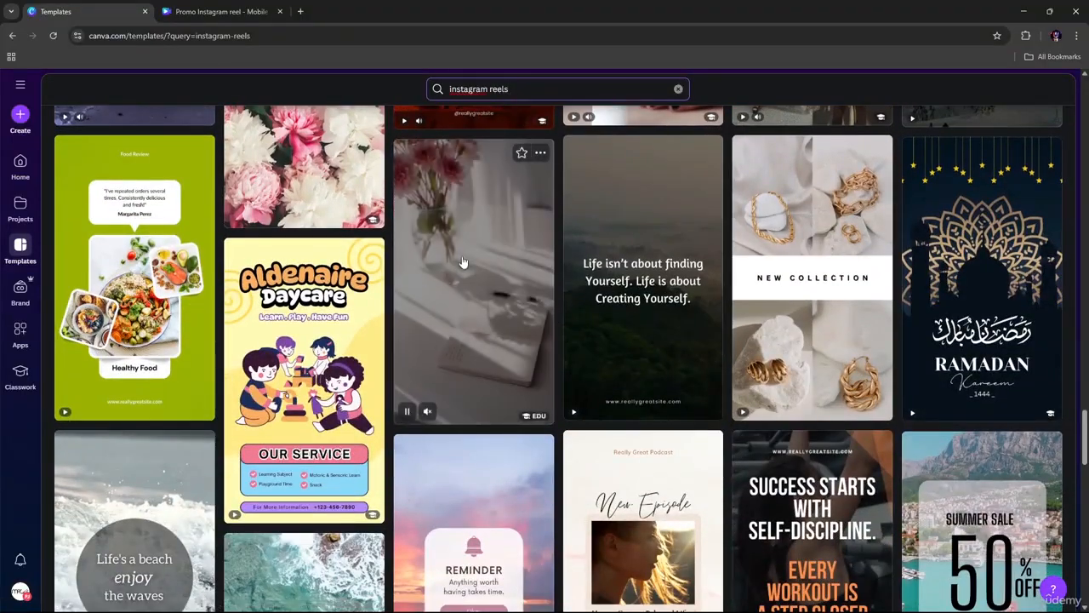
scroll(452, 268, "down", 8)
scroll(427, 270, "down", 13)
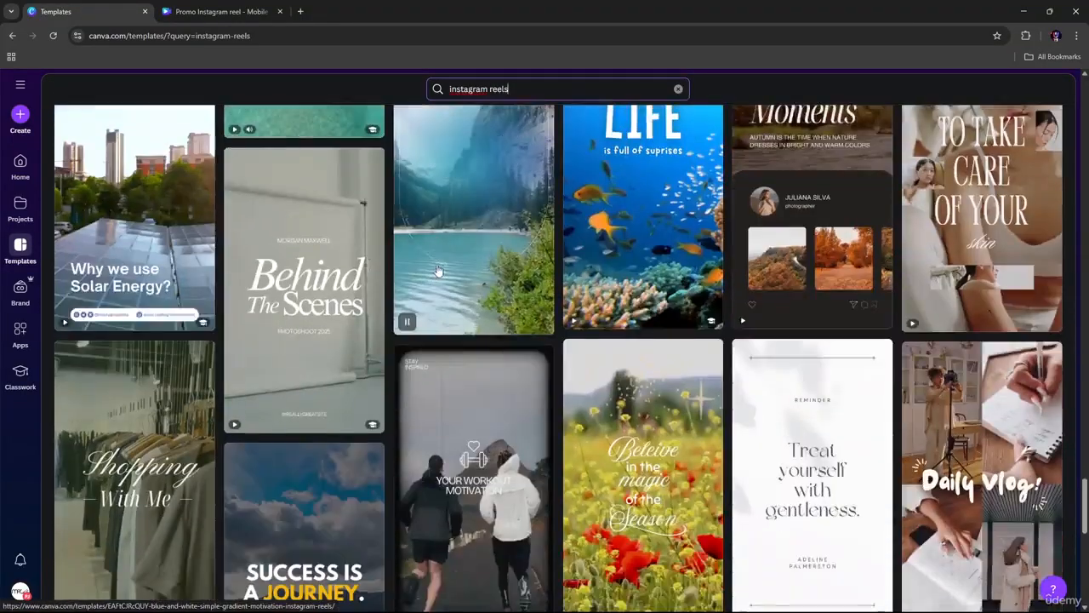
scroll(467, 255, "down", 4)
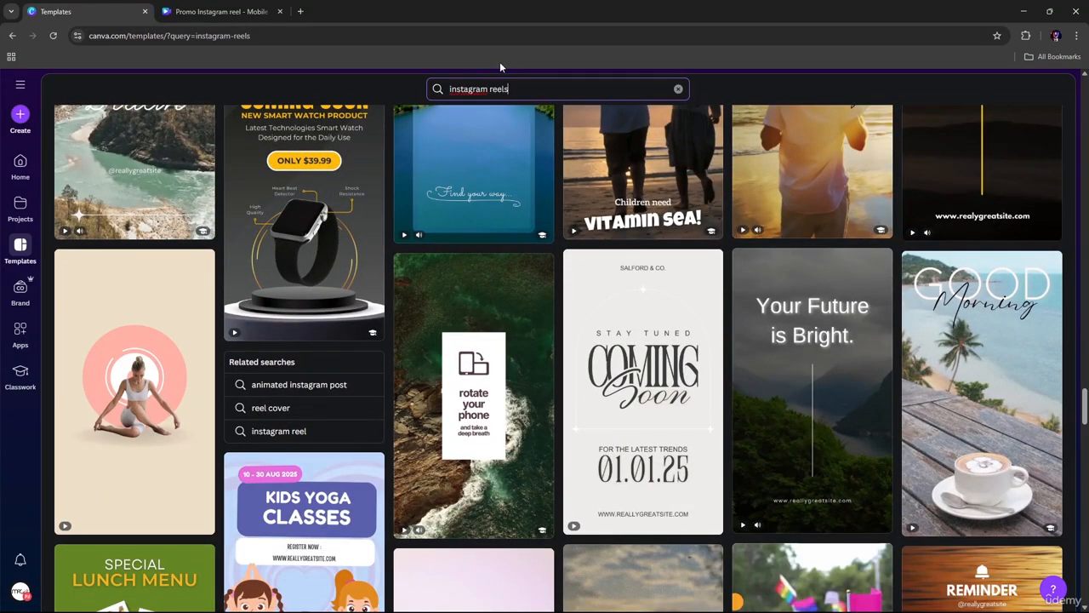
scroll(524, 124, "down", 8)
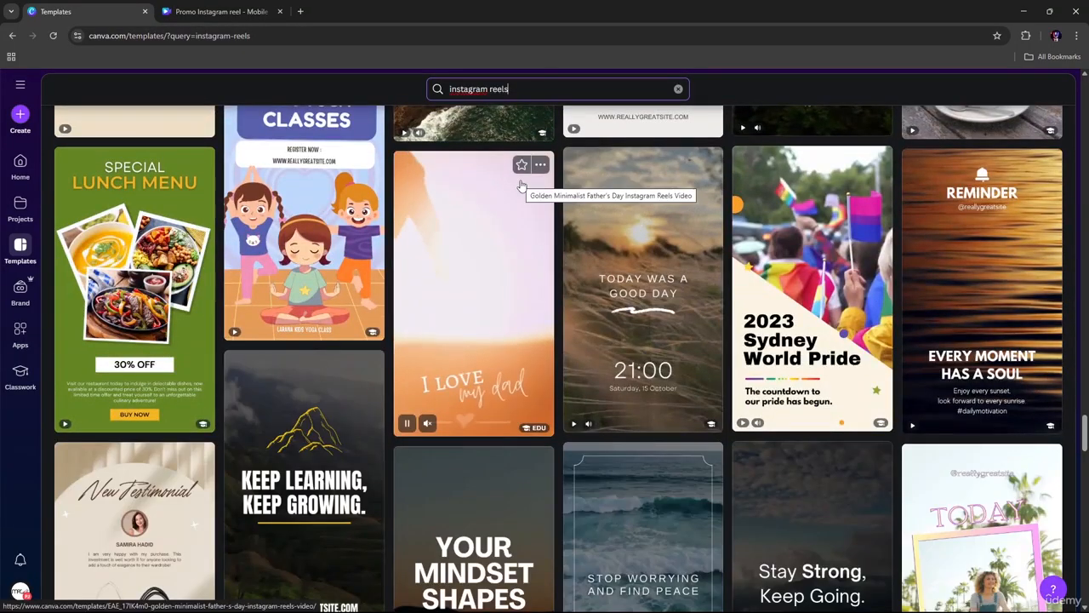
scroll(522, 183, "up", 15)
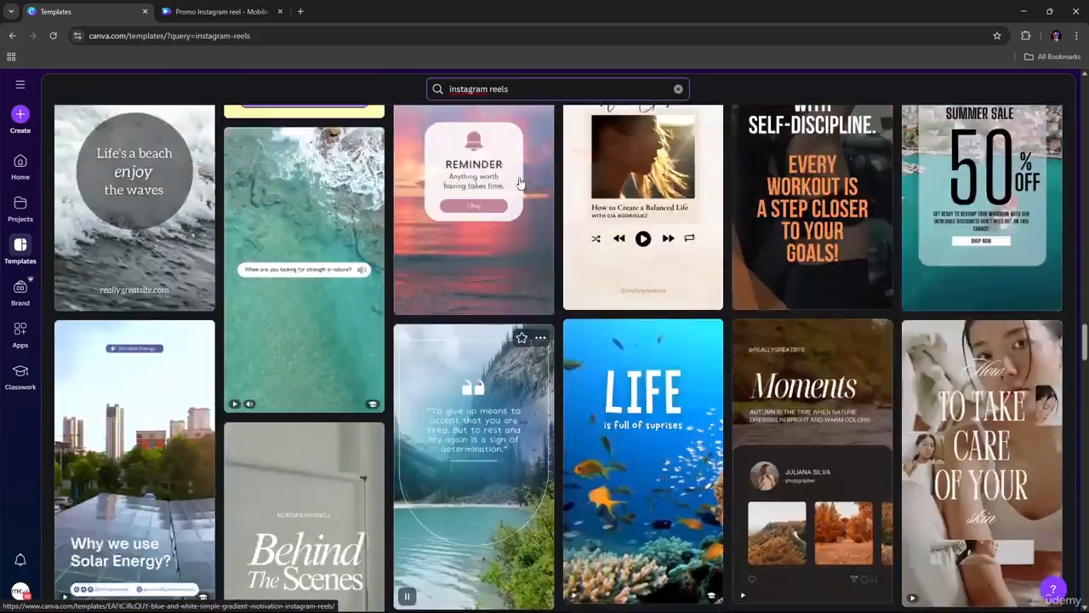
scroll(522, 183, "up", 15)
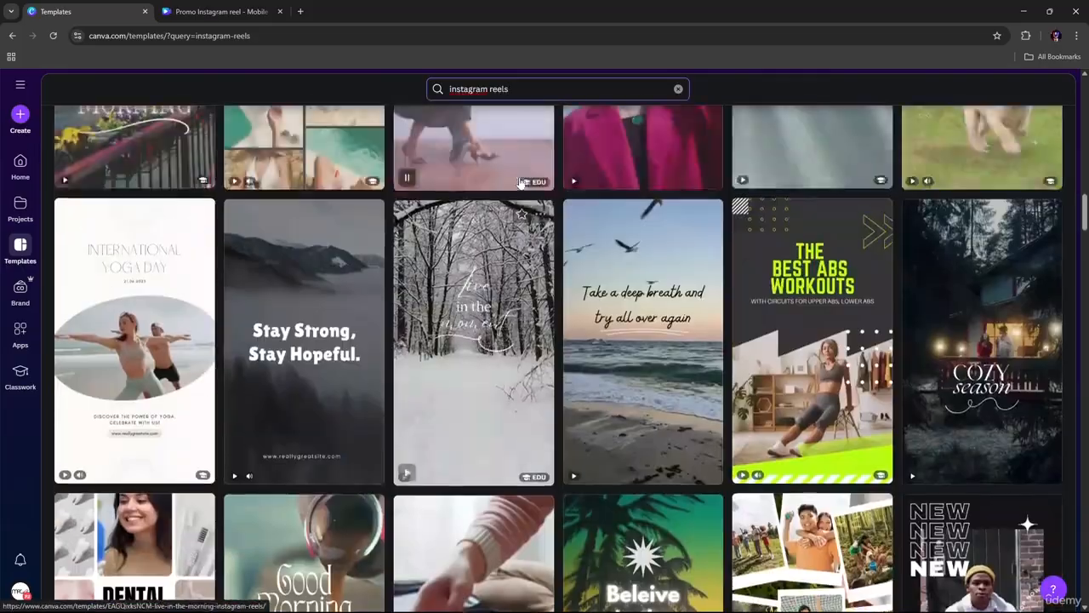
scroll(520, 183, "up", 2)
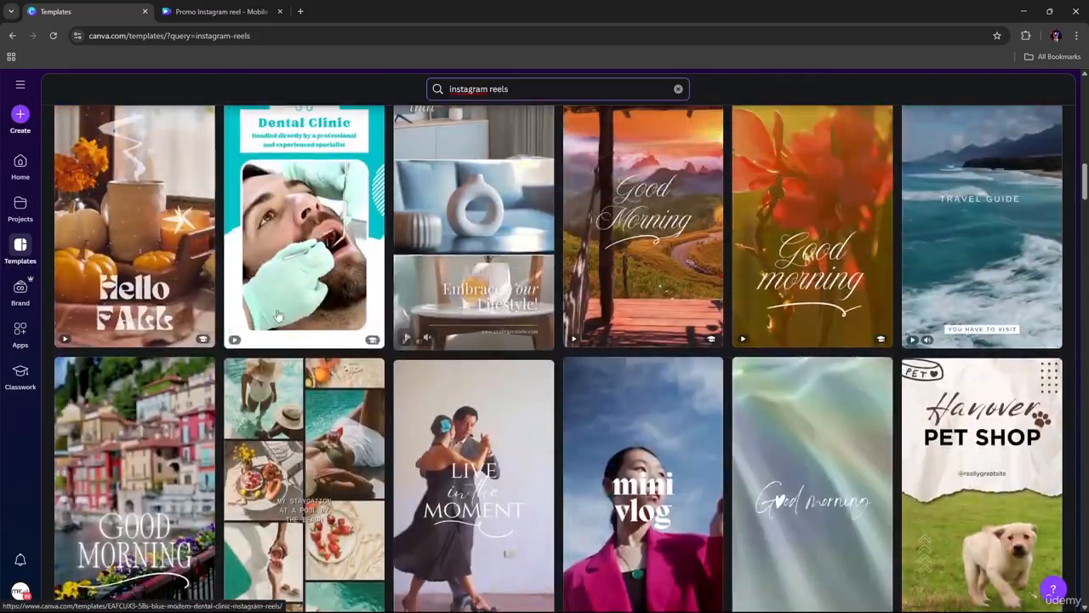
Choose the Black Blue Multi Frame Travel Highlight Instagram Reels template, look over similar designs and open it for customizing.
left_click(313, 428)
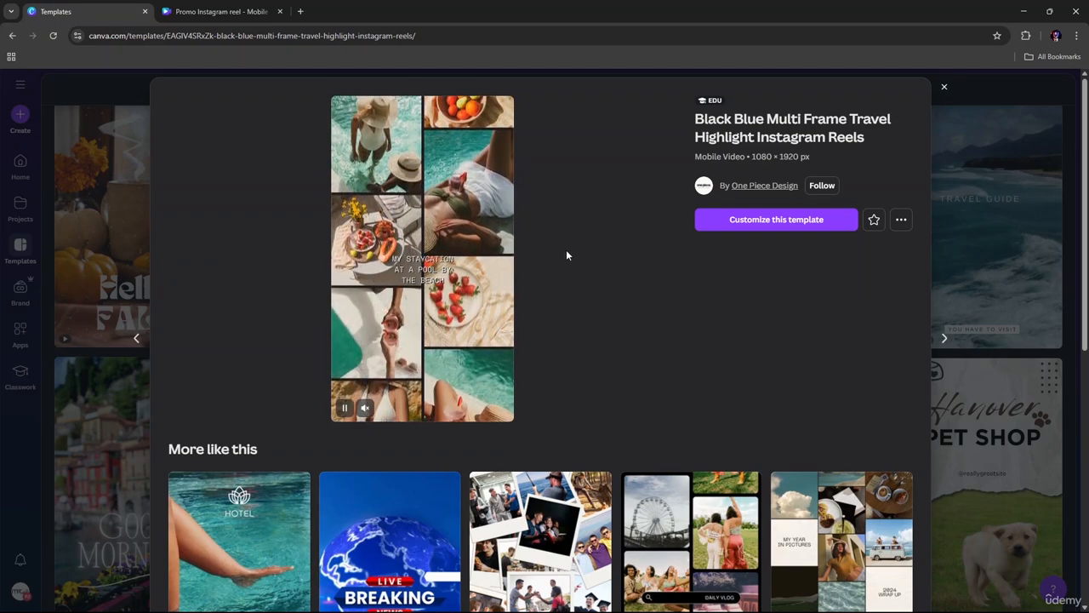
scroll(527, 318, "down", 2)
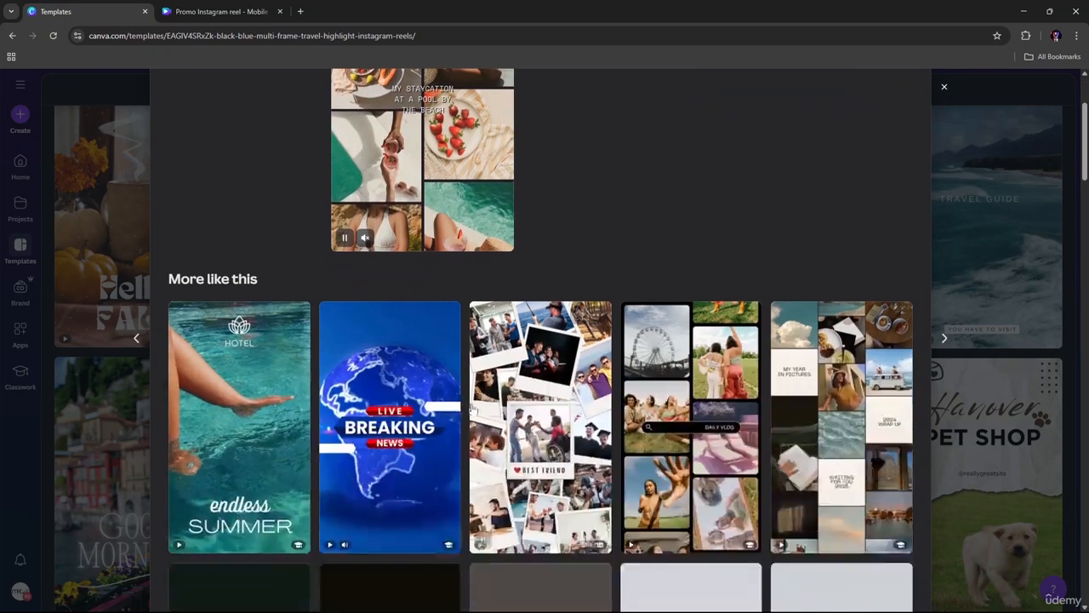
scroll(473, 407, "down", 4)
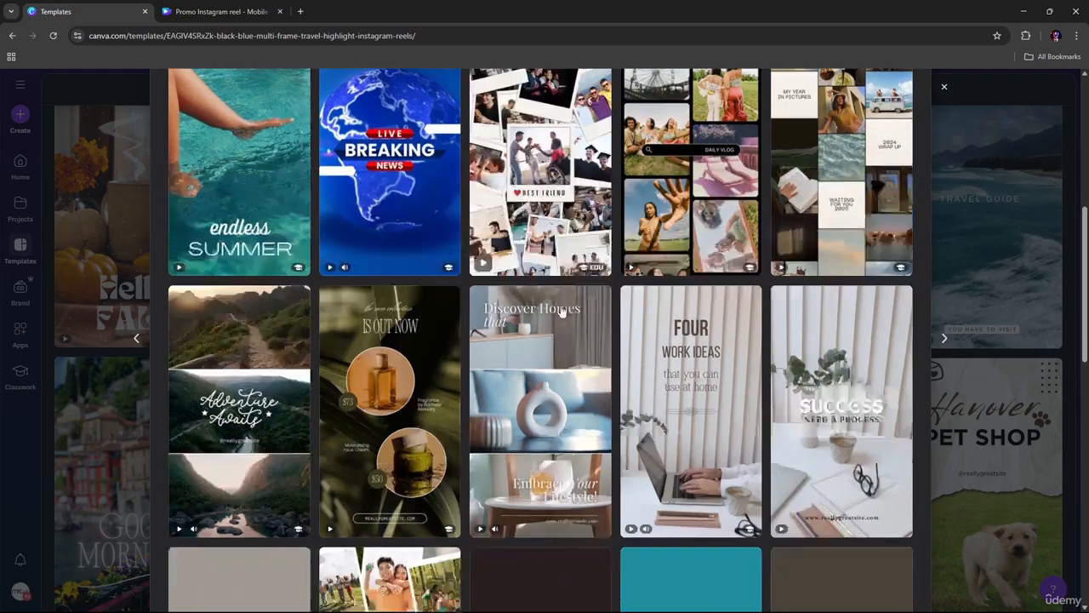
scroll(689, 216, "up", 8)
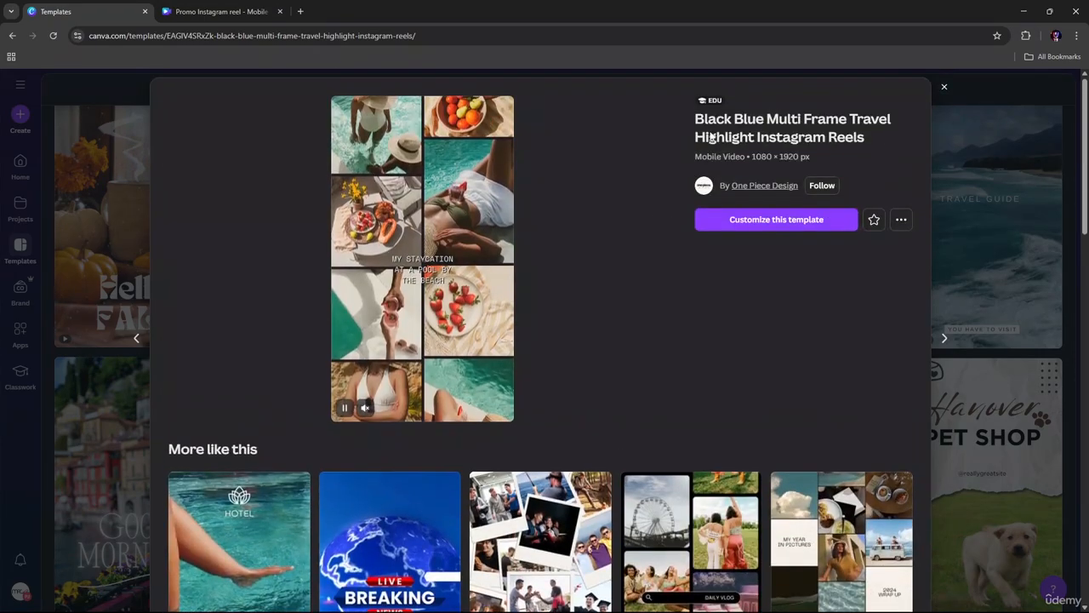
scroll(492, 269, "down", 8)
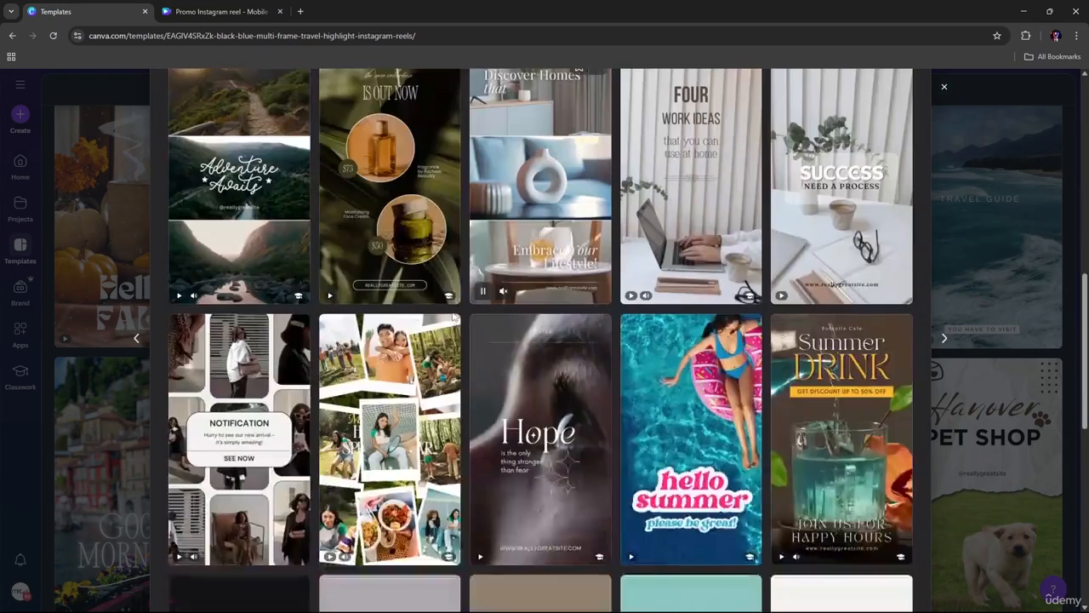
scroll(453, 316, "down", 8)
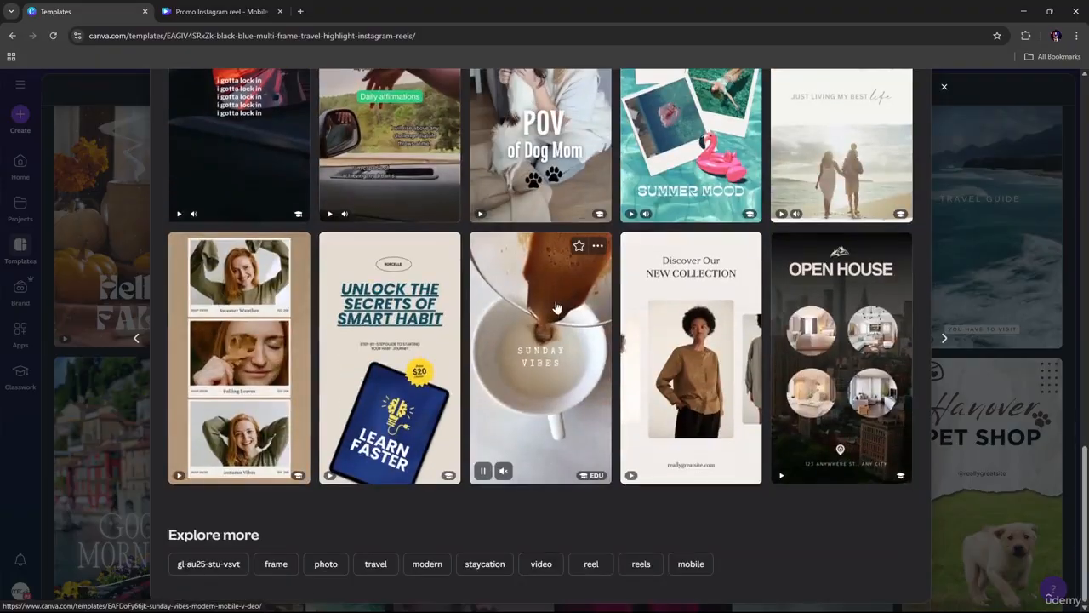
scroll(556, 308, "up", 10)
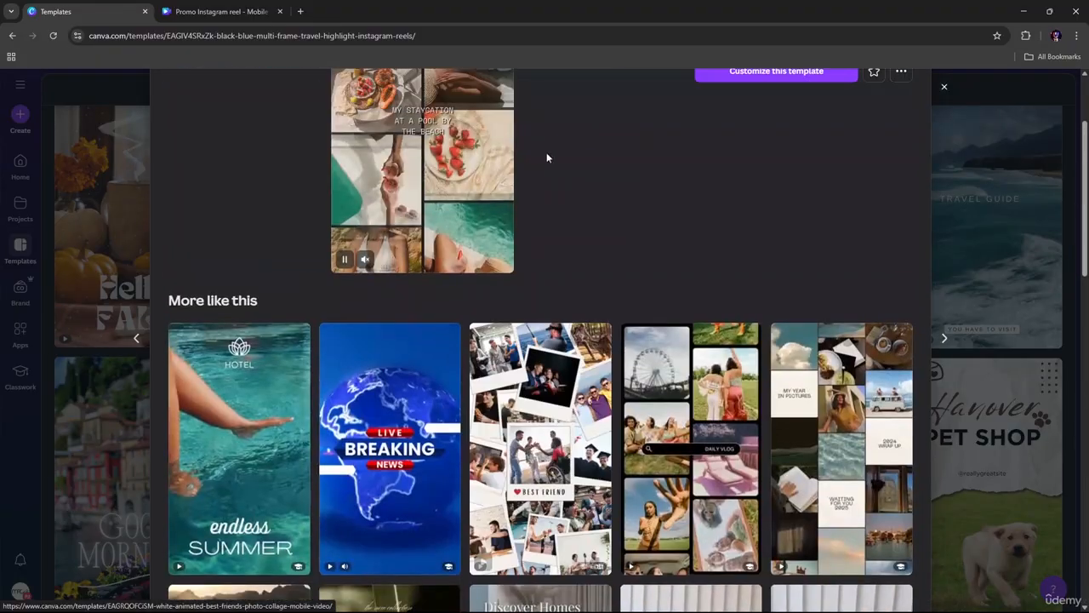
scroll(630, 209, "up", 2)
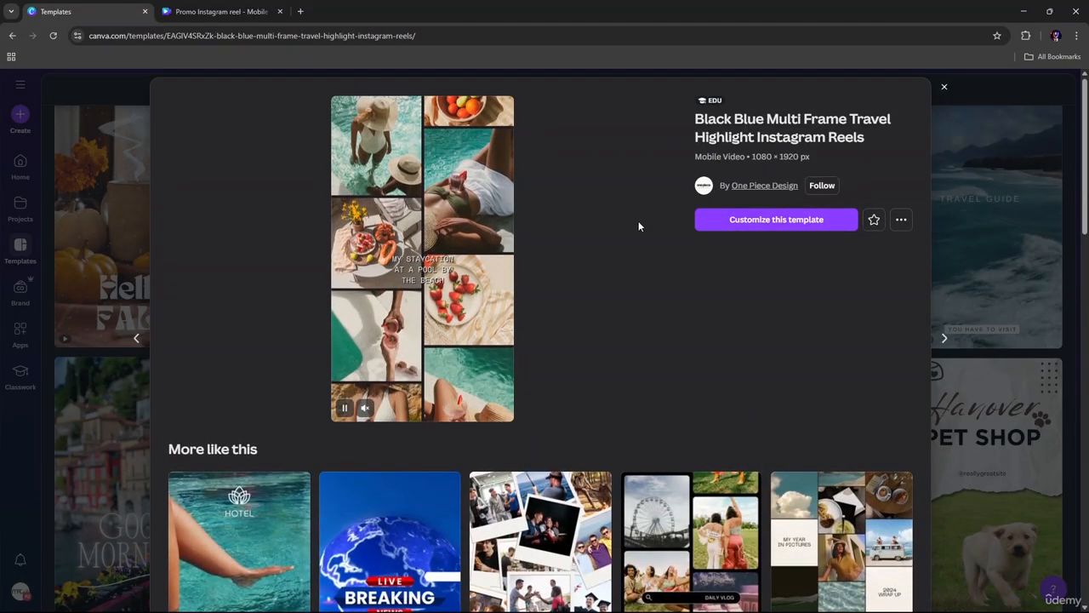
left_click(763, 221)
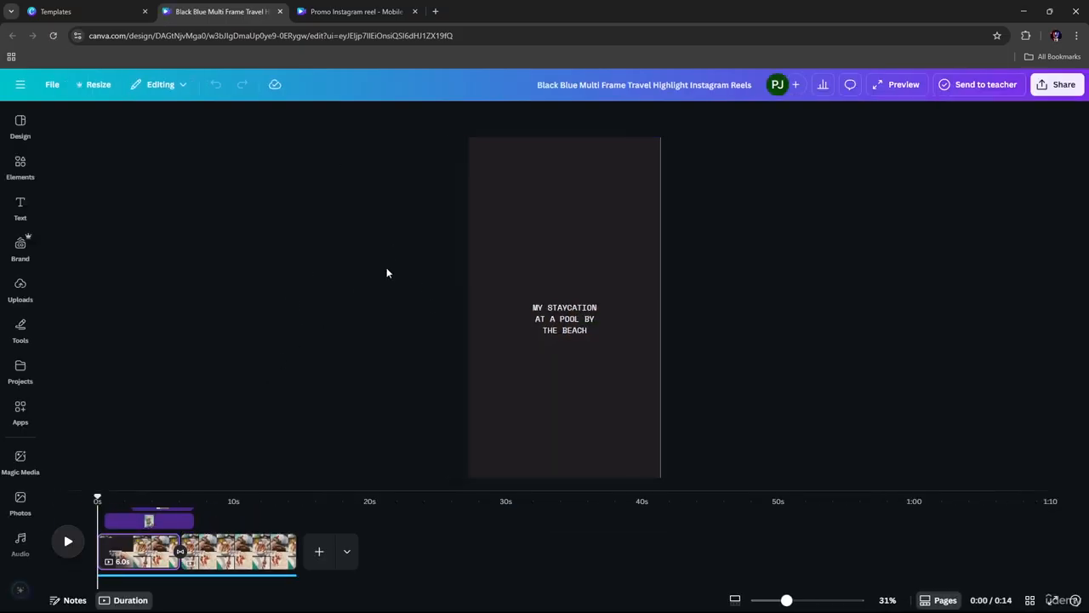
Preview the staycation reel by scrubbing to 4 seconds, checking a collage photo, and playing the video from the start.
left_click(534, 232)
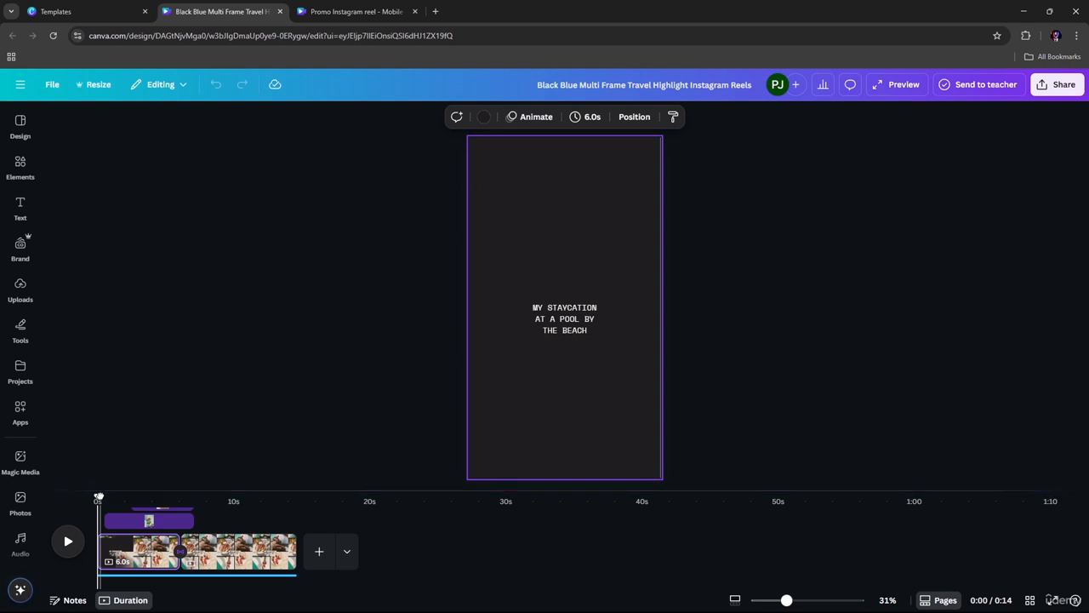
left_click_drag(98, 497, 159, 497)
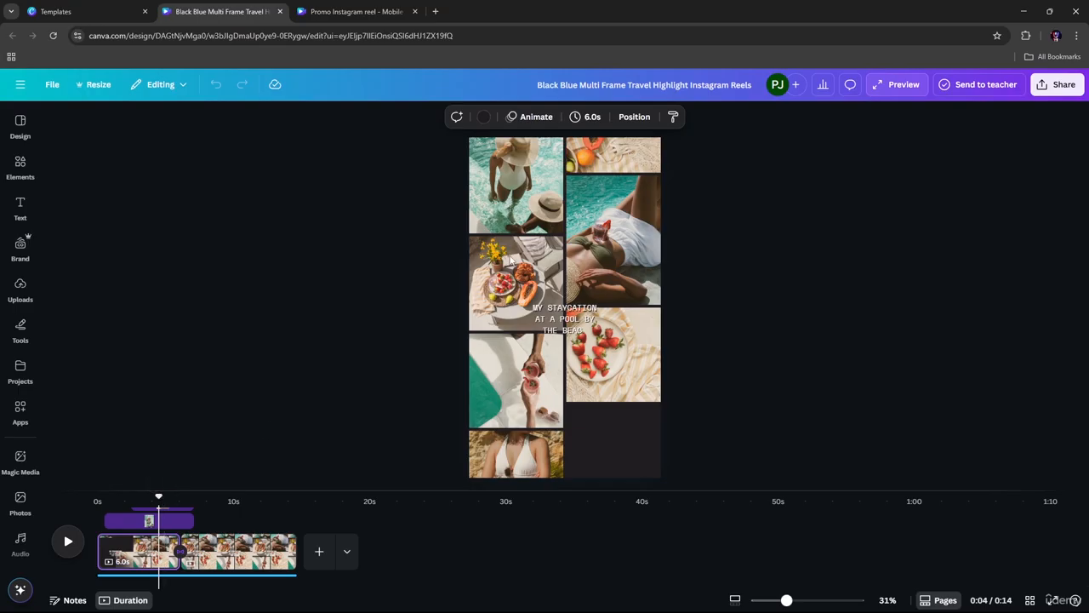
left_click(529, 176)
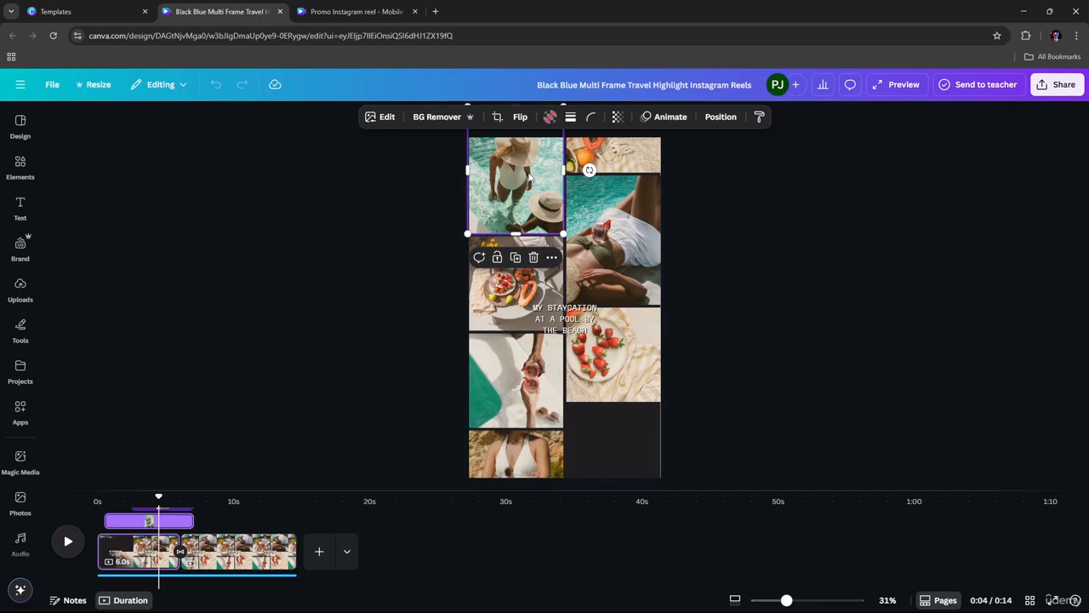
left_click(734, 227)
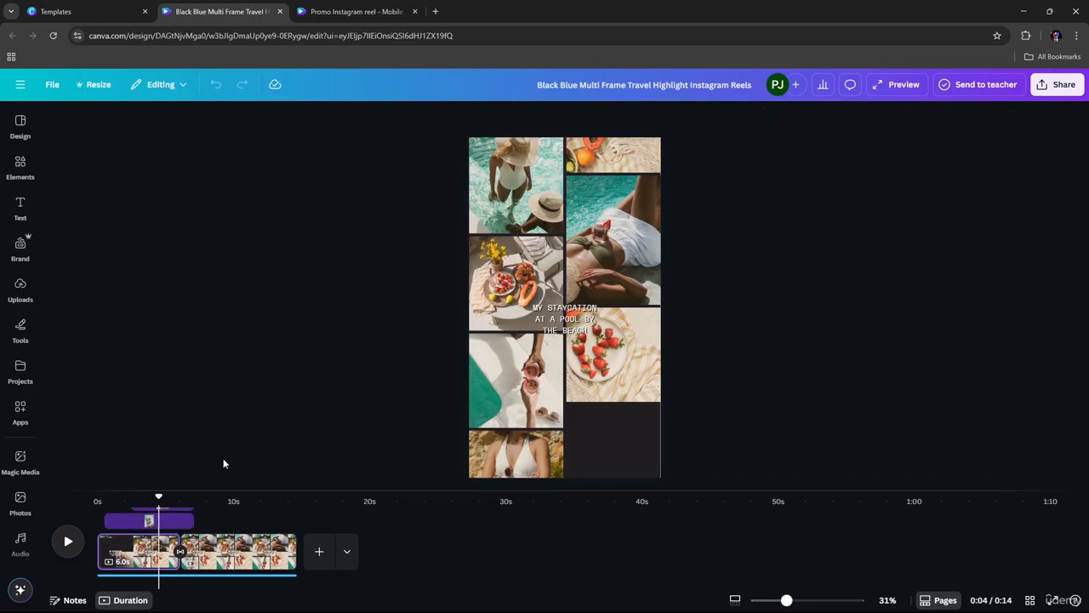
left_click_drag(158, 497, 95, 508)
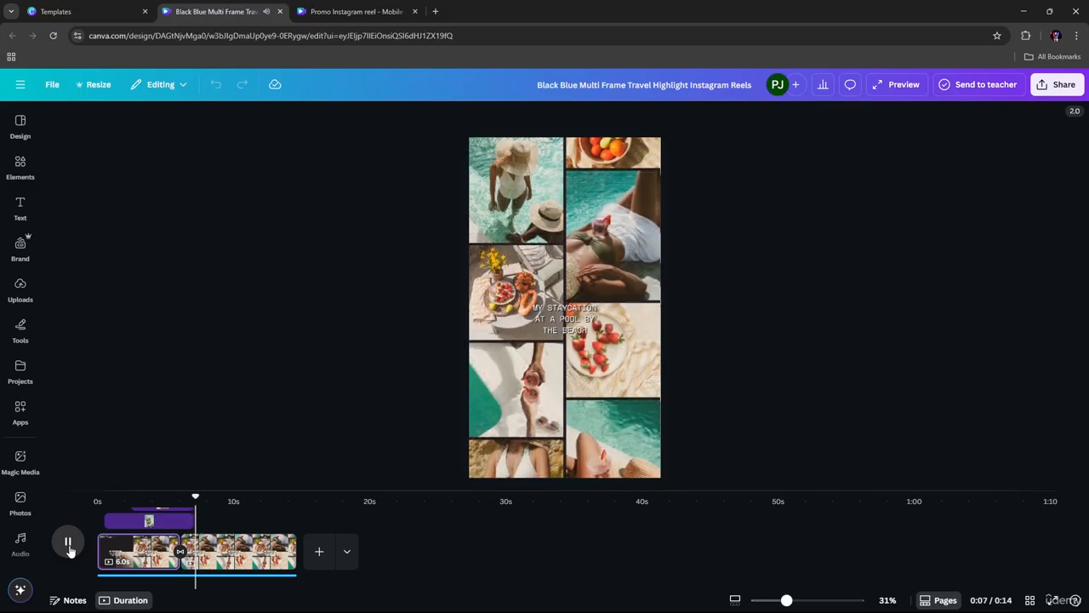
left_click(68, 545)
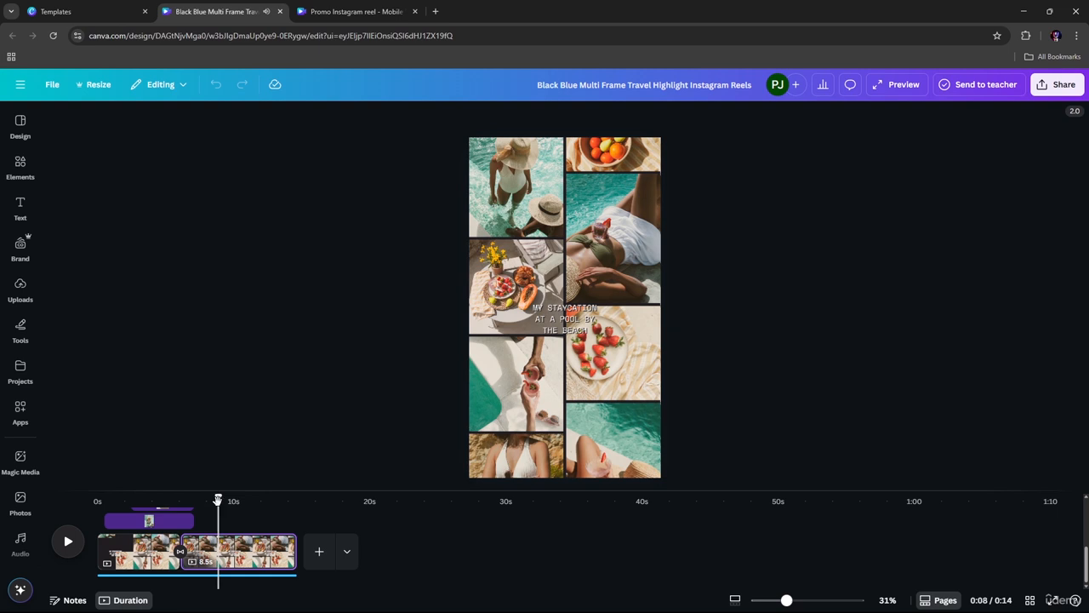
Select the lower pool photo on the first page at about 6 seconds and search the video library for "travel".
scroll(167, 543, "up", 3)
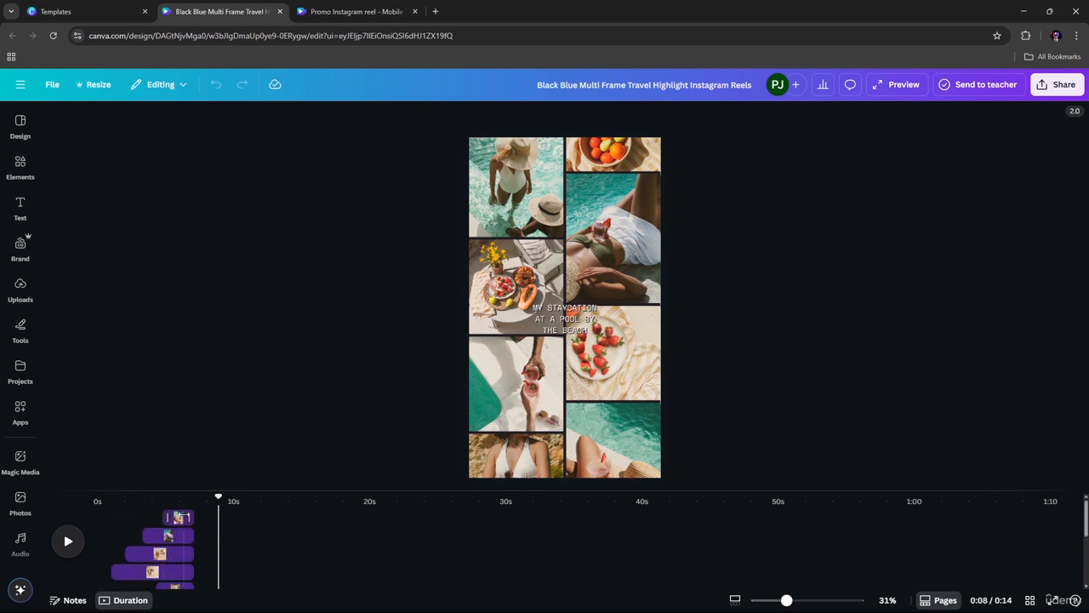
left_click(180, 516)
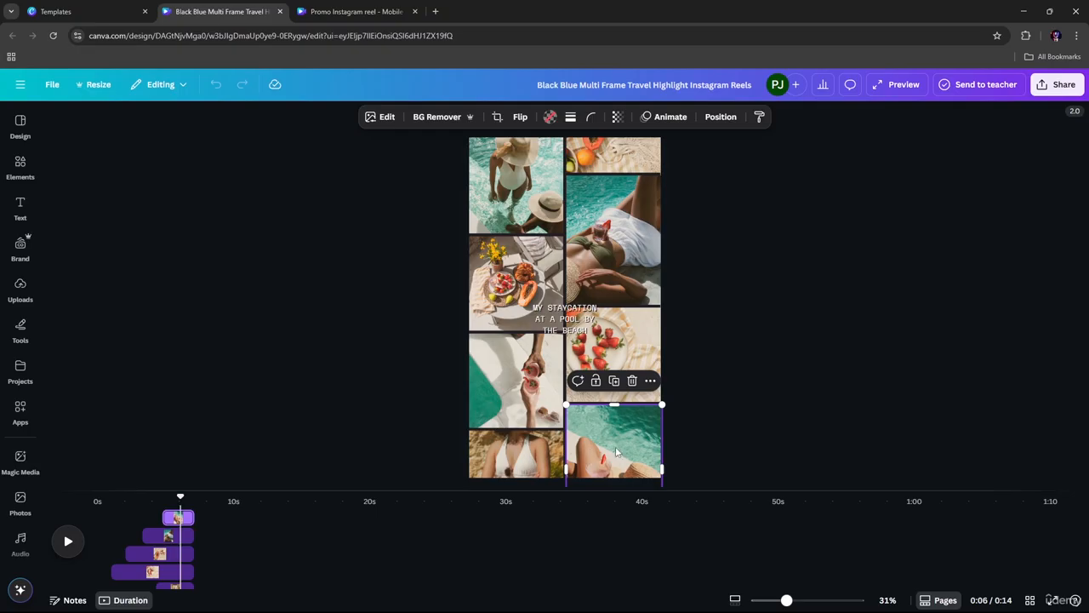
left_click(14, 177)
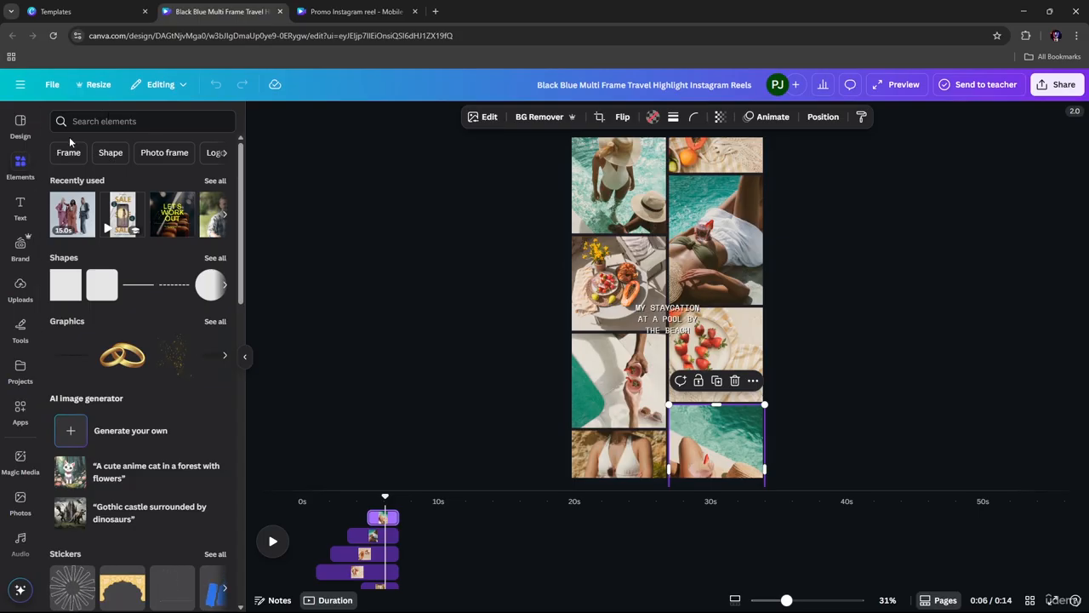
left_click(108, 121)
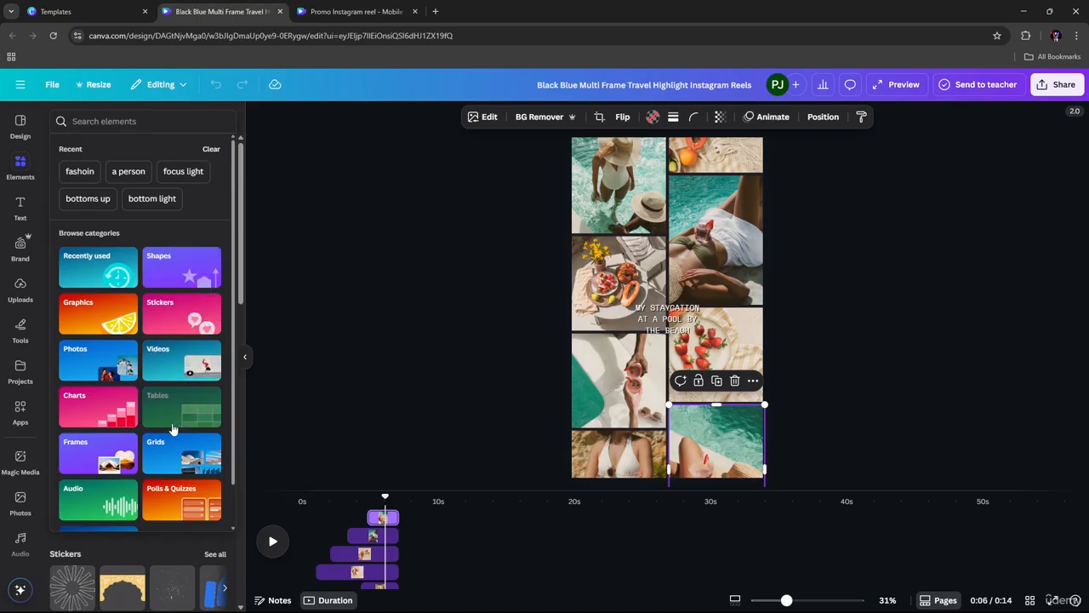
left_click(180, 372)
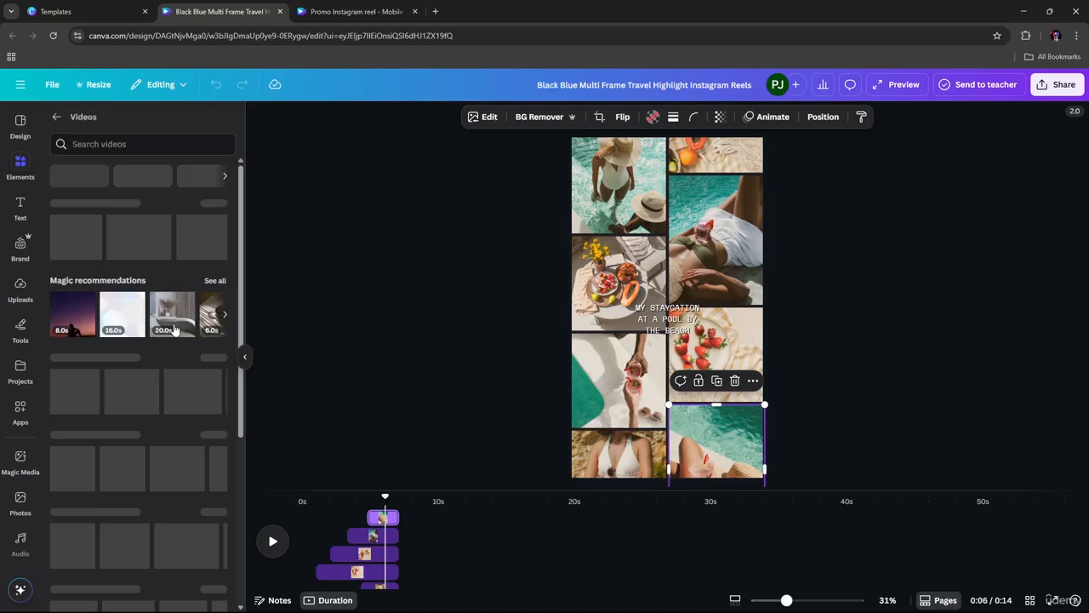
left_click(126, 143)
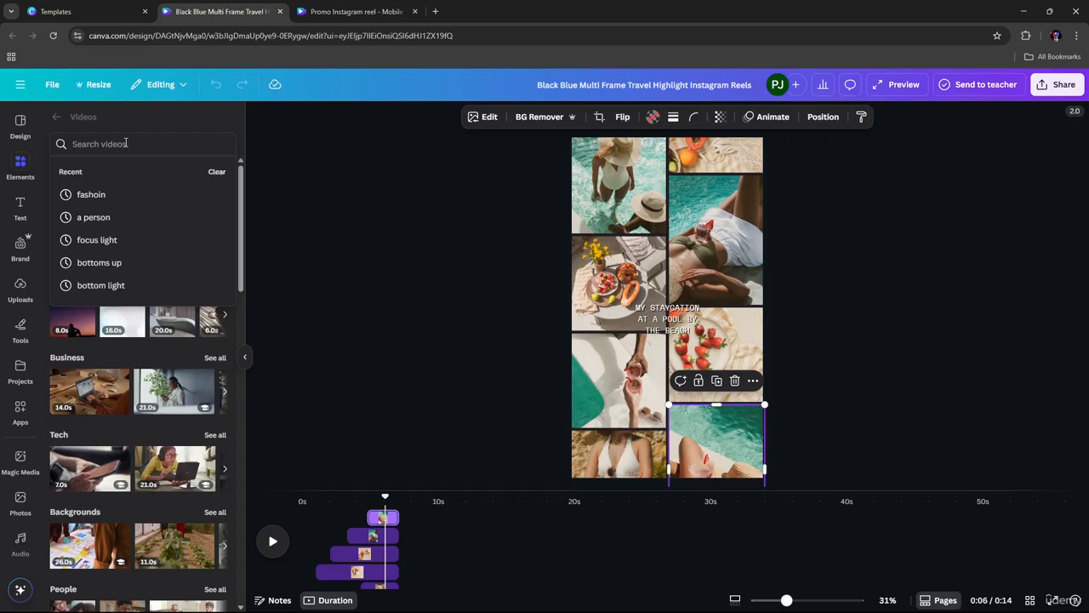
type("travel")
key("Return")
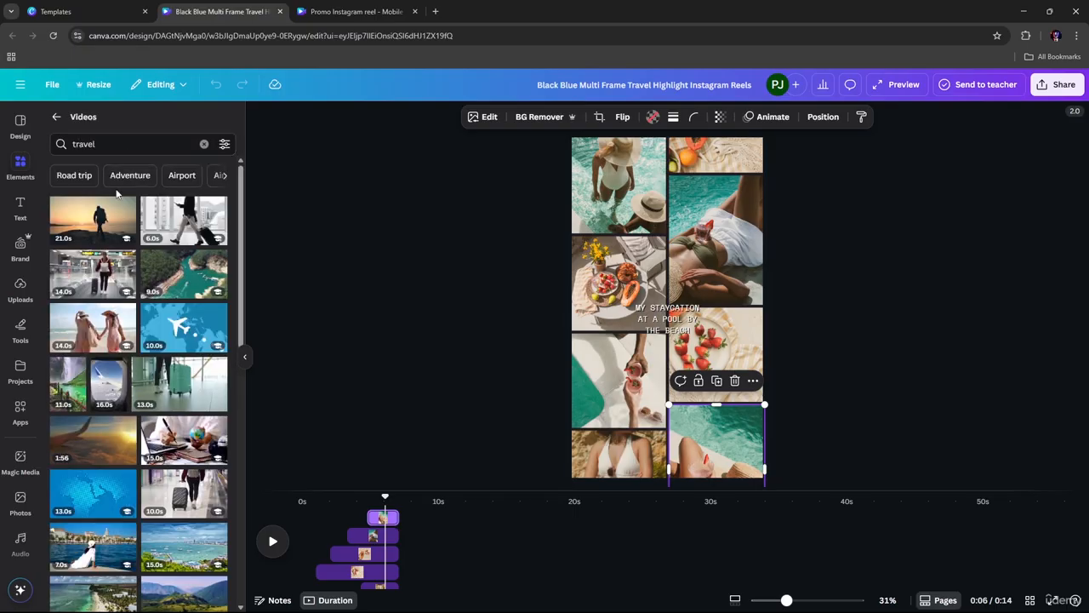
Replace the first page's lower pool, standing swimmer and hands-with-drinks photos with the sunset hiker, turquoise river and rolling suitcase videos respectively.
left_click_drag(100, 223, 734, 457)
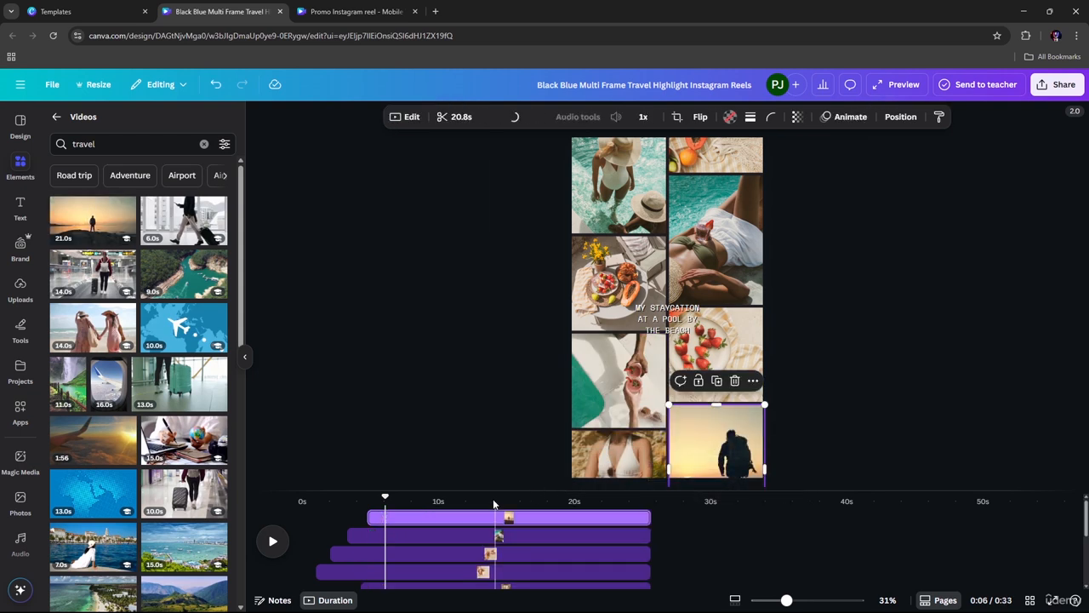
left_click(606, 297)
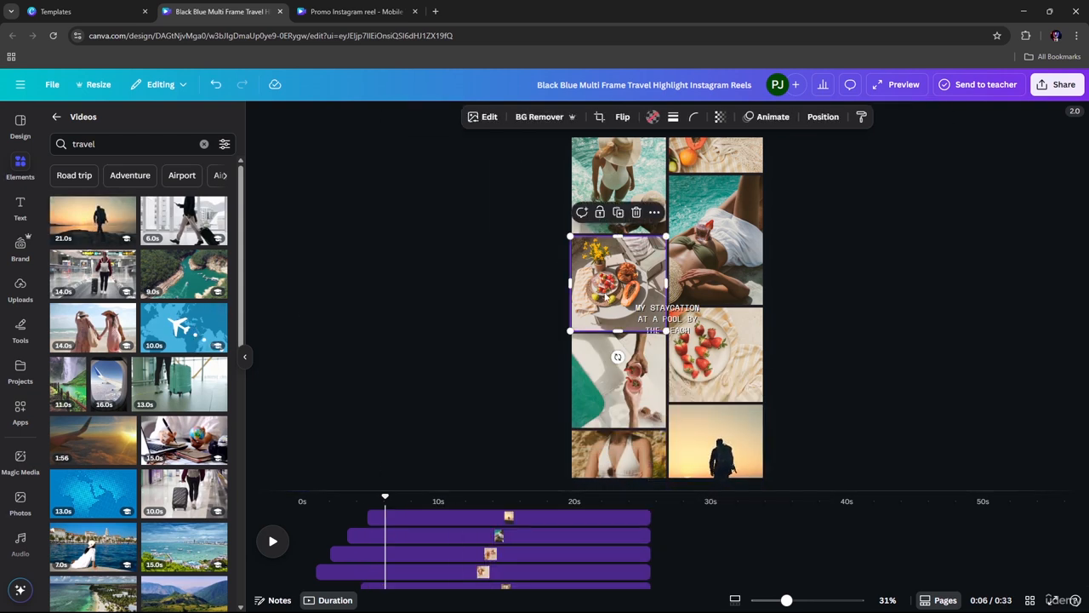
left_click(632, 177)
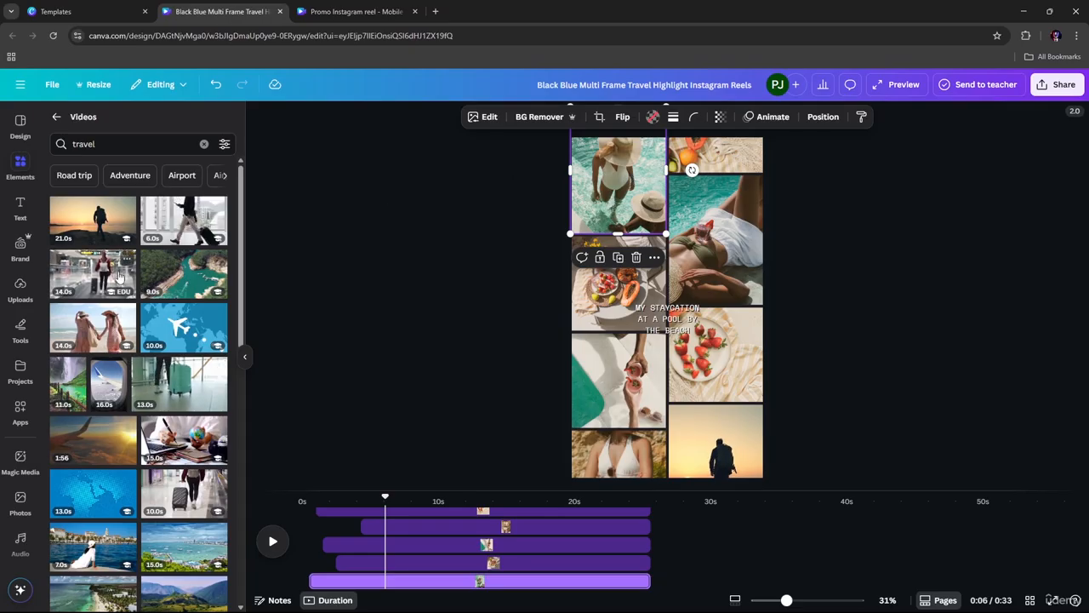
left_click_drag(543, 276, 612, 188)
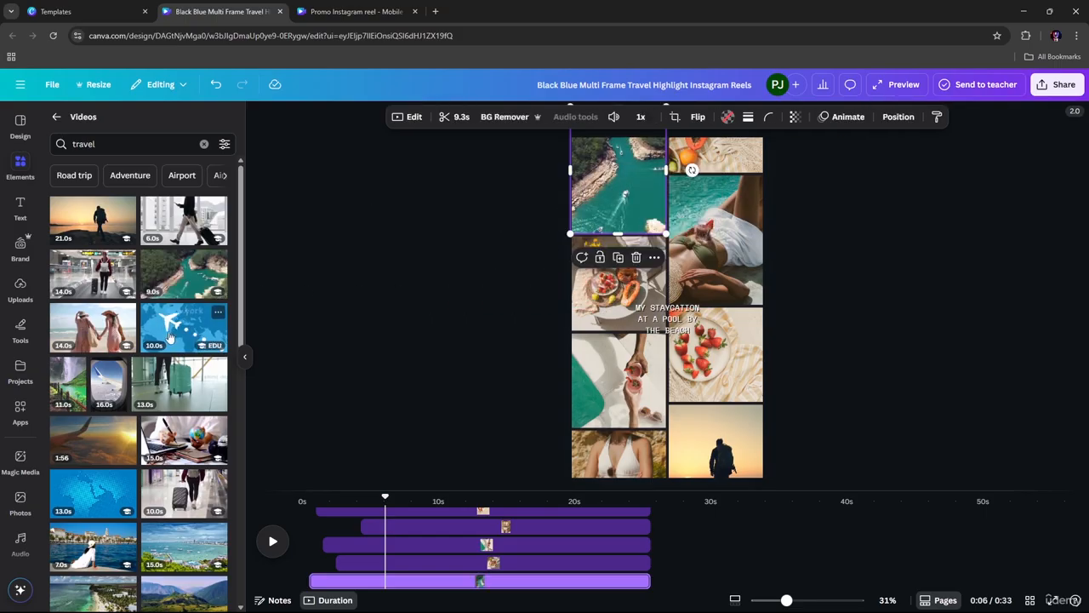
scroll(170, 340, "down", 3)
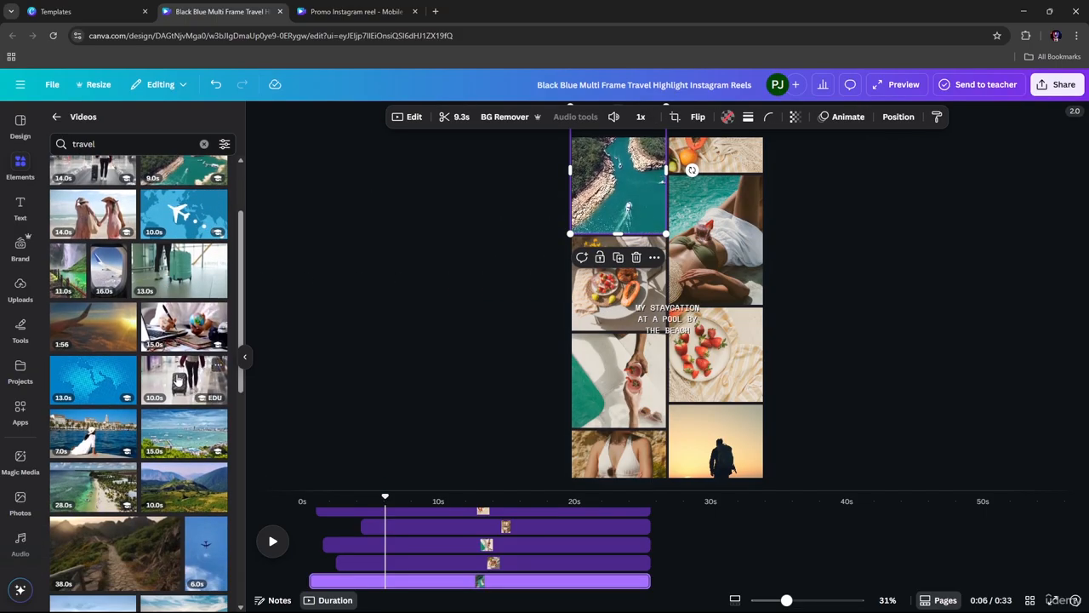
left_click_drag(184, 380, 606, 367)
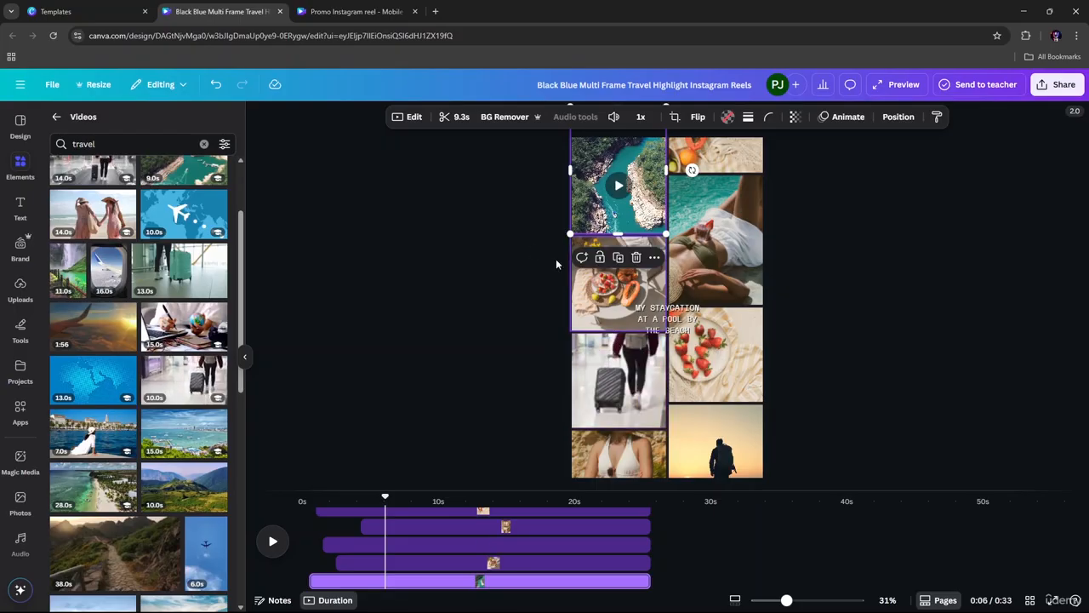
Replace the reclining woman photo on the second page with the 29-second travel video of a woman raising her arms against a blue sky.
scroll(237, 368, "down", 2)
scroll(237, 368, "down", 2)
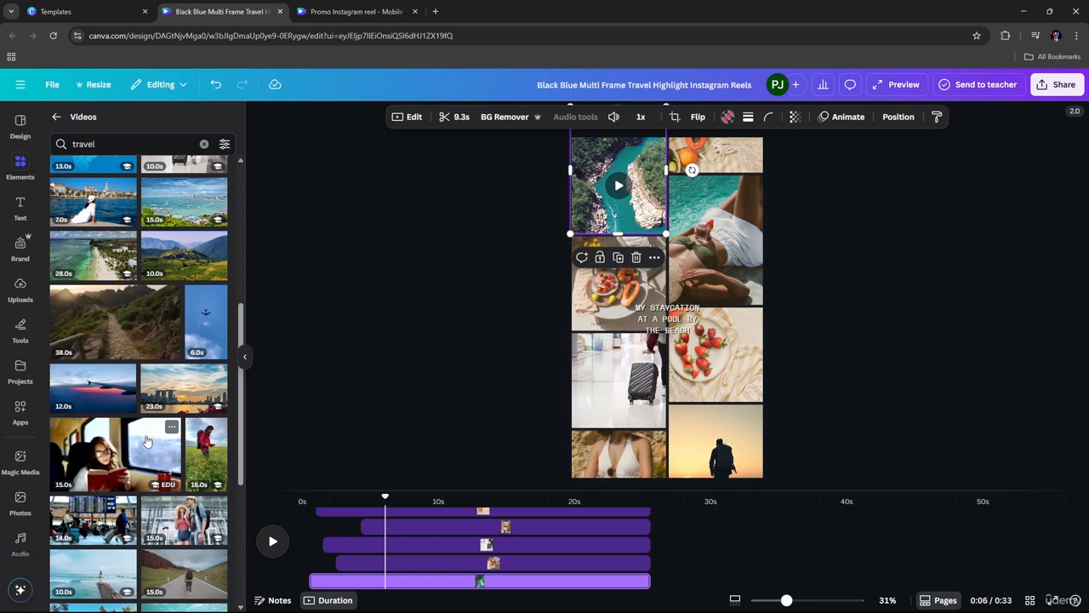
scroll(143, 409, "down", 2)
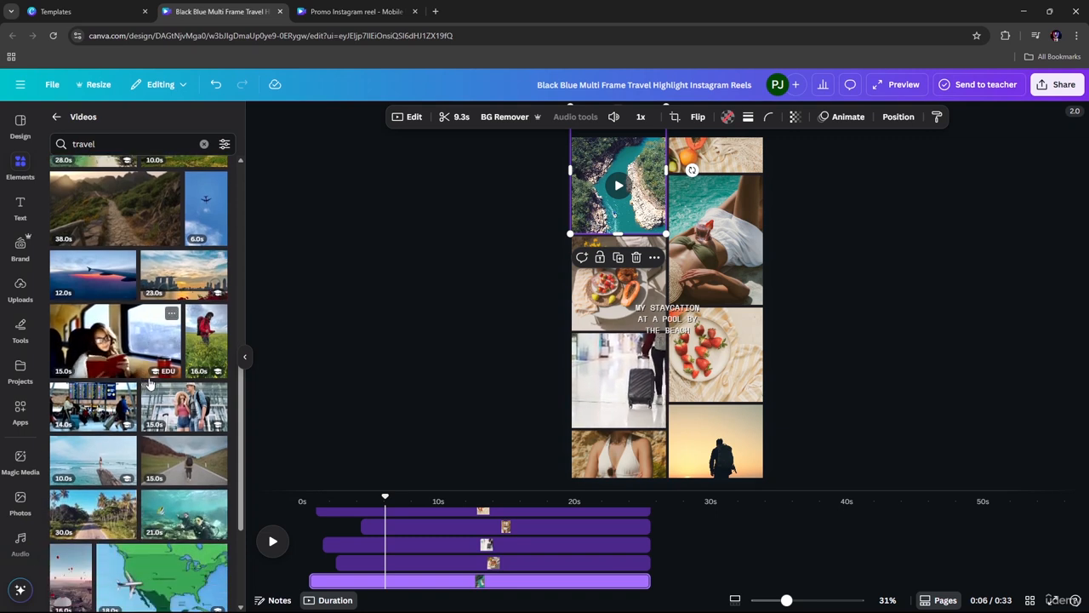
scroll(144, 383, "down", 3)
scroll(170, 442, "down", 2)
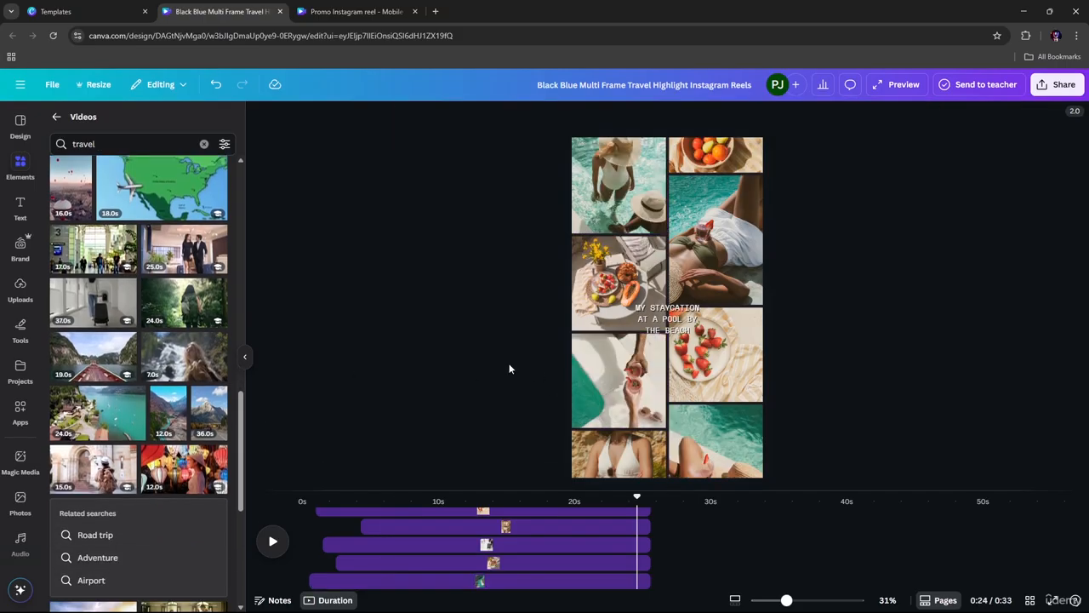
scroll(239, 415, "down", 4)
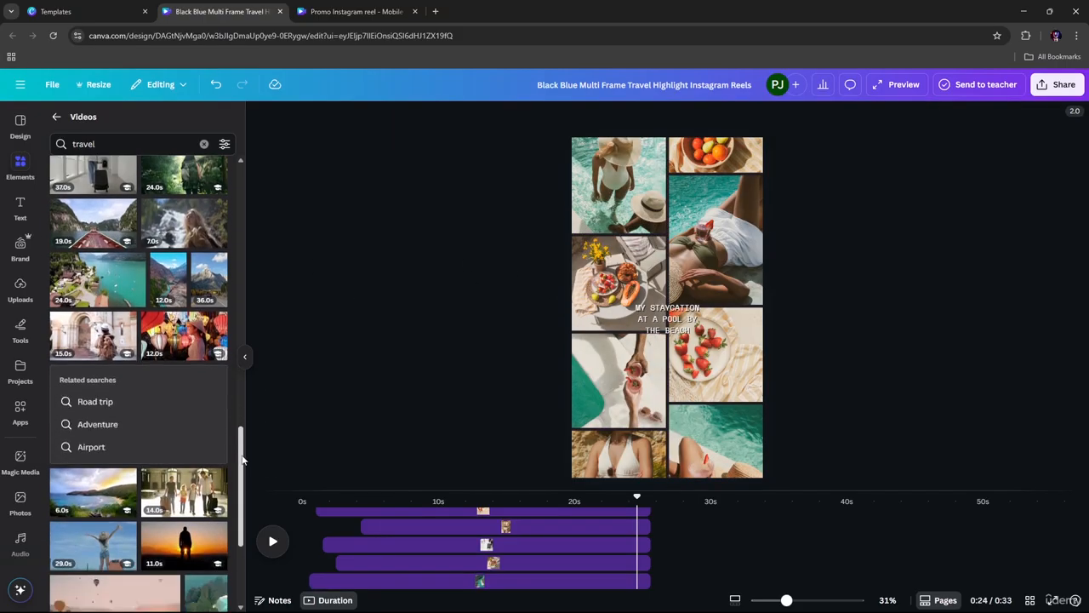
mouse_move(217, 411)
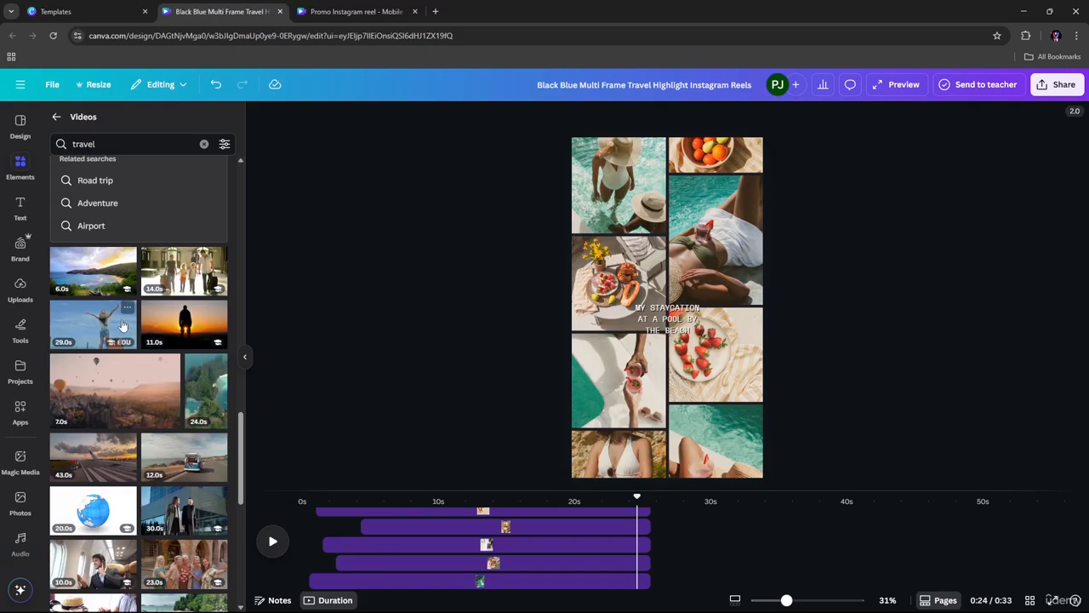
left_click_drag(99, 324, 694, 222)
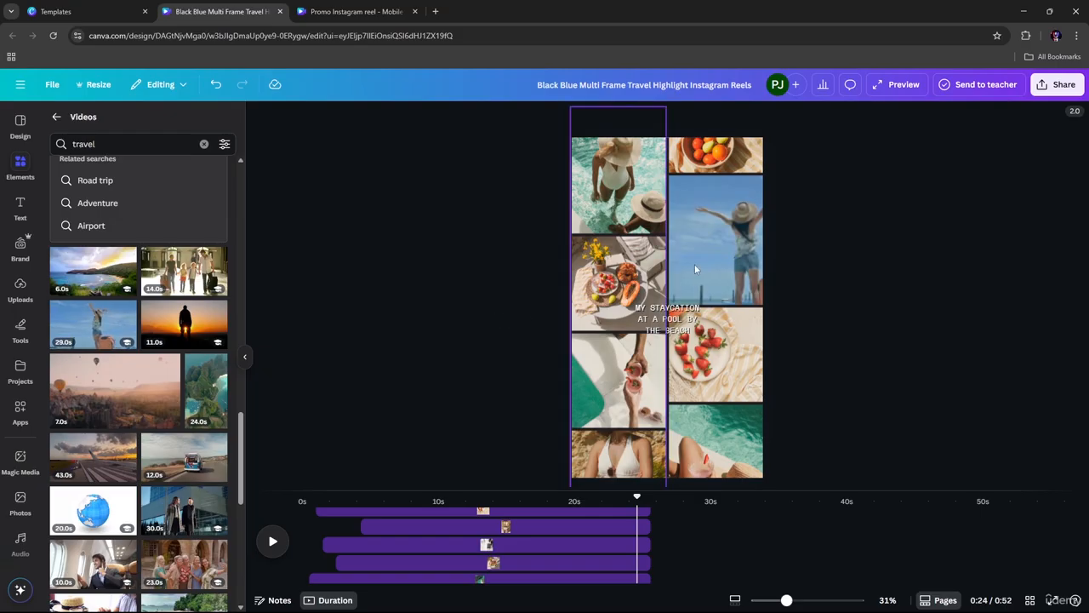
mouse_move(691, 246)
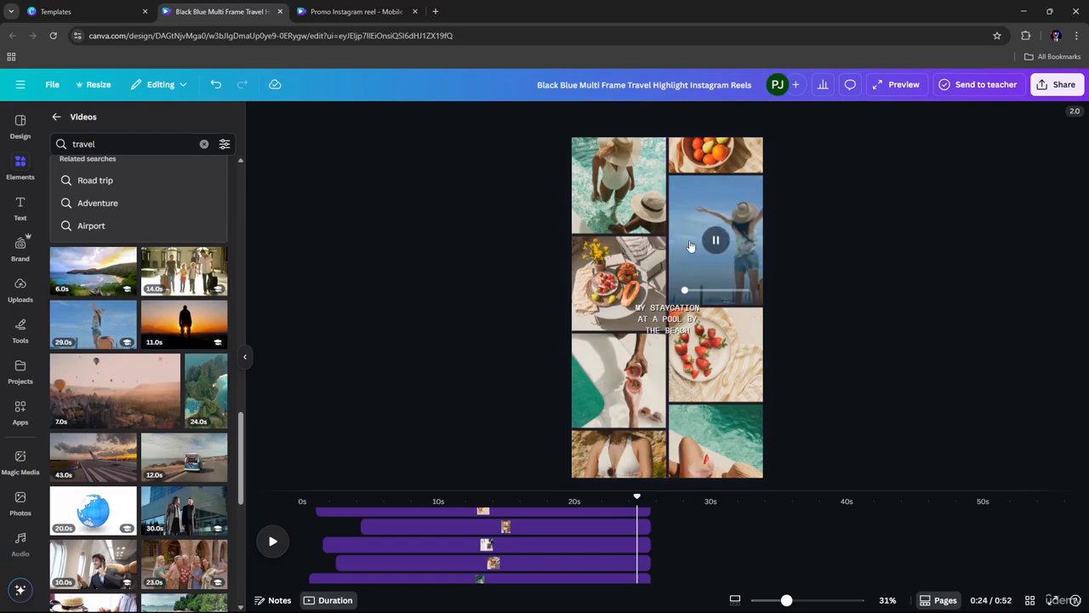
Select the second page's photo group and shorten its timeline track to end at about 33 seconds.
left_click(612, 188)
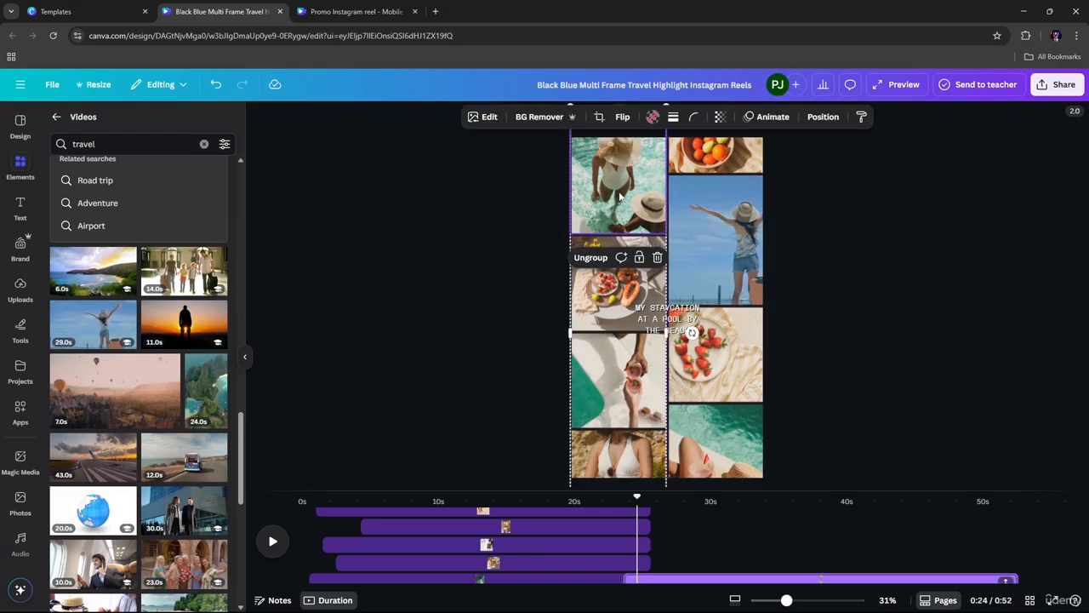
scroll(715, 515, "down", 2)
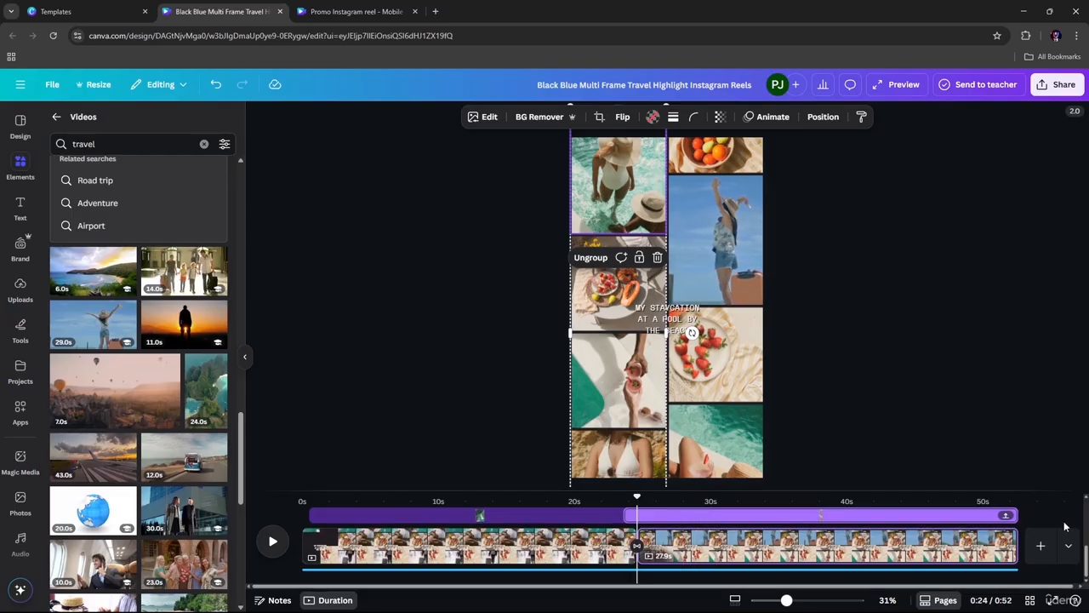
left_click_drag(1011, 515, 747, 516)
left_click(647, 518)
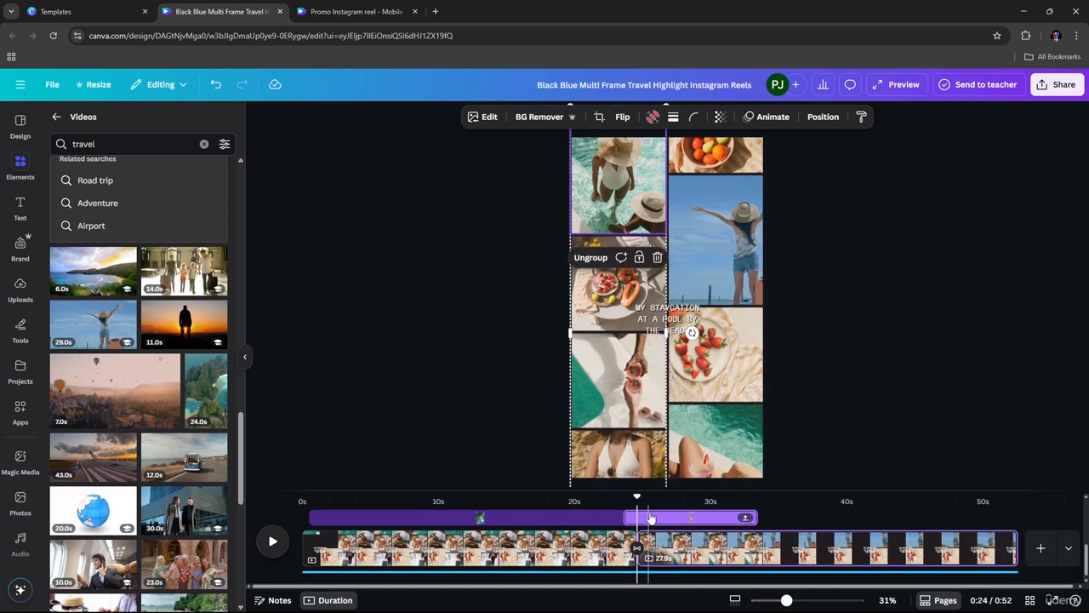
Trim the sunset hiker clip on the first page so it ends at about 17 seconds on the timeline.
scroll(652, 518, "up", 3)
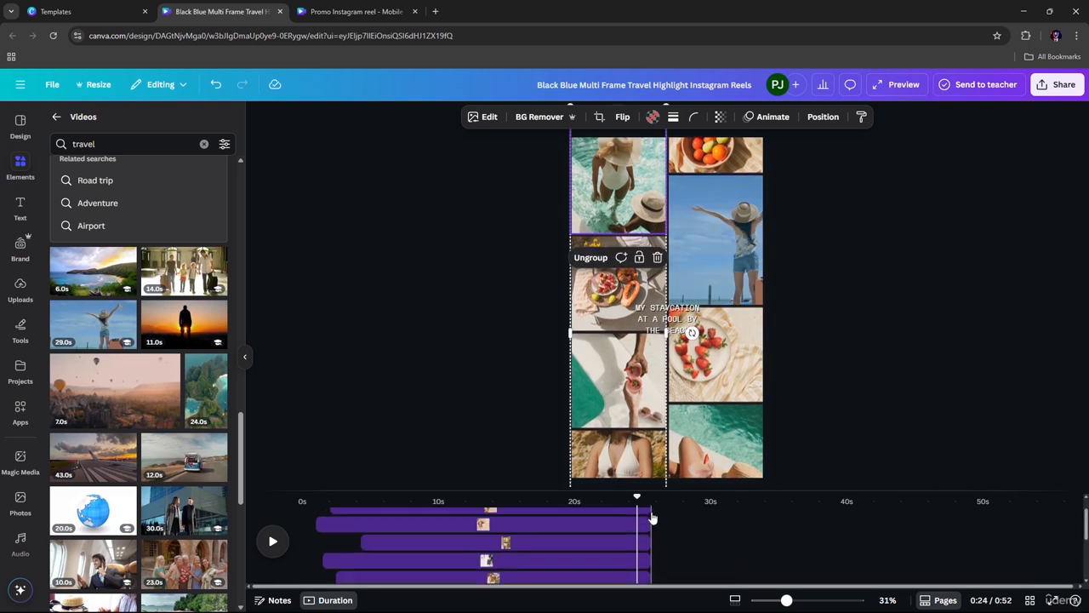
left_click(571, 518)
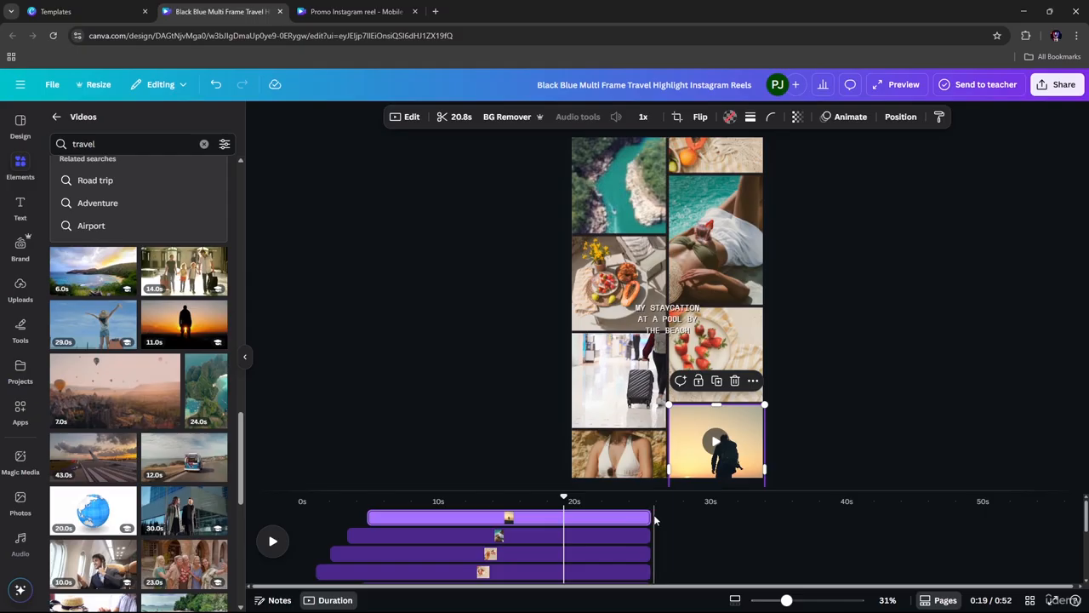
left_click_drag(648, 516, 537, 517)
Replace the first page's reclining woman photo with the 12-second camper van video and shorten its track to 14.1 seconds.
left_click(597, 536)
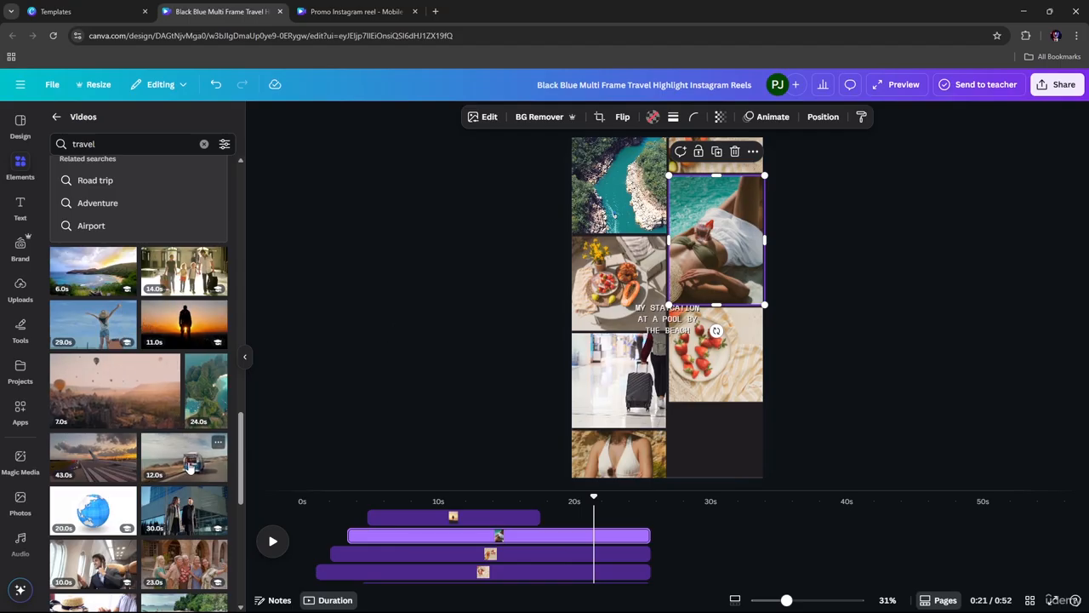
left_click_drag(189, 466, 687, 245)
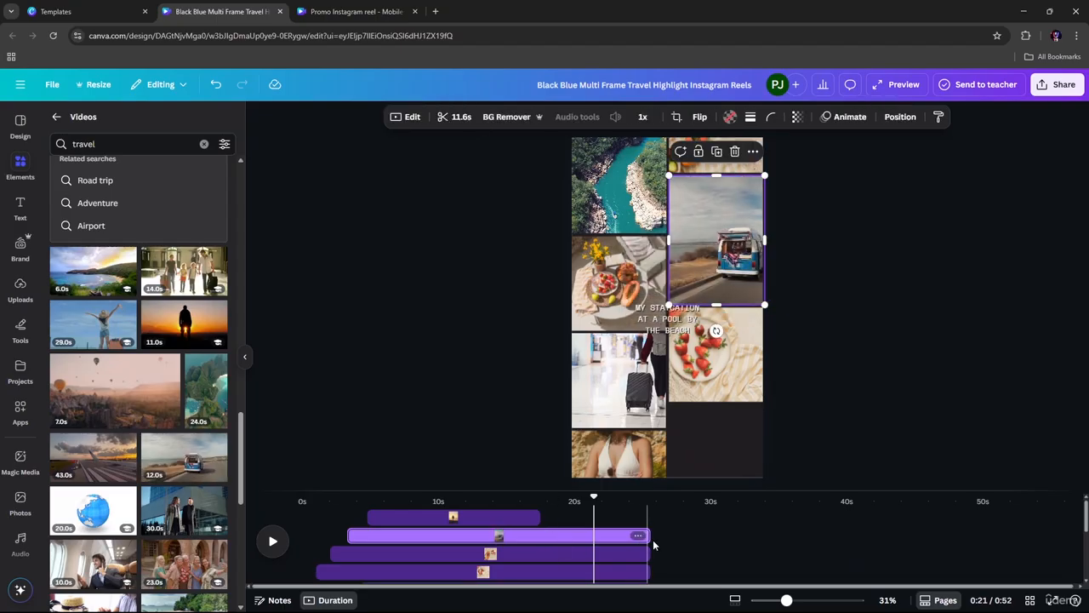
left_click_drag(647, 536, 538, 528)
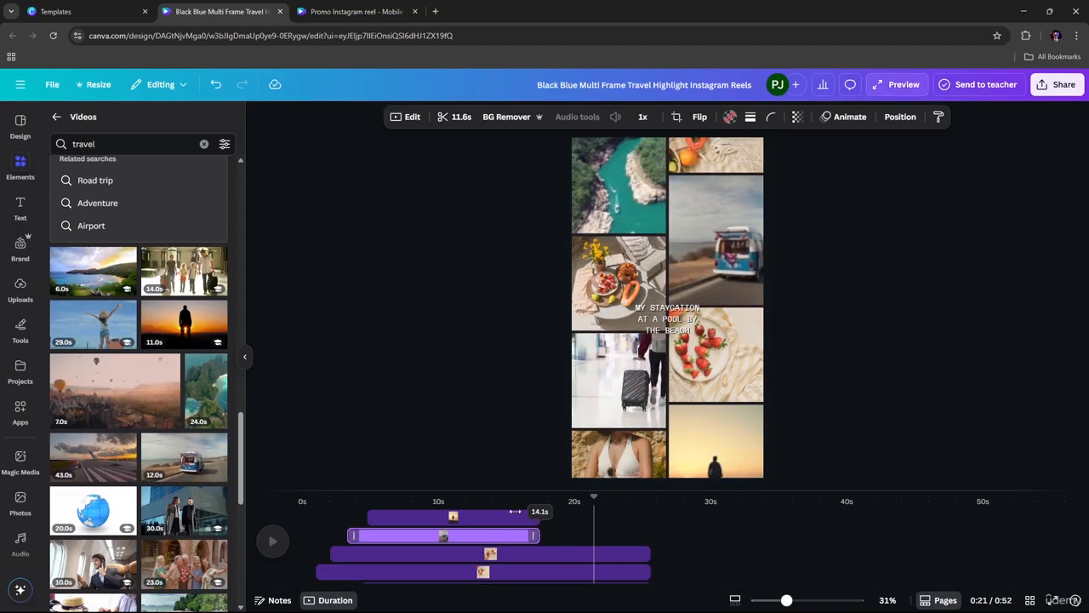
Replace the white swimsuit photo with the 16-second green coast video on the first page and the 10-second yellow-jacket traveller video on the second.
scroll(243, 442, "down", 5)
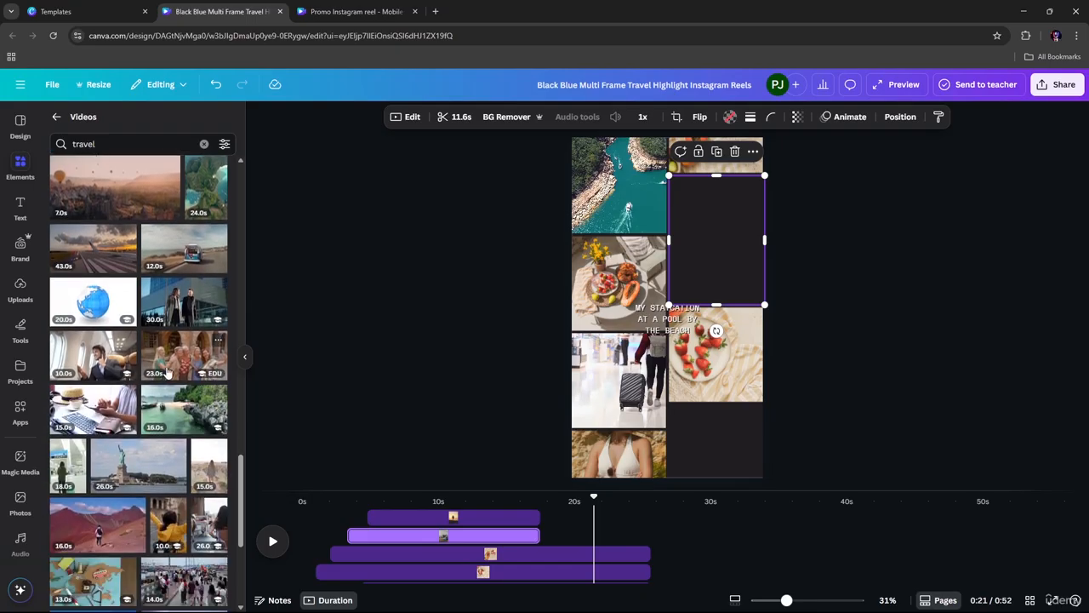
left_click_drag(160, 411, 601, 462)
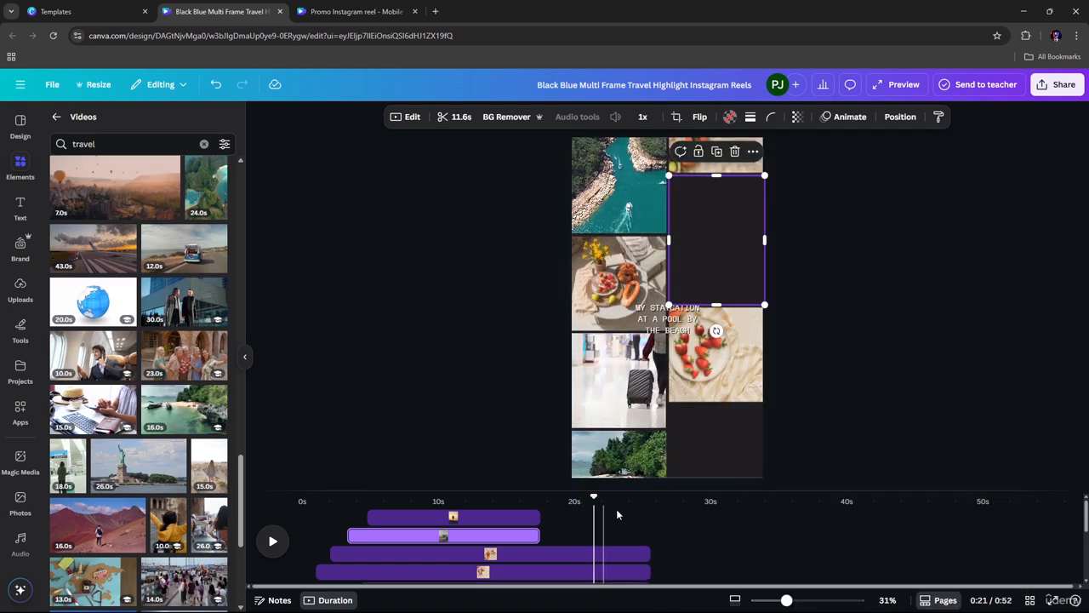
left_click_drag(593, 498, 669, 515)
left_click(635, 479)
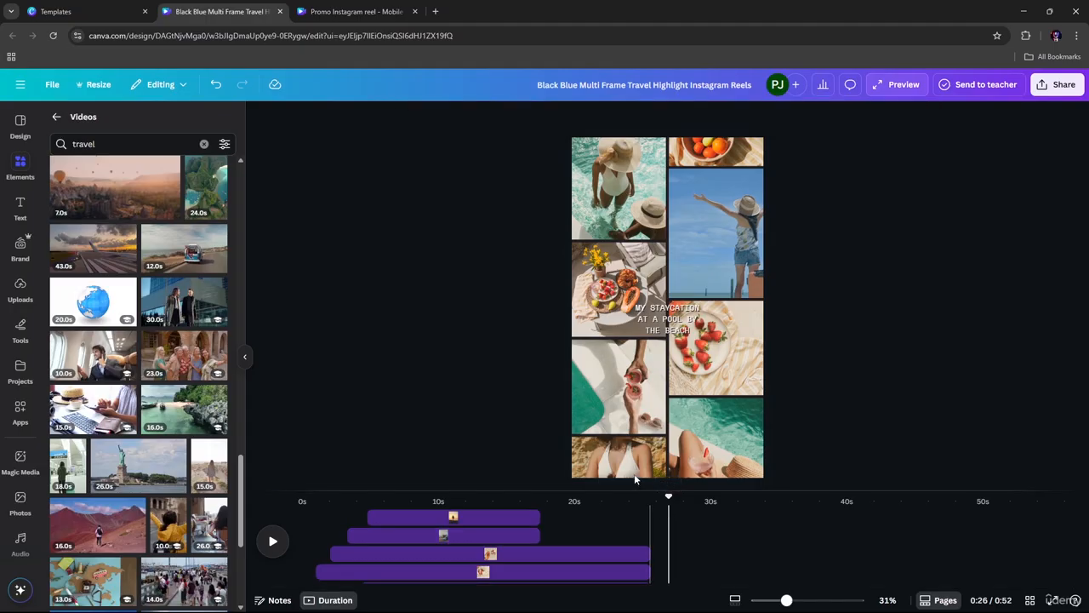
left_click(632, 464)
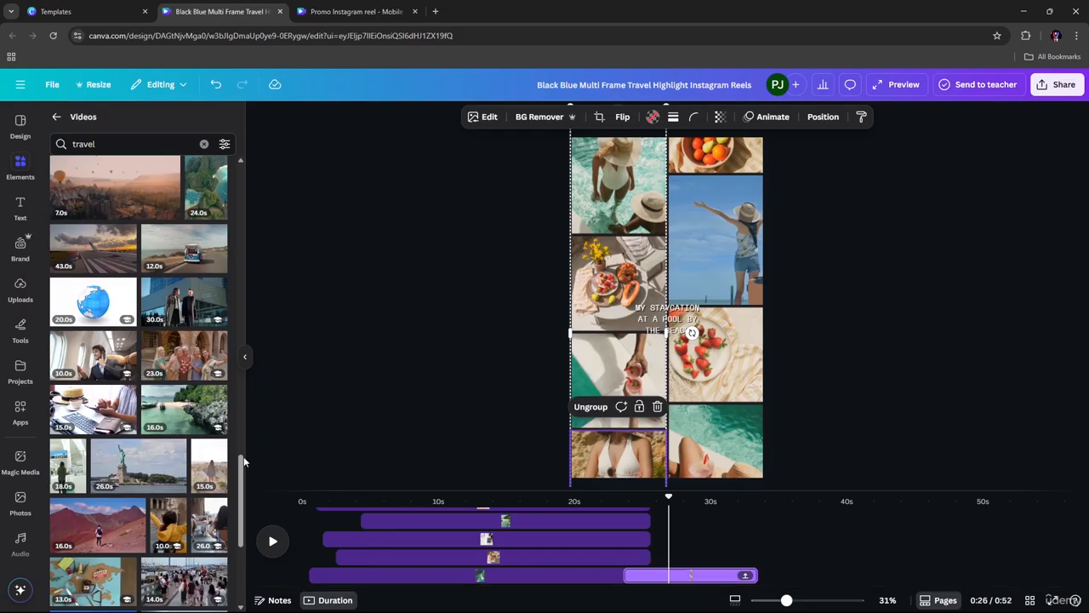
scroll(174, 464, "down", 1)
left_click_drag(173, 466, 649, 460)
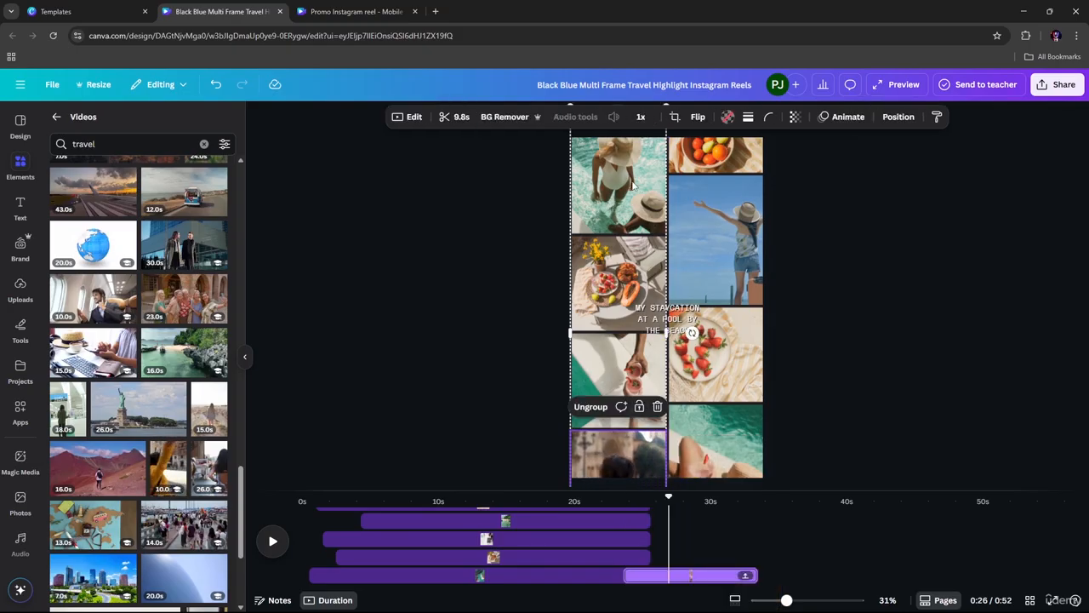
Replace the second page's photo of the woman wading in the pool with the 8-second kayaker video.
left_click(622, 202)
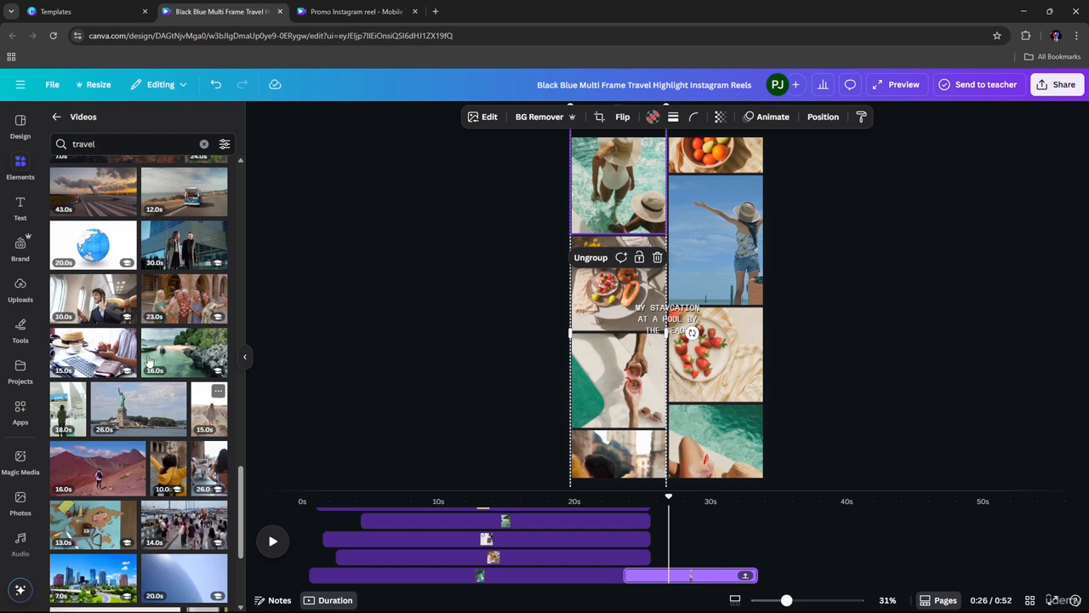
scroll(149, 364, "down", 5)
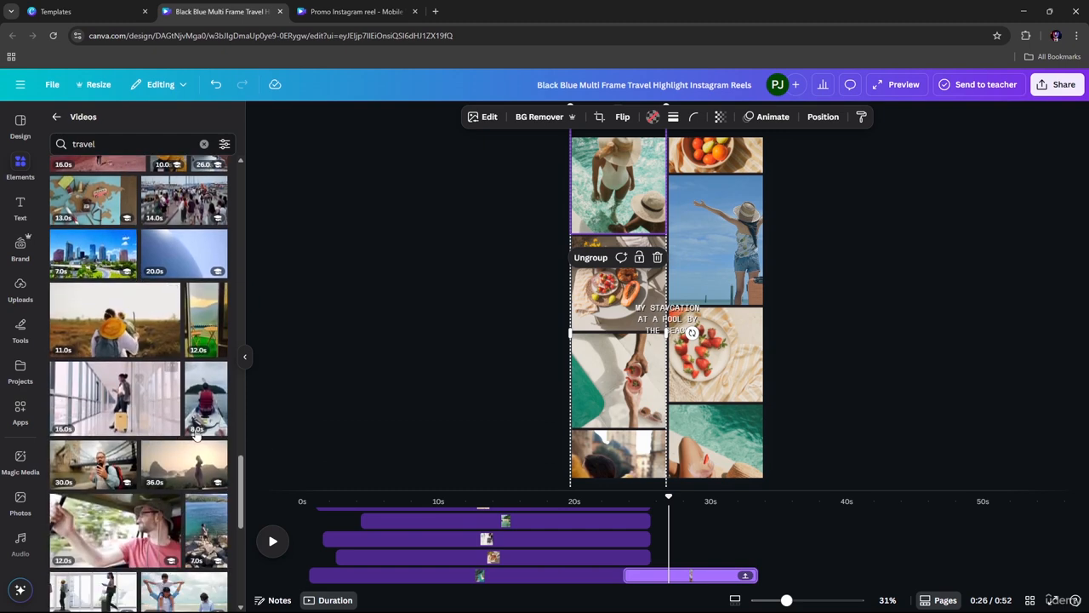
left_click_drag(201, 419, 637, 230)
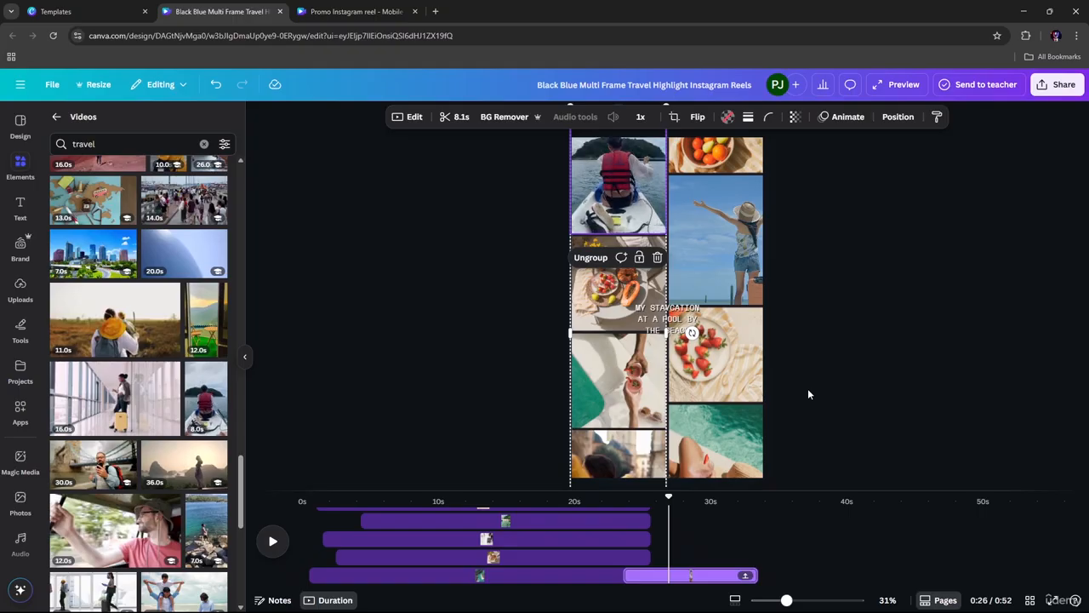
left_click(902, 402)
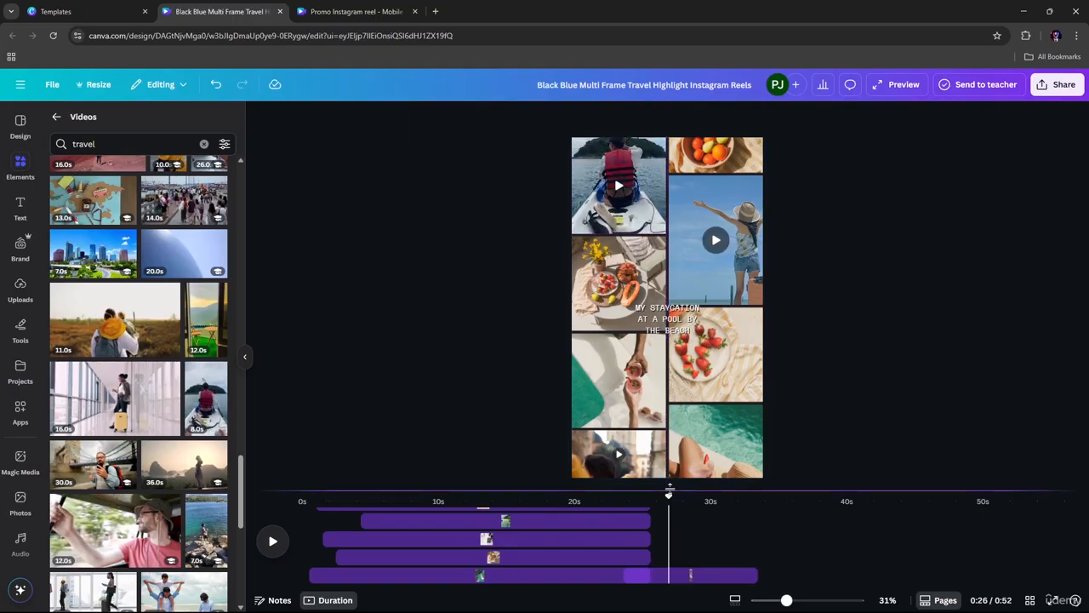
Play the reel from the beginning to about 11 seconds to review the replaced videos.
left_click_drag(671, 495, 279, 493)
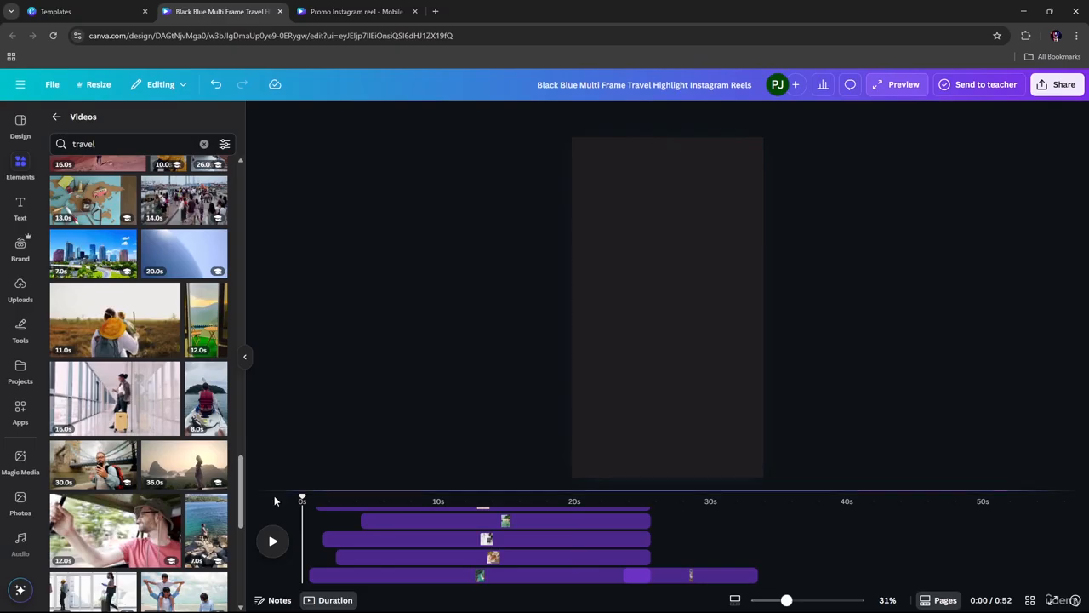
left_click(274, 543)
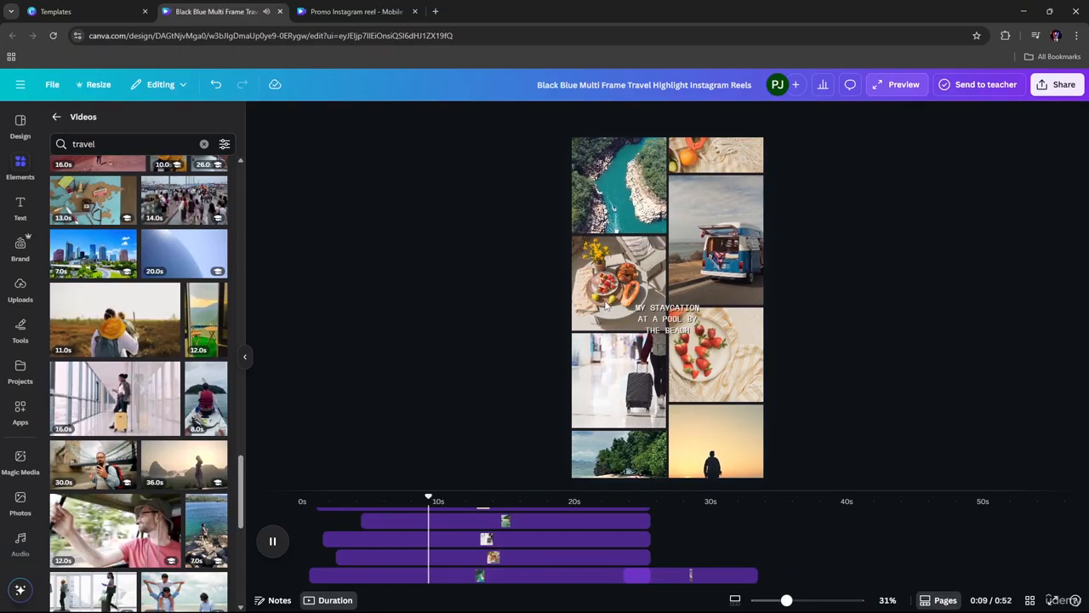
key("space")
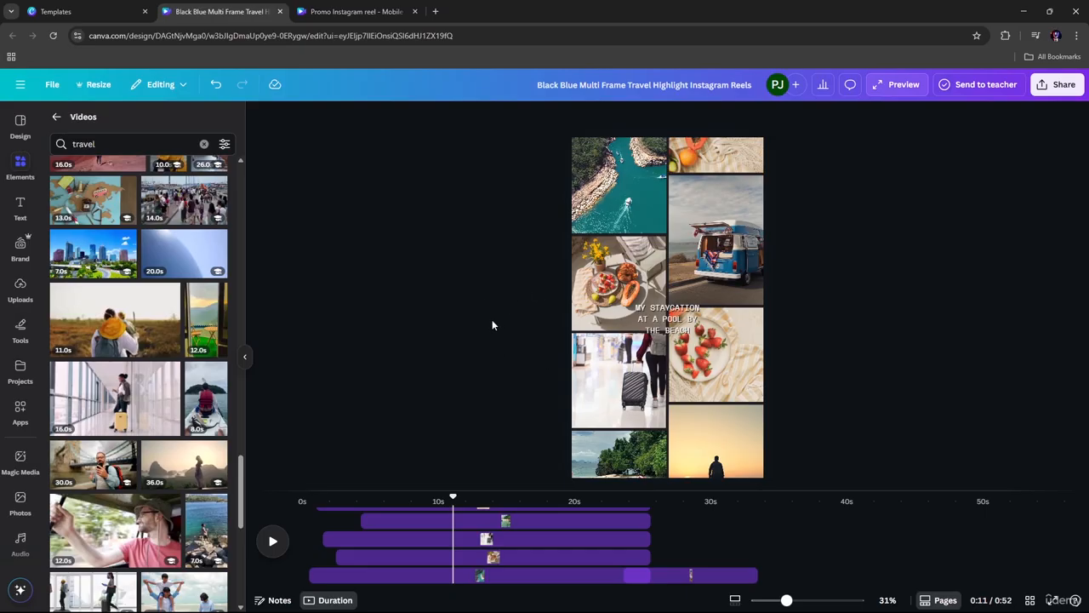
Try several photo colors on the first page's background and set it to pastel gray orange (#ceb999).
scroll(542, 515, "down", 2)
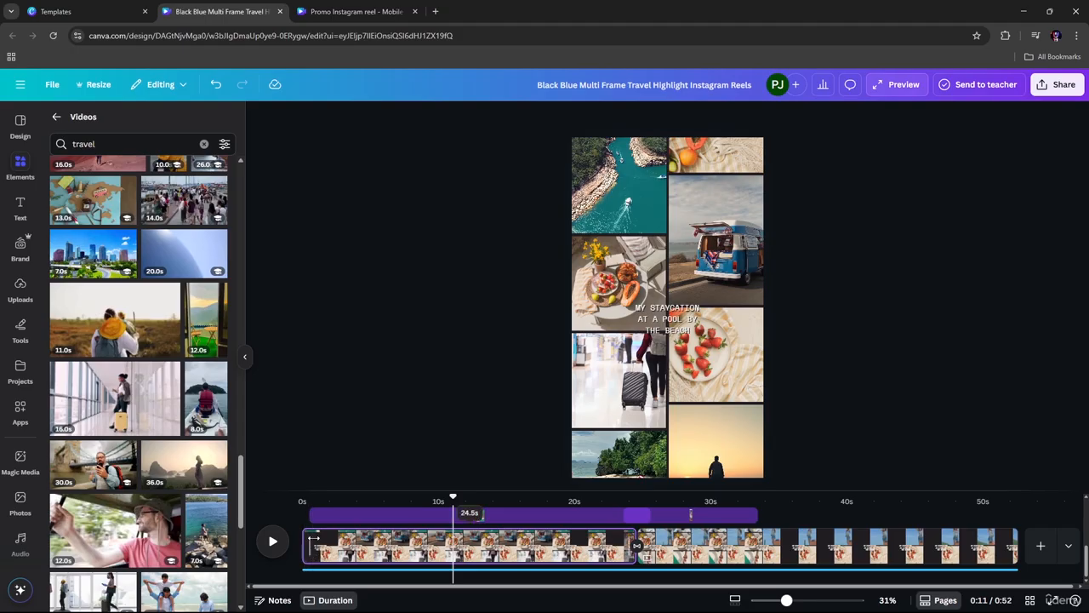
left_click(710, 292)
left_click(742, 289)
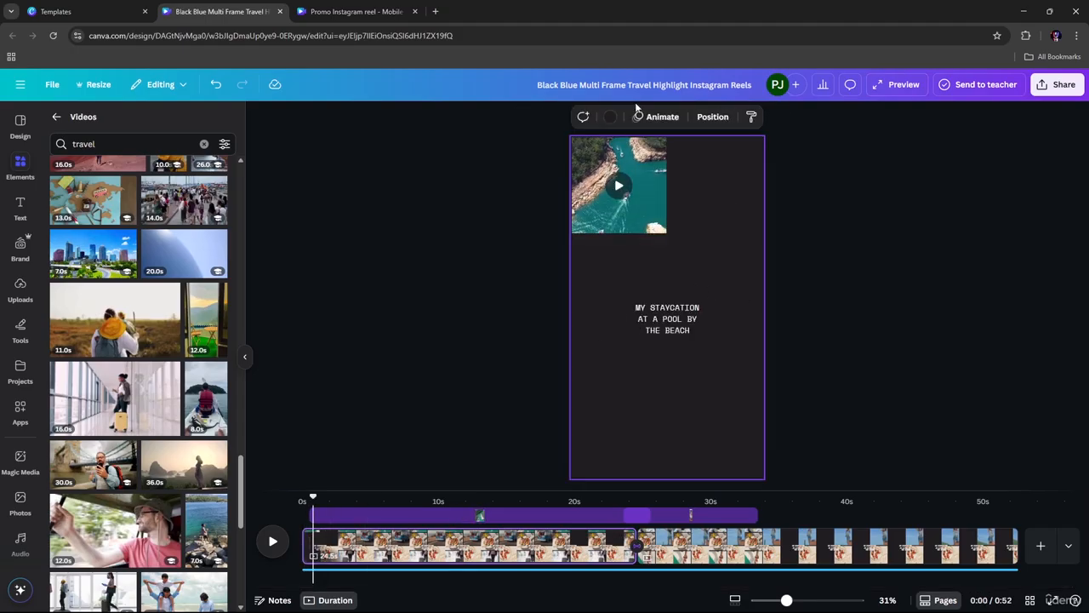
left_click(613, 116)
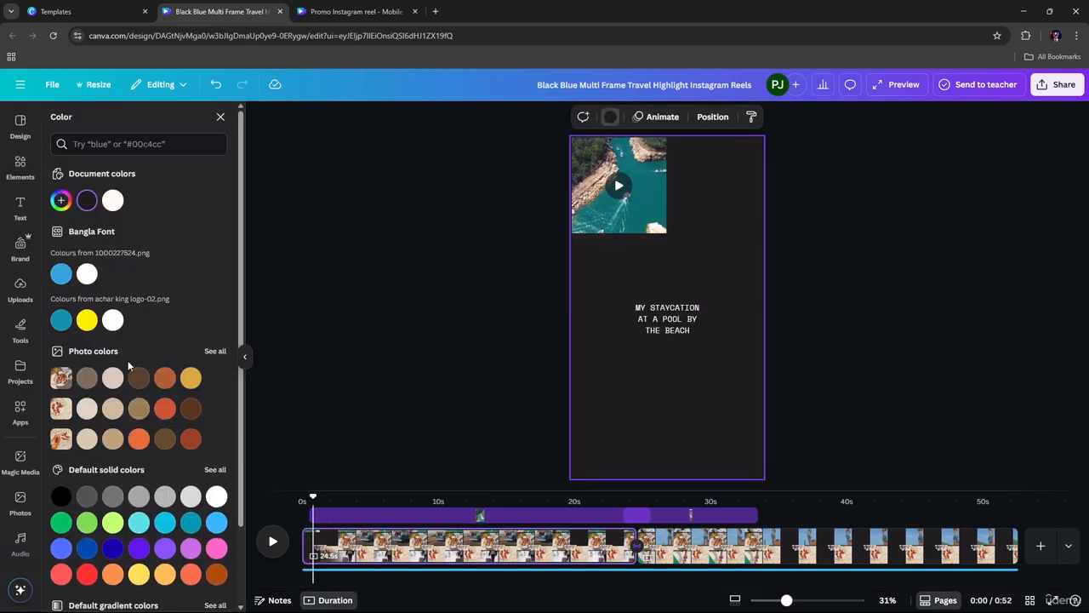
left_click(112, 411)
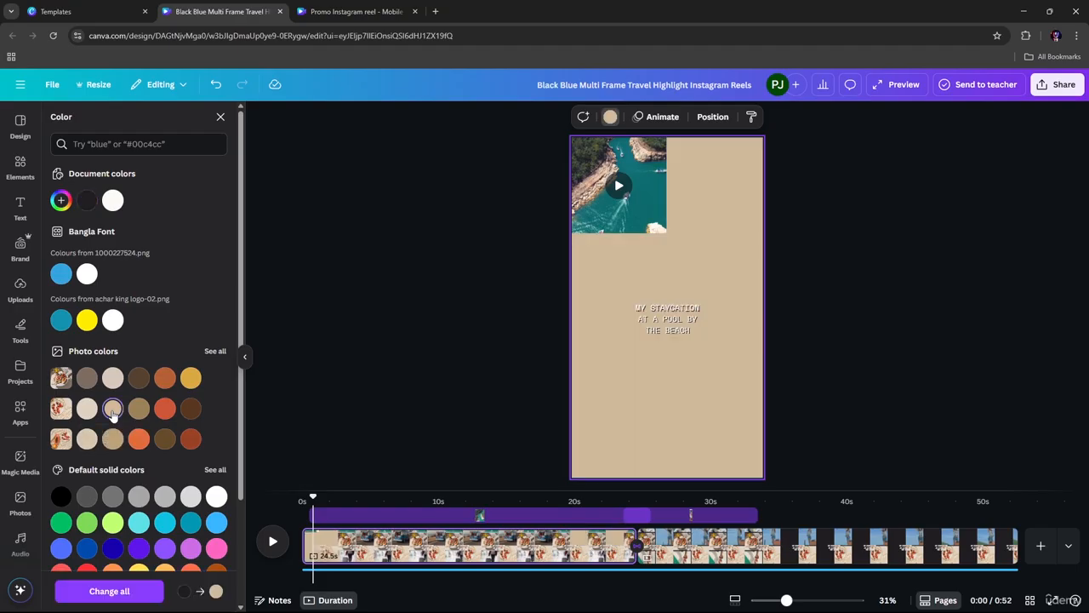
left_click(191, 409)
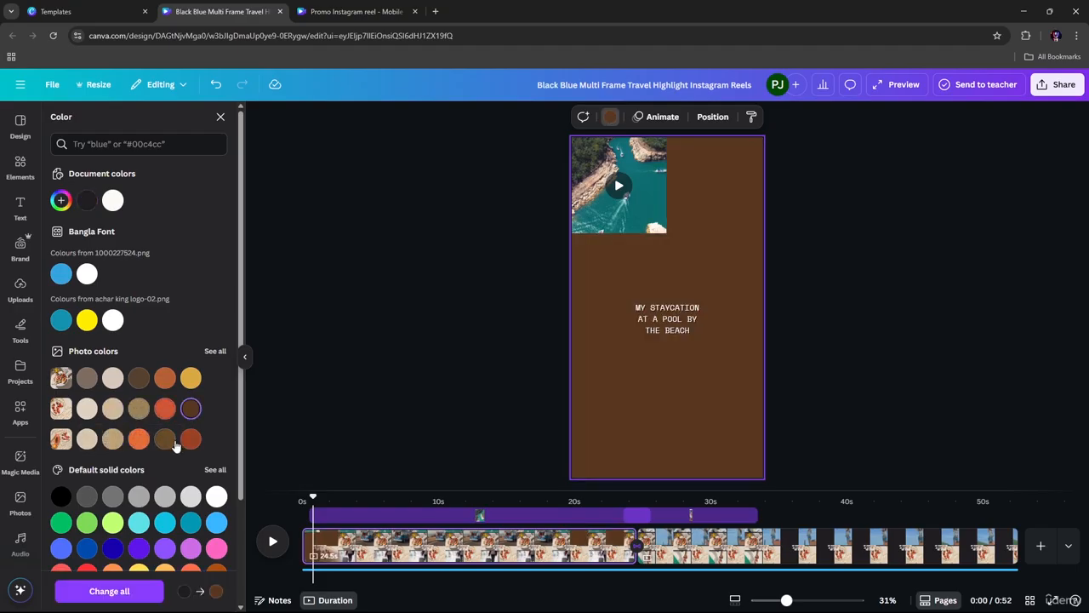
left_click(191, 439)
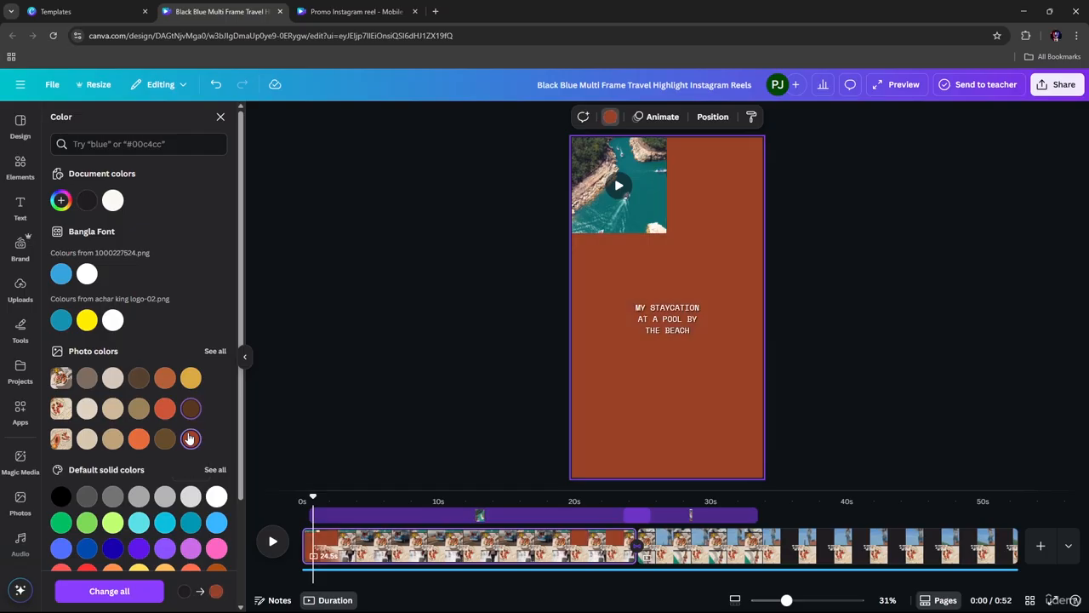
left_click(139, 439)
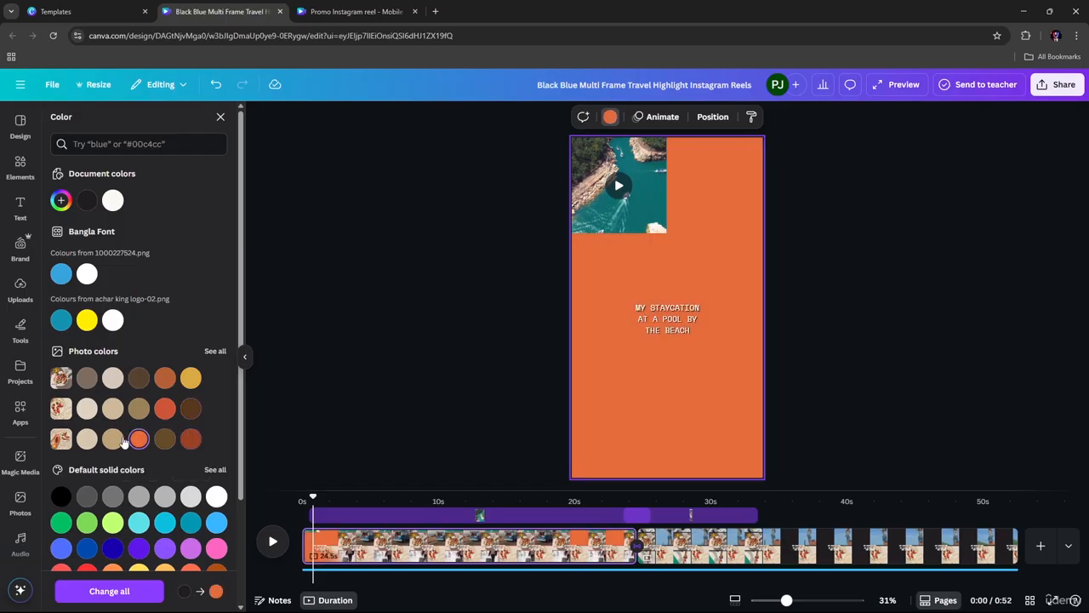
left_click(114, 440)
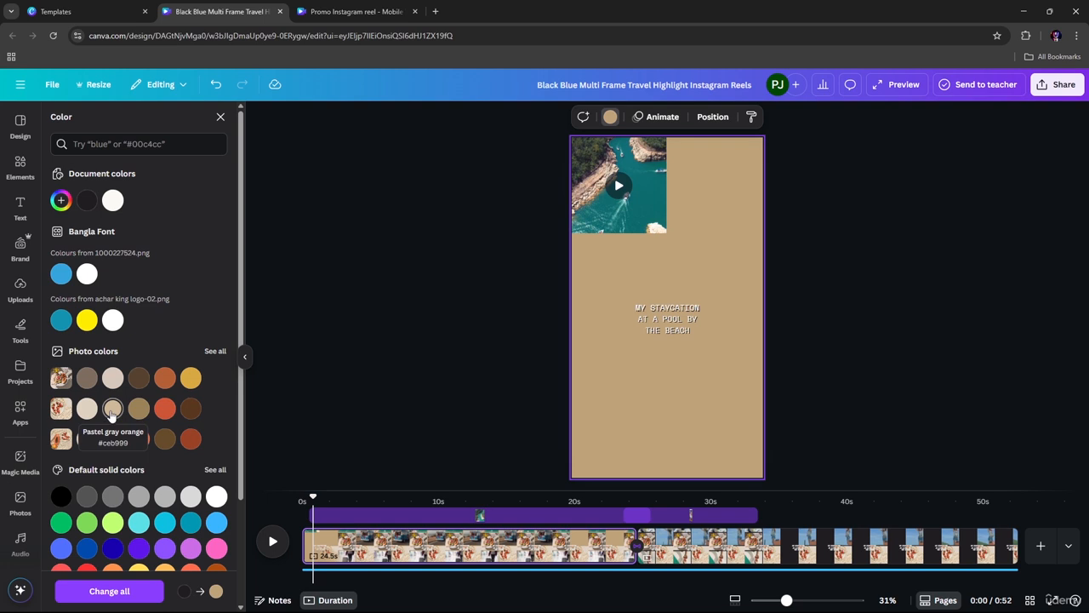
left_click(113, 411)
Enlarge the first page's staycation caption to font size 46.1 and reword it to "My Travel Vlog".
left_click(637, 308)
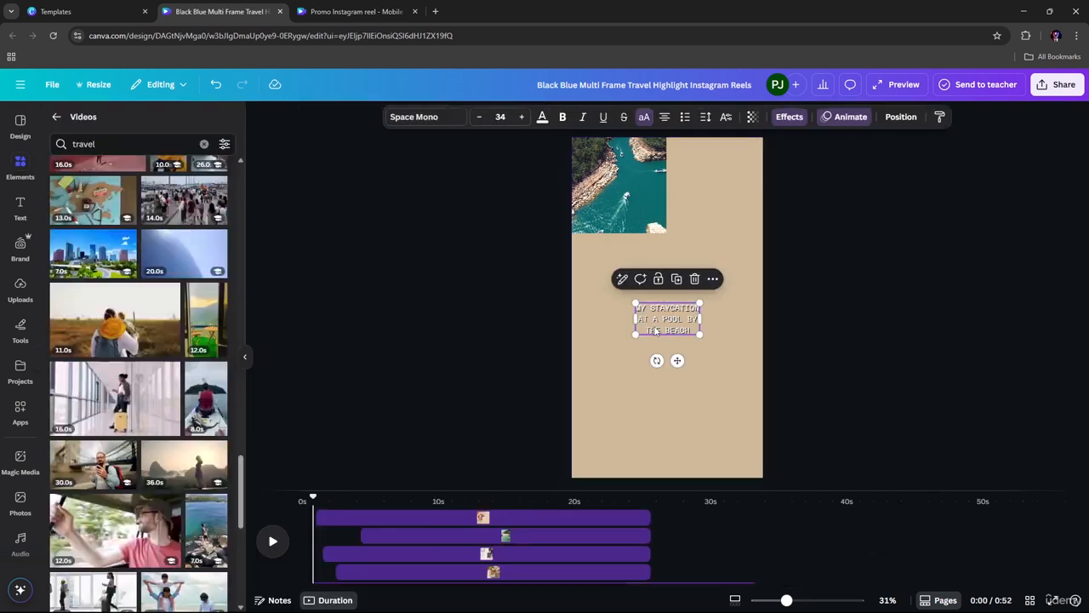
left_click_drag(634, 303, 699, 335)
left_click(620, 324)
left_click(620, 325)
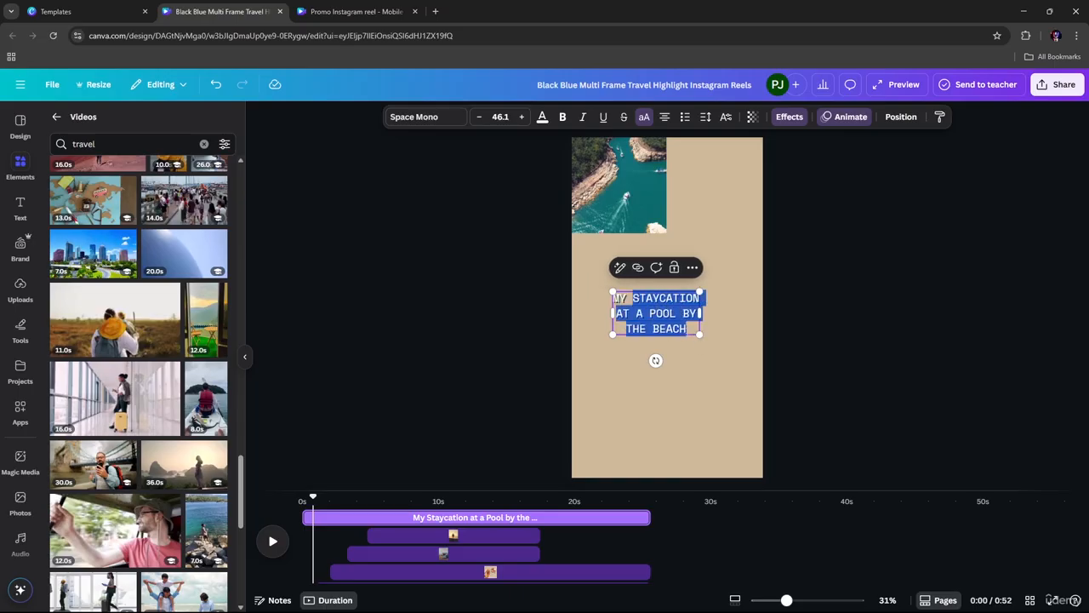
type("Travel")
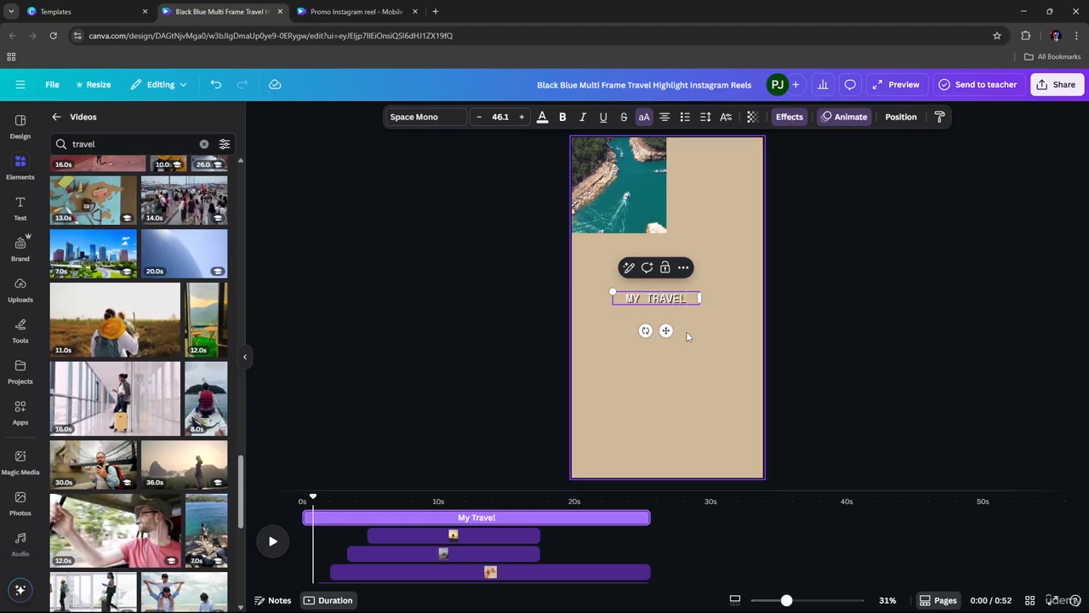
type(" Vlog")
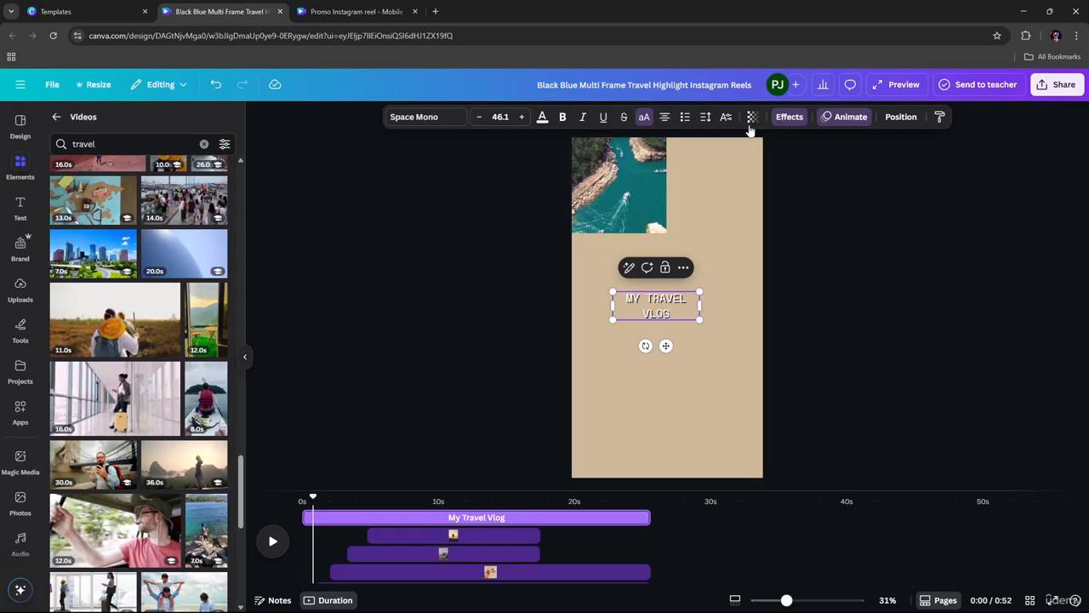
Try a red-orange text color on the "My Travel Vlog" title and recolor its shadow teal.
left_click(542, 117)
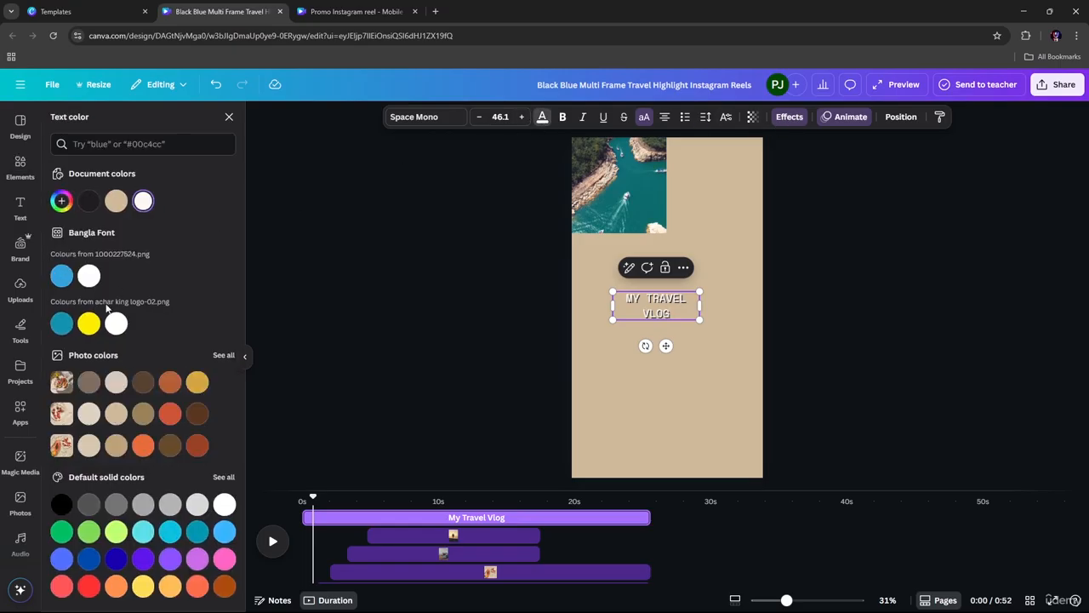
left_click(171, 414)
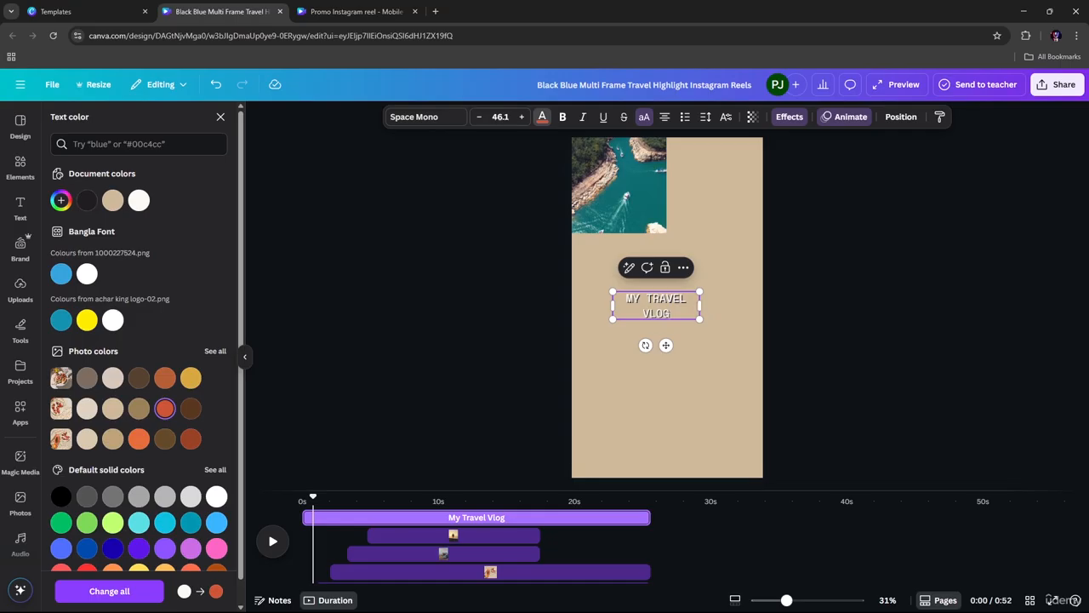
left_click(789, 118)
scroll(144, 317, "down", 2)
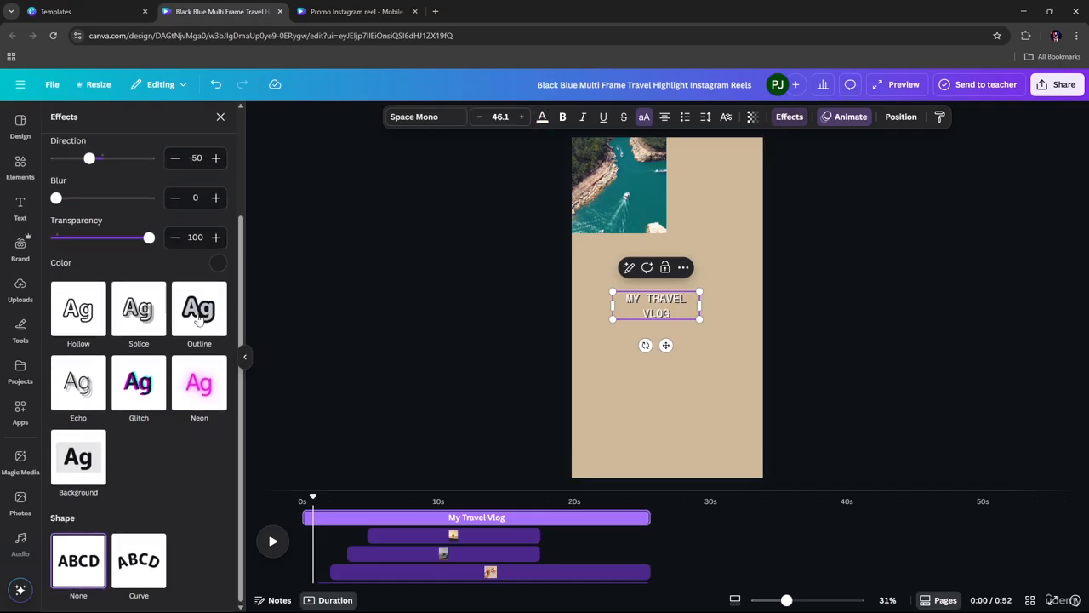
left_click(218, 264)
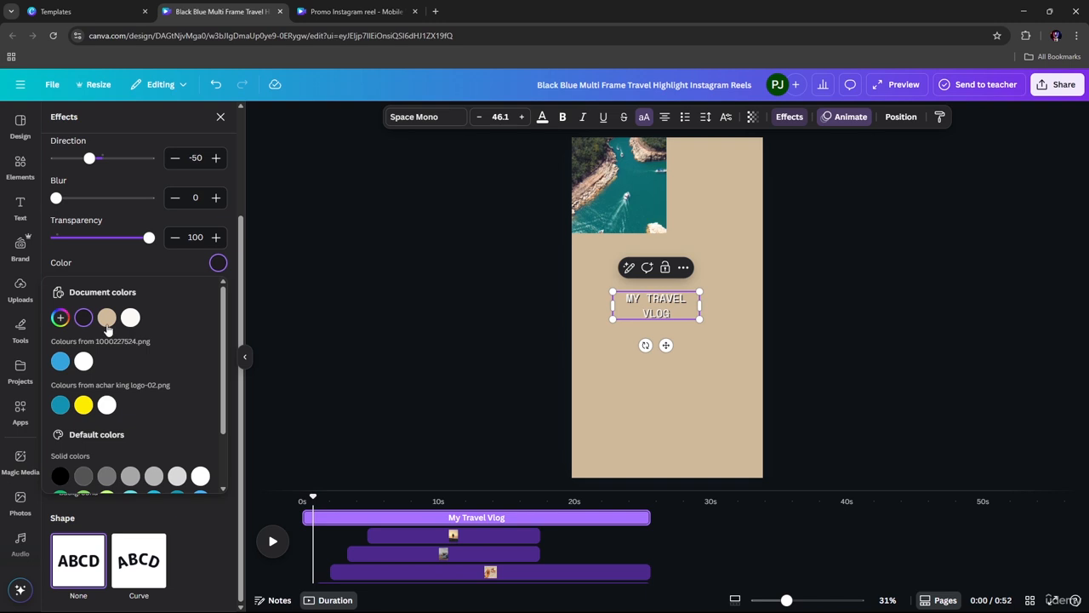
left_click(106, 317)
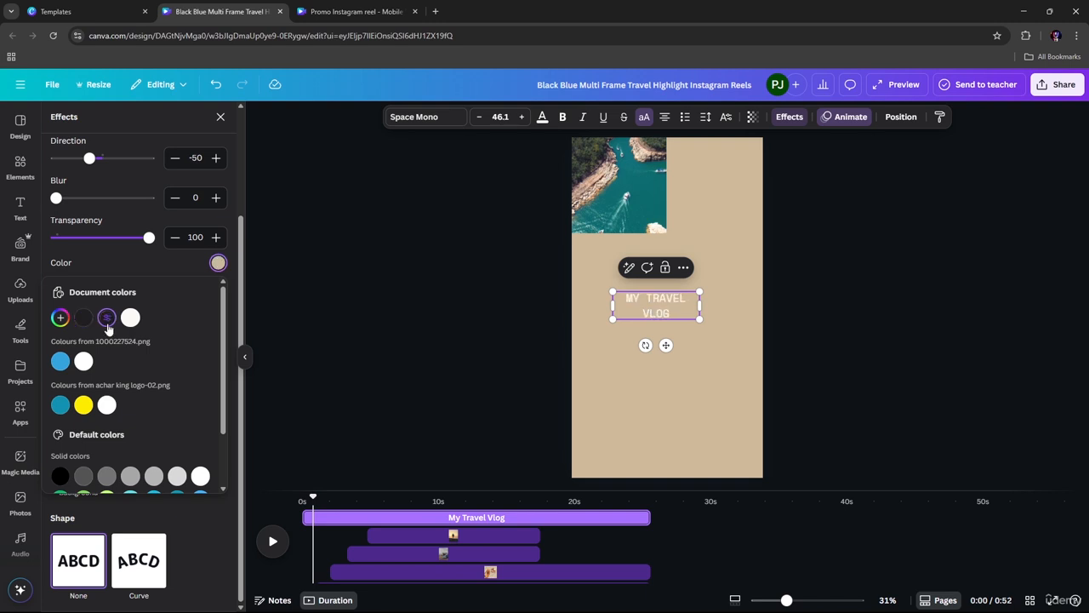
left_click(61, 406)
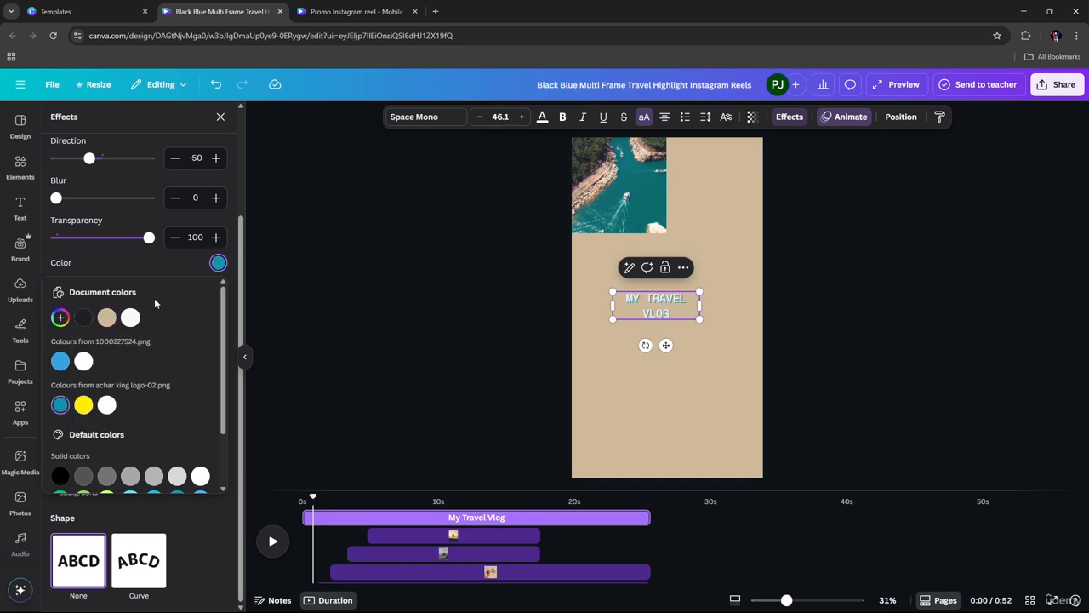
scroll(160, 296, "down", 1)
scroll(161, 296, "up", 1)
Try the red-orange photo color on the title text once more.
left_click(541, 118)
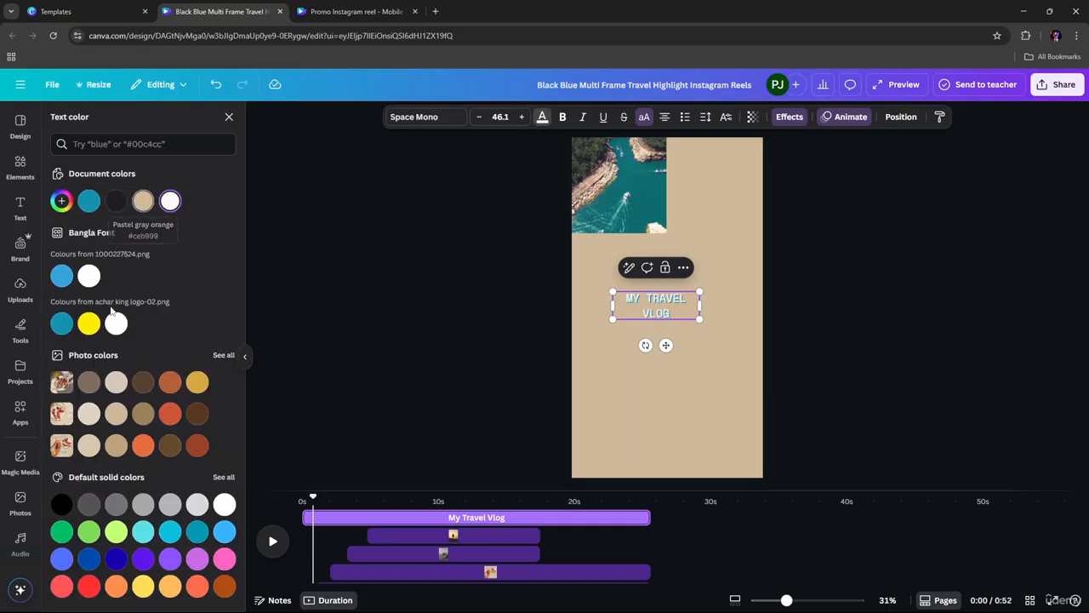
left_click(170, 413)
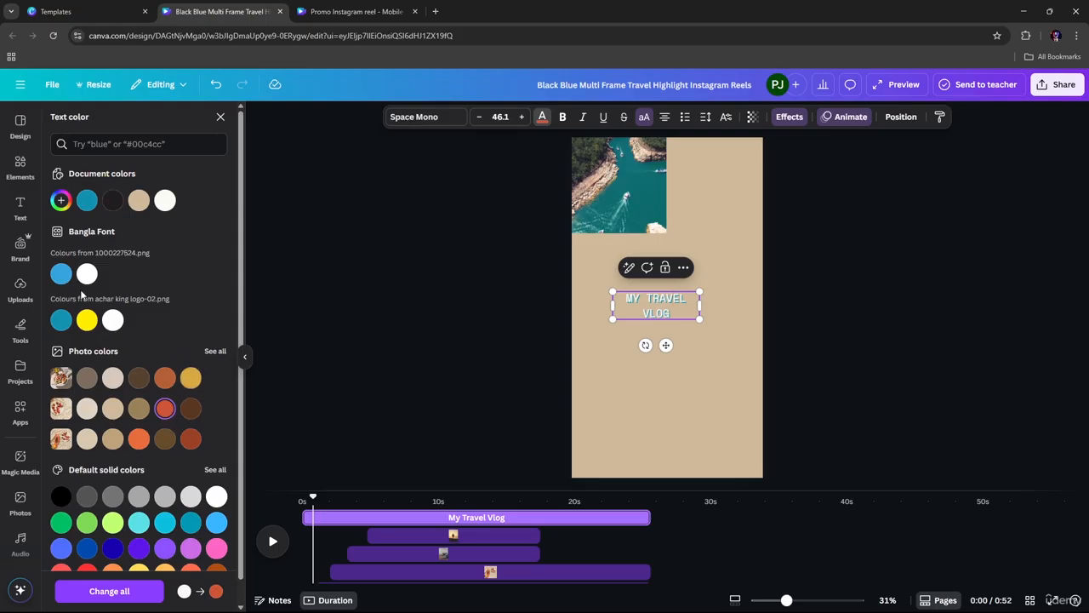
scroll(170, 177, "down", 1)
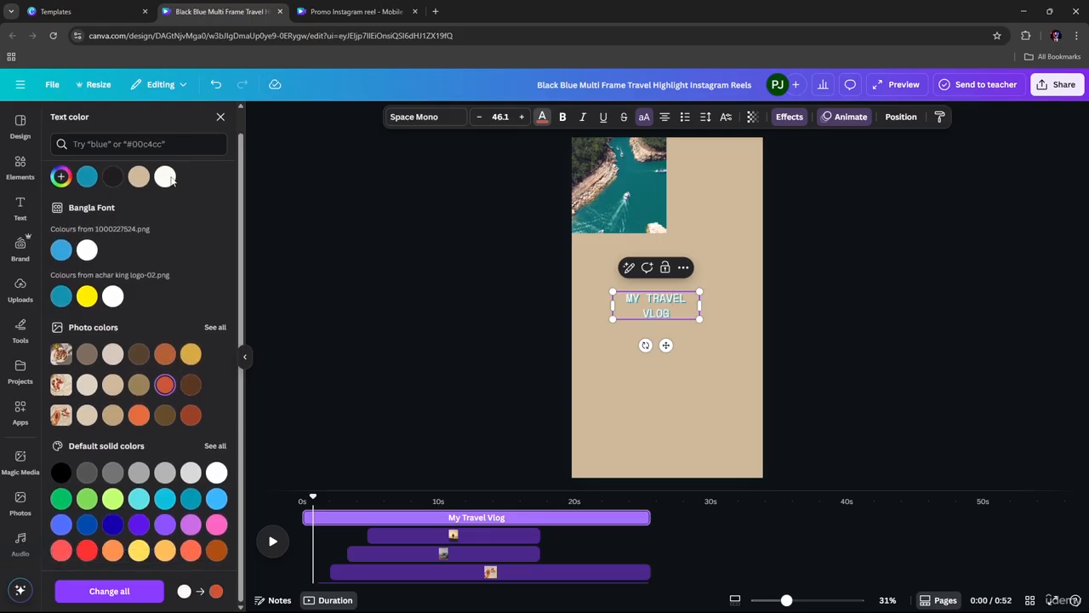
left_click(219, 117)
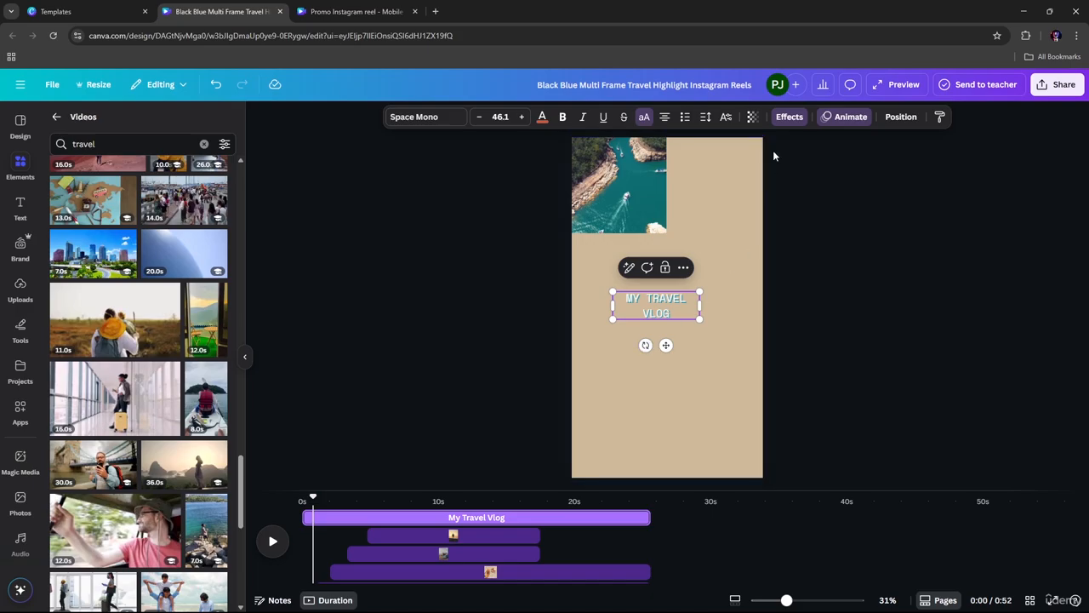
Apply the Outline effect to the title at thickness 50 and play the reel to about 5 seconds.
left_click(788, 119)
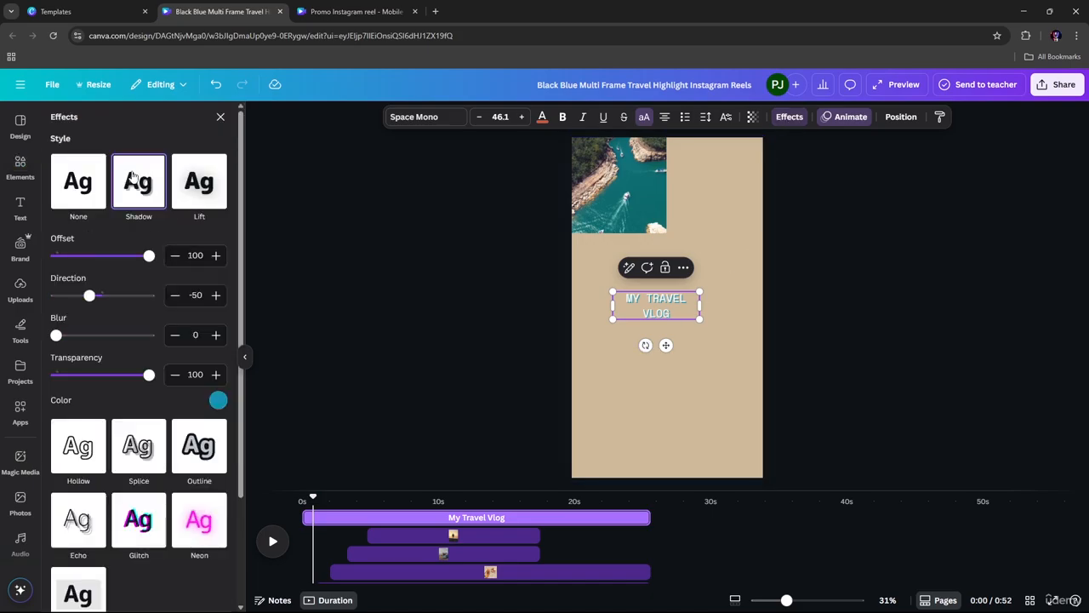
scroll(169, 202, "down", 3)
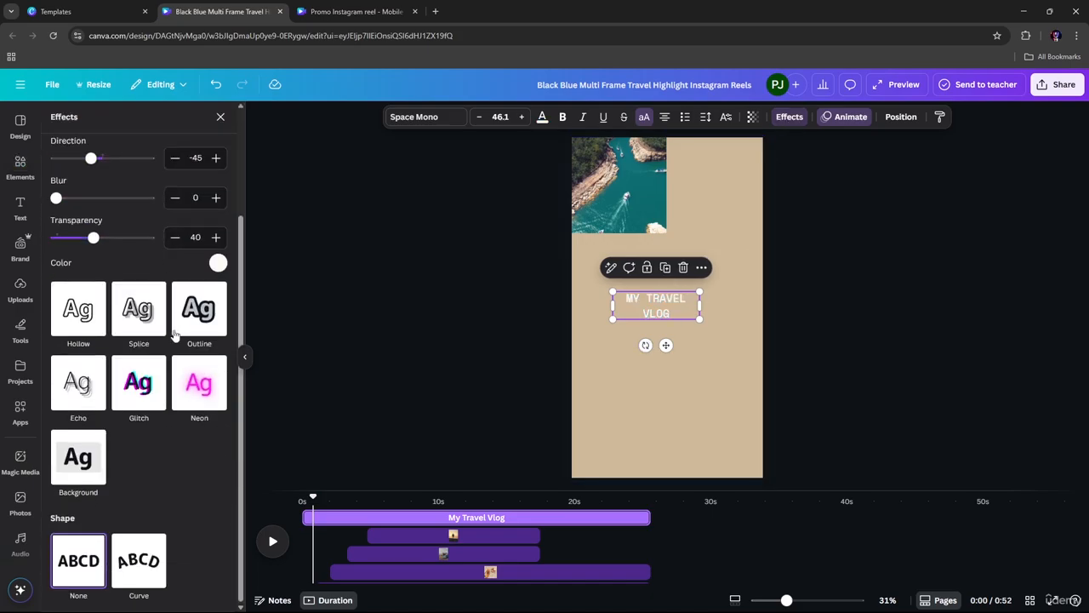
left_click(199, 311)
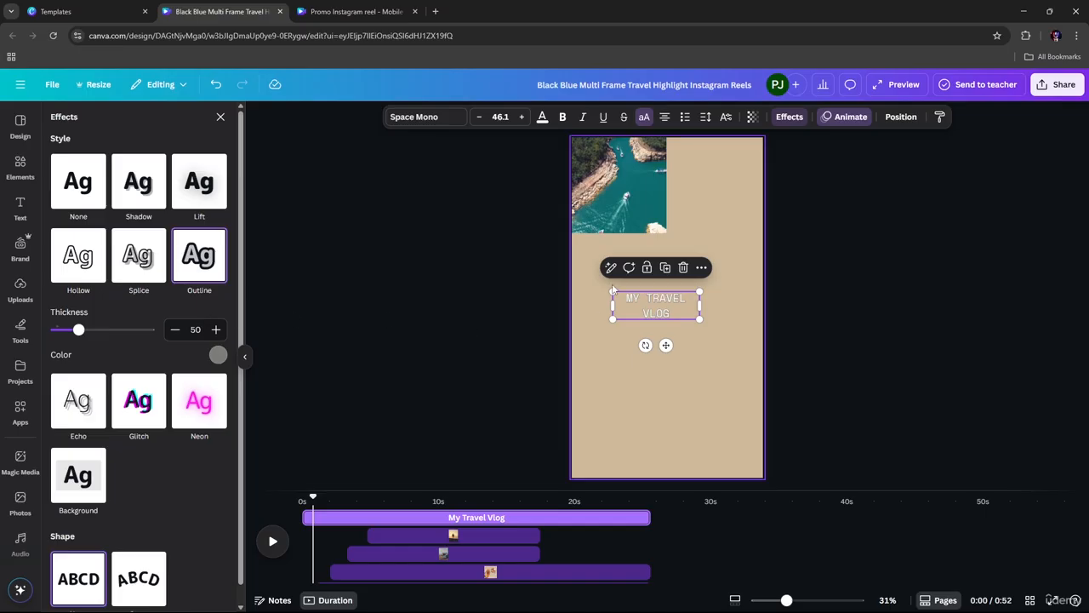
left_click(854, 201)
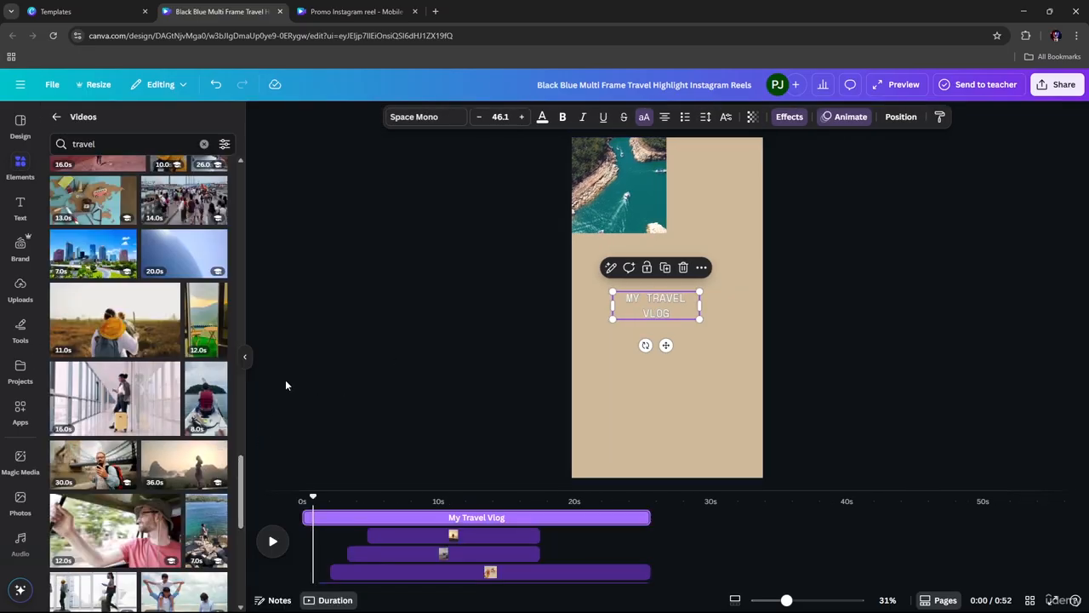
left_click(272, 544)
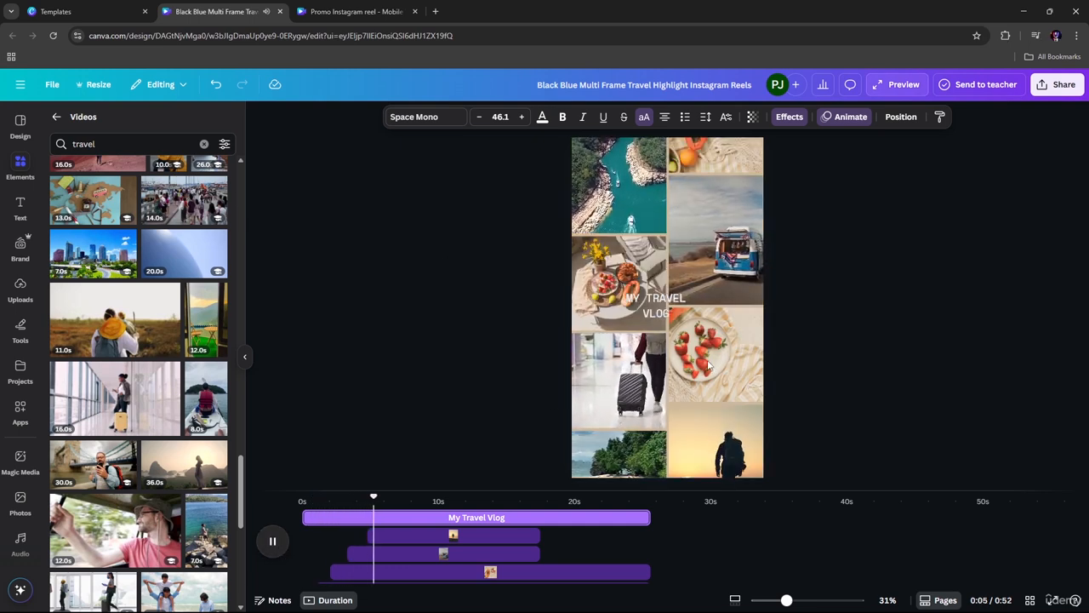
key("space")
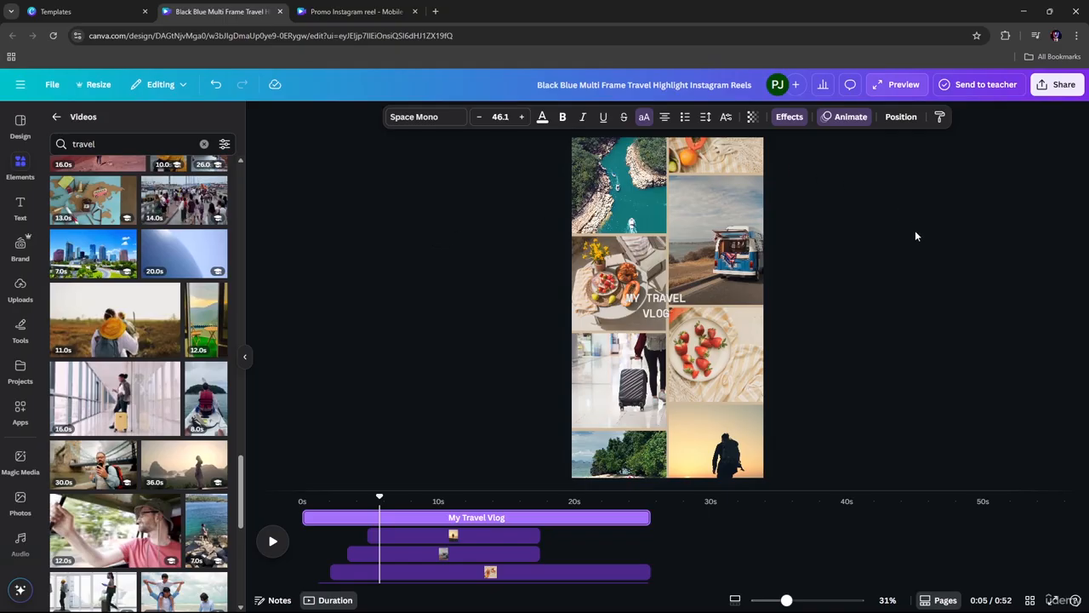
Deselect the title and close the travel template's preview on the Templates page.
left_click(891, 274)
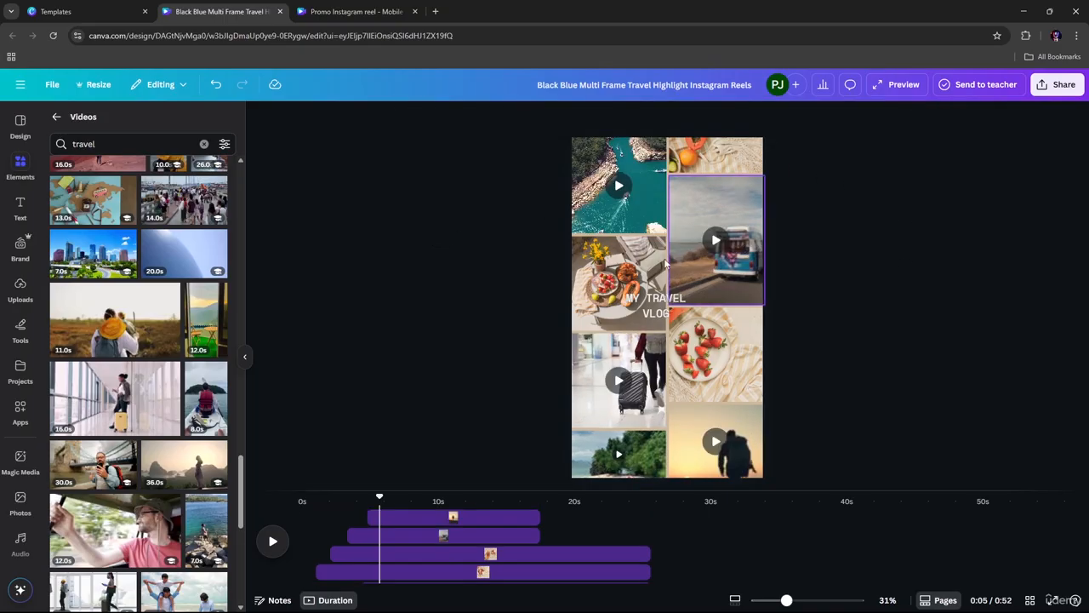
left_click(64, 12)
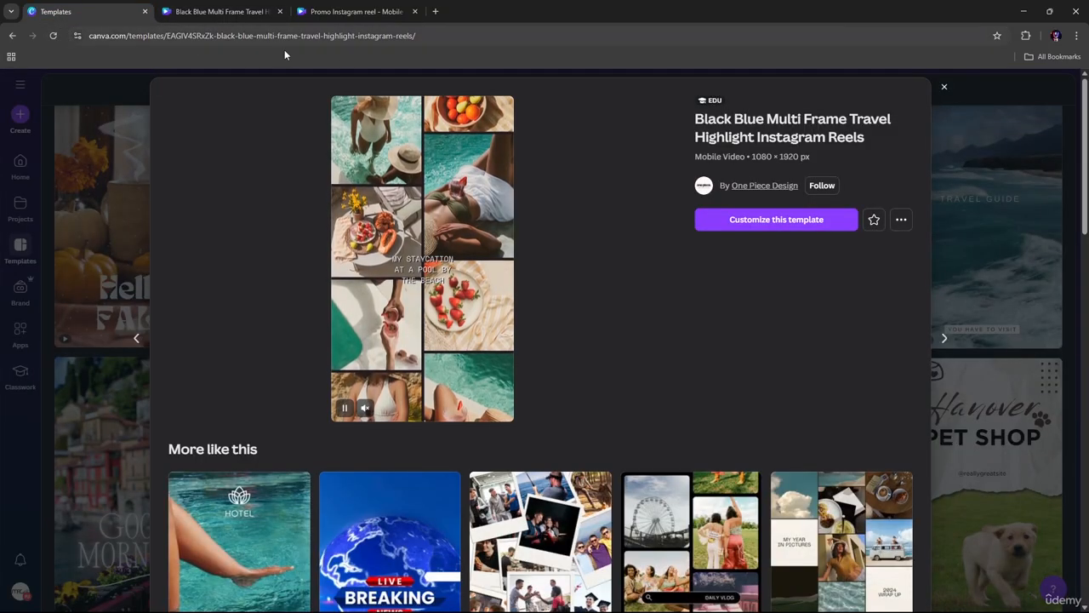
left_click(943, 89)
Glance at the promo sale reel, return to the travel reel and play it from about 24 seconds.
left_click(246, 11)
left_click(366, 11)
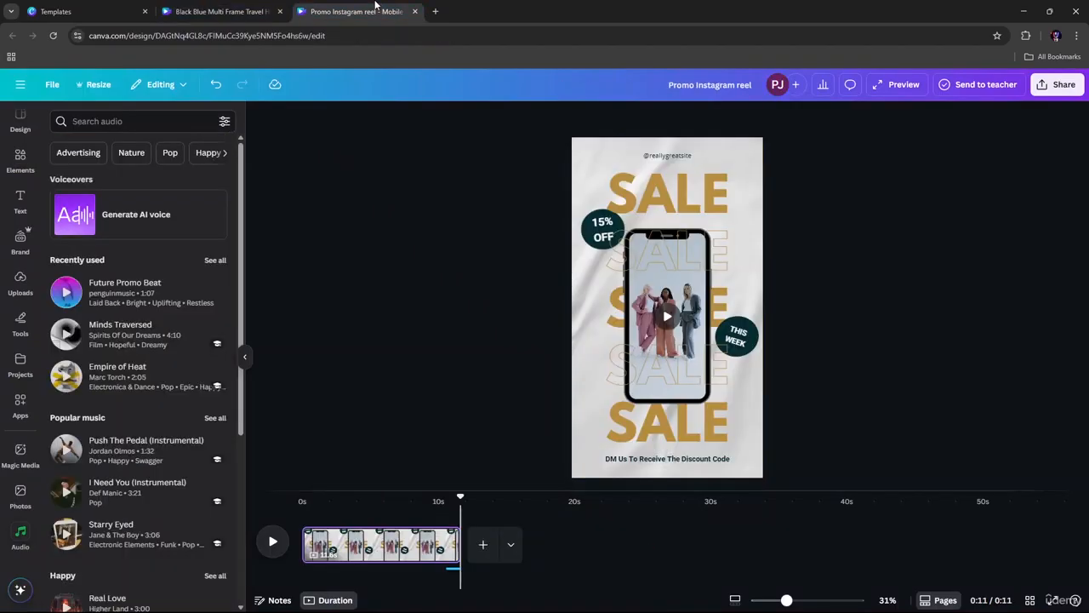
left_click(230, 11)
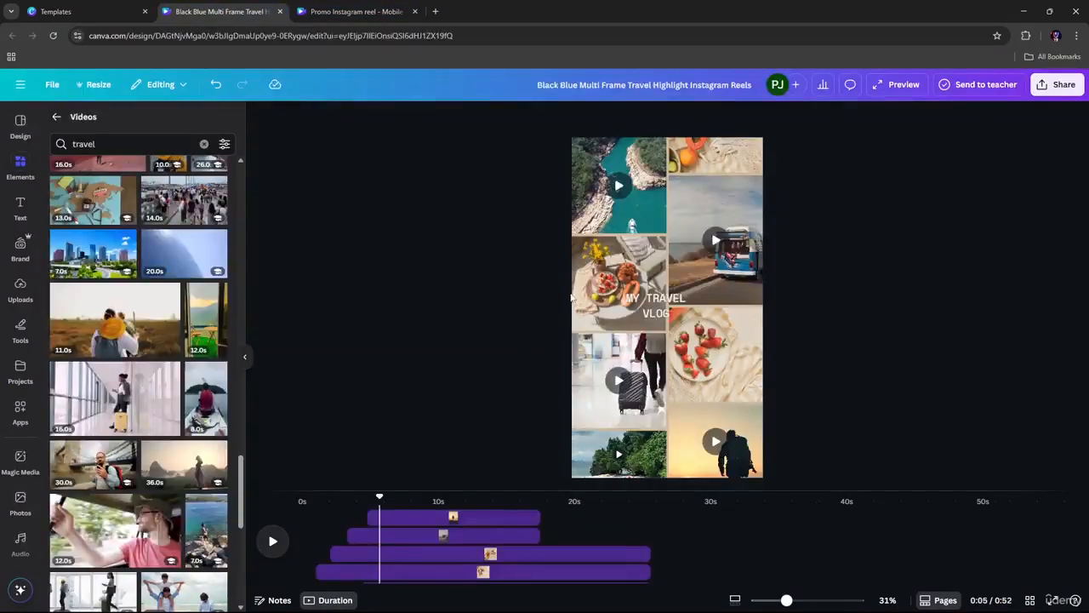
left_click(509, 311)
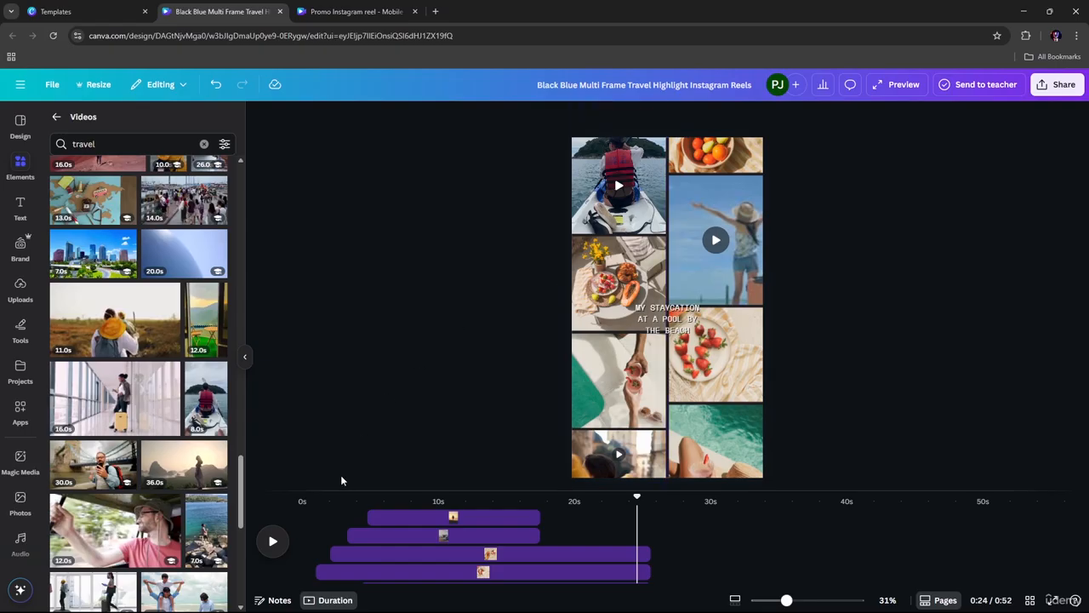
left_click(272, 541)
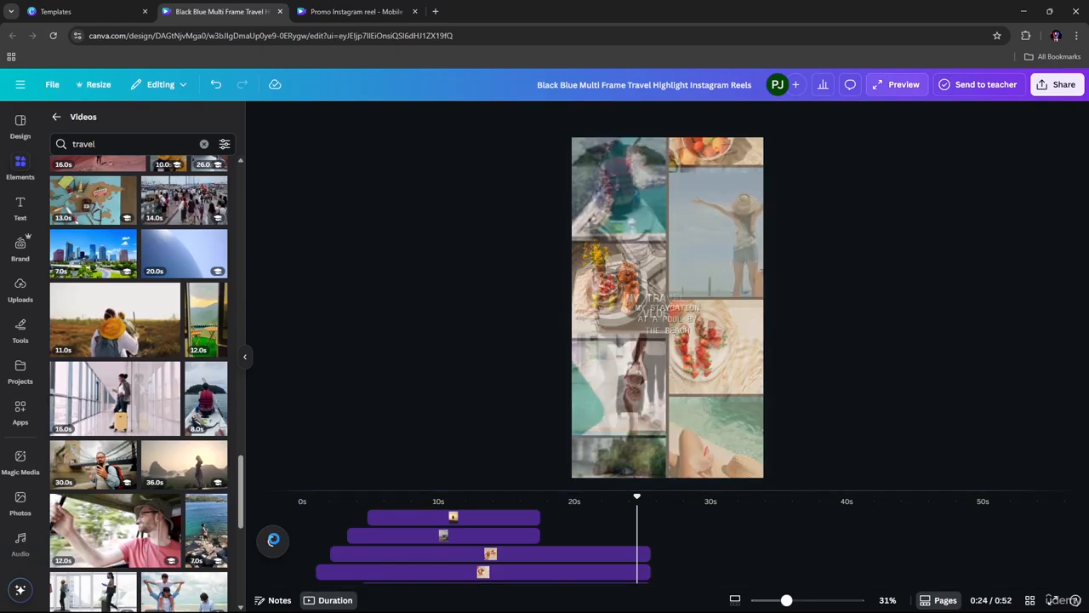
Search the Canva templates for "Tiktok promo" in place of the Instagram reels query.
left_click(86, 11)
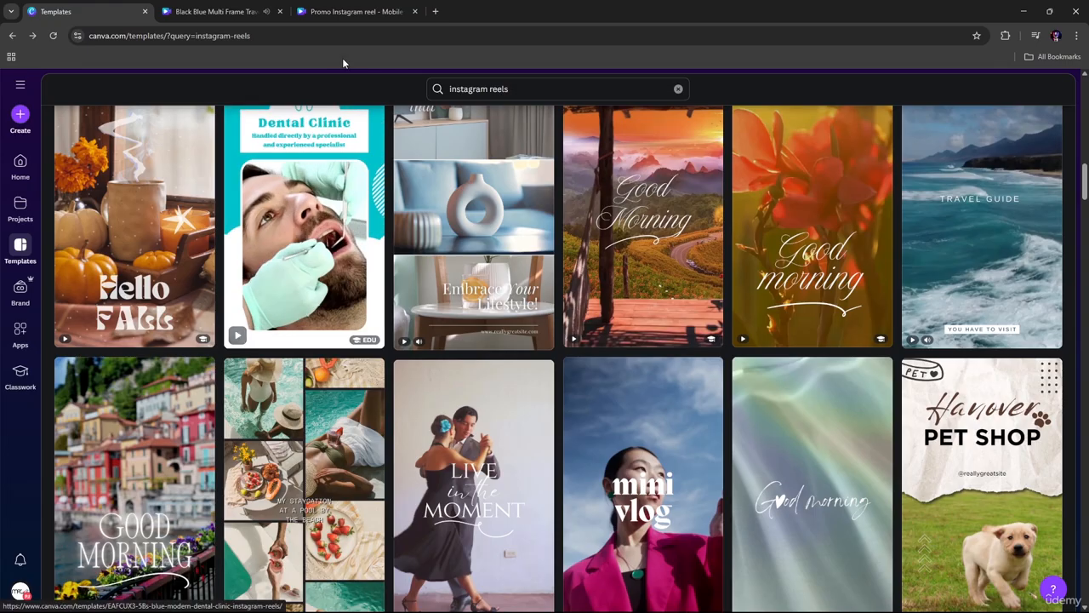
left_click_drag(564, 94, 422, 90)
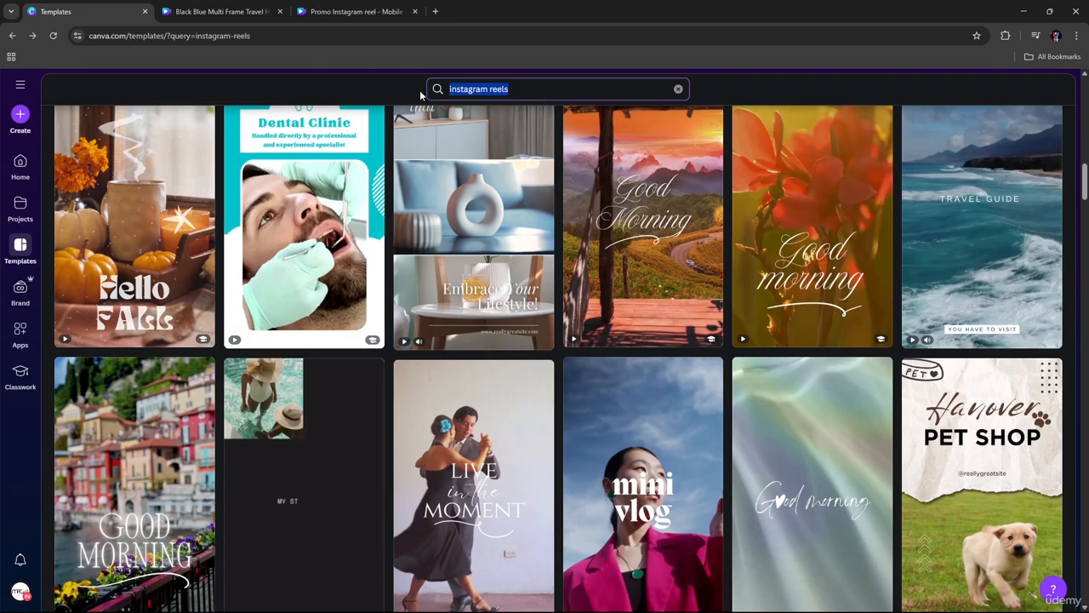
key("BackSpace")
type("Ti")
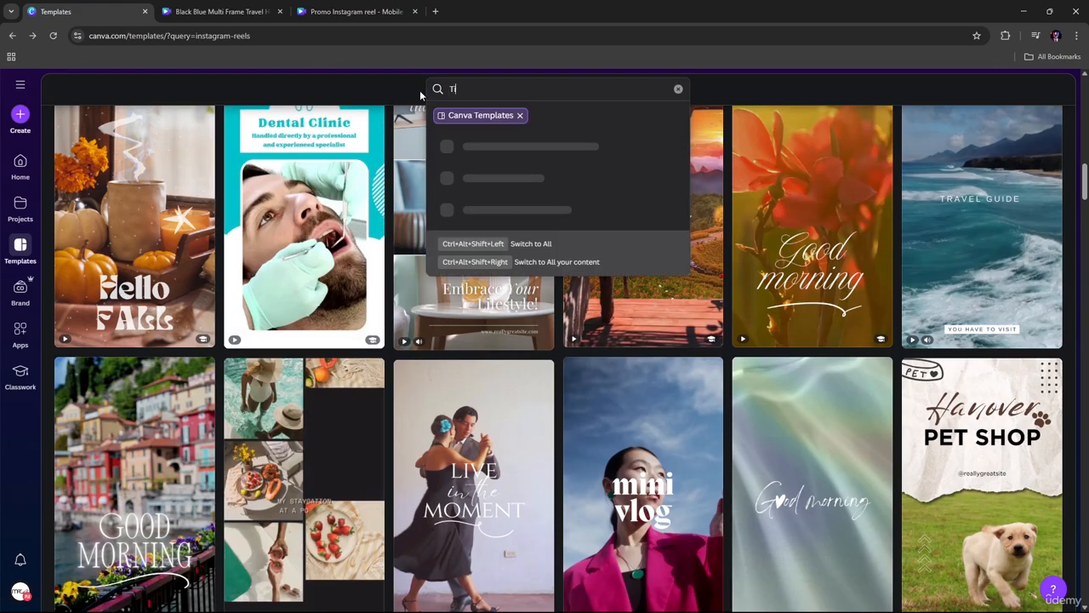
type("kt")
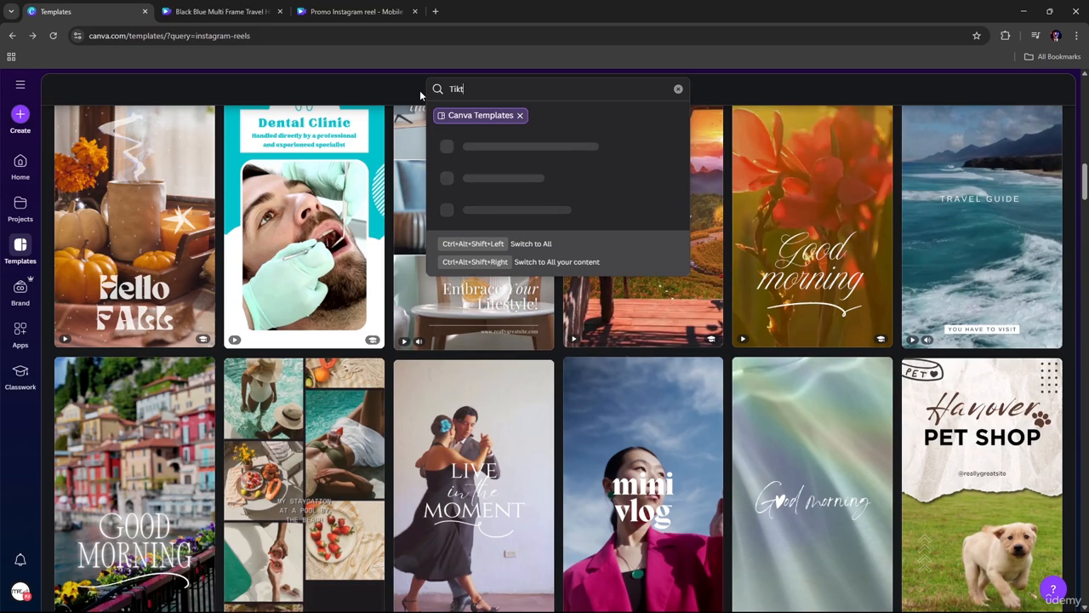
type("ok")
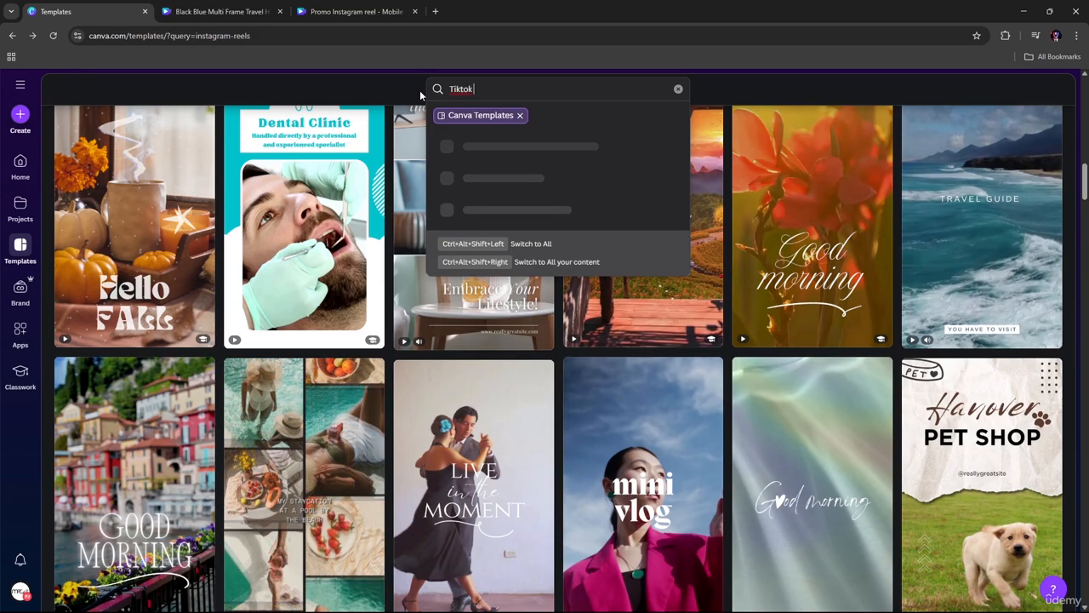
type(" promo")
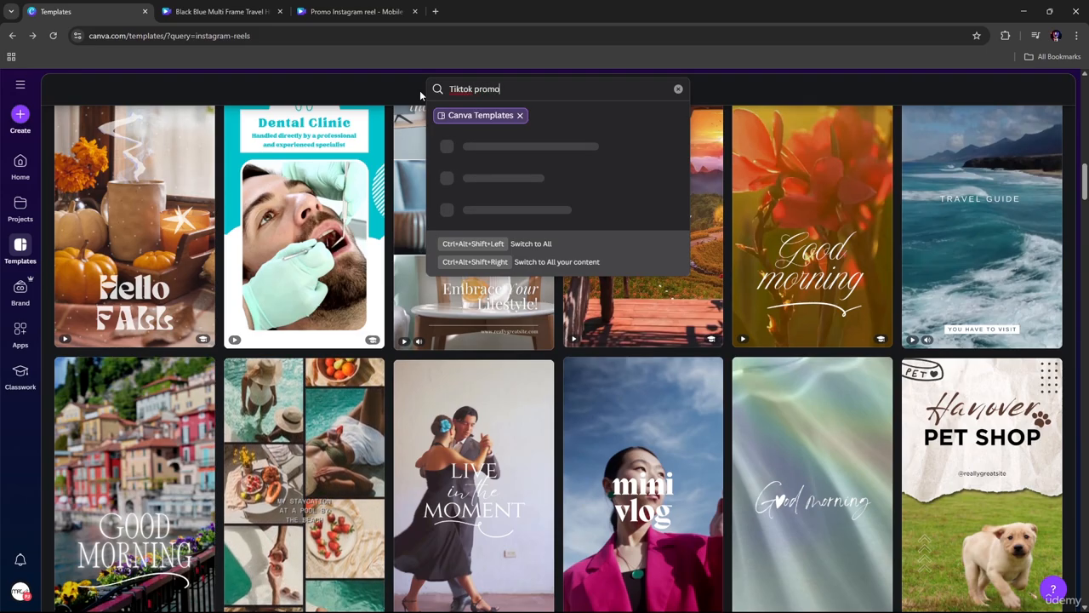
key("Return")
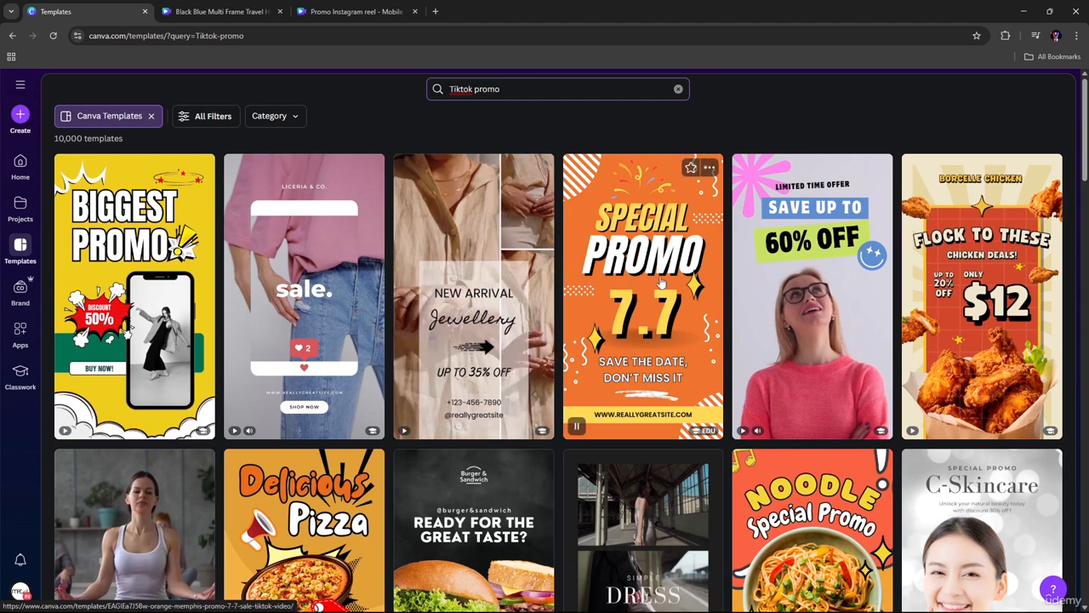
Open the Colorful Modern Food Promo Tiktok Story template, browse its similar templates and start customizing it.
scroll(867, 330, "down", 3)
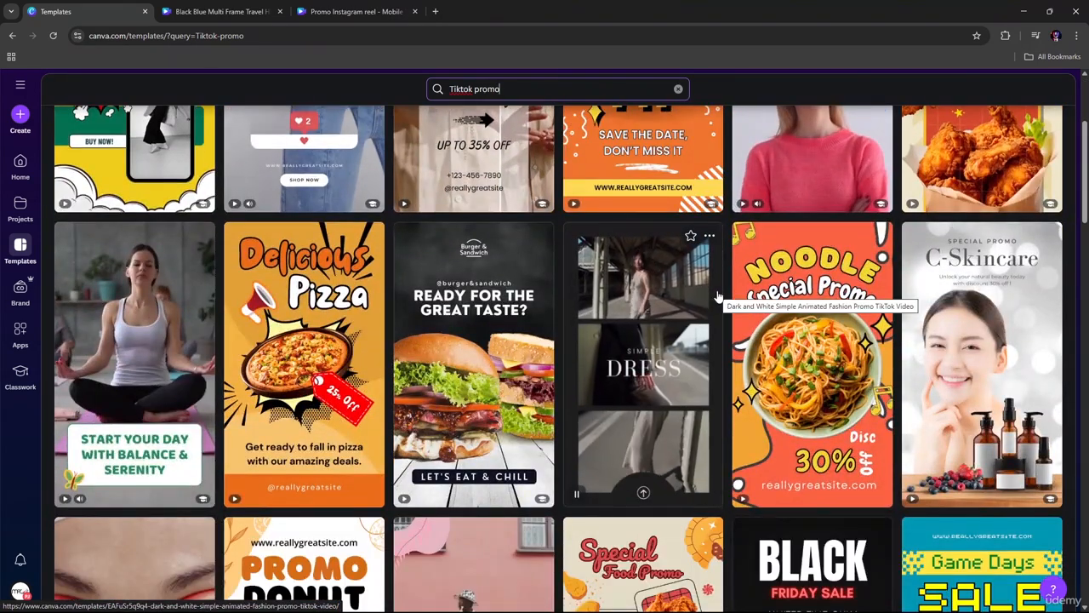
left_click(500, 362)
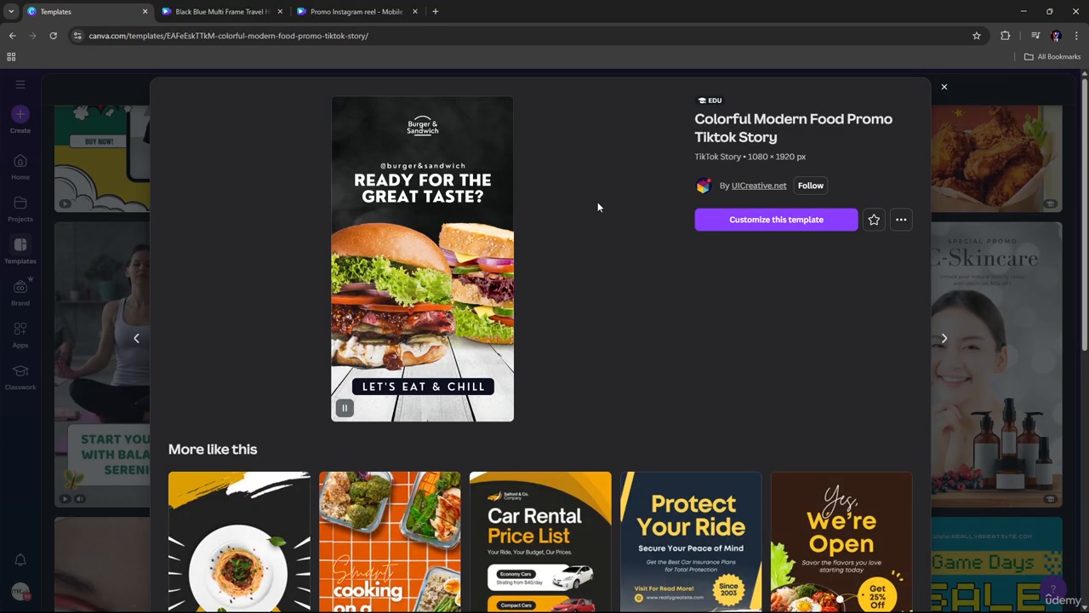
scroll(389, 406, "down", 2)
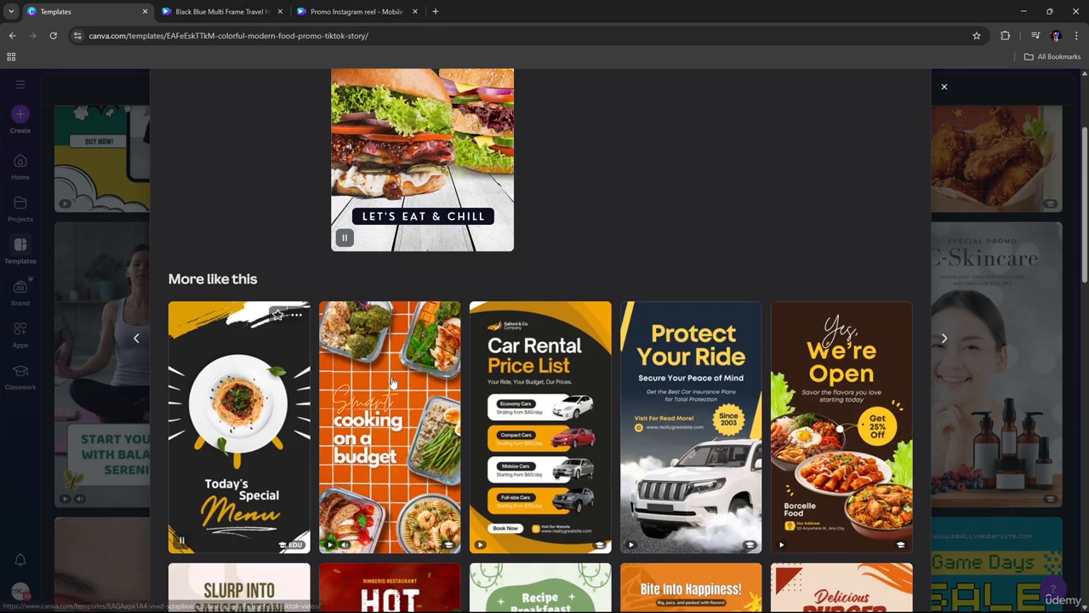
scroll(455, 216, "up", 1)
scroll(455, 216, "up", 1)
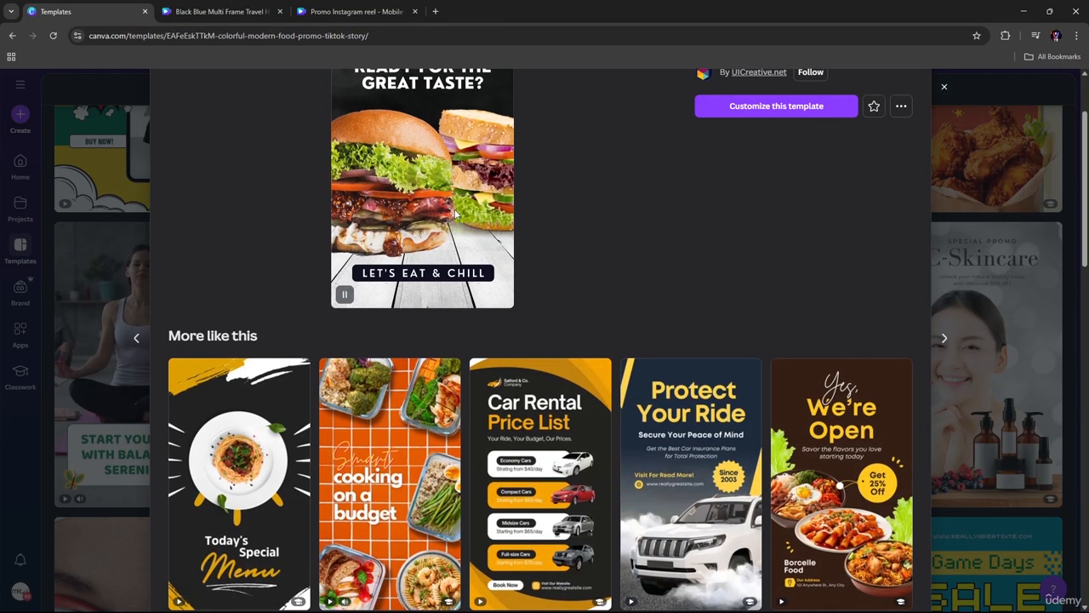
scroll(443, 183, "down", 2)
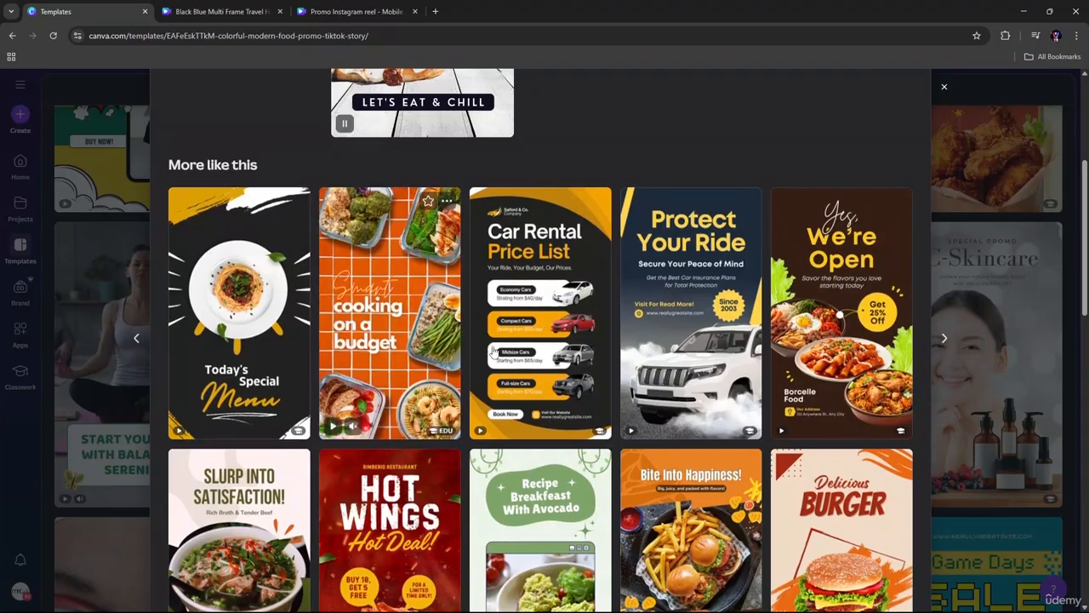
scroll(722, 421, "down", 1)
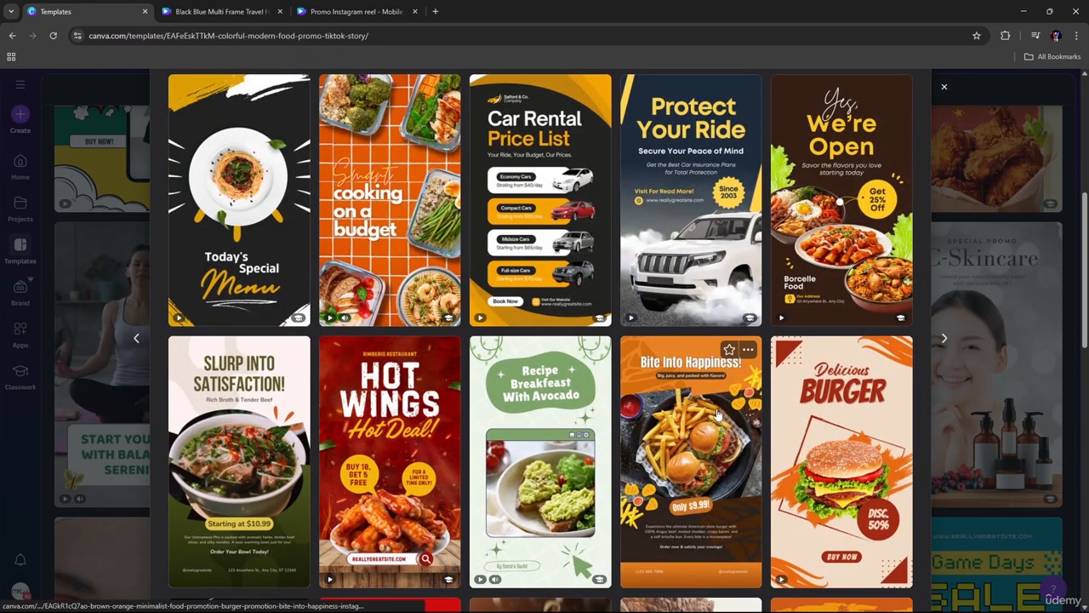
scroll(713, 403, "up", 2)
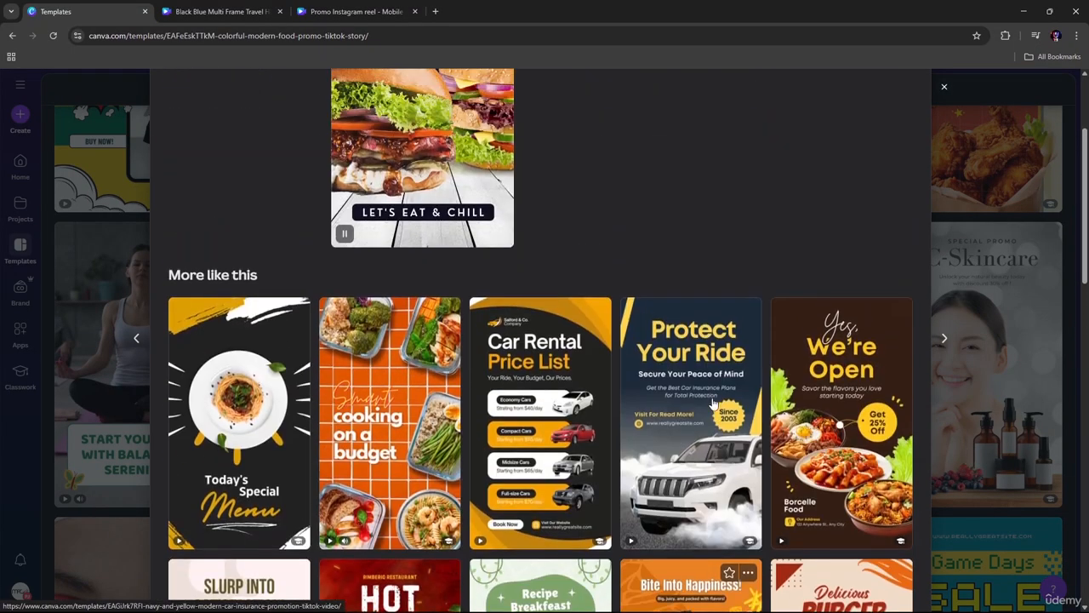
scroll(429, 150, "up", 2)
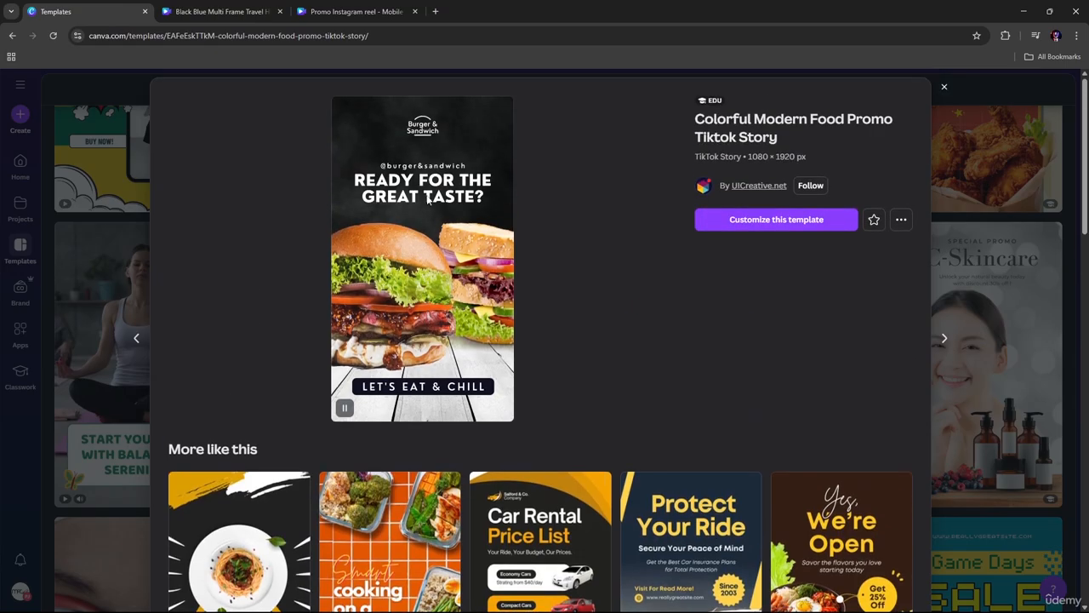
left_click(770, 220)
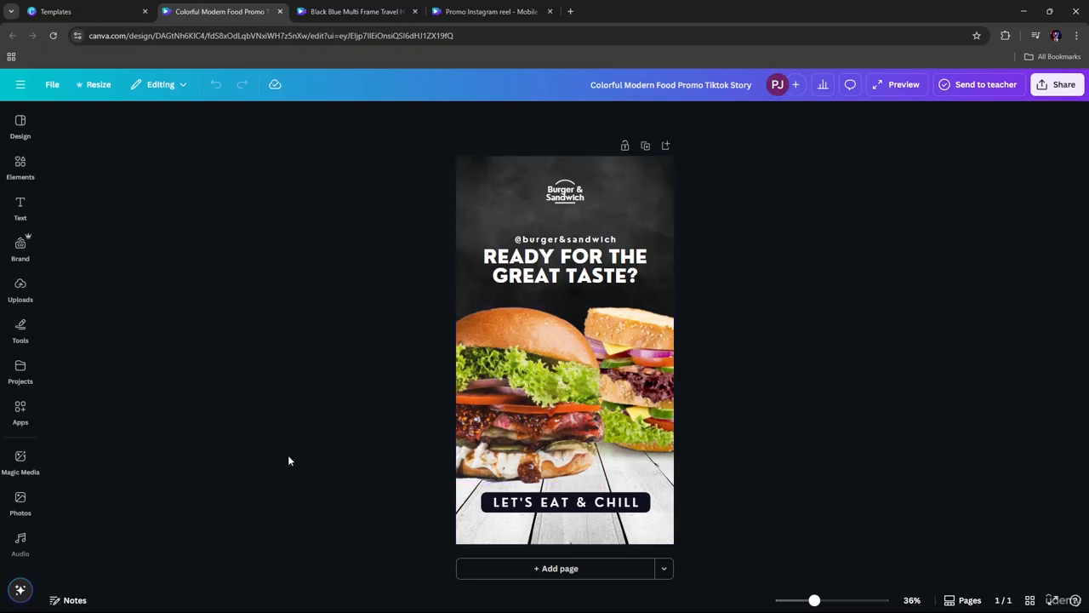
Extend the burger promo page's duration to 15.2 seconds and play its opening seconds.
left_click(490, 190)
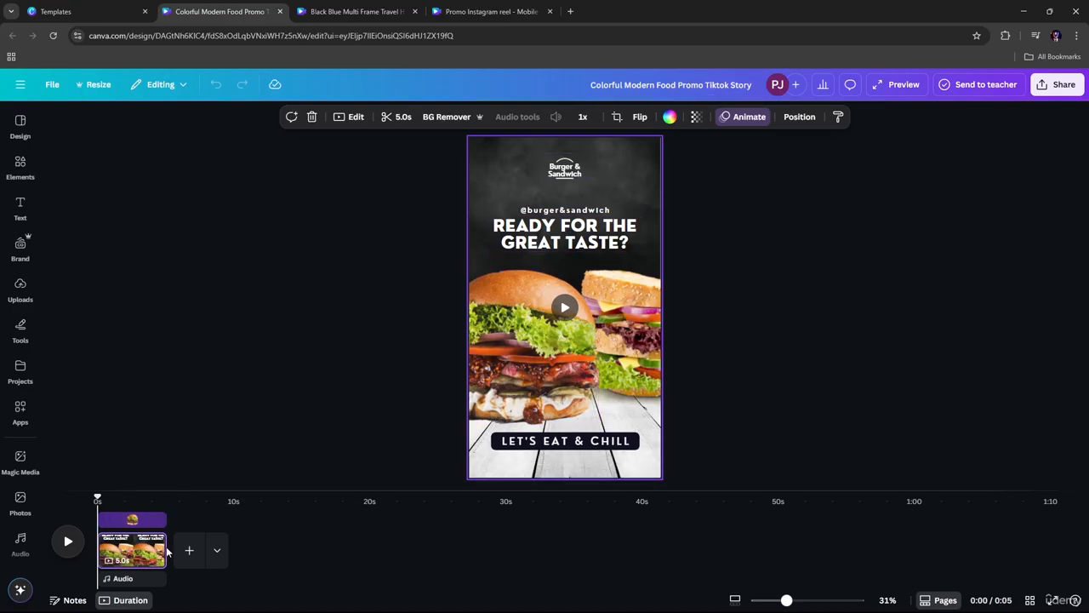
left_click_drag(167, 553, 304, 550)
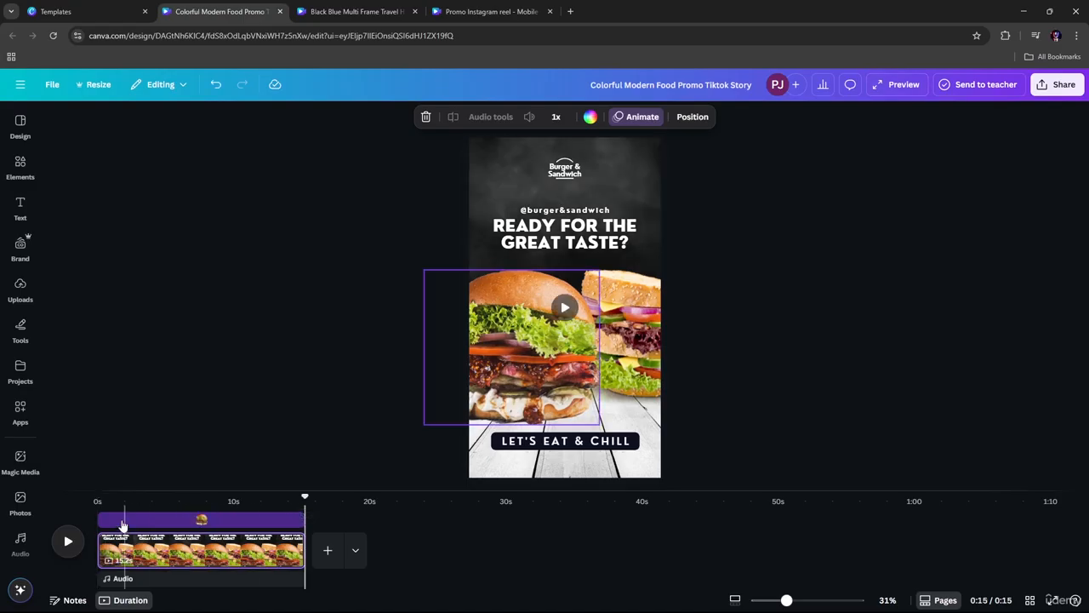
left_click(66, 541)
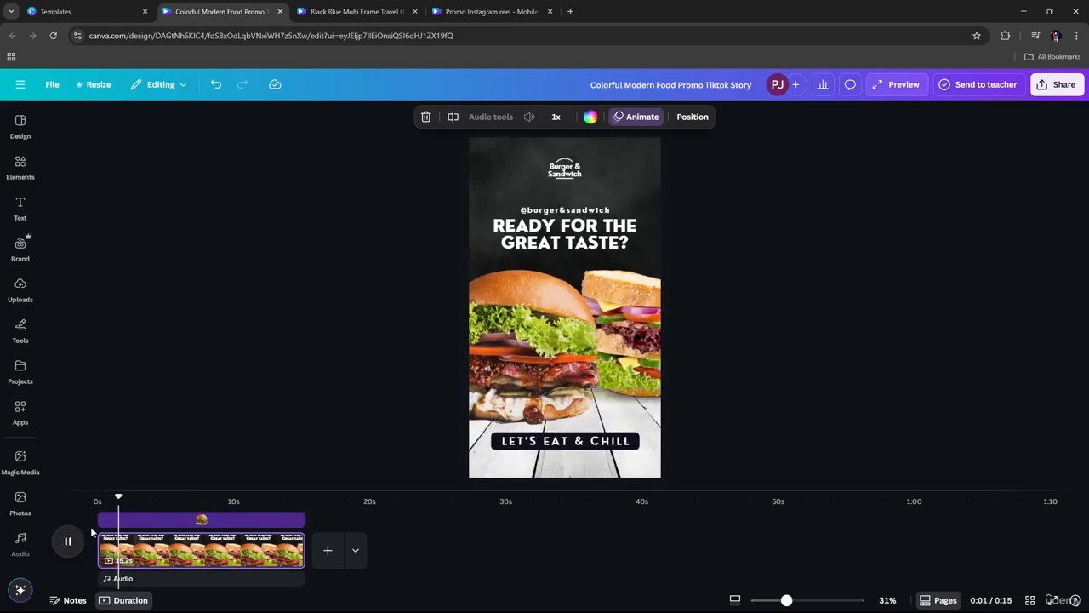
key("space")
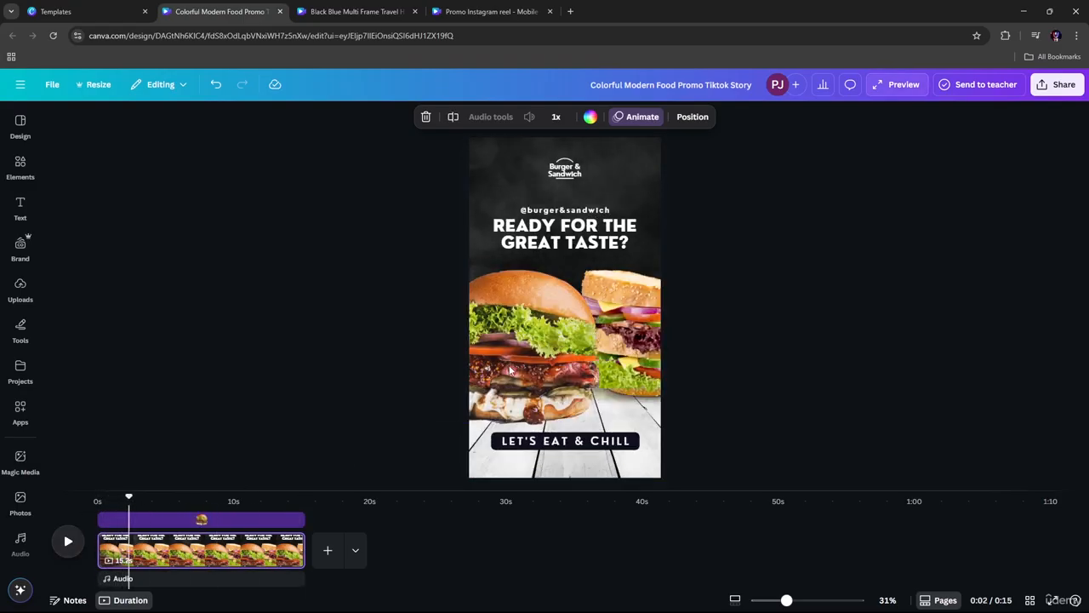
left_click(542, 212)
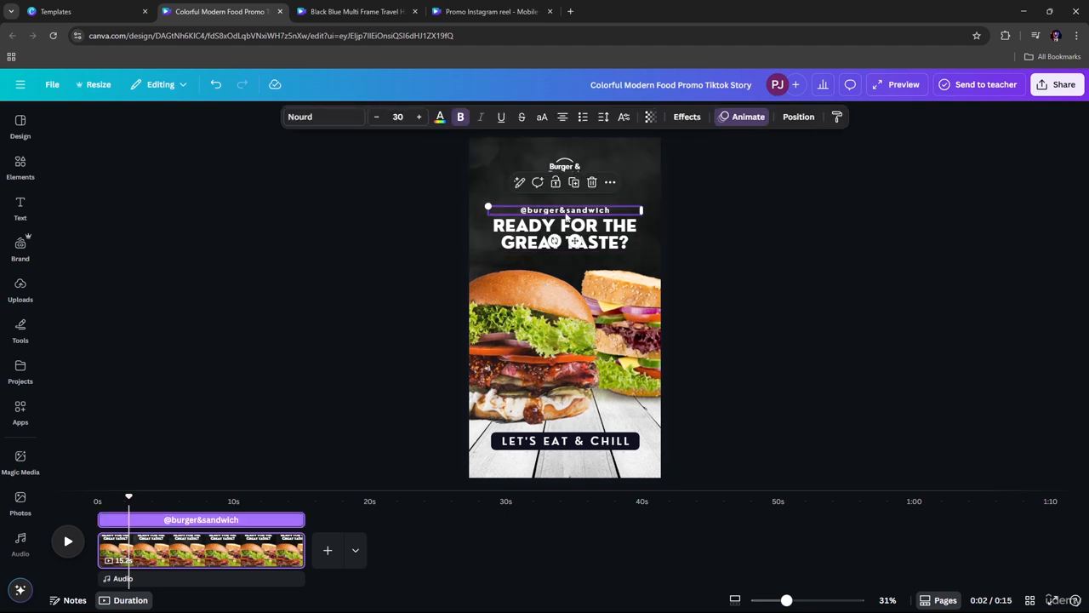
left_click(750, 202)
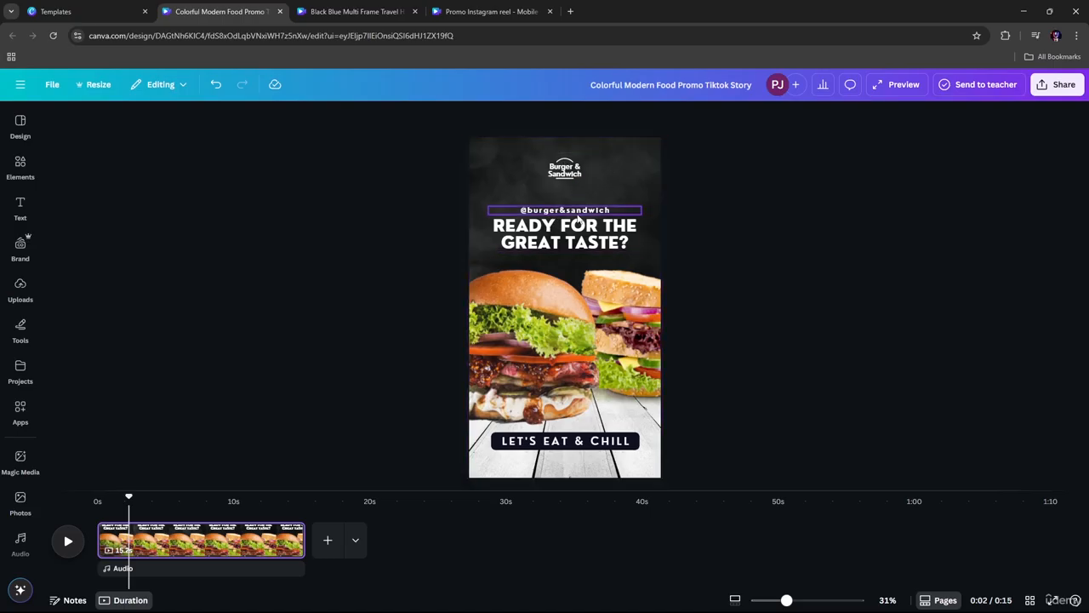
Select the large front burger image and search the photo elements for "chicken burger".
left_click(559, 358)
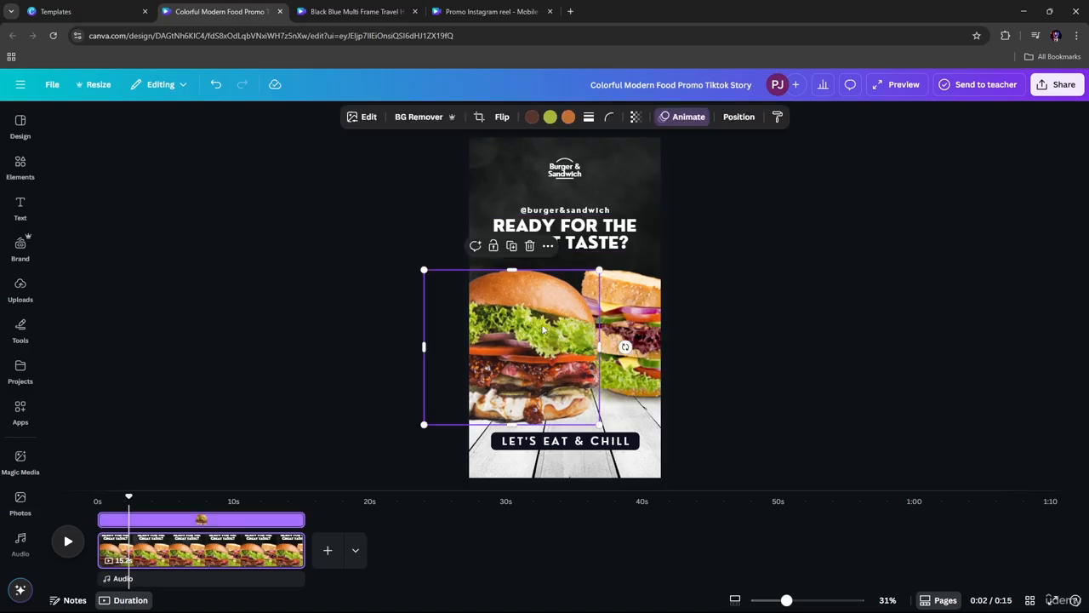
left_click(20, 166)
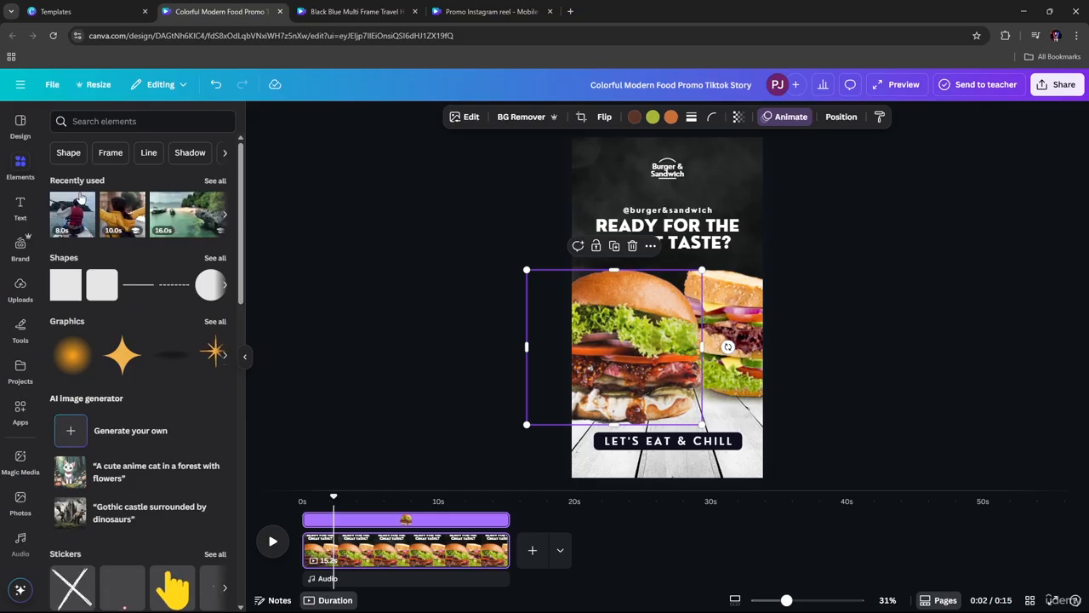
left_click(136, 121)
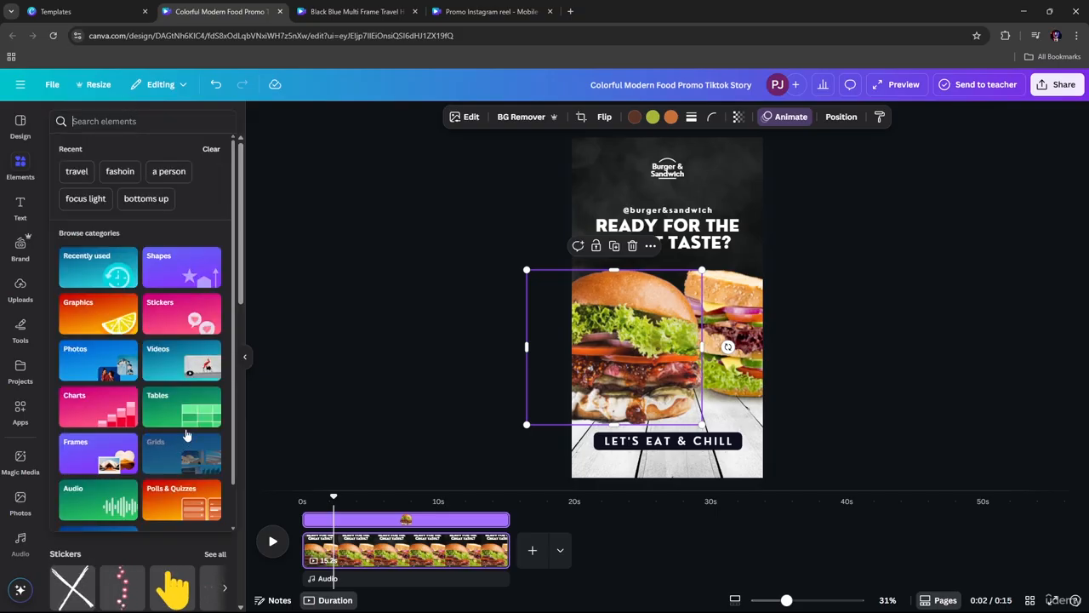
left_click(120, 362)
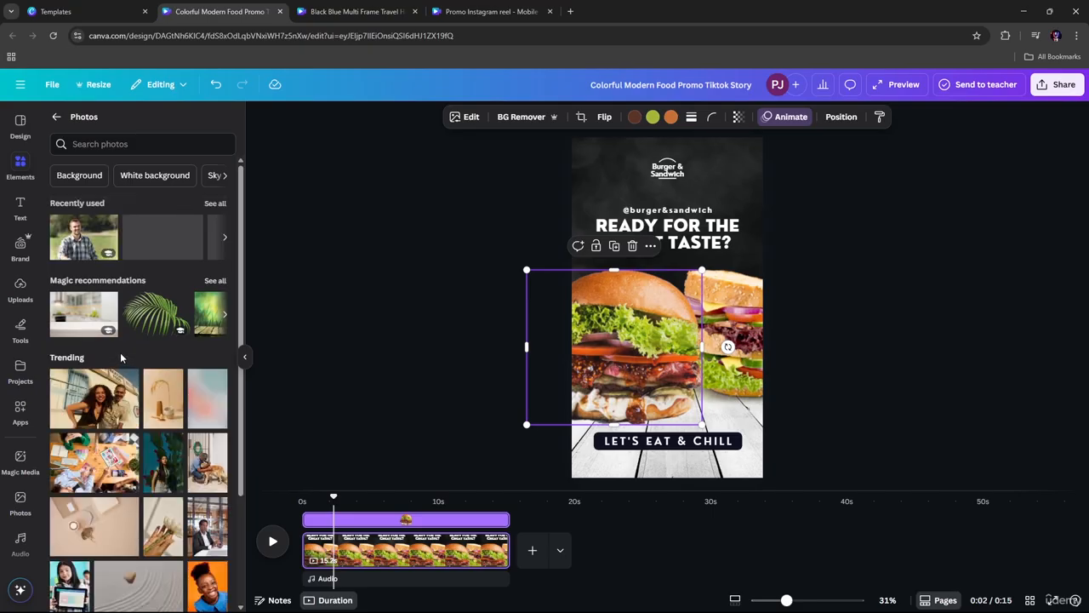
left_click(142, 143)
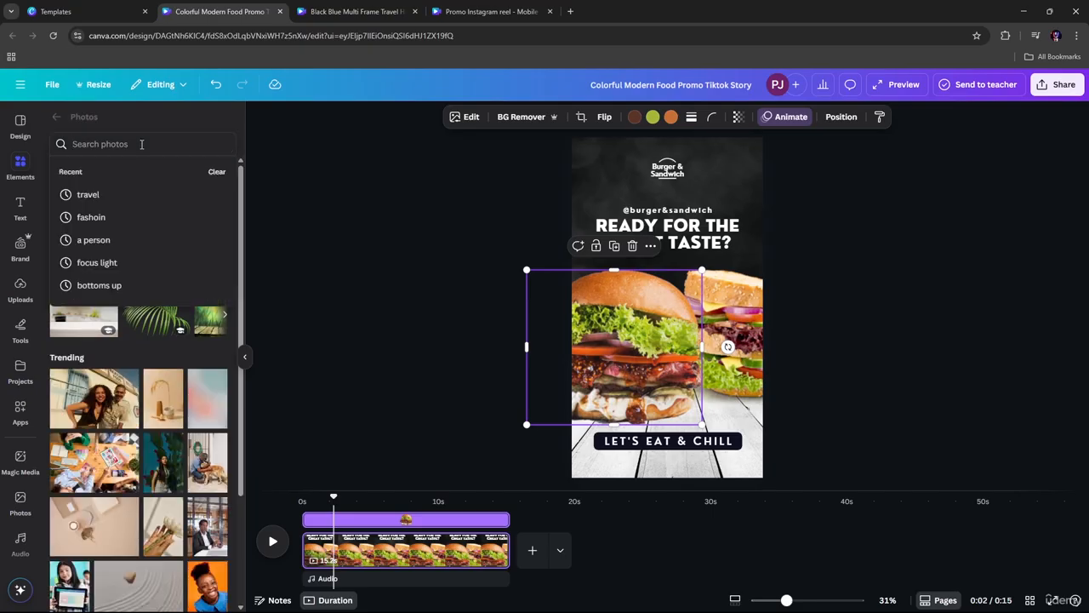
type("burger")
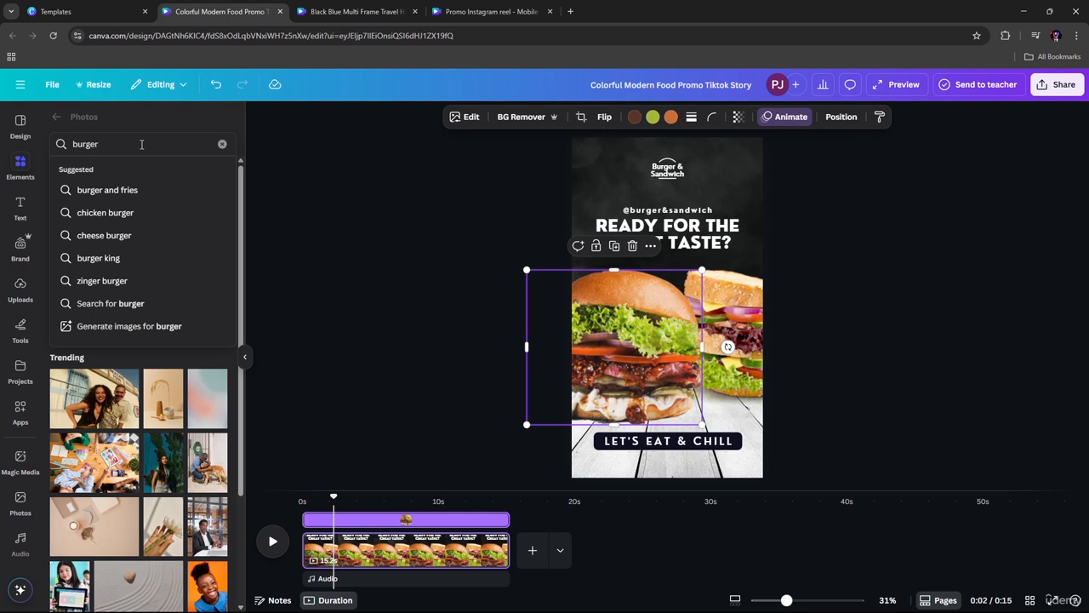
left_click(127, 214)
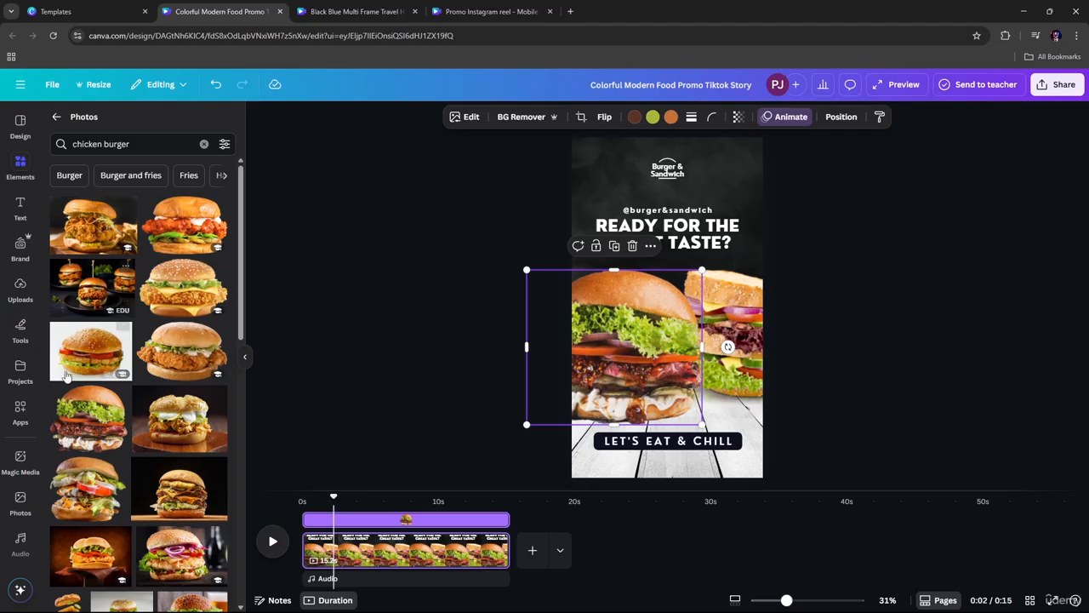
Browse the chicken burger photo results for a replacement for the front burger image.
scroll(162, 426, "down", 3)
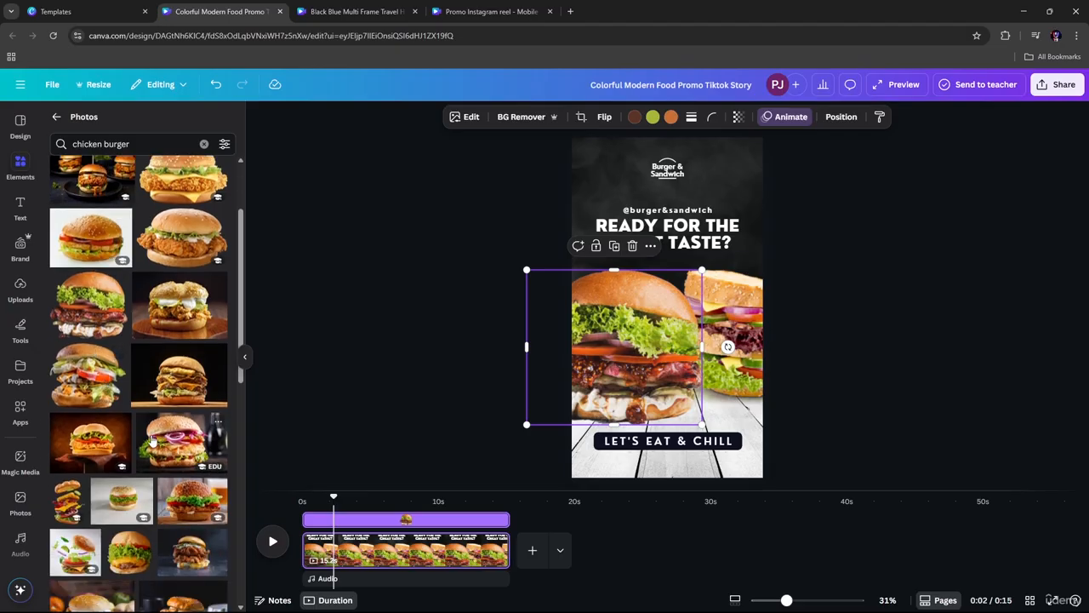
scroll(157, 421, "down", 6)
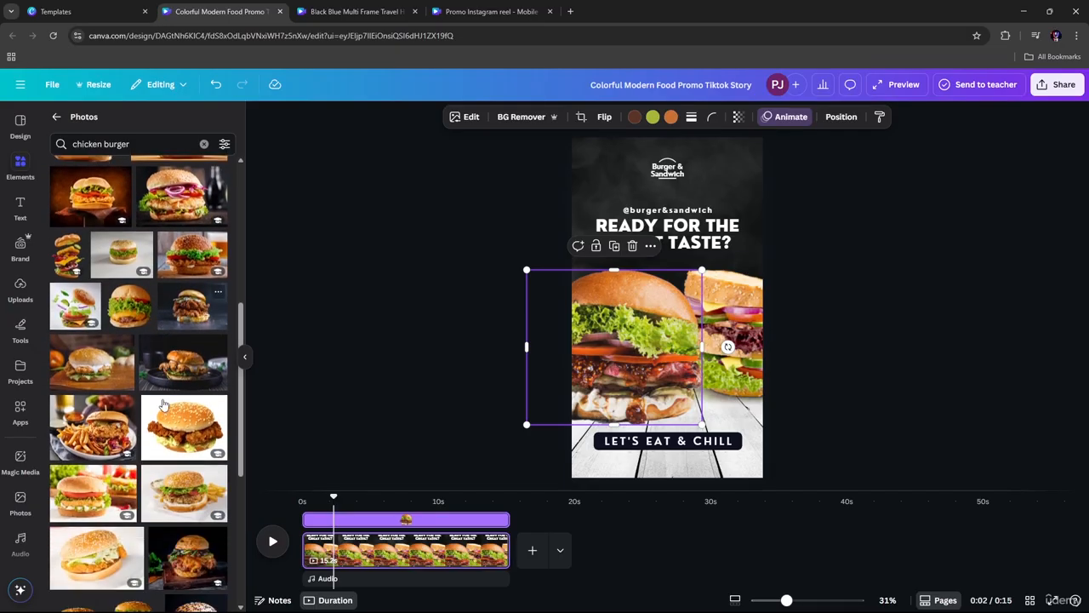
scroll(164, 404, "down", 1)
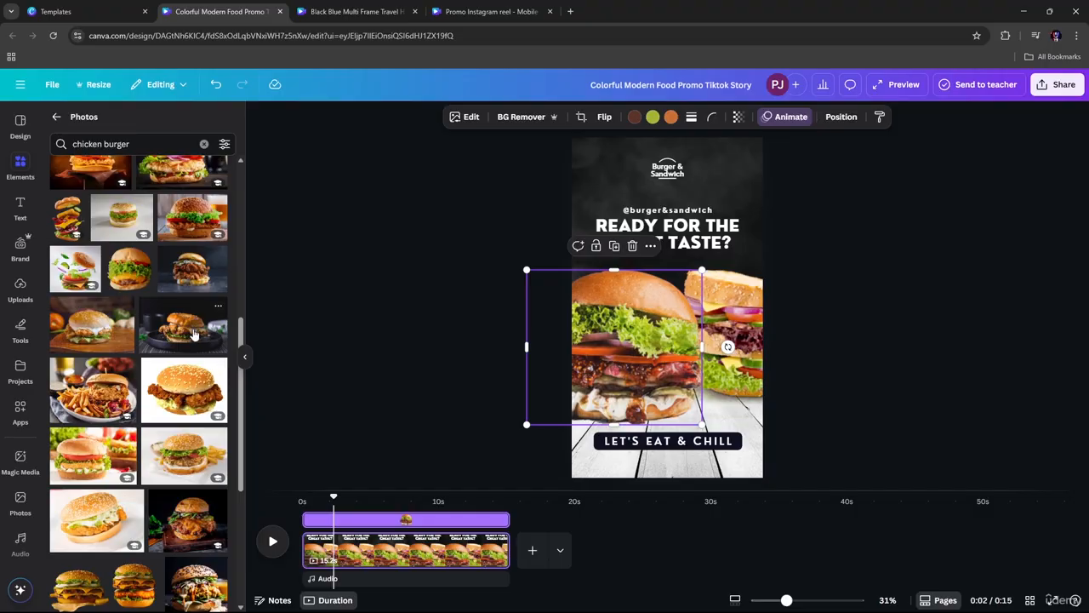
scroll(128, 387, "down", 2)
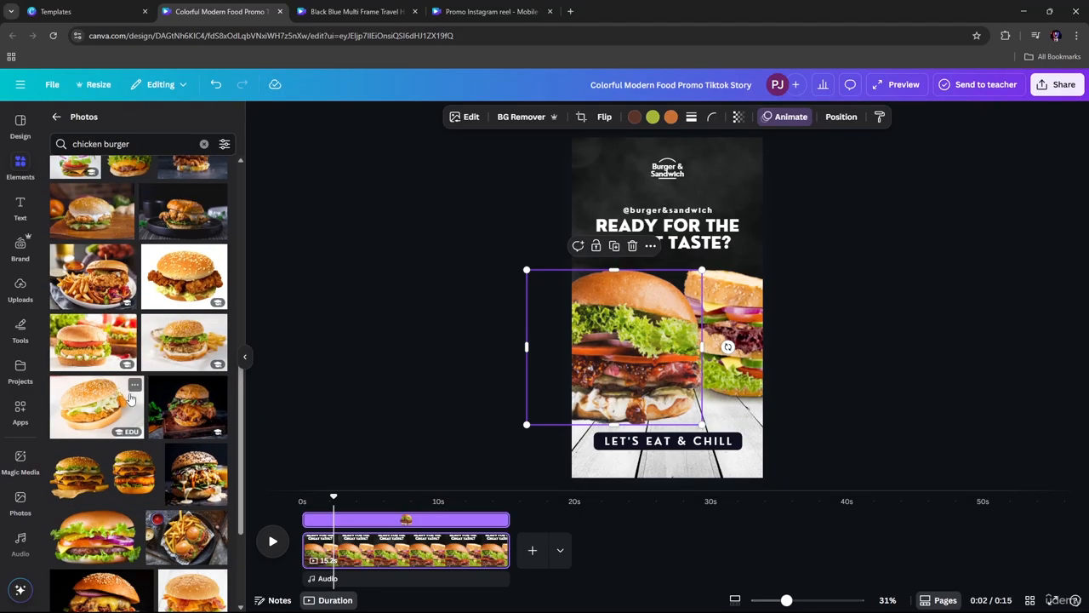
scroll(141, 407, "down", 2)
scroll(170, 361, "down", 3)
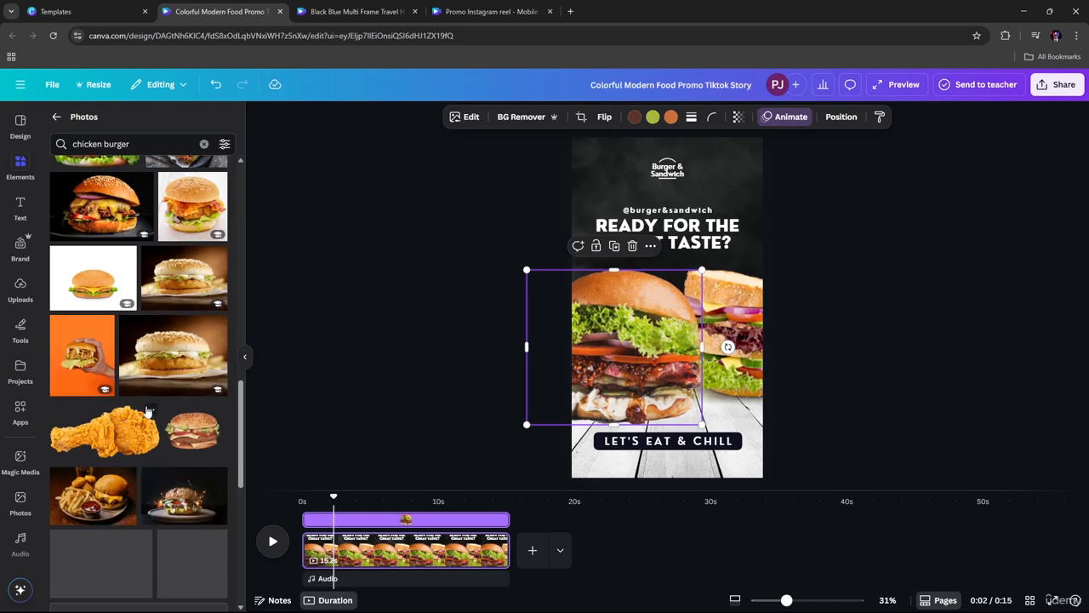
scroll(137, 425, "down", 3)
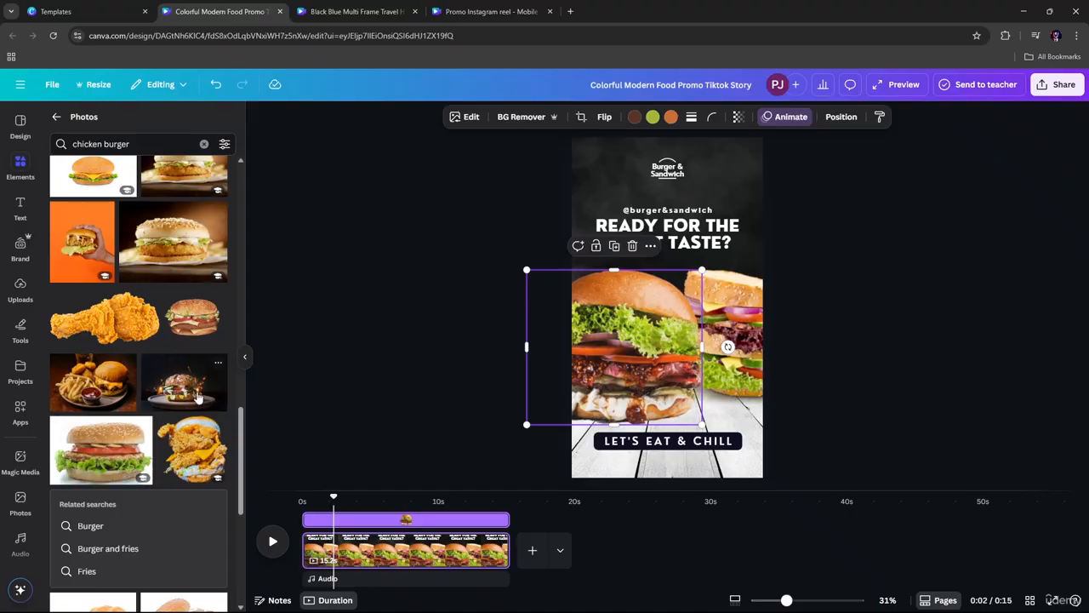
scroll(187, 399, "down", 5)
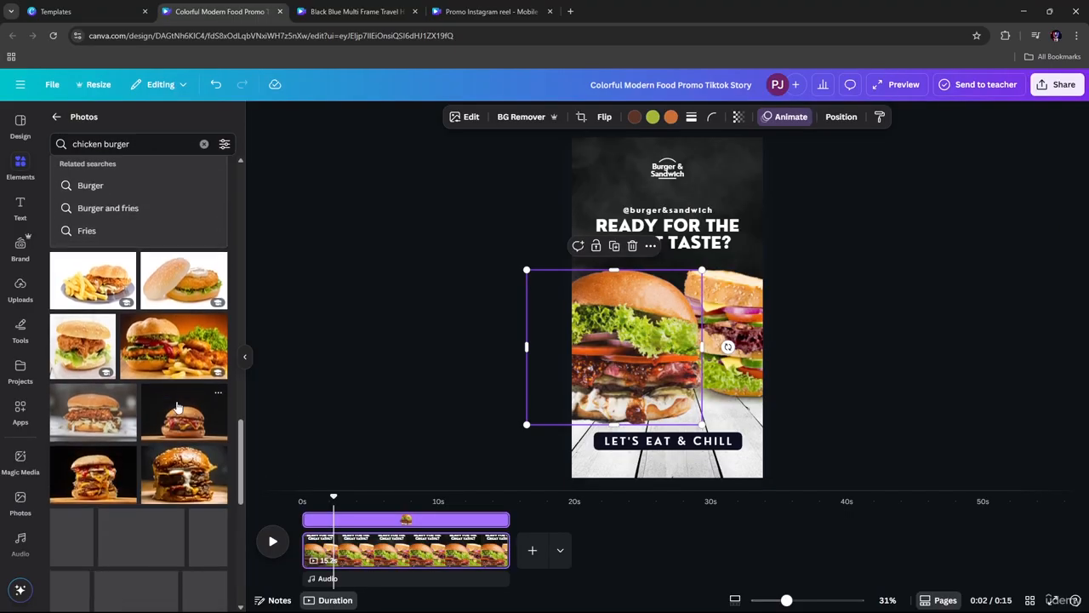
scroll(179, 403, "down", 3)
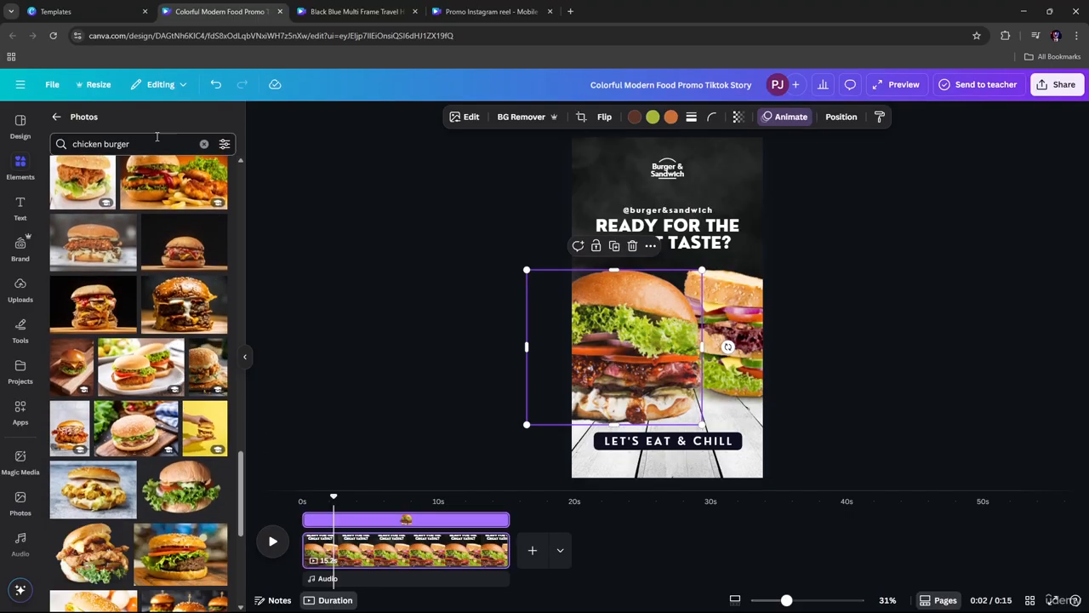
Change the photo search to "cheese burger".
left_click_drag(101, 144, 61, 145)
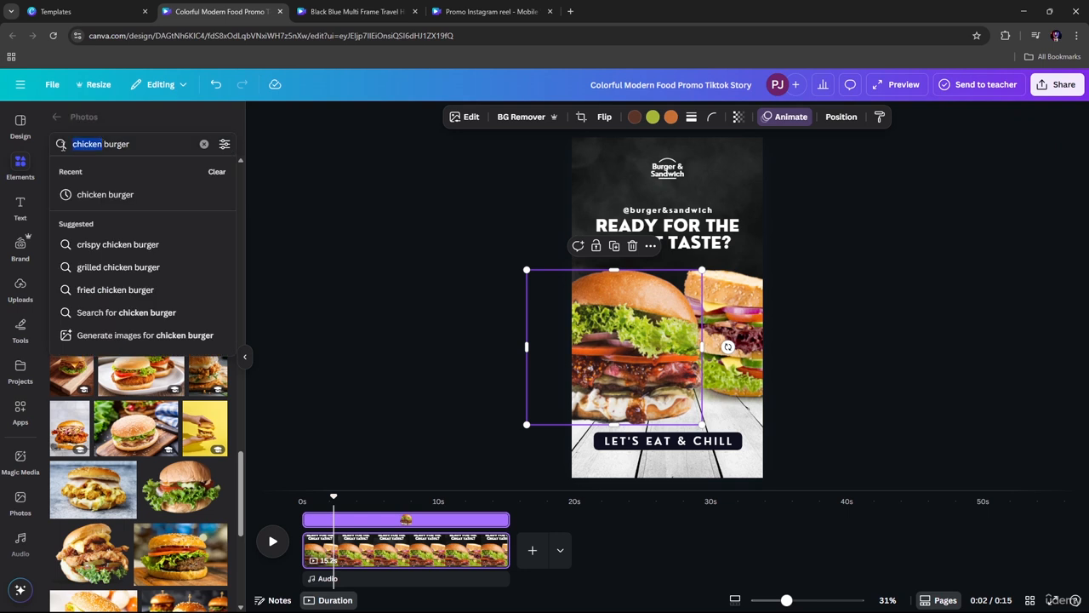
key("BackSpace")
type("c")
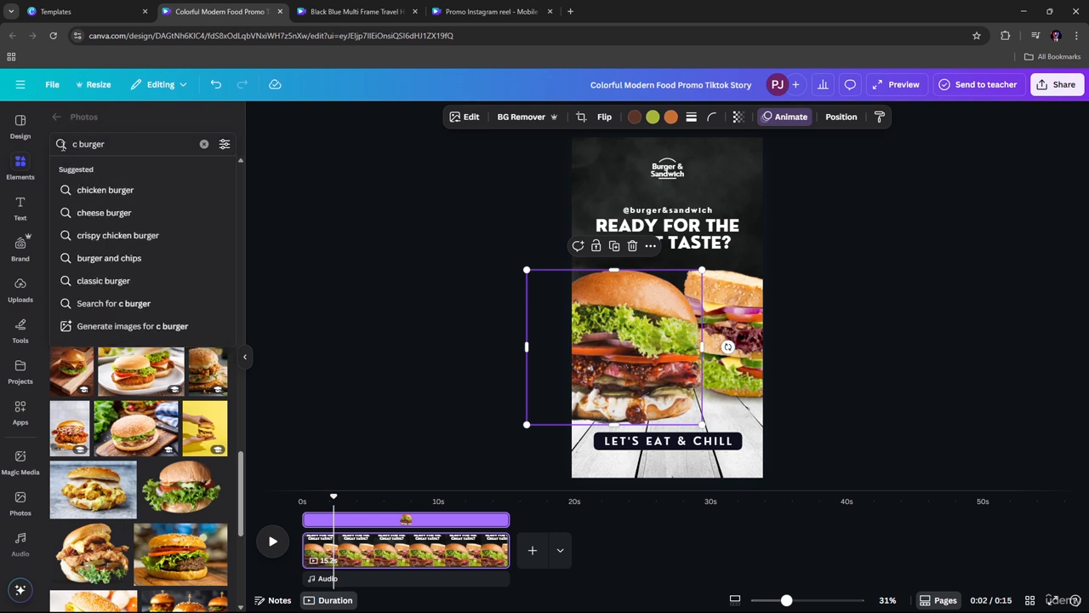
left_click(82, 213)
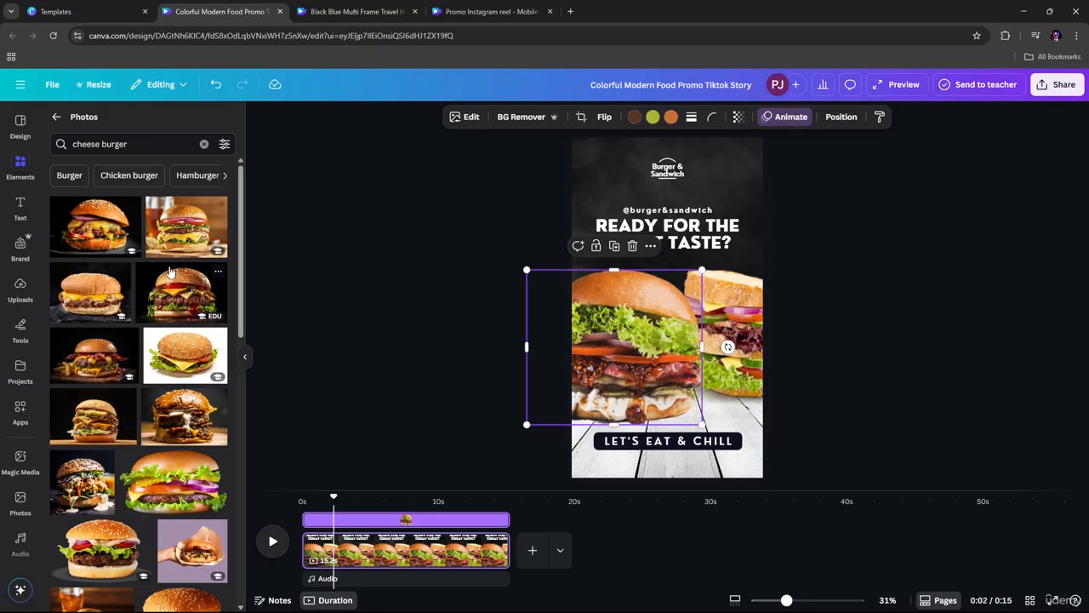
Replace the front burger with the black-background sesame-bun burger photo, deleting the original image and placing the new one in its spot.
scroll(166, 268, "down", 2)
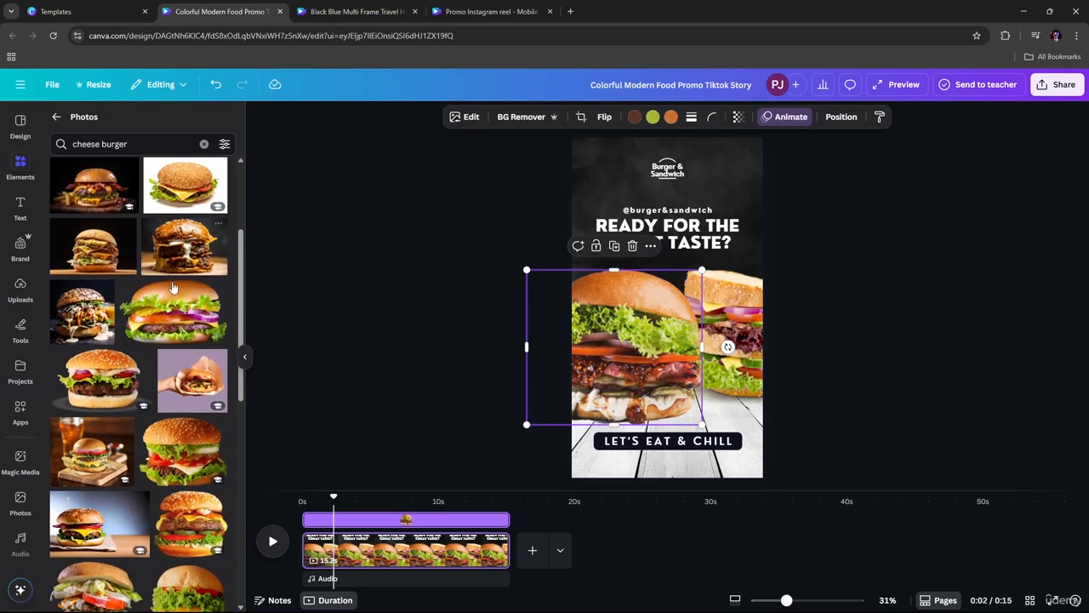
left_click(86, 310)
left_click_drag(687, 303, 635, 390)
left_click(628, 284)
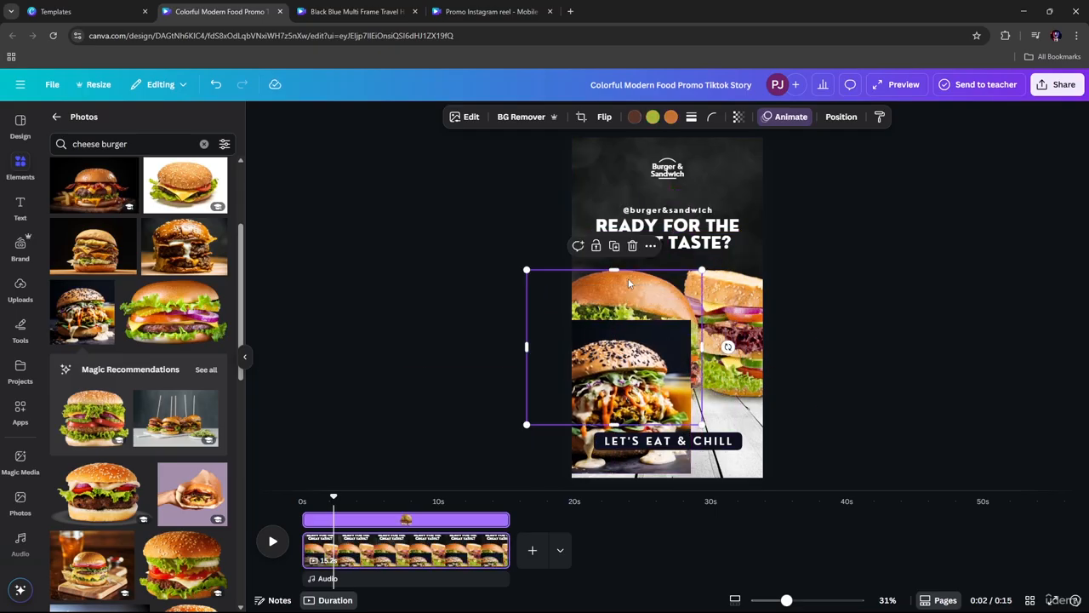
key("Delete")
left_click(661, 344)
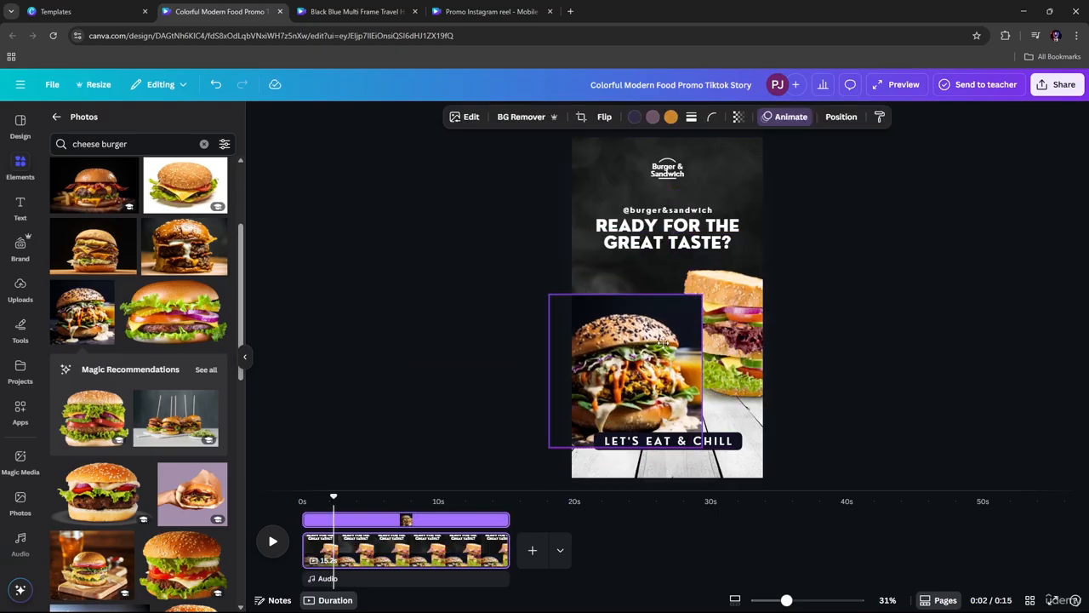
left_click_drag(662, 340, 684, 328)
Remove the background of the sesame-bun burger photo and enlarge it above the "LET'S EAT & CHILL" banner.
left_click(529, 119)
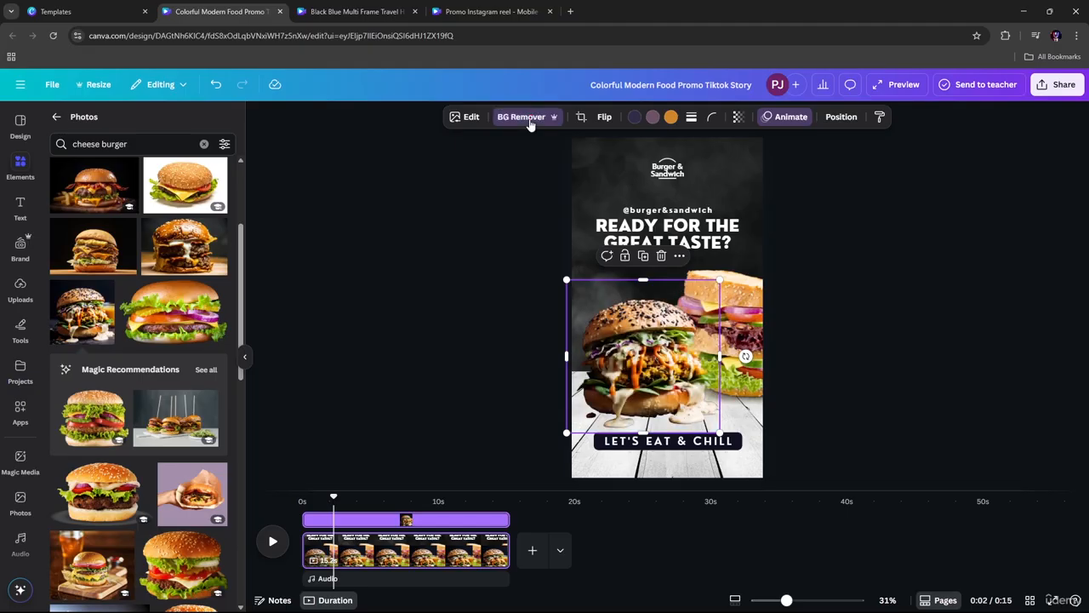
left_click_drag(655, 354, 645, 367)
left_click_drag(709, 293, 752, 252)
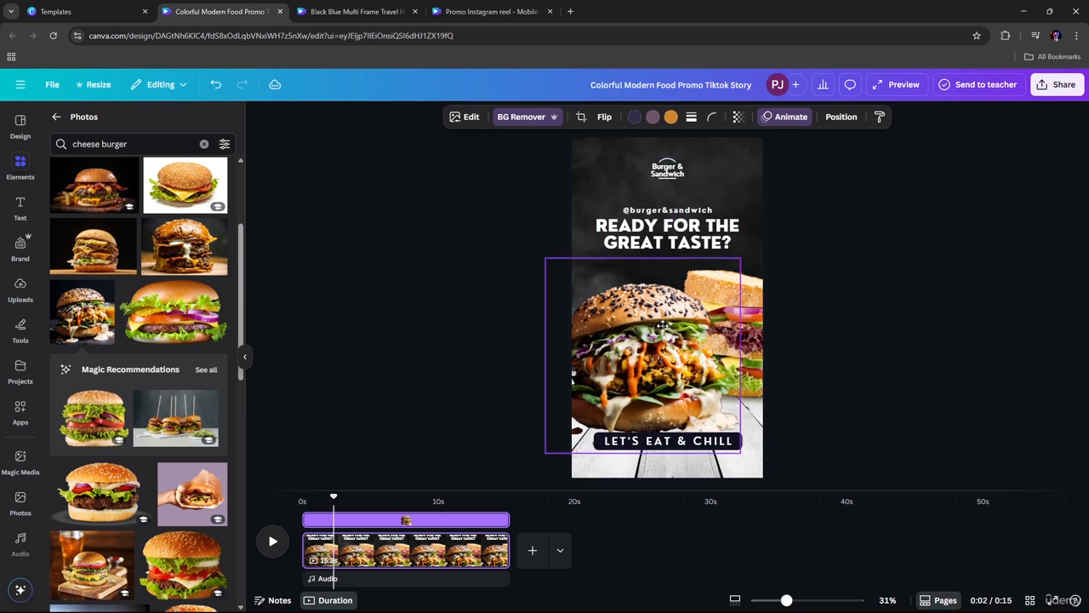
Delete the sandwich image behind the burger and add the photo of a burger with flying ingredients over the page's right side.
left_click(755, 287)
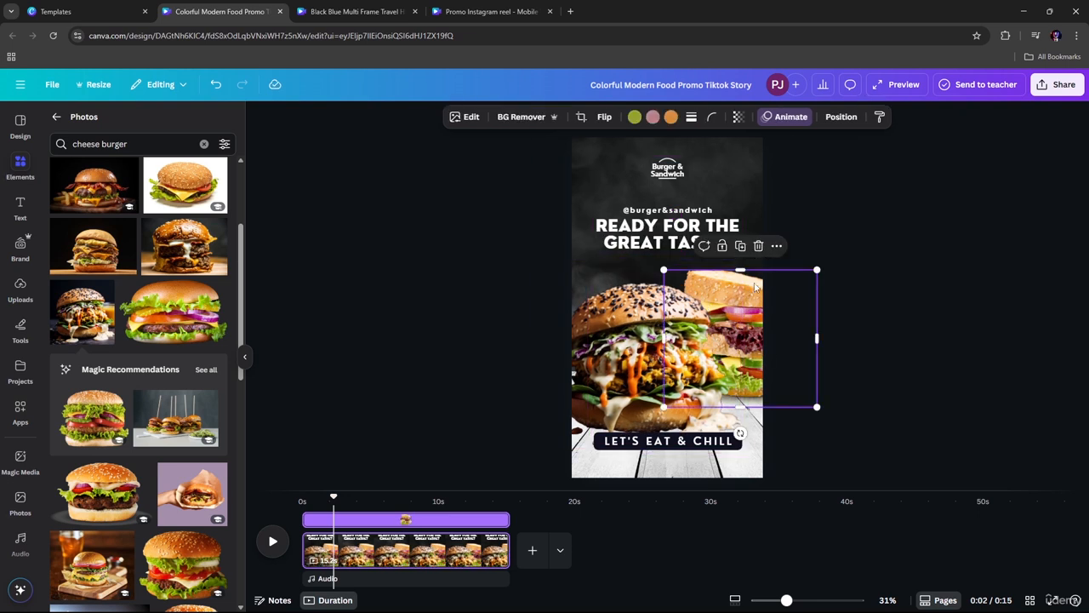
key("Delete")
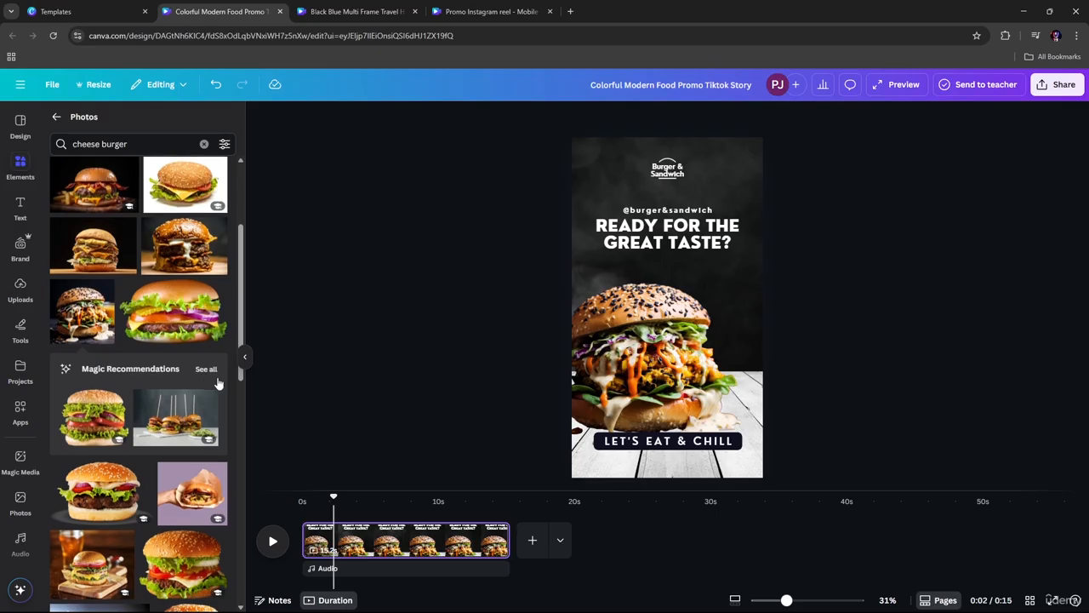
scroll(217, 383, "down", 2)
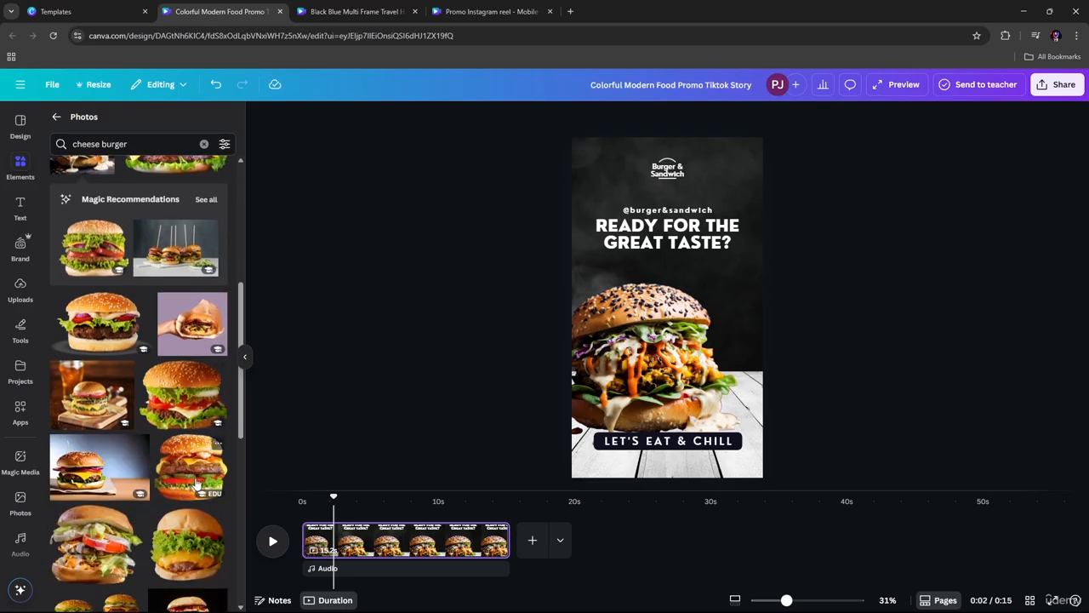
scroll(136, 502, "down", 3)
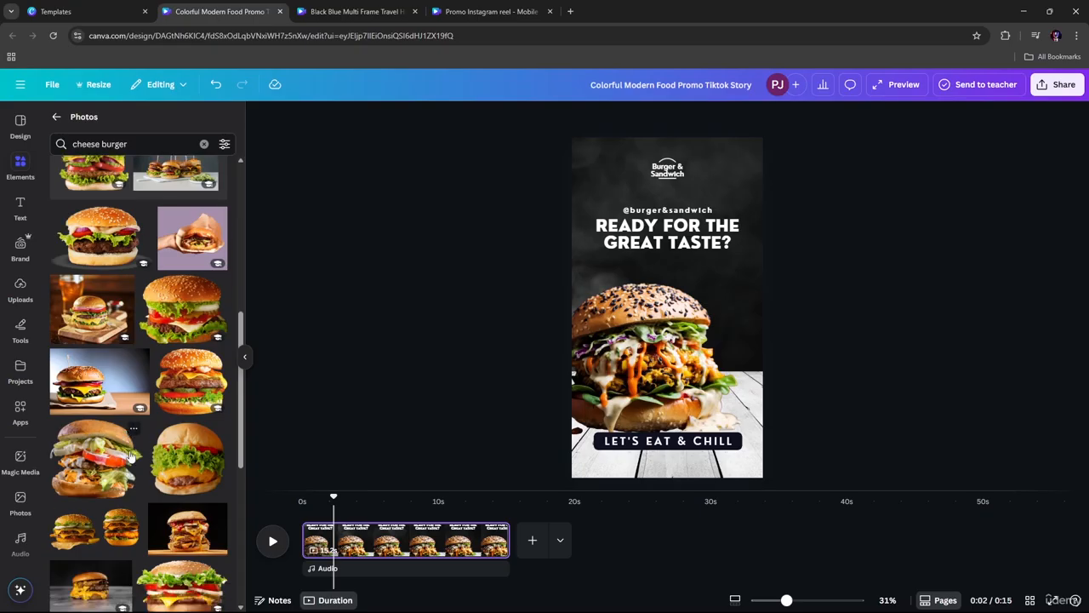
scroll(196, 291, "down", 5)
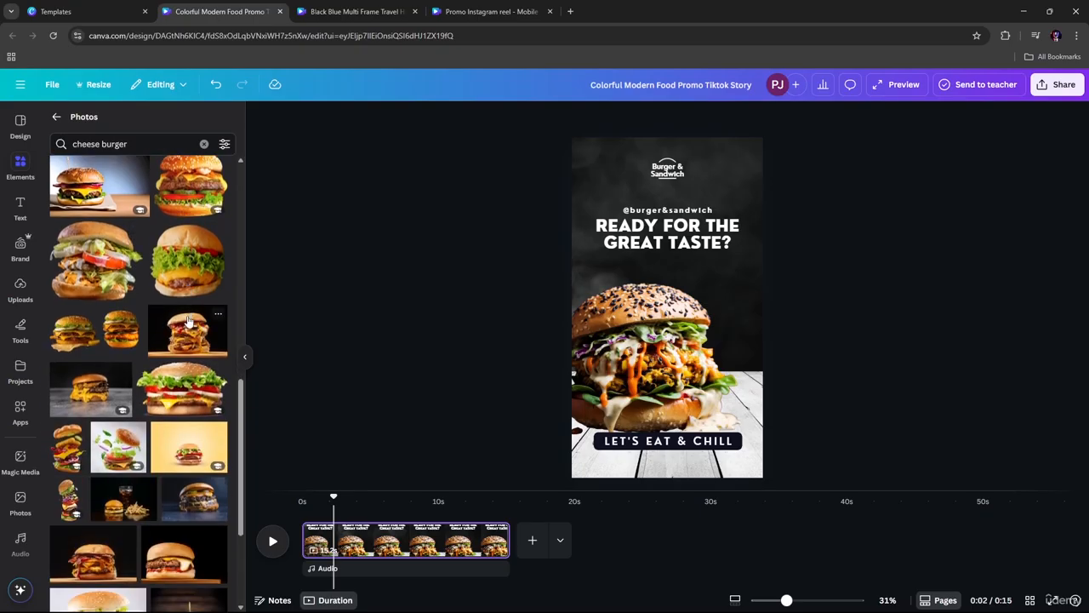
left_click(137, 451)
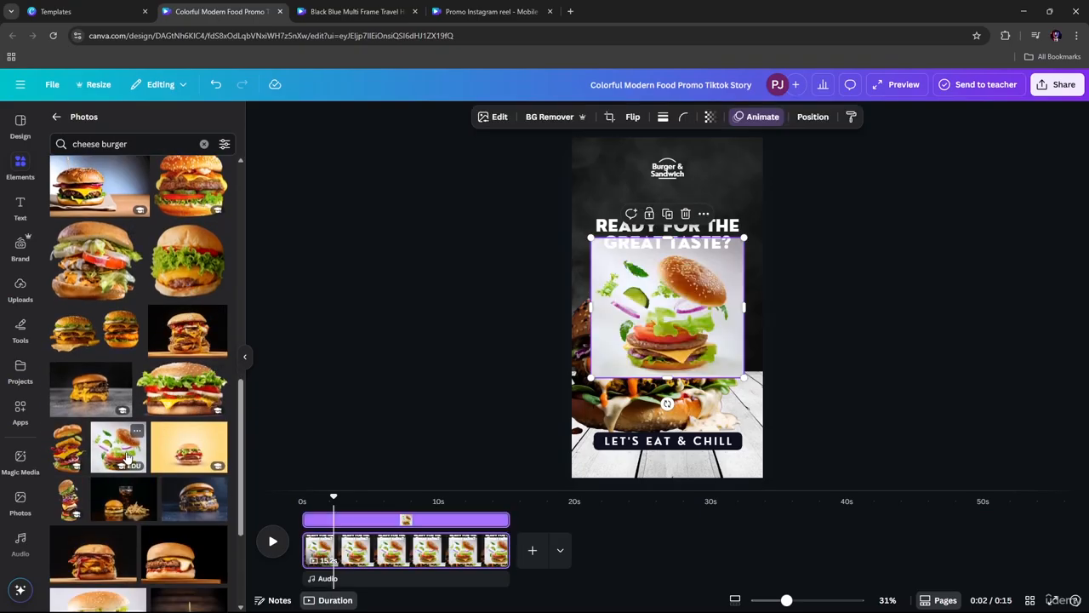
left_click_drag(681, 318, 695, 341)
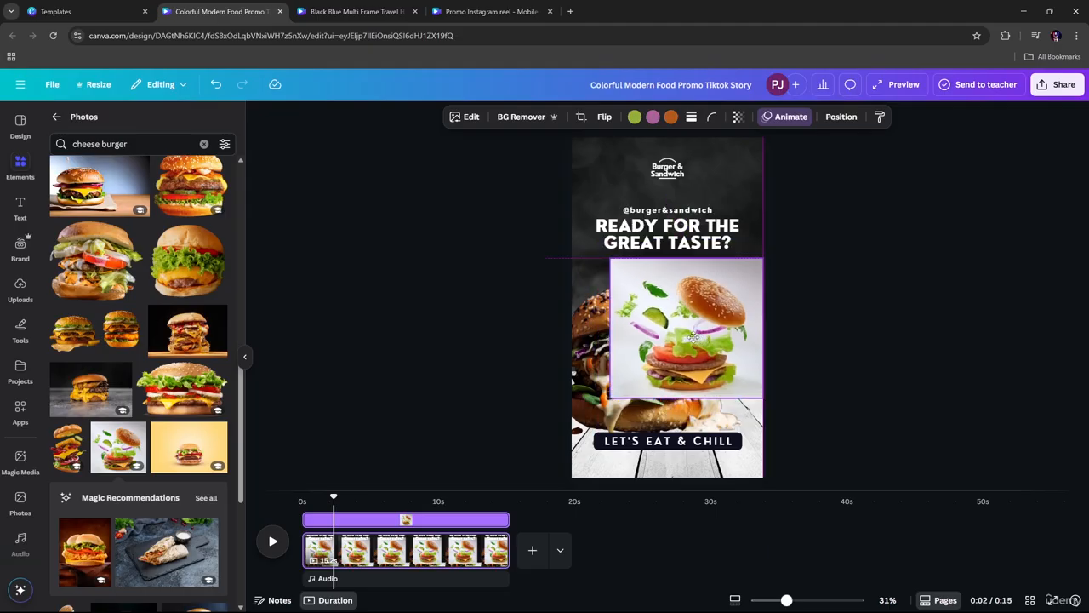
Remove the background of the flying-ingredients burger and enlarge it so it extends past the page's right edge.
left_click(520, 117)
left_click_drag(727, 332, 754, 381)
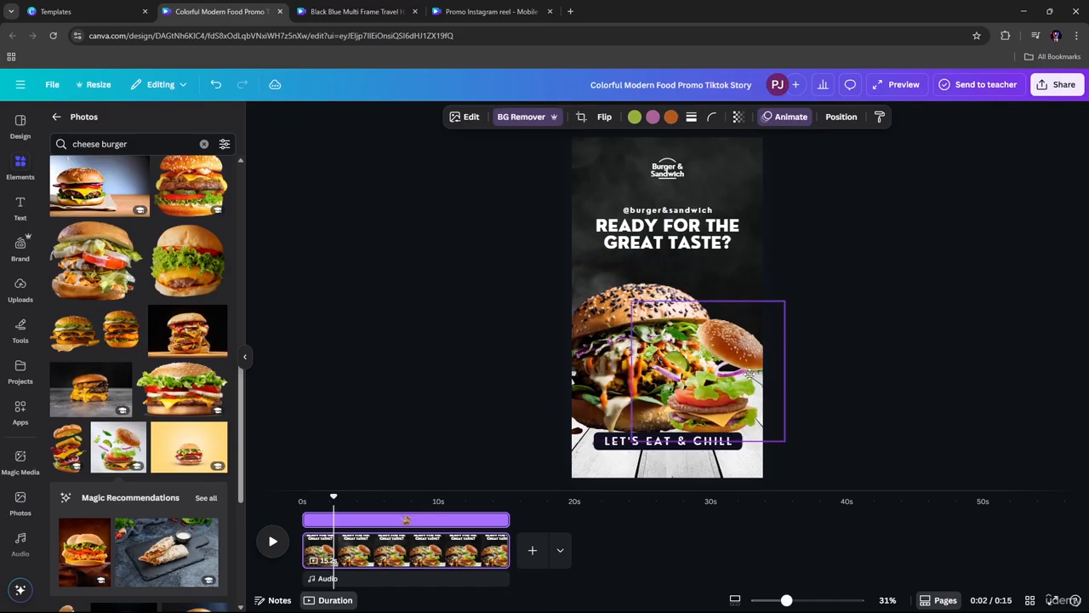
left_click_drag(788, 307, 848, 253)
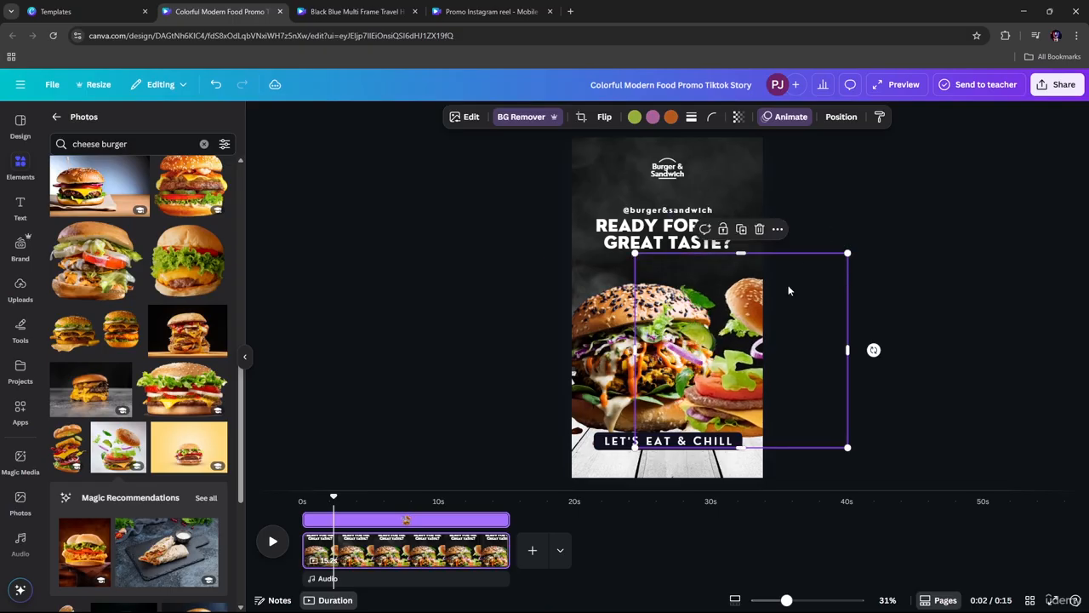
left_click_drag(711, 419, 719, 413)
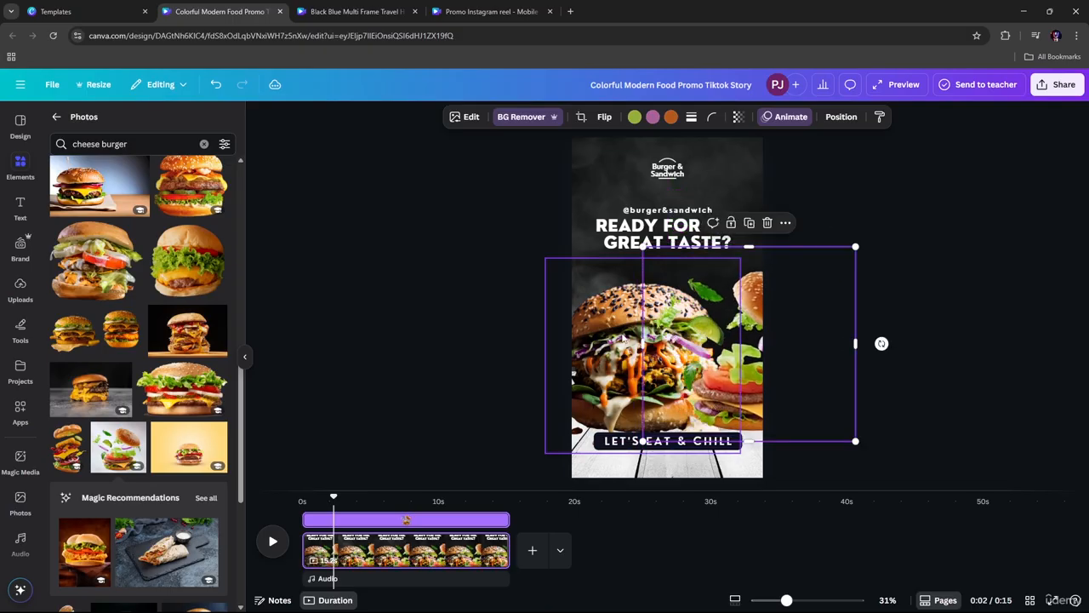
Shrink the sesame-bun burger and shift it to the page's left, with the flying-ingredients burger repositioned beside it.
left_click_drag(715, 264, 618, 275)
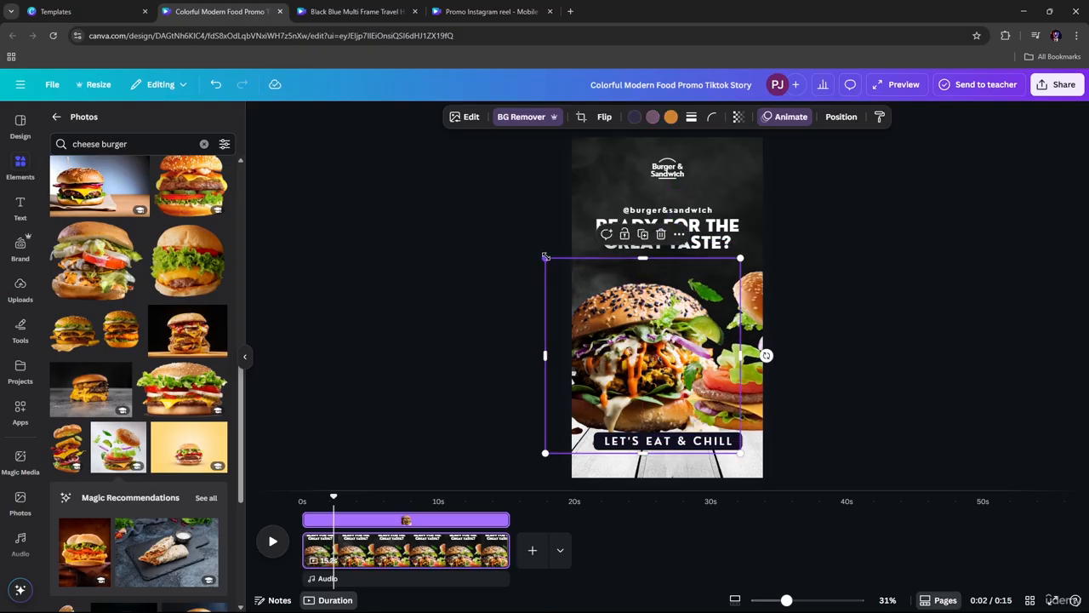
left_click_drag(545, 257, 609, 322)
left_click_drag(653, 377, 605, 372)
left_click(729, 378)
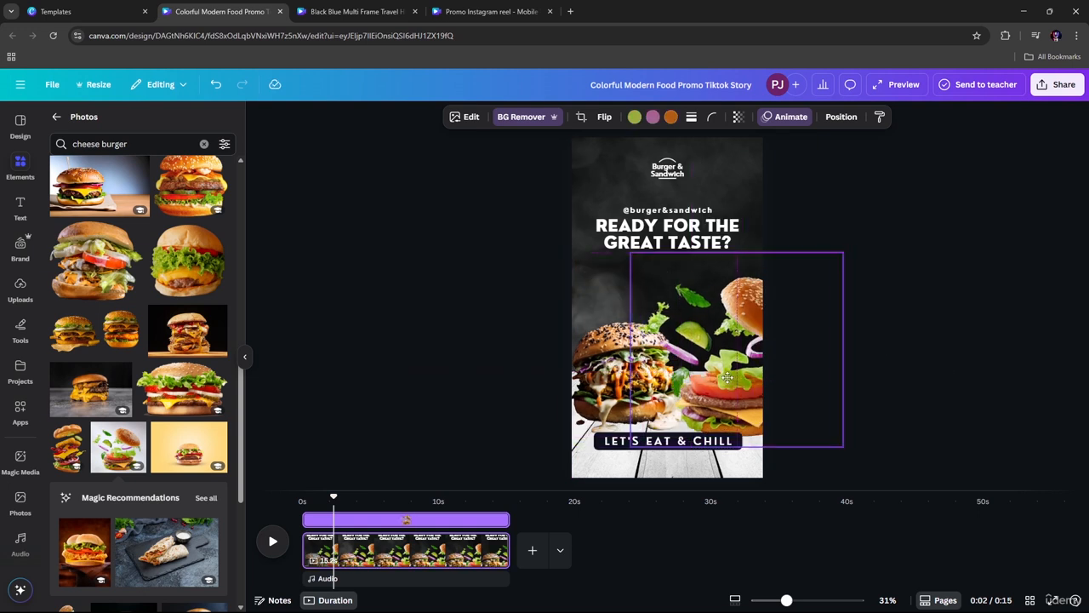
left_click_drag(728, 378, 718, 364)
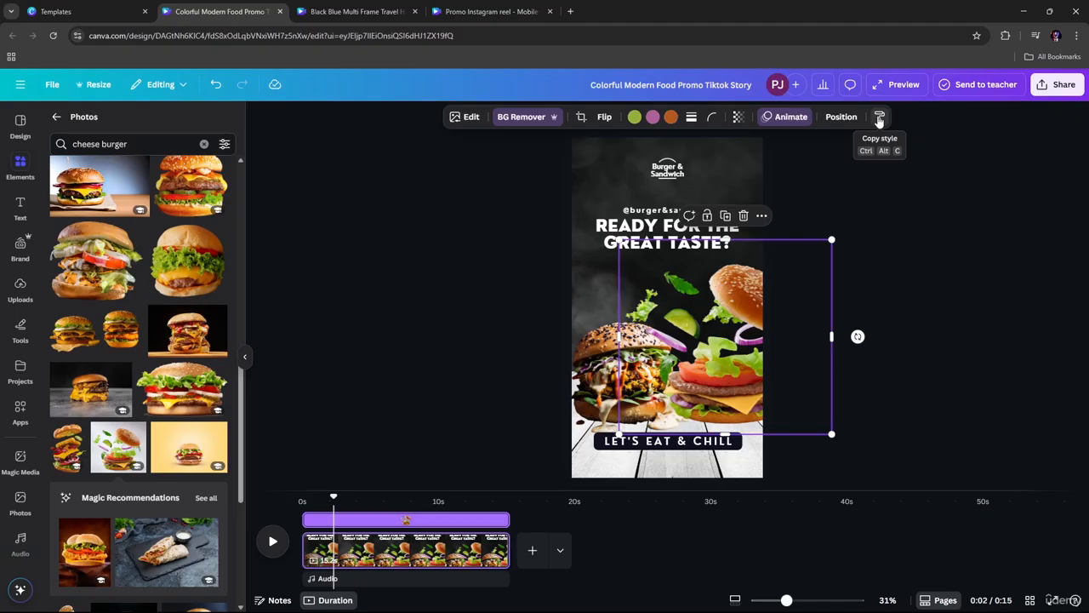
left_click(880, 118)
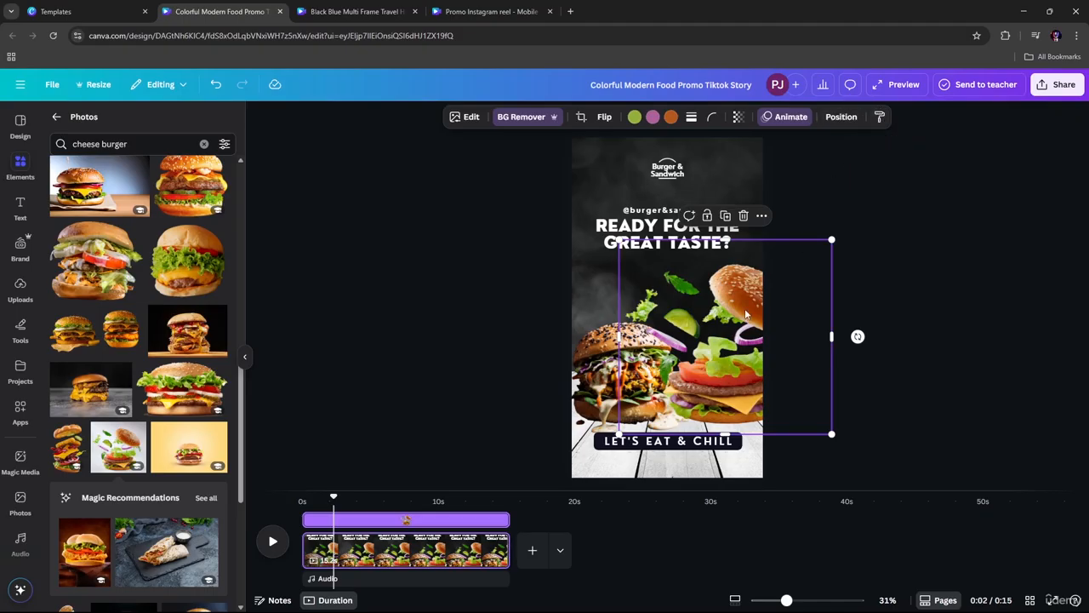
left_click(880, 115)
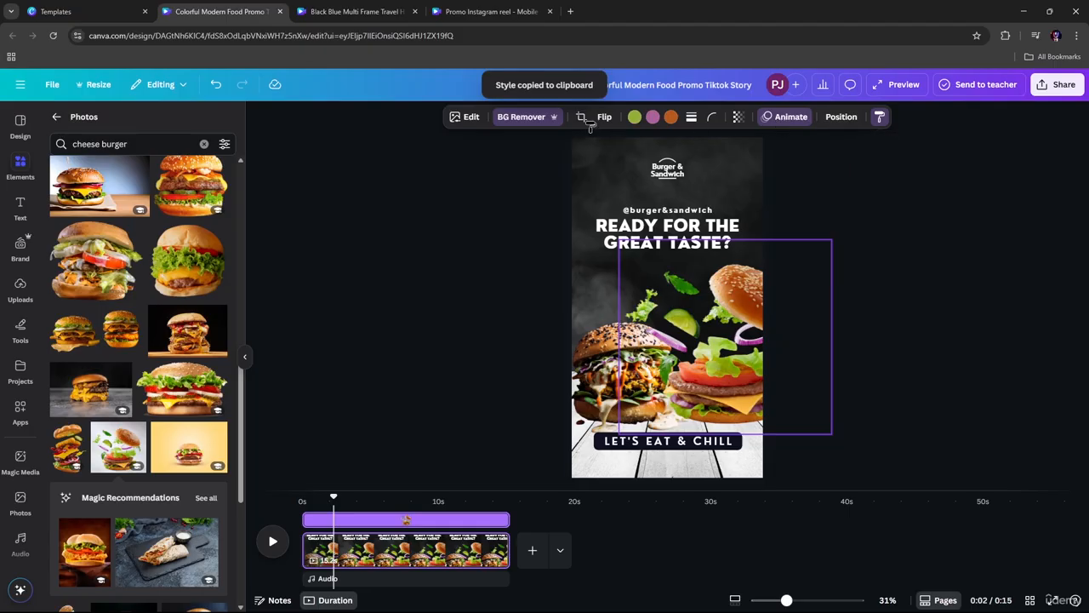
left_click(739, 318)
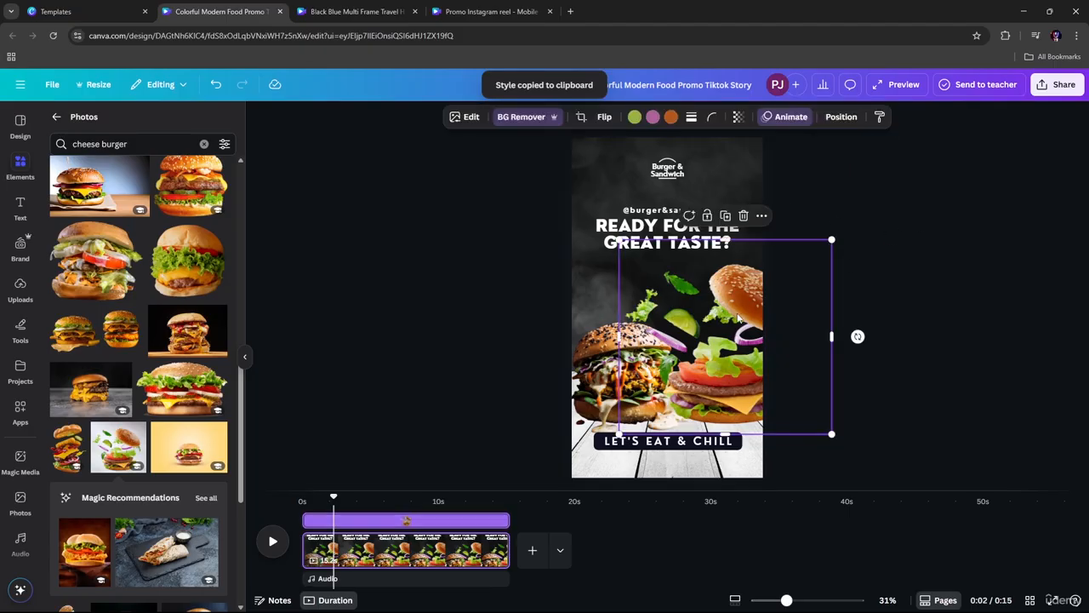
Send the flying-ingredients burger backward behind the sesame-bun burger and nudge it slightly into place.
right_click(739, 318)
mouse_move(787, 347)
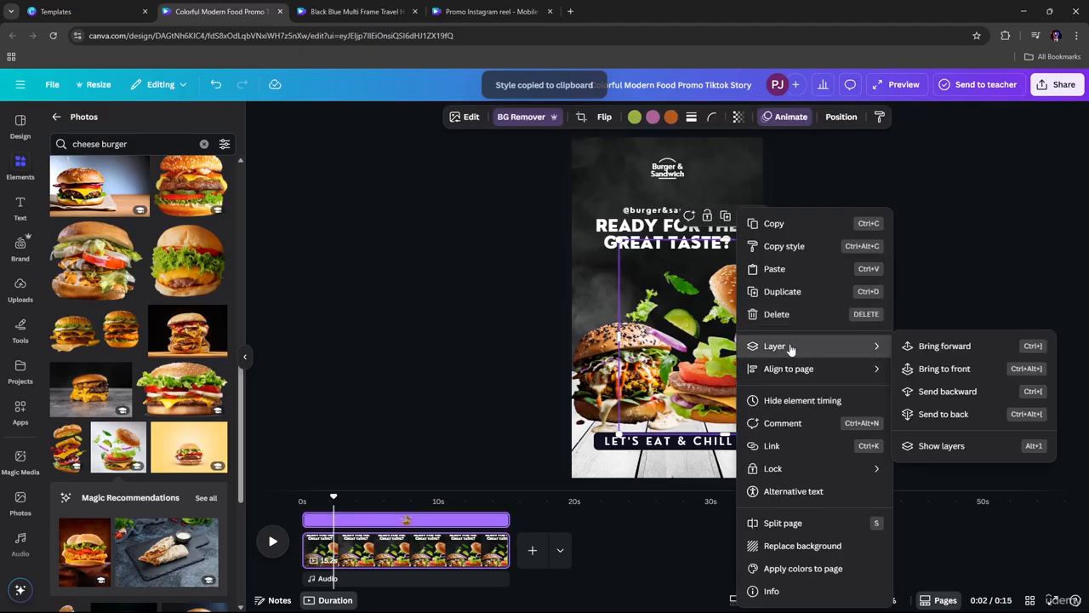
left_click(962, 393)
mouse_move(743, 350)
left_mouse_down()
mouse_move(733, 348)
mouse_move(740, 353)
left_mouse_up()
left_click(930, 244)
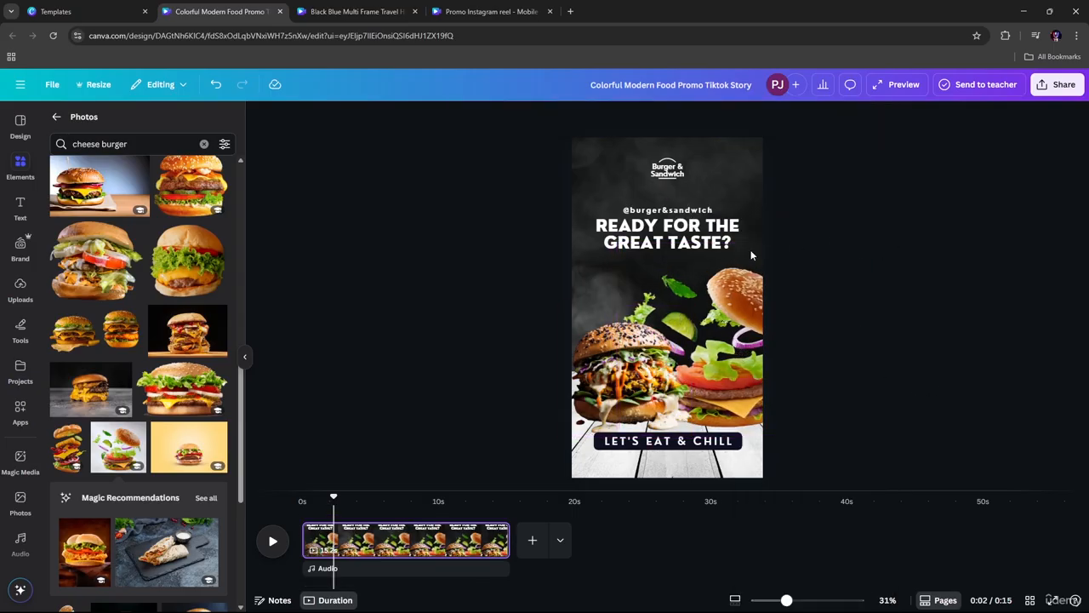
Play the burger promo page from its start to review the new images' animation.
left_click_drag(330, 506, 306, 526)
left_click(269, 540)
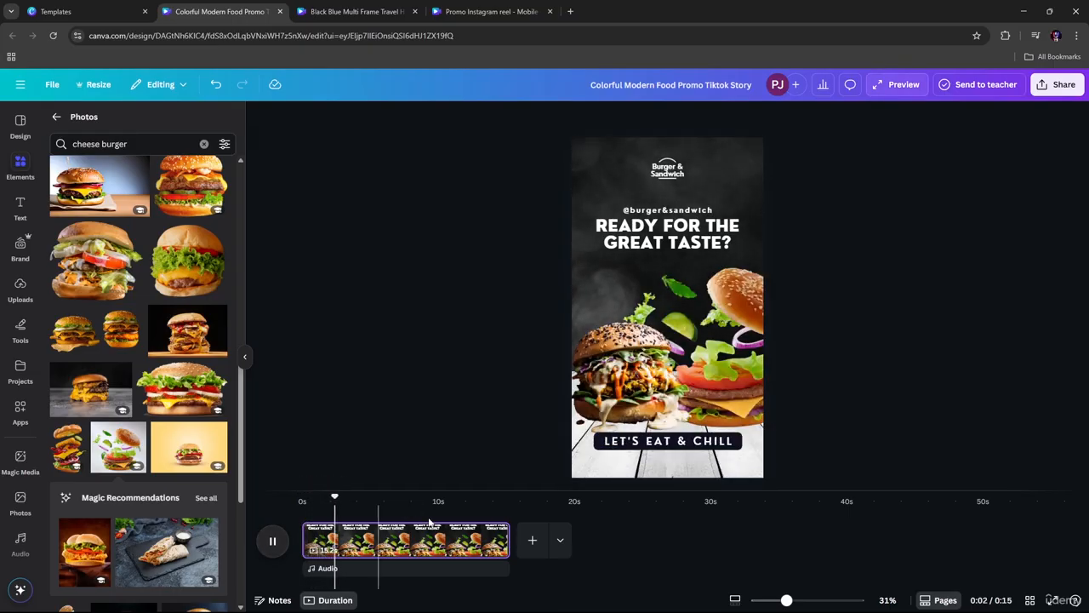
Stop the playback and recolour the "Let's Eat & Chill" banner text with the reddish-brown photo colour.
key("space")
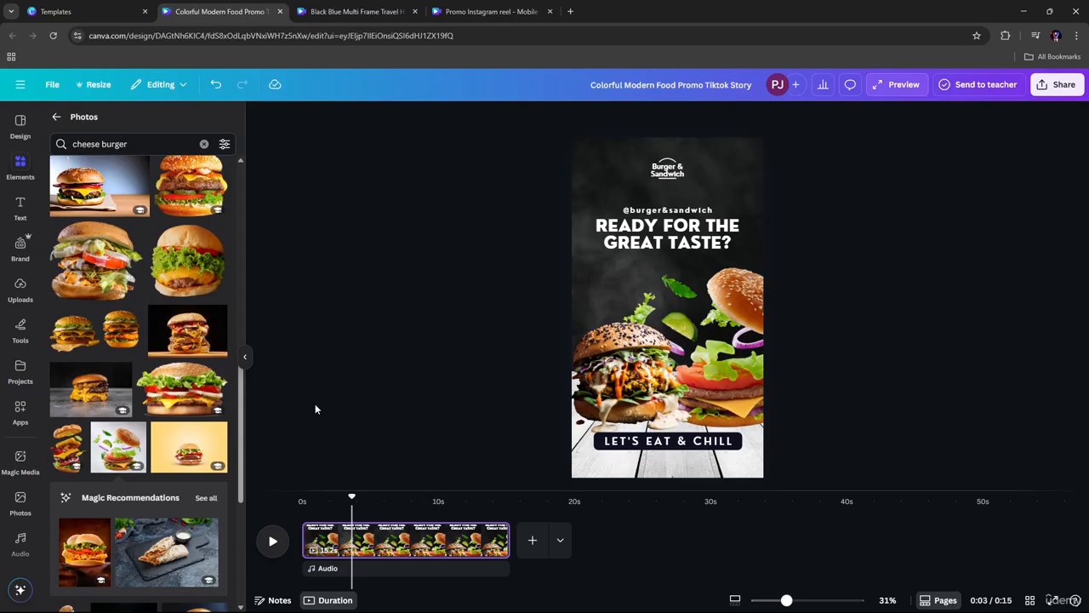
left_click(694, 233)
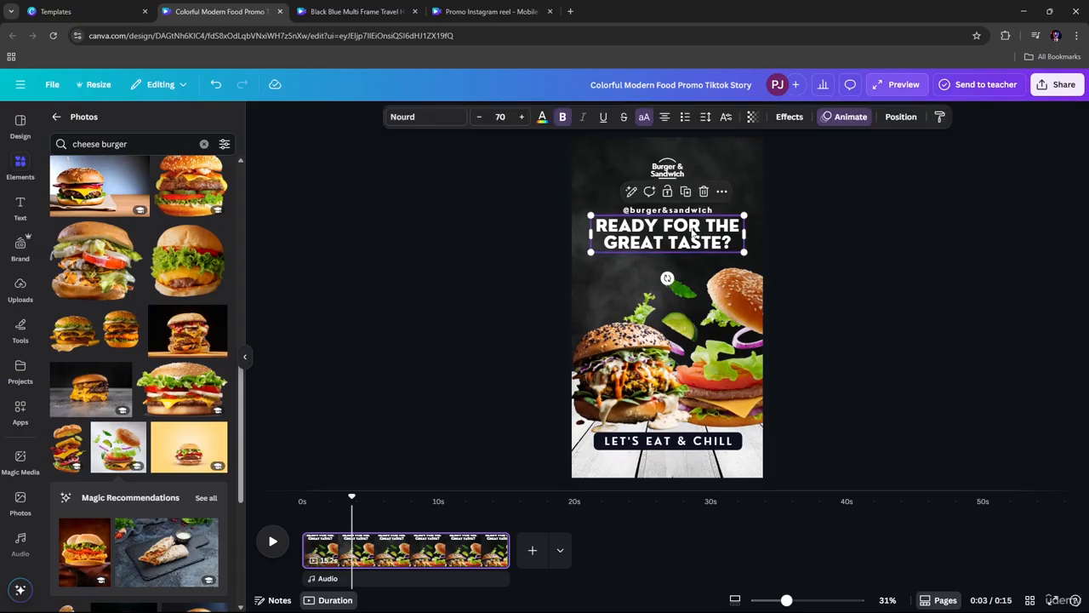
left_click(600, 159)
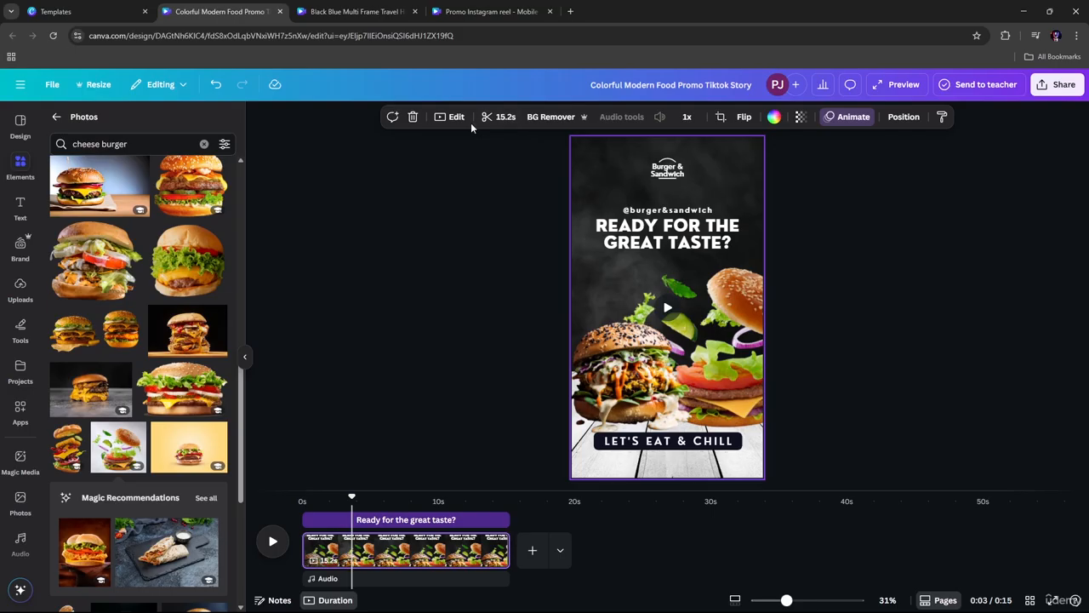
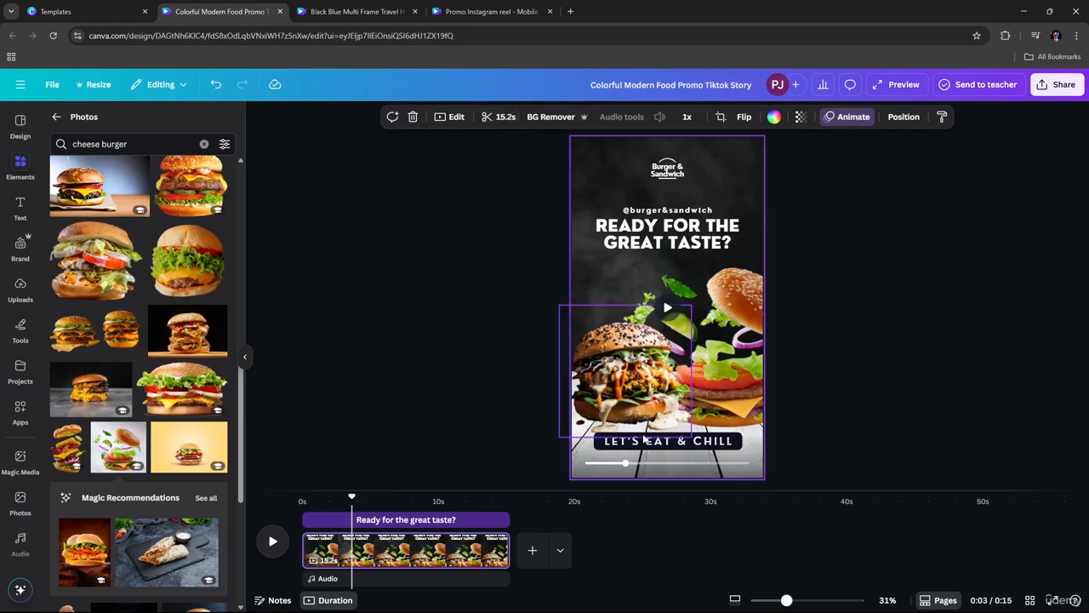
left_click(736, 448)
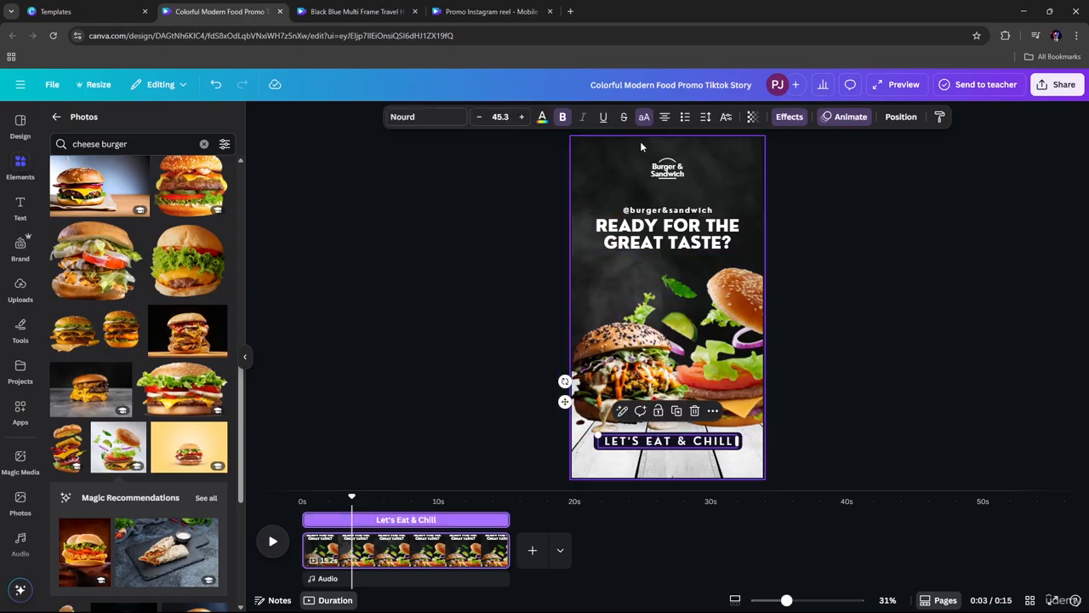
left_click(542, 118)
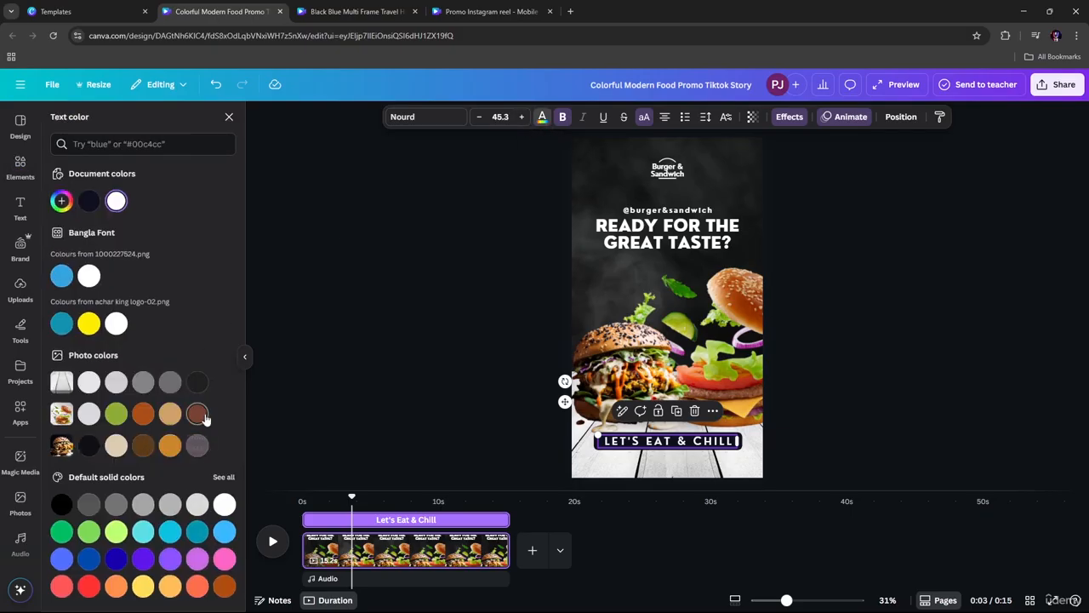
left_click(197, 413)
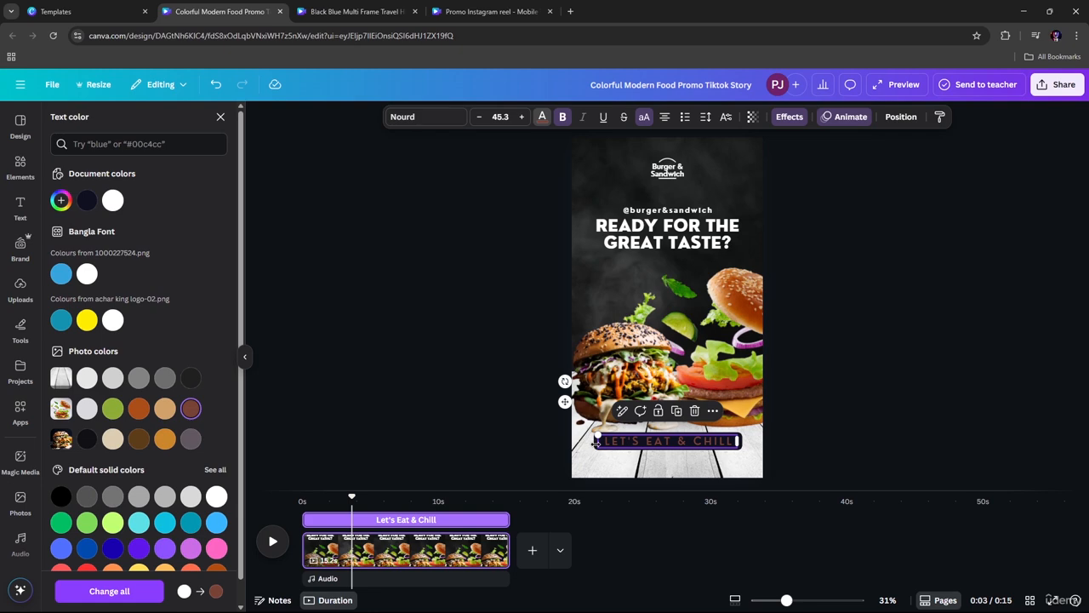
left_click(811, 442)
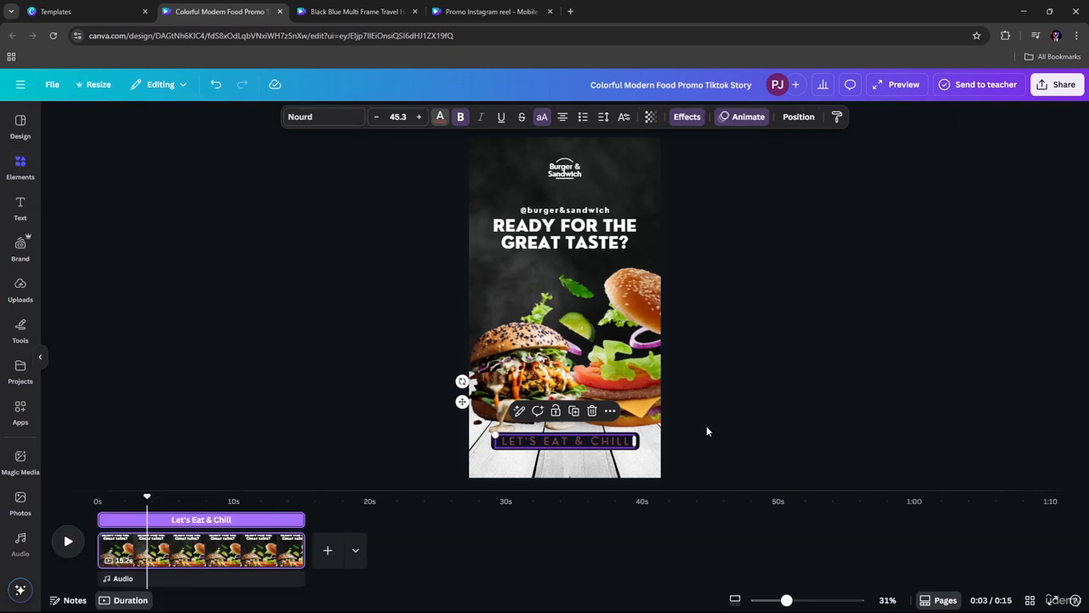
left_click(821, 443)
left_click(717, 446)
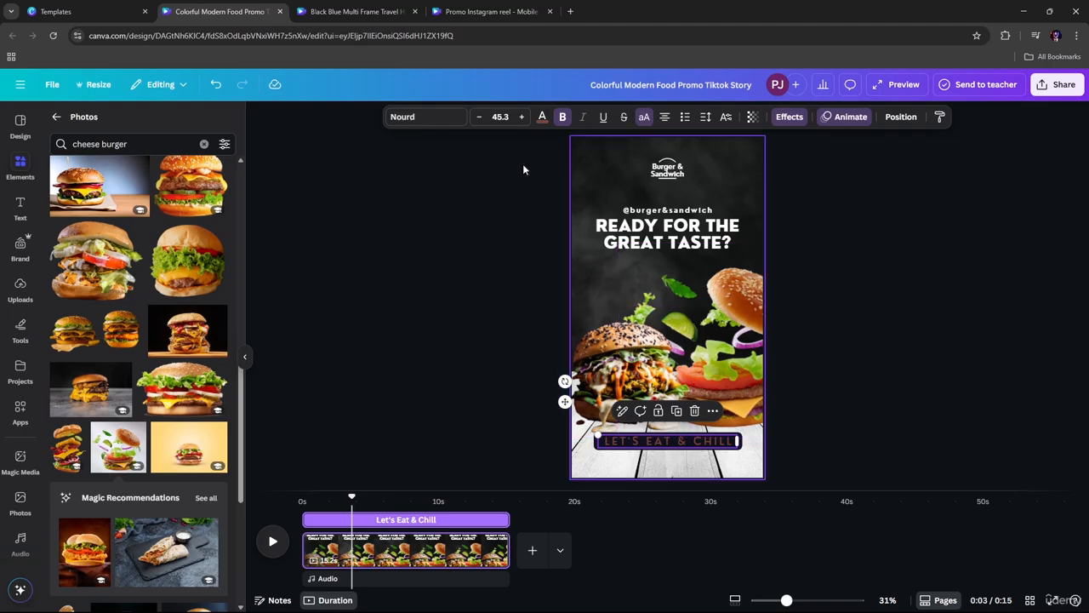
Search the elements library for "emoji" and browse the matching graphics for a pointing hand.
left_click(56, 116)
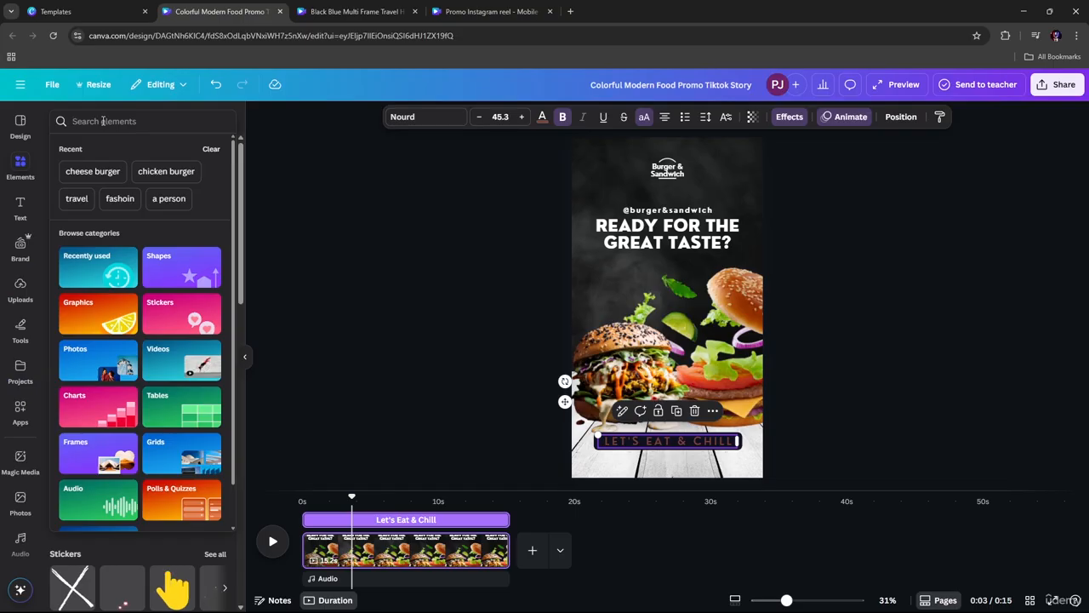
type("emoji")
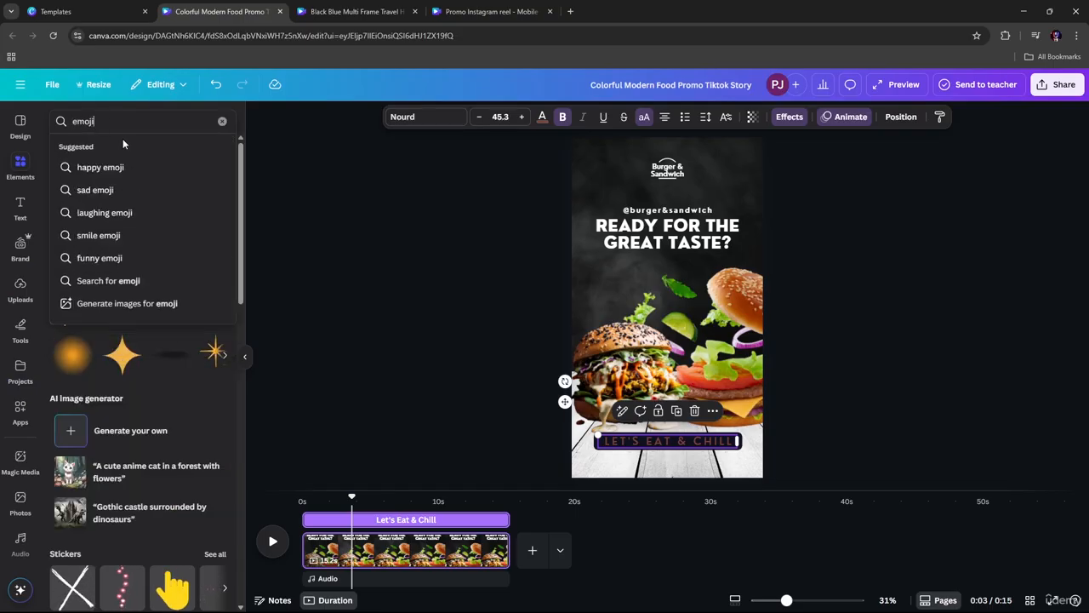
key("Return")
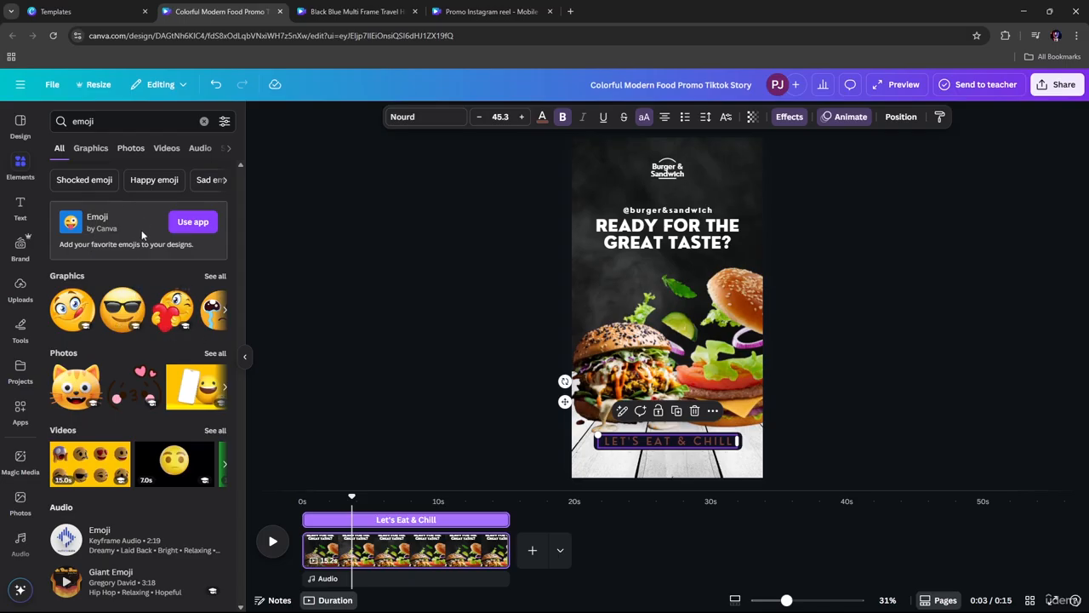
left_click(90, 148)
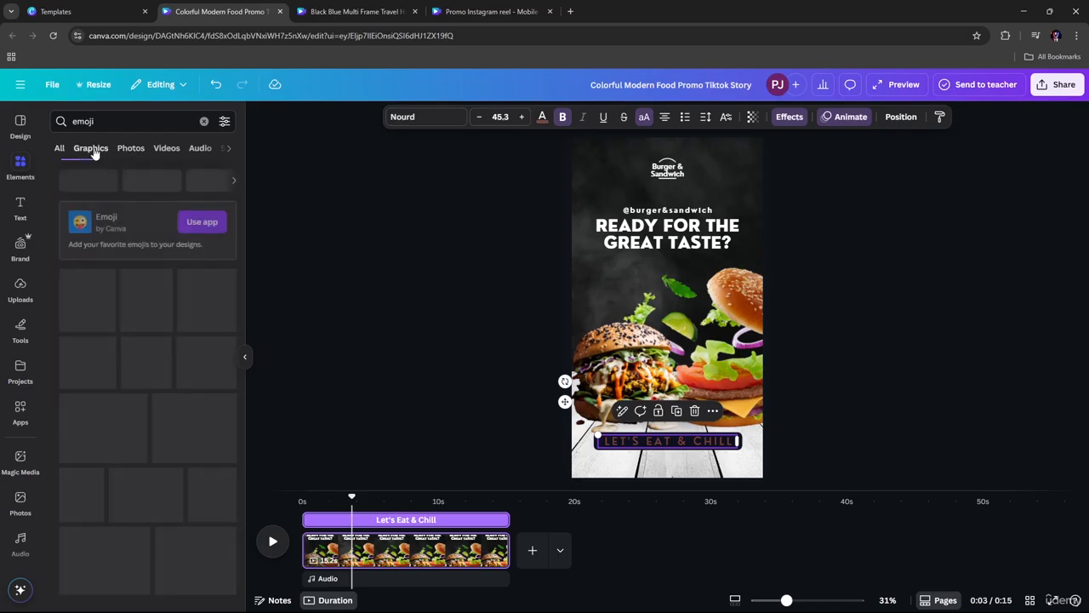
scroll(202, 385, "down", 3)
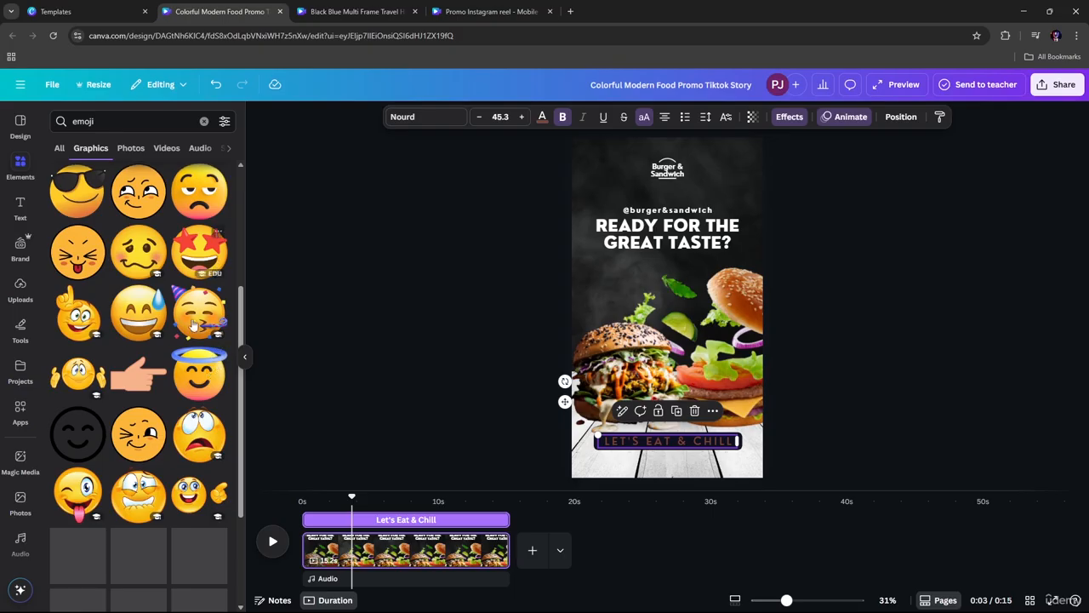
Add the pointing-hand emoji to the page, shrink it and place it just left of the "Let's Eat & Chill" banner.
left_click(145, 376)
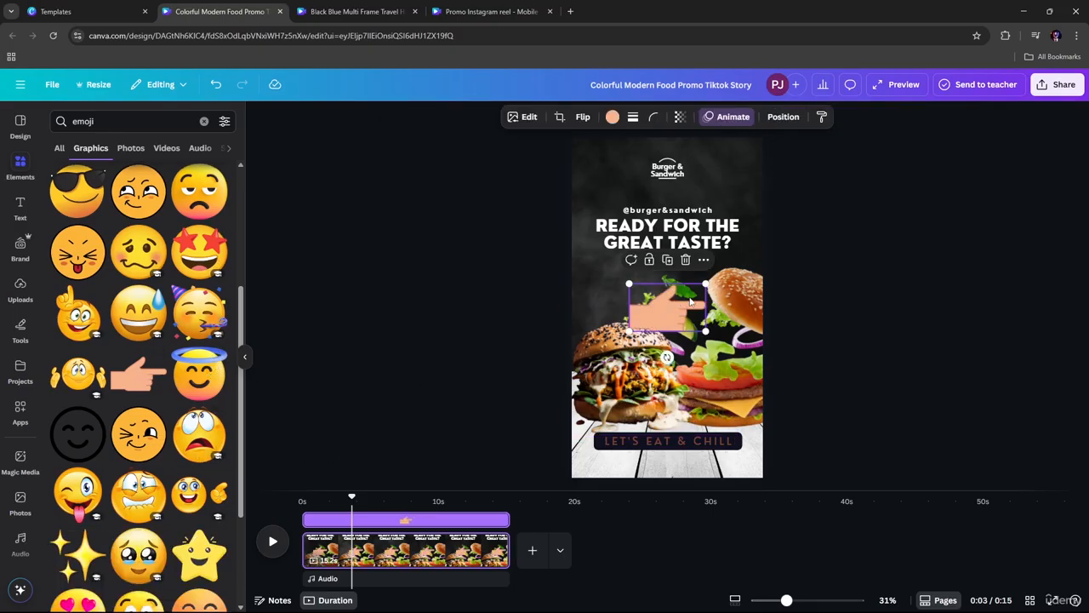
left_click_drag(706, 284, 582, 448)
left_click(891, 369)
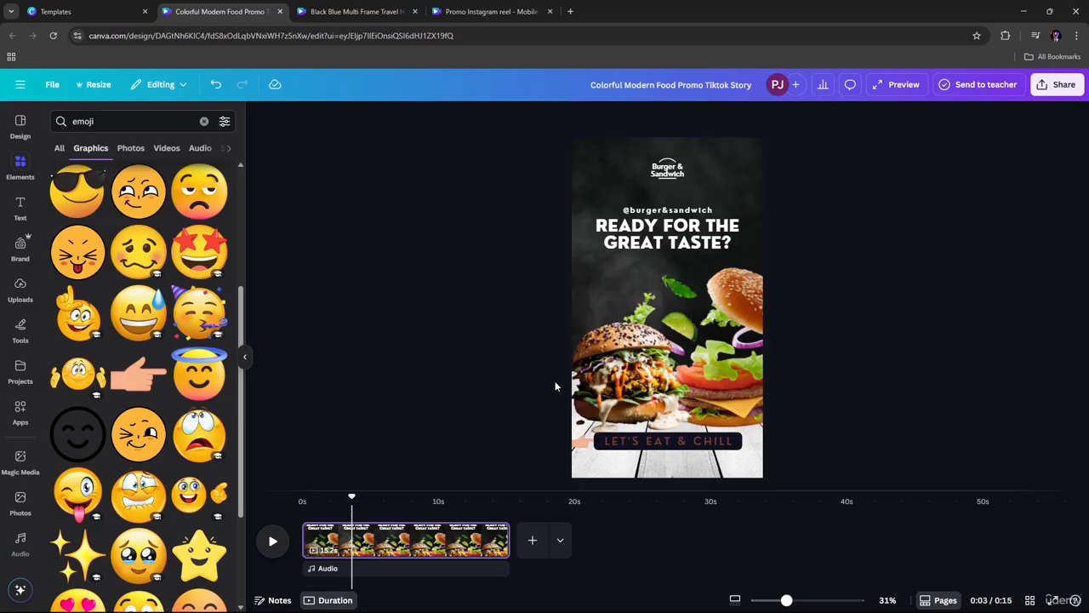
Play the burger promo from its start to review it with the pointing-hand emoji and recoloured banner text.
left_click(273, 541)
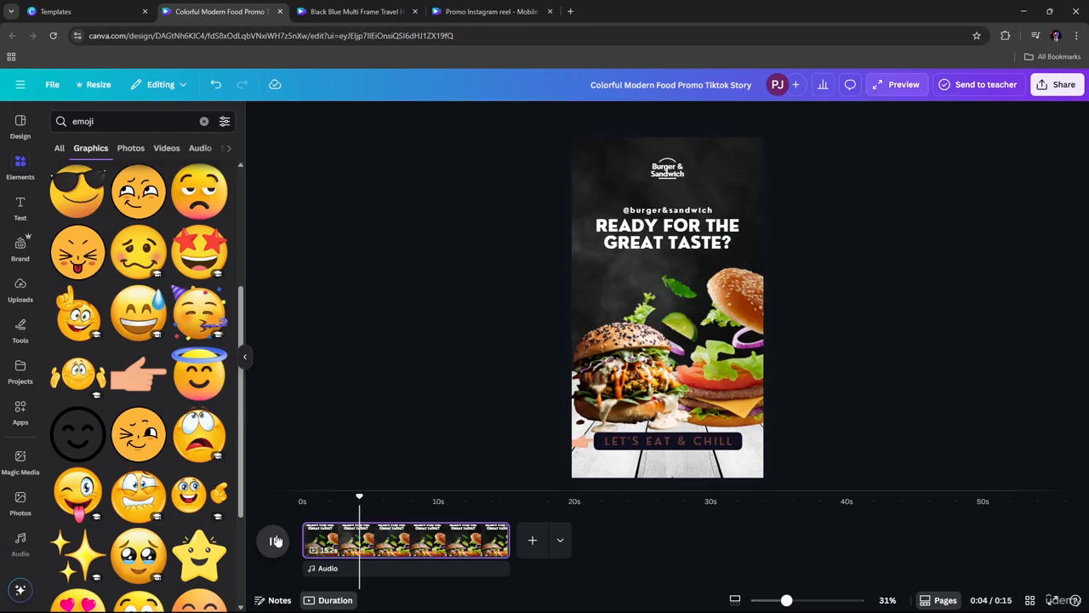
left_click_drag(382, 501, 297, 508)
left_click(273, 541)
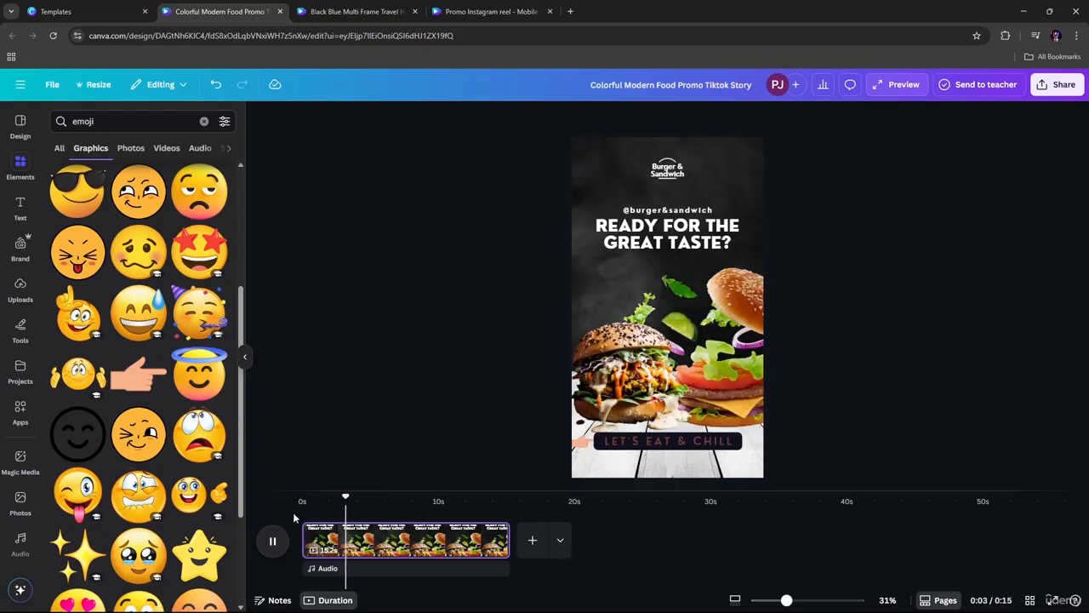
key("space")
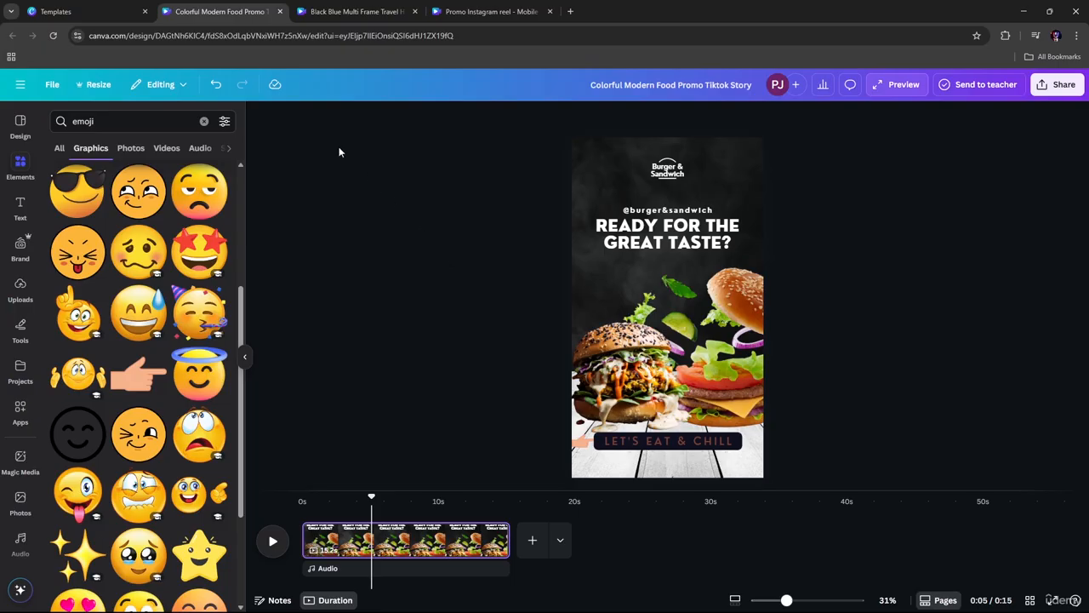
Switch to the Templates browser tab, close the burger template preview and return to the main templates page.
left_click(111, 14)
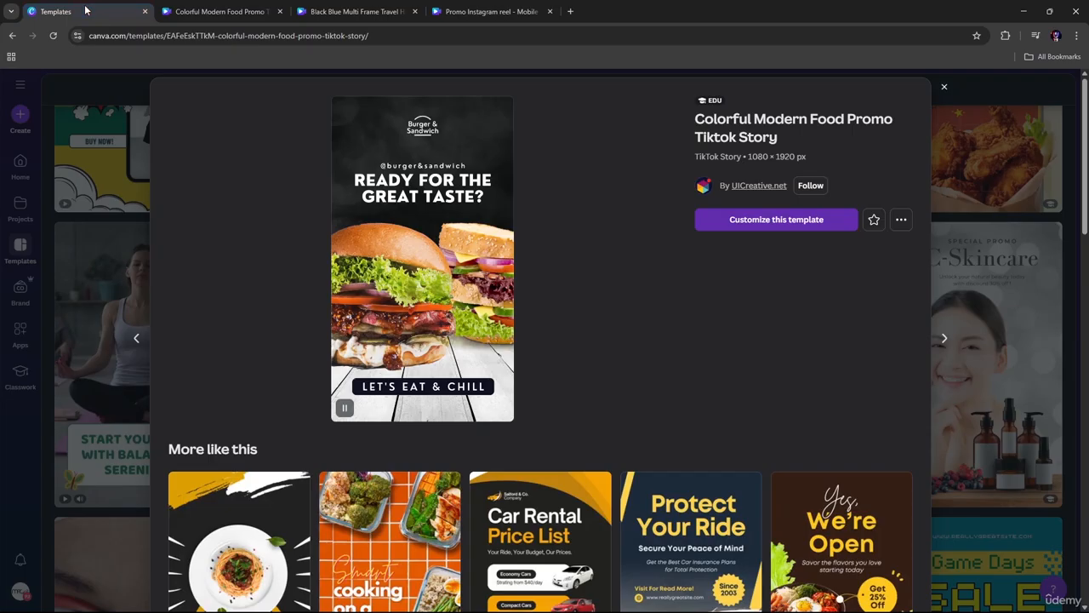
left_click(943, 88)
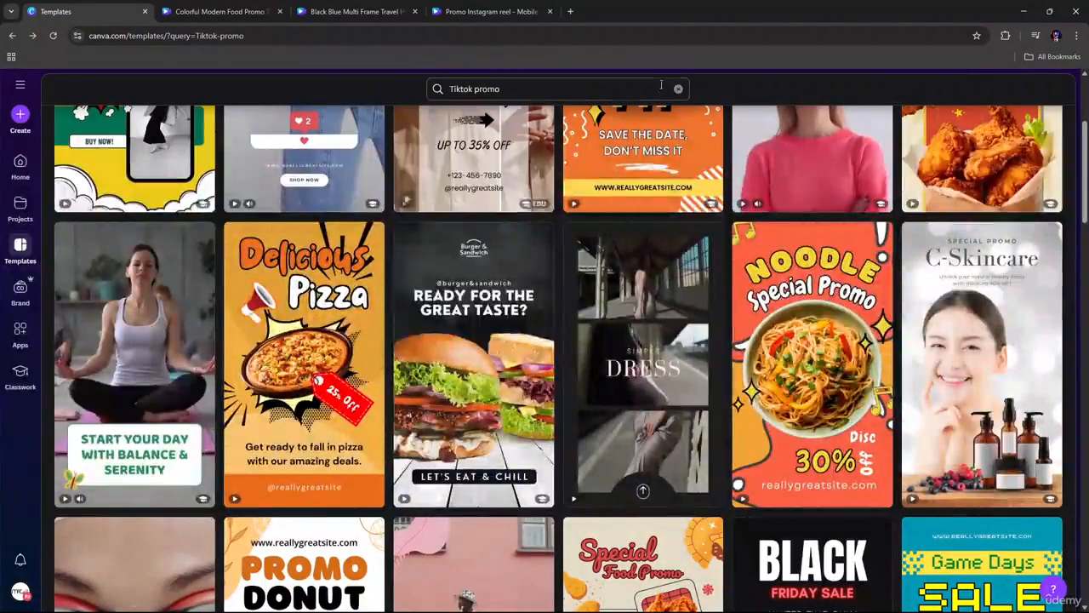
left_click(678, 89)
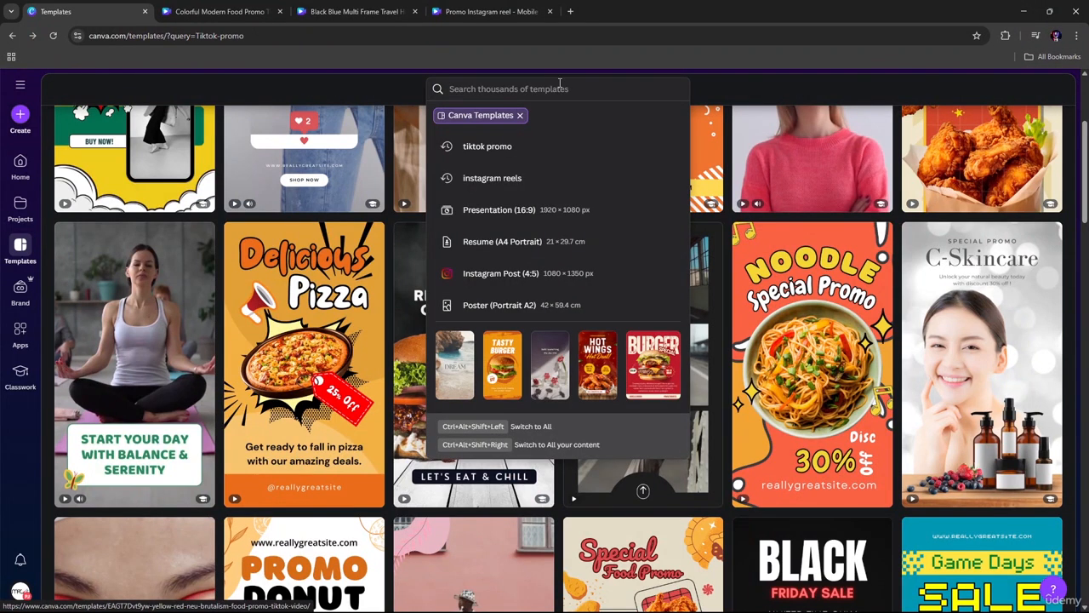
left_click(59, 85)
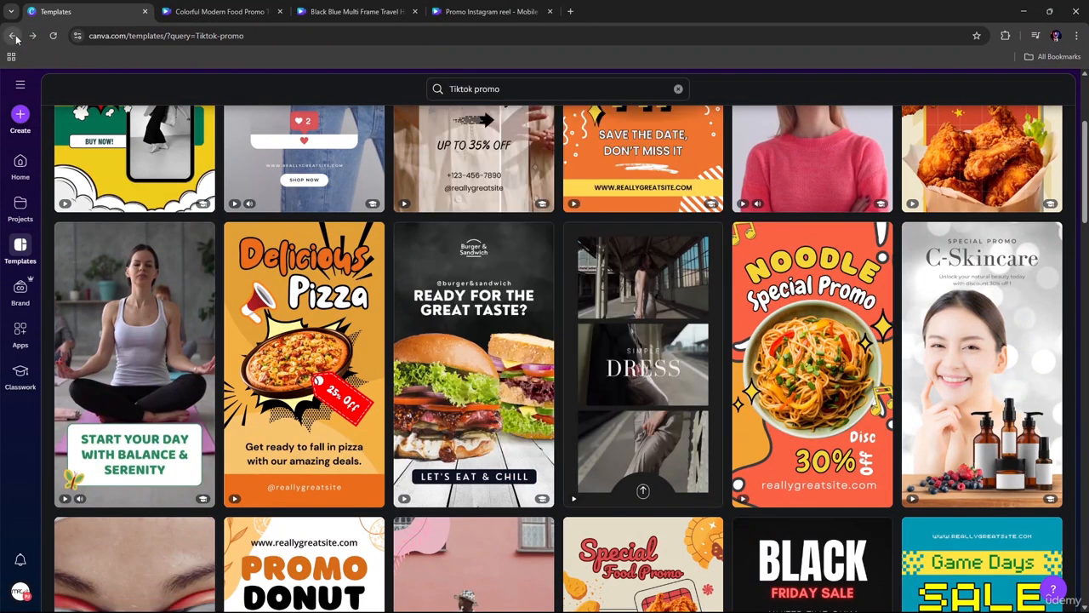
left_click(12, 35)
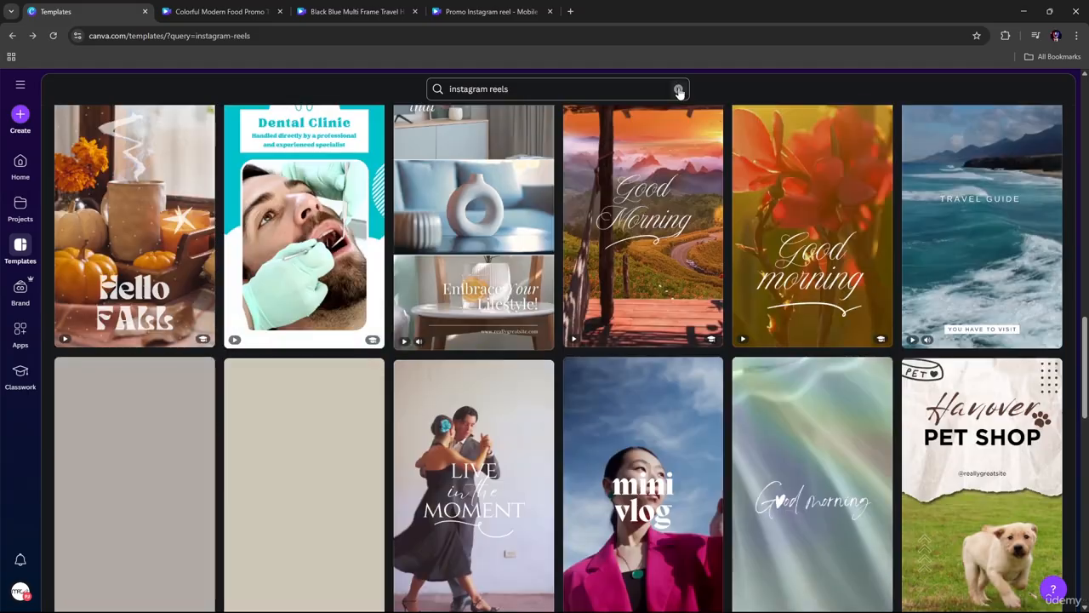
left_click(679, 89)
left_click(12, 35)
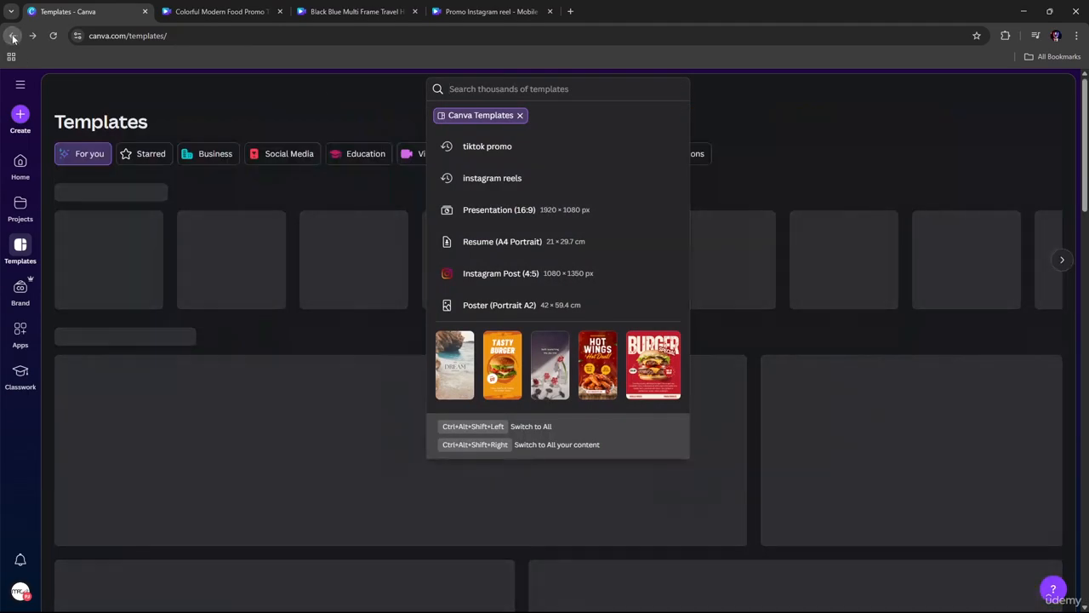
left_click(781, 119)
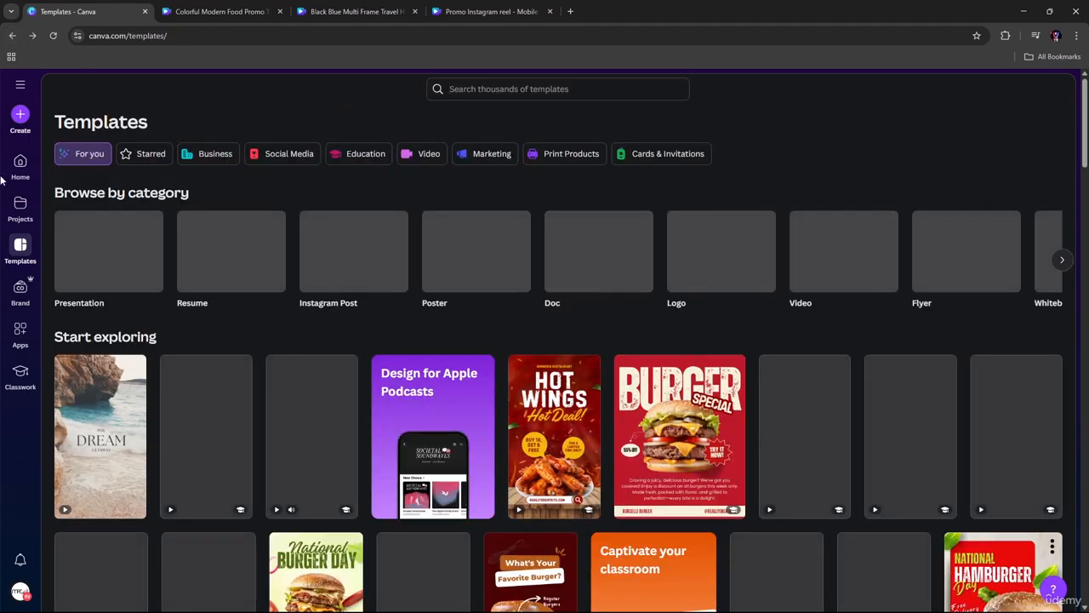
left_click(22, 249)
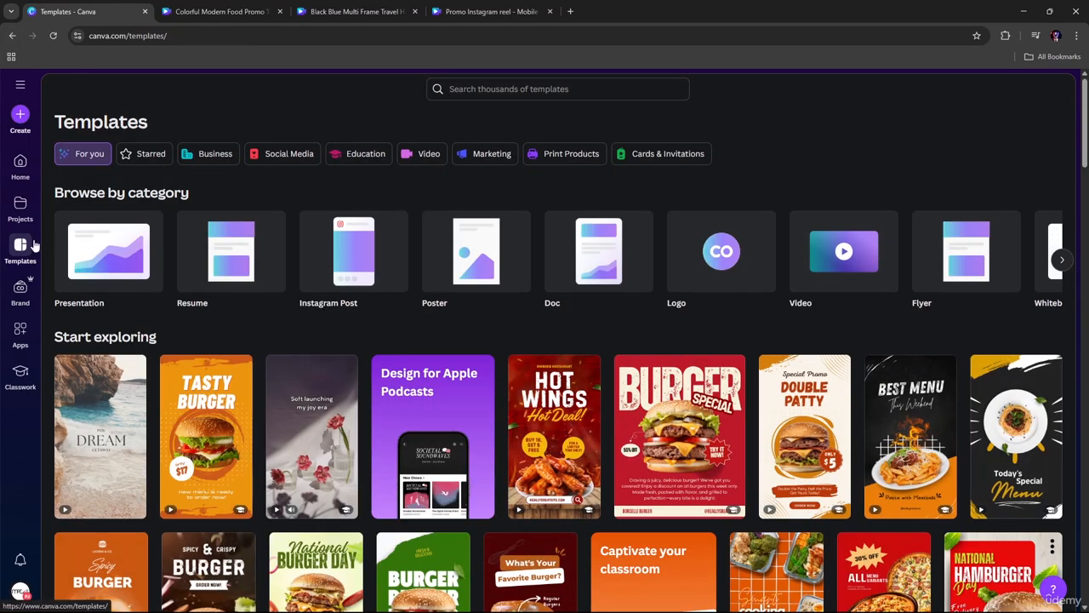
Search the templates for "youtube shot intro".
left_click(453, 91)
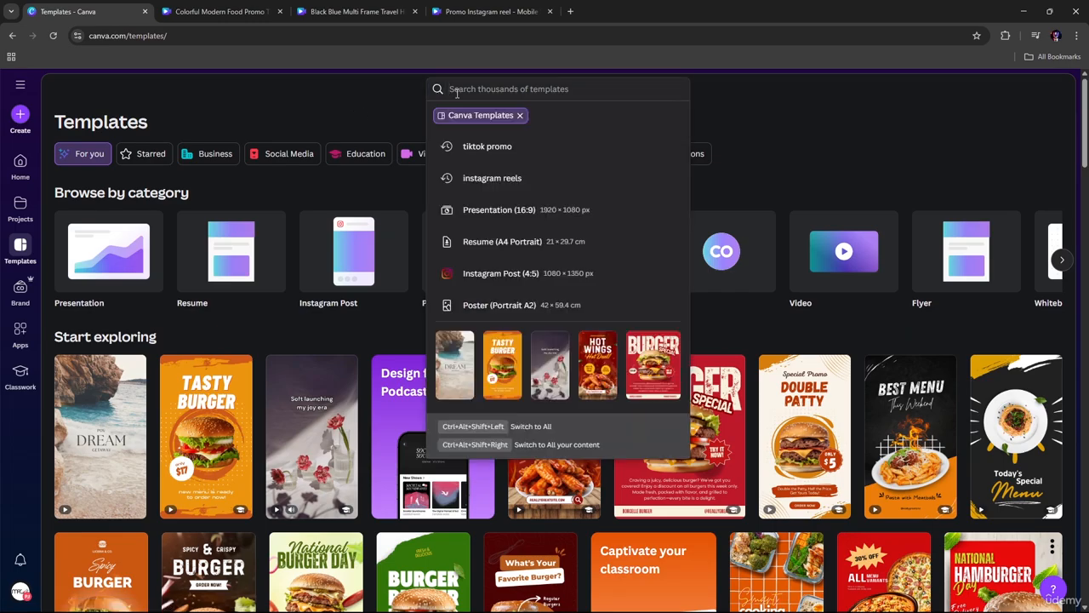
type("ye")
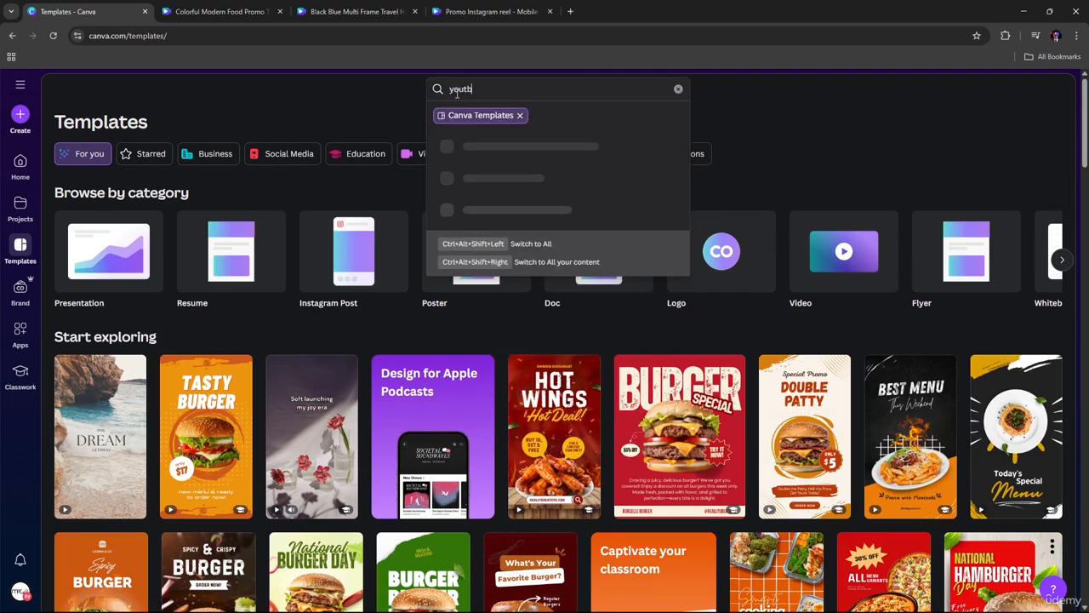
type("utube sh")
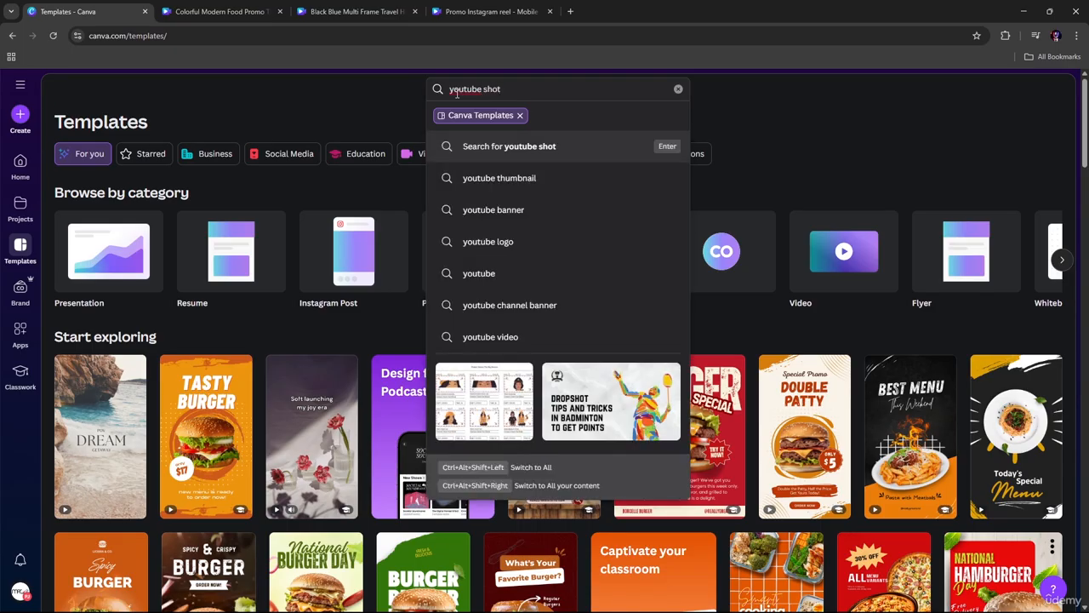
type("ot")
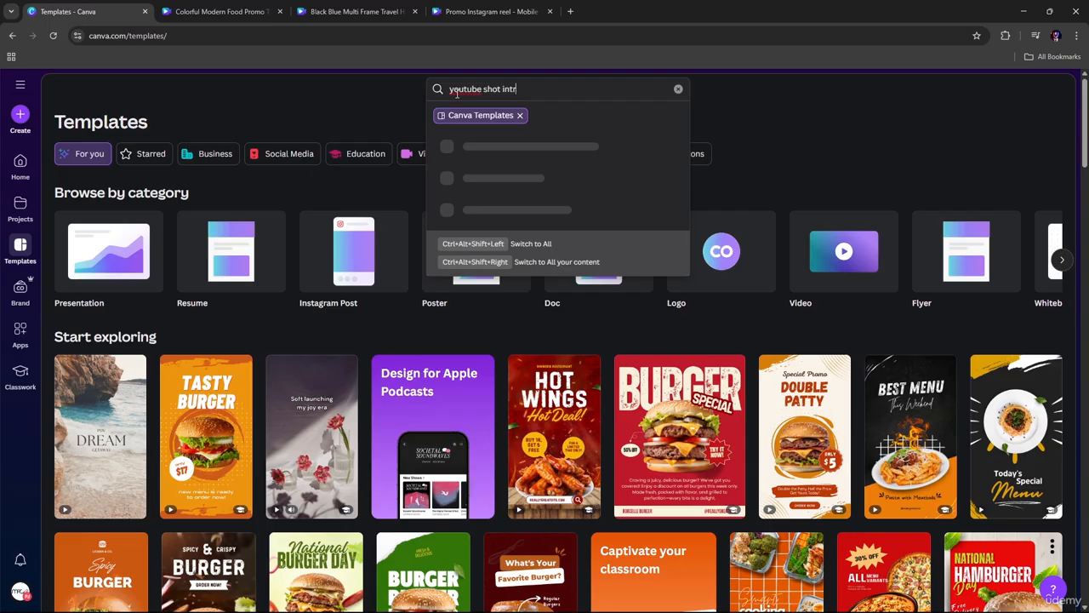
key("Return")
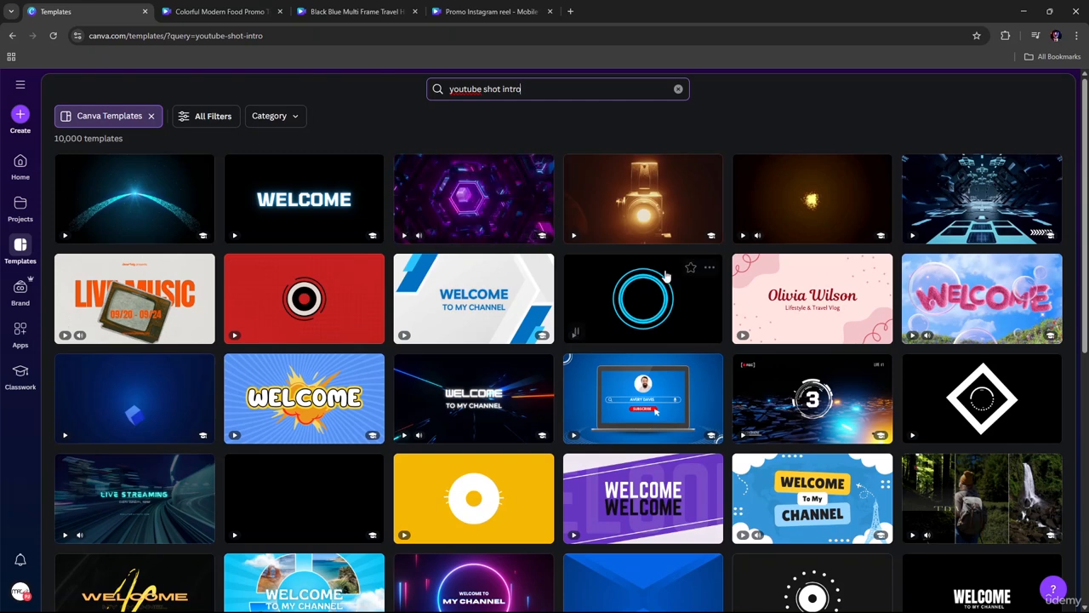
Examine the YouTube intro templates in the results, previewing the Black Modern Travel and the Blue and Orange Modern Technology intros.
scroll(689, 264, "down", 1)
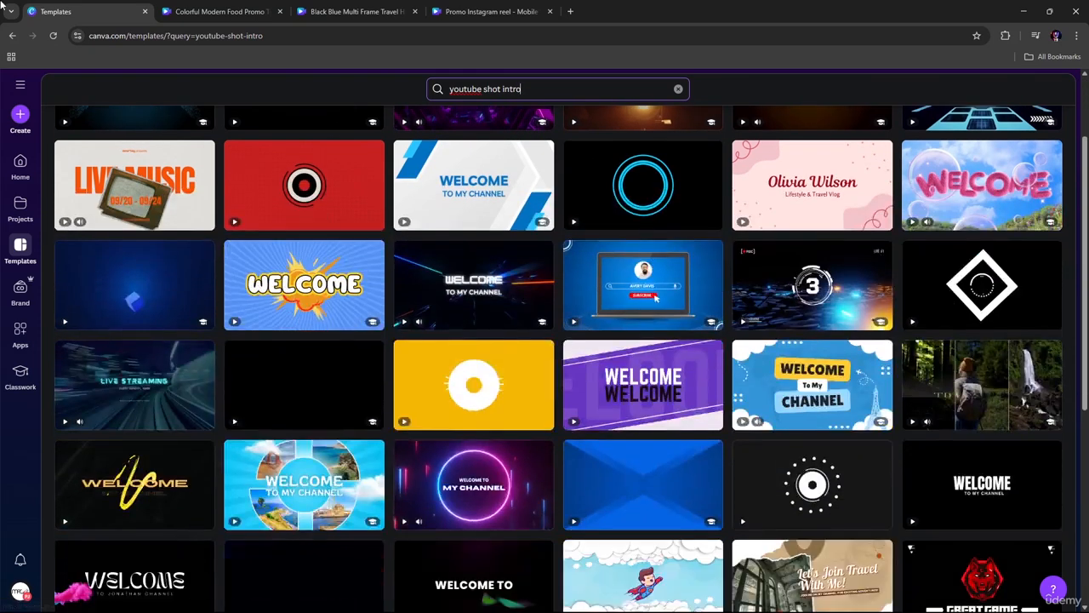
scroll(451, 425, "down", 1)
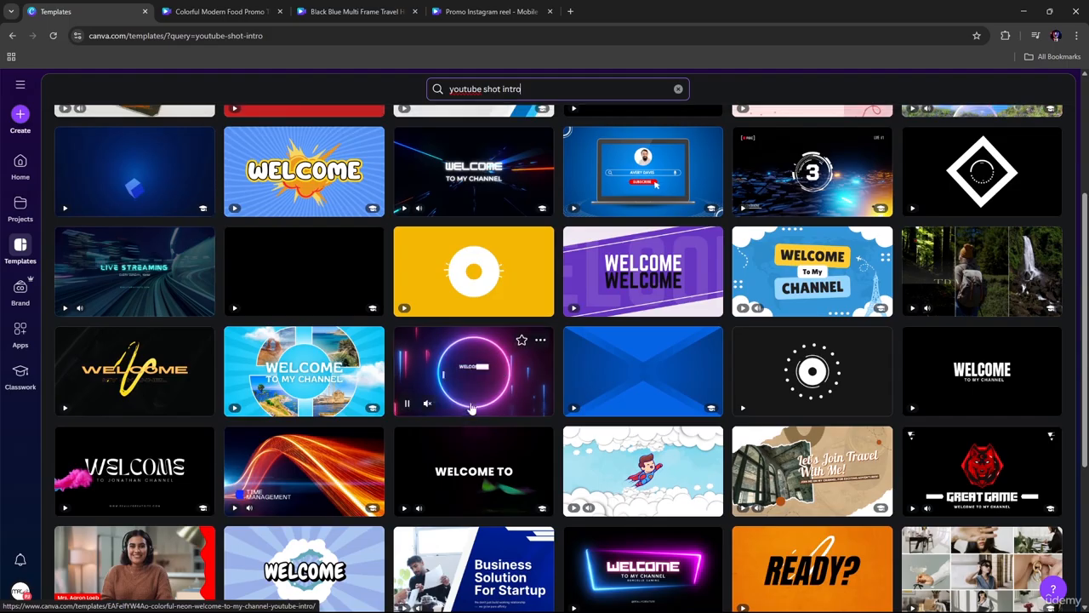
scroll(473, 400, "down", 2)
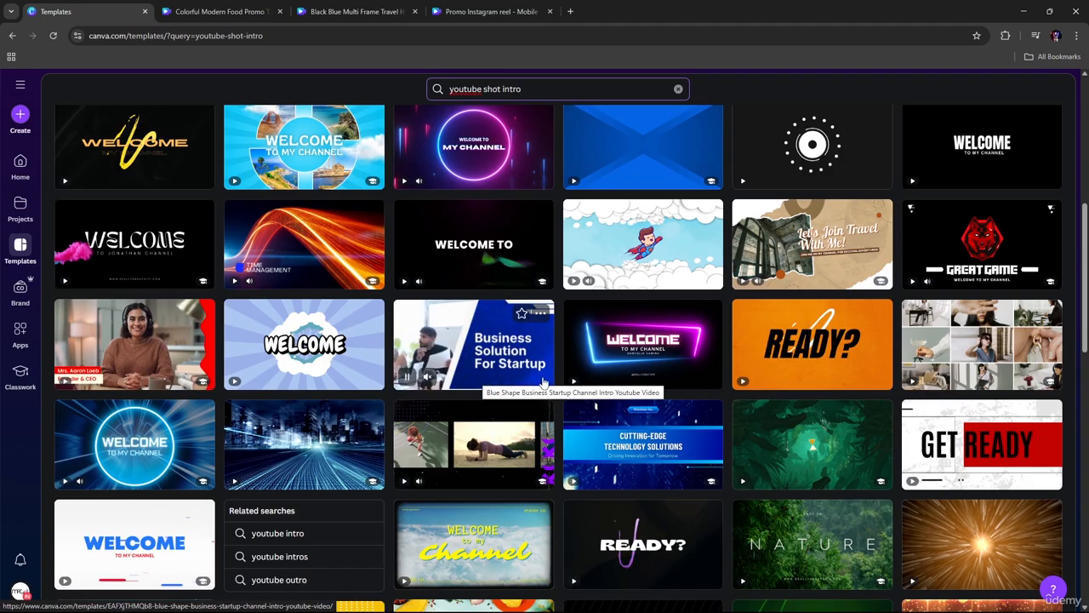
scroll(542, 383, "down", 1)
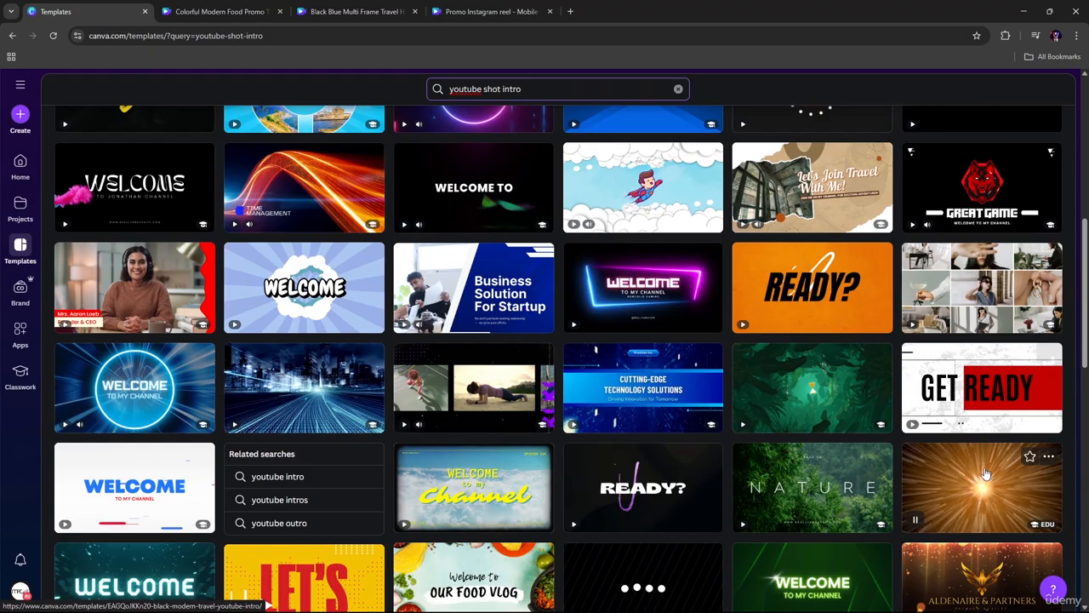
mouse_move(986, 470)
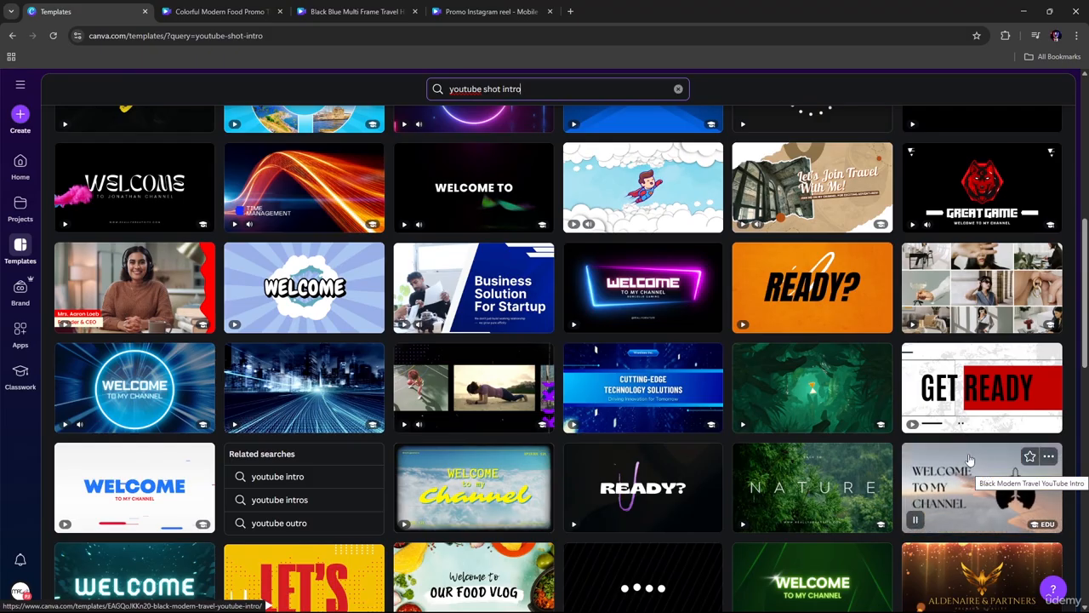
scroll(674, 270, "up", 4)
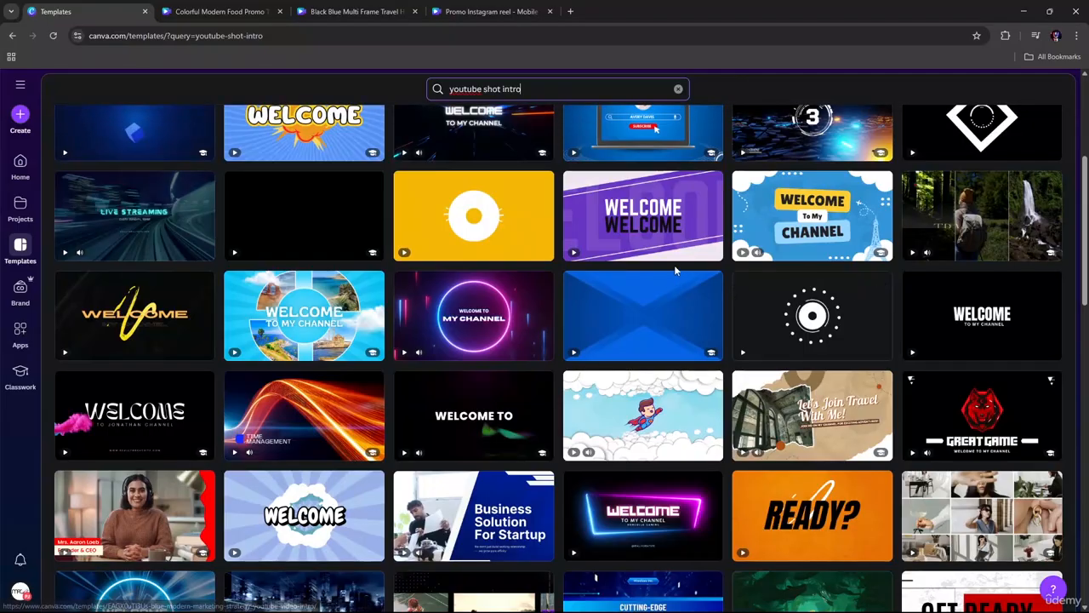
scroll(674, 270, "up", 2)
mouse_move(811, 232)
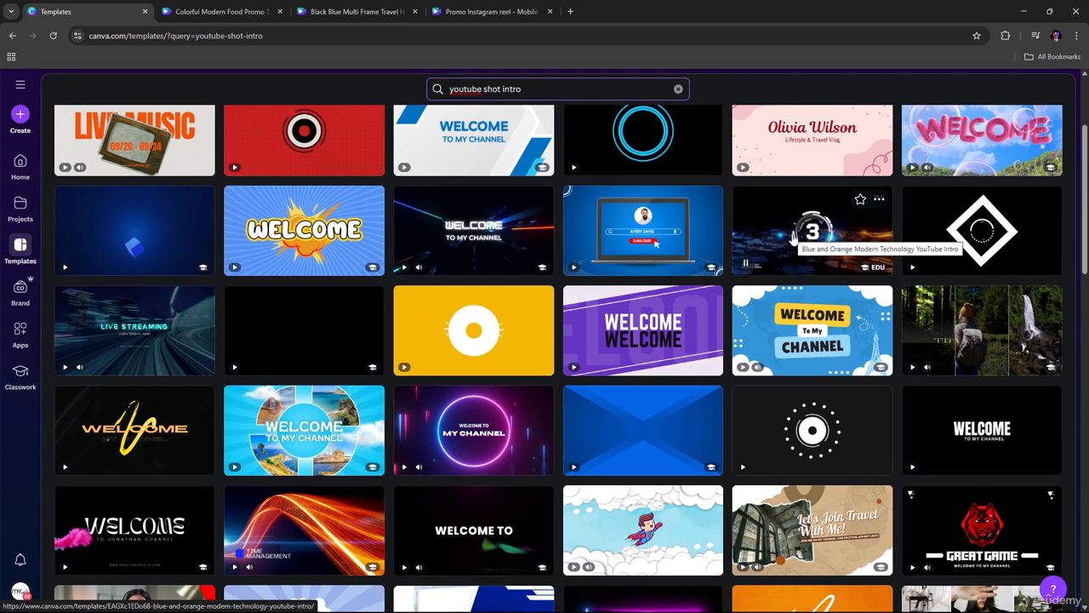
scroll(793, 230, "up", 2)
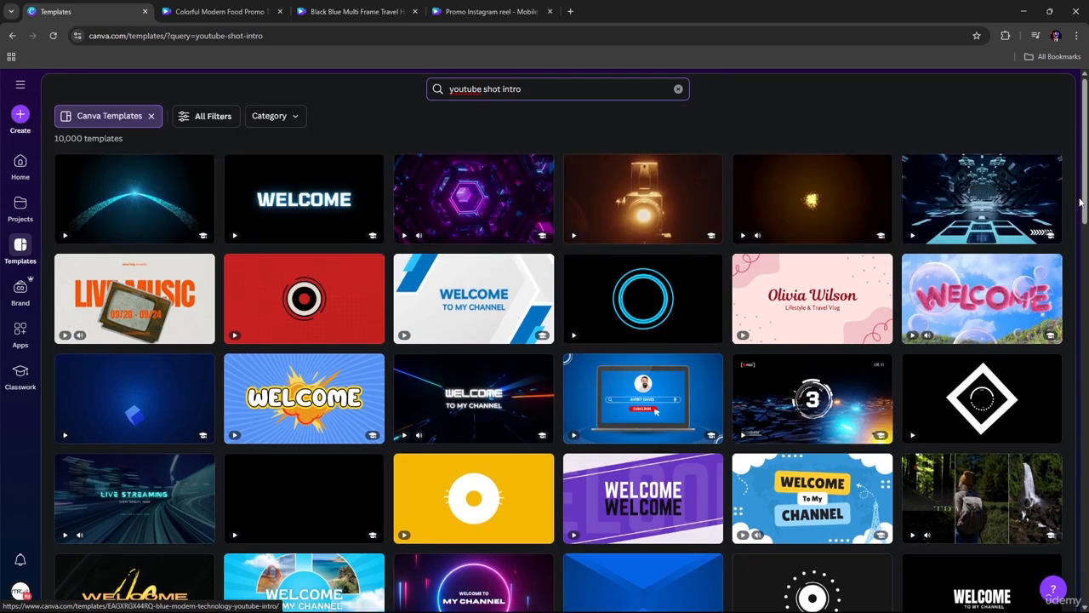
From the suggestions under "Blue Modern Technology YouTube Intro", open the "Black and White Old Movie Silent Film Cinema Projector Video" template for customizing.
left_click(997, 196)
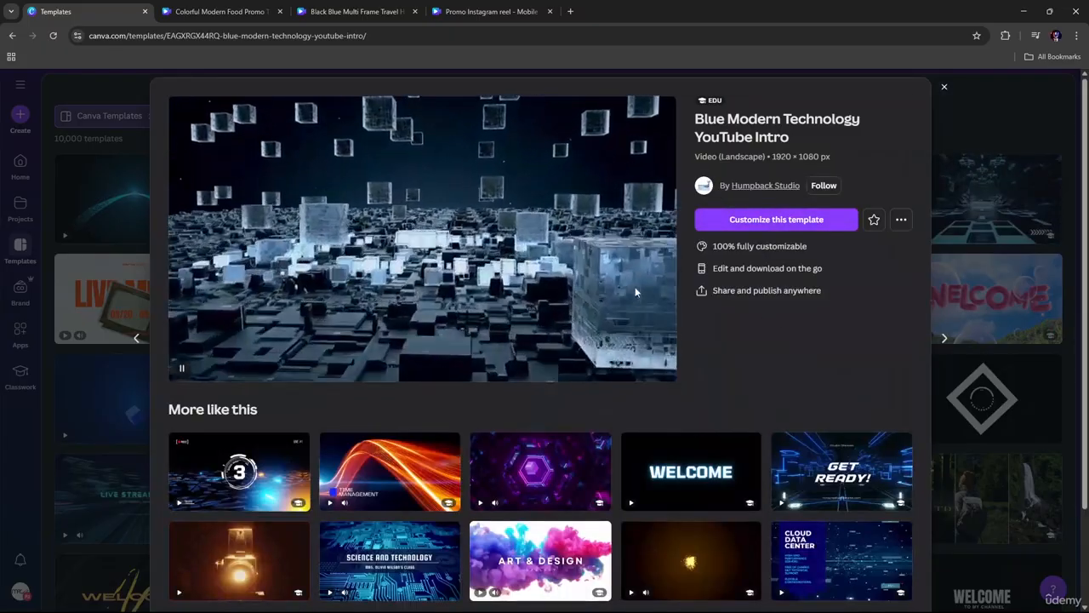
scroll(808, 315, "down", 3)
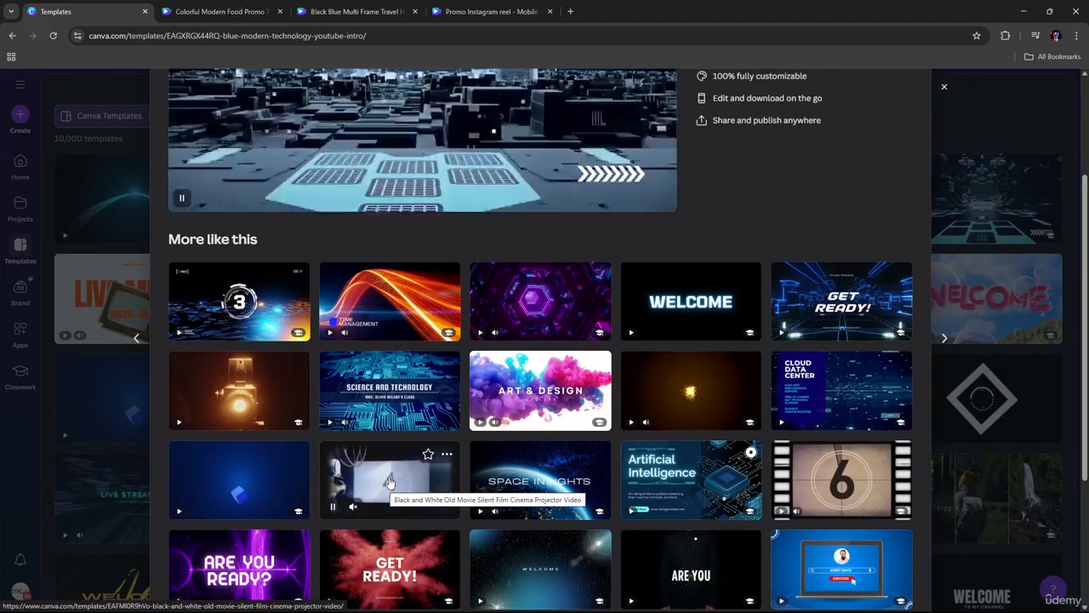
left_click(387, 490)
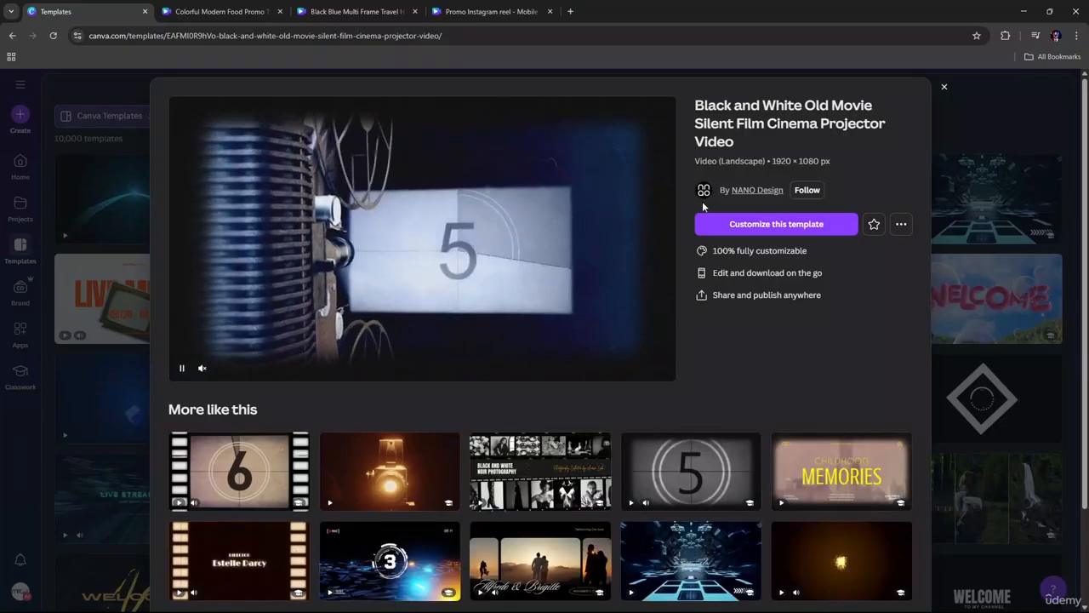
left_click(776, 225)
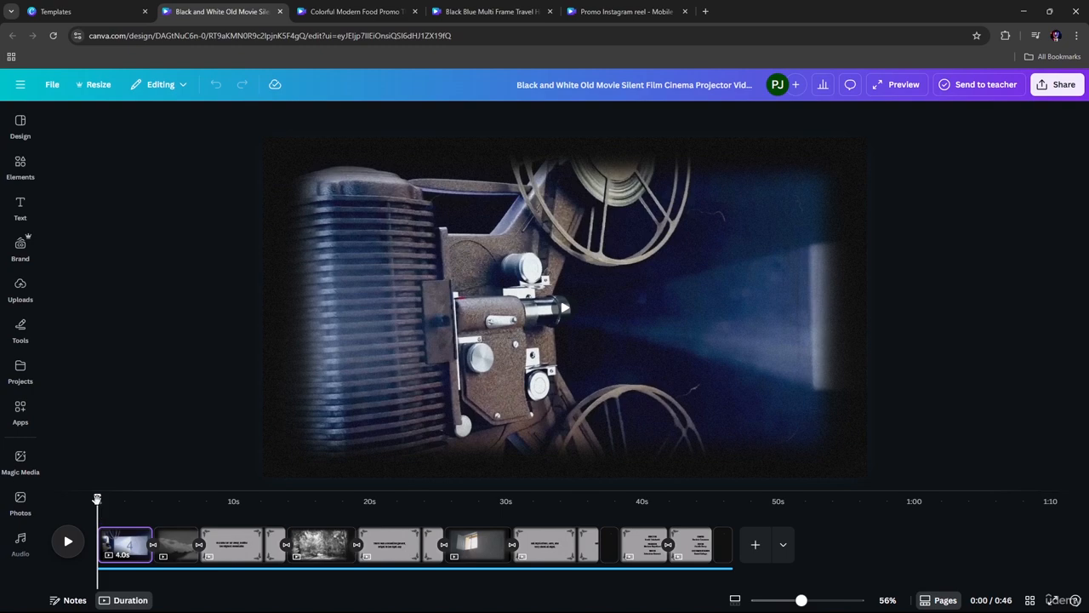
Scrub through the video timeline to preview the template's opening and title scenes.
left_click_drag(97, 500, 418, 504)
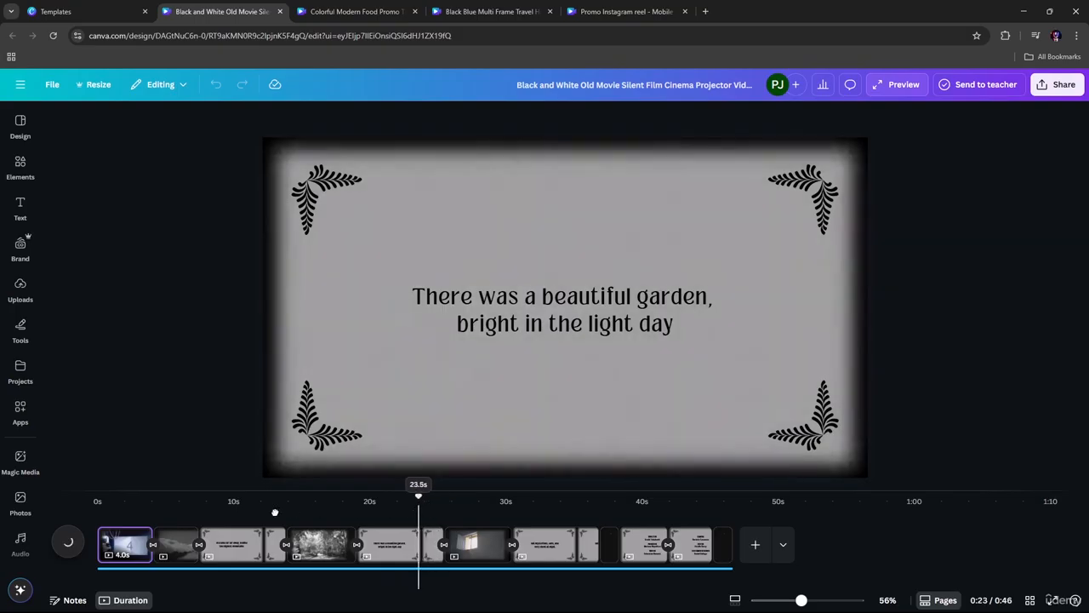
left_click_drag(136, 508, 99, 509)
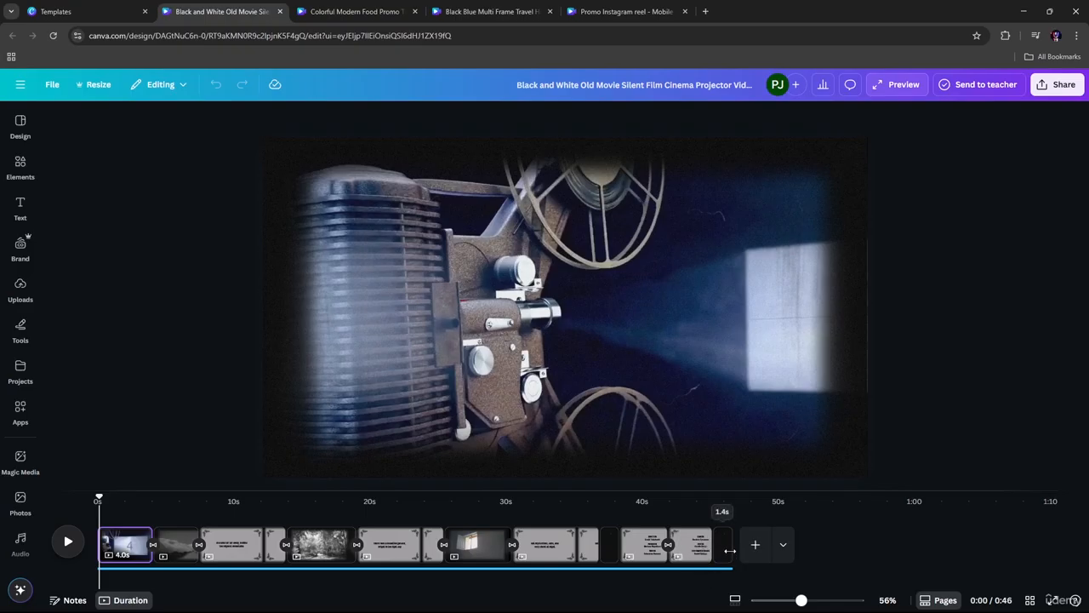
left_click(571, 334)
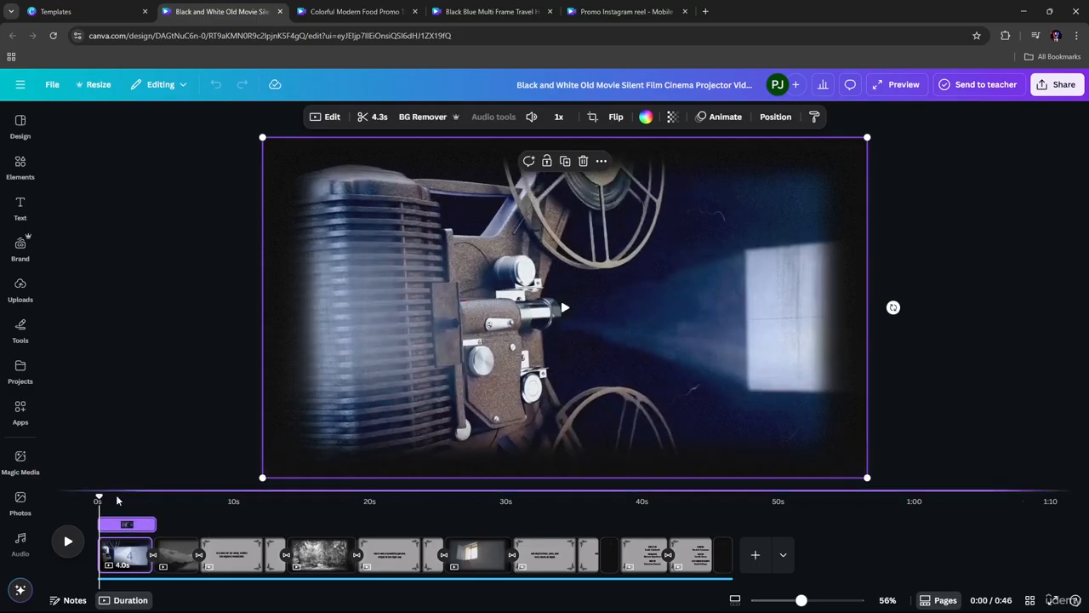
left_click_drag(99, 497, 228, 509)
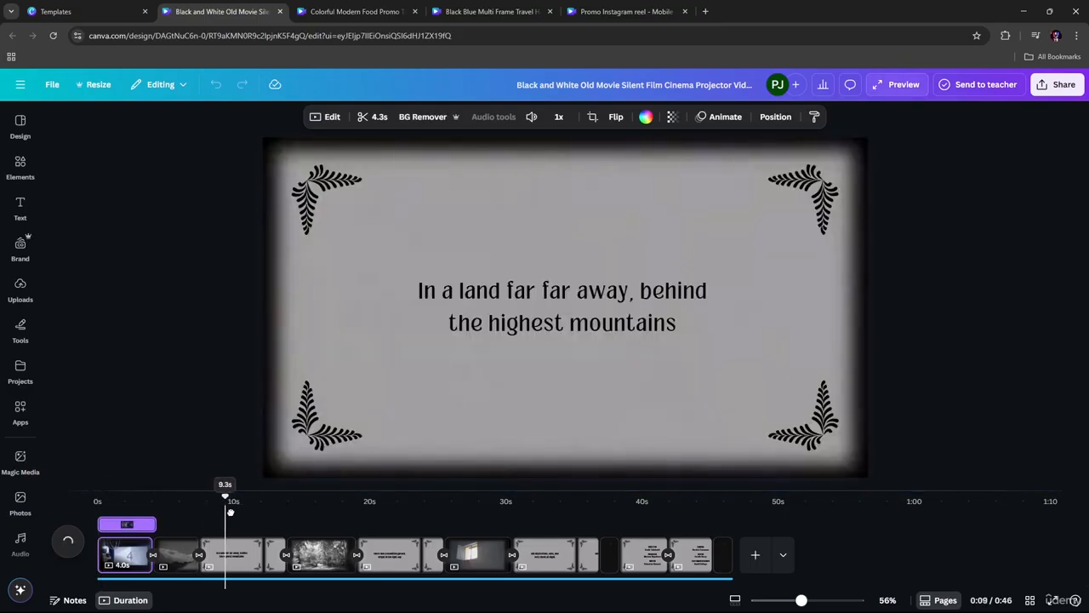
Move the text "In a land far far away, behind the highest mountains" slightly upward on its title page.
left_click(272, 537)
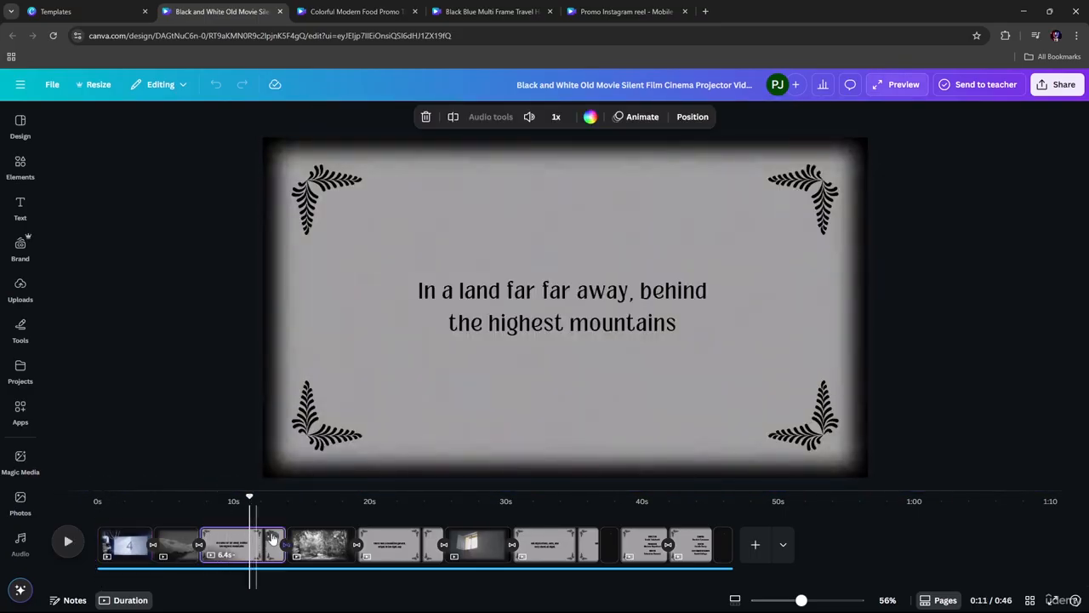
left_click(628, 302)
mouse_move(604, 295)
left_mouse_down()
mouse_move(602, 270)
mouse_move(605, 290)
left_mouse_up()
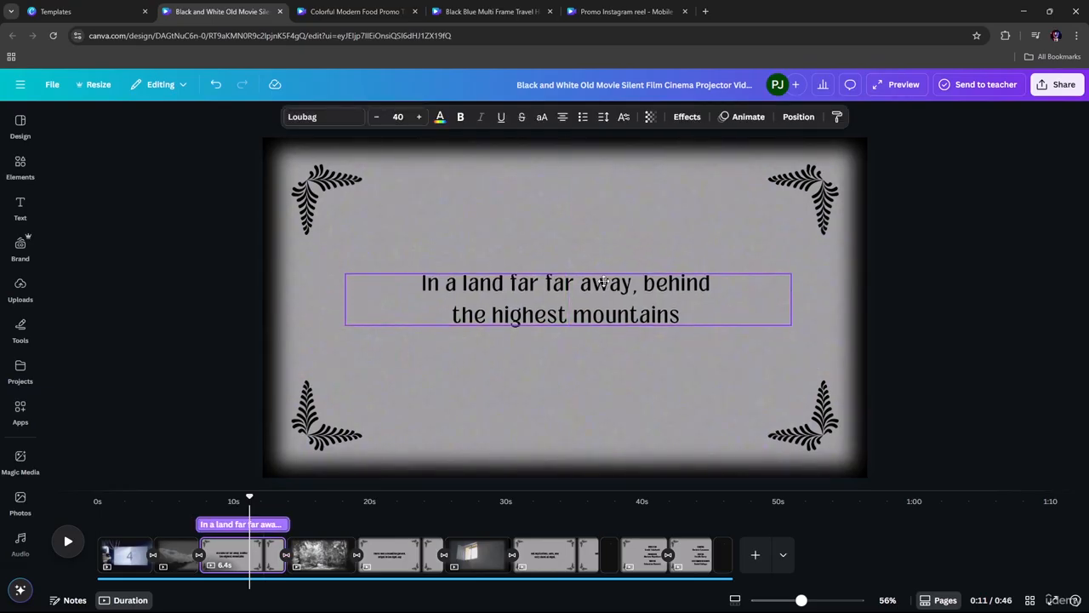
left_click(297, 285)
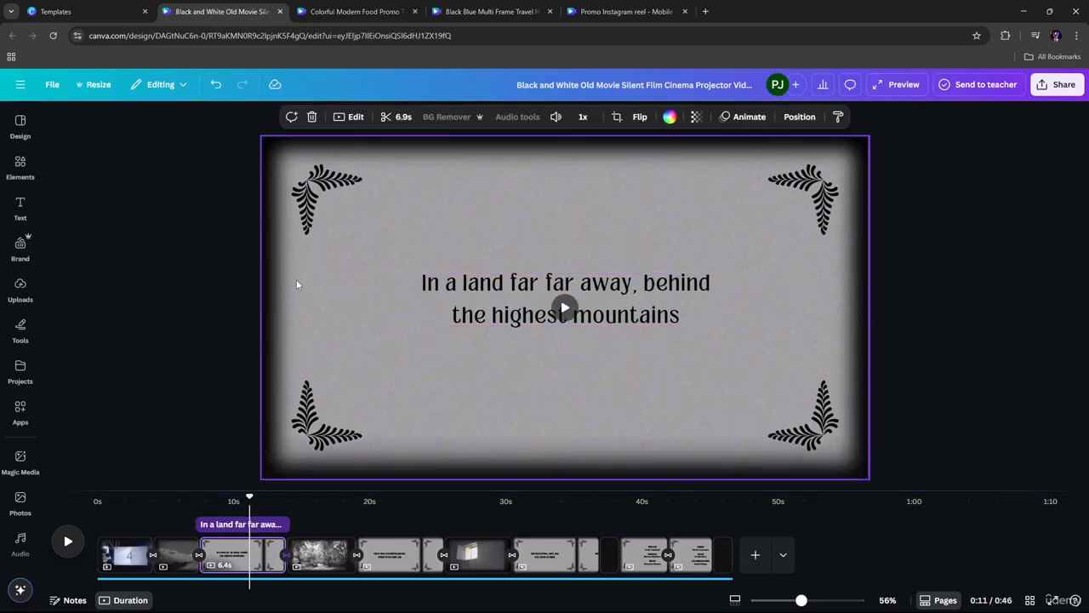
left_click_drag(297, 278, 345, 278)
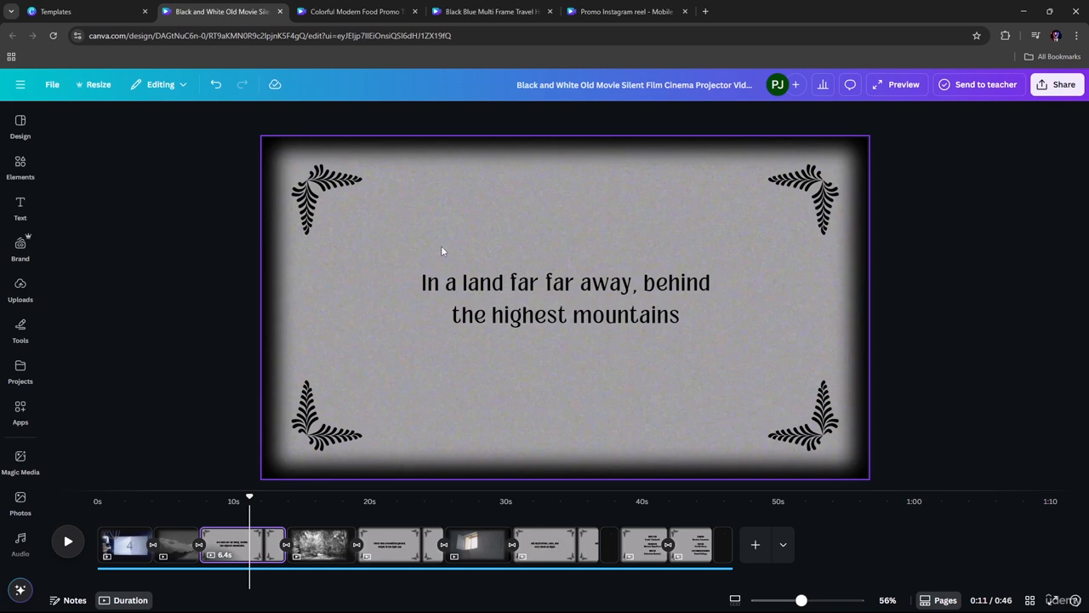
Select the forest path page in the timeline and open the search in the video elements.
left_click(323, 549)
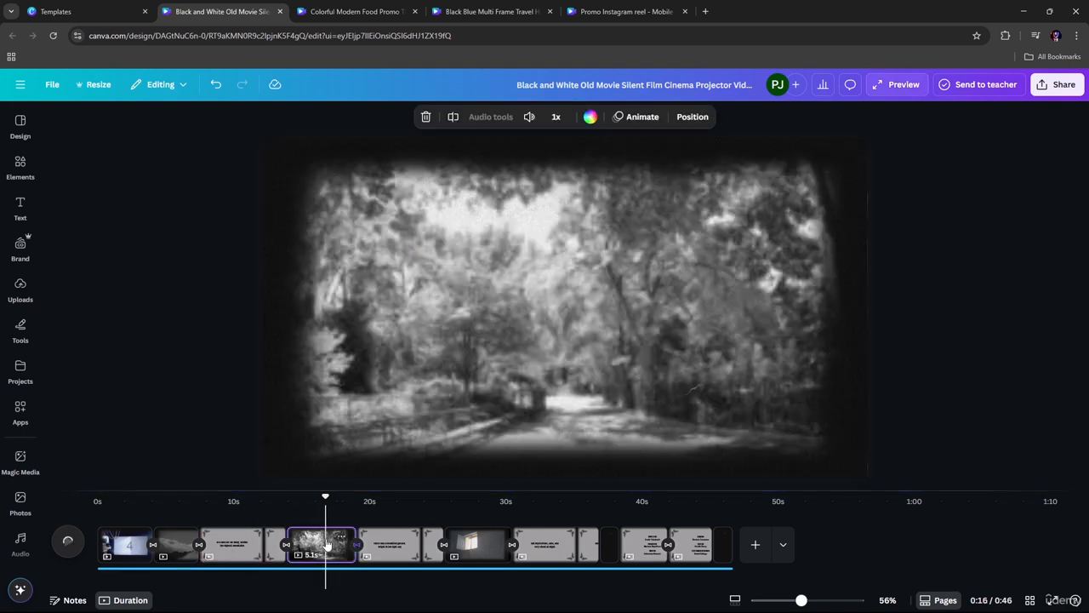
left_click(29, 180)
left_click(203, 121)
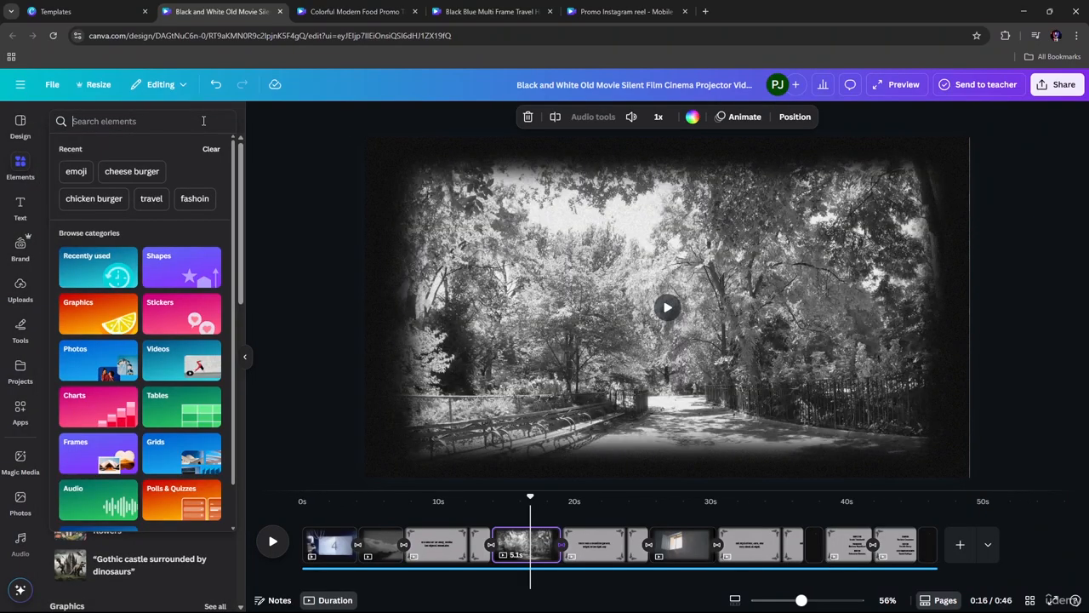
left_click(154, 354)
left_click(132, 143)
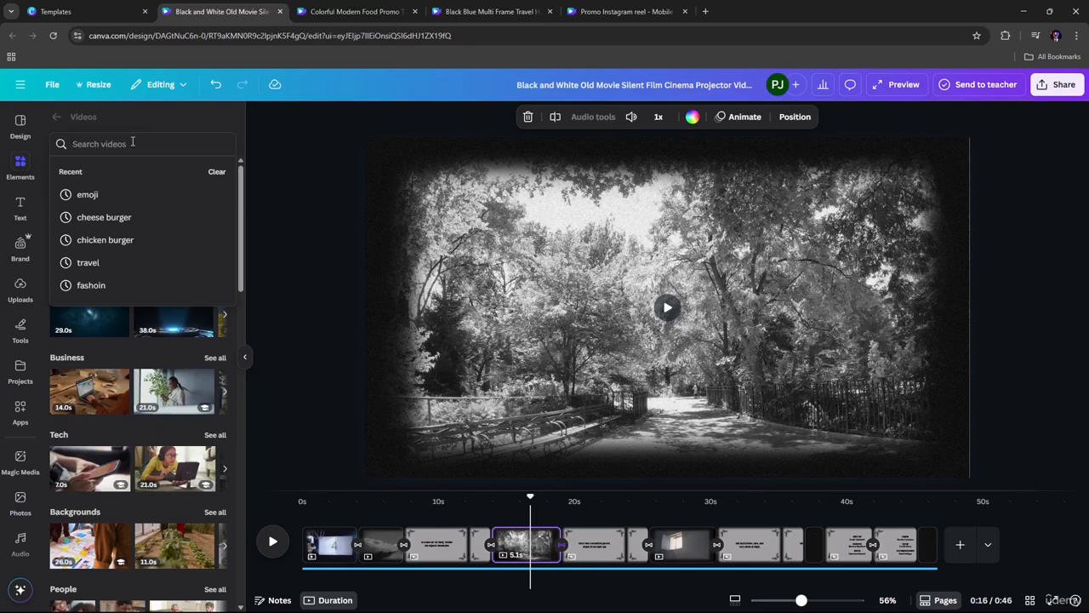
Search the video elements for "ventage v".
type("vi")
key("BackSpace")
key("BackSpace")
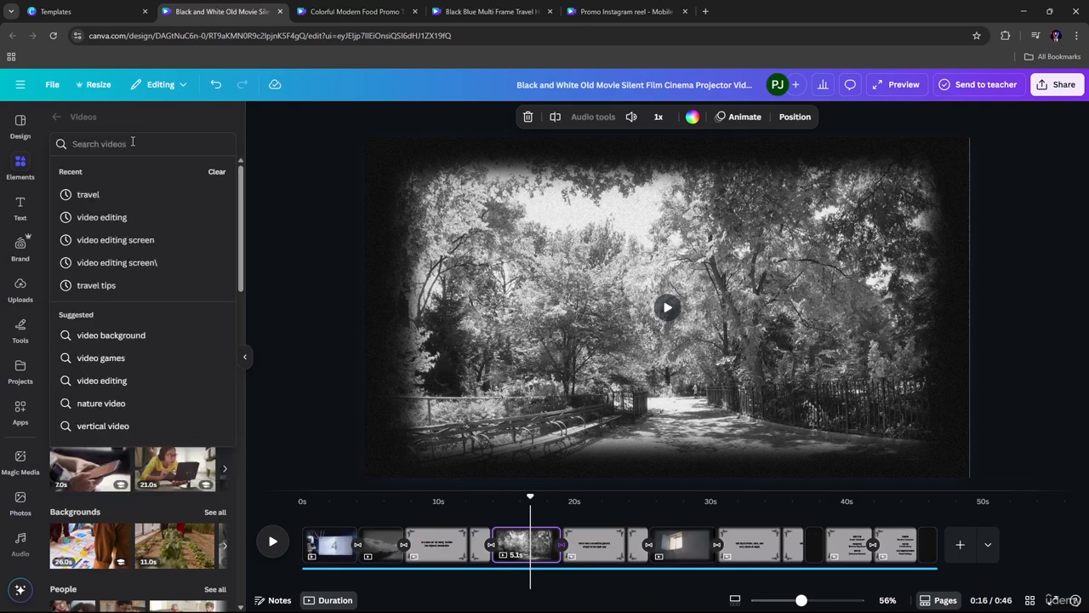
type("f")
key("BackSpace")
type("vent")
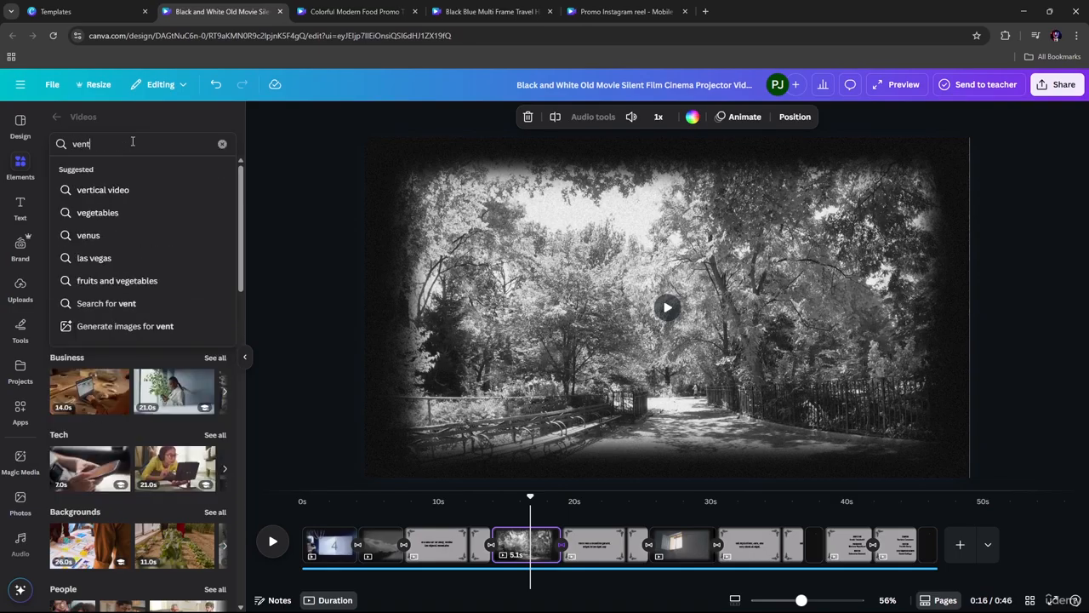
type("an")
key("BackSpace")
type("g")
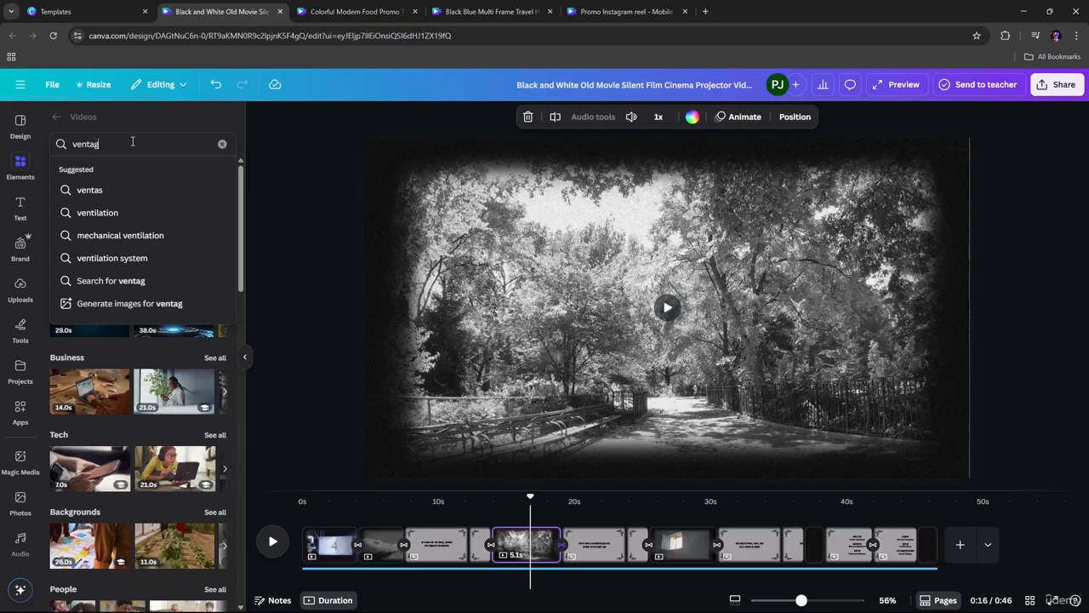
type("e")
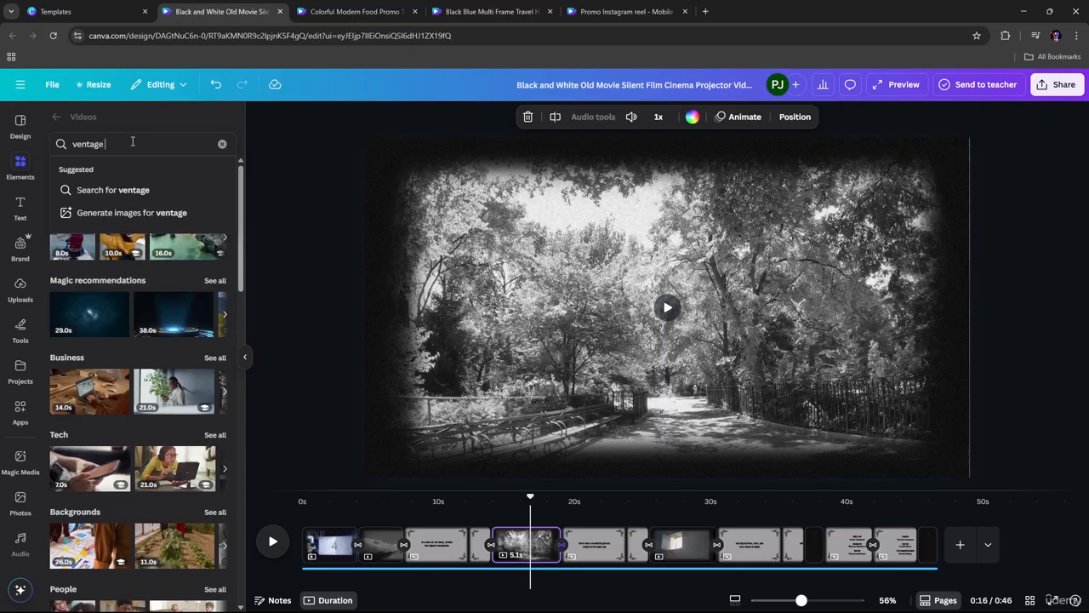
type(" vid")
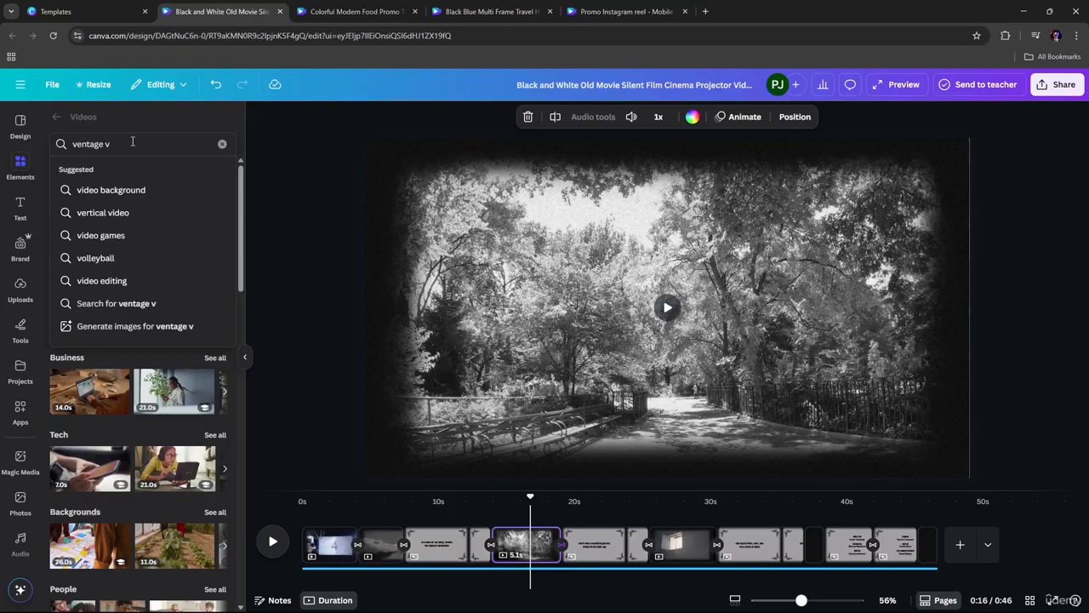
key("Return")
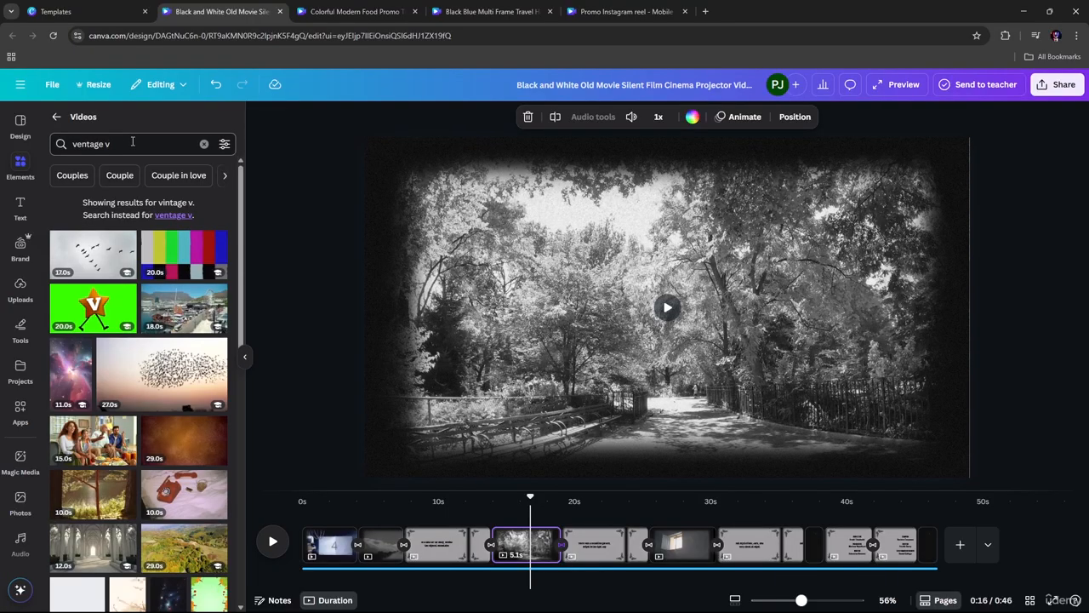
Repeat the "ventage v" search and add the video of the white arched cathedral corridor to the forest page.
left_click(132, 143)
key("BackSpace")
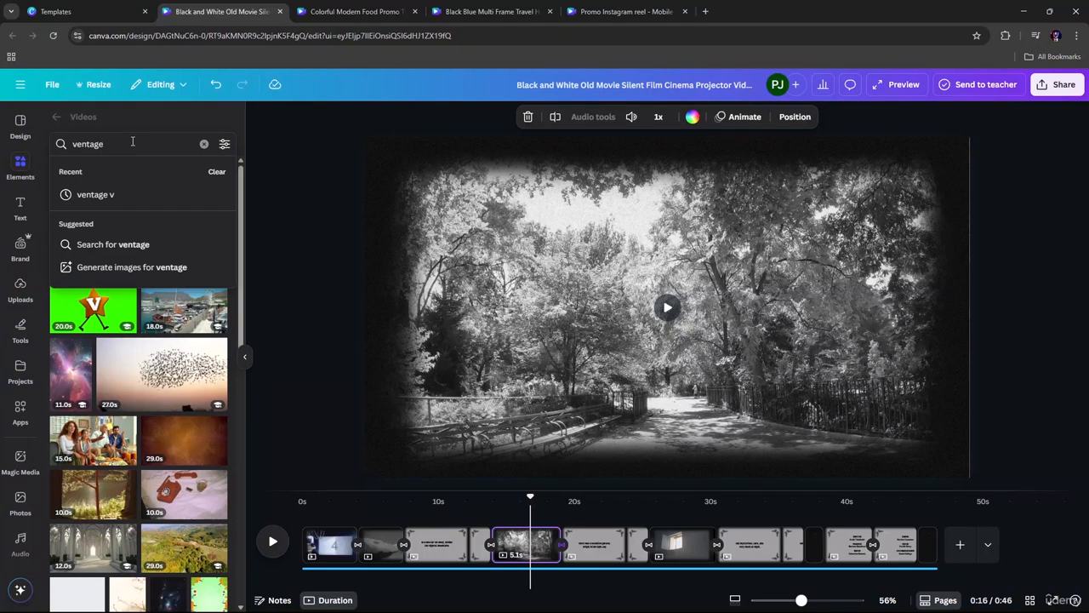
type("v")
key("Return")
left_click(92, 555)
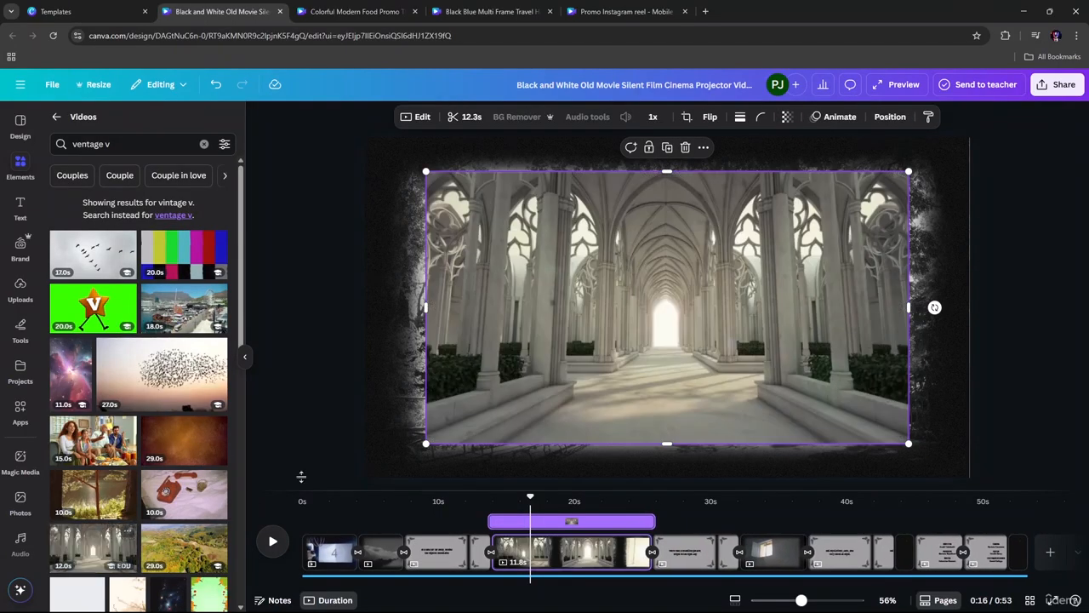
Try to replace the page background with the cathedral corridor video, and undo the change.
right_click(555, 338)
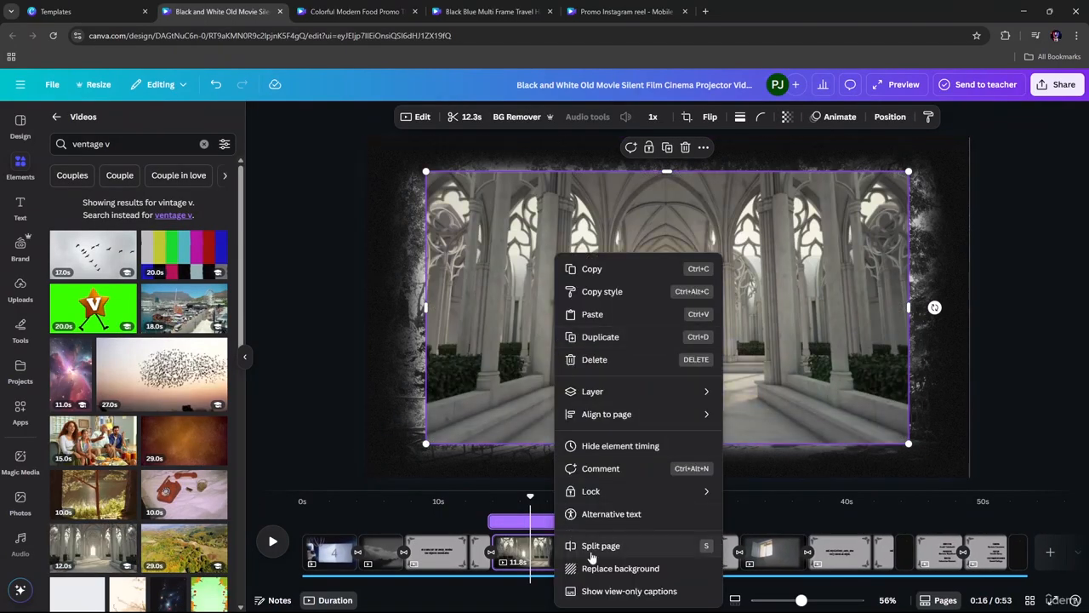
left_click(620, 568)
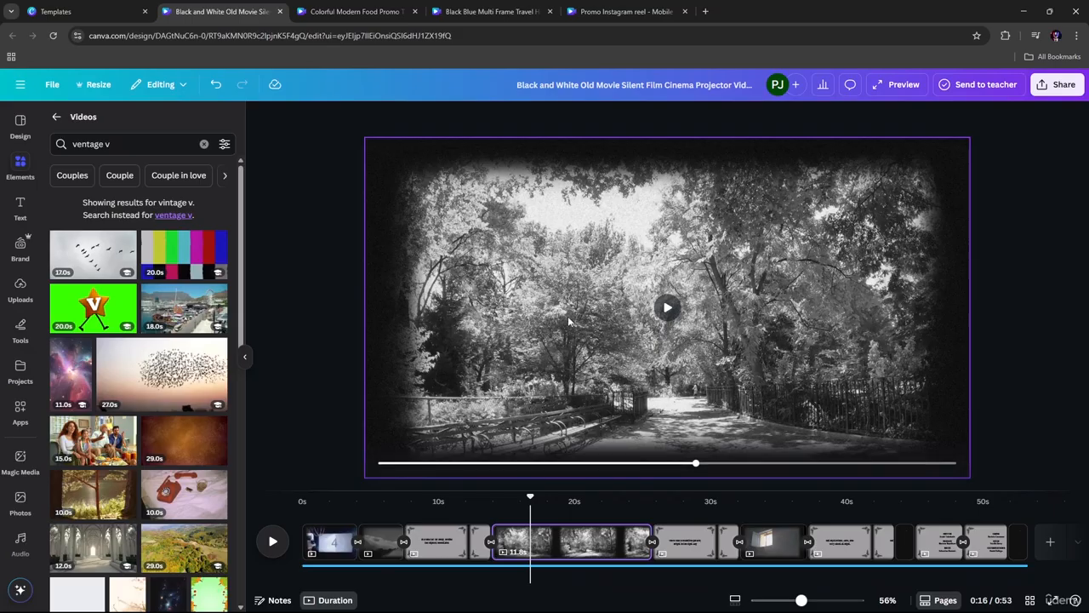
key("ctrl+z")
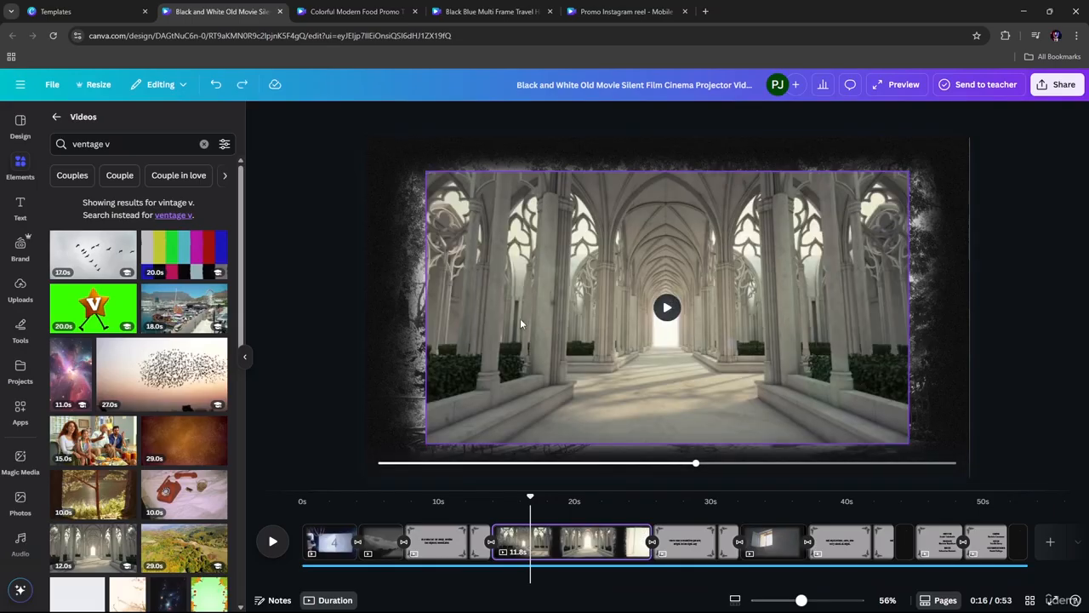
Remove the forest footage from the full-page frame and fill the frame with the cathedral corridor video.
left_click(387, 293)
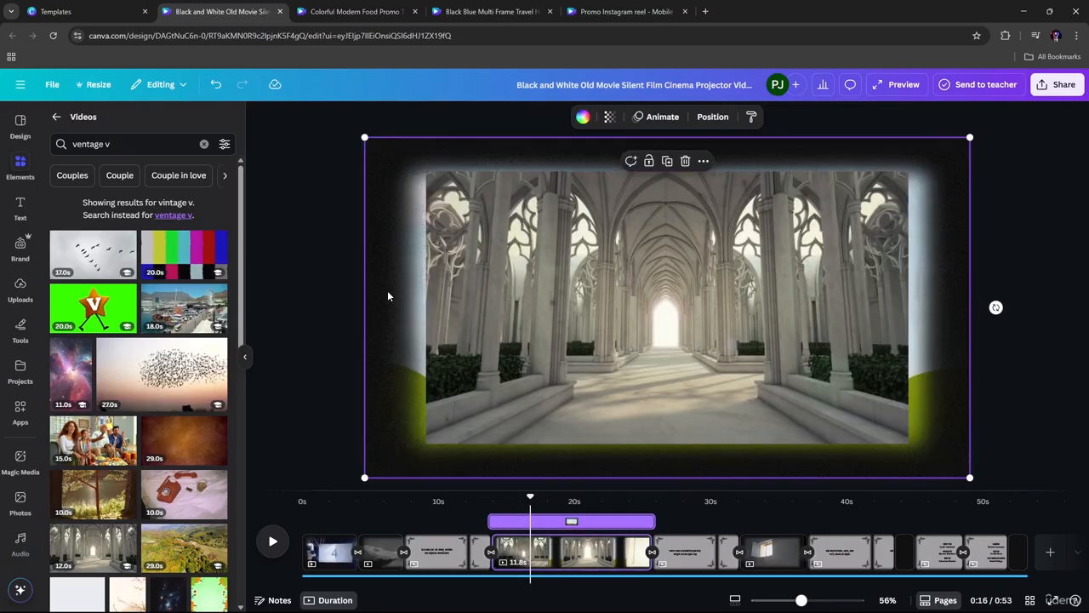
left_click(518, 284)
right_click(518, 285)
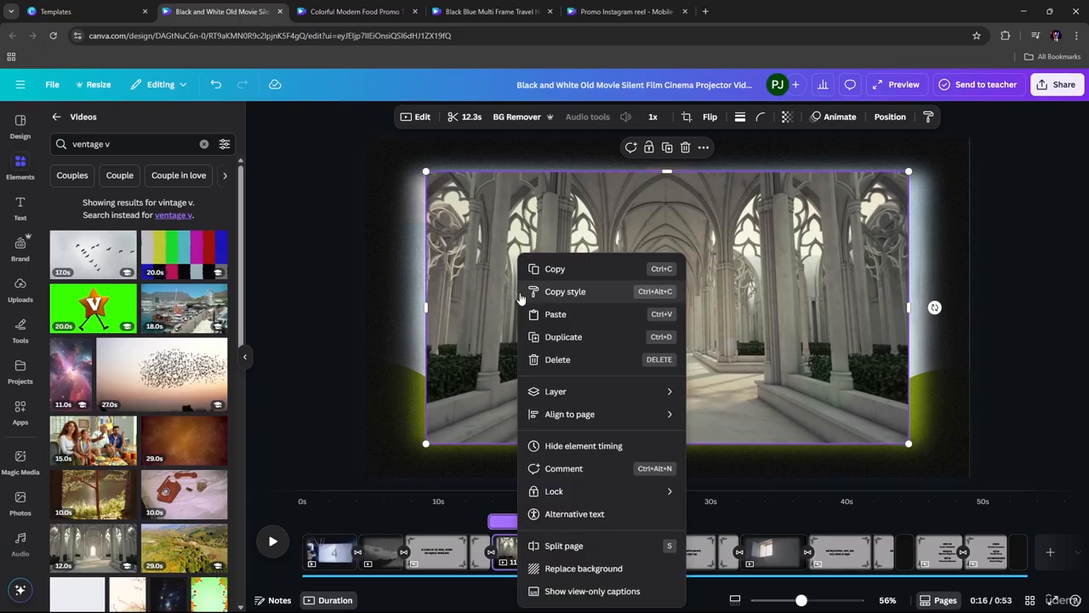
left_click(483, 341)
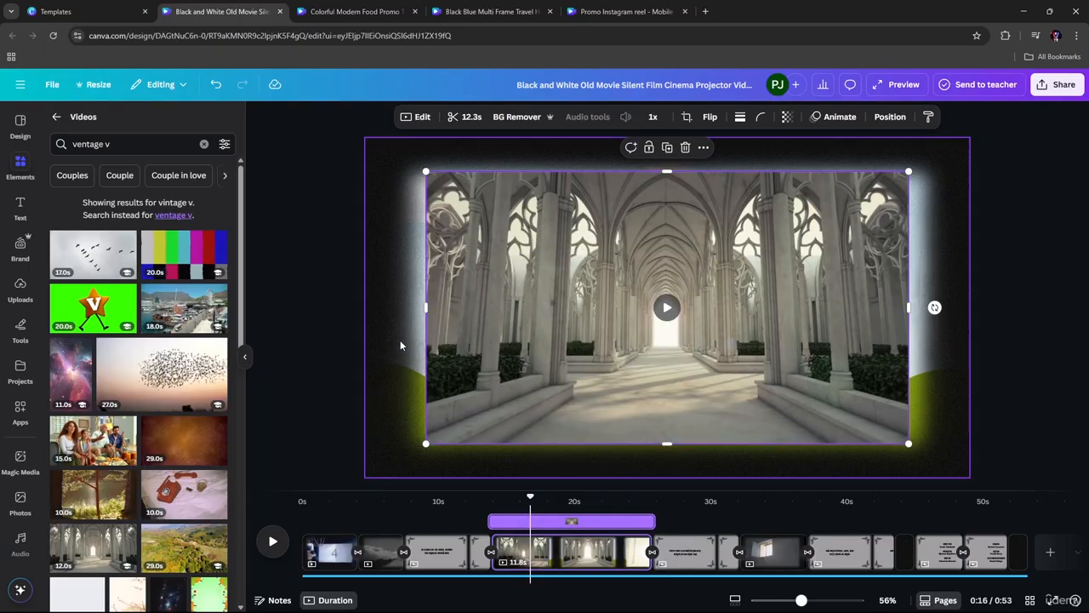
left_click_drag(511, 311, 434, 328)
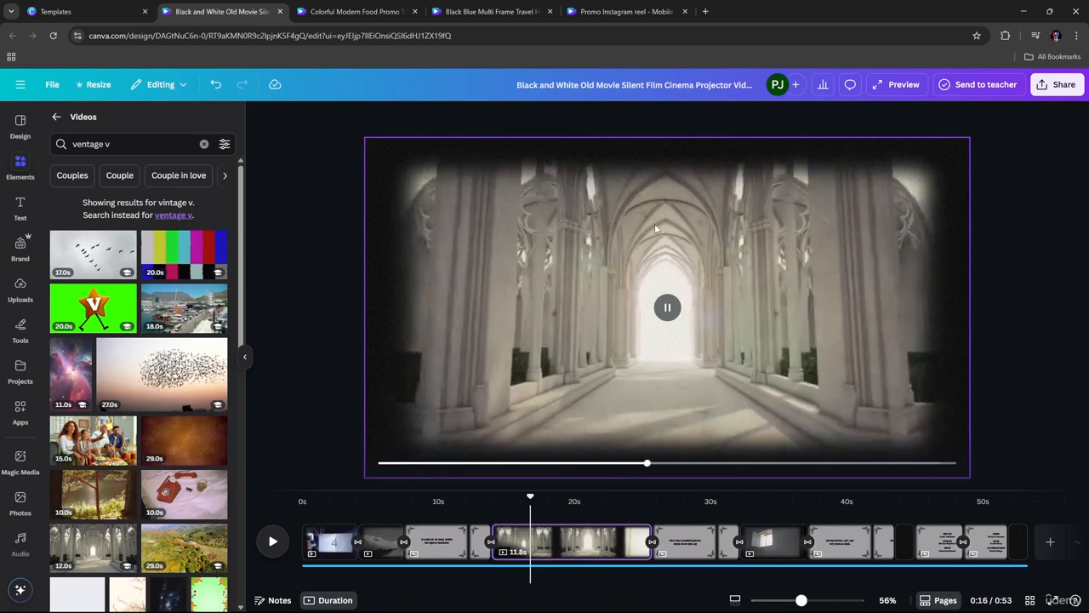
Delete the projector countdown footage from the frame on the opening page.
left_click(330, 552)
left_click(606, 352)
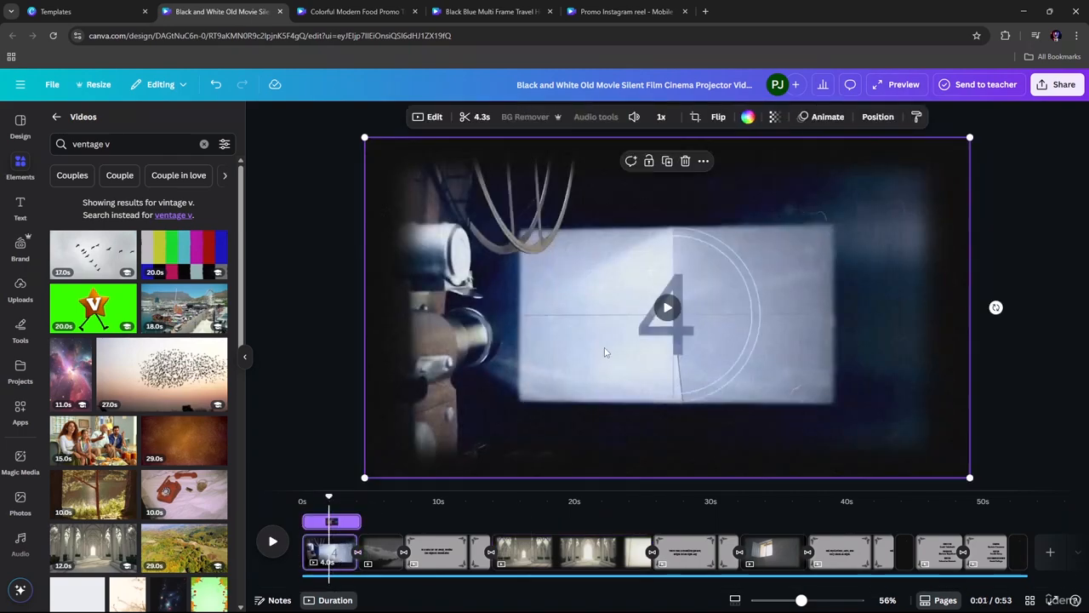
left_click_drag(605, 352, 694, 349)
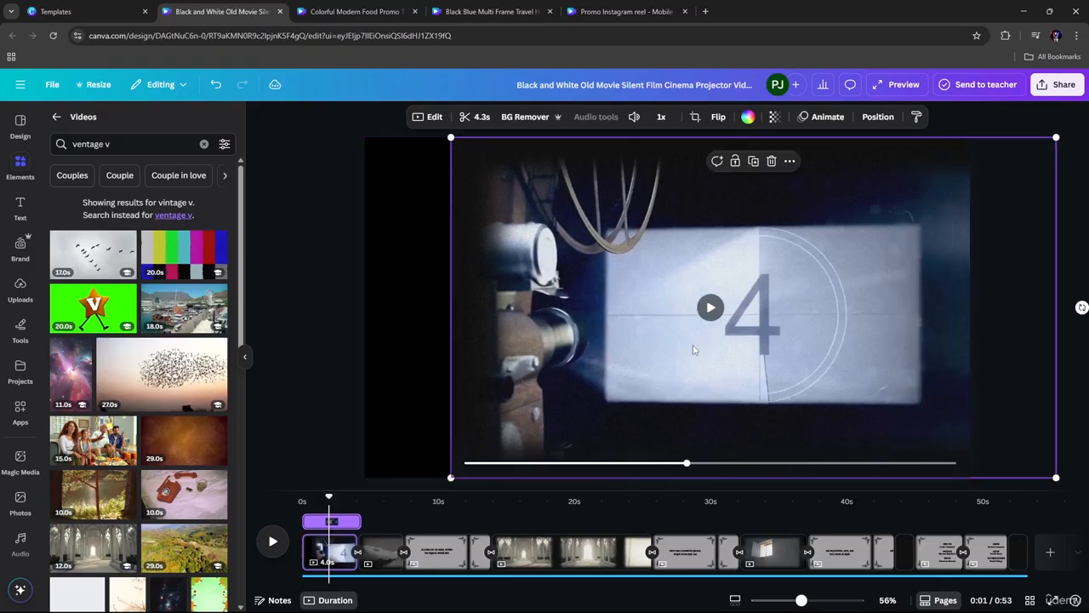
key("ctrl+z")
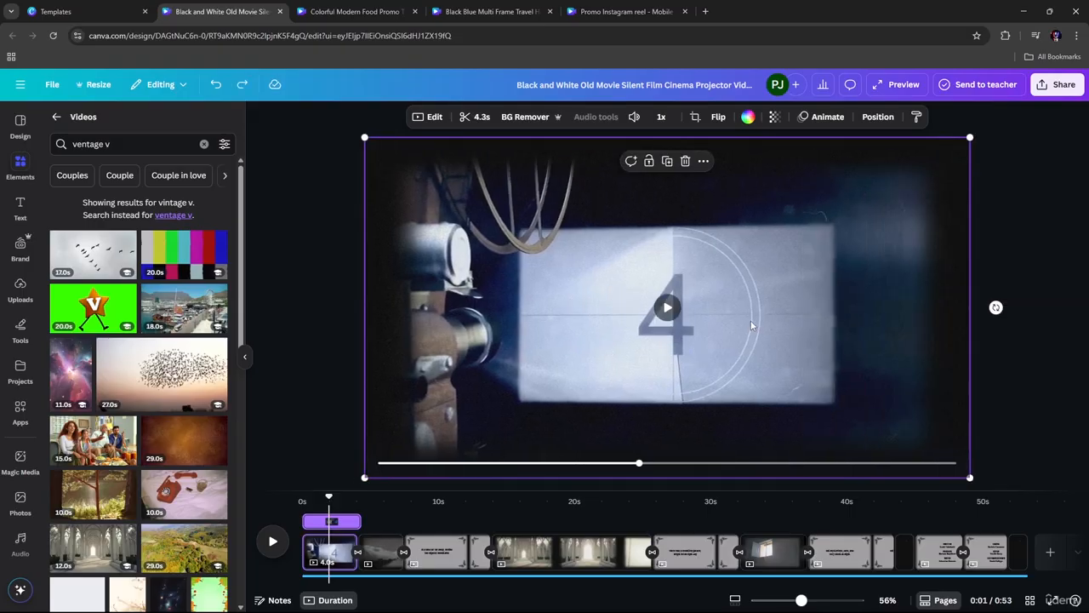
key("Delete")
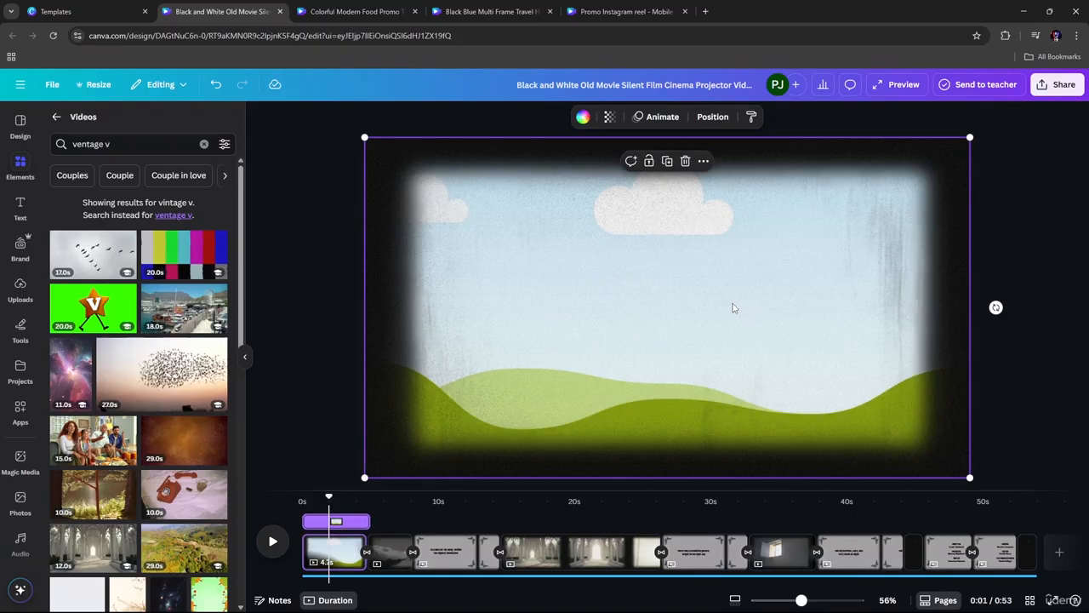
Search the stock videos for "countdown timer" and fill the opening page's empty frame with the sepia film countdown video.
left_click(134, 144)
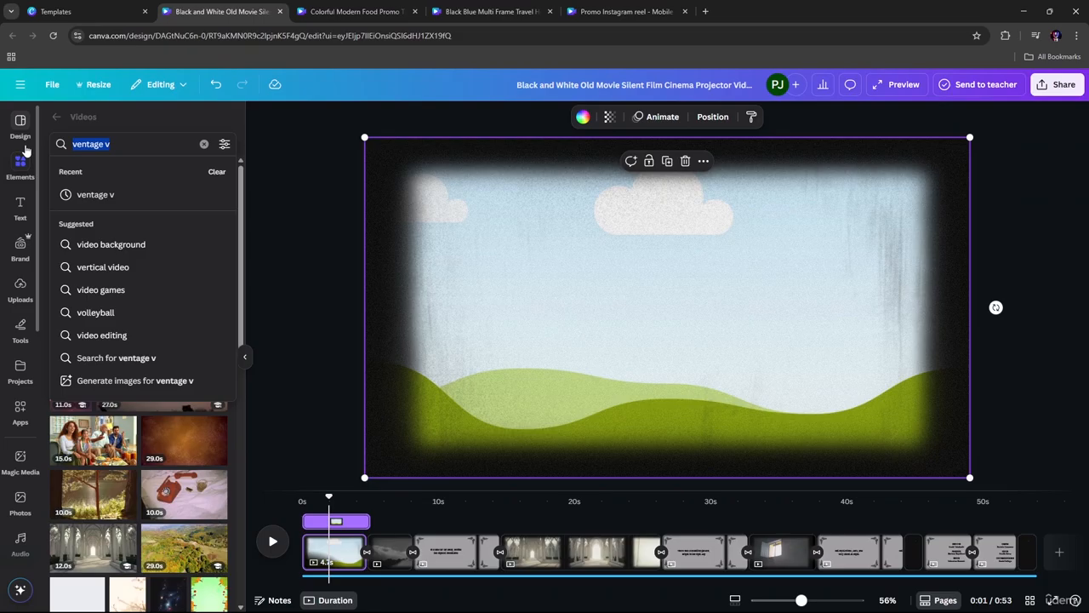
type("count")
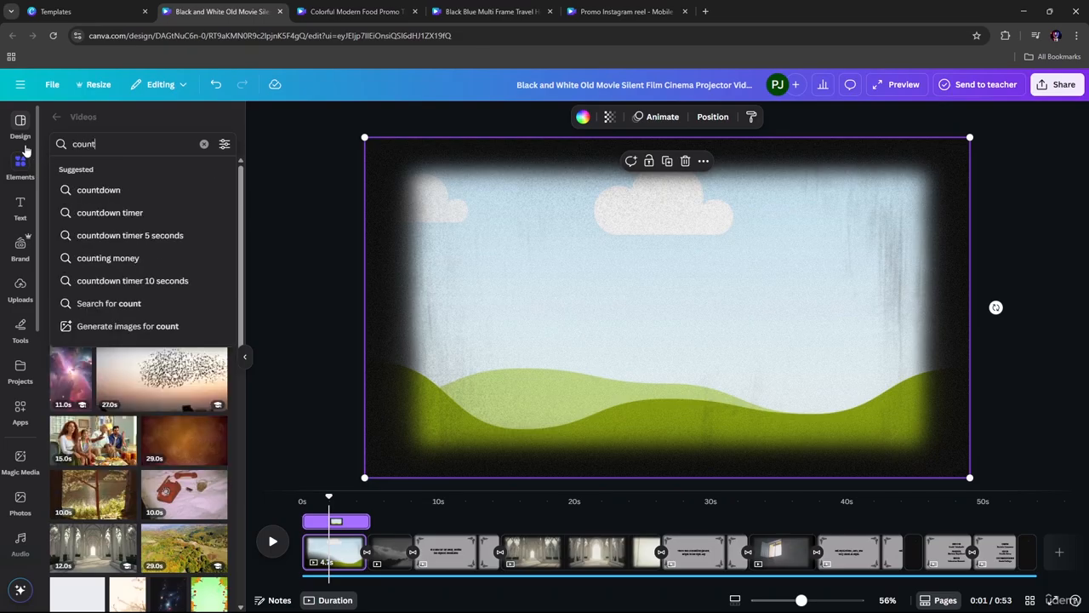
left_click(133, 213)
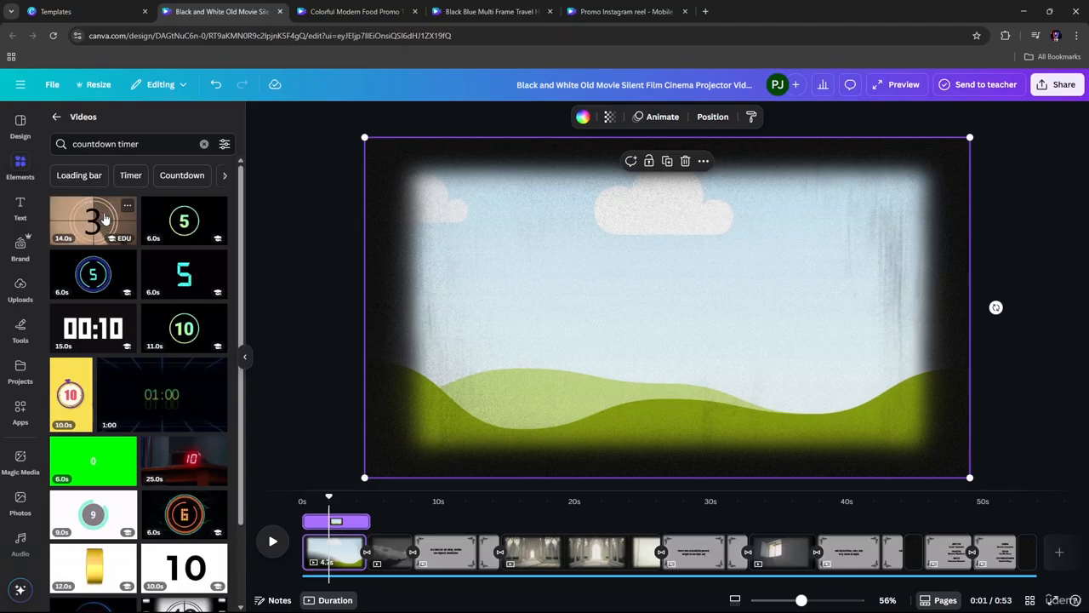
scroll(131, 273, "down", 1)
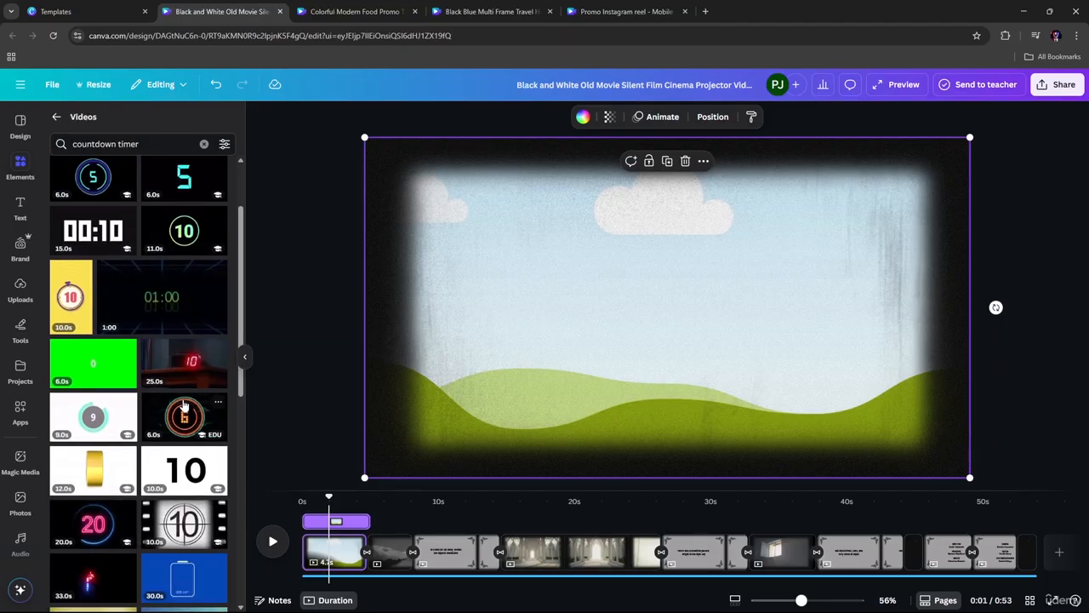
scroll(183, 407, "down", 1)
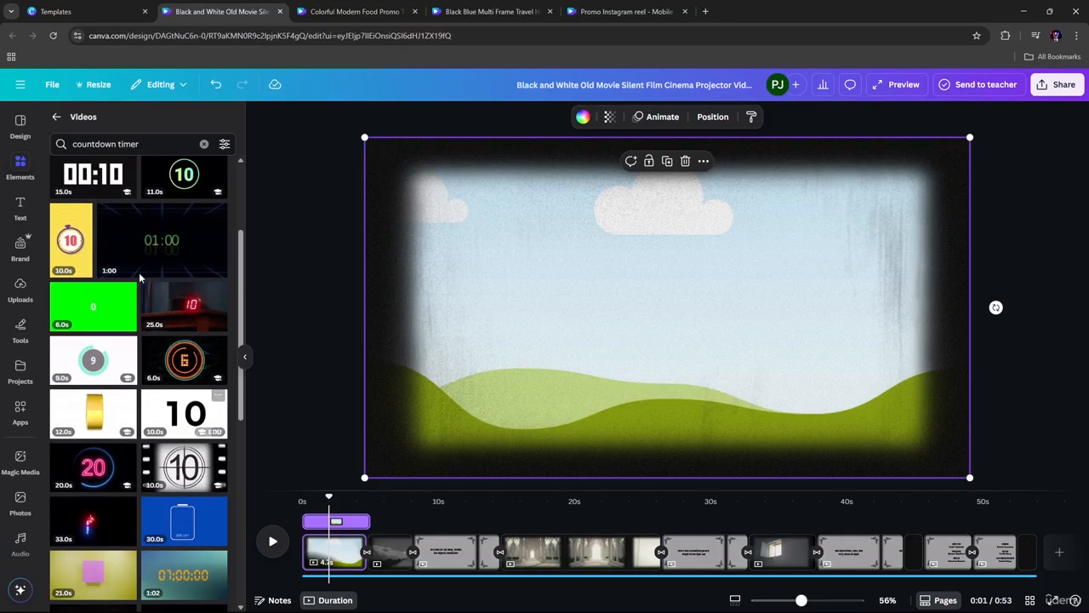
scroll(119, 246, "up", 2)
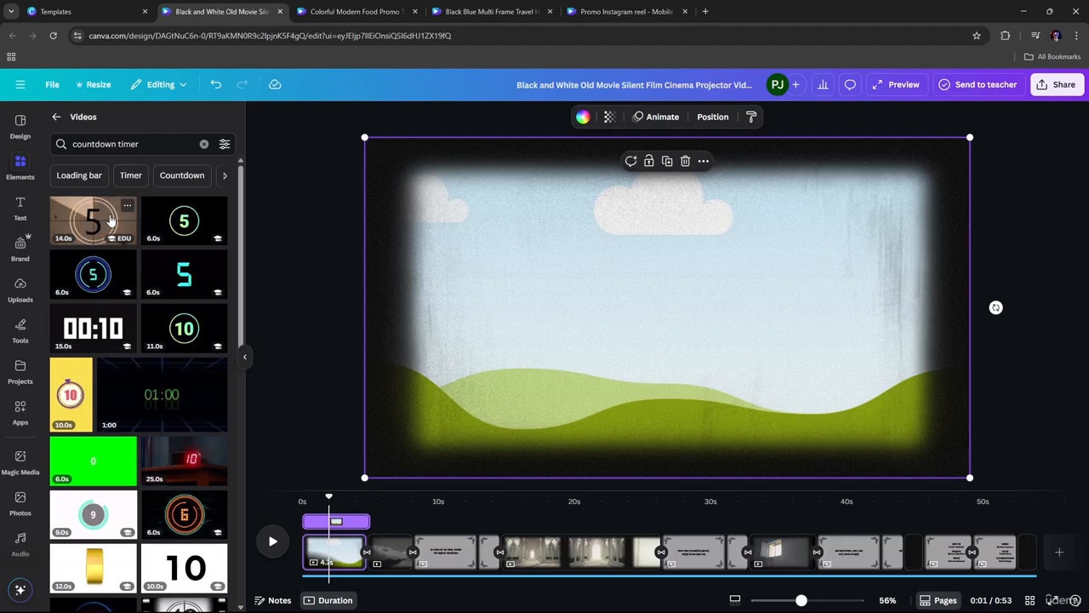
left_click(109, 222)
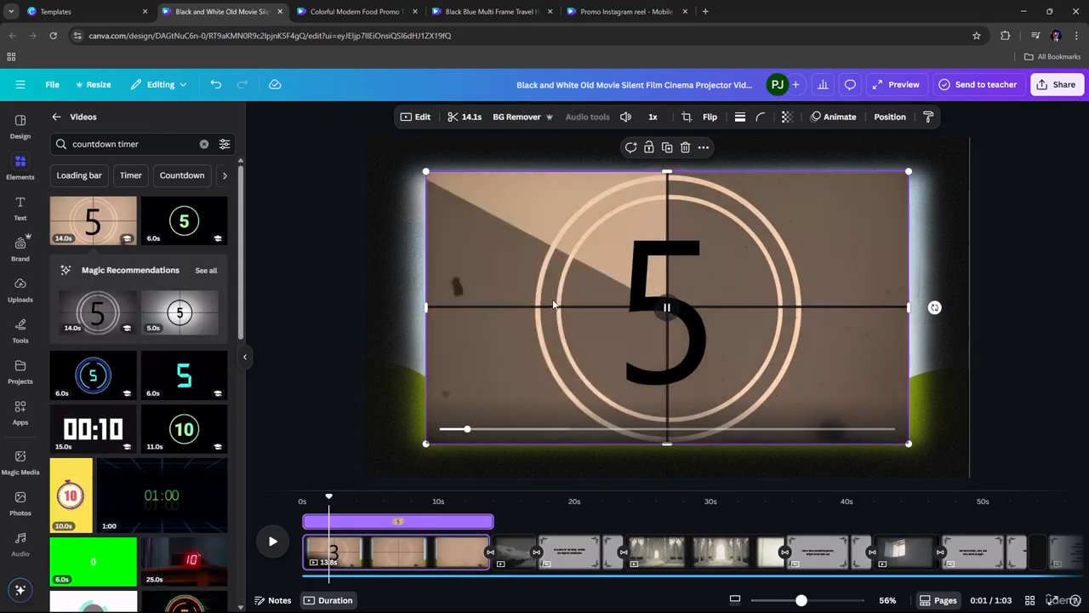
left_click_drag(559, 304, 376, 425)
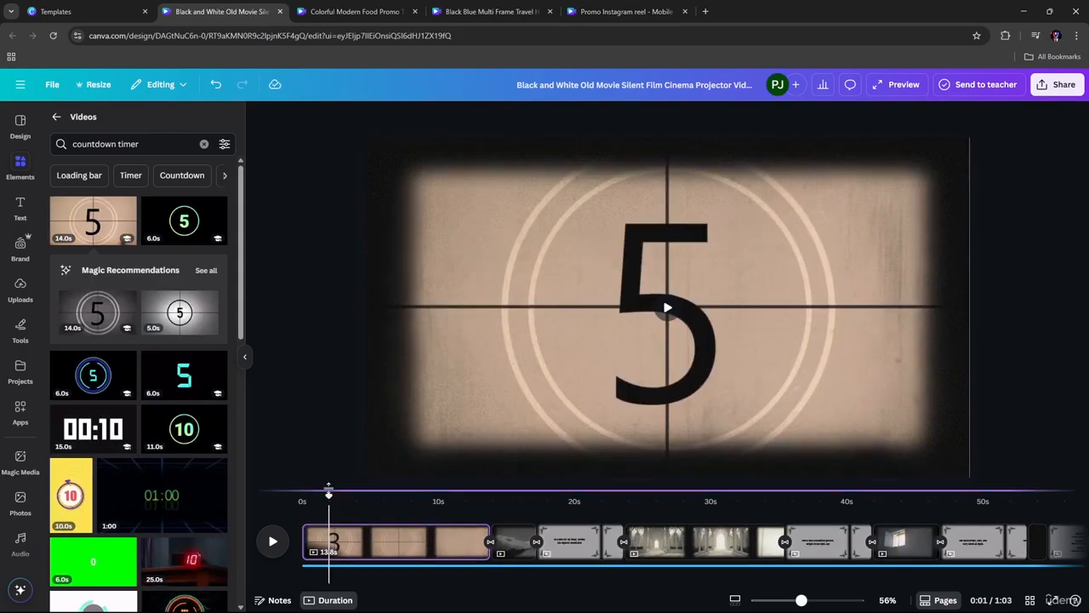
Play the opening page from the start of the timeline to review the new countdown, and pause it.
left_click_drag(328, 497, 262, 508)
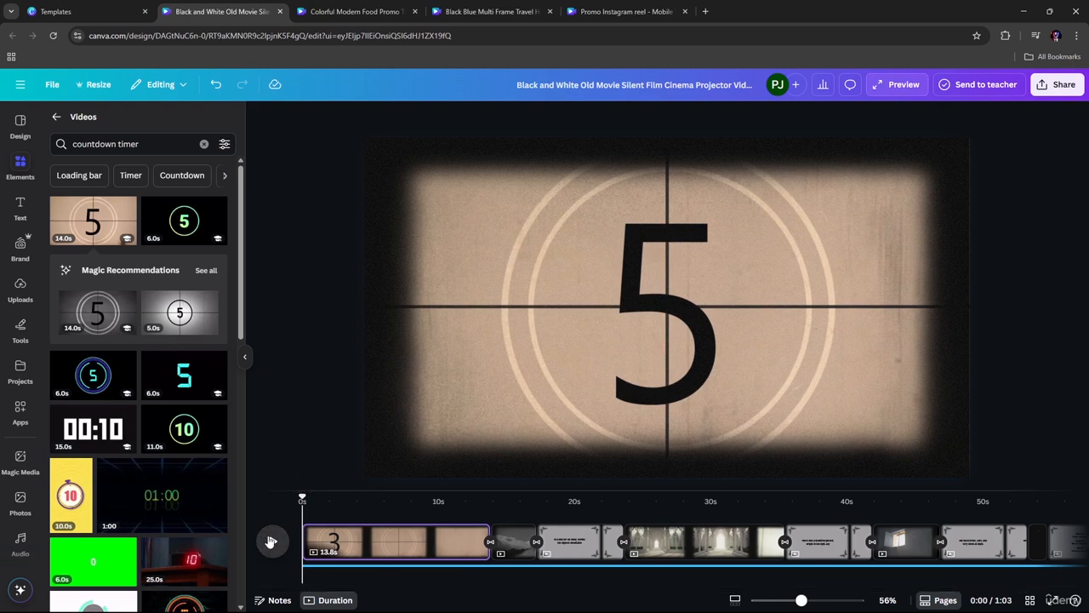
left_click(272, 541)
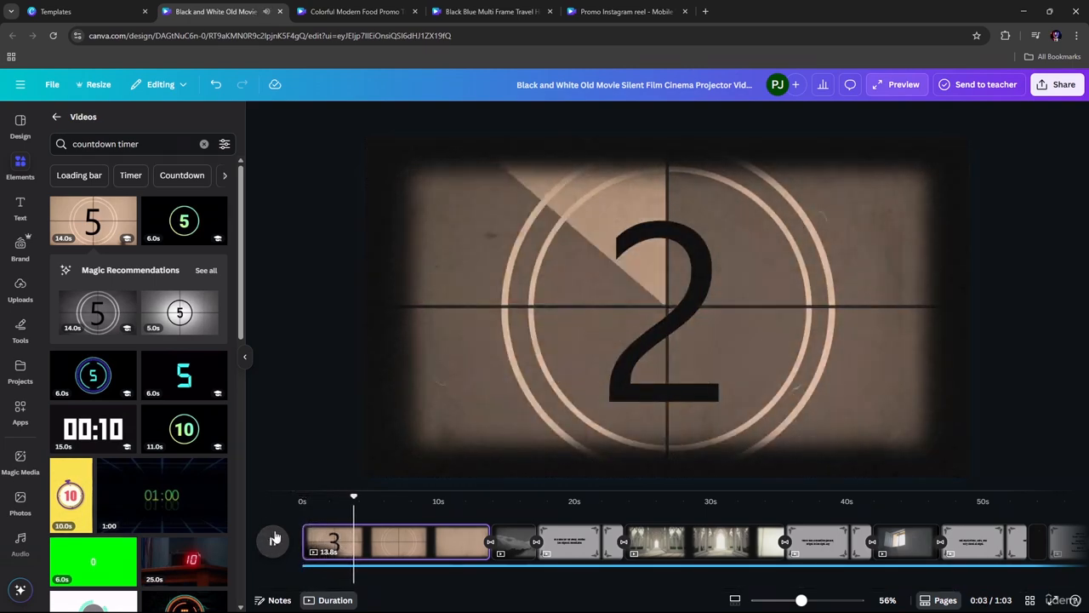
left_click(274, 540)
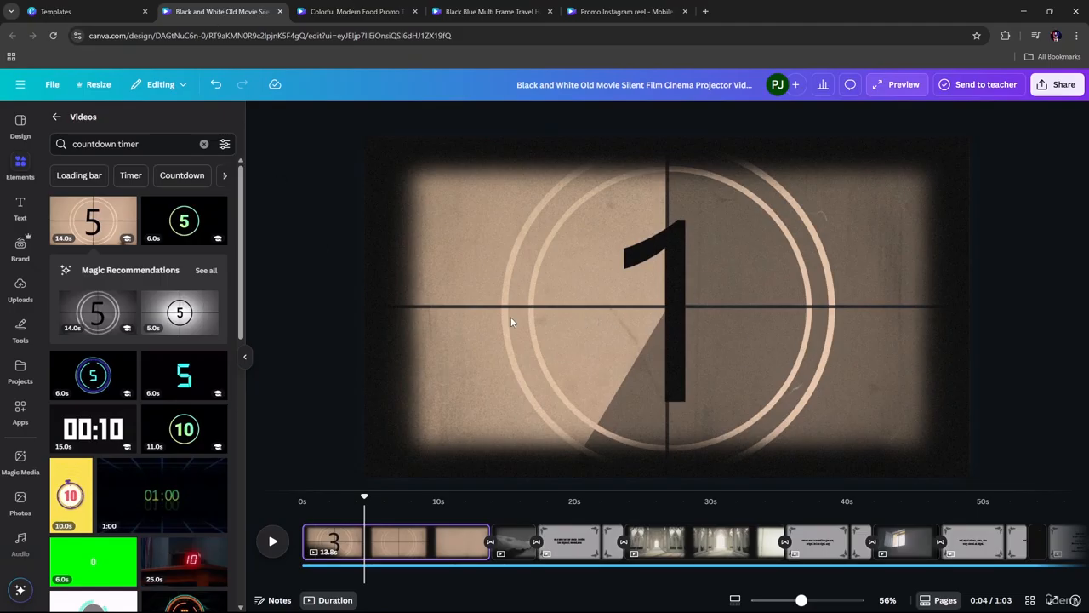
Go to the "There was a beautiful garden" caption page and preview a short part of it.
left_click(821, 538)
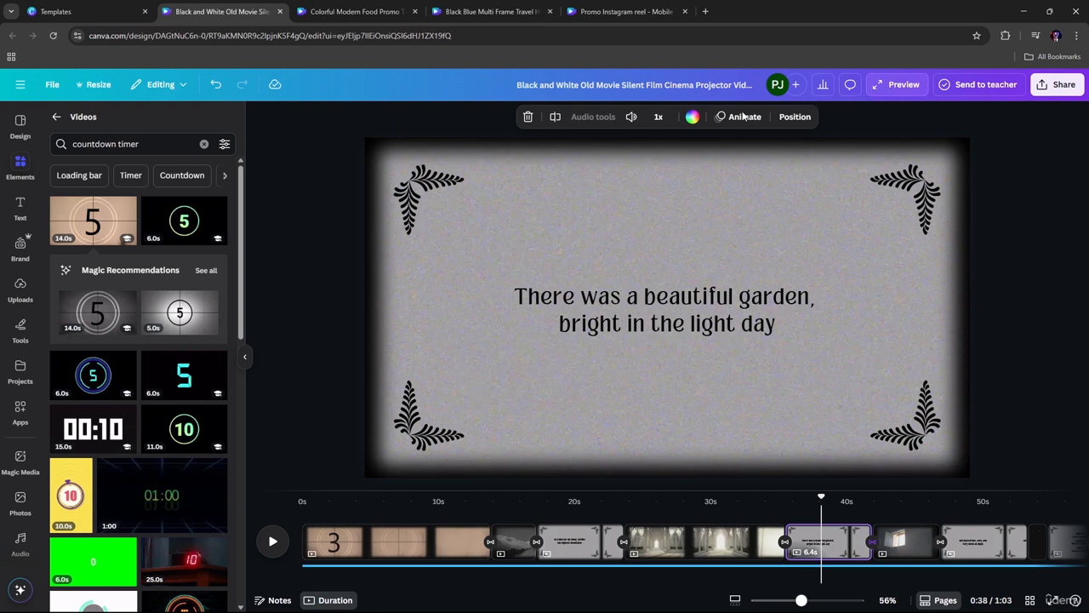
left_click(272, 545)
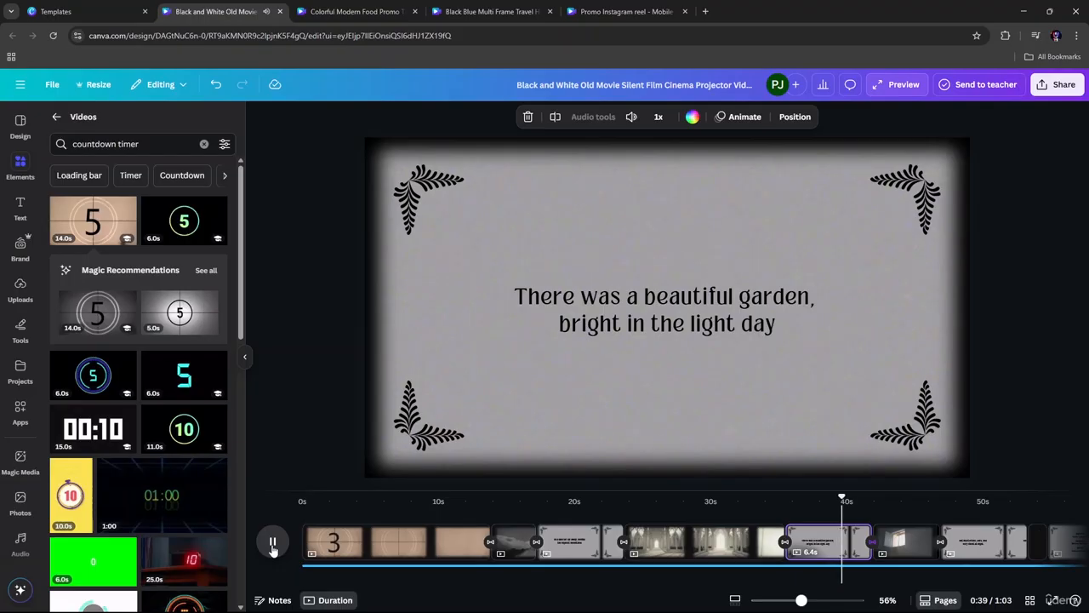
left_click(272, 545)
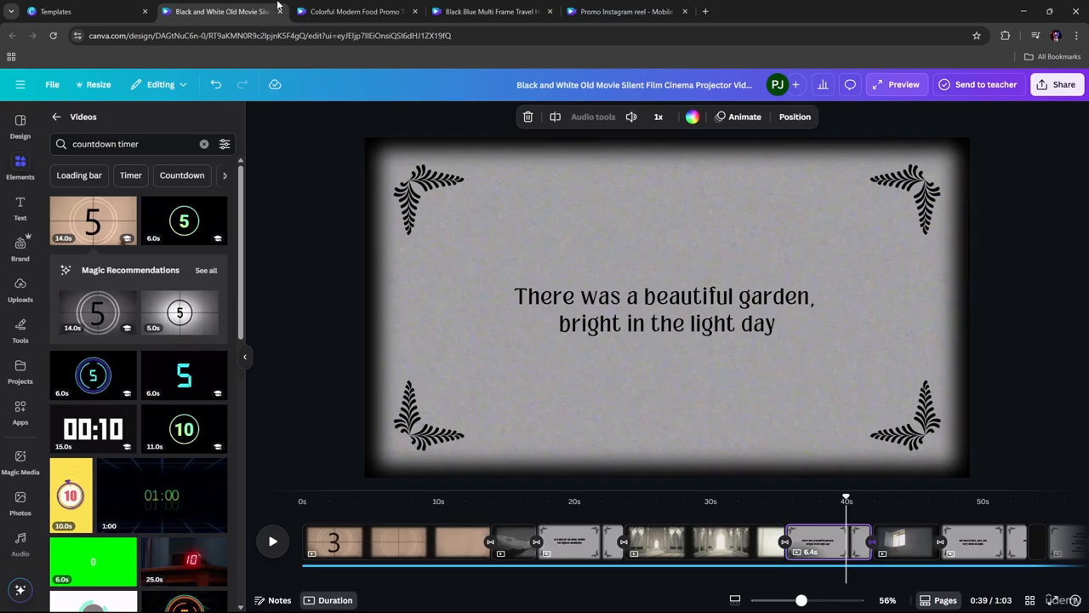
Switch to the Promo Instagram reel design and delete the short audio clip at the end of its timeline.
left_click(344, 11)
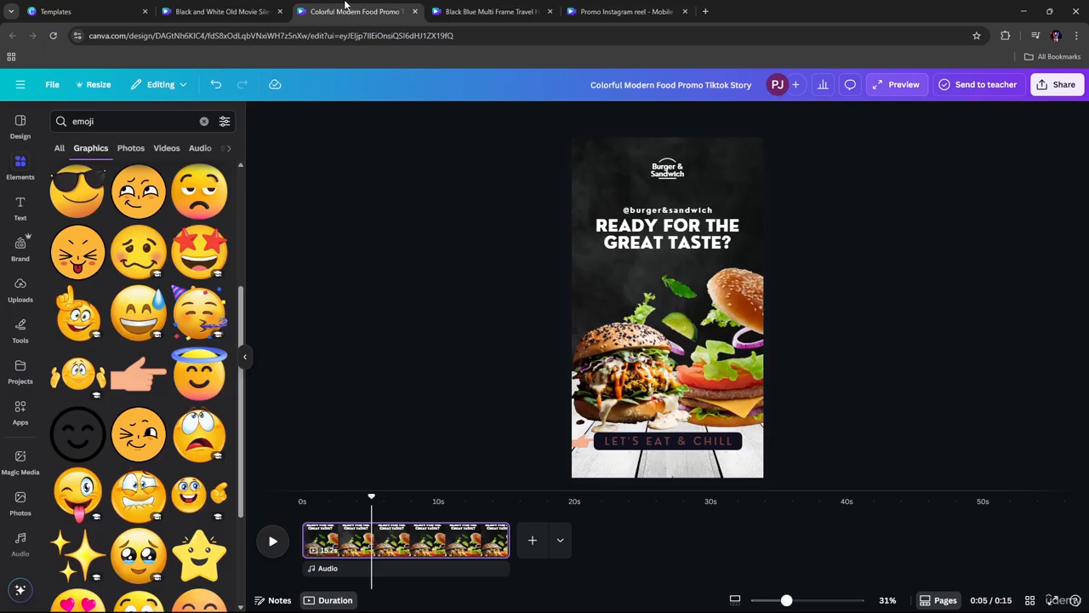
left_click(593, 9)
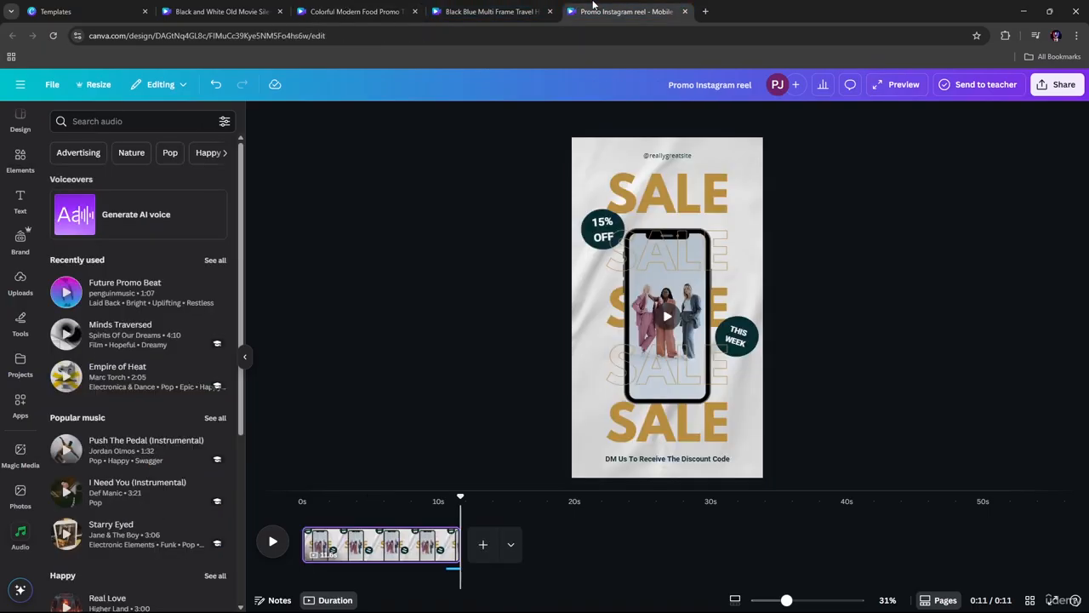
mouse_move(515, 5)
left_click(431, 568)
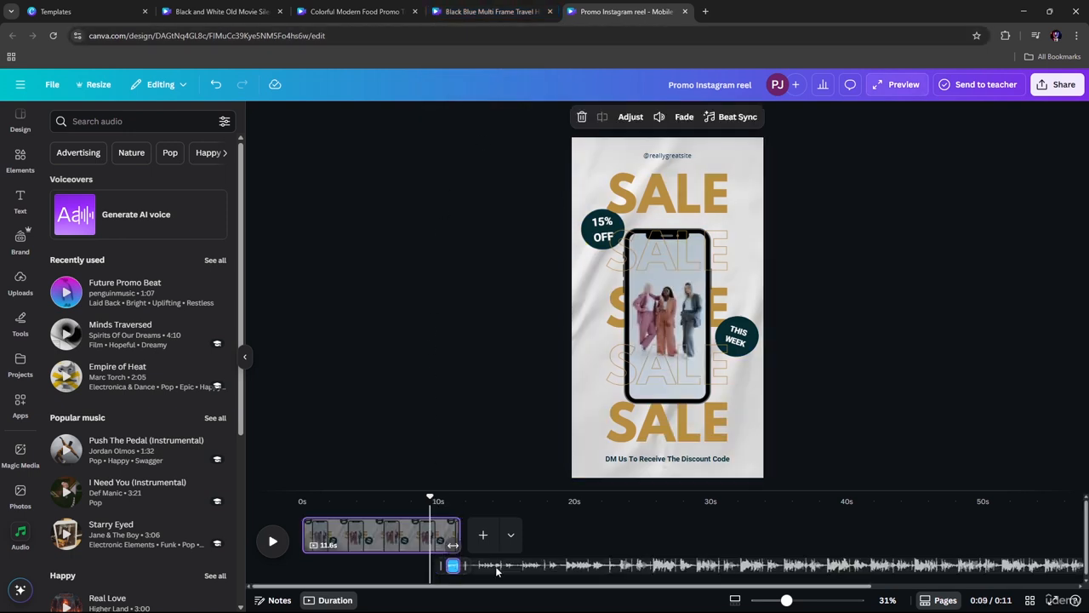
left_click(496, 571)
left_click(365, 572)
left_click(454, 569)
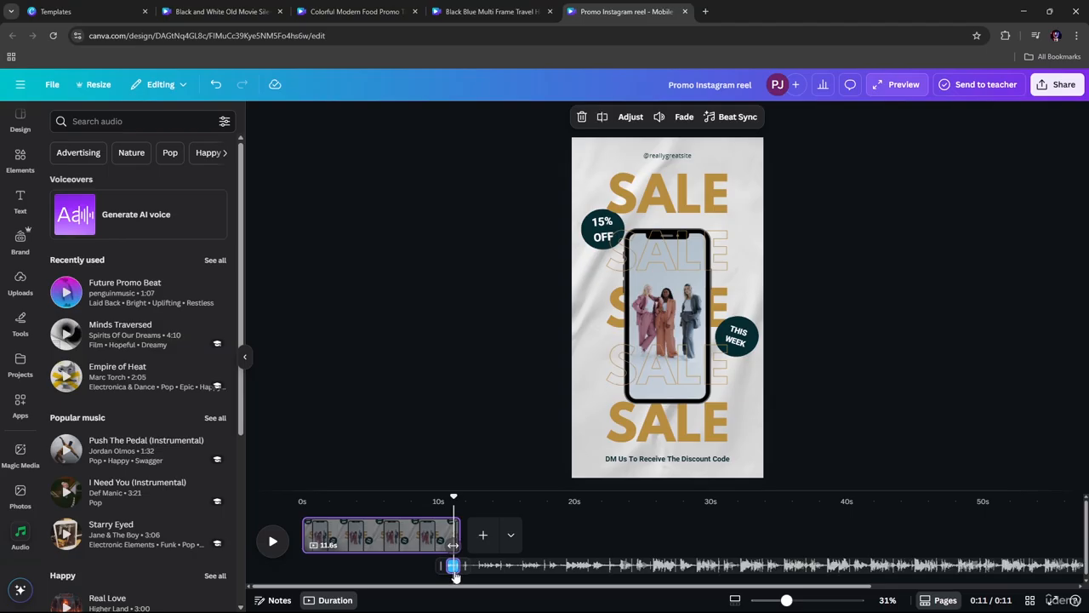
key("Delete")
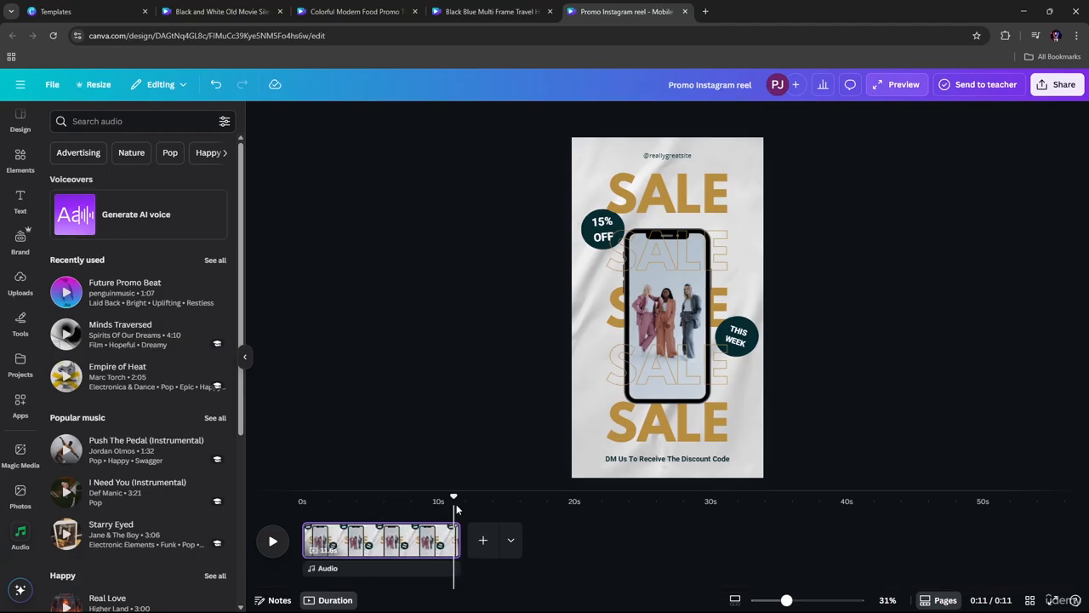
Add a blank page after the SALE page and insert the smartphone device frame on it.
left_click(483, 540)
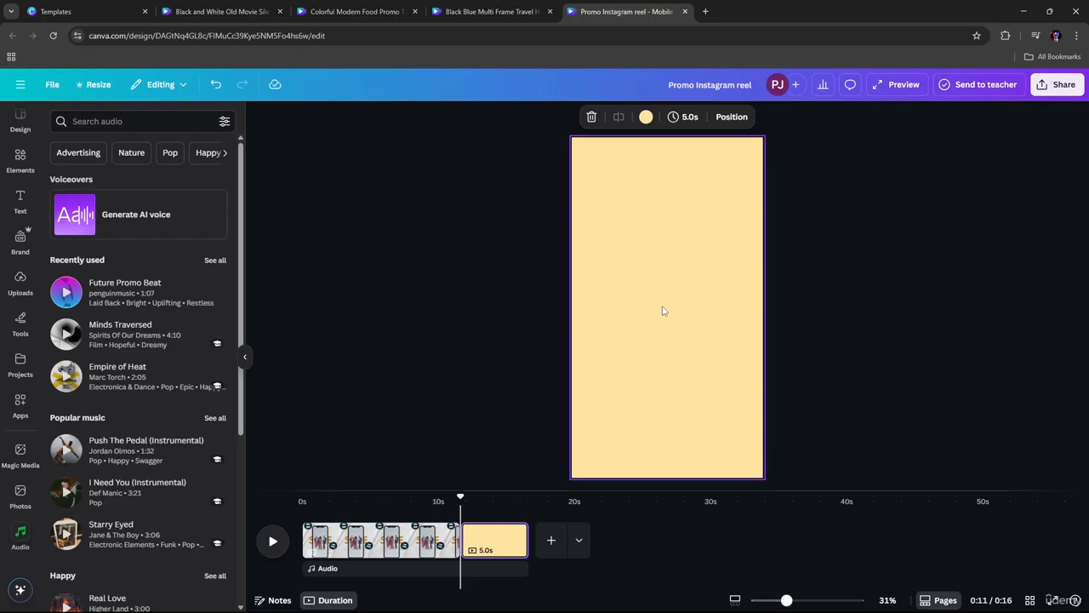
left_click(21, 158)
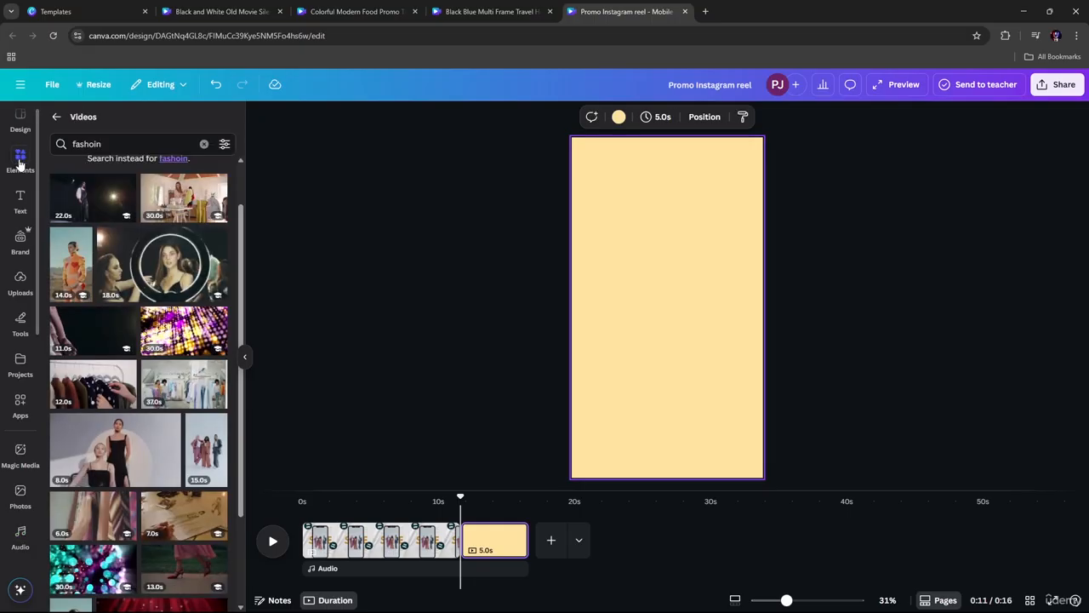
left_click(55, 118)
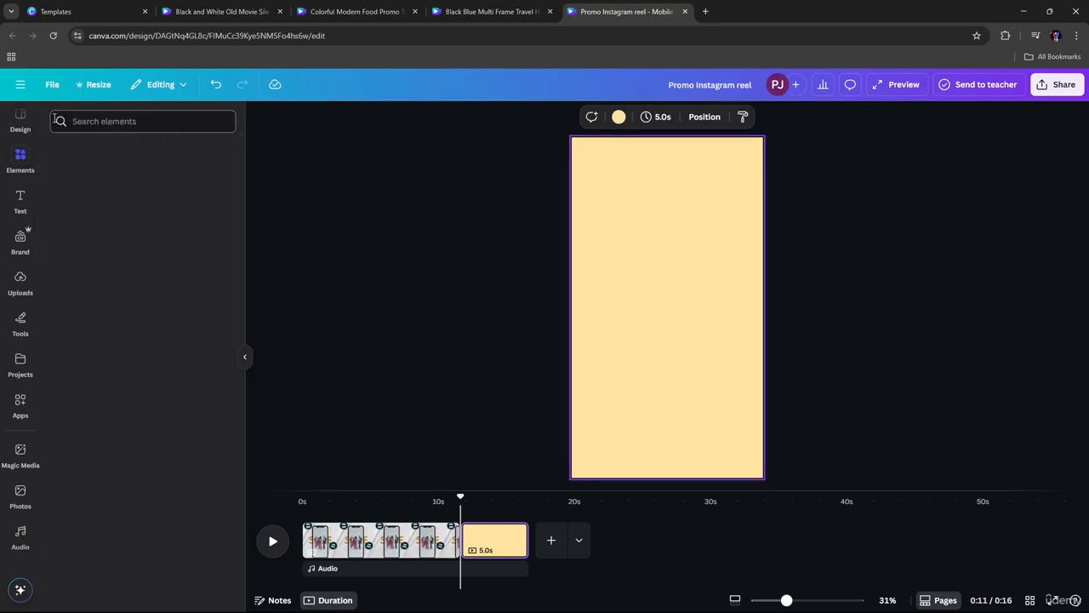
left_click(107, 125)
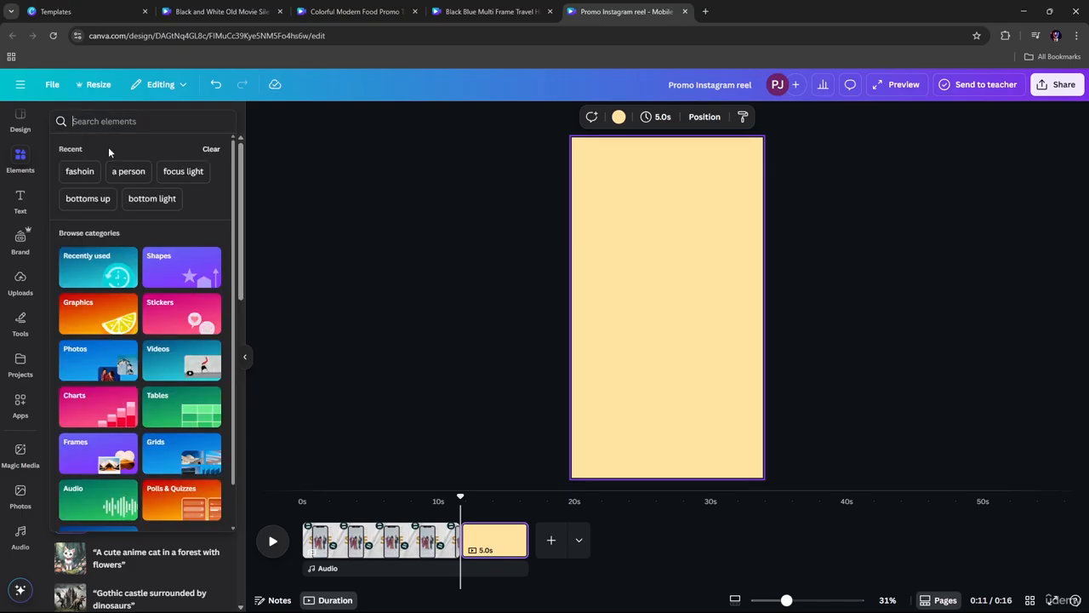
left_click(100, 451)
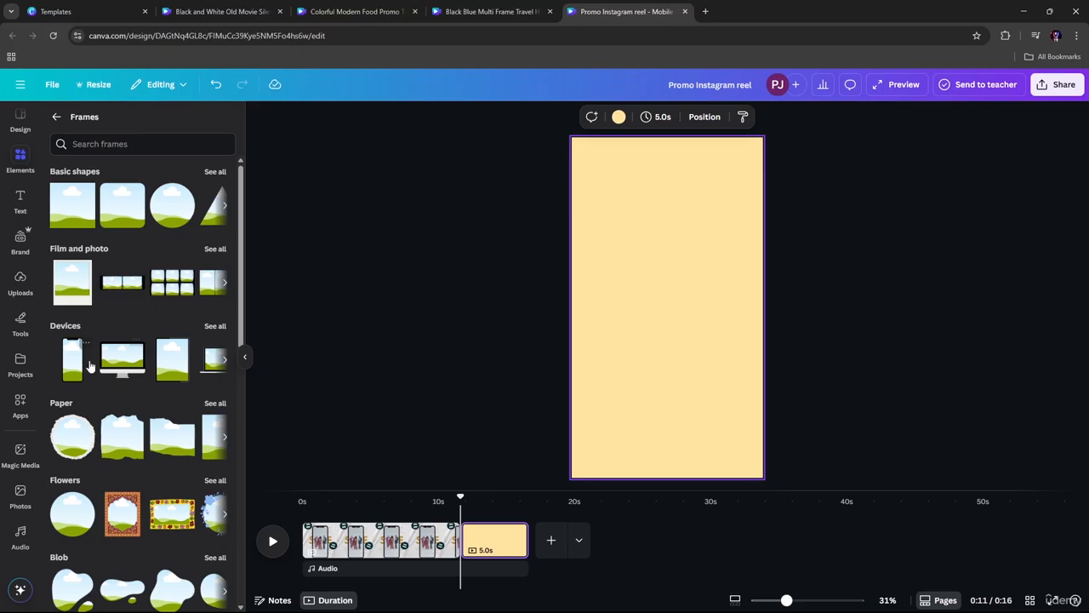
left_click(74, 360)
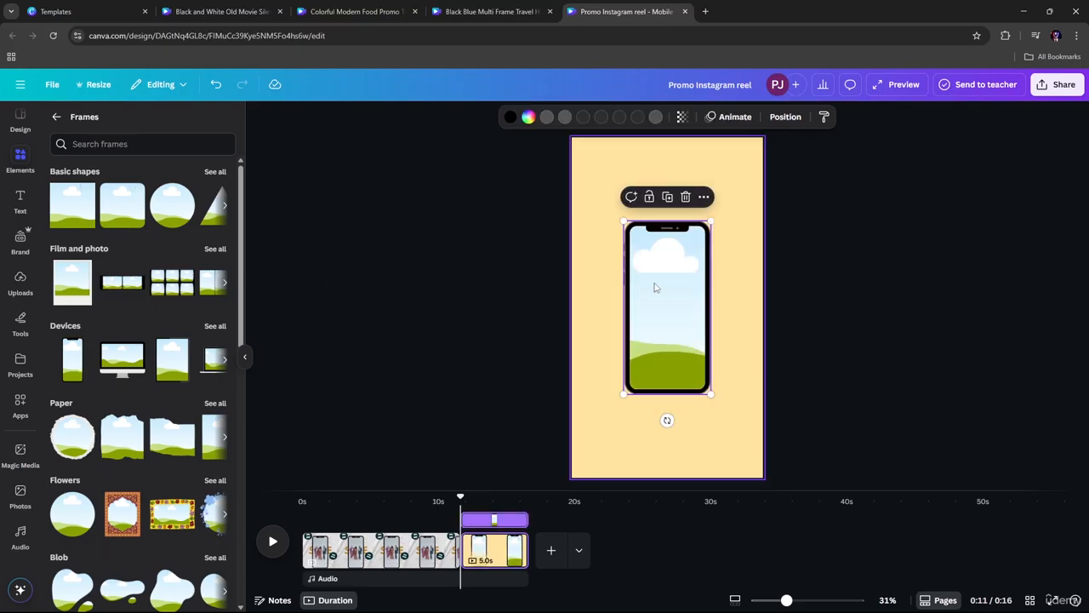
Set the new page's background to the default purple-to-yellow gradient.
left_click(698, 158)
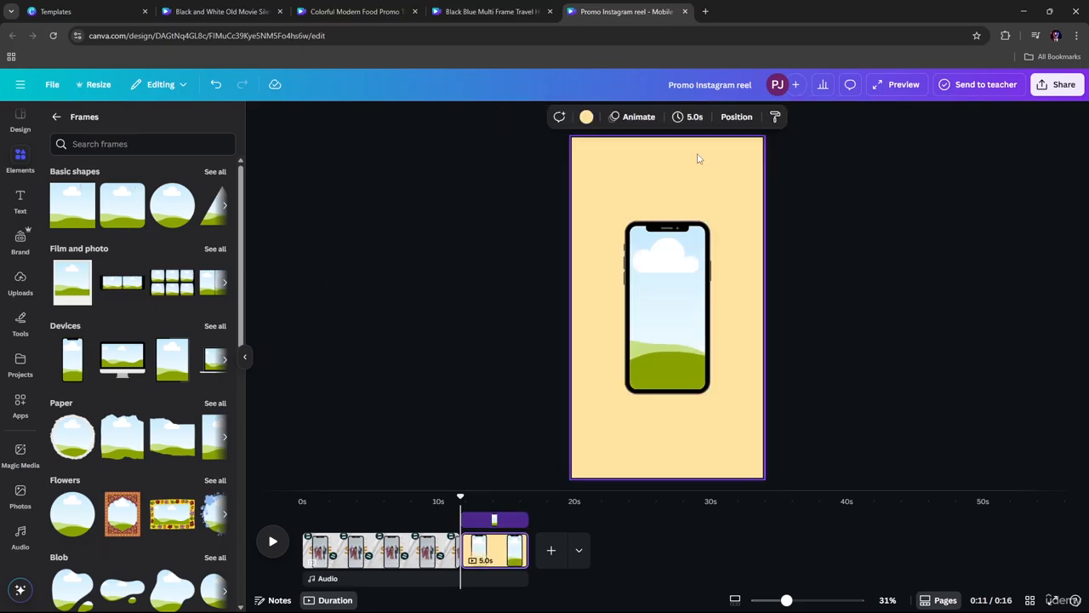
left_click(586, 117)
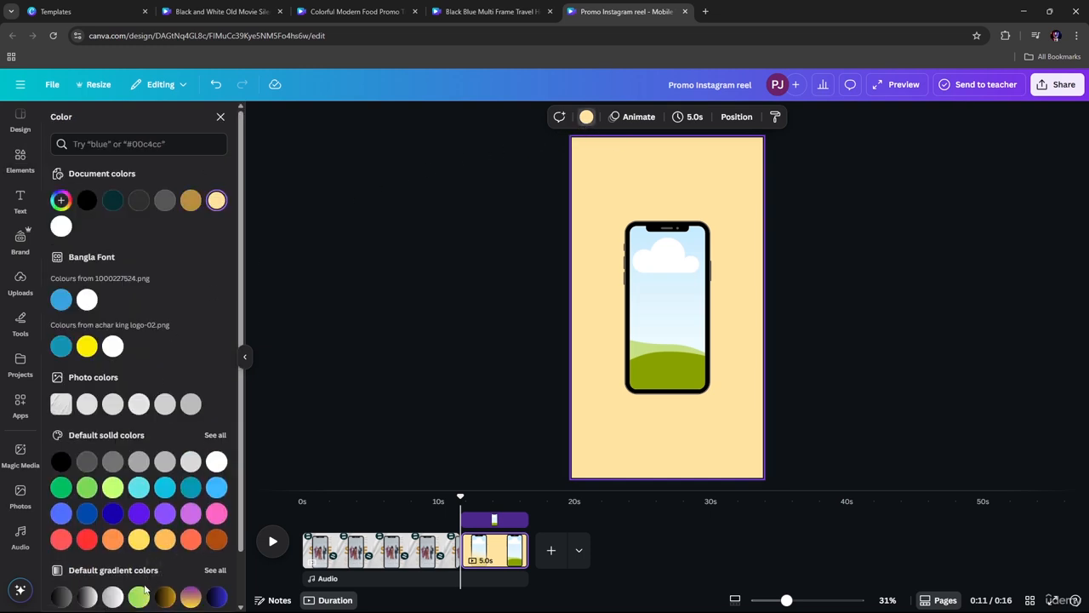
left_click(194, 597)
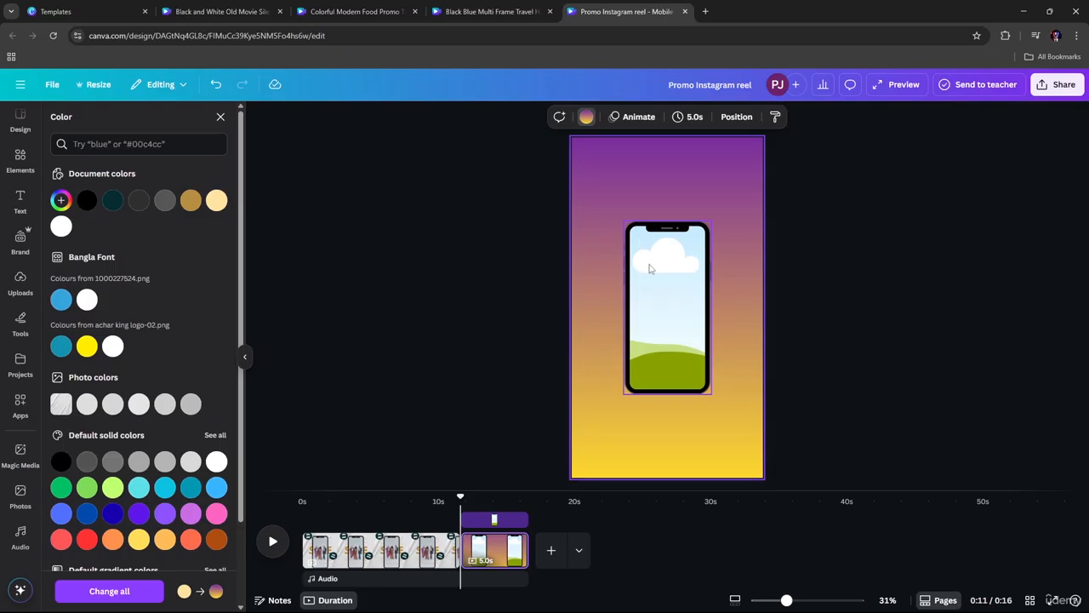
Try default gradients, including the grey-to-white one, on the phone frame's black body, and undo the recolouring.
left_click(650, 269)
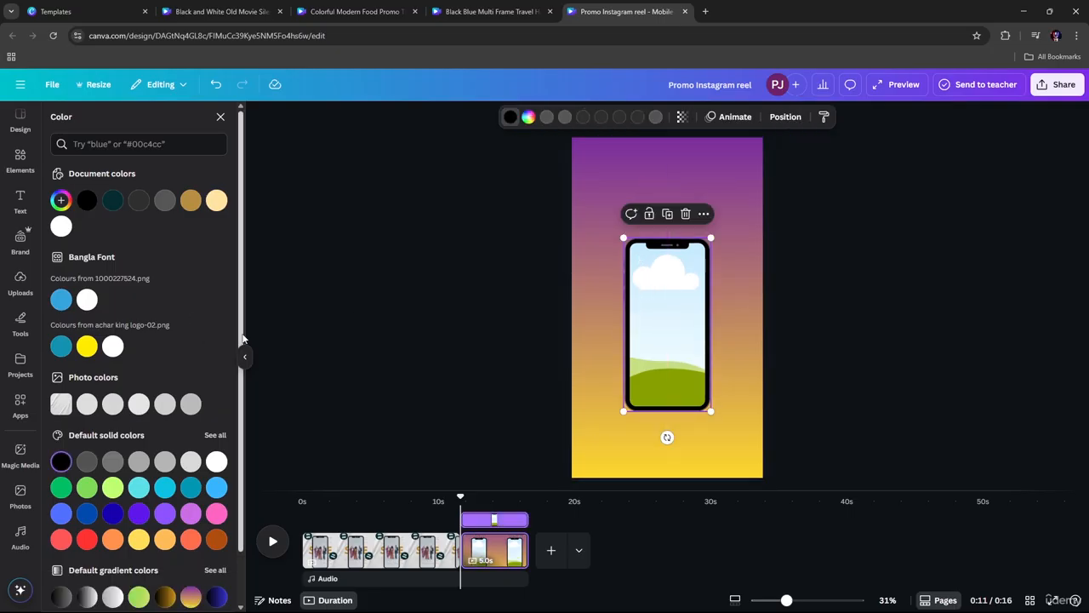
left_click_drag(243, 339, 241, 454)
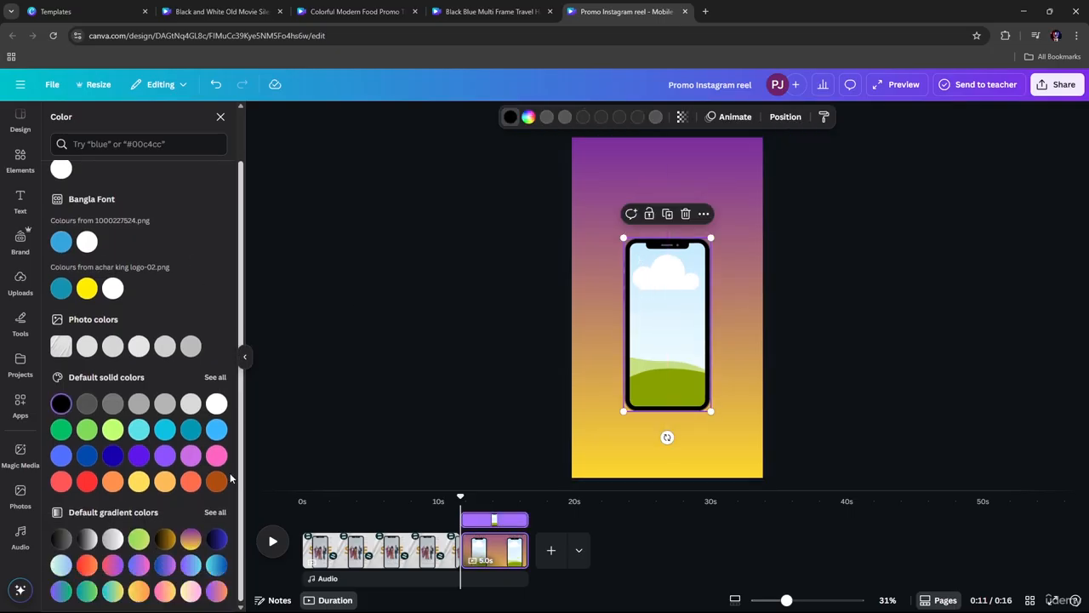
left_click(62, 564)
left_click(114, 541)
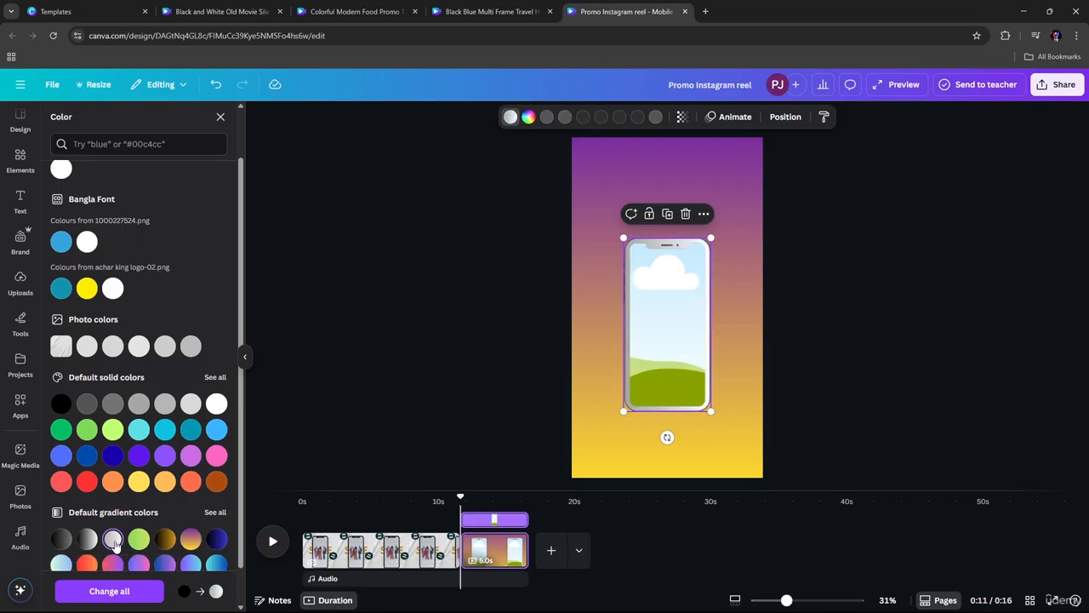
key("ctrl+z")
key("ctrl+z")
Set the new page's background to the grey-to-white gradient, move the phone frame up near the centre, and return to the SALE page.
left_click(652, 164)
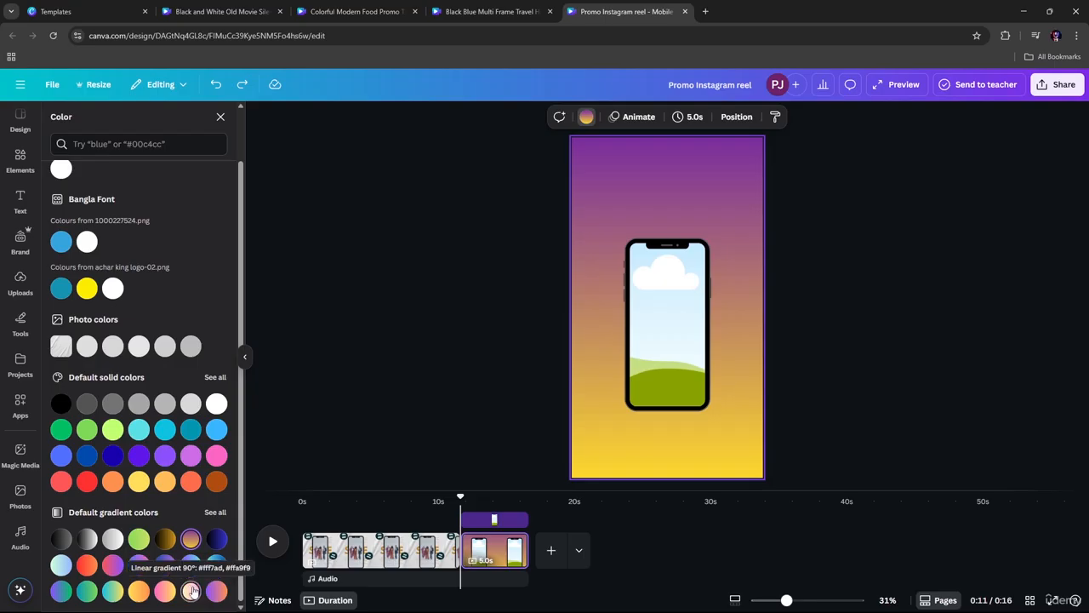
left_click(114, 538)
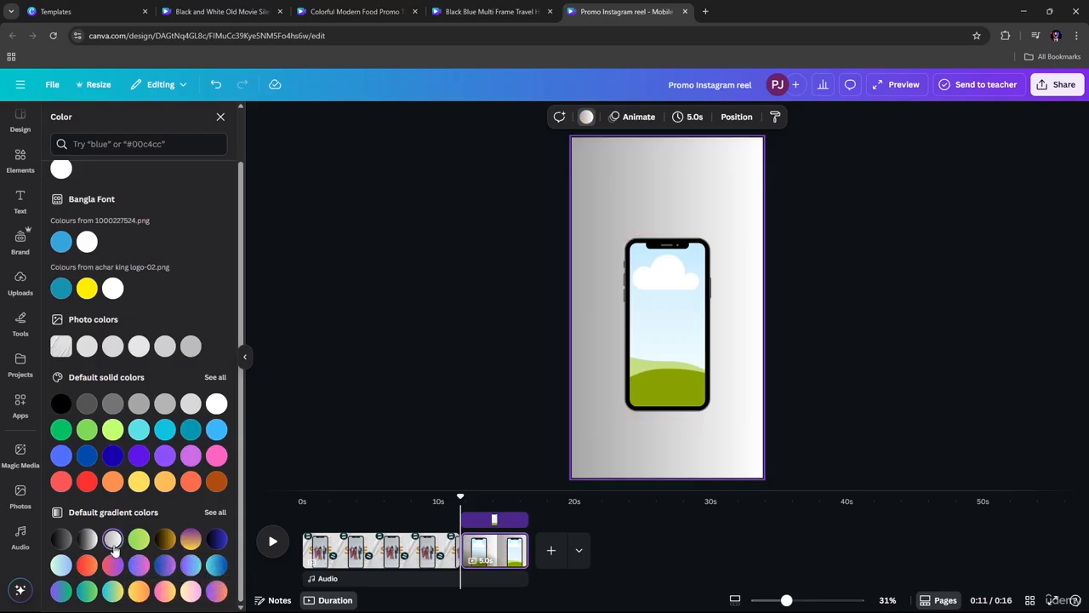
left_click_drag(659, 270, 660, 247)
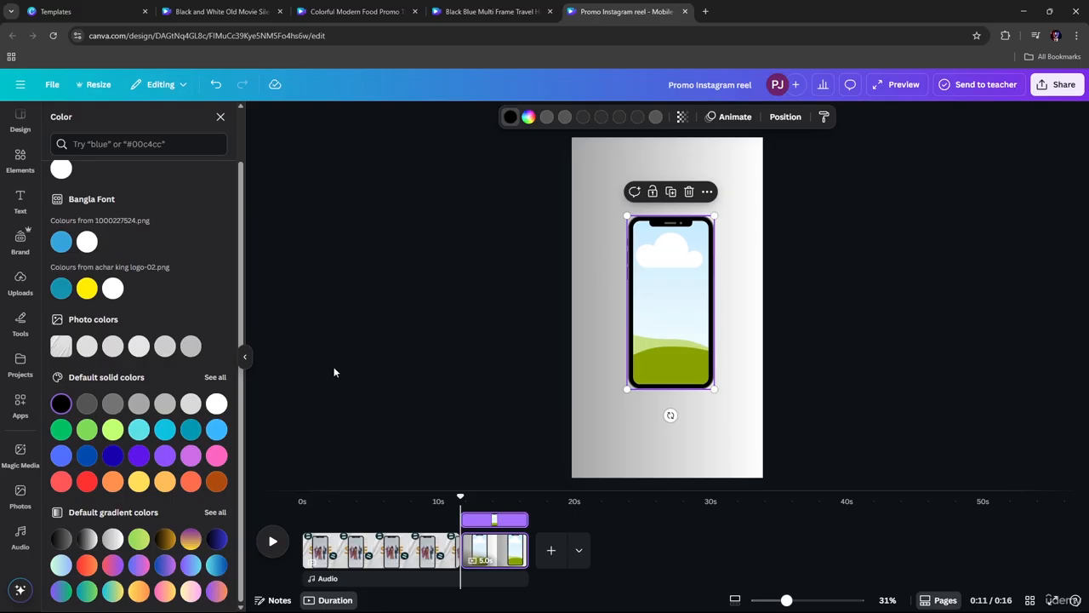
left_click(385, 546)
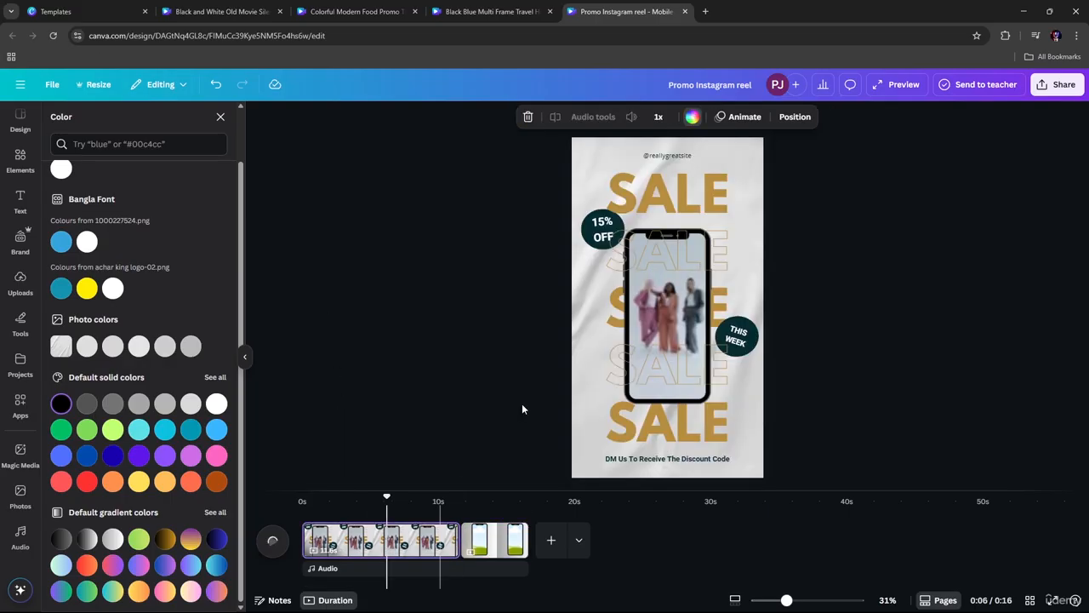
Copy all five SALE texts from the first page onto the phone-frame page.
left_click(654, 193)
left_click(659, 264, "shift")
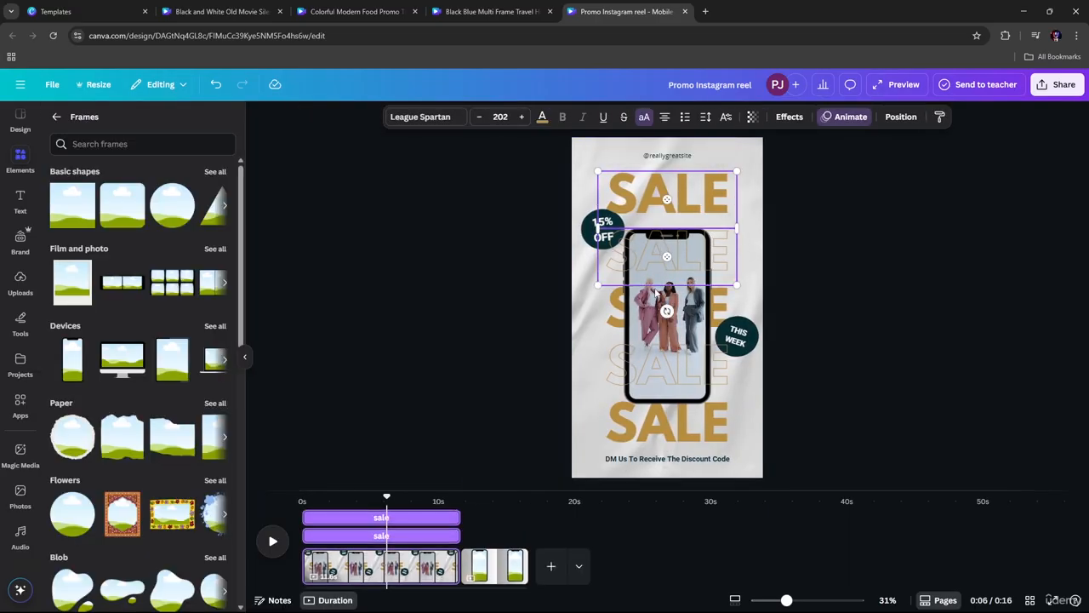
left_click(632, 315, "shift")
left_click(620, 366, "shift")
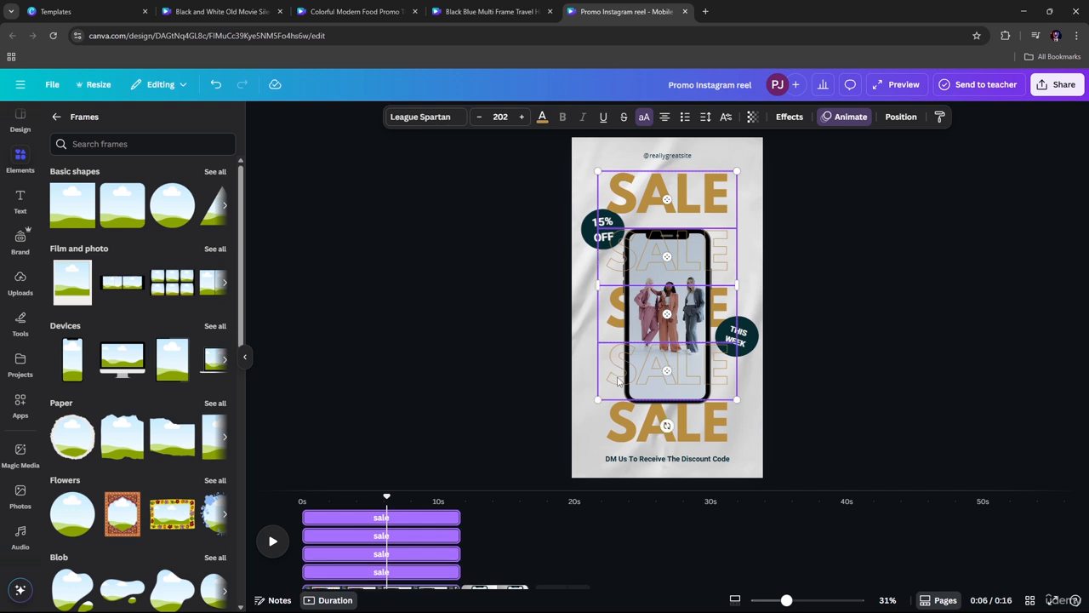
left_click(625, 447, "shift")
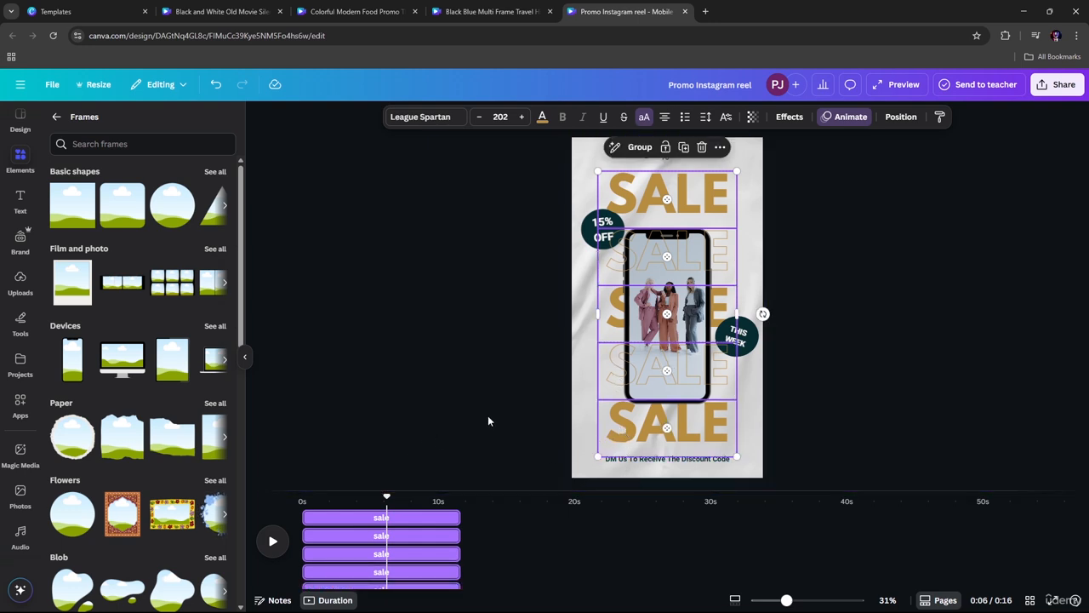
scroll(548, 393, "down", 1)
left_click(491, 541)
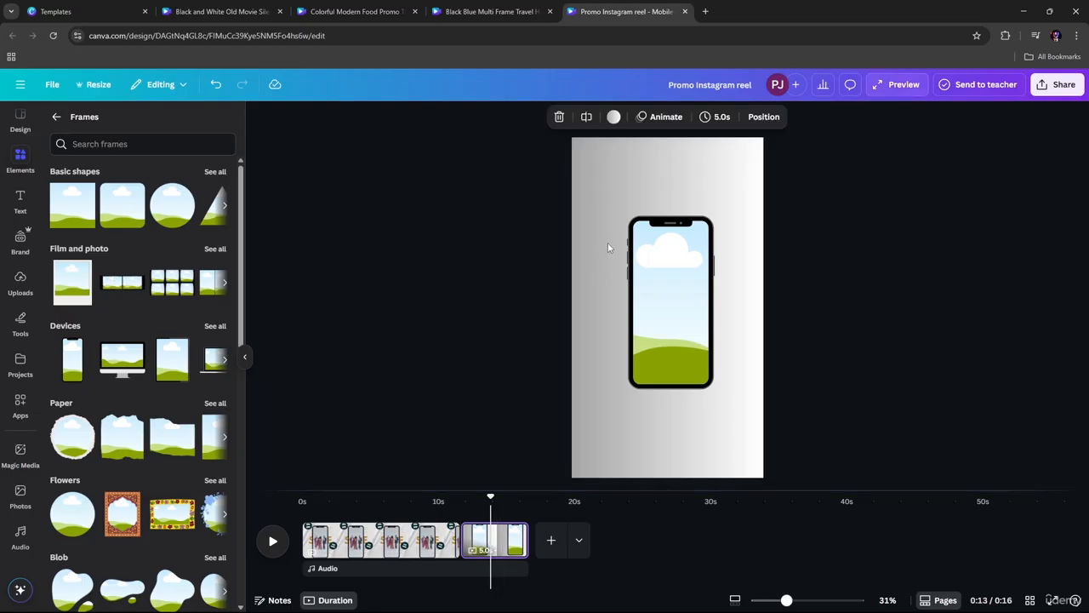
left_click(602, 176)
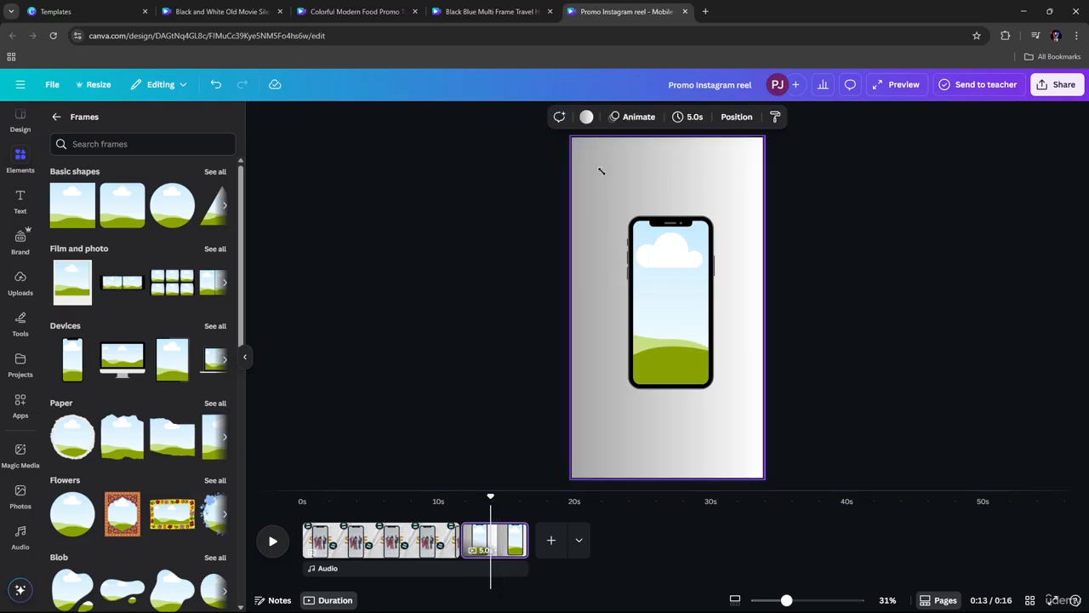
key("ctrl+v")
left_click(775, 216)
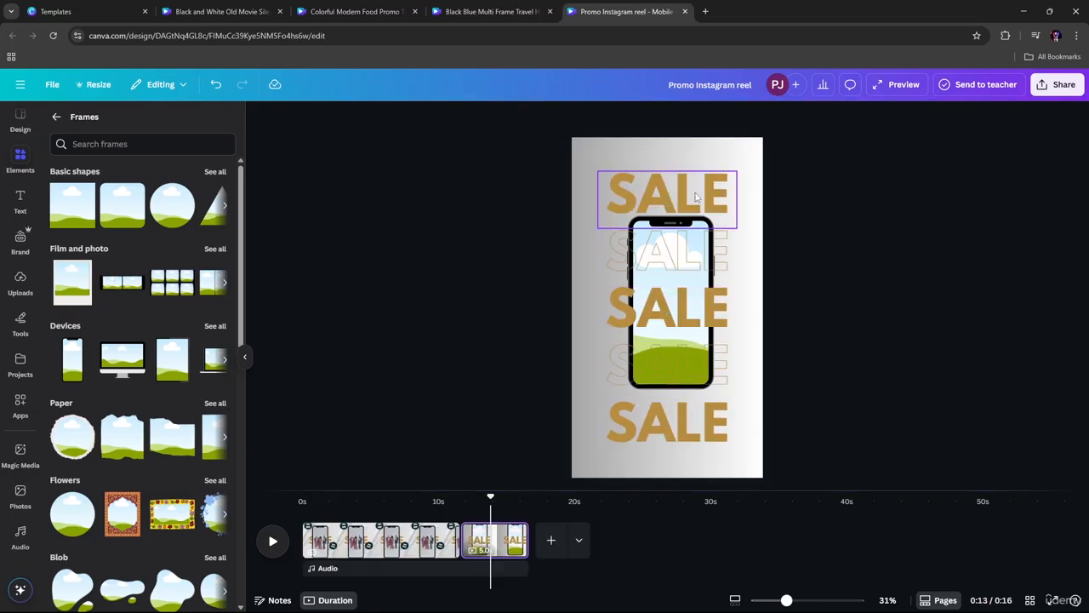
Send the middle solid SALE text backward so it sits behind the phone frame.
left_click(695, 263)
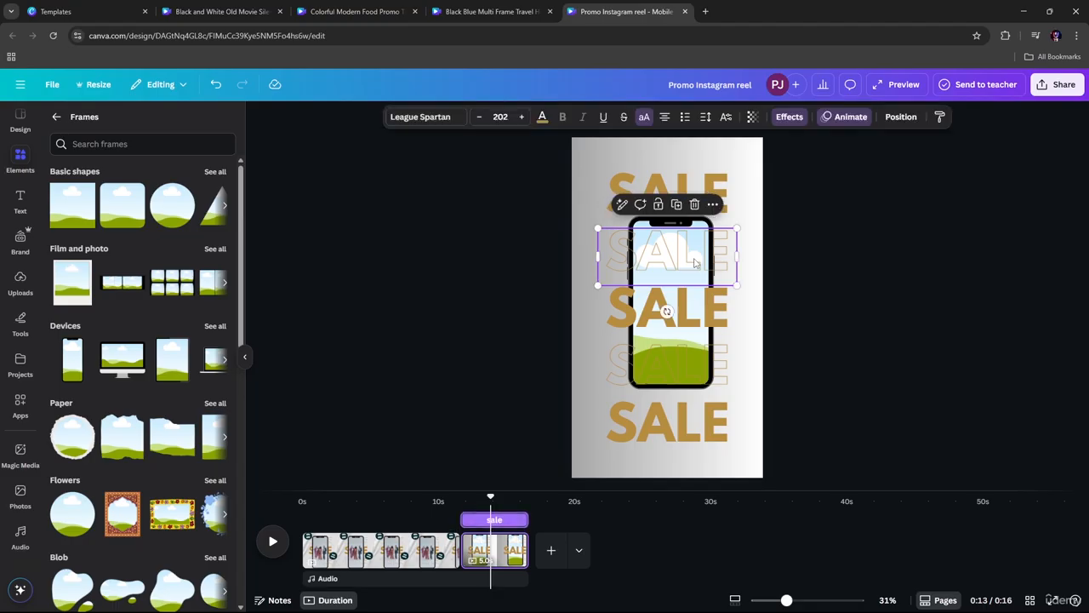
left_click(702, 307)
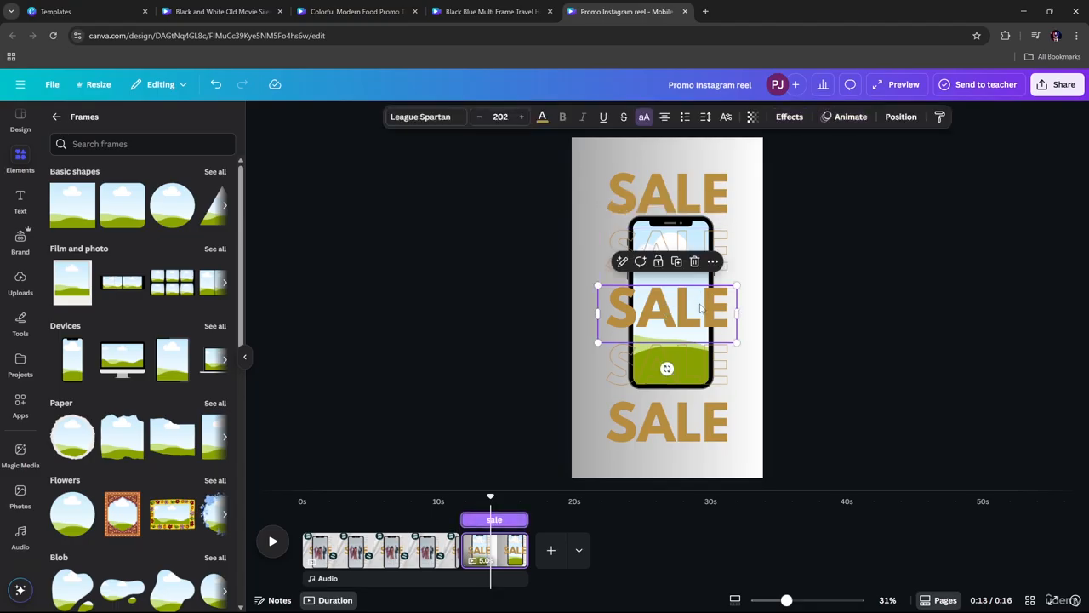
right_click(702, 310)
mouse_move(756, 391)
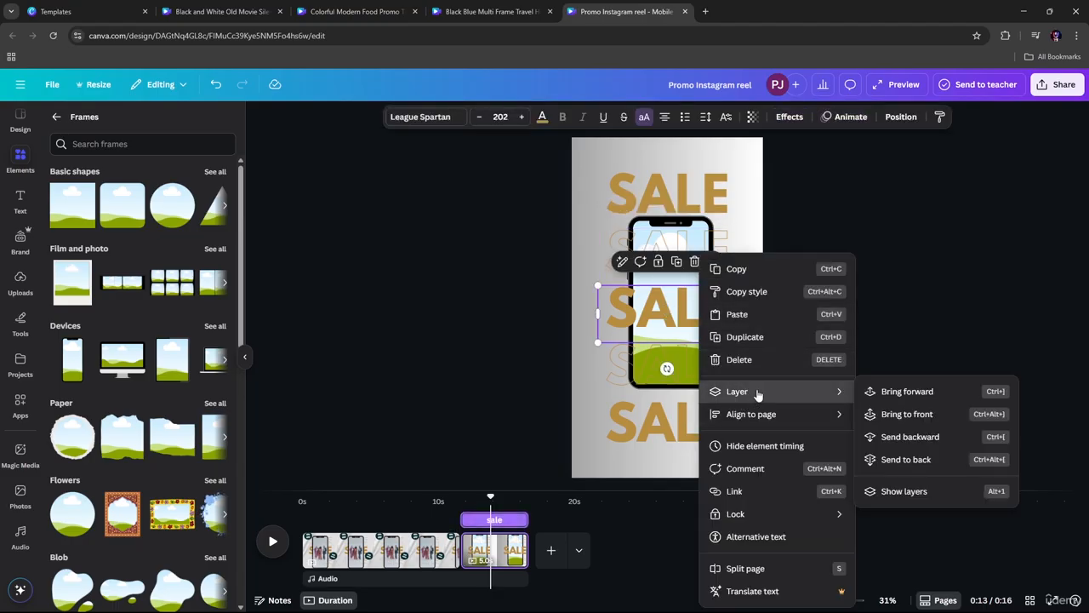
left_click(910, 446)
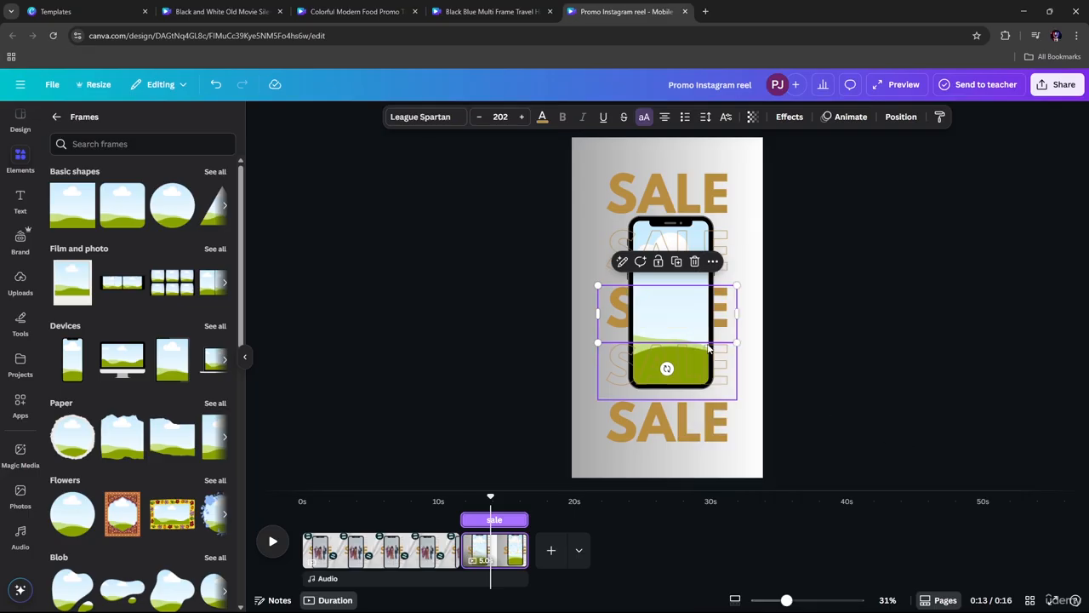
left_click(719, 364)
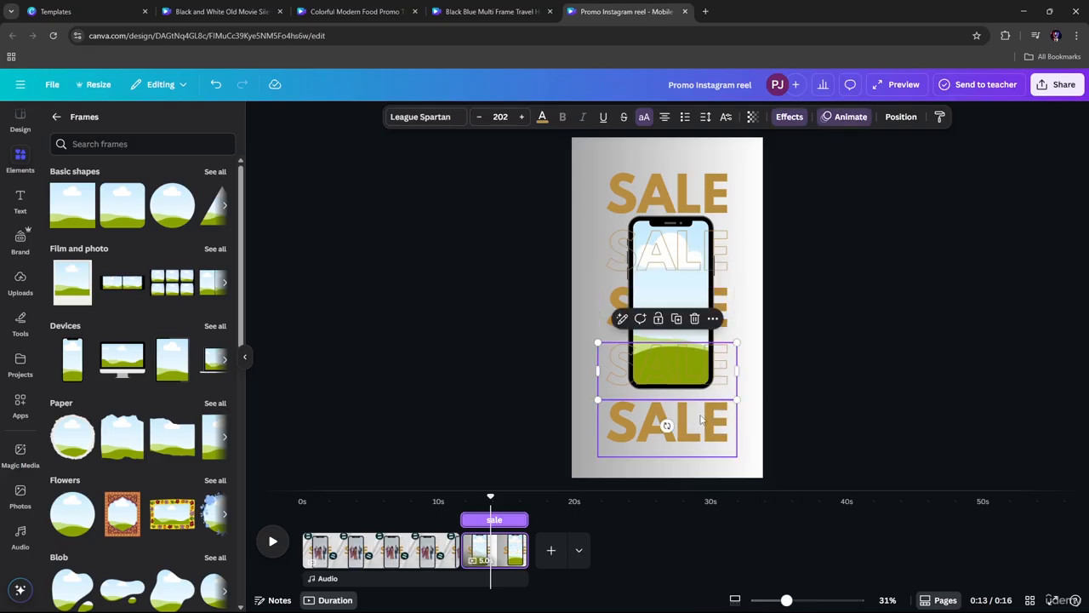
left_click(709, 255)
right_click(711, 252)
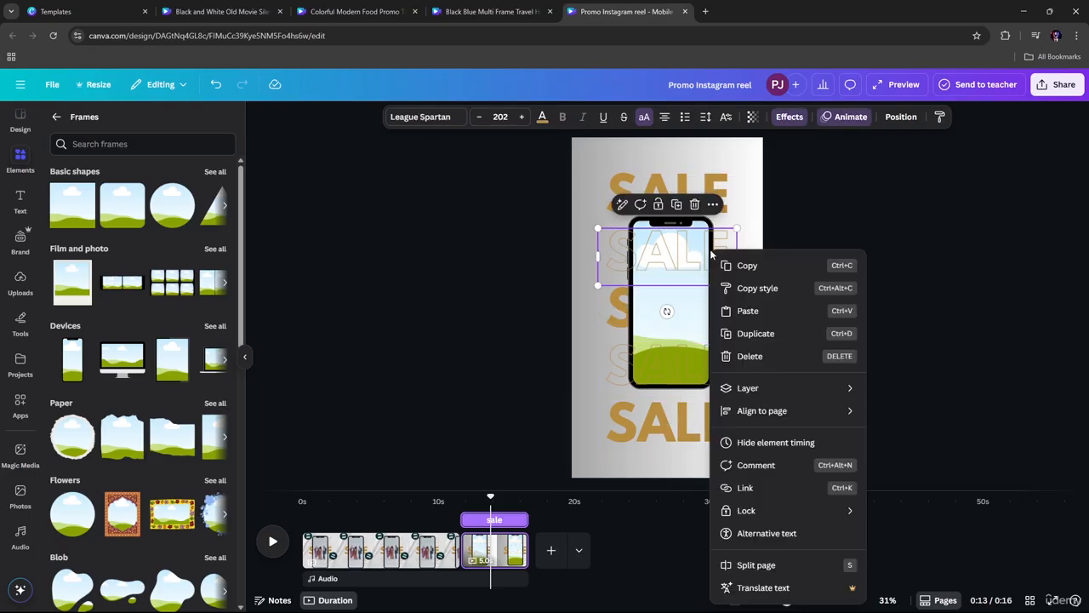
left_click(803, 192)
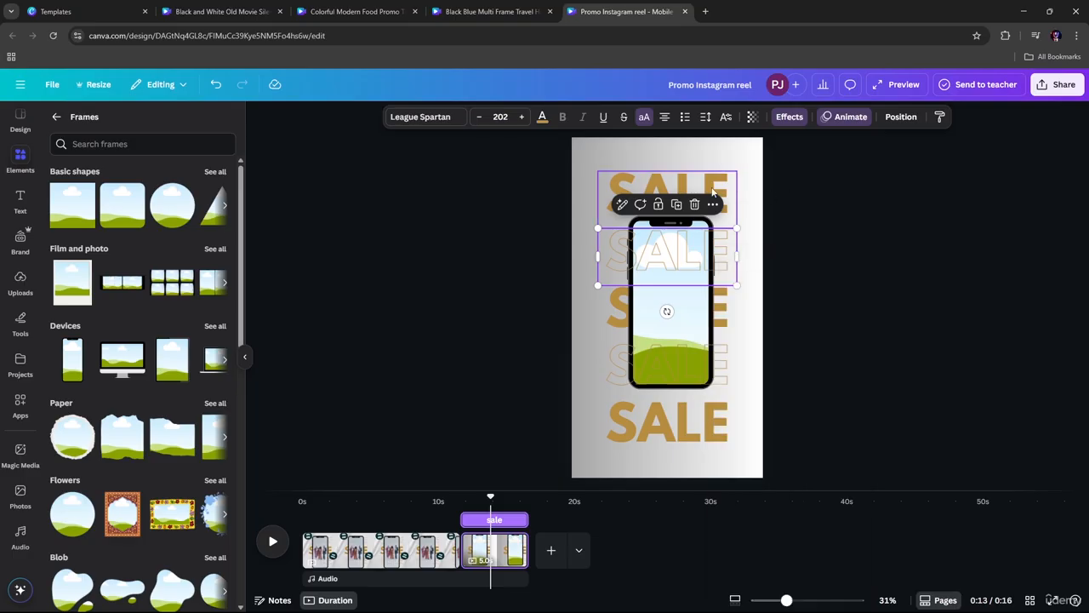
left_click(710, 193)
mouse_move(711, 192)
left_mouse_down()
mouse_move(711, 202)
mouse_move(713, 190)
left_mouse_up()
left_click(851, 199)
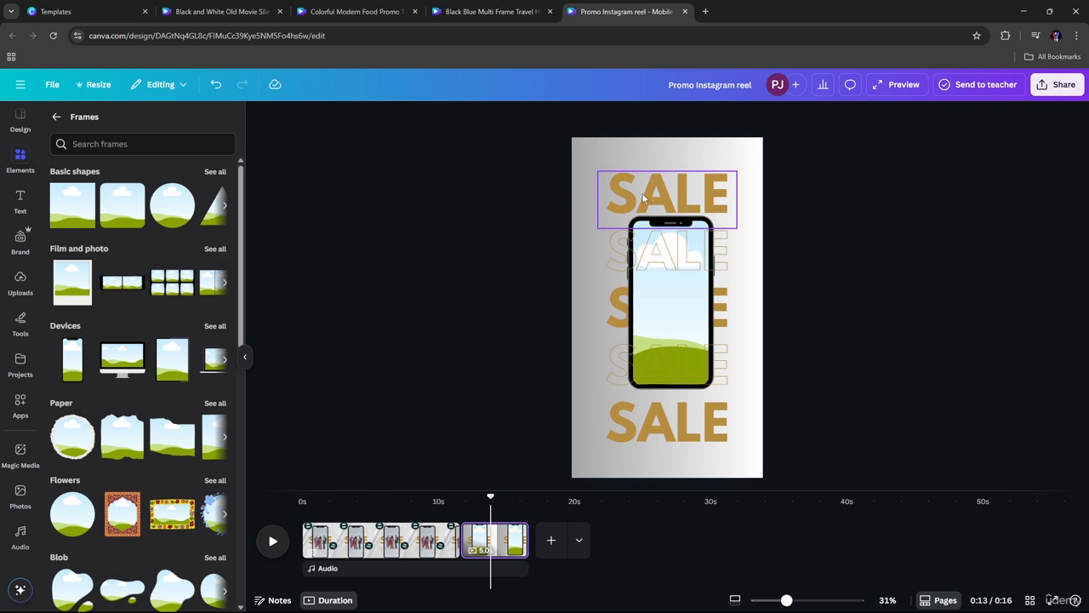
Search the elements library for "video" and limit the results to videos.
left_click(667, 304)
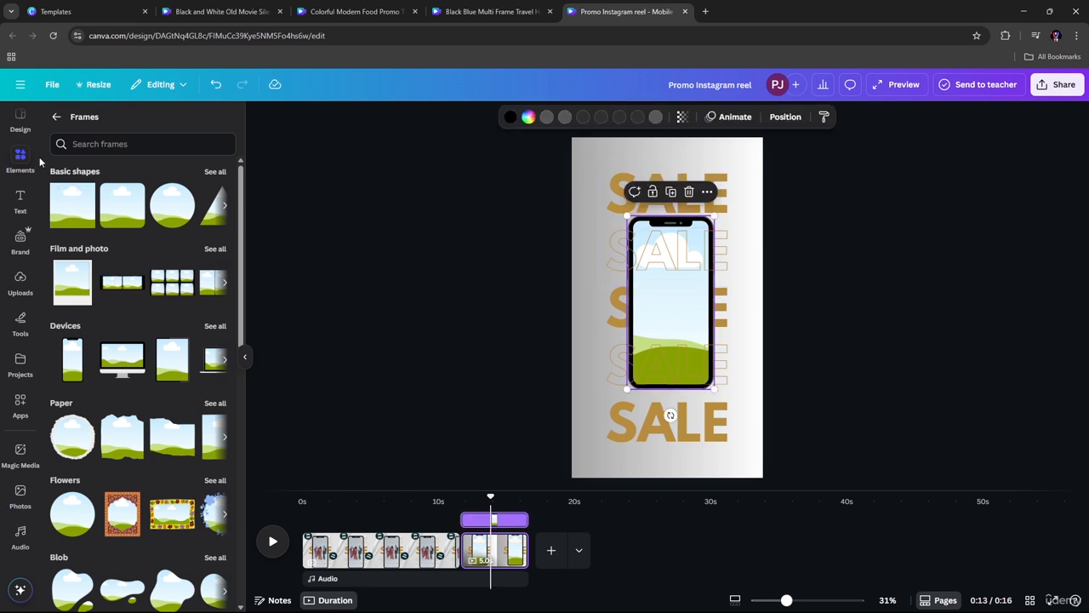
left_click(56, 117)
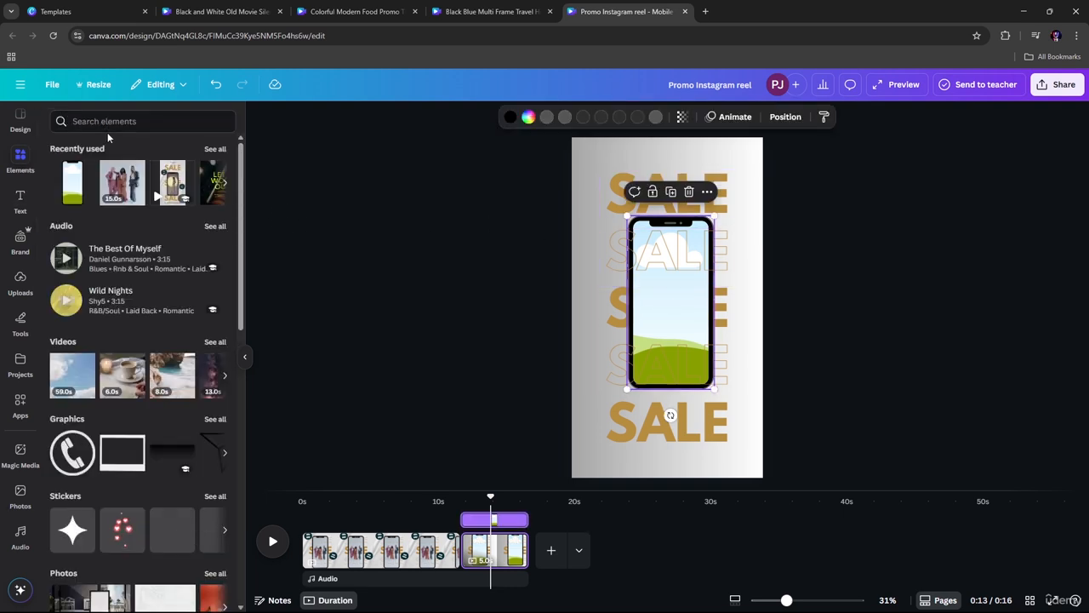
left_click(118, 120)
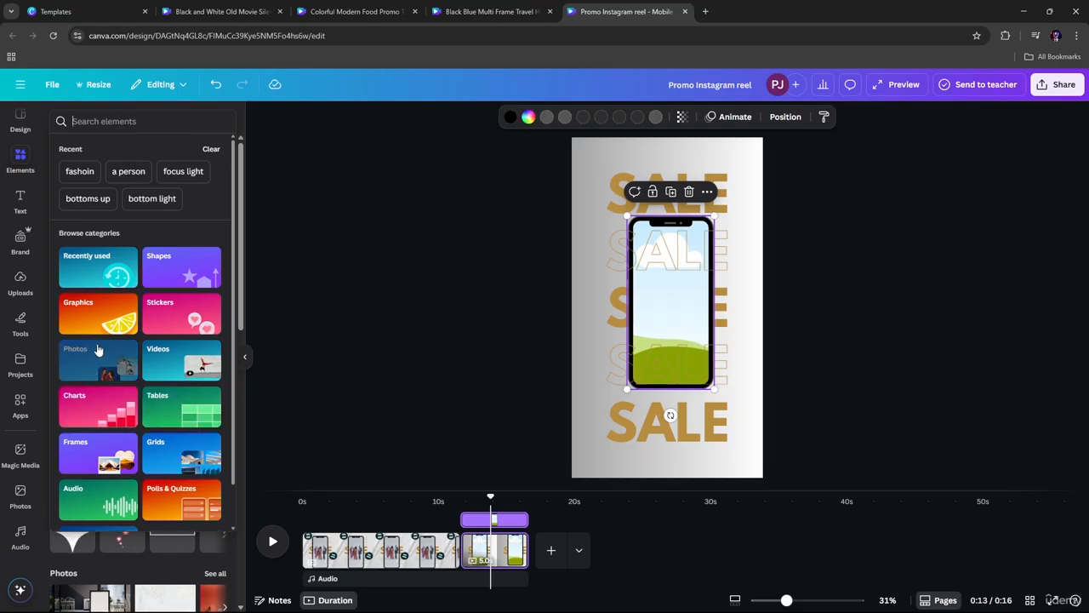
scroll(107, 344, "down", 1)
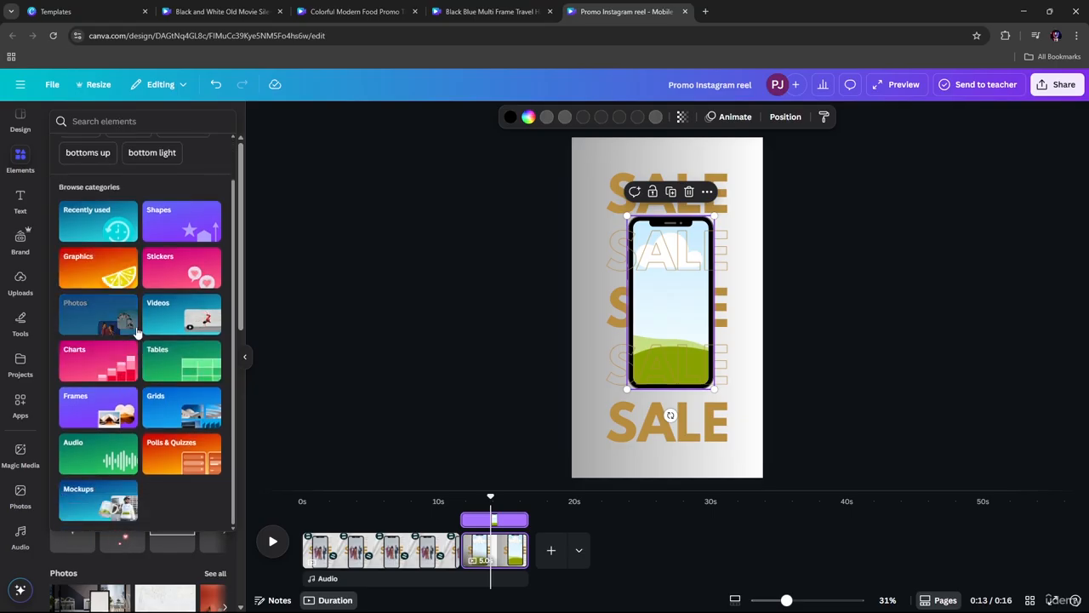
scroll(140, 321, "up", 1)
scroll(143, 315, "down", 1)
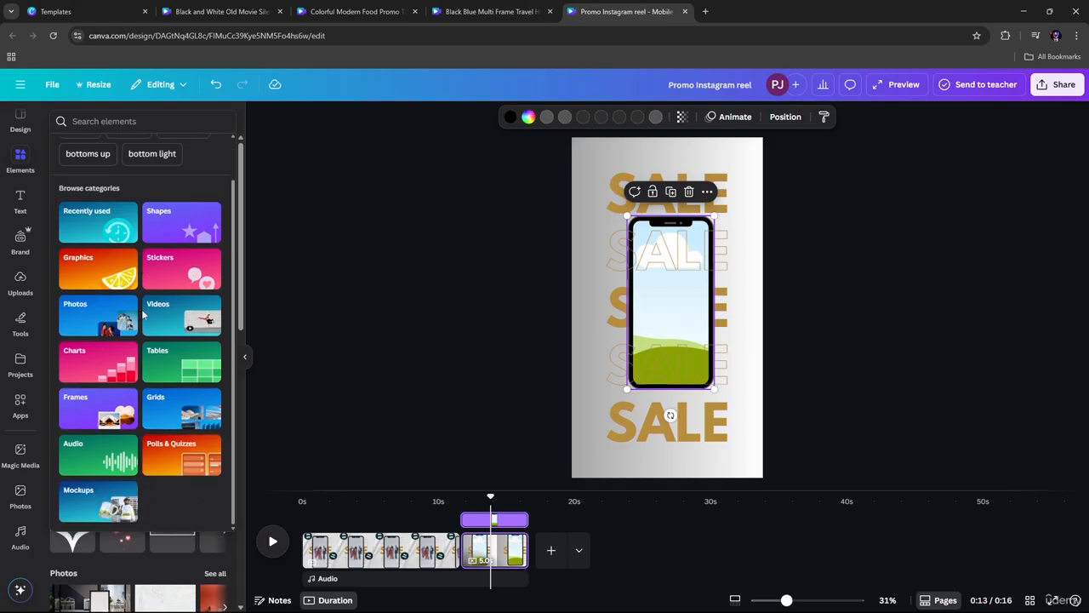
scroll(143, 315, "up", 1)
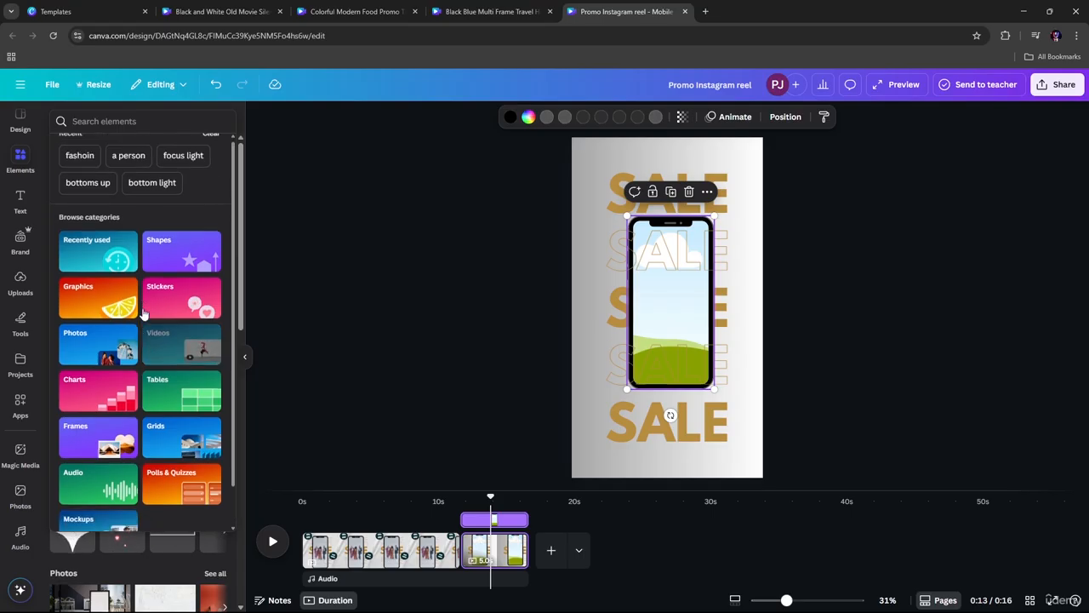
left_click(135, 121)
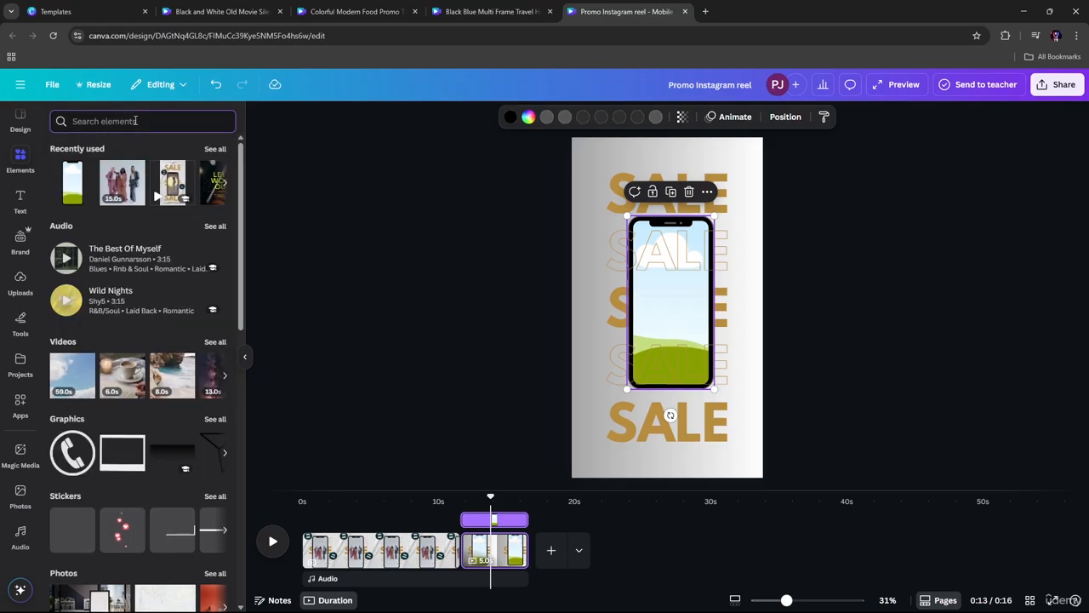
type("video")
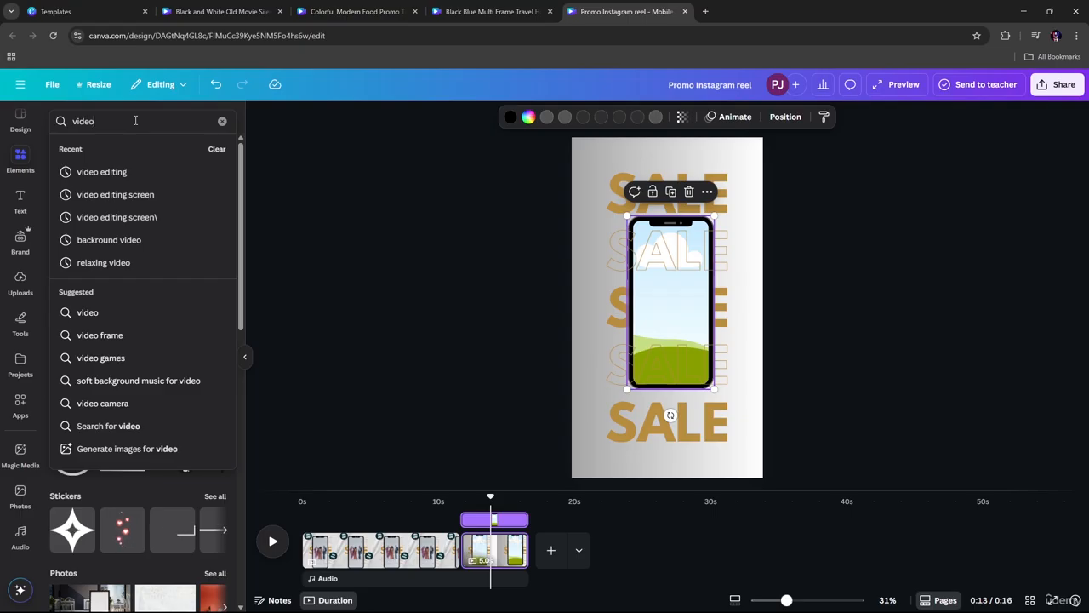
key("Return")
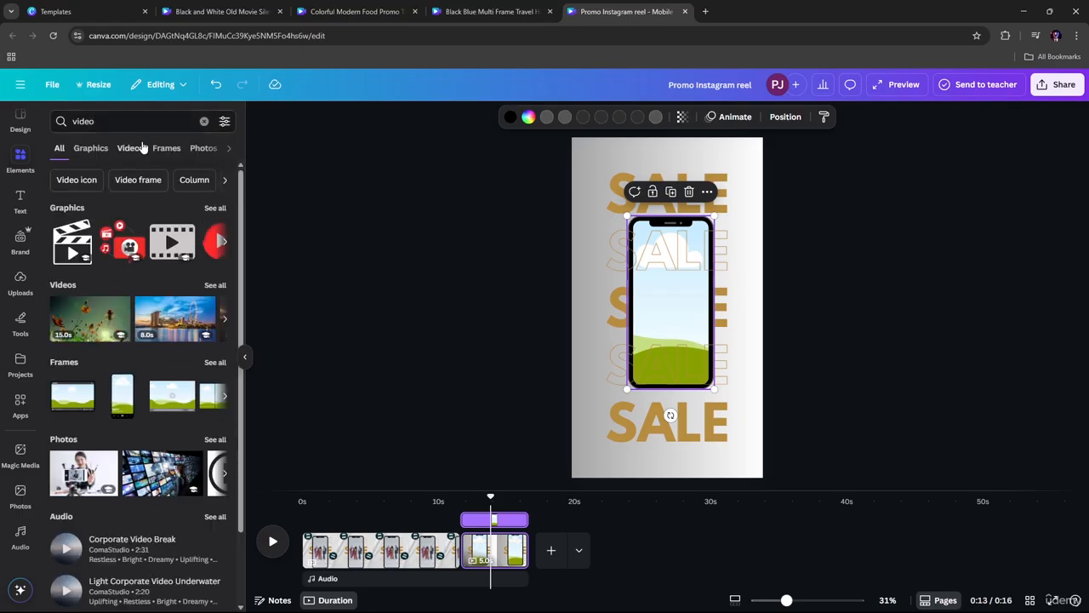
left_click(123, 149)
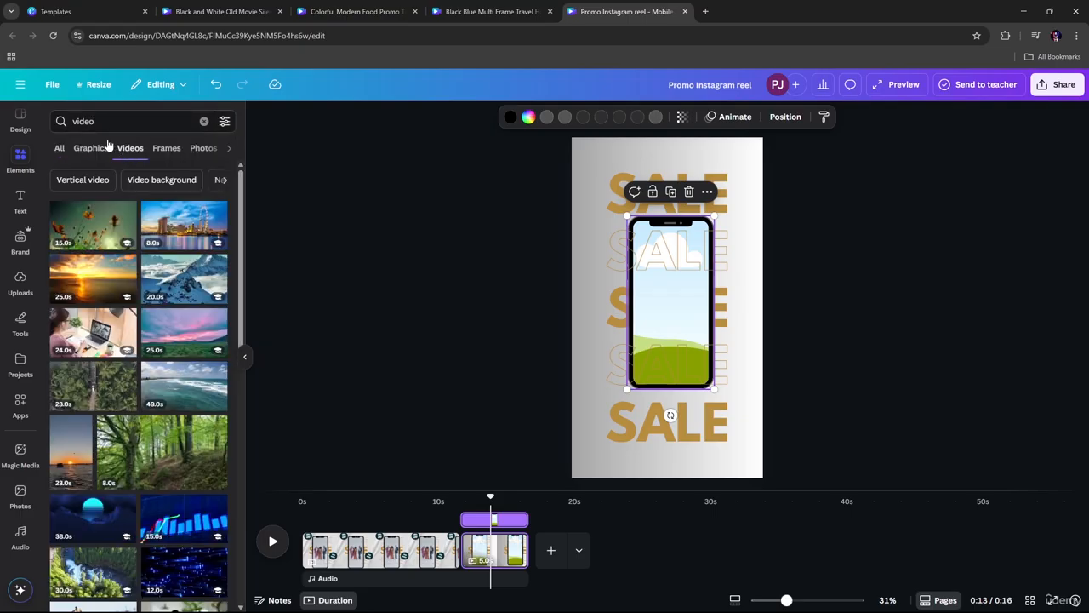
Replace the video search term with the recent search "fashoin".
left_click(72, 121)
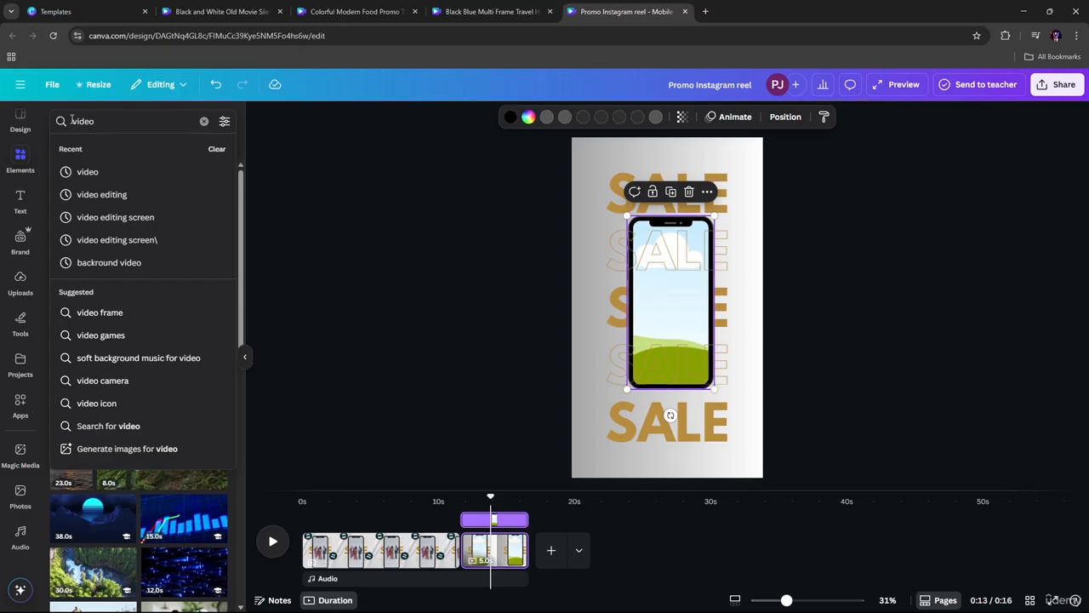
type("f")
key("BackSpace")
key("BackSpace")
key("BackSpace")
key("BackSpace")
key("BackSpace")
key("BackSpace")
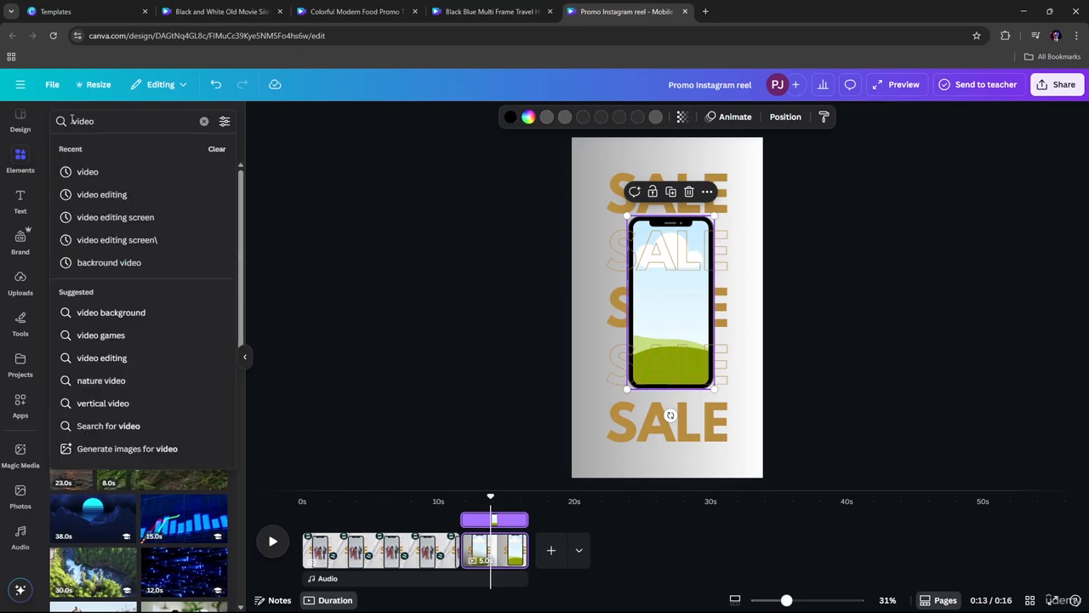
type("fa")
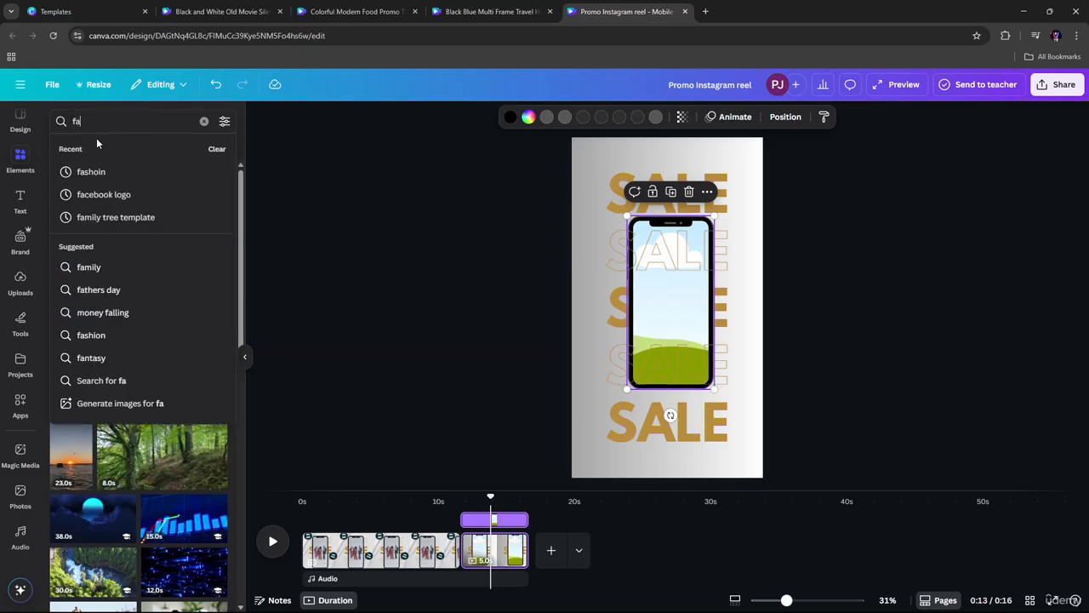
left_click(100, 173)
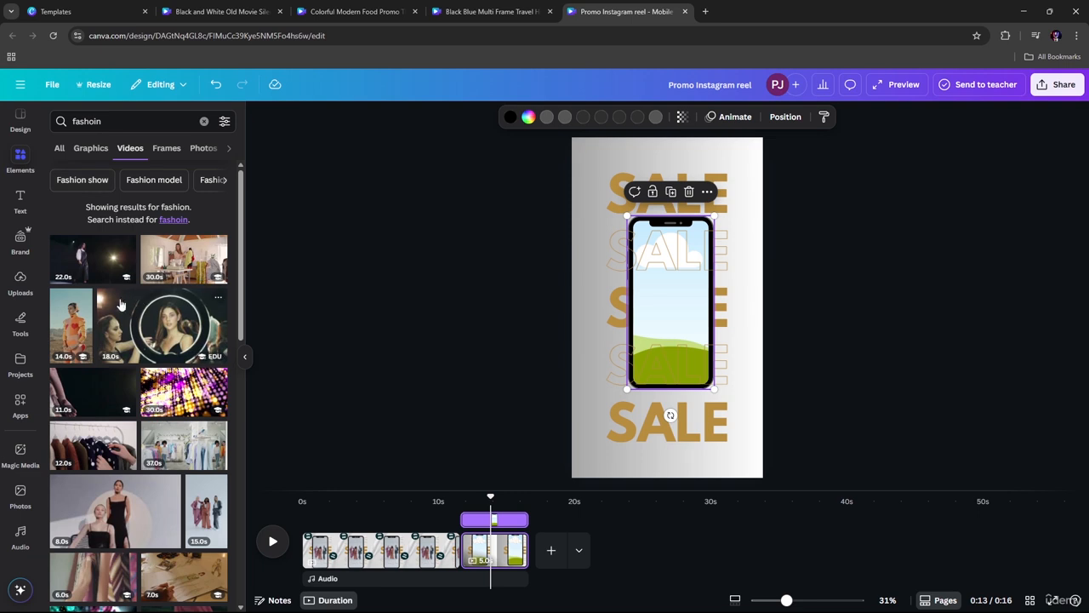
Fill the phone frame with the 8.0s fashion clip of two women in black dresses.
scroll(175, 270, "down", 3)
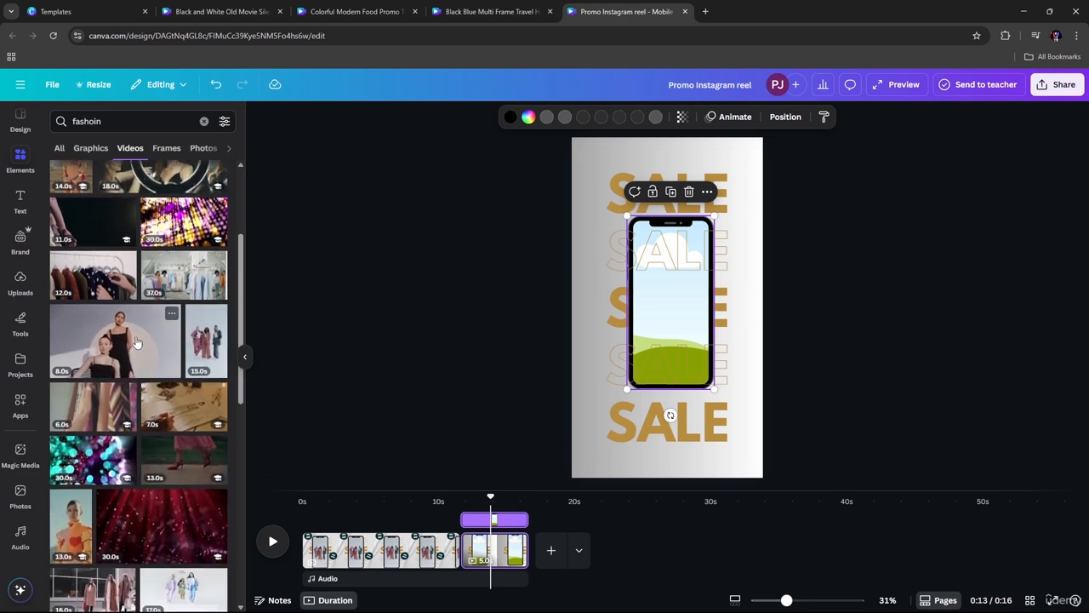
left_click_drag(137, 342, 685, 320)
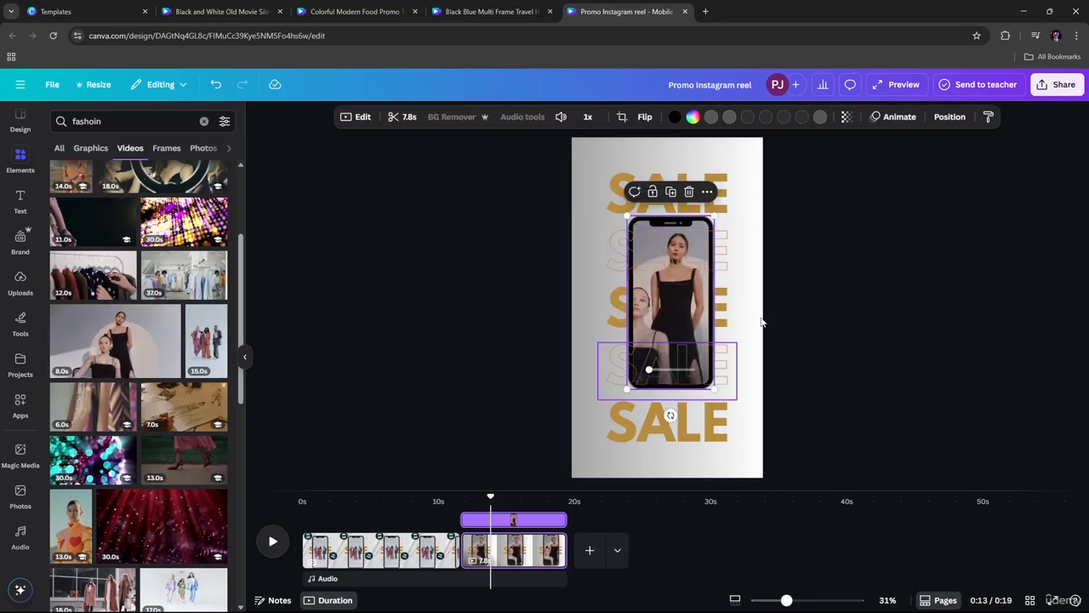
left_click(874, 302)
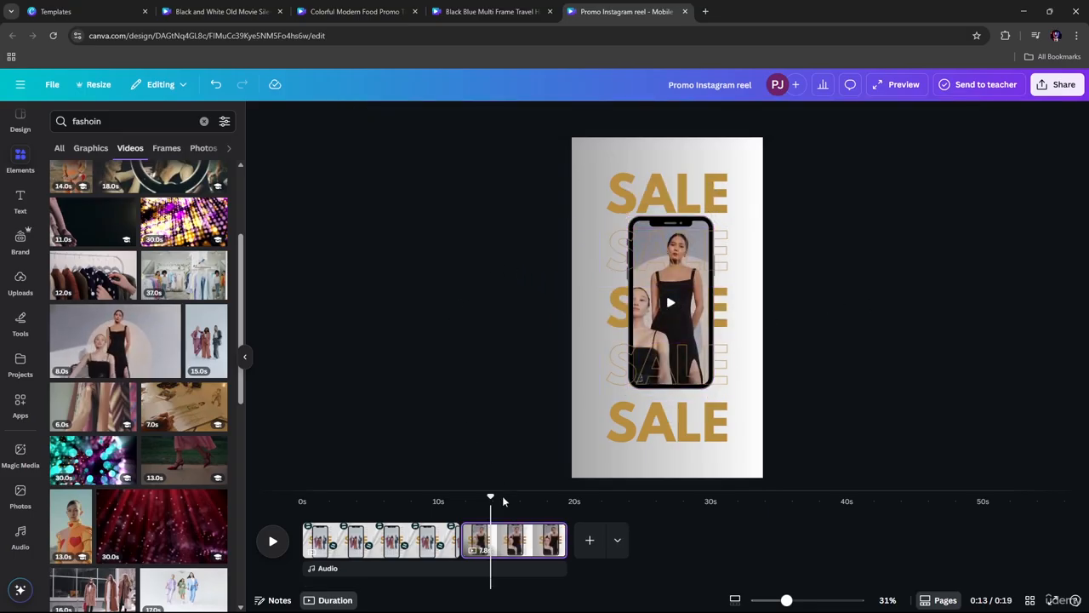
Copy the crumpled white paper background from the first SALE page onto the phone-frame page.
left_click_drag(489, 499, 446, 499)
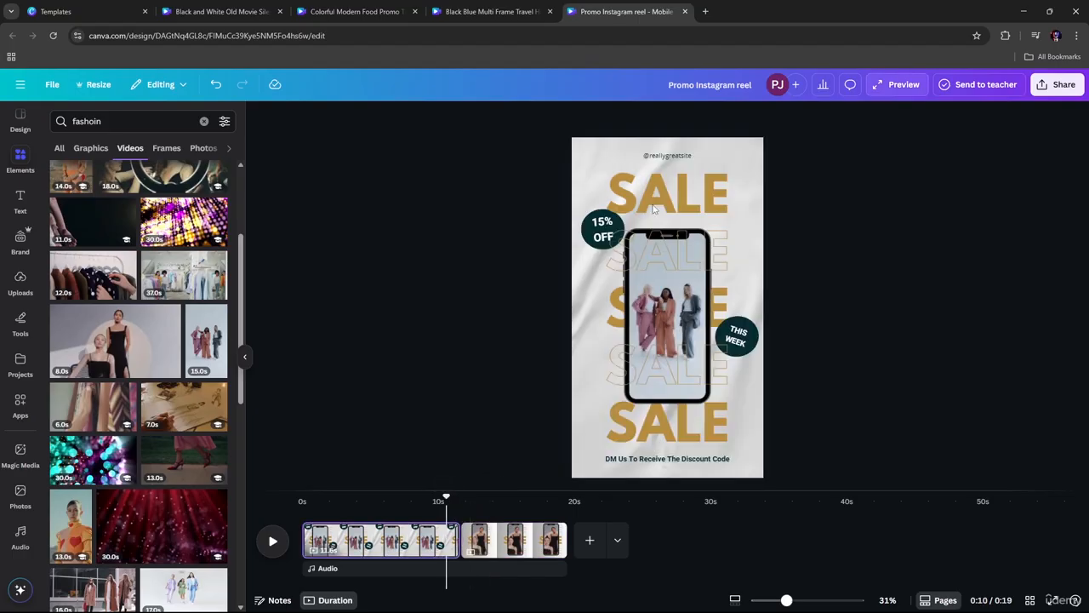
left_click(735, 194)
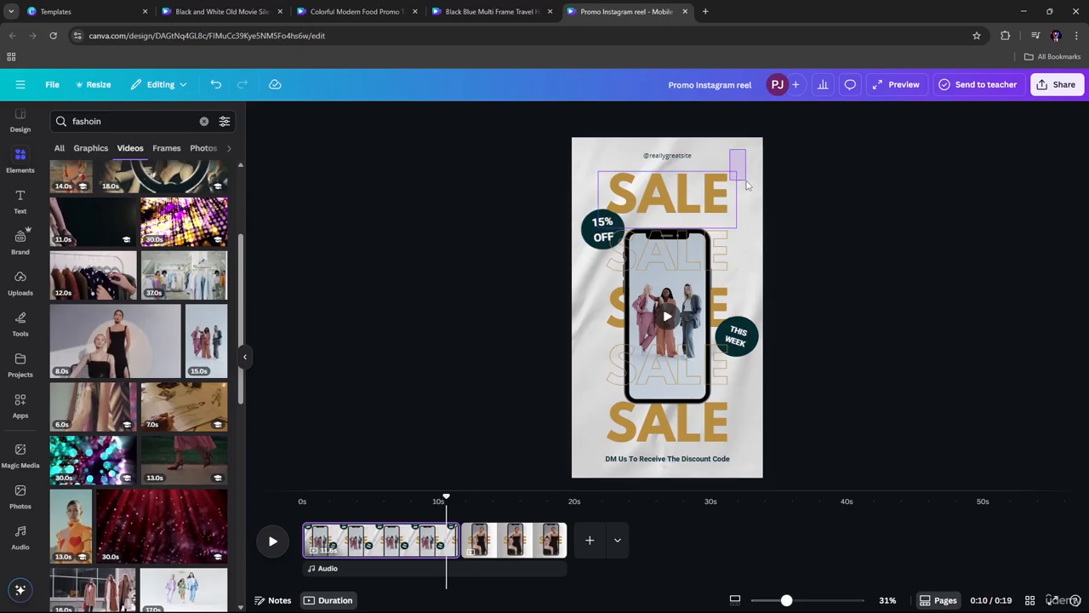
left_click(733, 184)
left_click(740, 161)
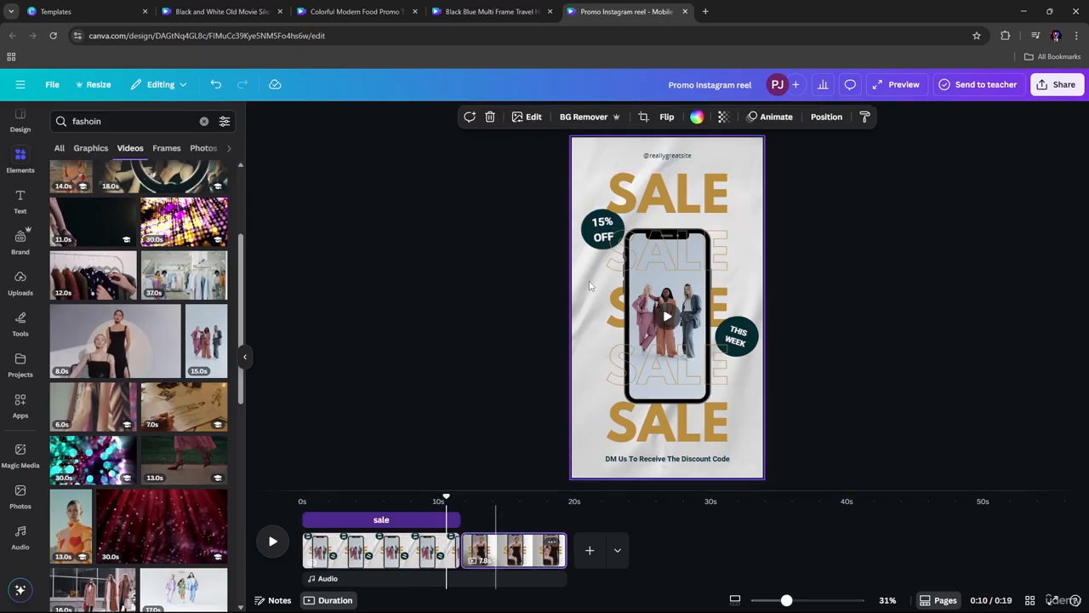
left_click(497, 551)
key("ctrl+v")
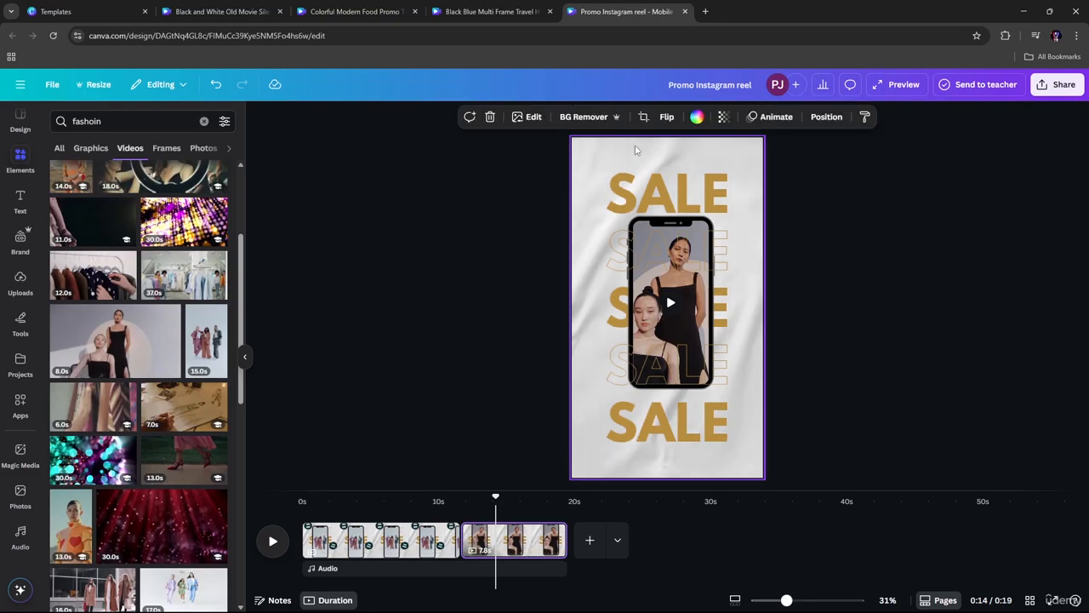
Clear the fashion search from the elements library and browse its Audio category.
mouse_move(496, 494)
left_mouse_down()
mouse_move(438, 498)
mouse_move(440, 508)
mouse_move(490, 503)
left_mouse_up()
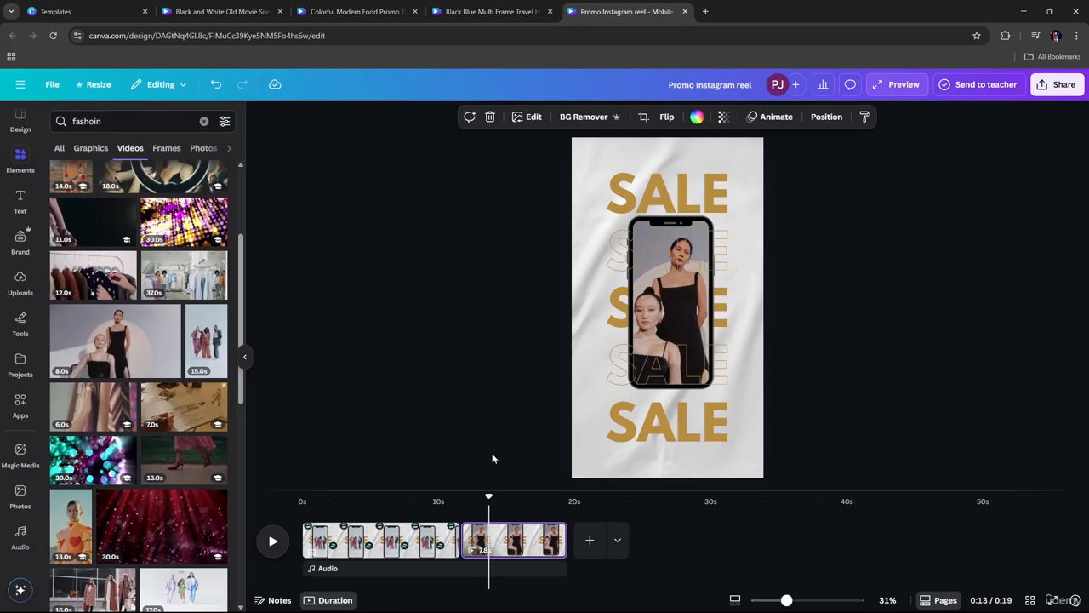
left_click(360, 570)
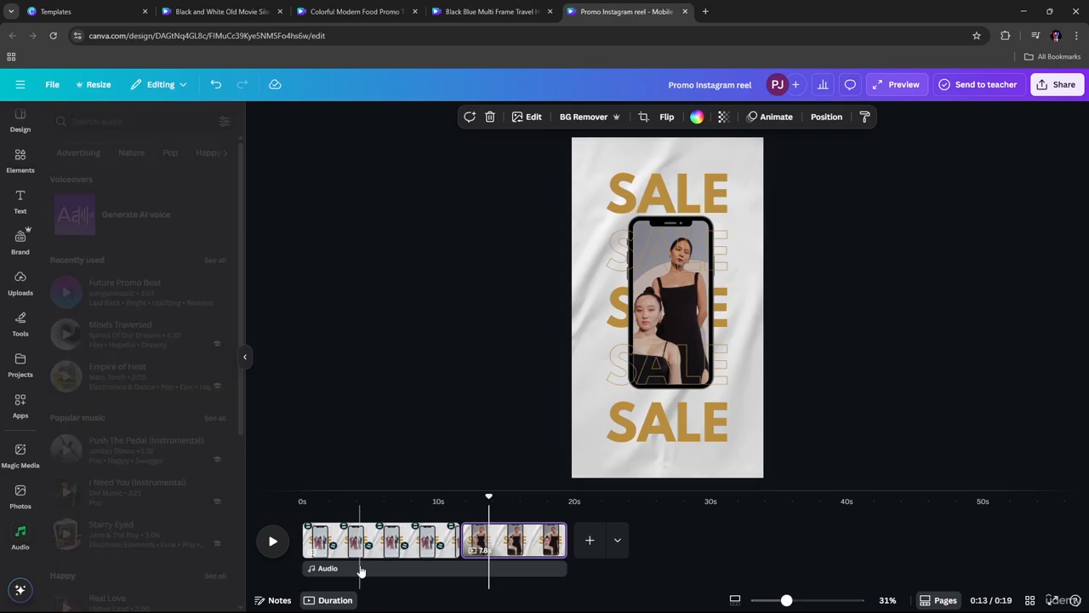
left_click(22, 160)
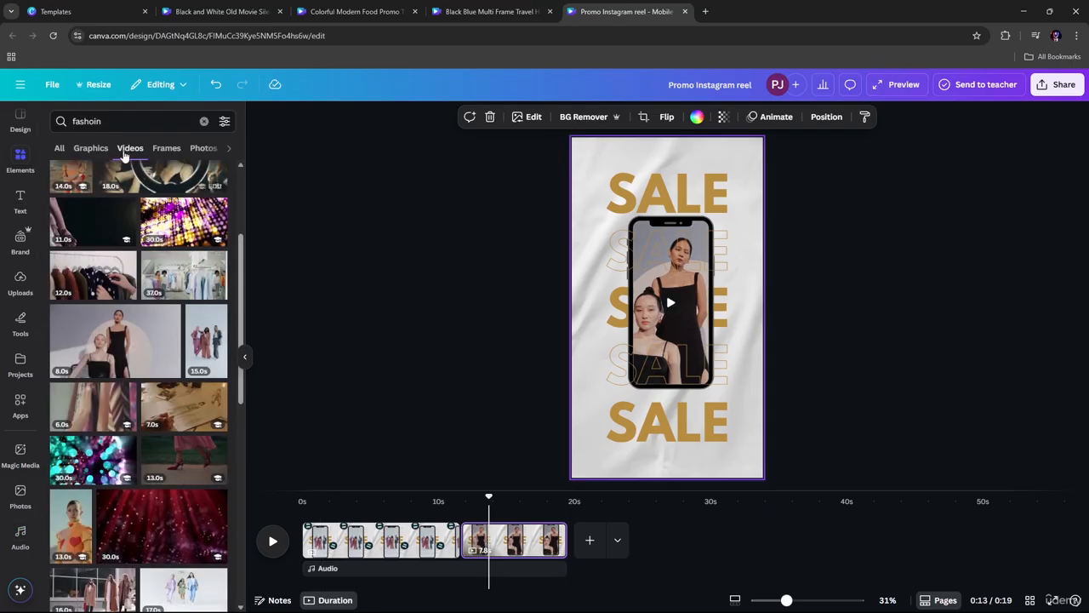
left_click(229, 148)
left_click(203, 121)
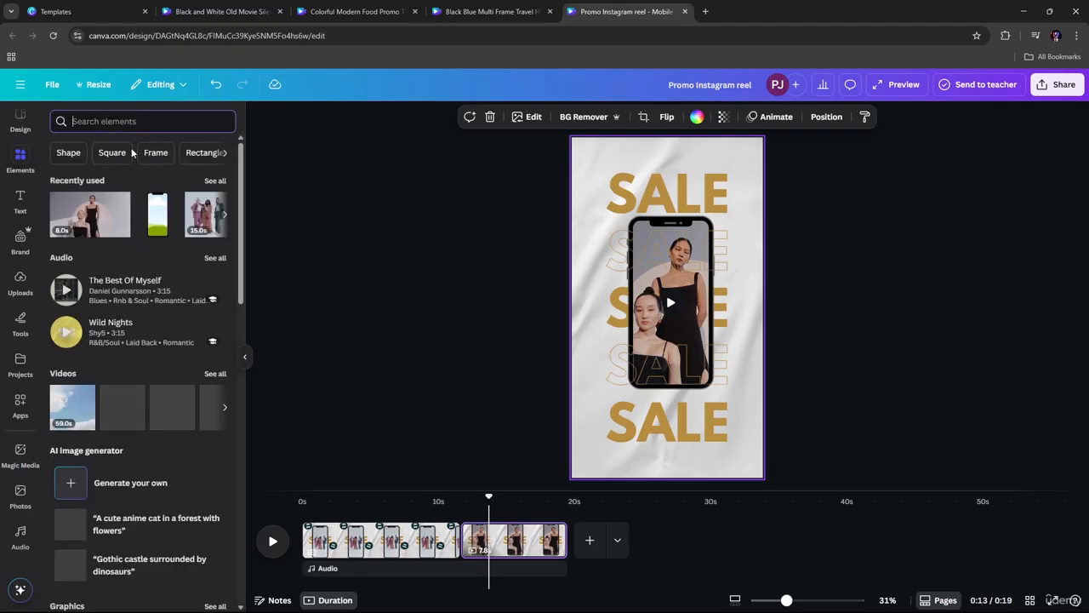
left_click(19, 200)
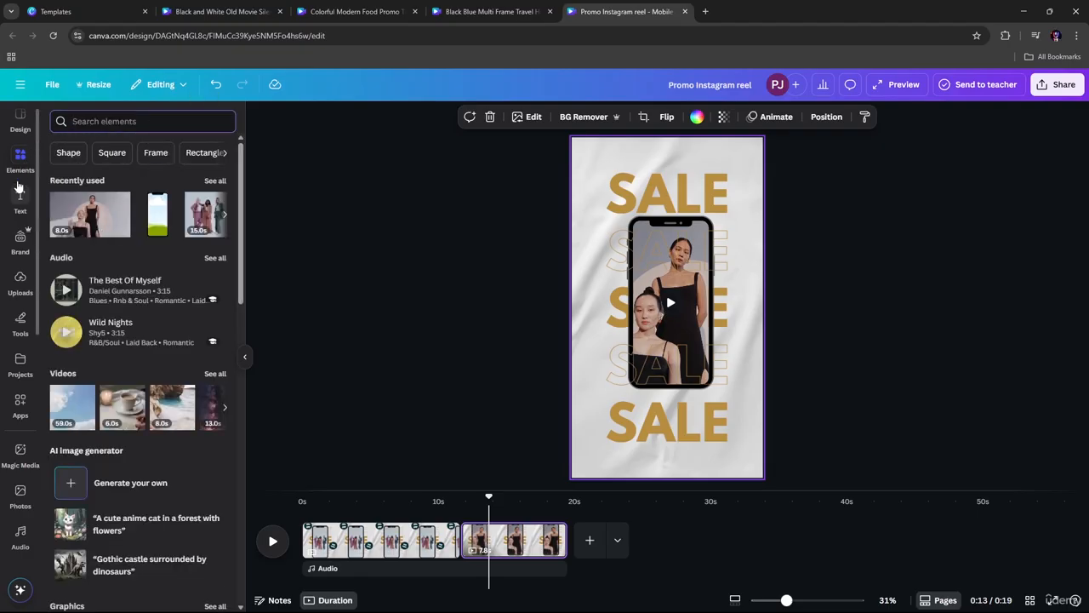
left_click(21, 162)
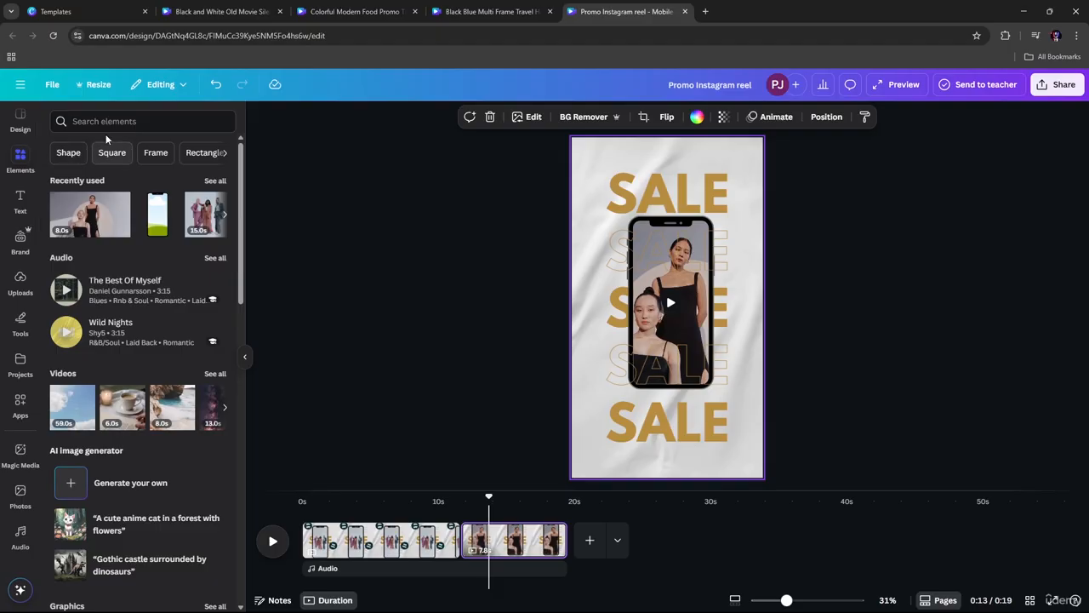
left_click(109, 121)
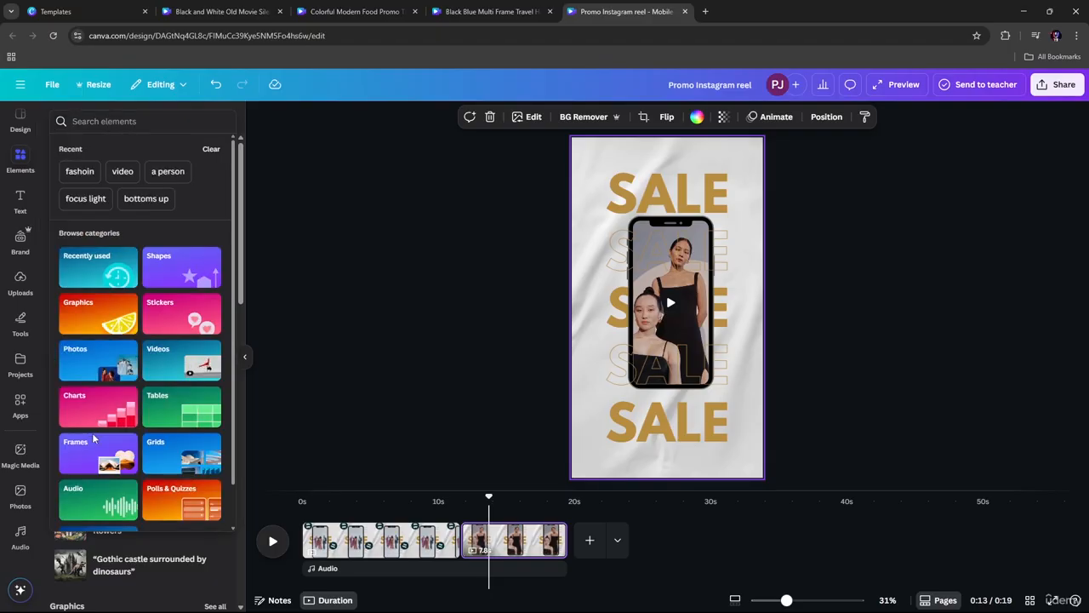
left_click(87, 487)
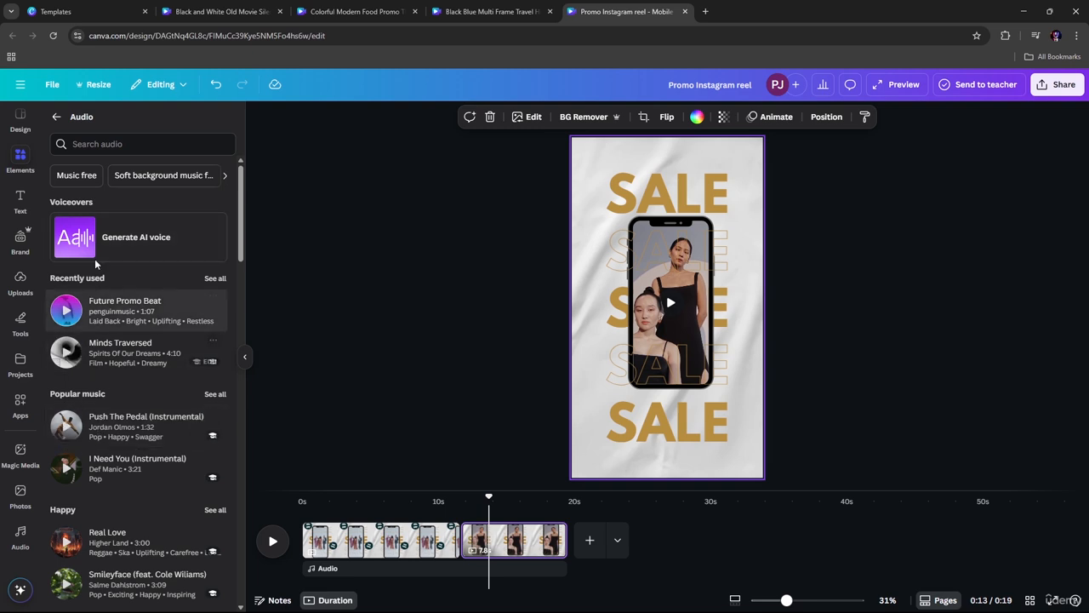
Search the audio library for "upbeat" and preview the tracks Bulldozer and Natural Forces.
left_click(129, 144)
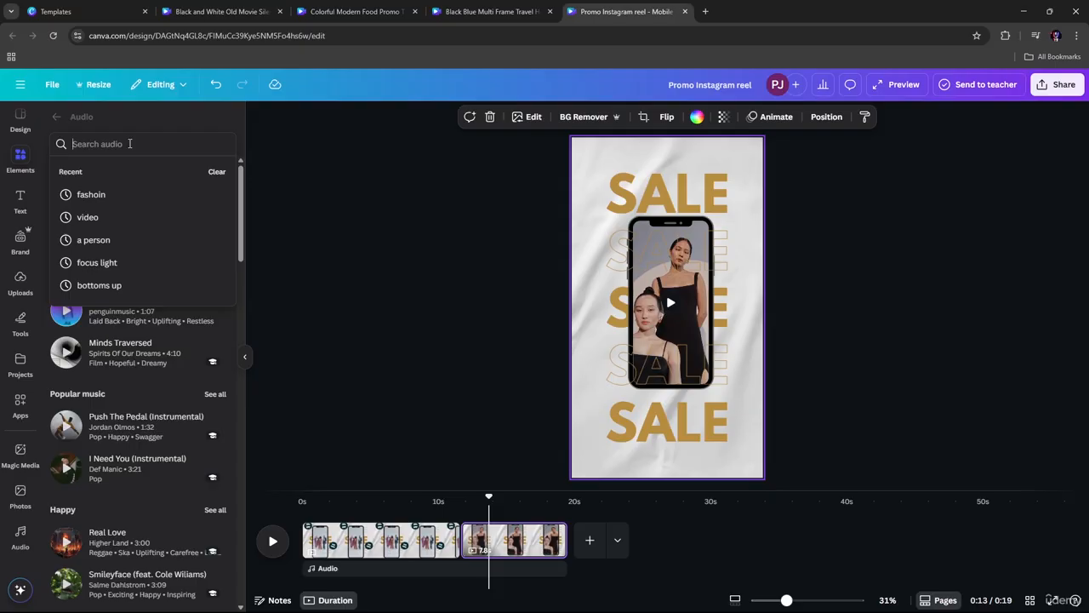
left_click(269, 149)
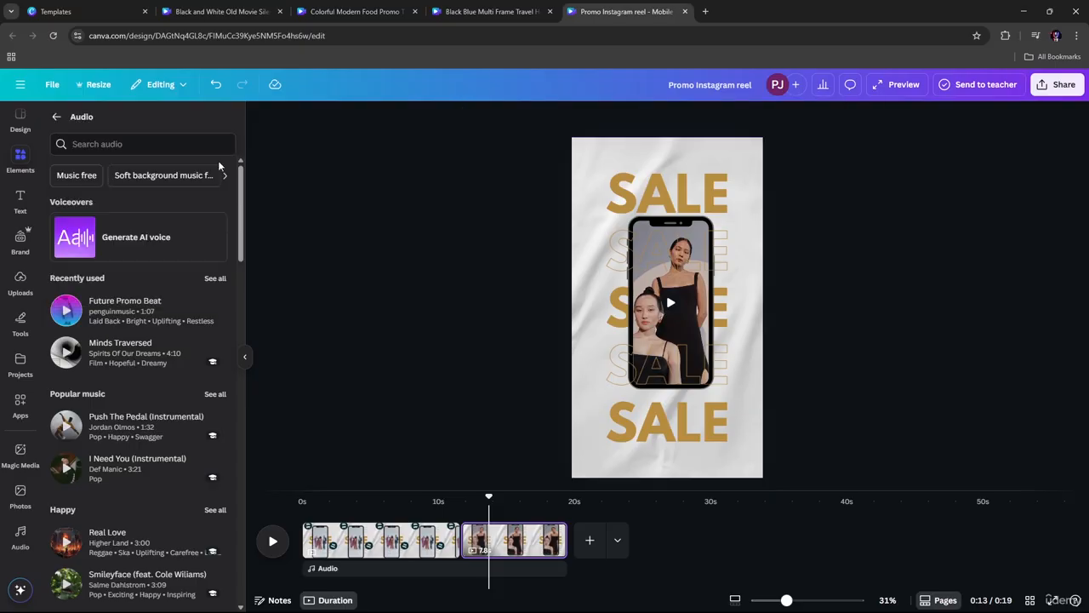
scroll(124, 383, "down", 3)
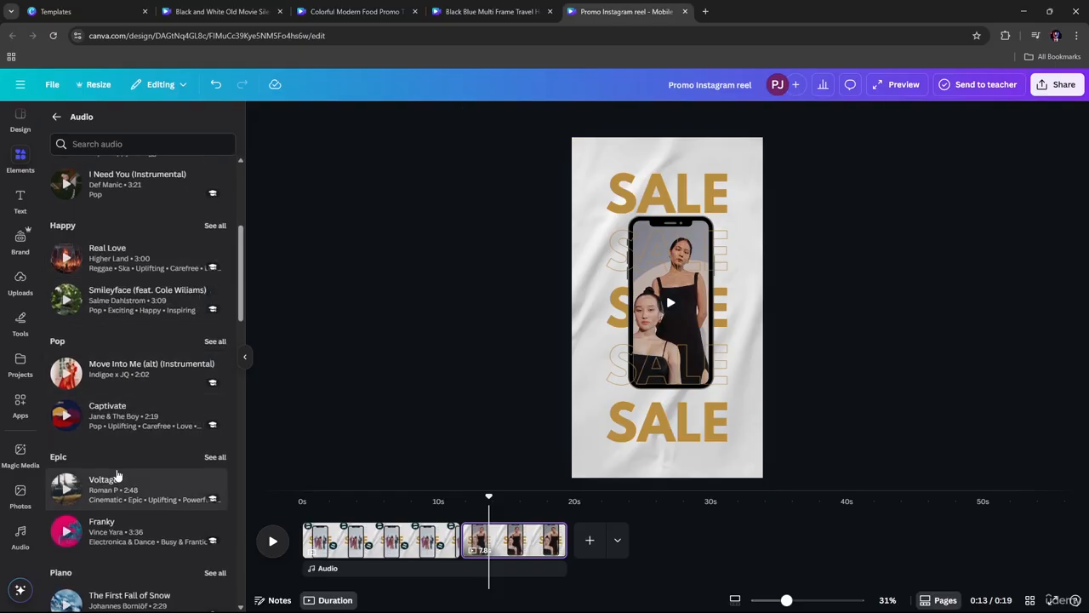
scroll(119, 443, "down", 5)
scroll(122, 459, "down", 6)
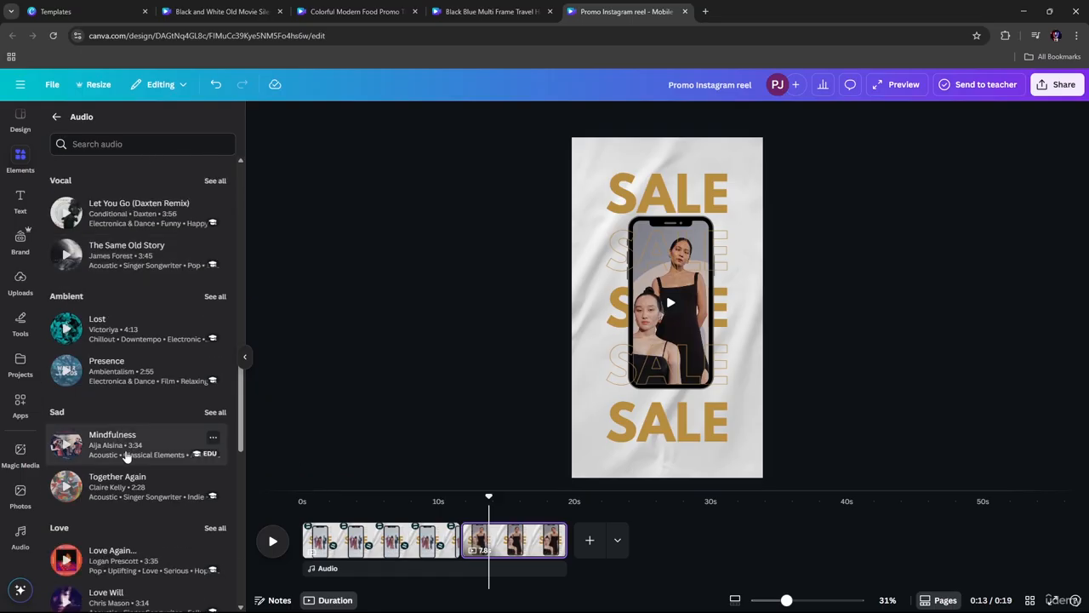
left_click(128, 143)
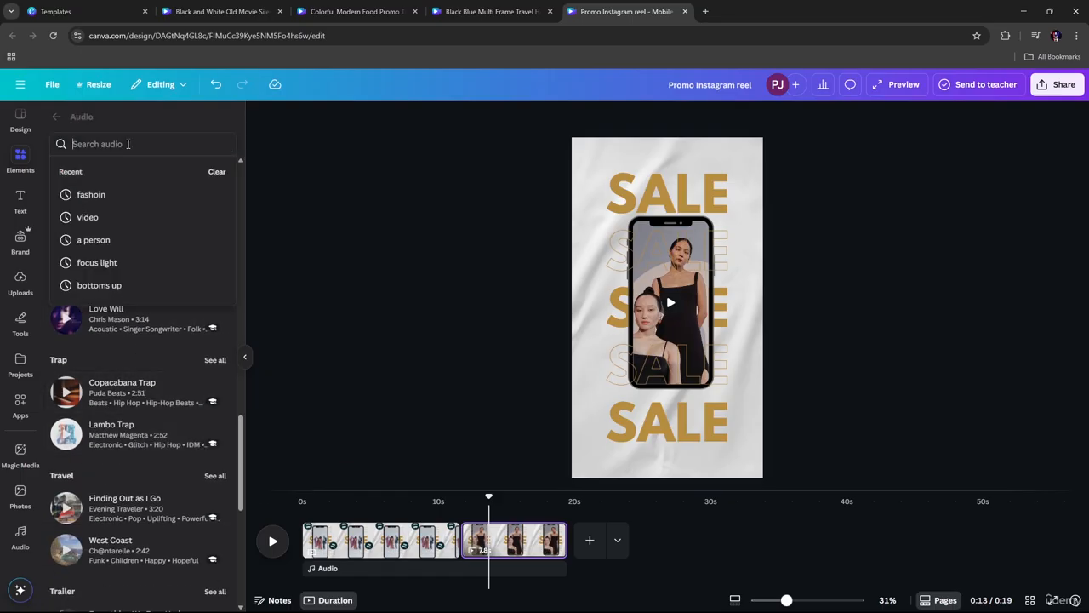
type("upbe")
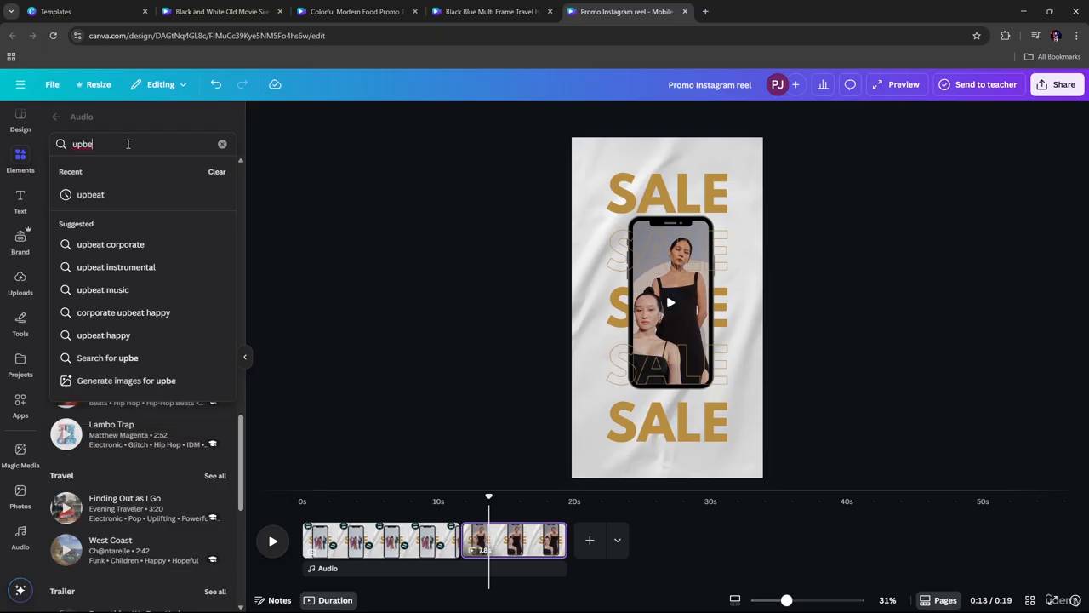
left_click(112, 198)
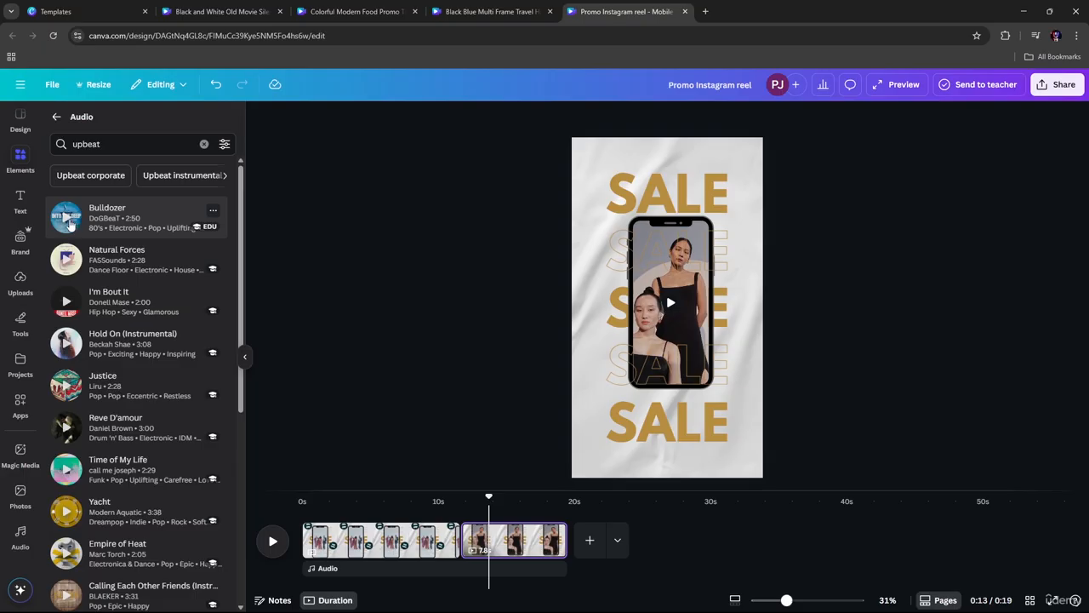
left_click(68, 218)
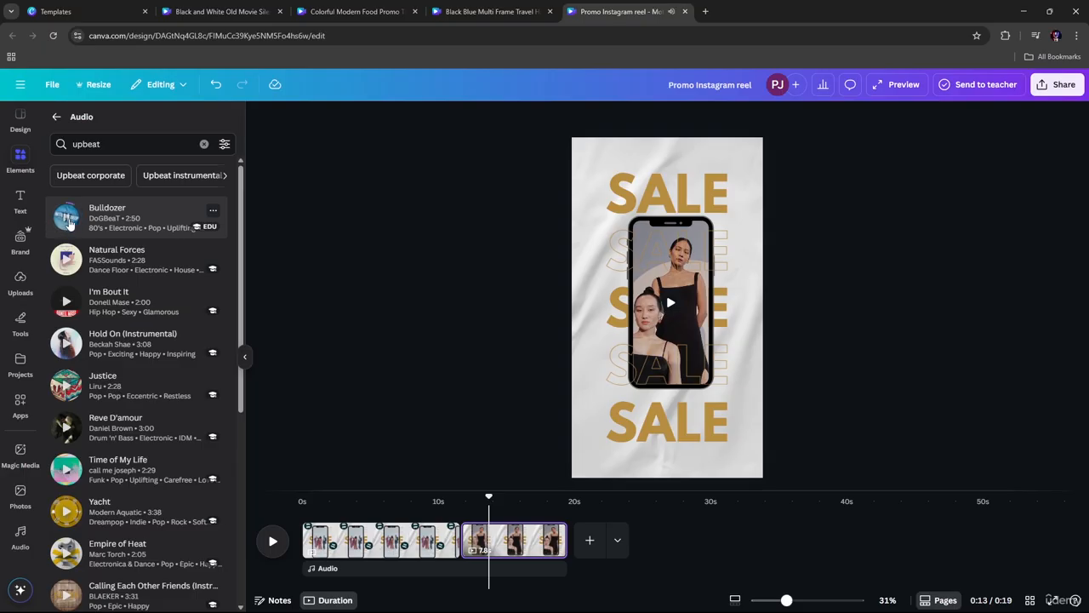
left_click(67, 261)
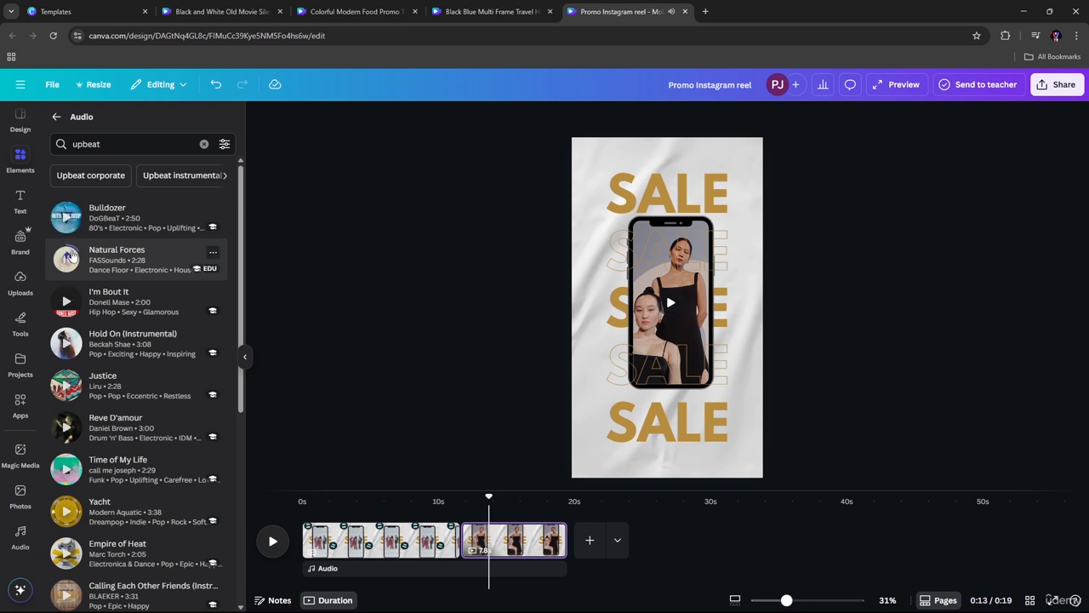
Refine the audio search to "upbeat promo".
left_click(99, 145)
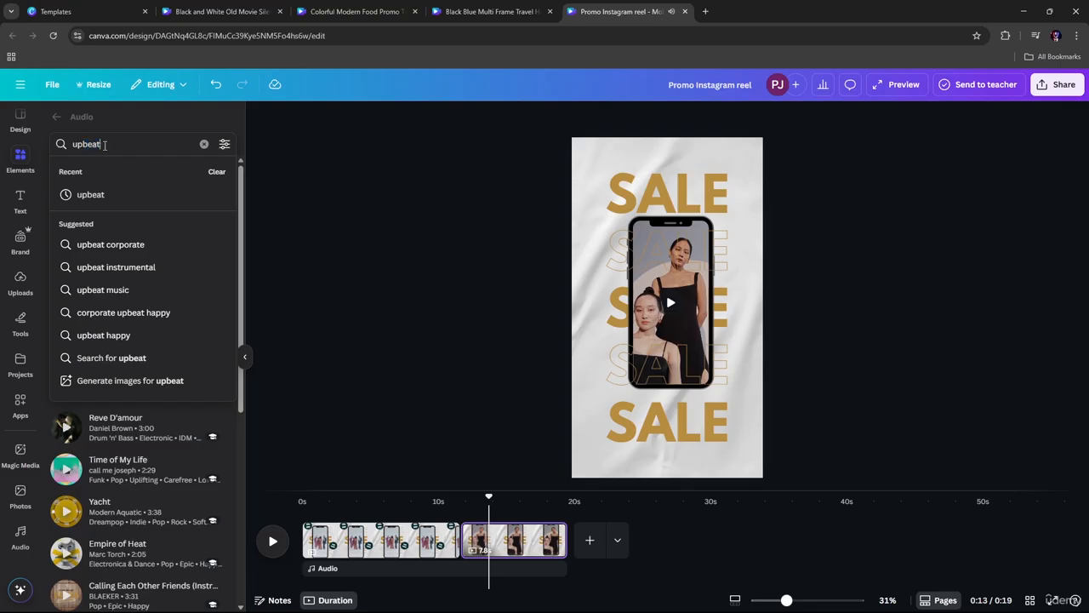
type("pr")
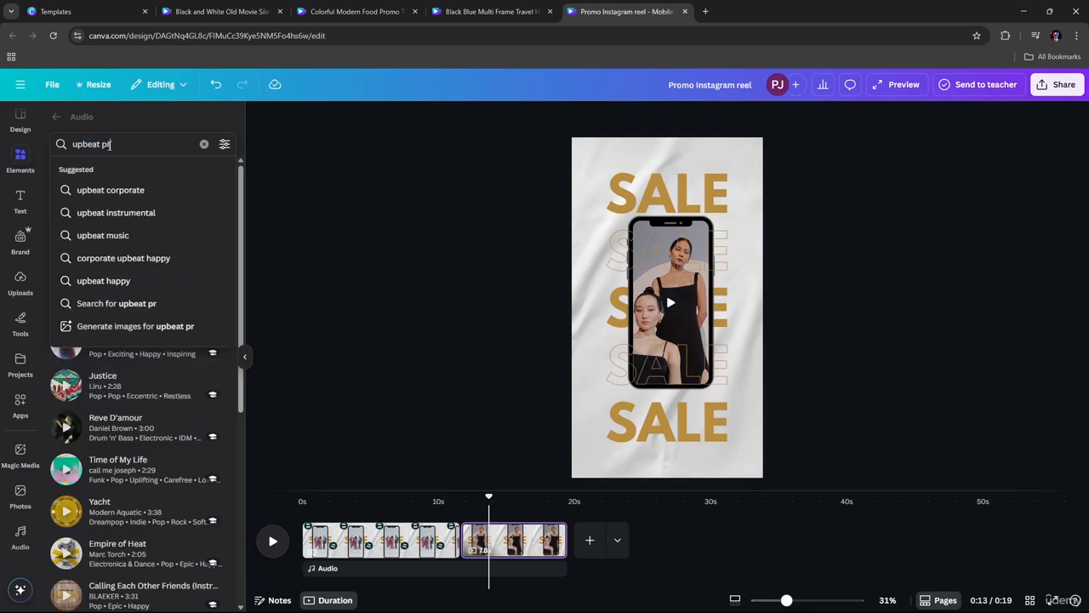
type("omo")
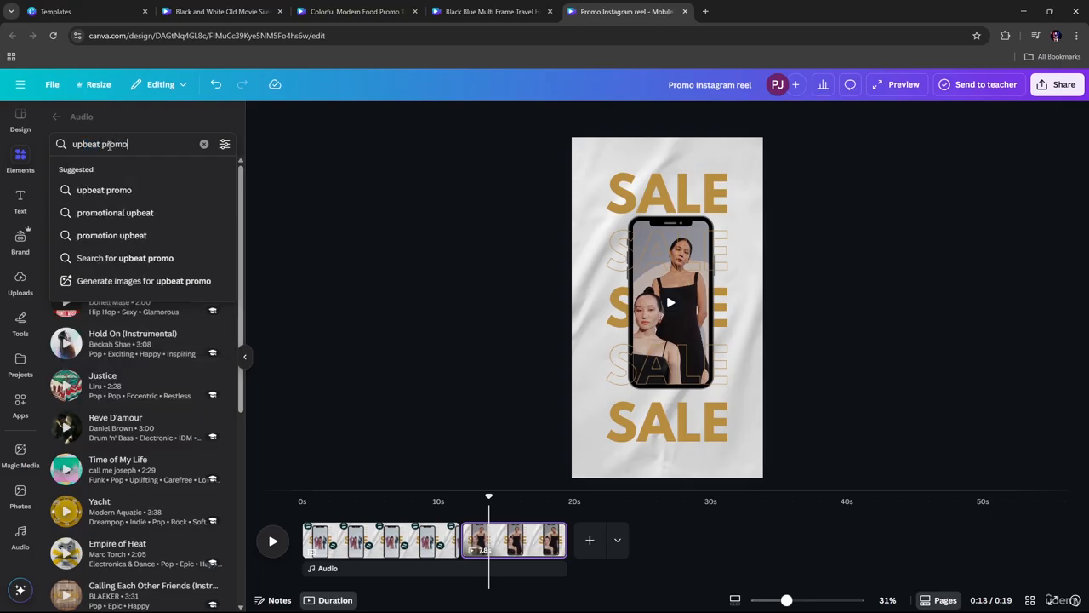
key("Return")
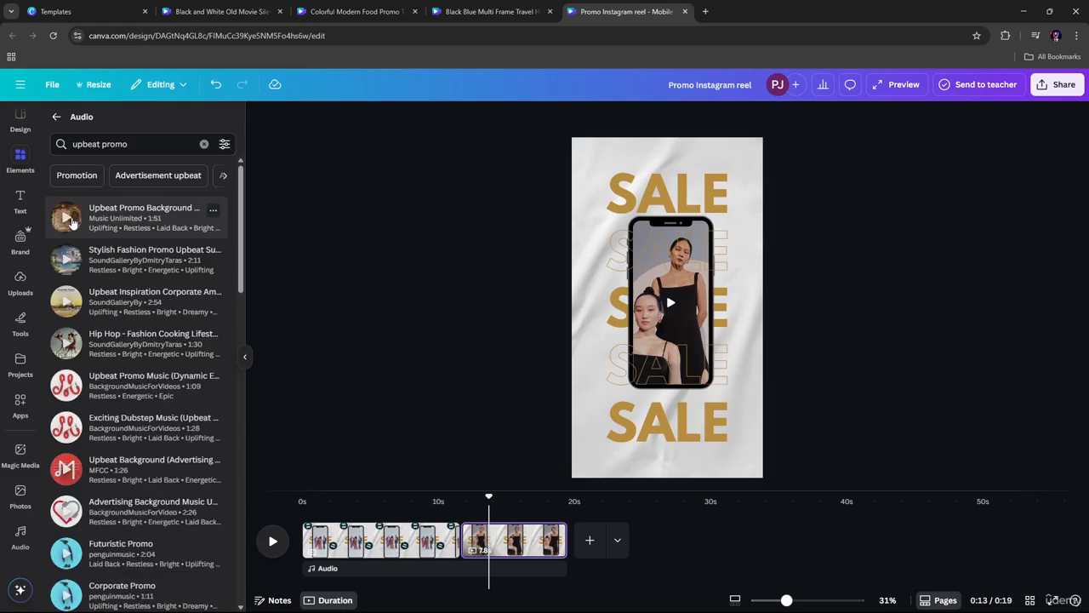
Preview Upbeat Promo Background Music and place it on the reel's audio track, starting at 0s.
left_click(72, 221)
left_click(72, 221)
left_click_drag(136, 223, 333, 568)
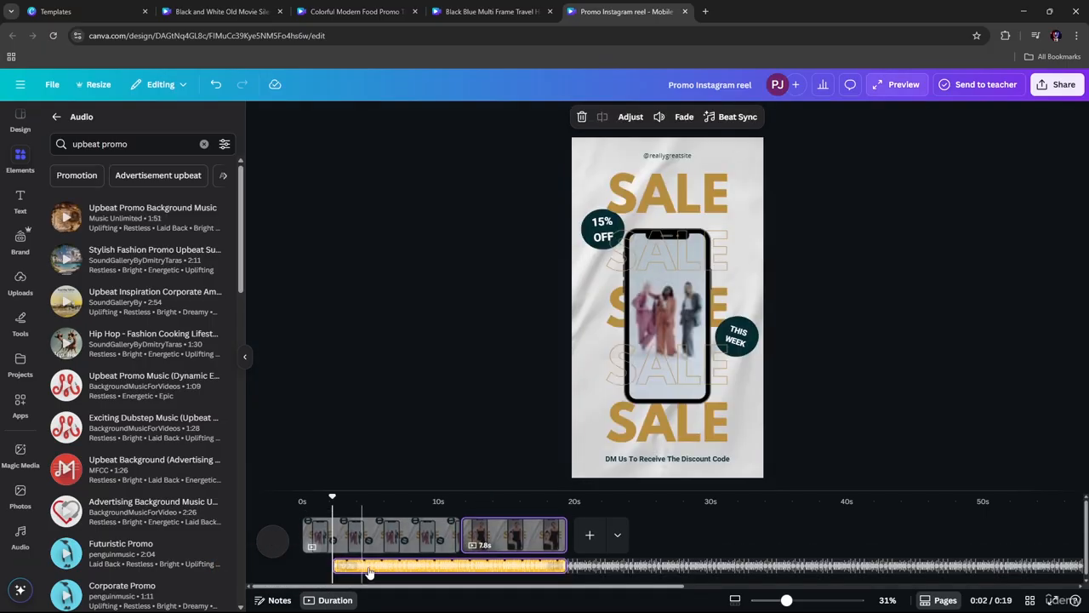
left_click(331, 565)
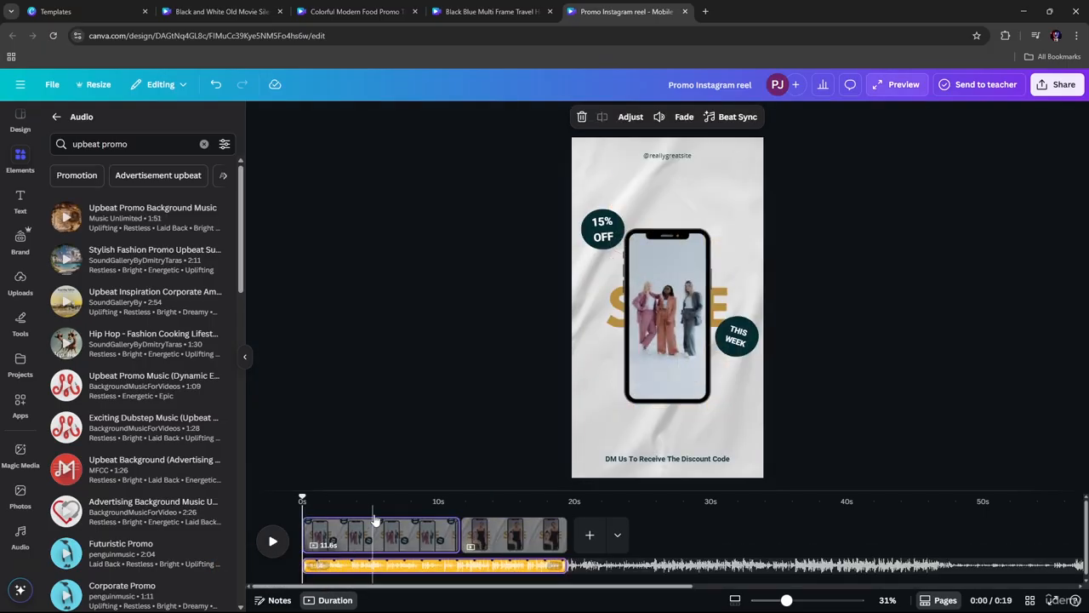
left_click(304, 499)
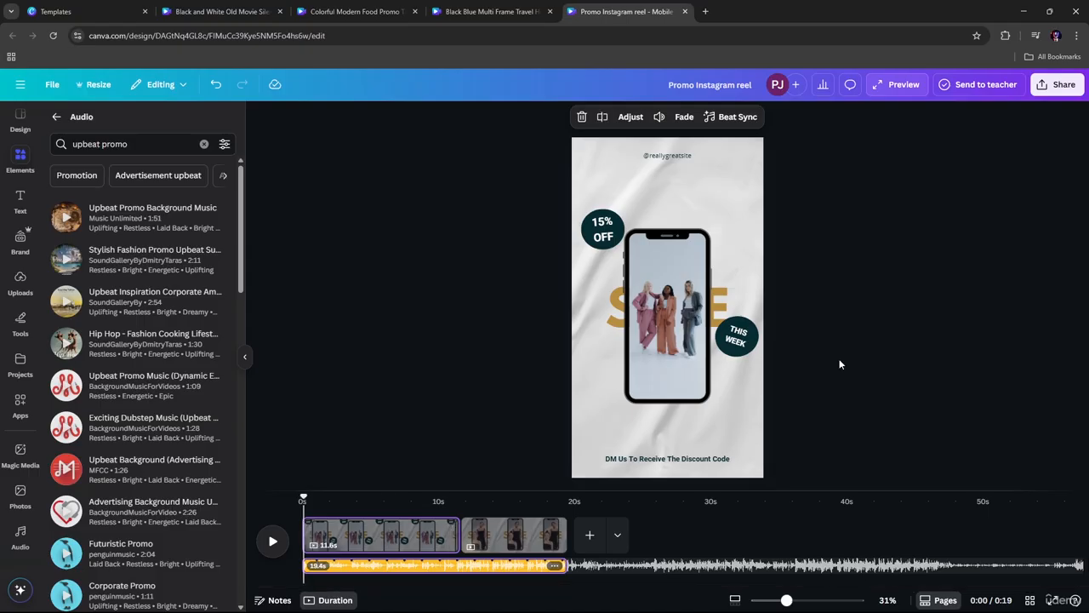
Set the promo music's fade in to 0.6s and its fade out to 1.1s.
left_click(530, 534)
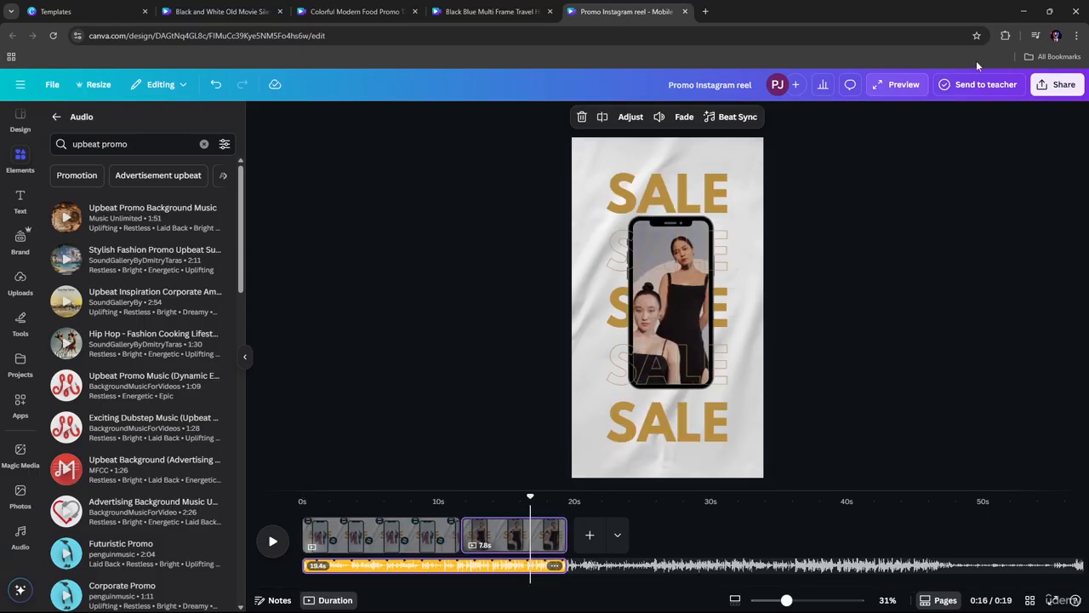
left_click(684, 117)
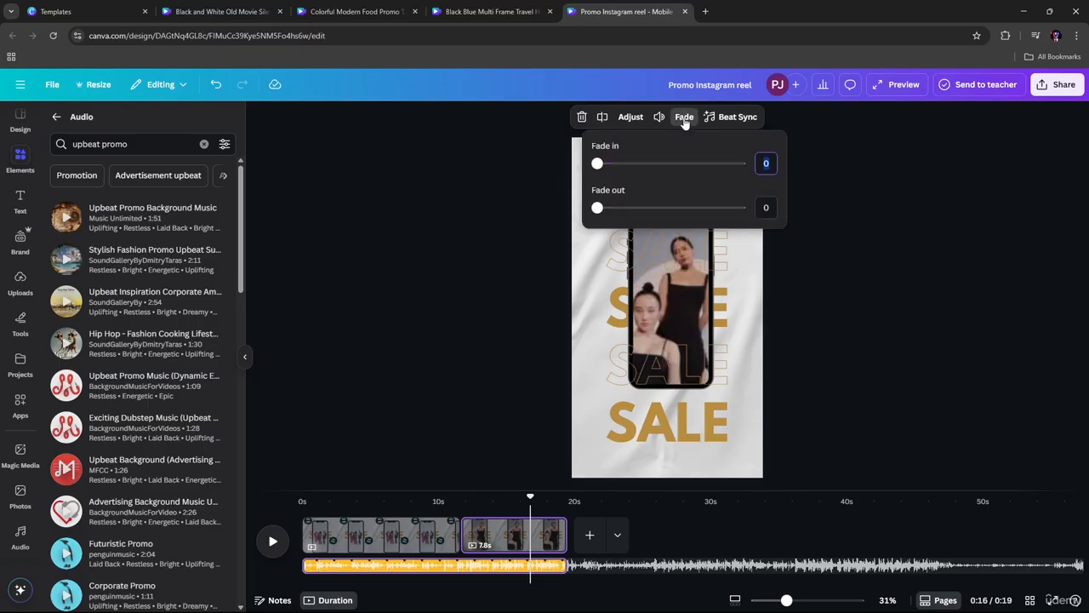
left_click_drag(598, 163, 613, 163)
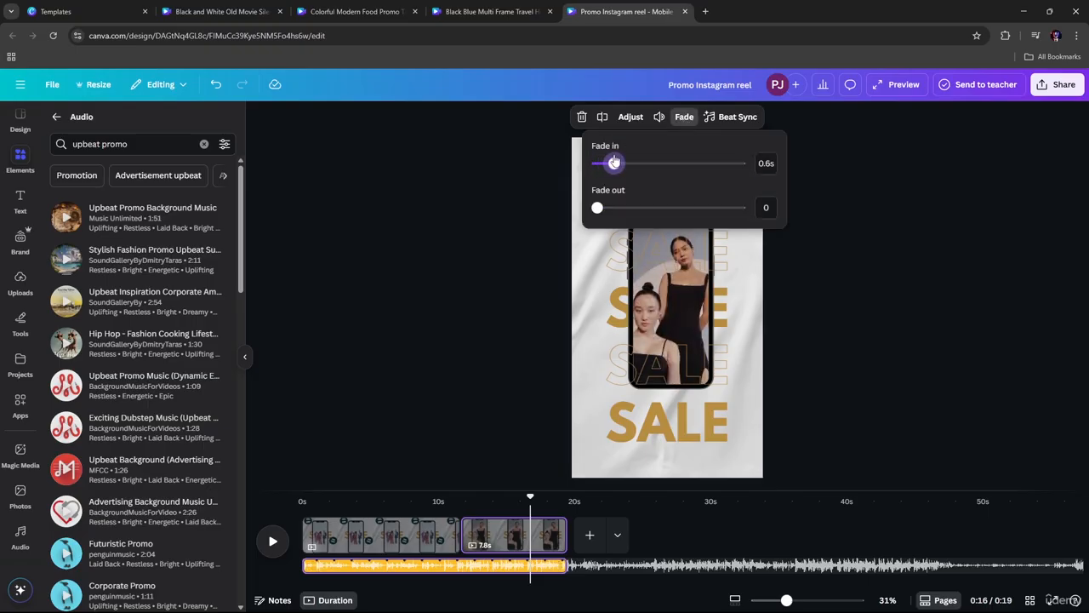
left_click_drag(597, 207, 629, 210)
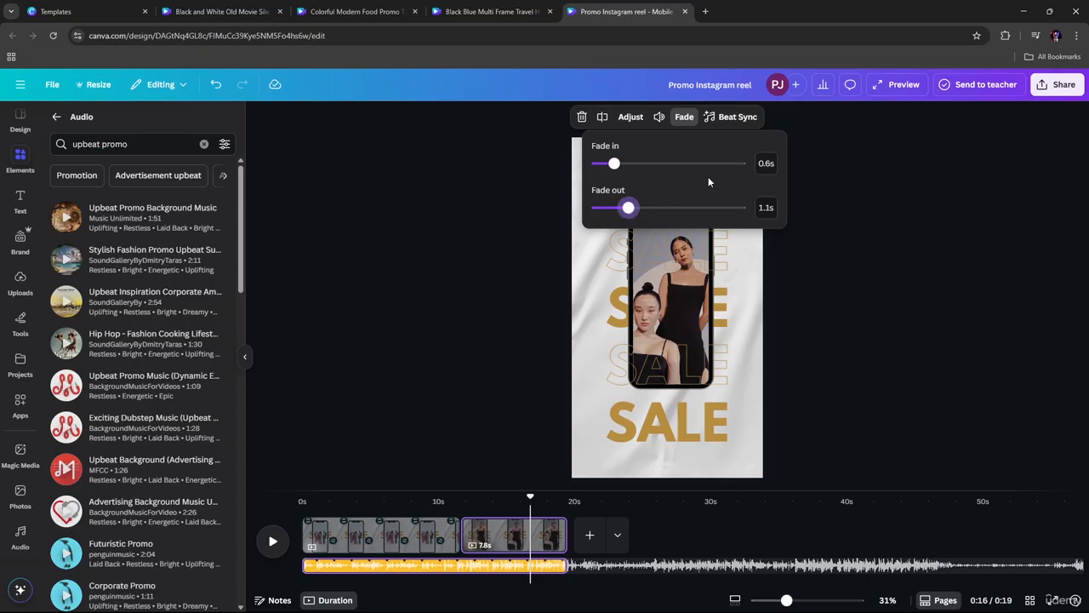
left_click(855, 183)
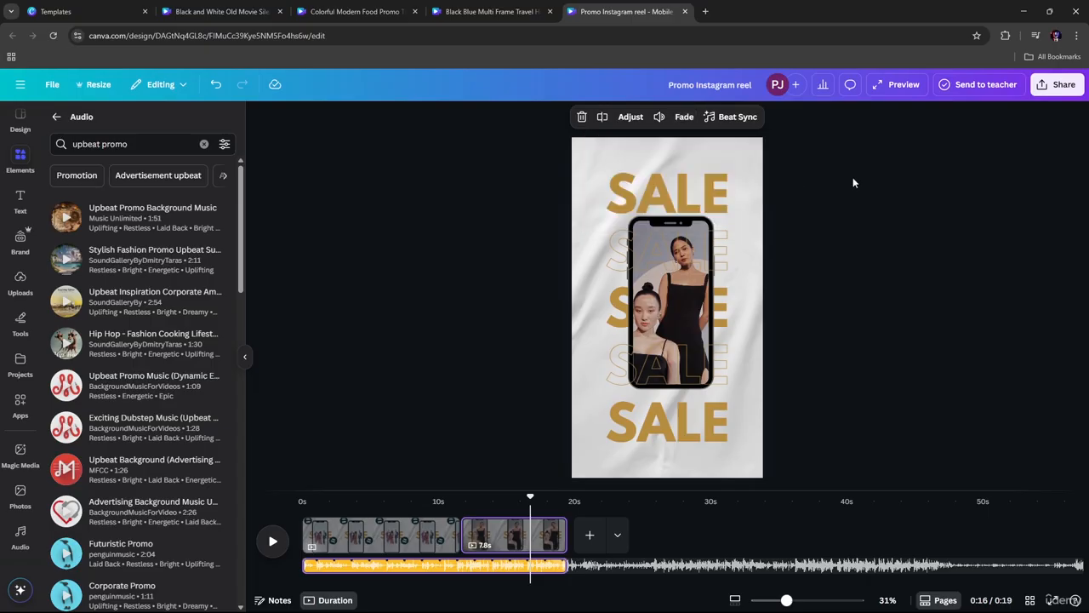
Check the SALE text lines on the second page for applied animations.
left_click(526, 494)
left_click(675, 199)
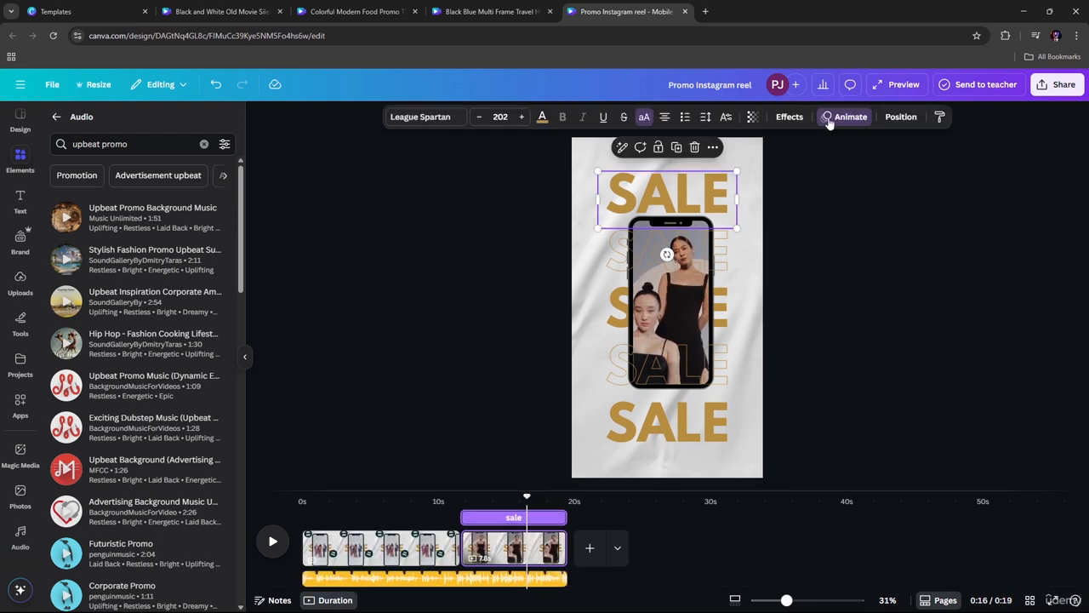
left_click(720, 259)
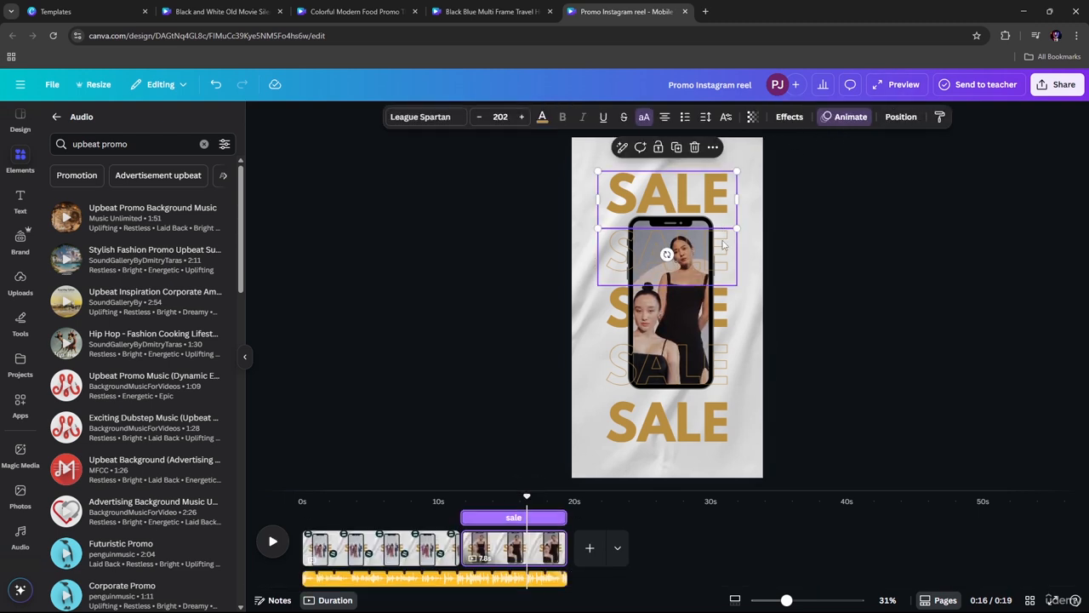
left_click(727, 305)
left_click(713, 419)
left_click(720, 360)
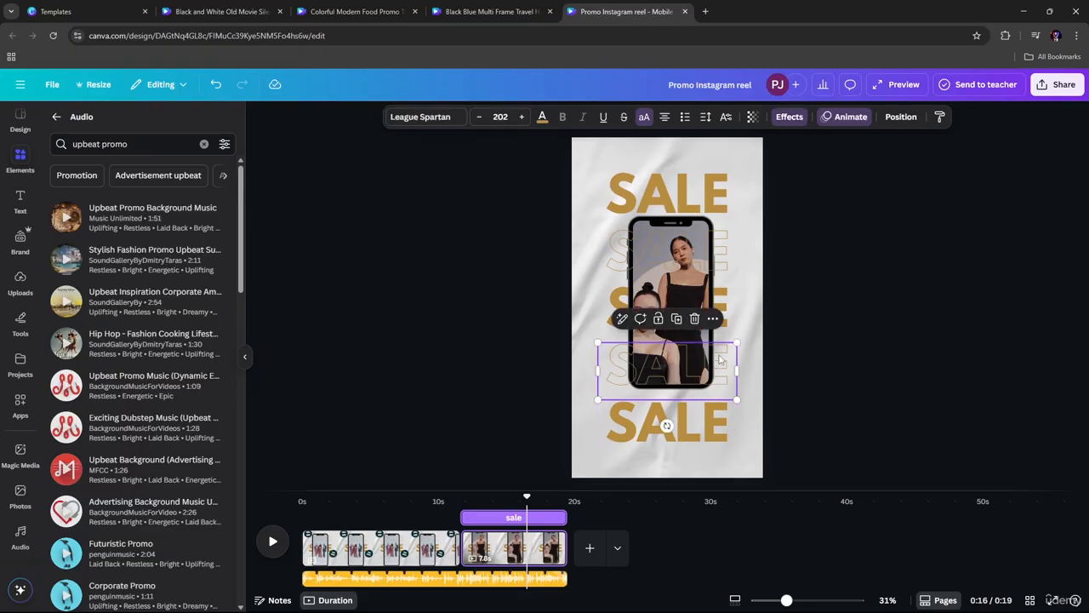
left_click(626, 240)
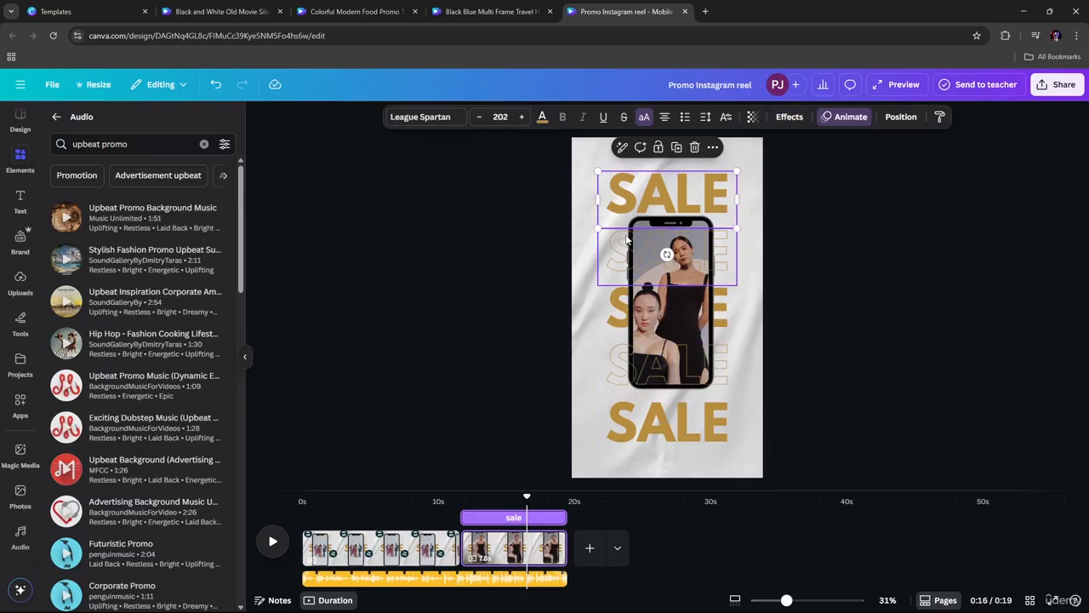
Apply the Pulse add-on animation effect to the phone frame video on the second page.
left_click(686, 263)
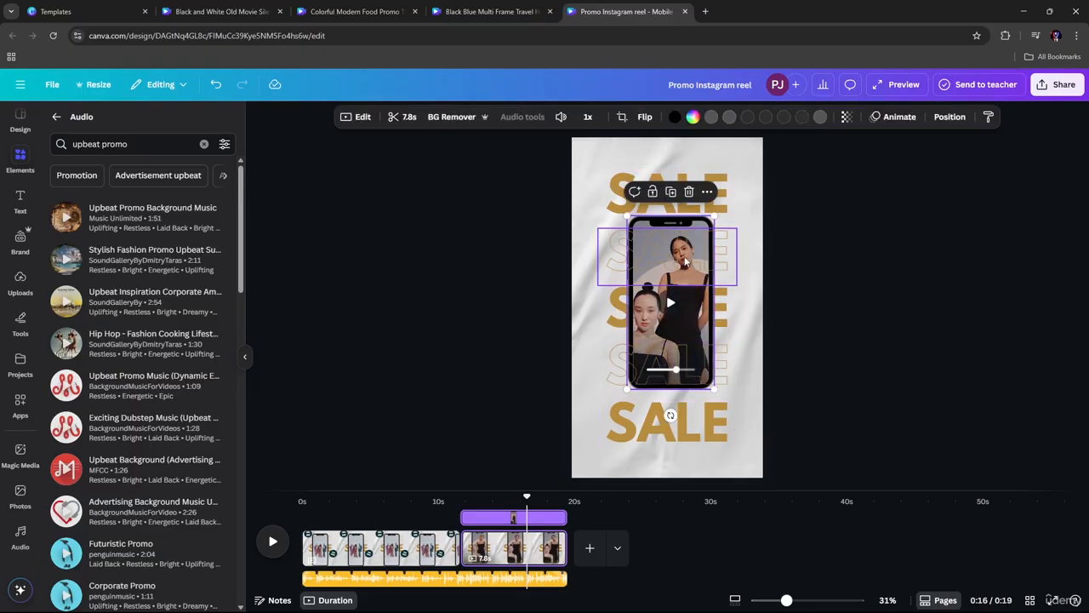
left_click(896, 117)
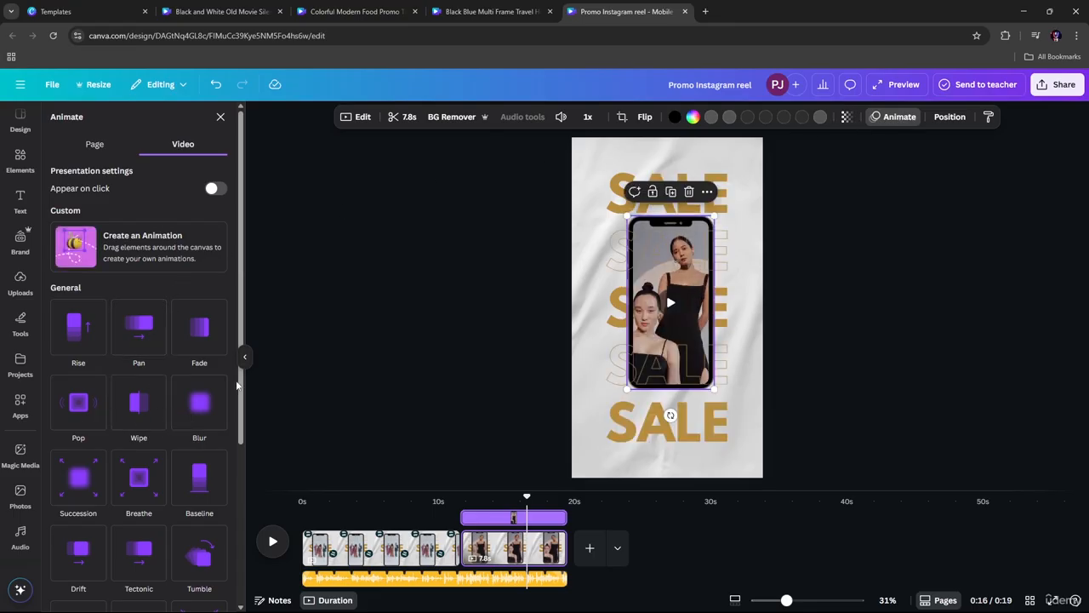
left_click_drag(242, 389, 240, 456)
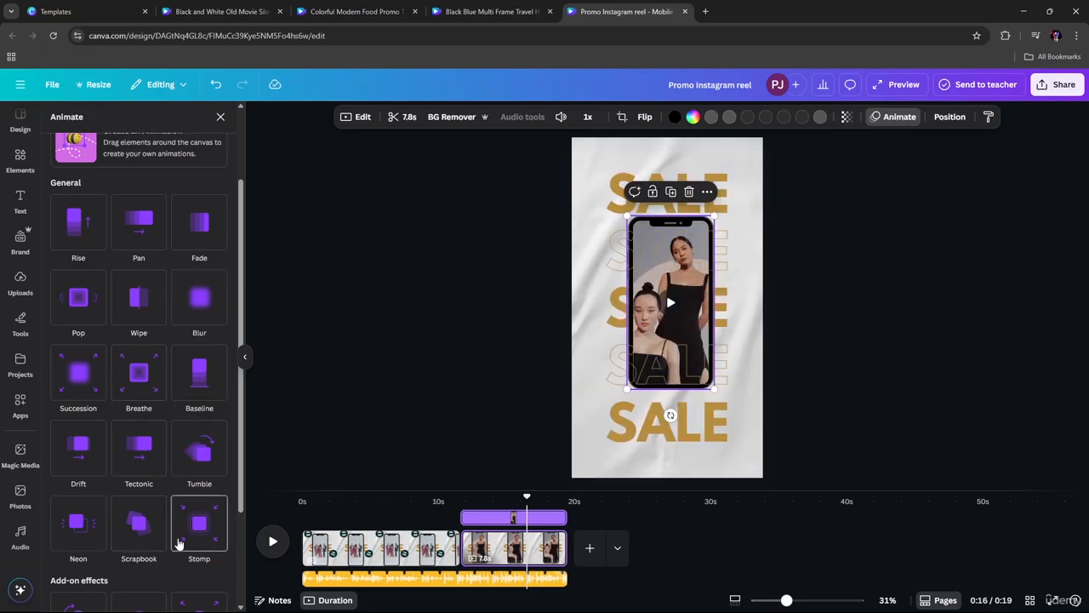
scroll(178, 543, "down", 2)
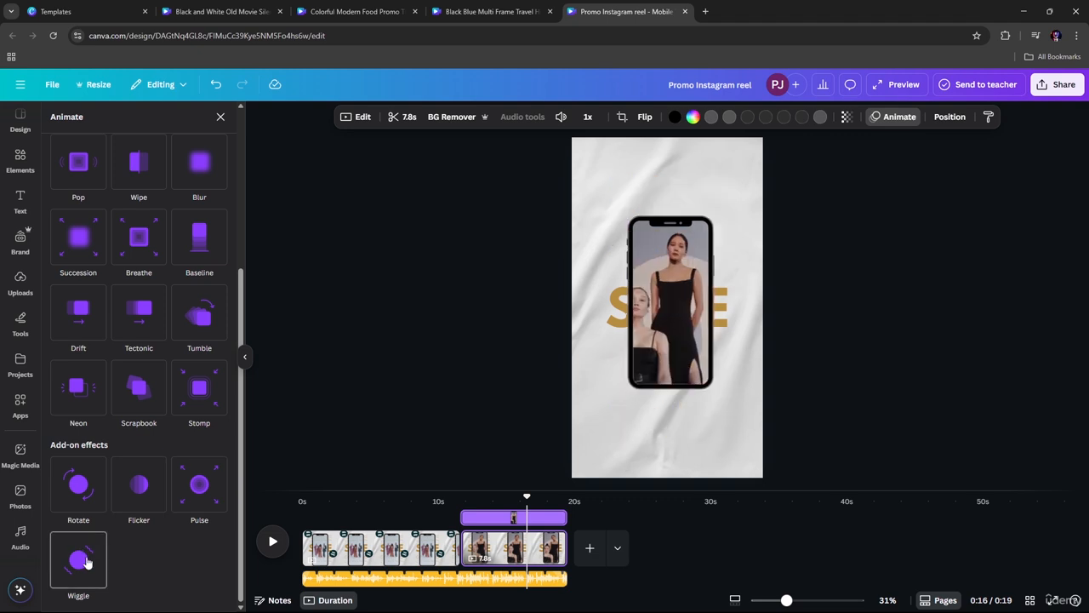
left_click(200, 485)
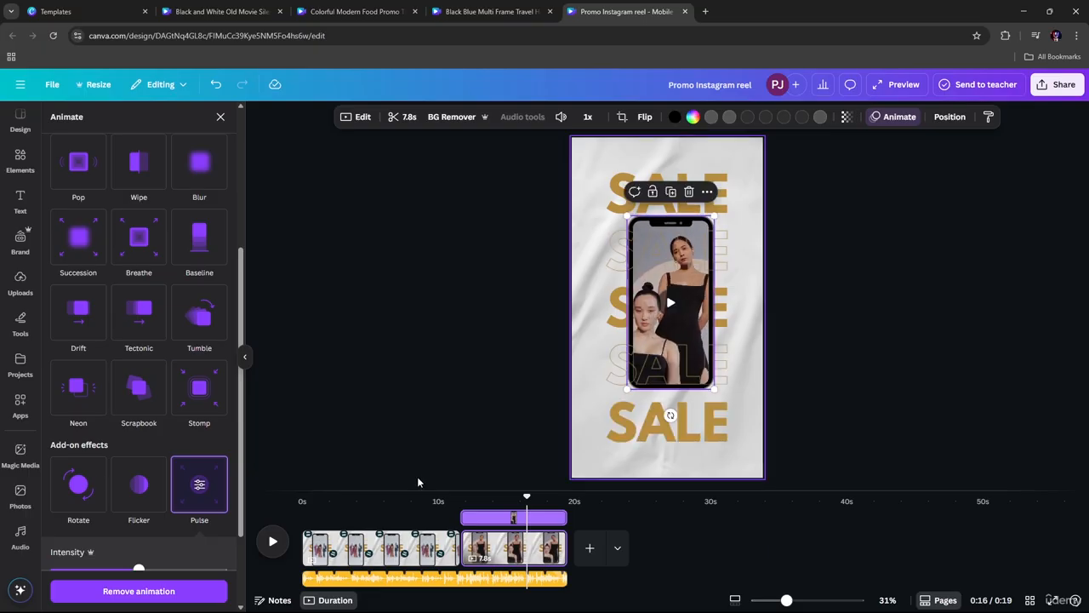
left_click(409, 542)
left_click(678, 156)
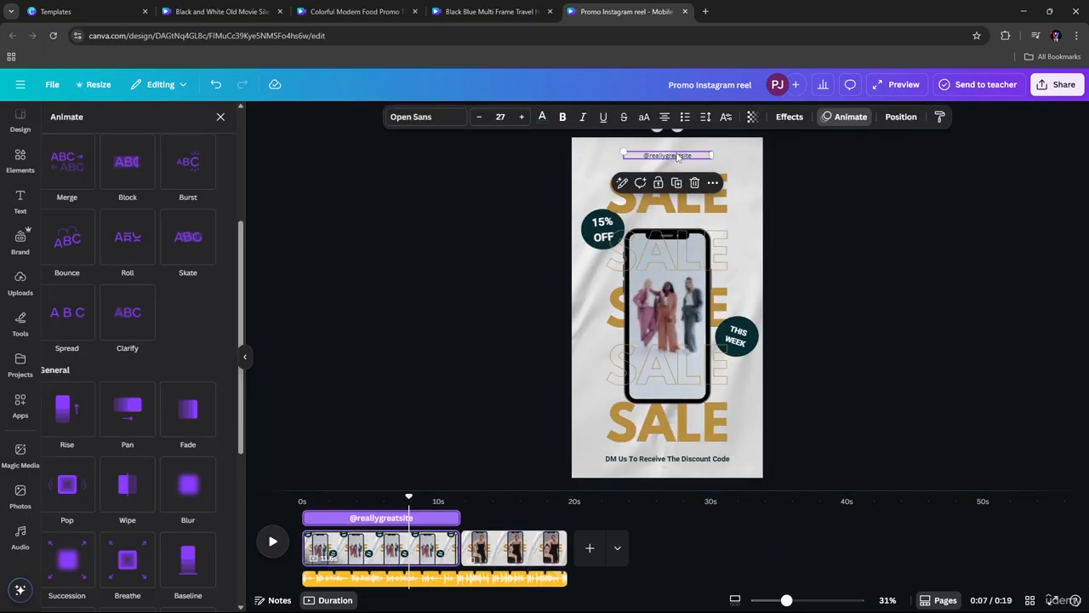
key("Delete")
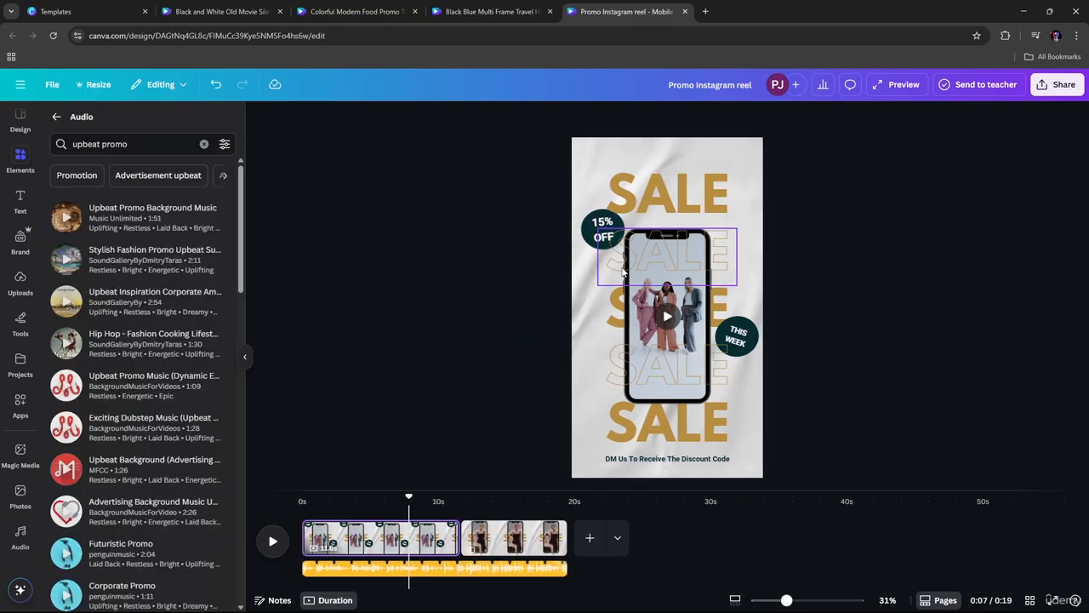
Add a circle from the Shapes elements to the second page and move it beside the top SALE line.
left_click(508, 549)
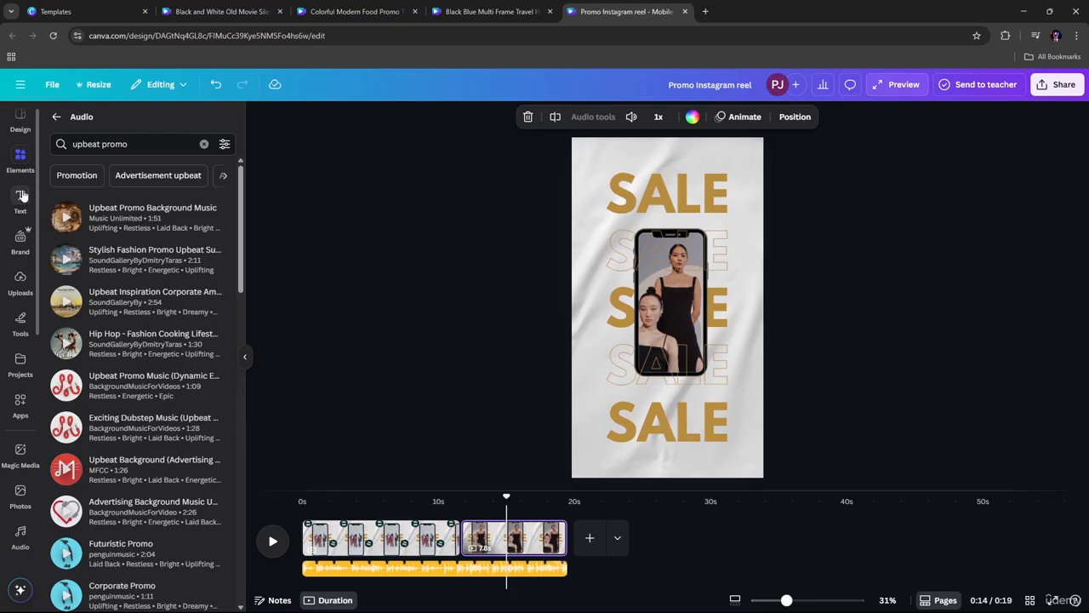
left_click(26, 165)
left_click(205, 148)
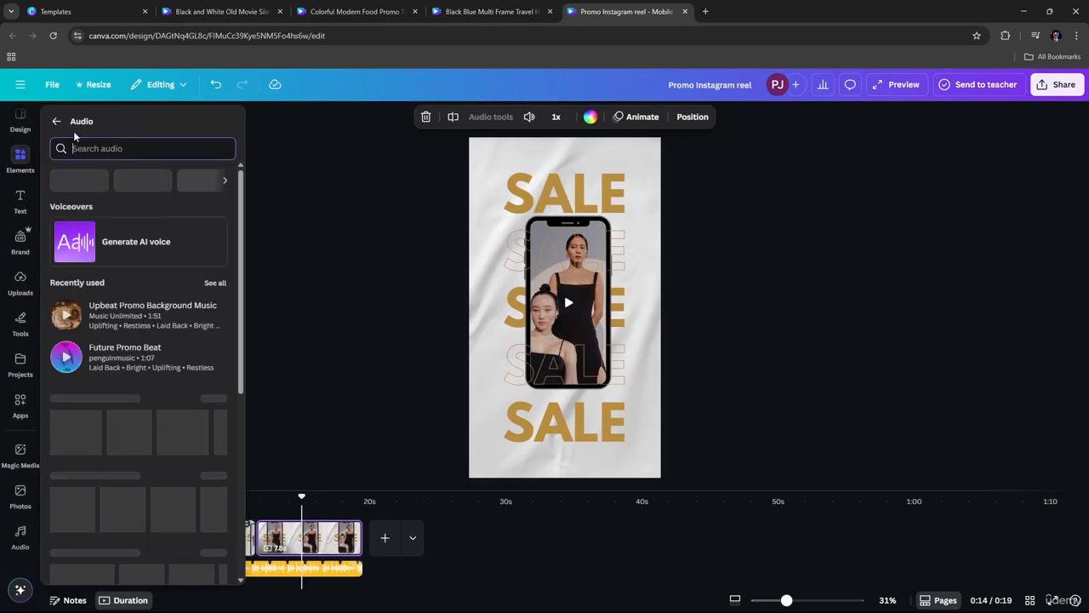
left_click(57, 121)
left_click(101, 127)
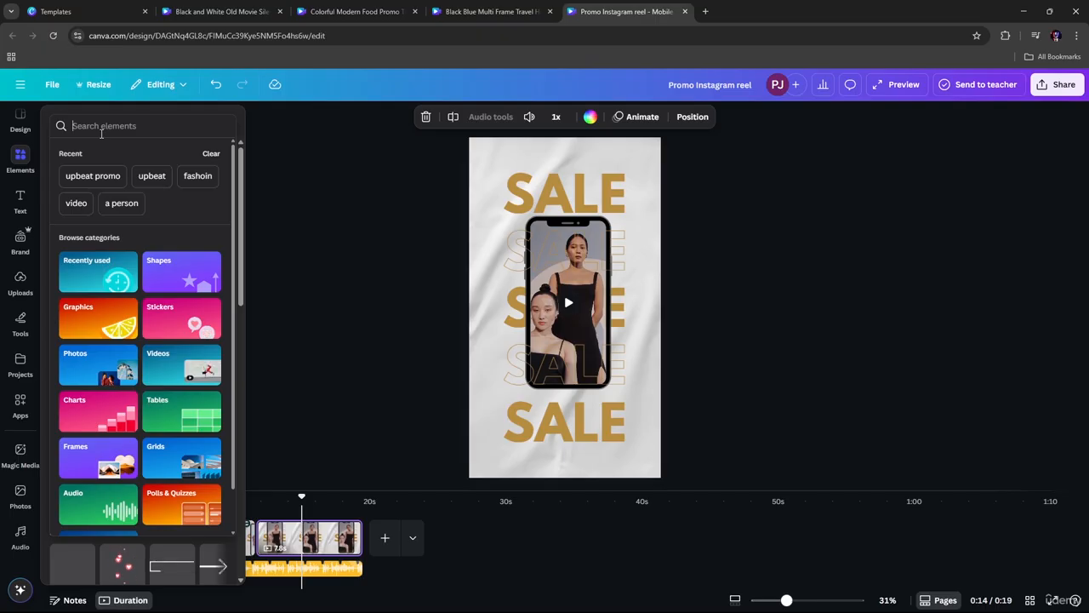
left_click(179, 266)
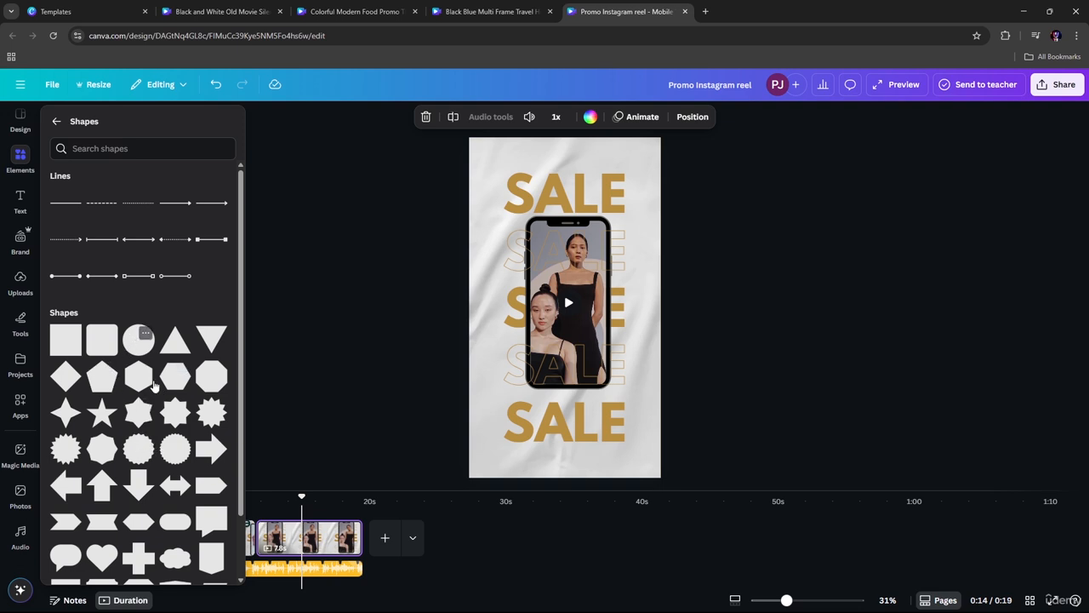
scroll(154, 387, "down", 1)
scroll(161, 356, "up", 1)
left_click(136, 340)
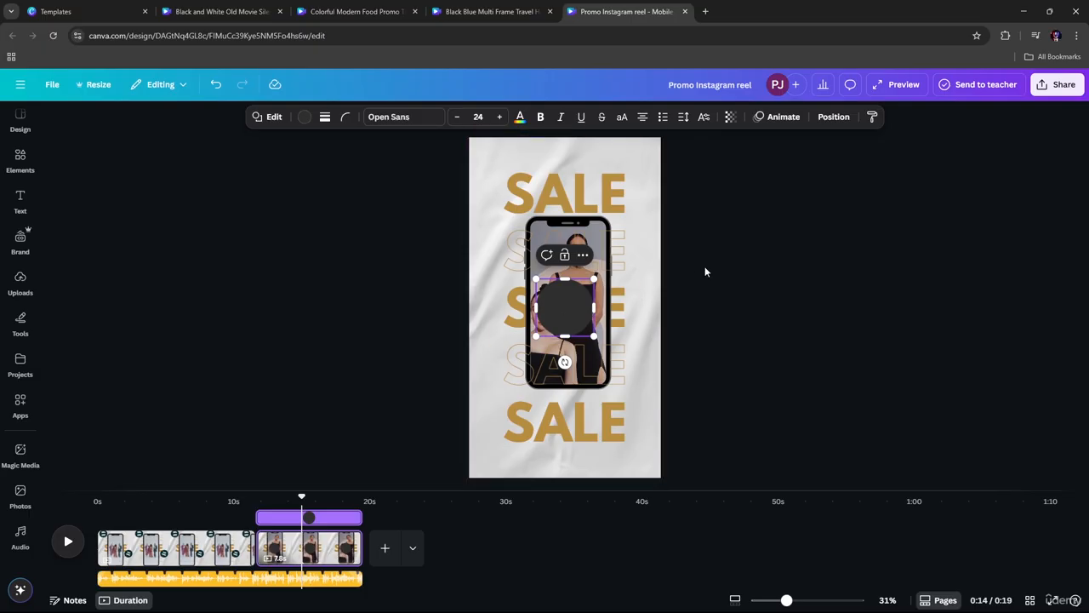
left_click(707, 270)
left_click(583, 300)
left_click_drag(583, 299, 517, 180)
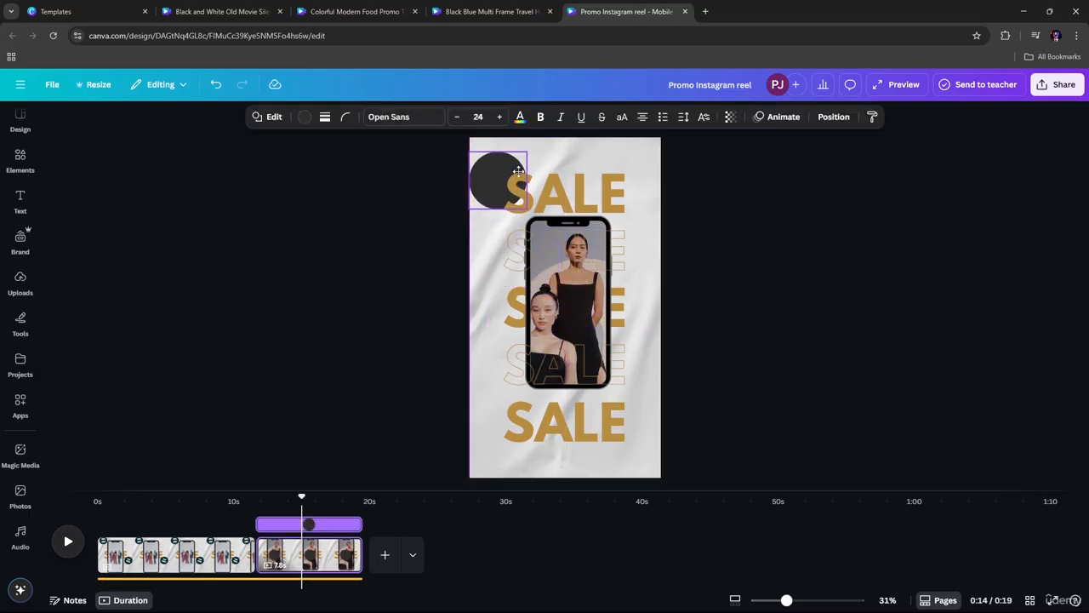
Try pink and grey as the circle's text color.
left_click(520, 118)
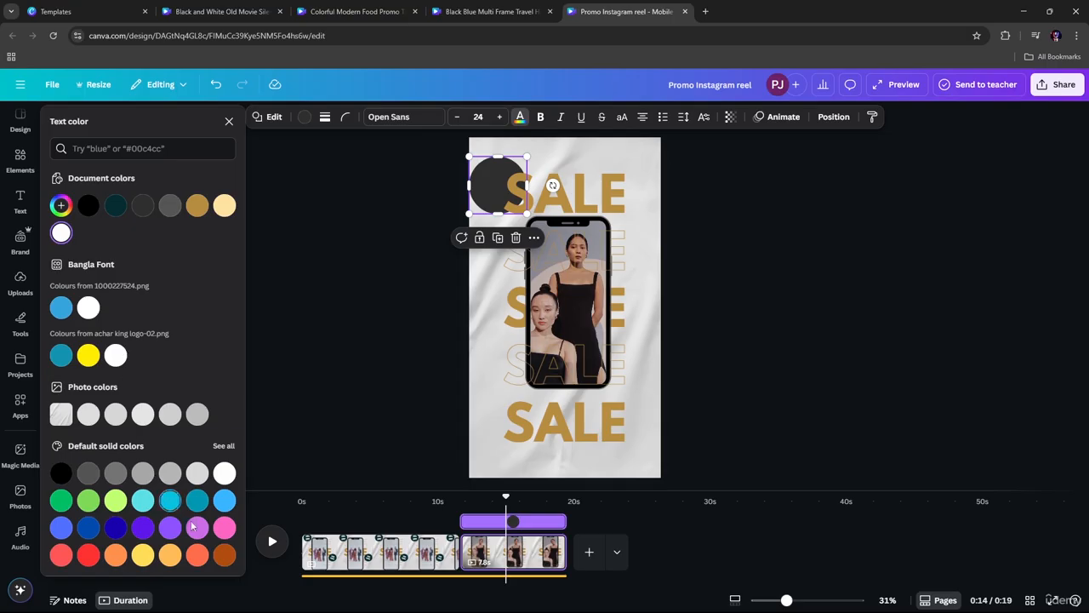
left_click(225, 527)
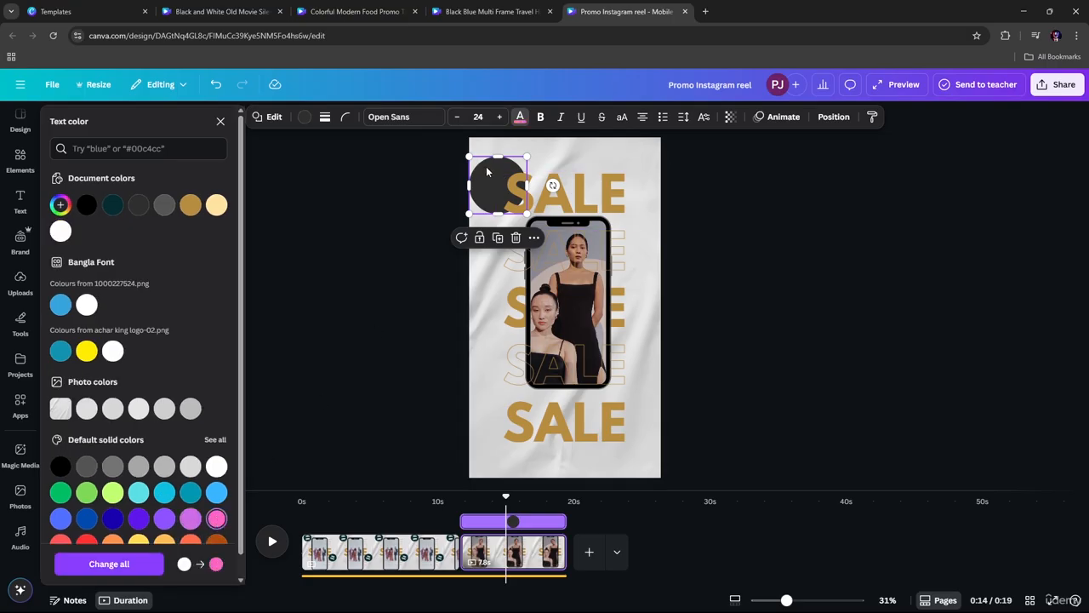
scroll(159, 440, "down", 2)
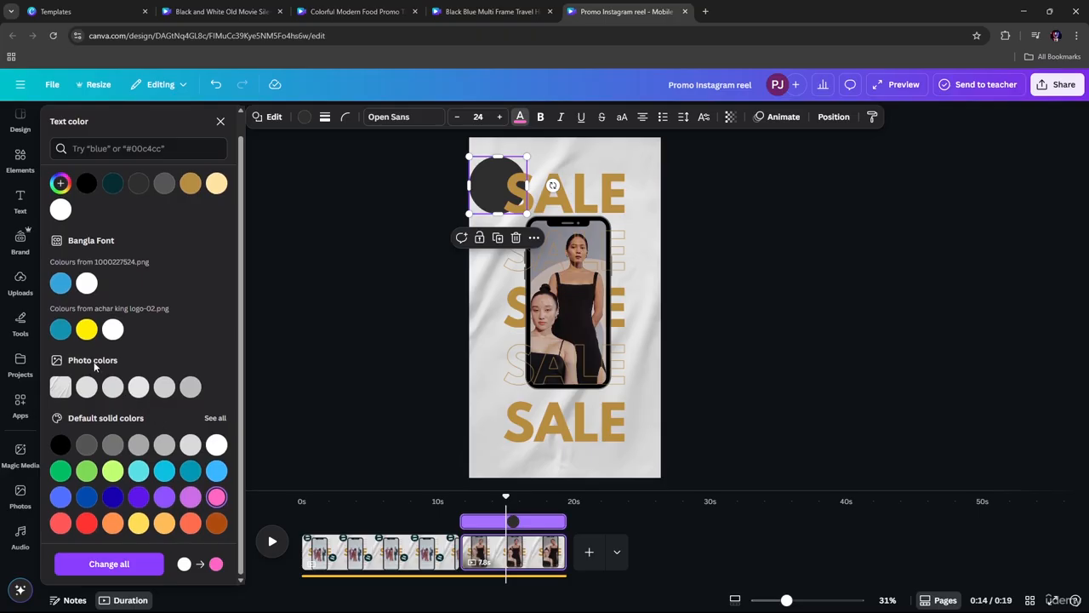
scroll(97, 366, "up", 2)
left_click(164, 205)
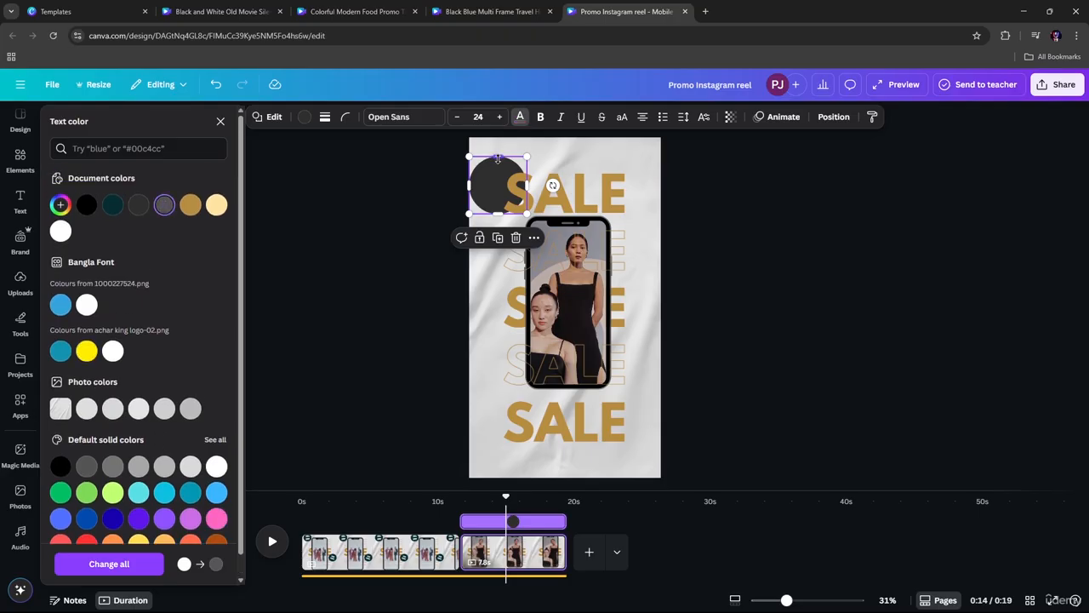
Fill the circle with pink #ff66c4, shrink it slightly and place it against the phone's left side.
left_click_drag(495, 161, 506, 165)
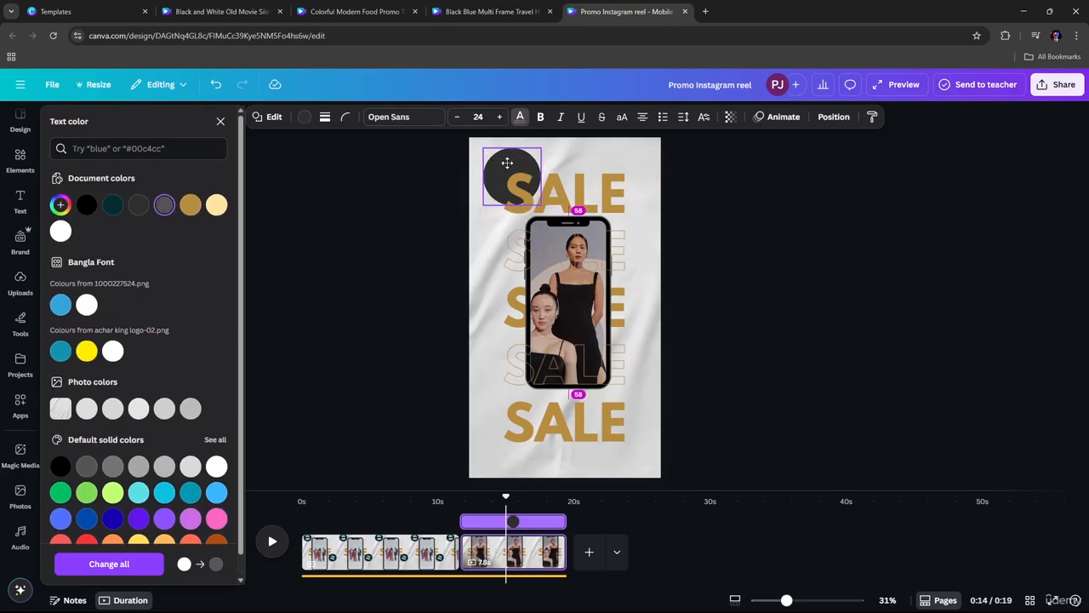
left_click(520, 116)
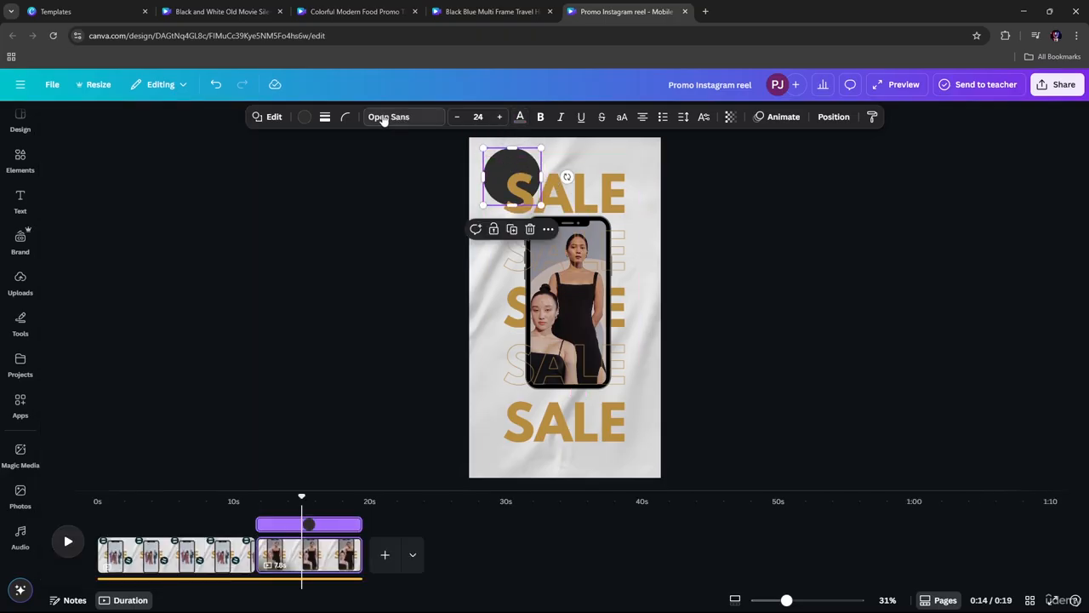
left_click(304, 117)
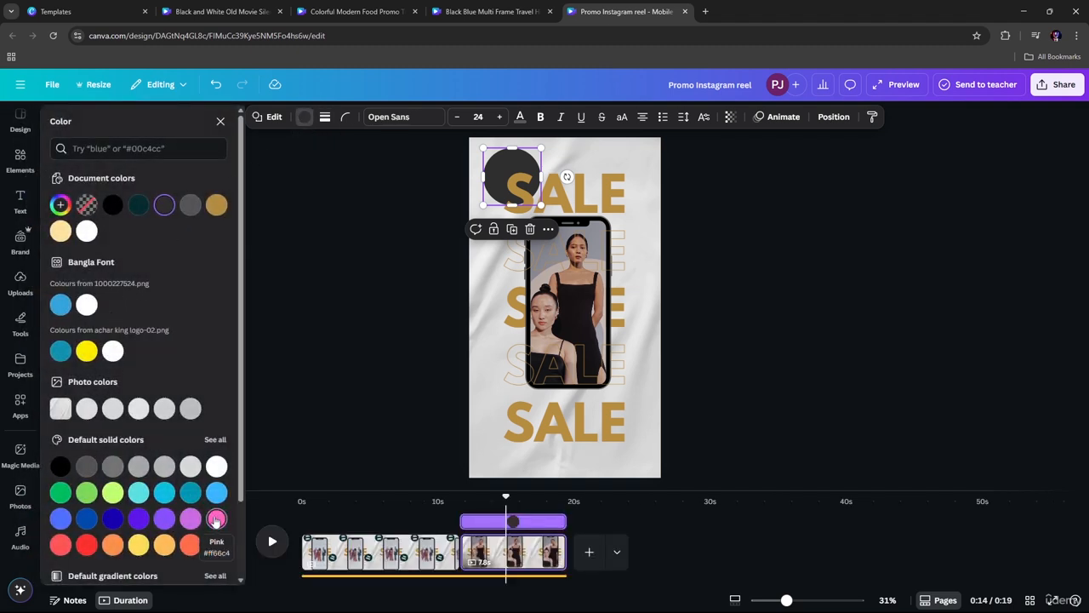
left_click(217, 518)
left_click_drag(511, 176, 502, 293)
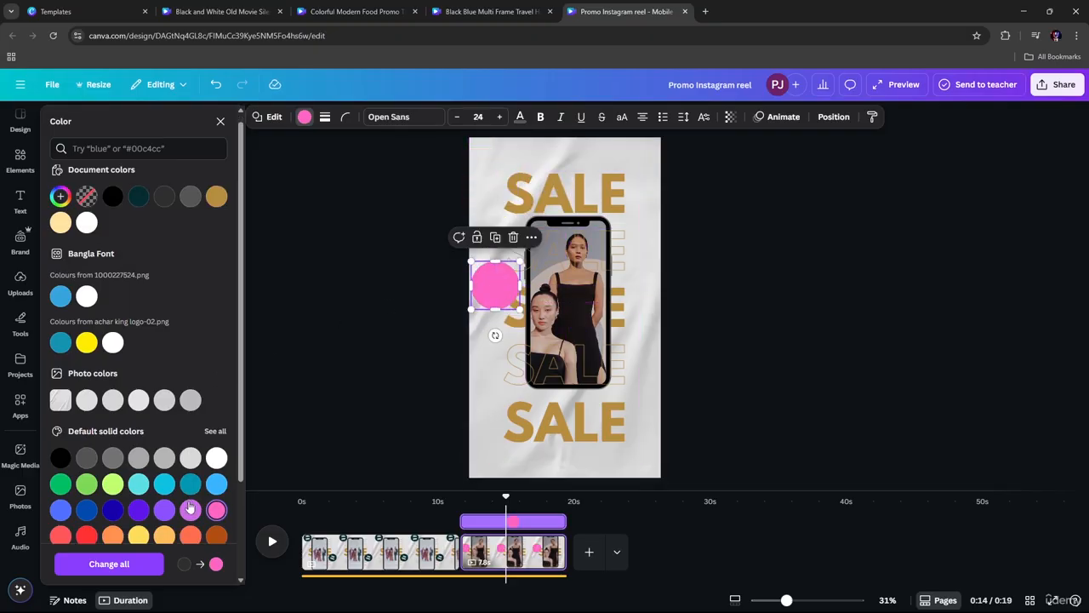
Fill the circle with purple and label it "15% Off" in light text at size 43.
scroll(182, 460, "down", 3)
left_click(165, 389)
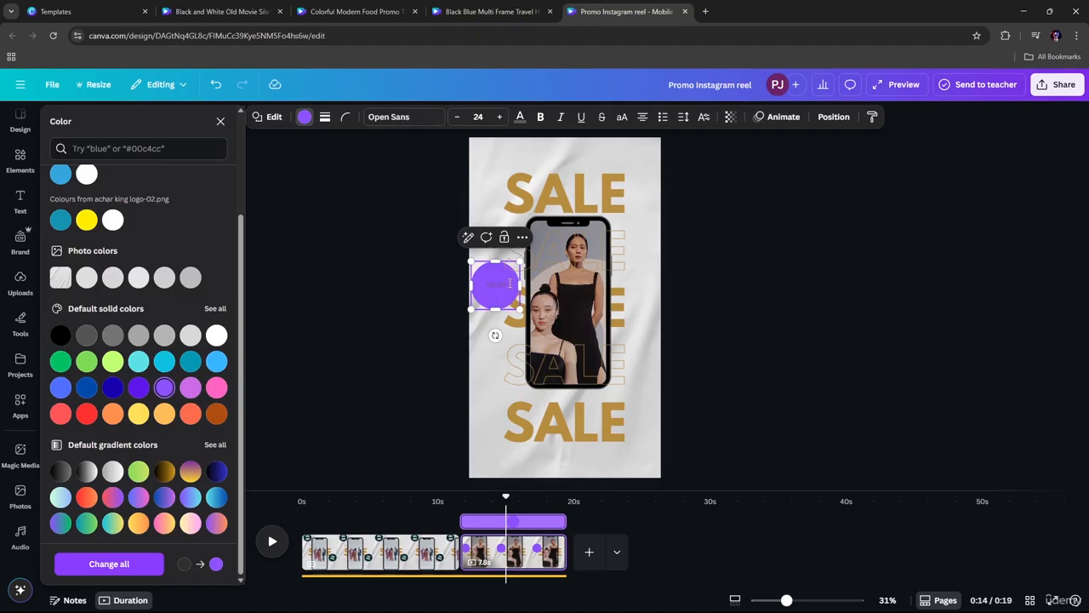
left_click(521, 118)
left_click(759, 277)
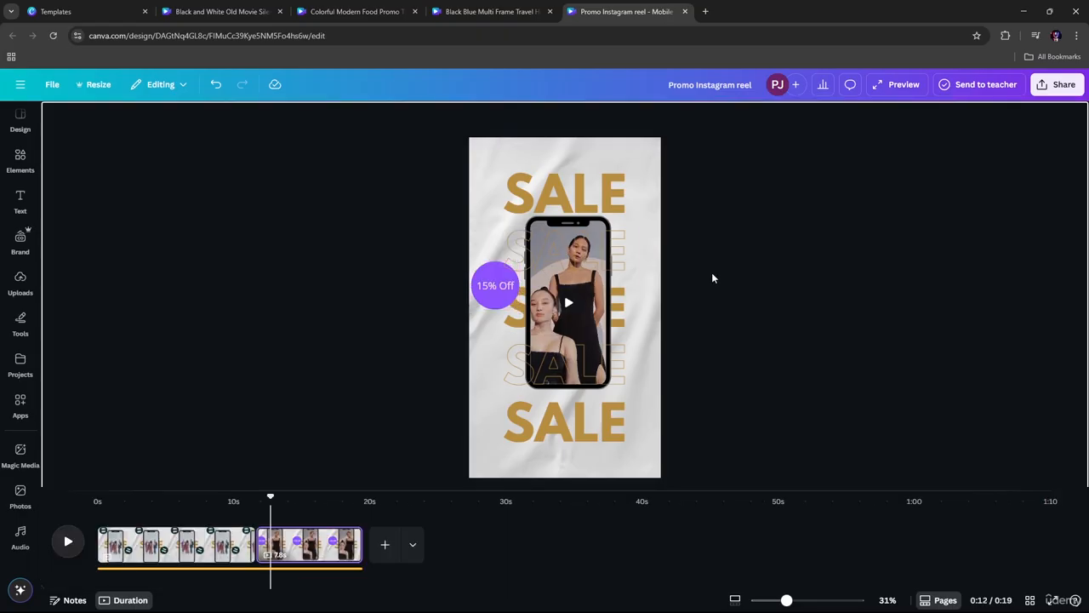
Change the 15% Off circle's fill to the document color Dark azure.
left_click(493, 283)
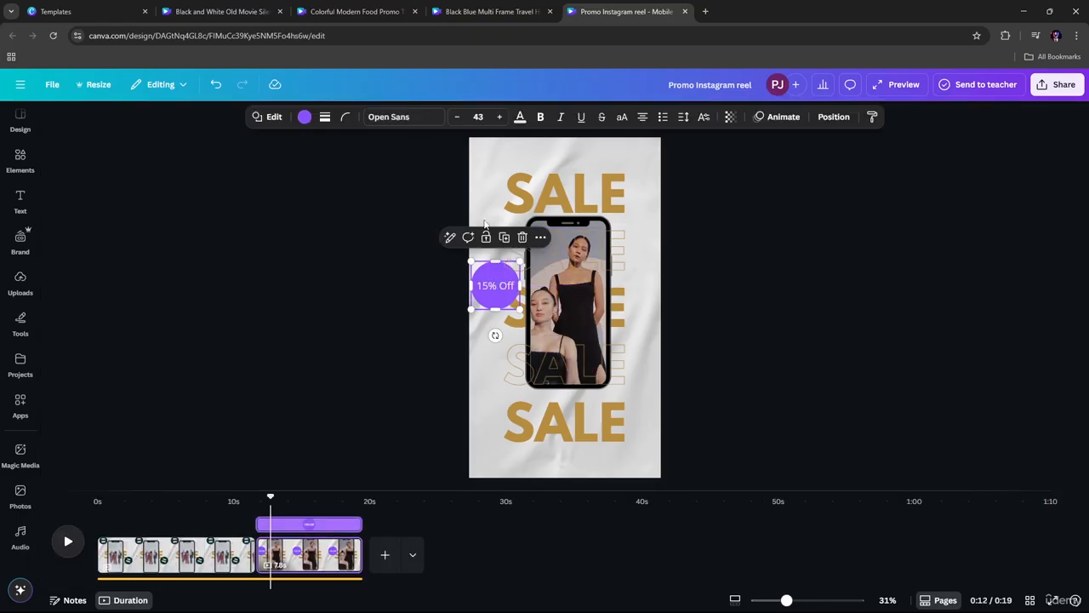
left_click(303, 119)
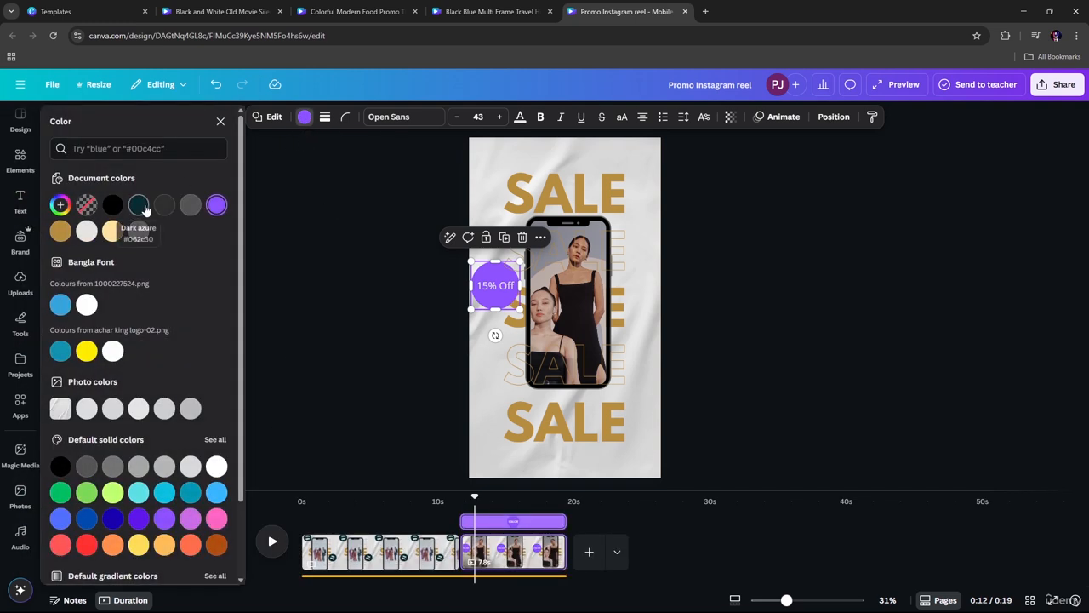
left_click(139, 205)
left_click(719, 260)
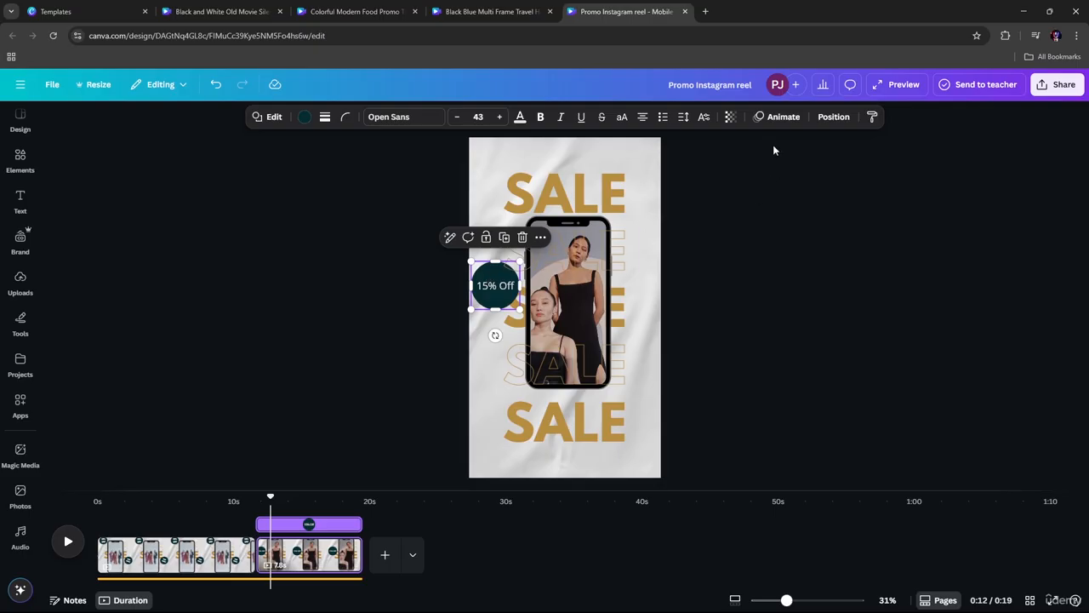
Apply the Pop animation, on enter, to the 15% Off circle.
left_click(779, 119)
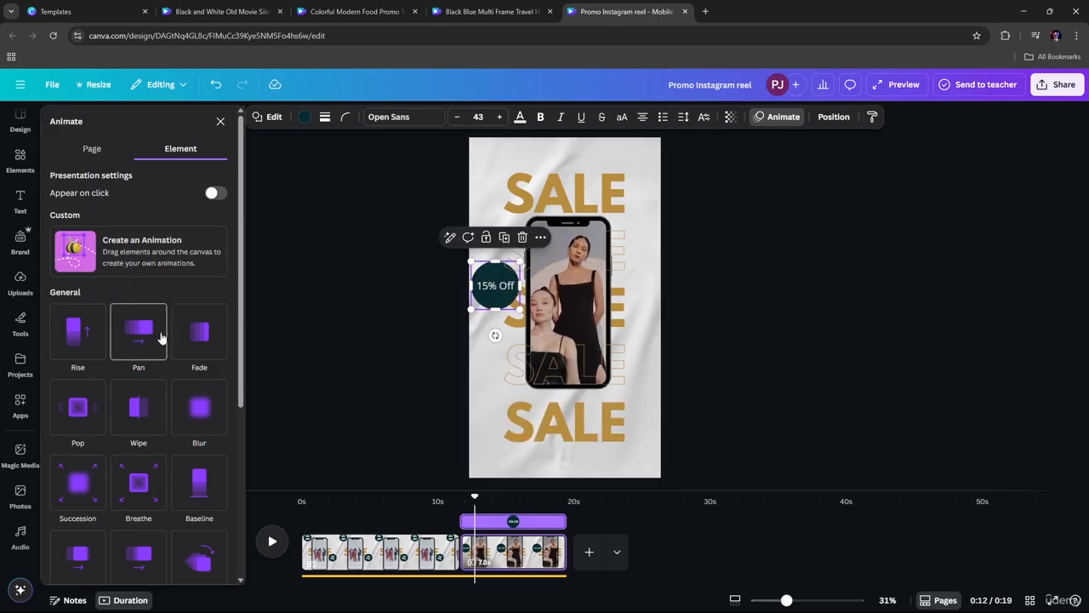
scroll(168, 348, "down", 2)
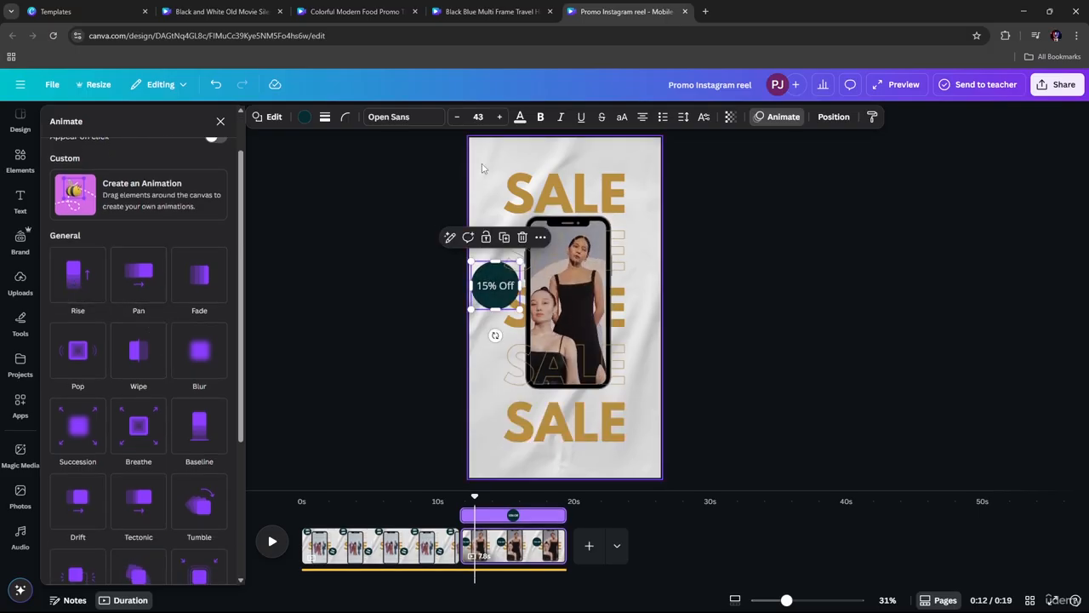
left_click(86, 349)
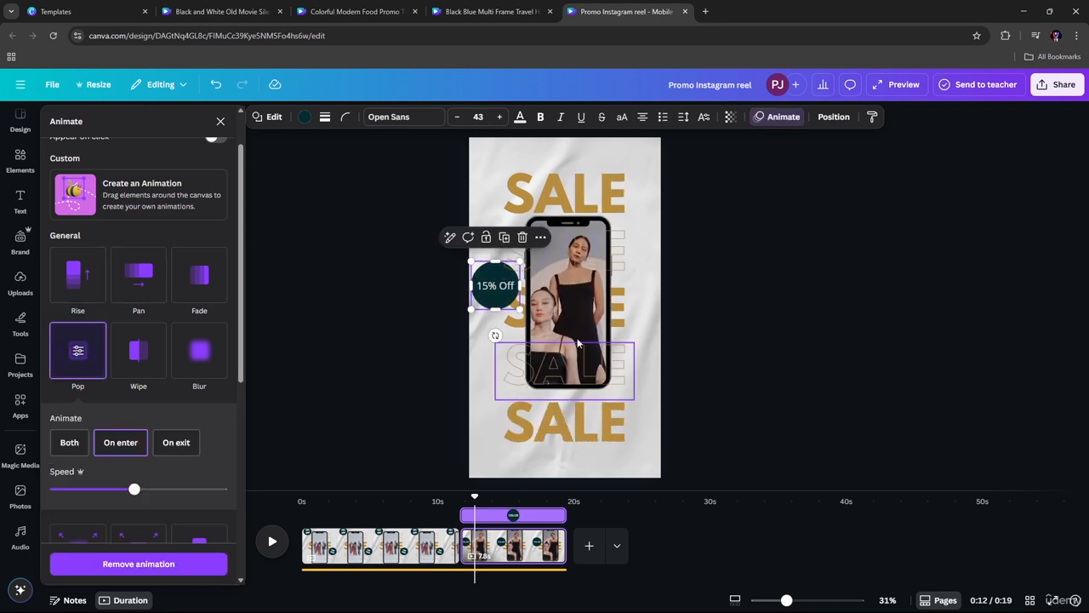
left_click(783, 116)
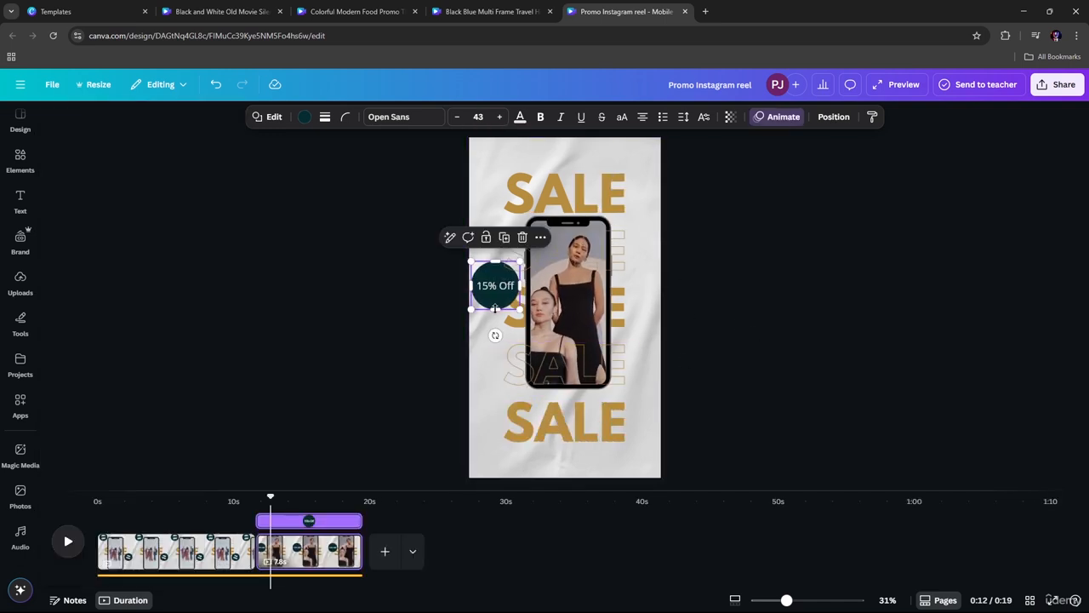
Play the reel from about 10s into the second page to check the animations.
left_click(260, 361)
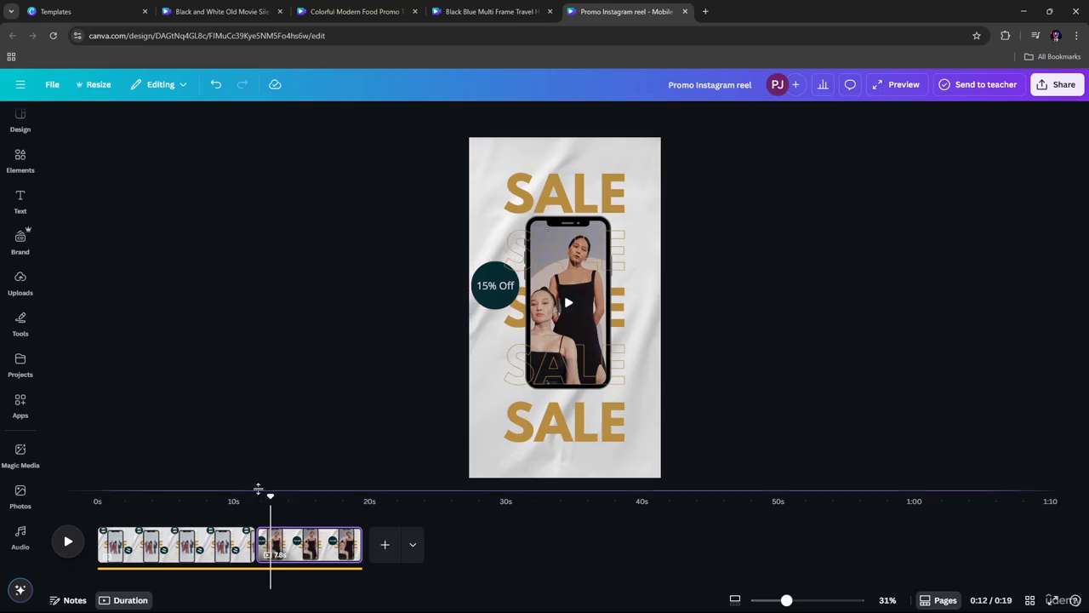
left_click_drag(269, 496, 236, 507)
key("space")
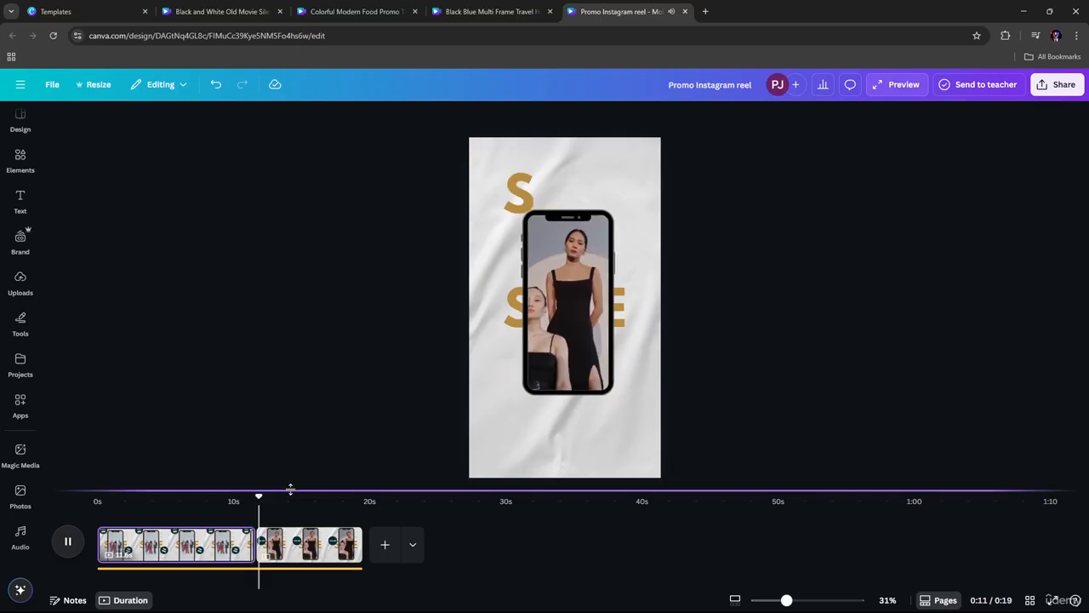
left_click(331, 562)
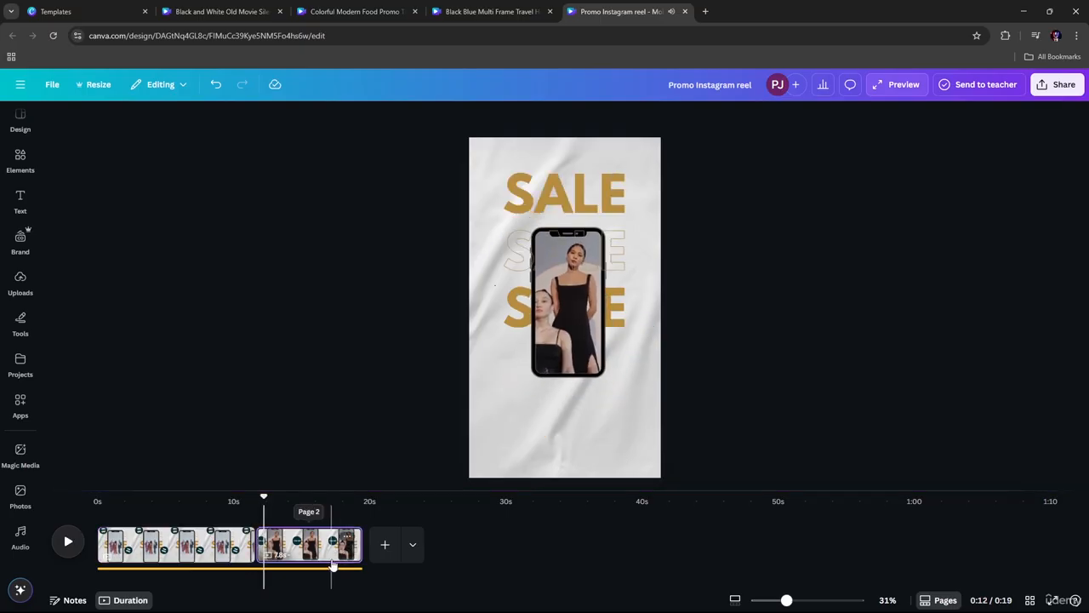
Apply the Pop page animation, on enter, to the second page.
left_click(332, 565)
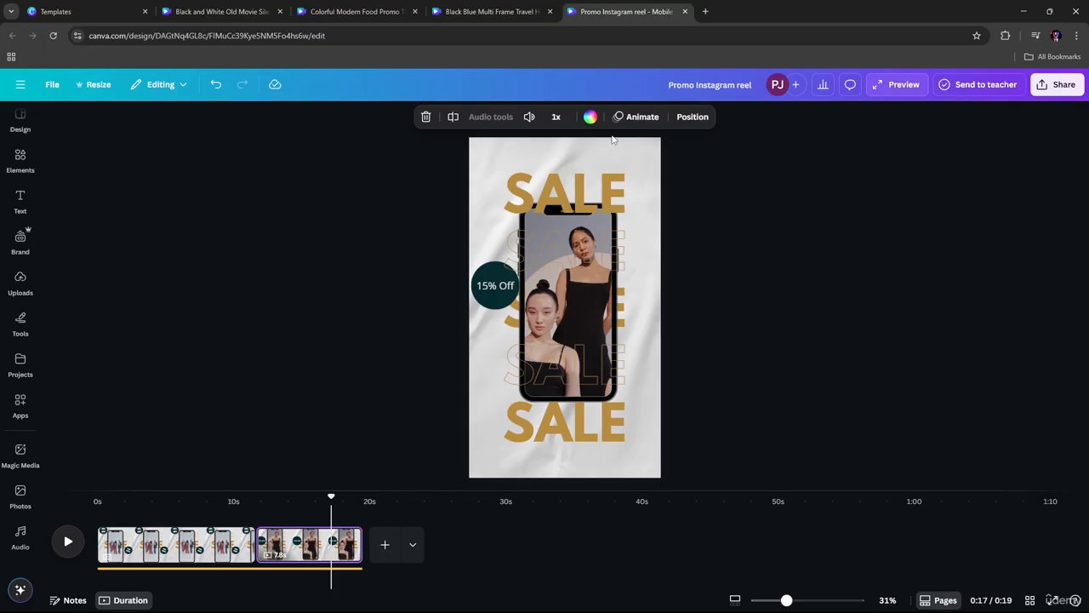
left_click(638, 119)
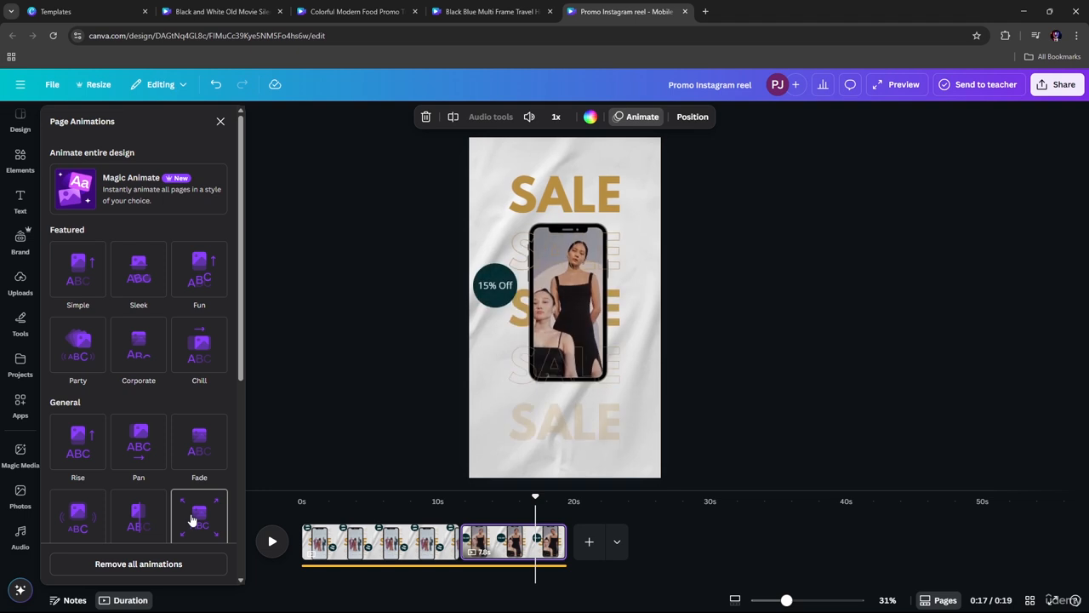
scroll(190, 516, "down", 3)
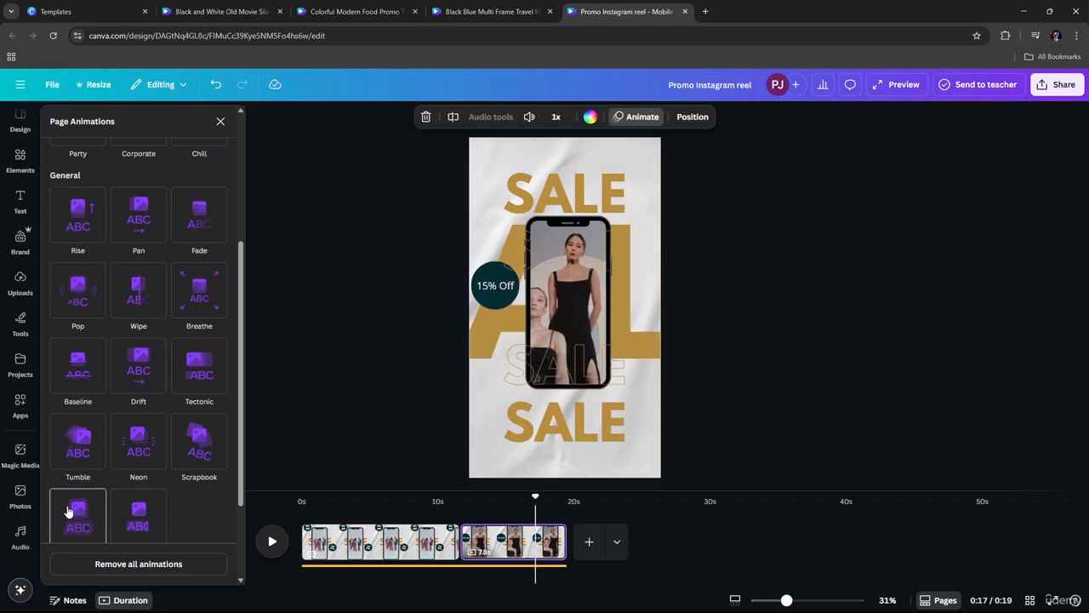
left_click(80, 449)
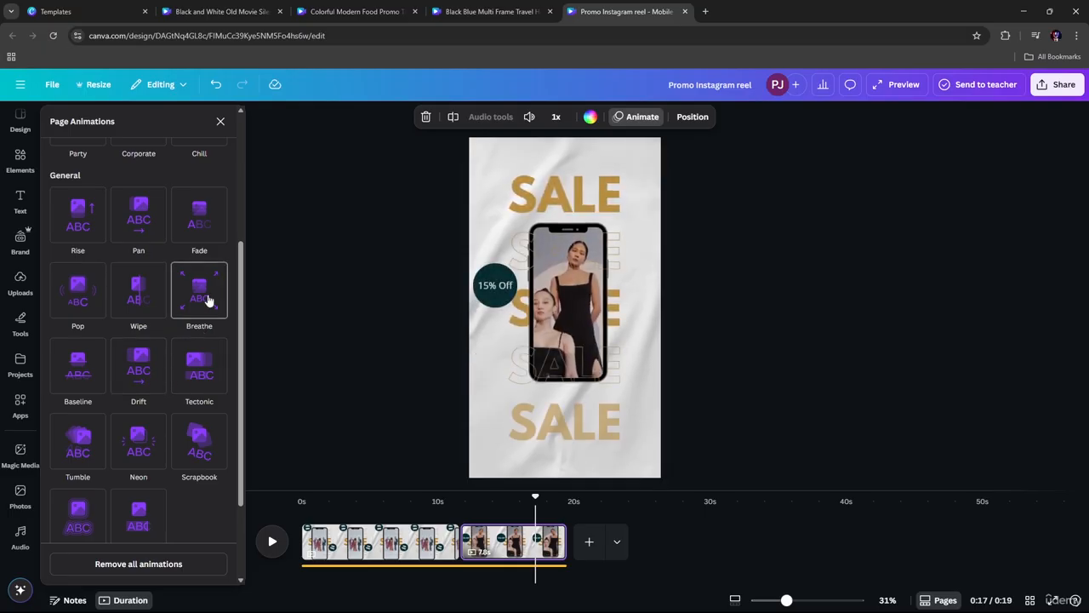
left_click(78, 288)
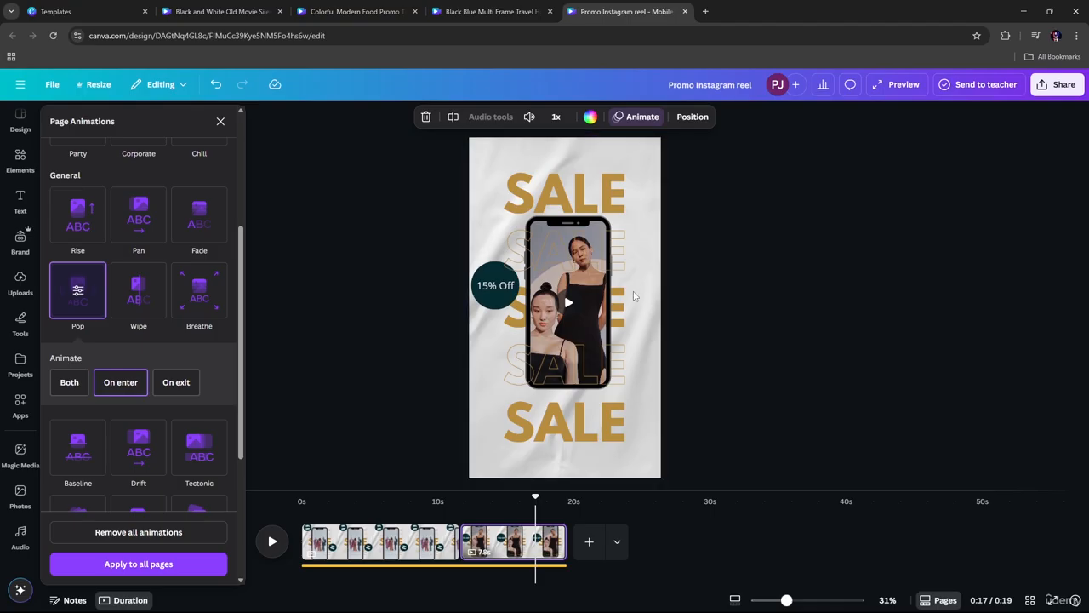
left_click(780, 256)
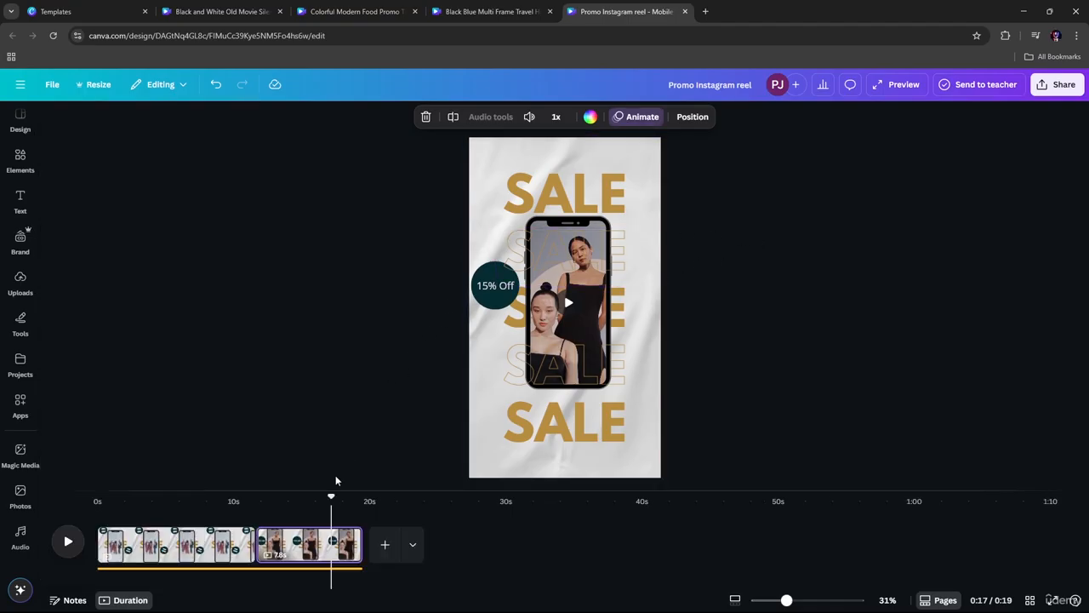
left_click_drag(332, 497, 234, 497)
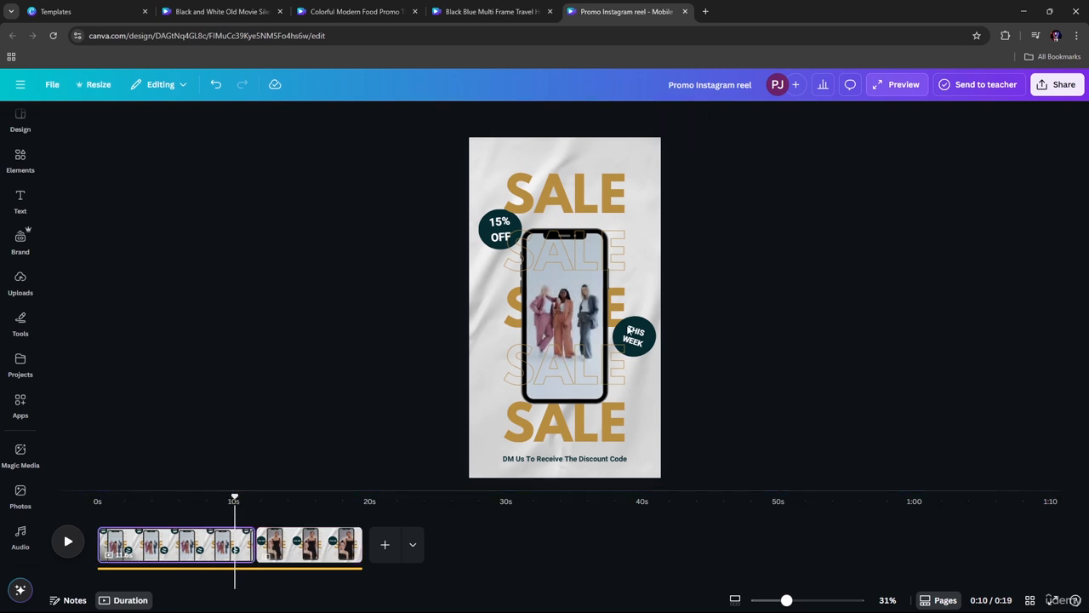
left_click(493, 229)
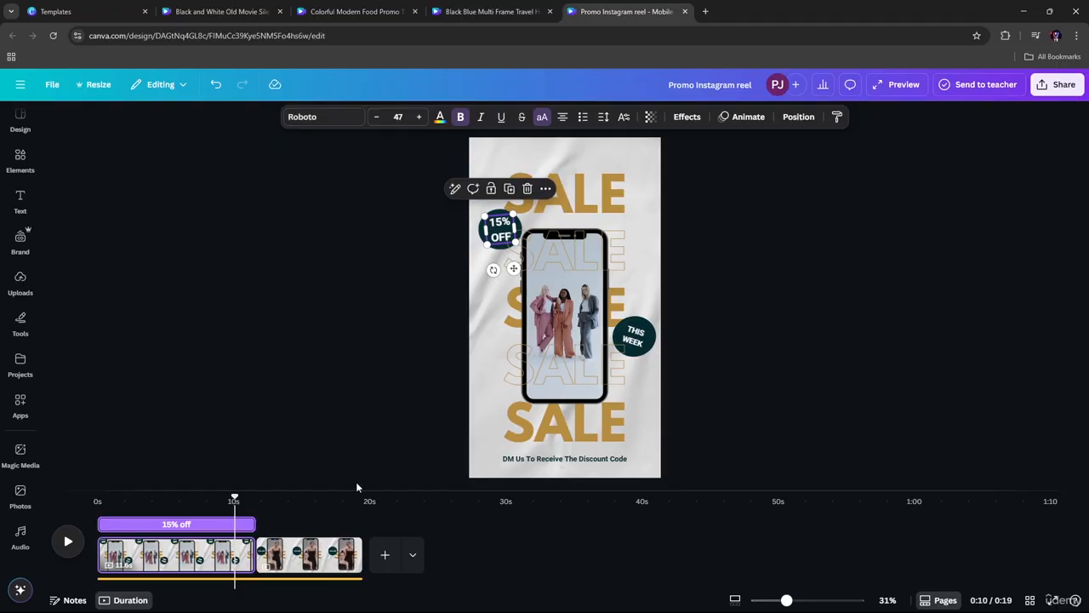
Add the Rotate add-on effect to the second page's 15% Off circle and raise its speed slightly above the middle.
left_click(316, 553)
left_click(492, 273)
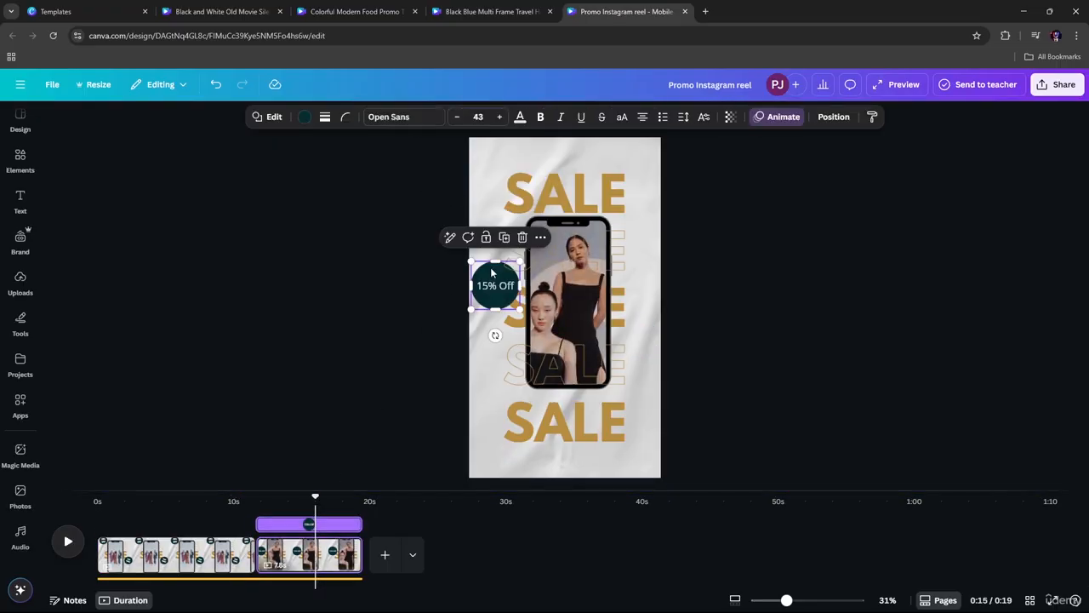
left_click(491, 272)
key("Escape")
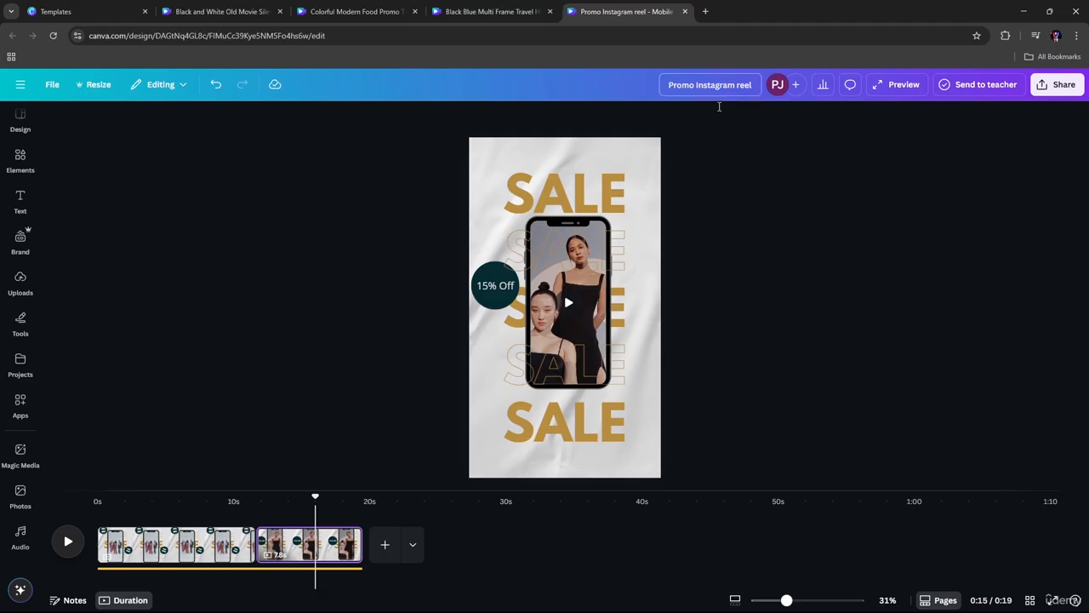
left_click(492, 294)
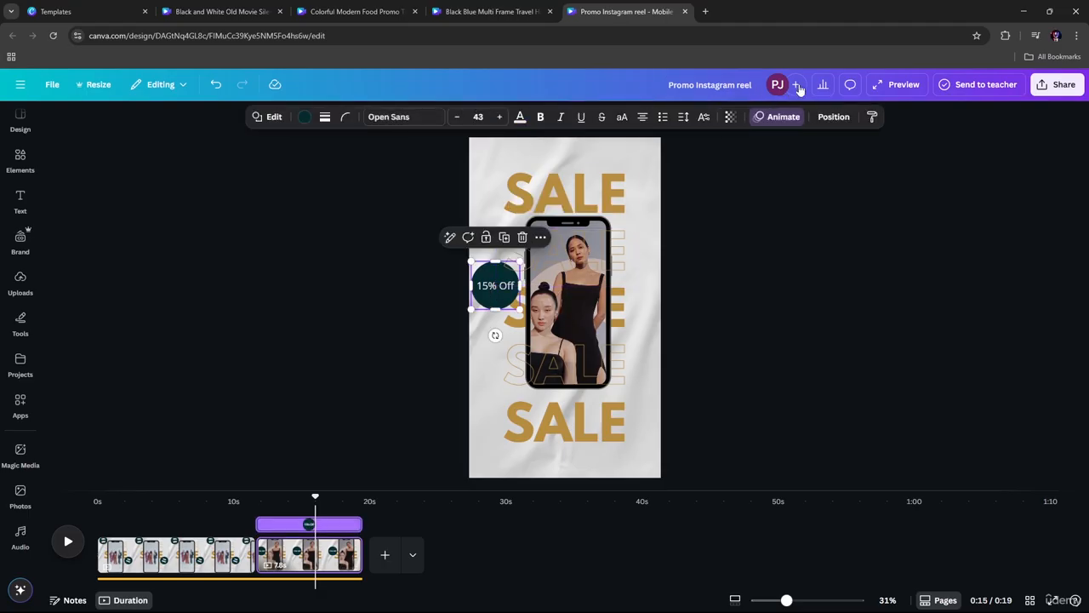
left_click(781, 117)
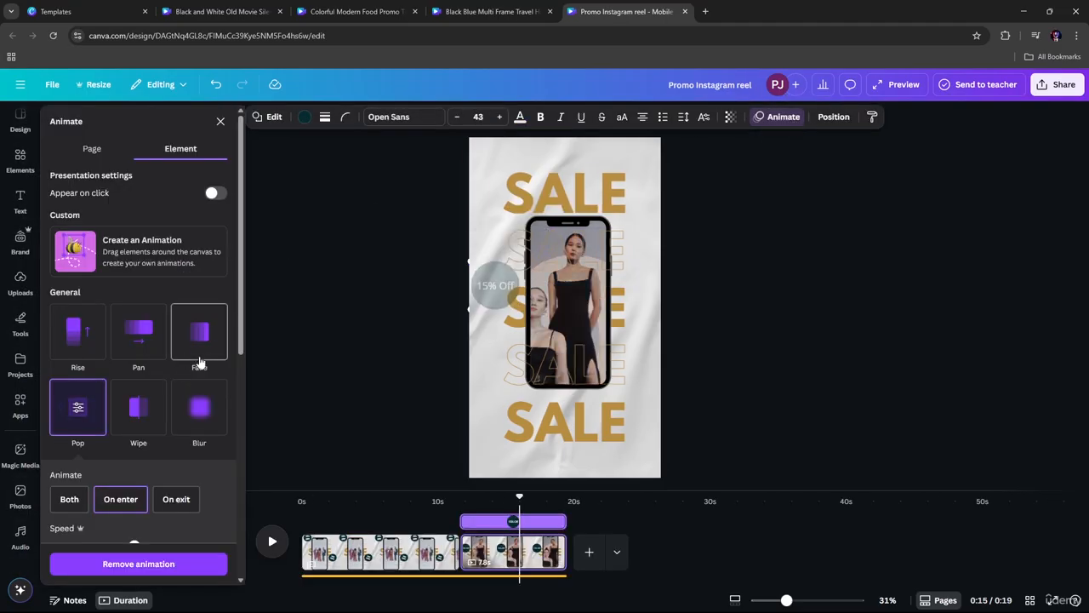
scroll(203, 349, "down", 3)
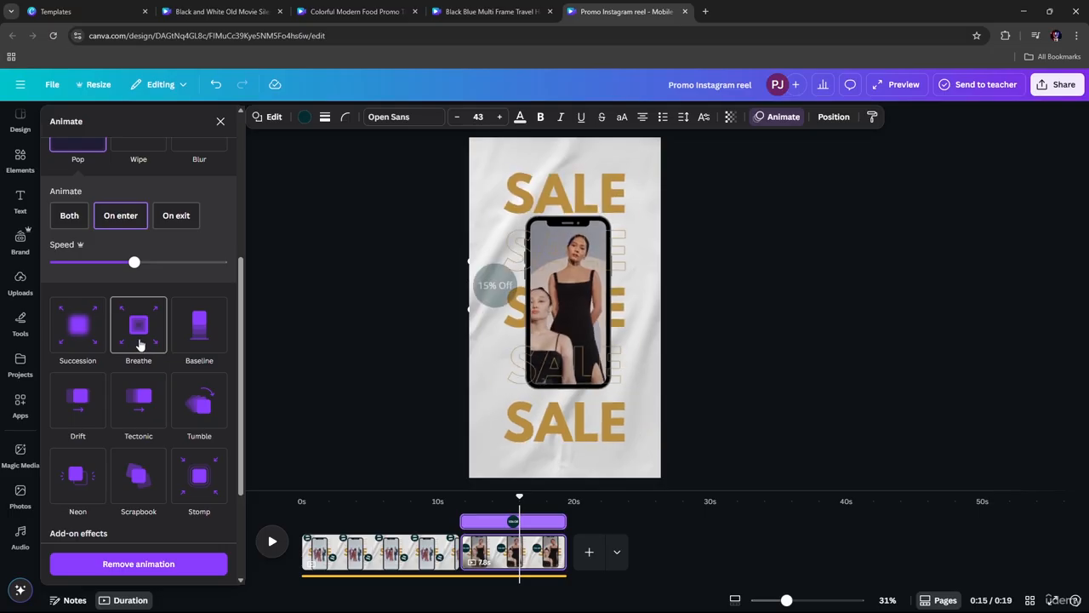
scroll(202, 357, "down", 2)
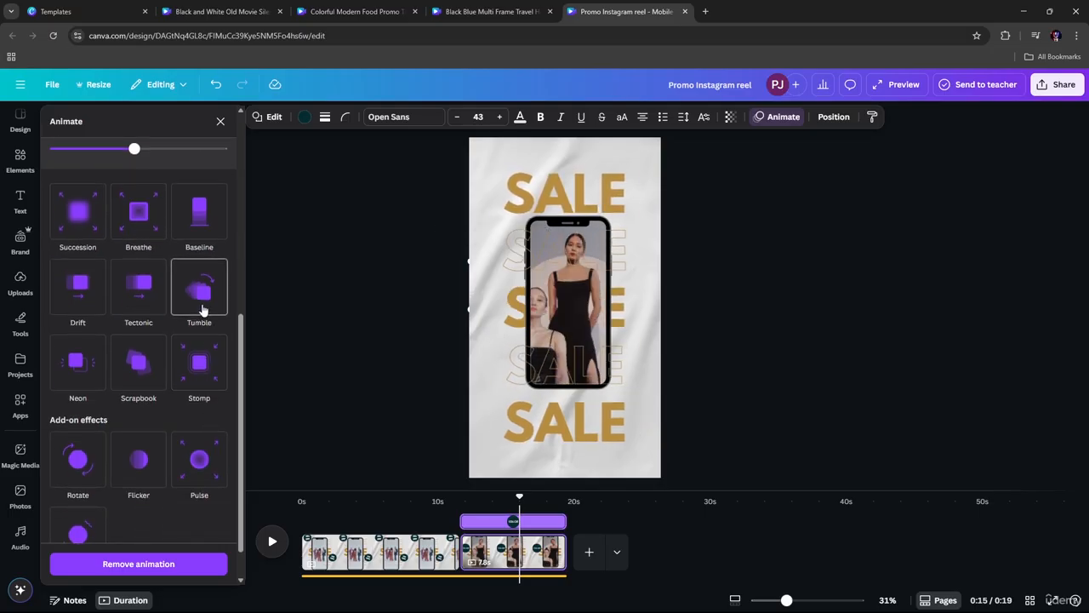
scroll(204, 312, "down", 1)
left_click(207, 407)
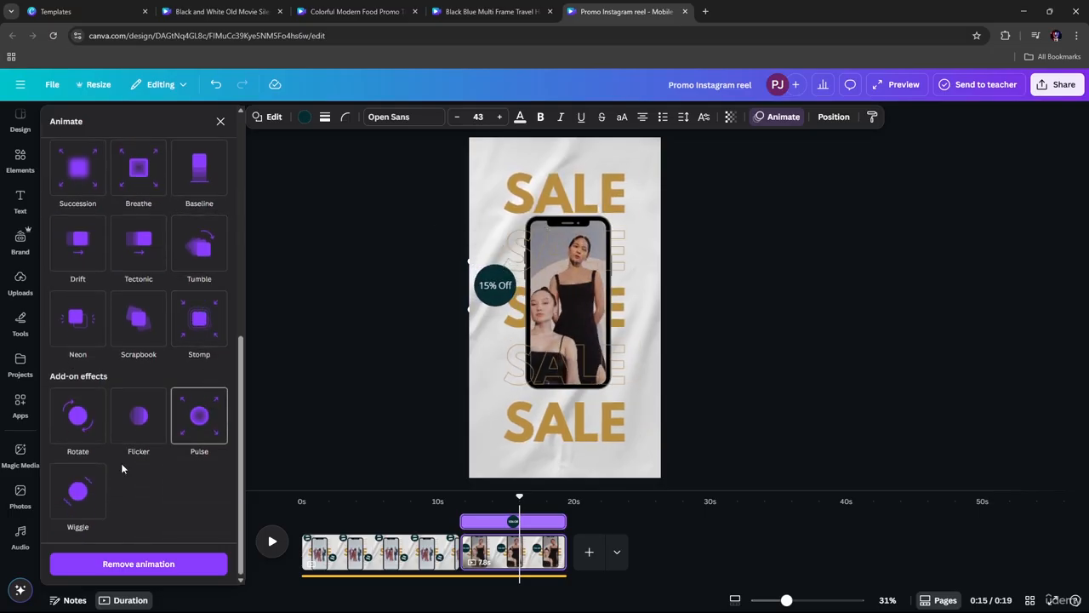
left_click(86, 425)
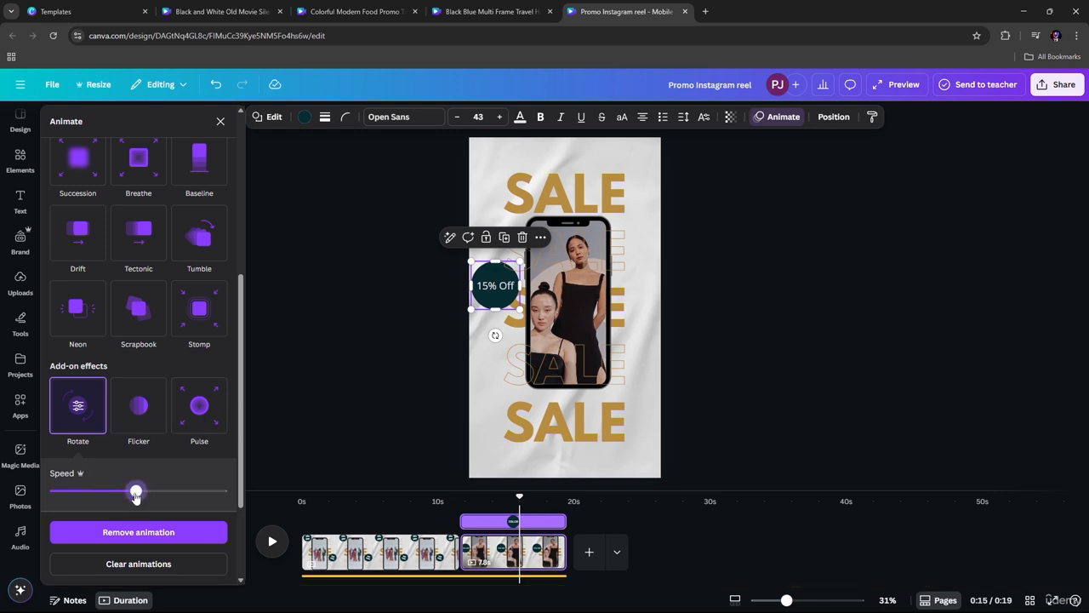
left_click_drag(135, 493, 162, 495)
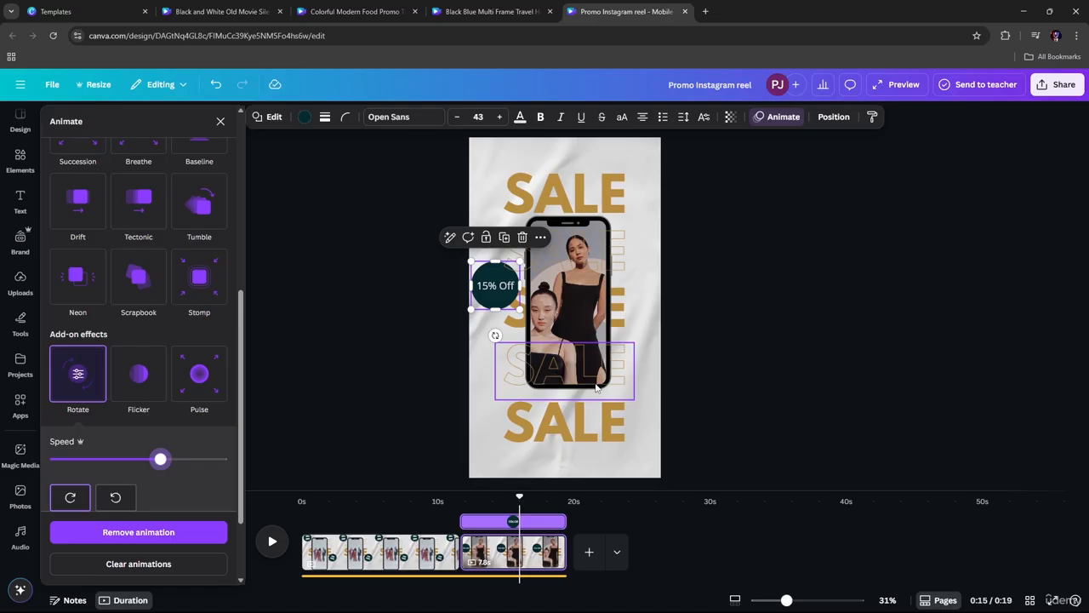
left_click(773, 348)
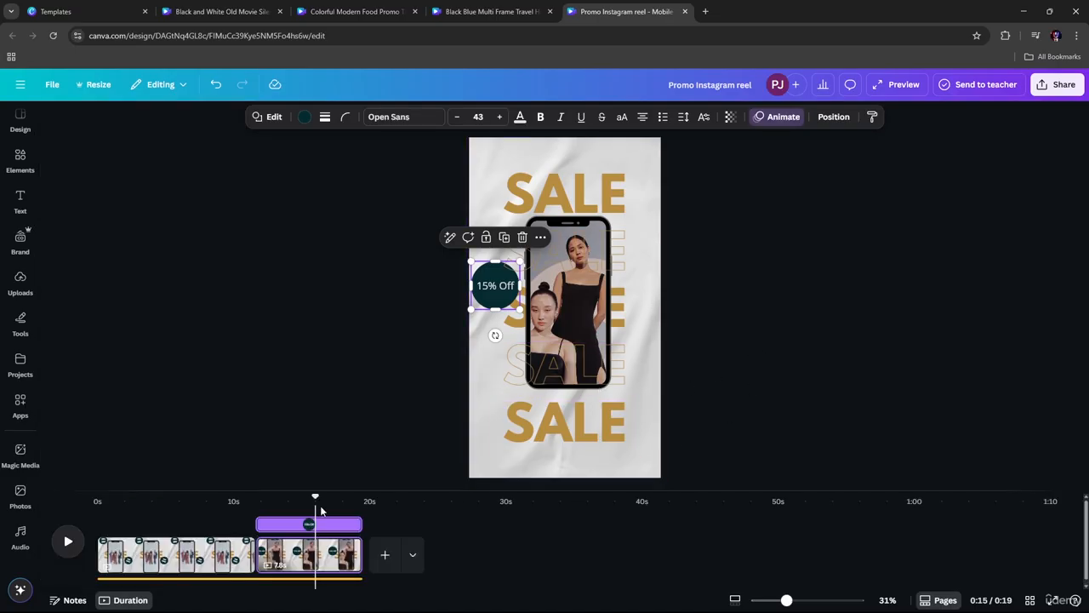
Add a Match & Move transition between the first and second pages.
left_click(252, 549)
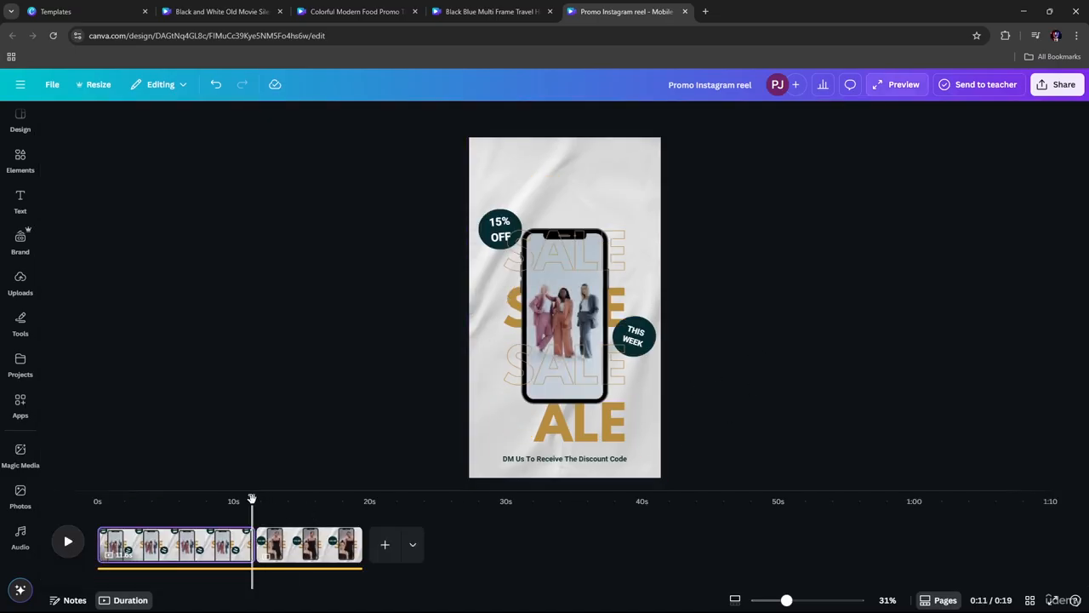
left_click_drag(254, 498, 245, 498)
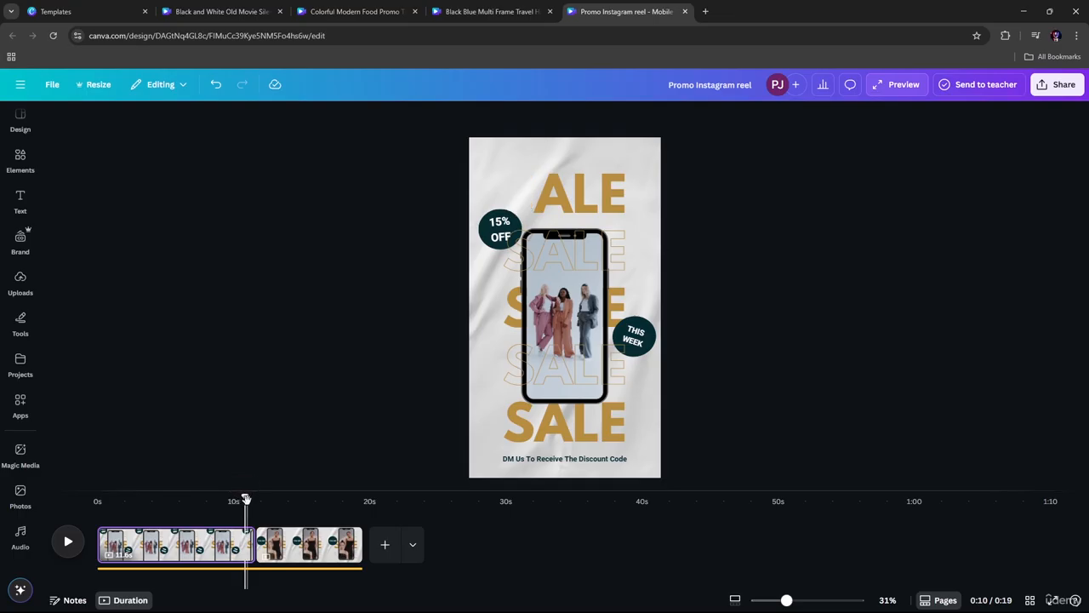
left_click(255, 551)
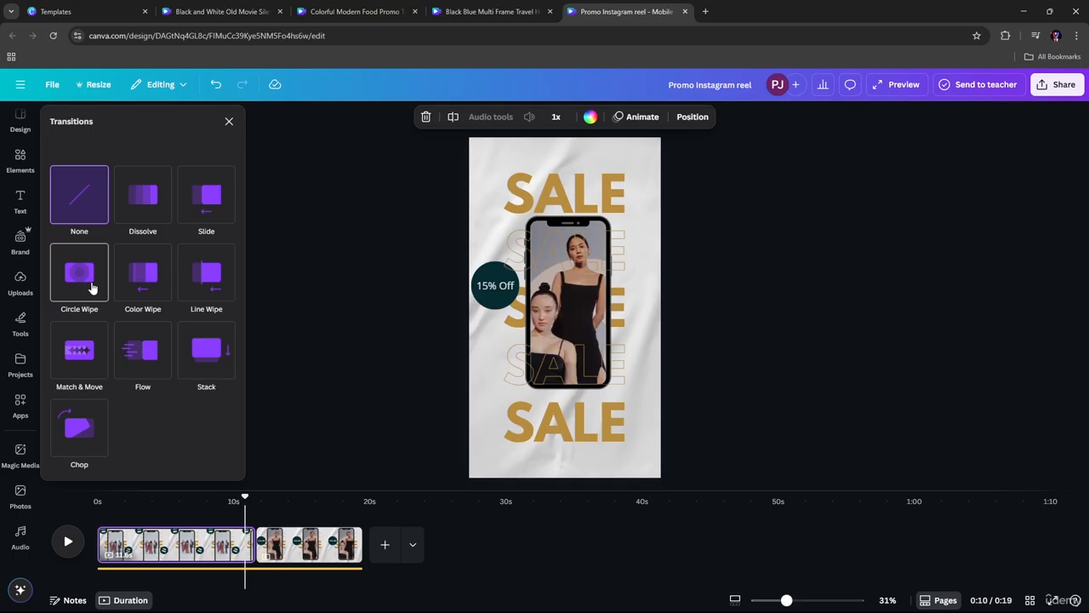
left_click(80, 352)
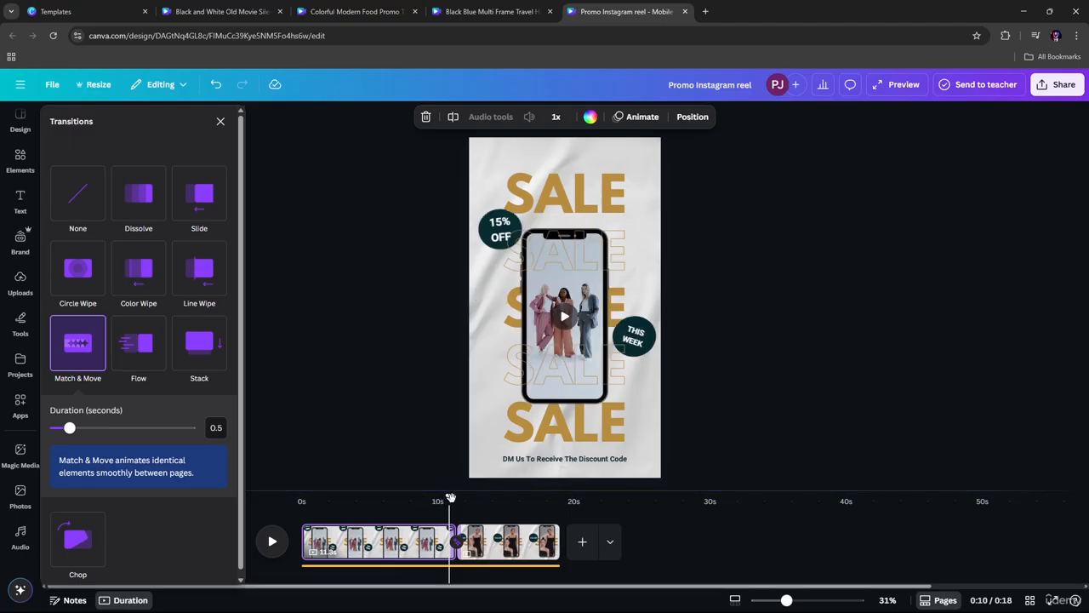
Play the reel from about 10s into the second page to check the transition.
left_click_drag(451, 498, 441, 498)
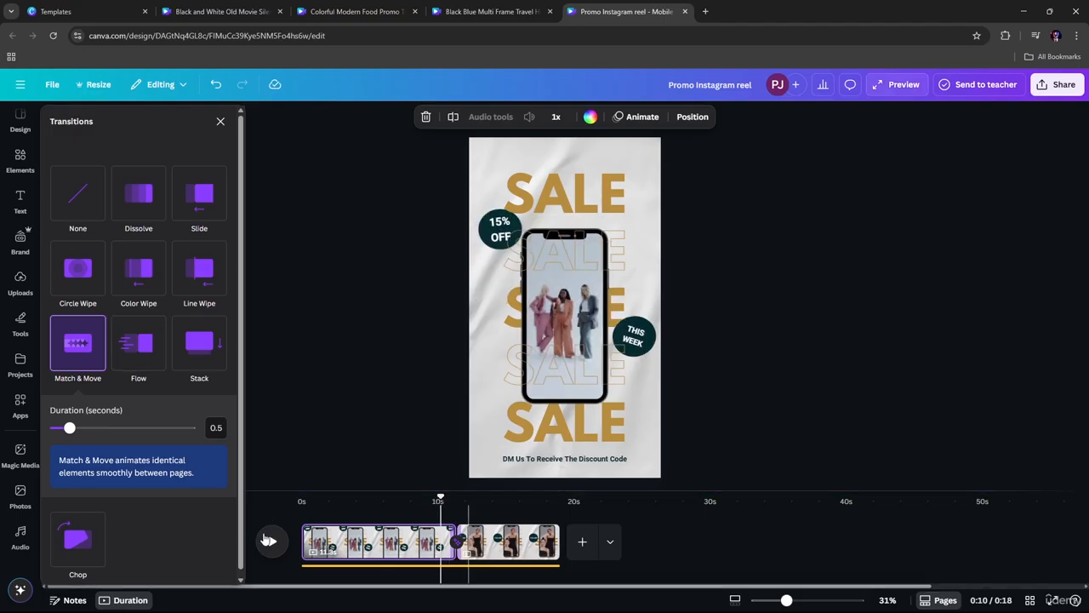
left_click(269, 542)
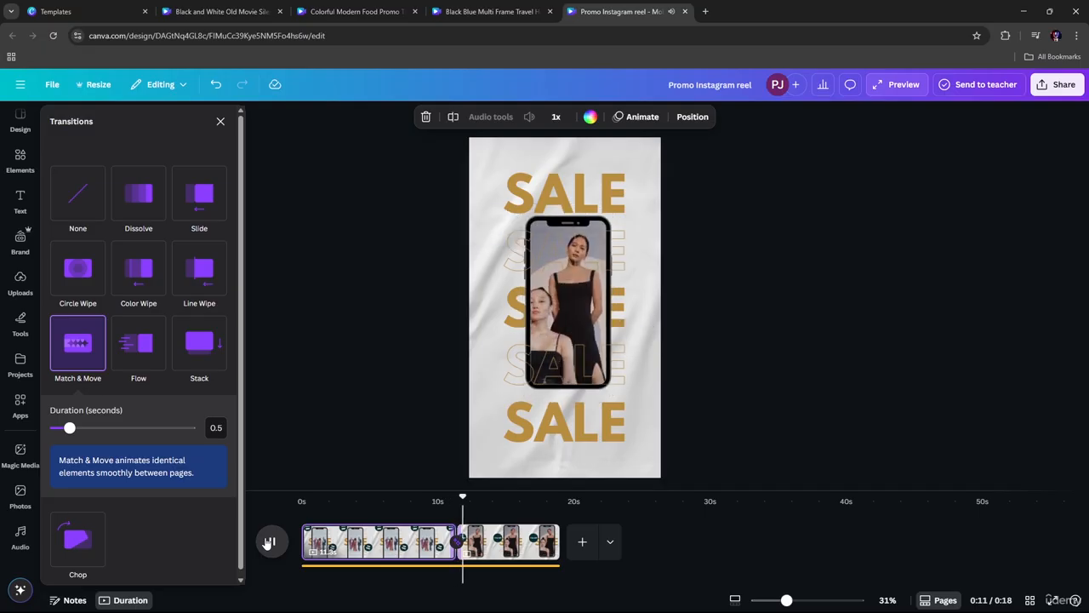
left_click(400, 486)
left_click(574, 436)
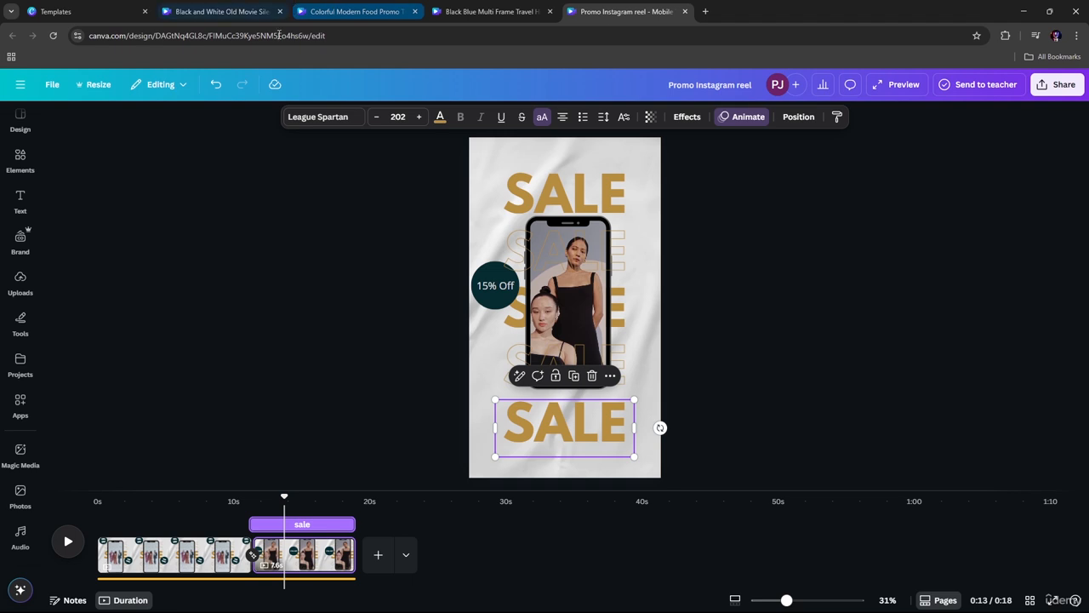
Set the Match & Move transition's duration to 1.2 seconds and play the reel through the page change.
left_click(252, 560)
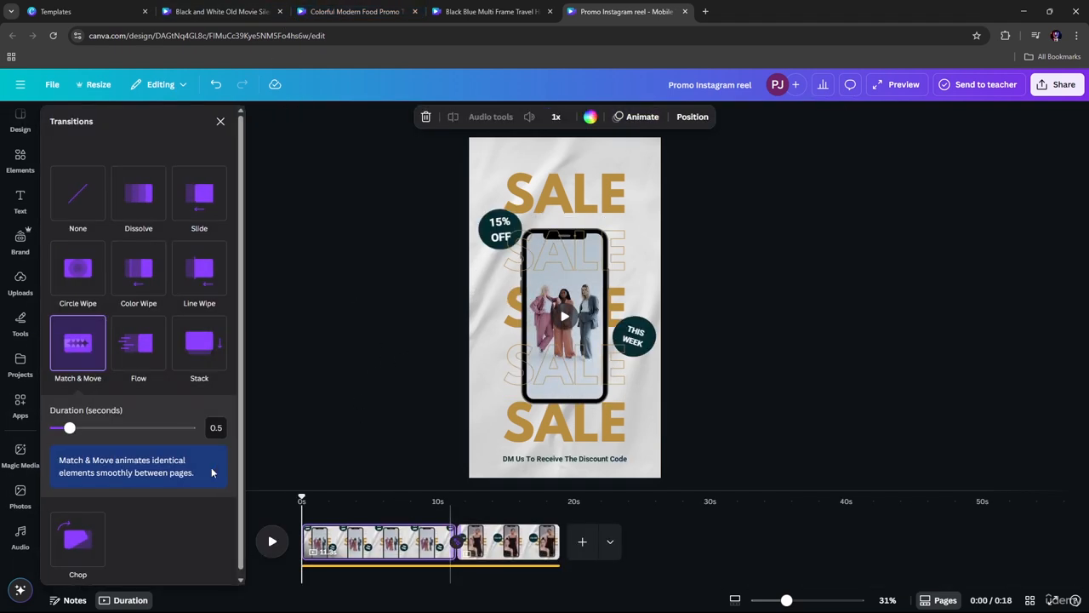
left_click_drag(74, 433, 94, 432)
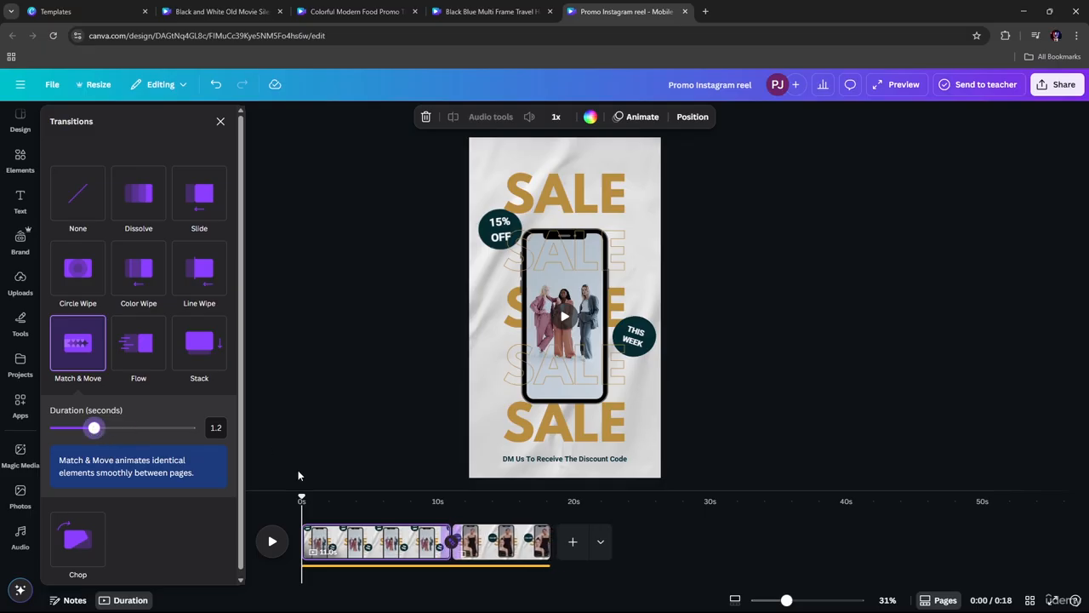
left_click(272, 541)
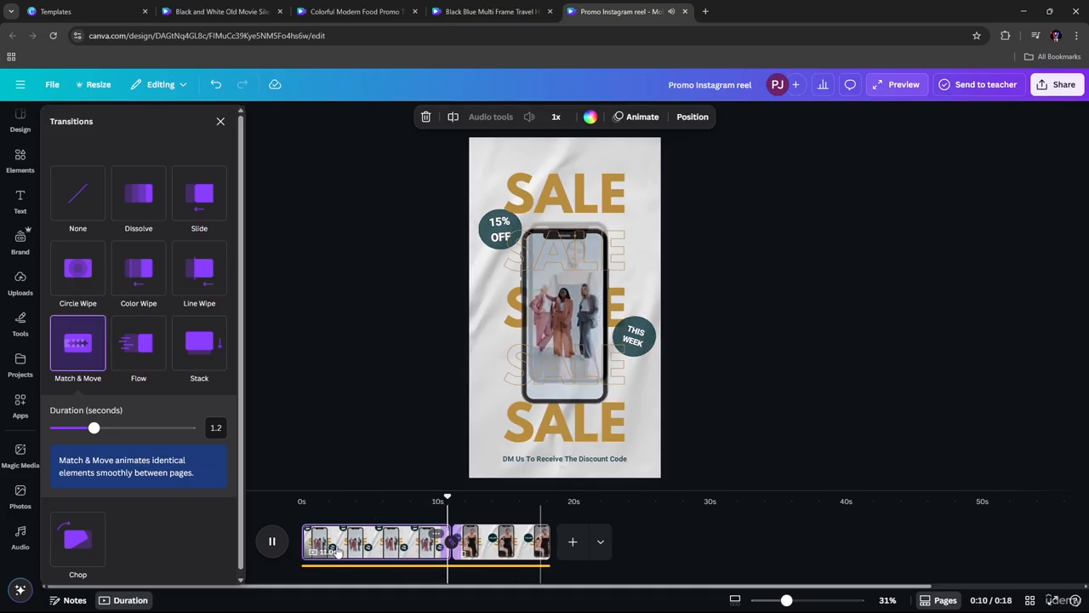
left_click(384, 545)
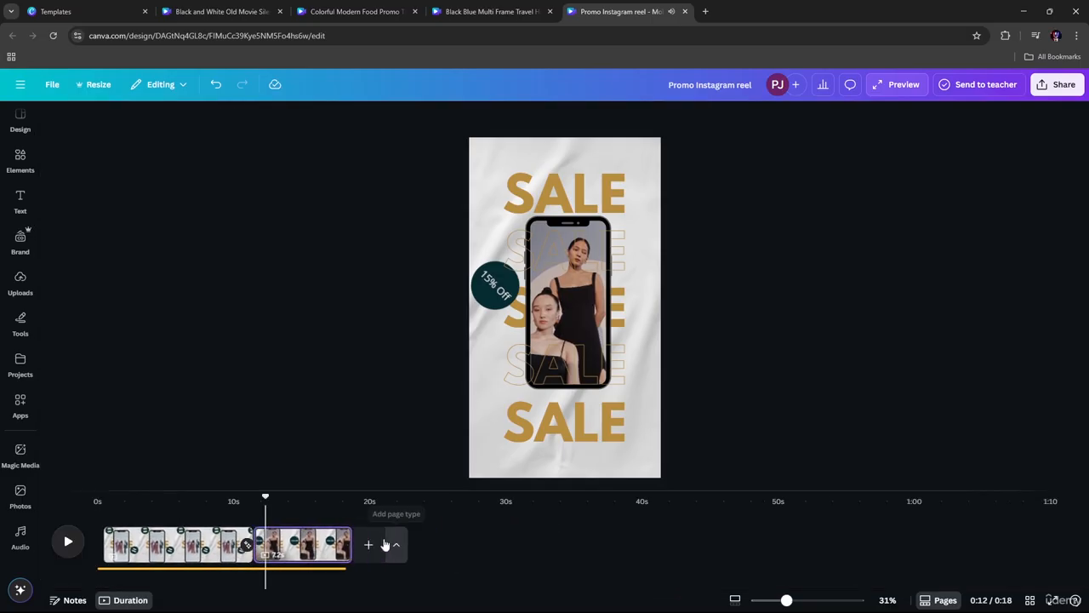
Change the text animation of the first page's uppermost SALE heading to Burst, on both enter and exit.
left_click(185, 547)
left_click(583, 180)
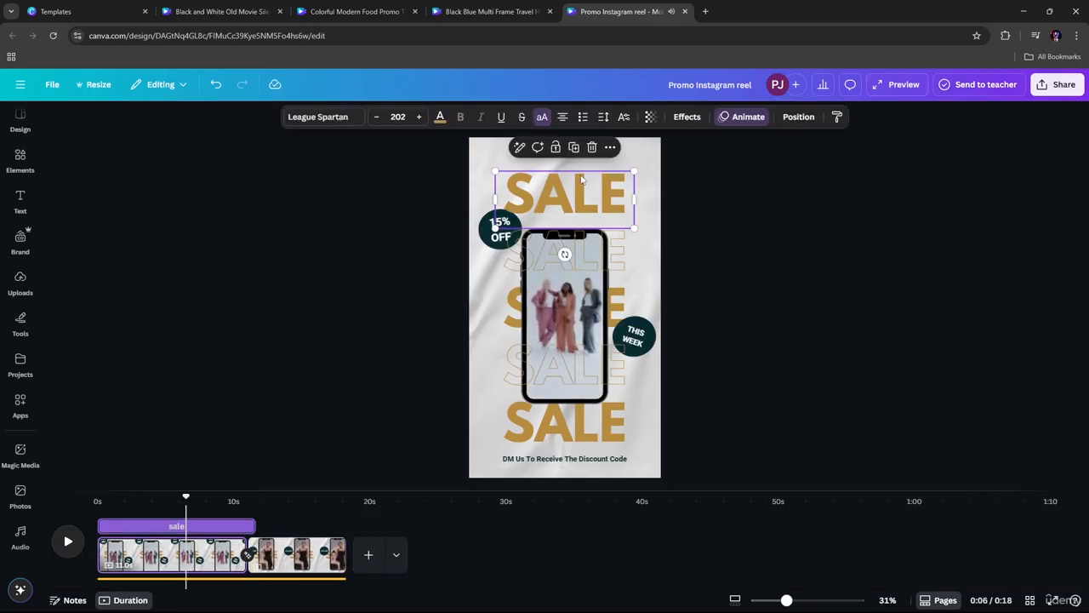
left_click(746, 124)
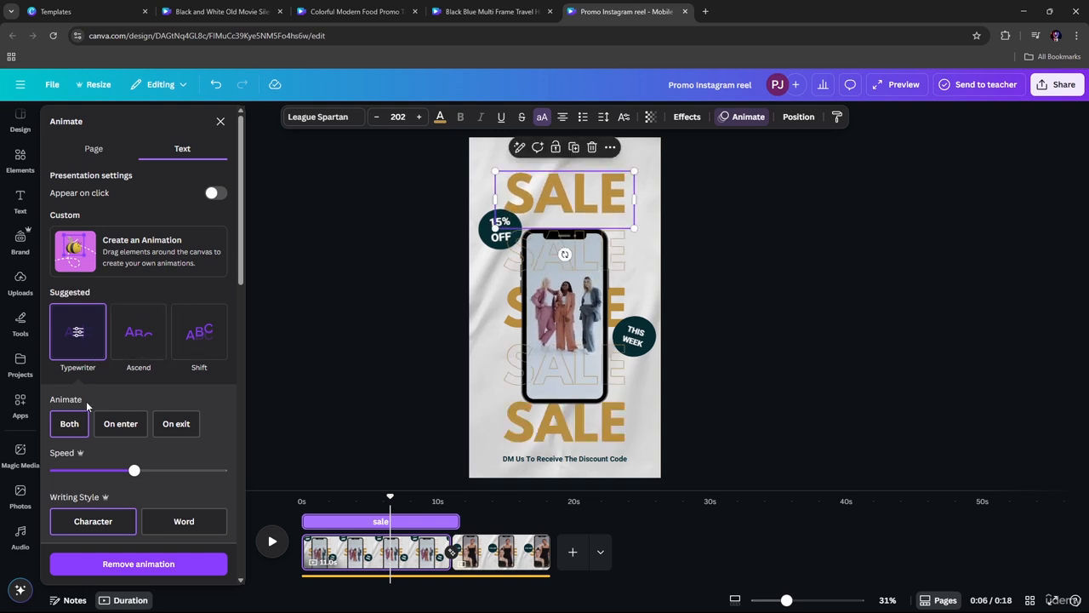
scroll(136, 366, "down", 3)
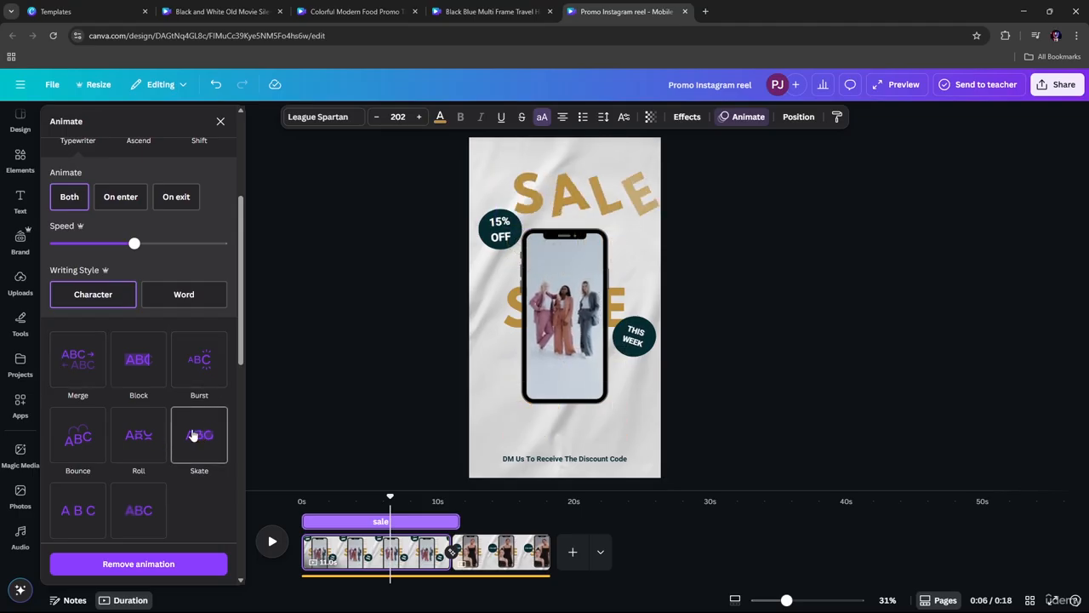
left_click(139, 436)
left_click(203, 380)
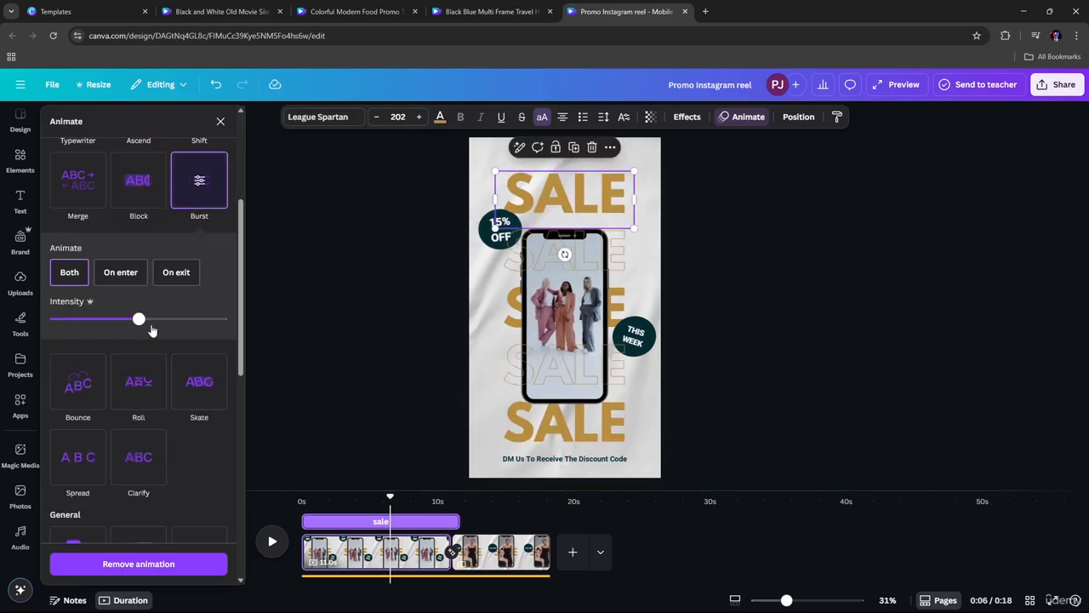
scroll(149, 339, "down", 3)
scroll(151, 337, "up", 6)
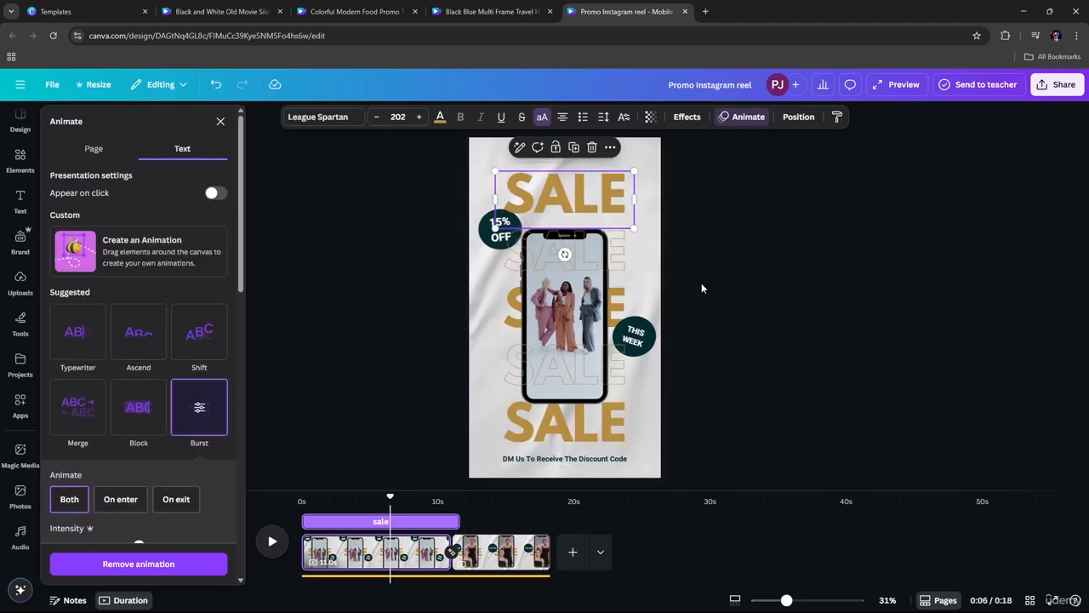
left_click(565, 266)
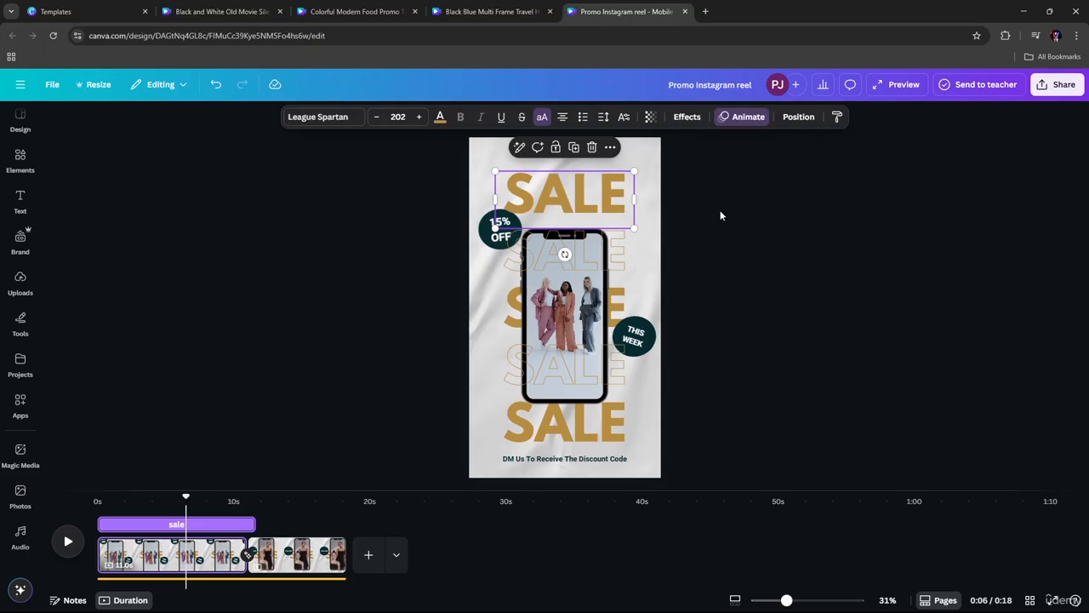
Create a new blank landscape video design at 1920 × 1080 px from the Canva home page.
left_click(92, 10)
left_click(944, 86)
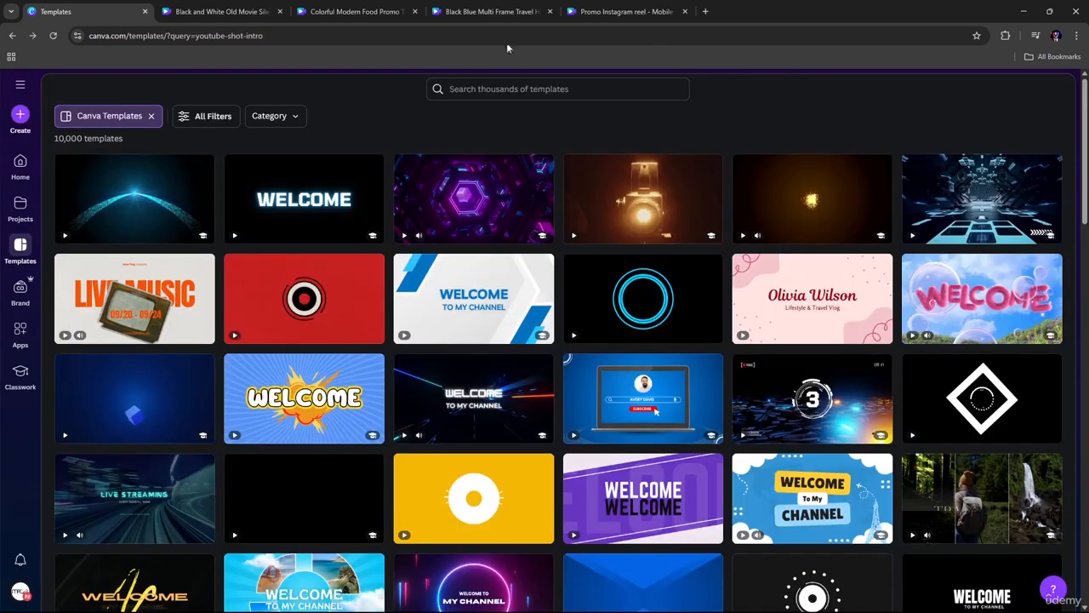
left_click(20, 163)
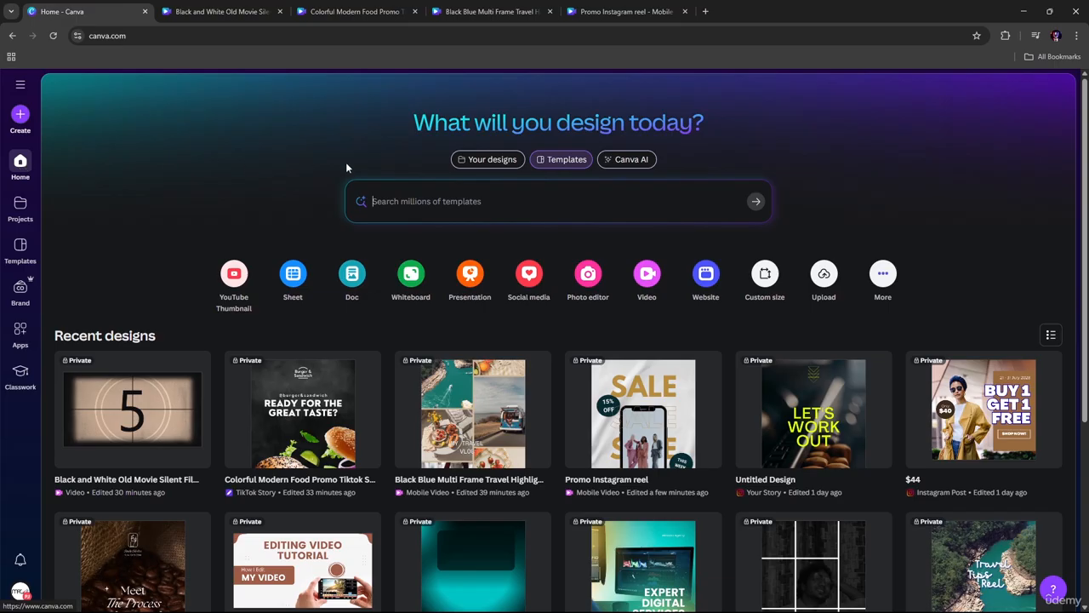
left_click(650, 280)
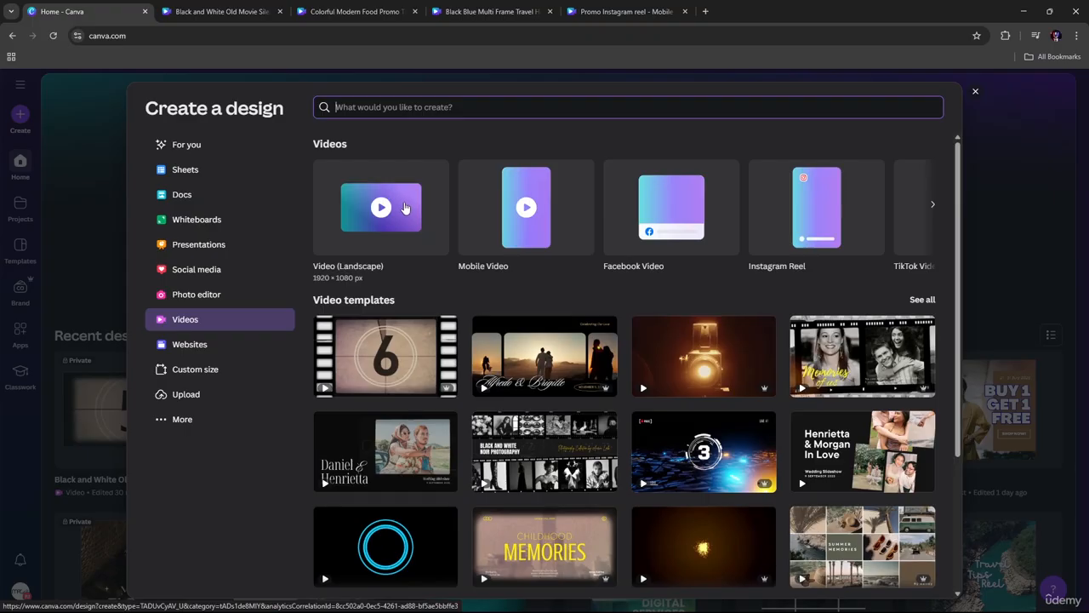
left_click(405, 207)
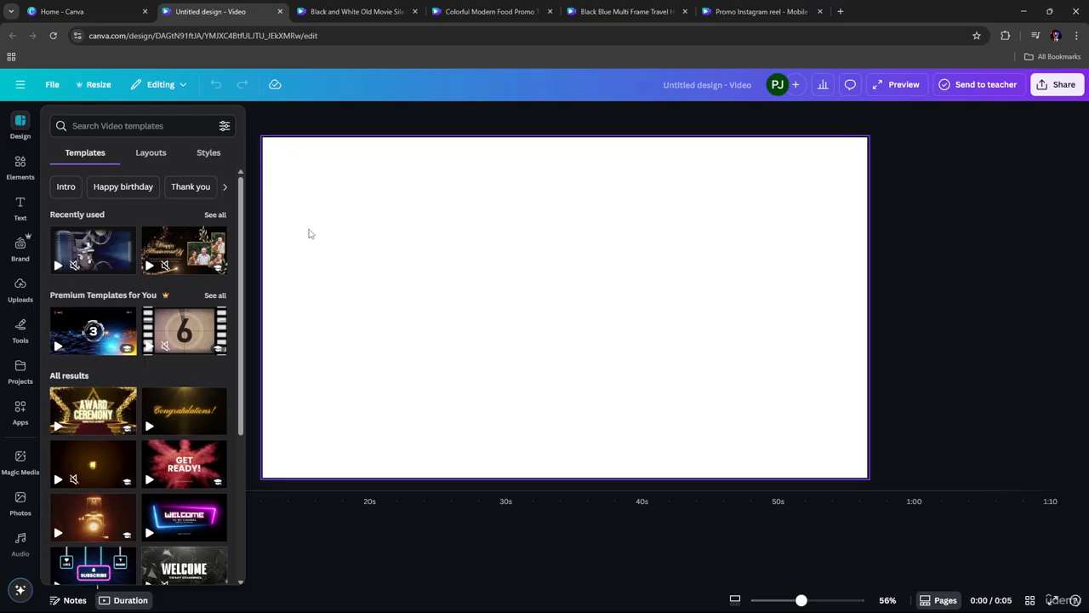
Search the element library for "logo".
left_click(21, 167)
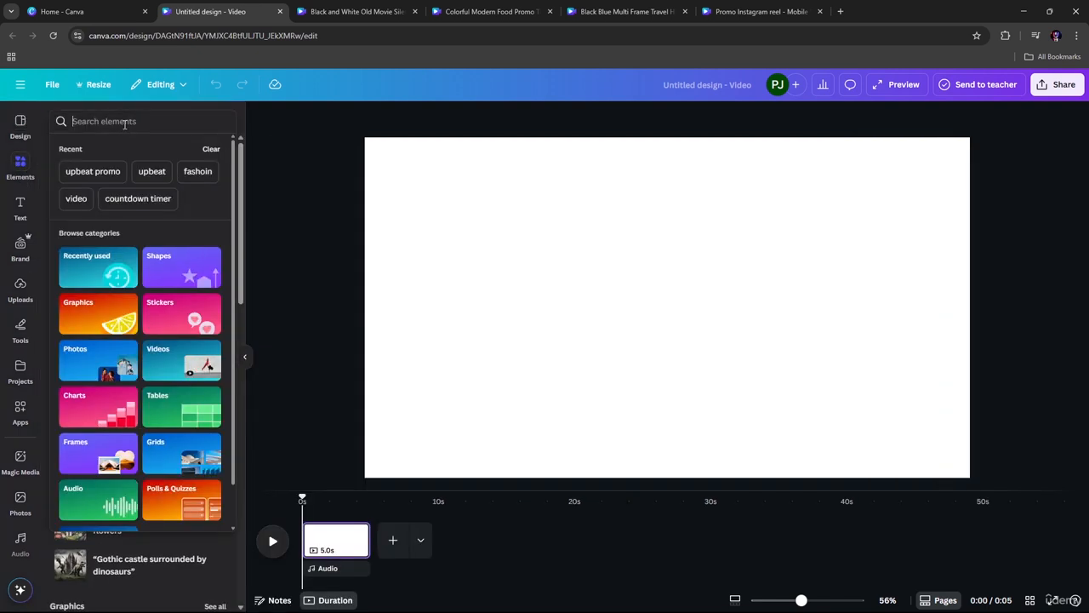
left_click(124, 122)
type("logo")
key("Return")
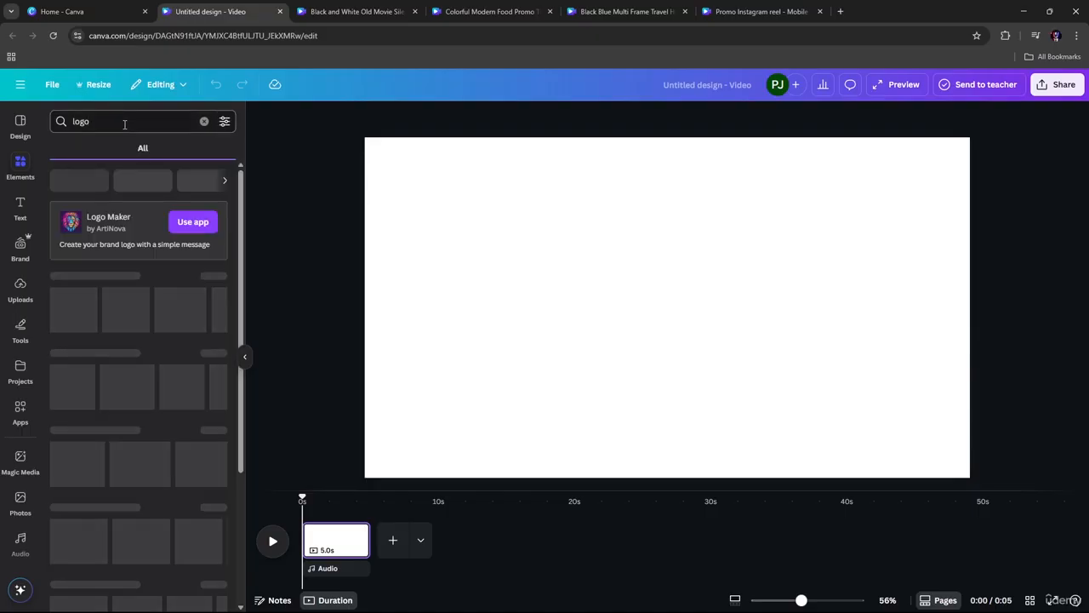
Look through the uploaded images for a suitable logo.
left_click(20, 294)
scroll(185, 326, "down", 3)
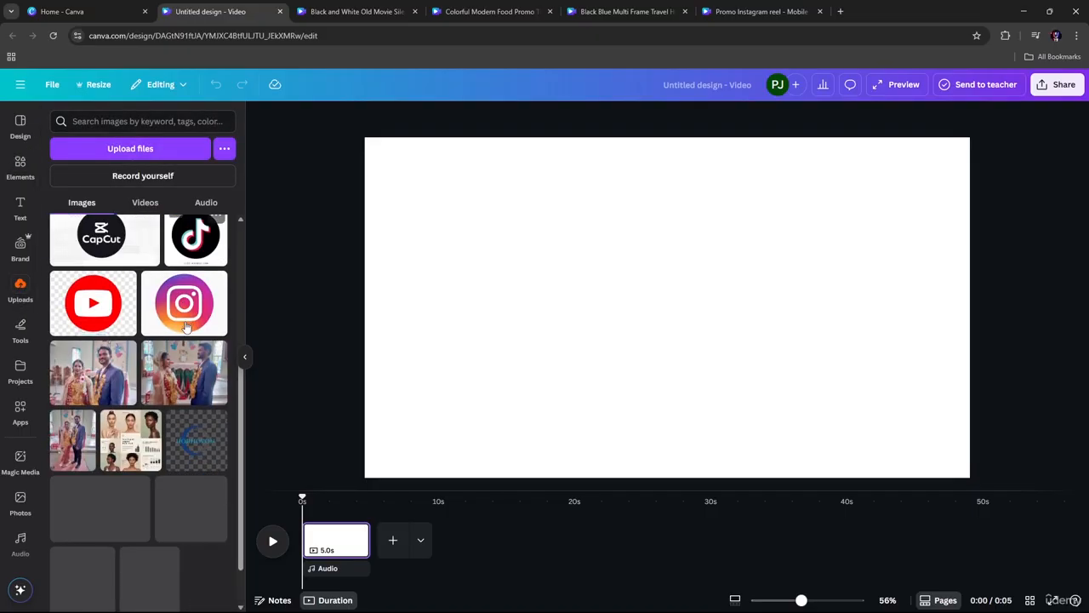
scroll(186, 326, "down", 6)
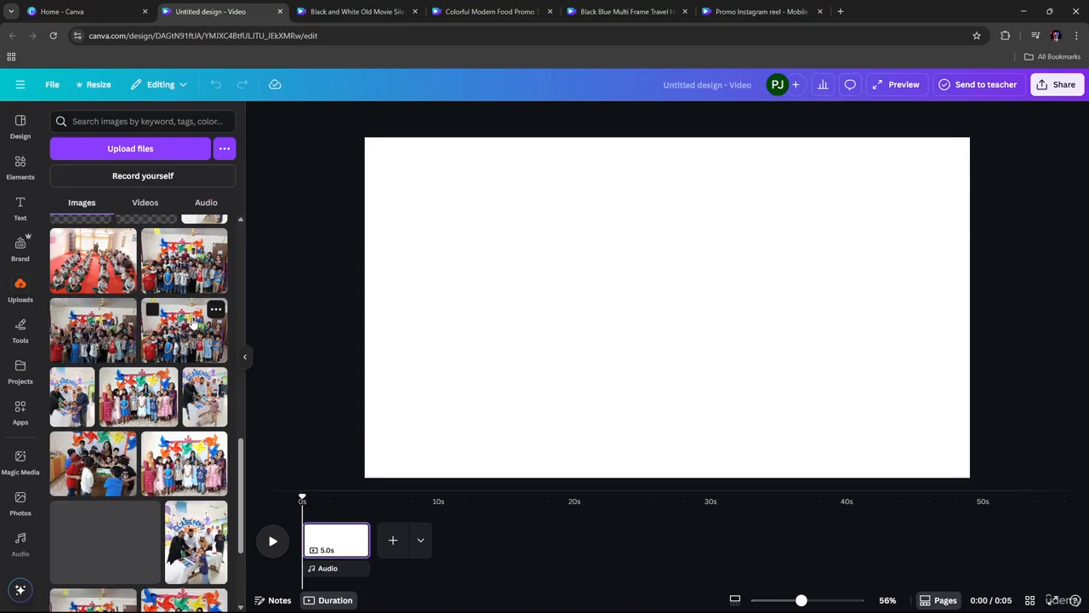
scroll(194, 319, "up", 7)
scroll(193, 322, "up", 3)
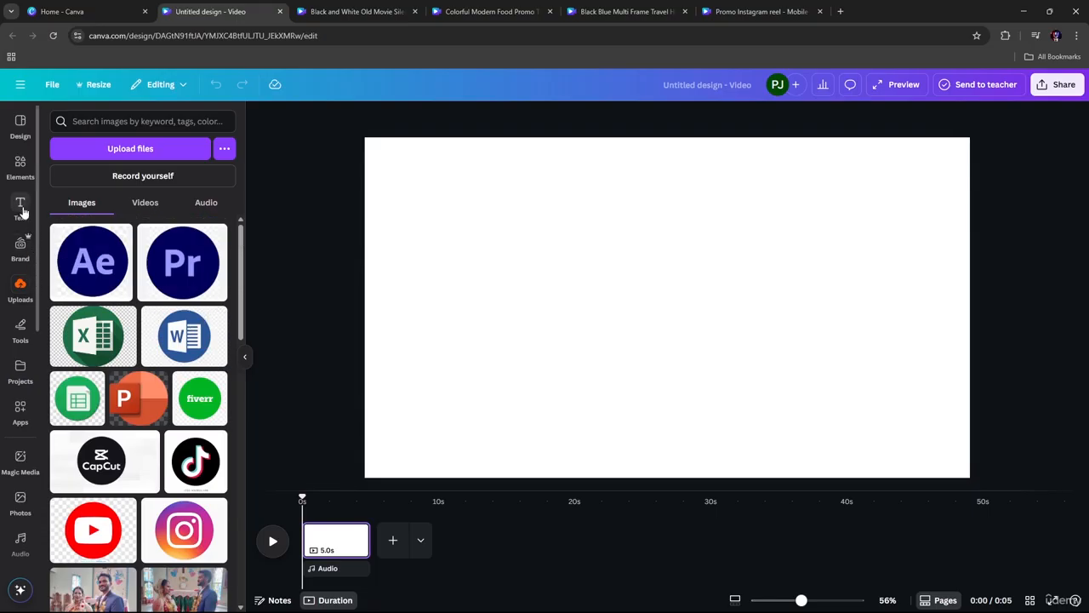
Browse the graphics found for "logo" and insert the green, blue and purple butterfly onto the page.
left_click(11, 173)
left_click(121, 120)
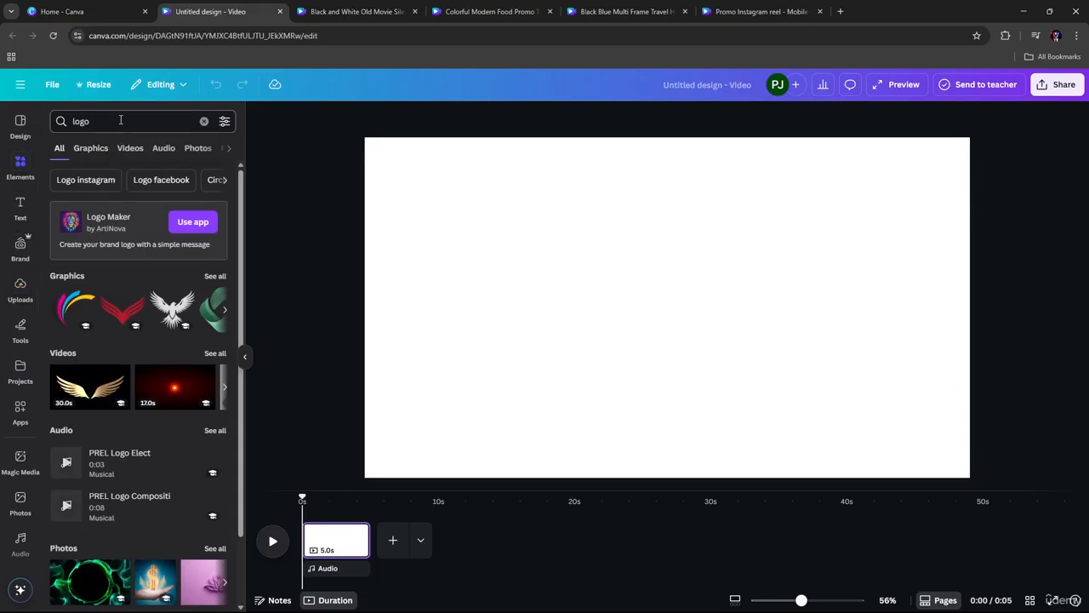
key("Return")
scroll(141, 306, "down", 1)
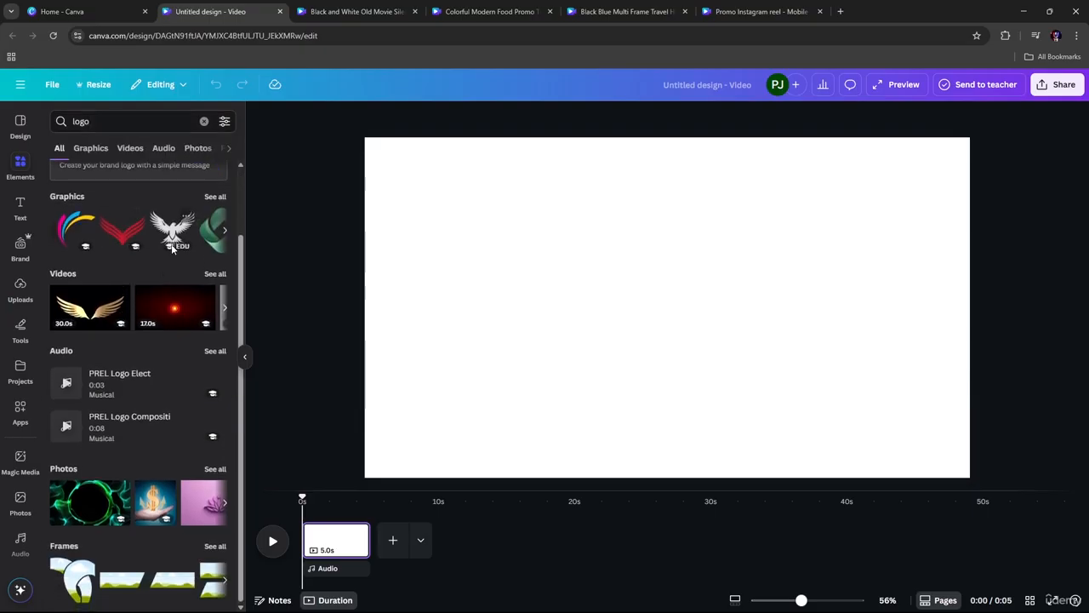
left_click(223, 230)
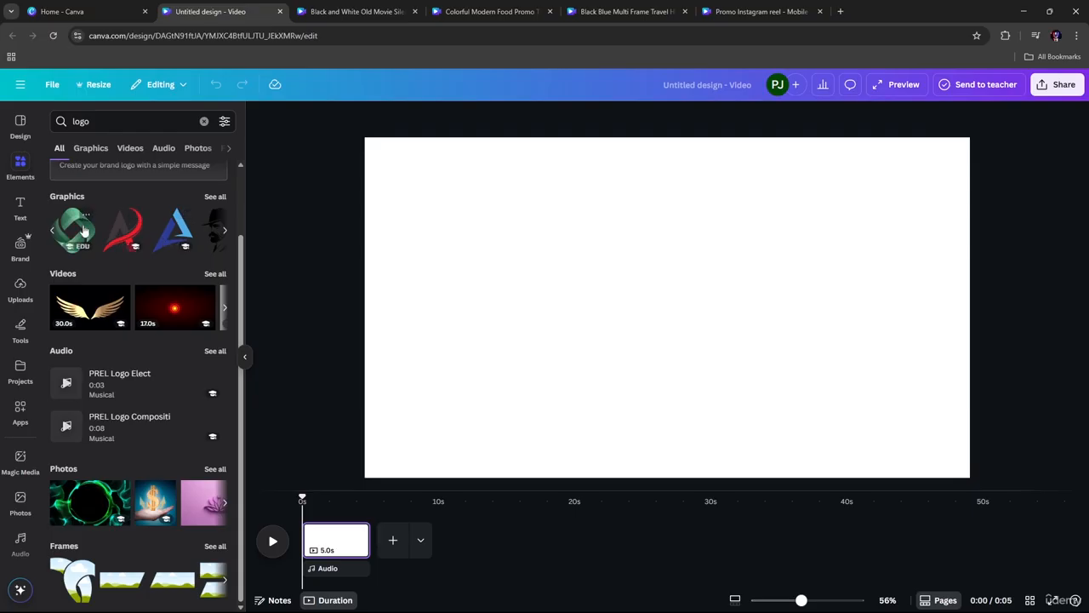
left_click(226, 228)
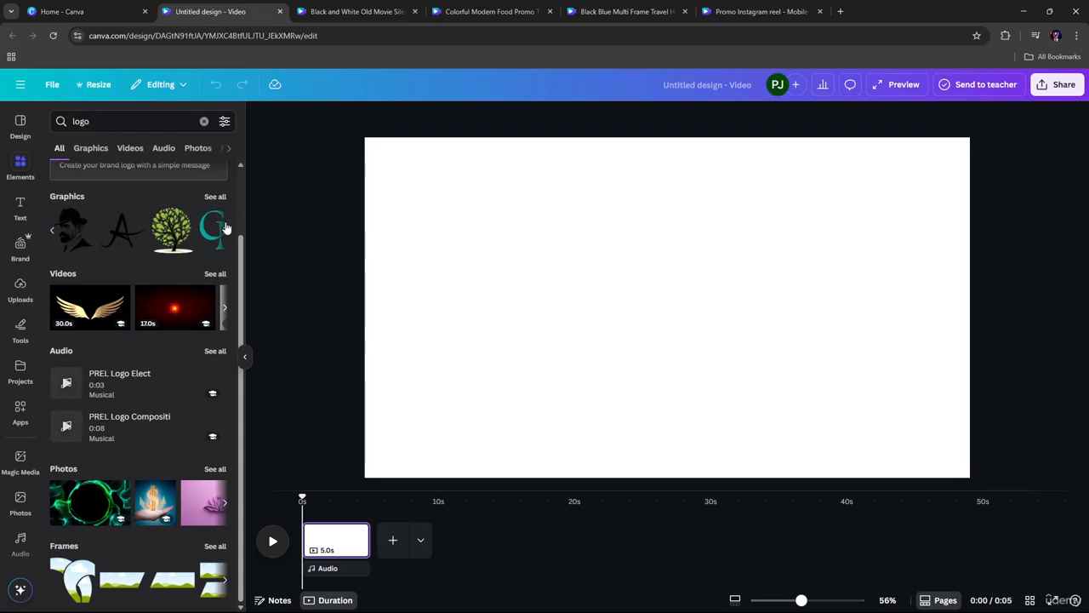
left_click(226, 228)
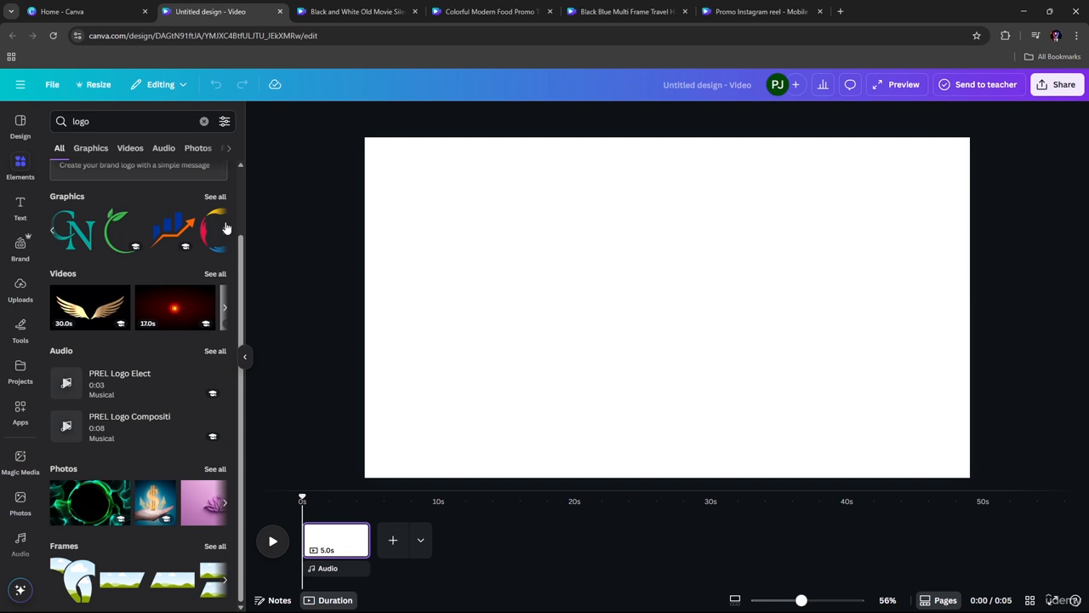
left_click(227, 231)
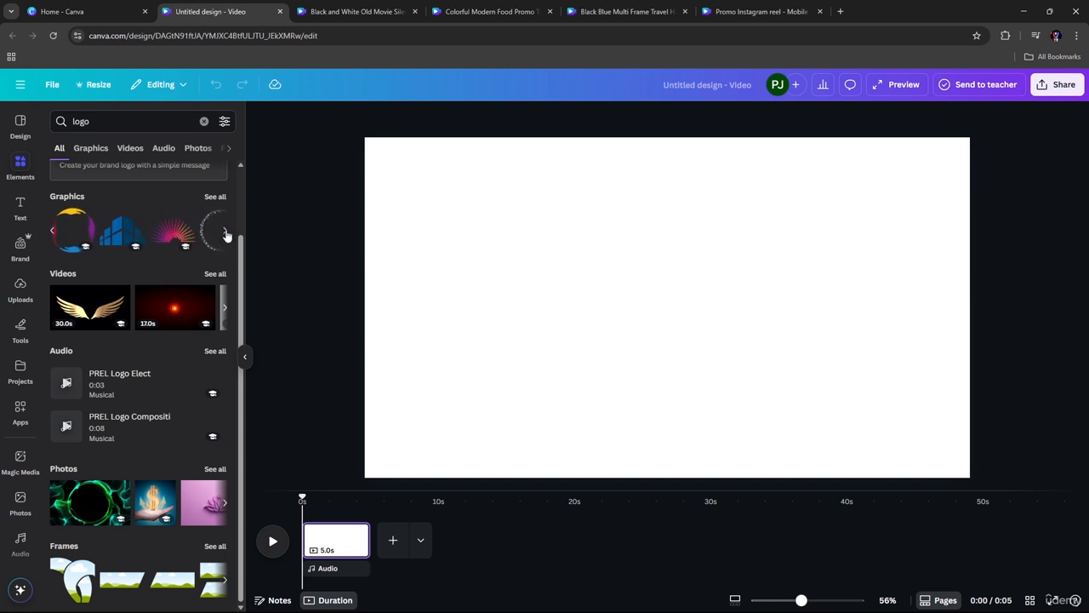
left_click(226, 232)
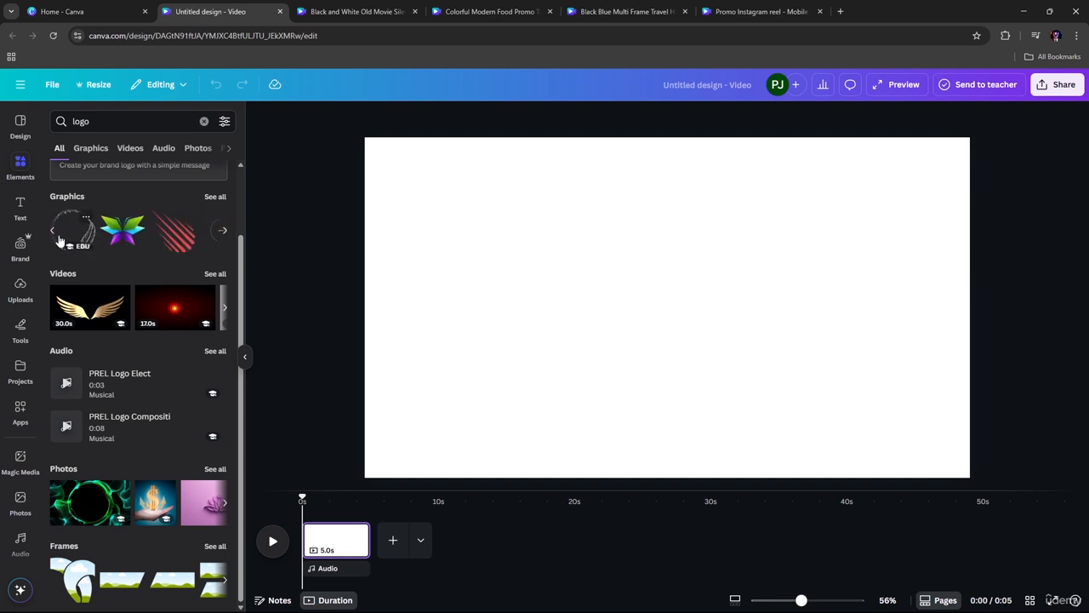
left_click(123, 239)
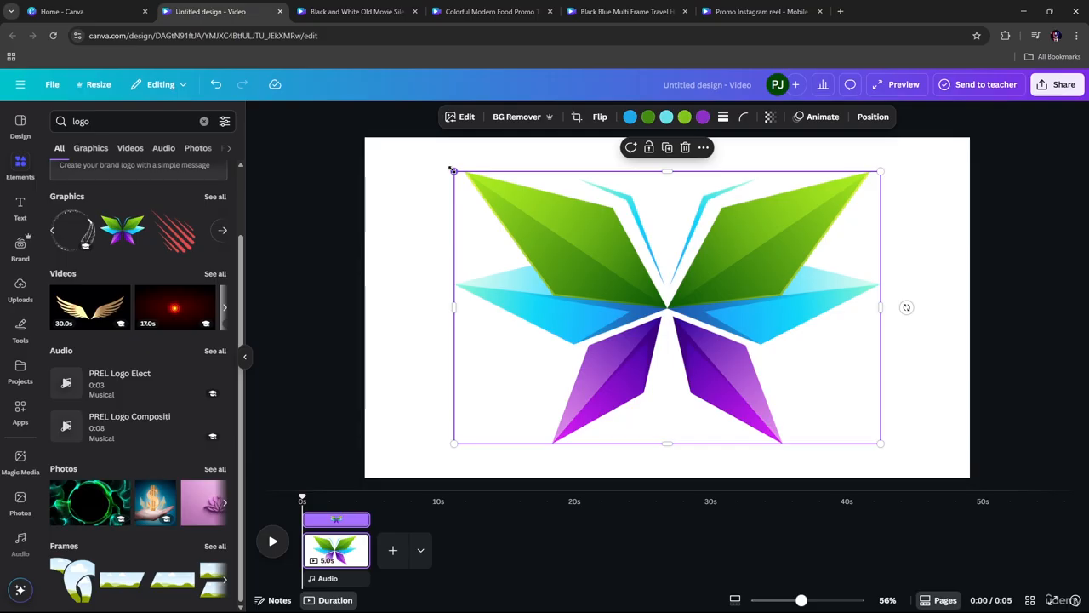
Shrink the butterfly logo to a small mark and place it in the page's upper-left corner.
left_click_drag(452, 169, 644, 294)
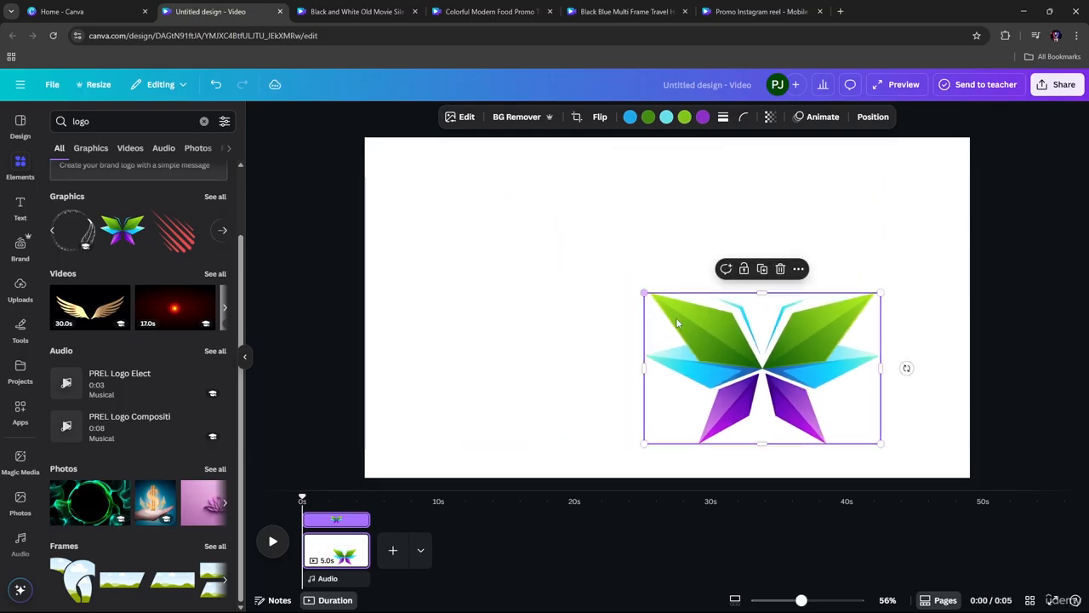
left_click_drag(738, 346, 471, 203)
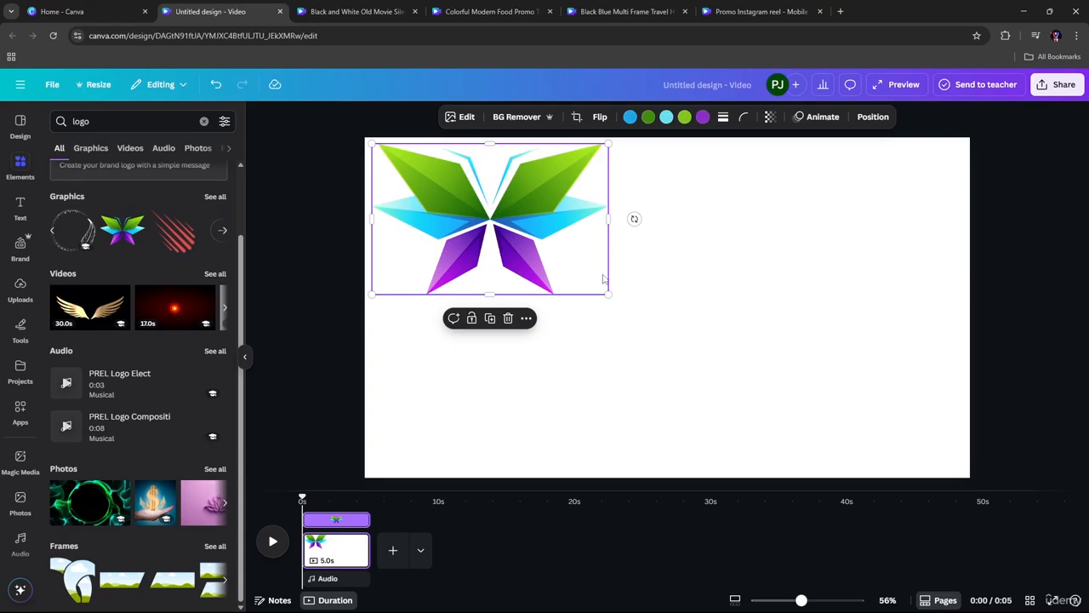
left_click_drag(606, 292, 443, 188)
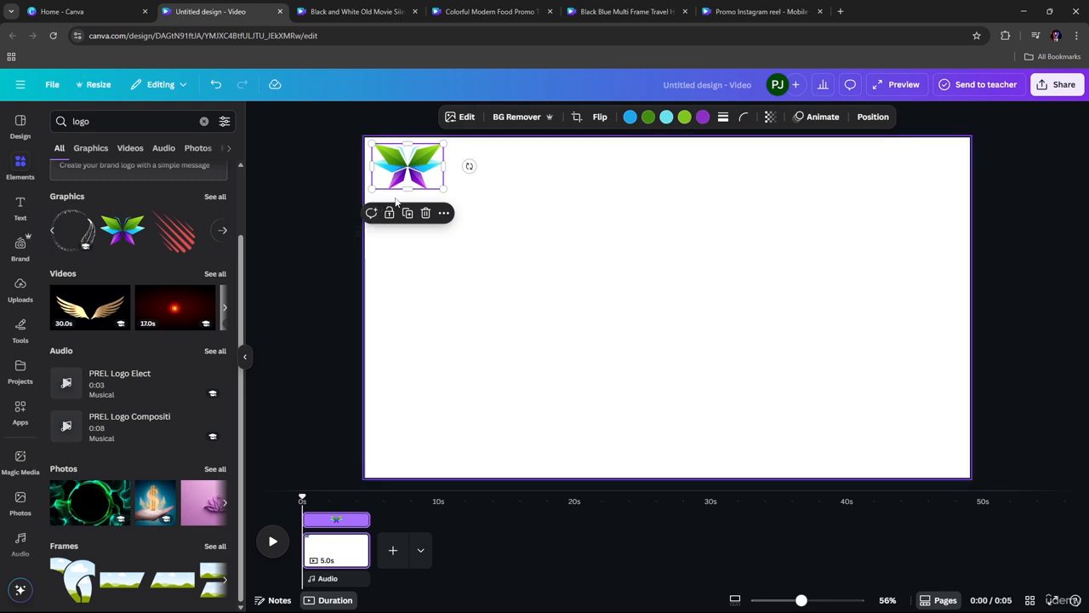
Add the recently used "Reserve a ROOM Today" text combination, shrink it and place it directly beneath the butterfly logo.
left_click(26, 211)
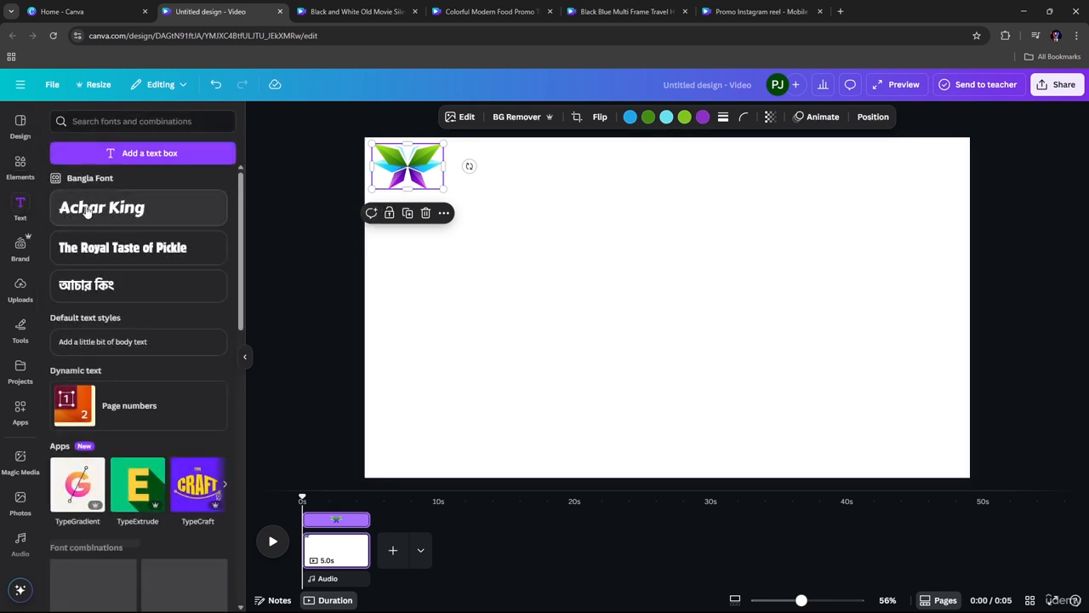
scroll(153, 263, "down", 2)
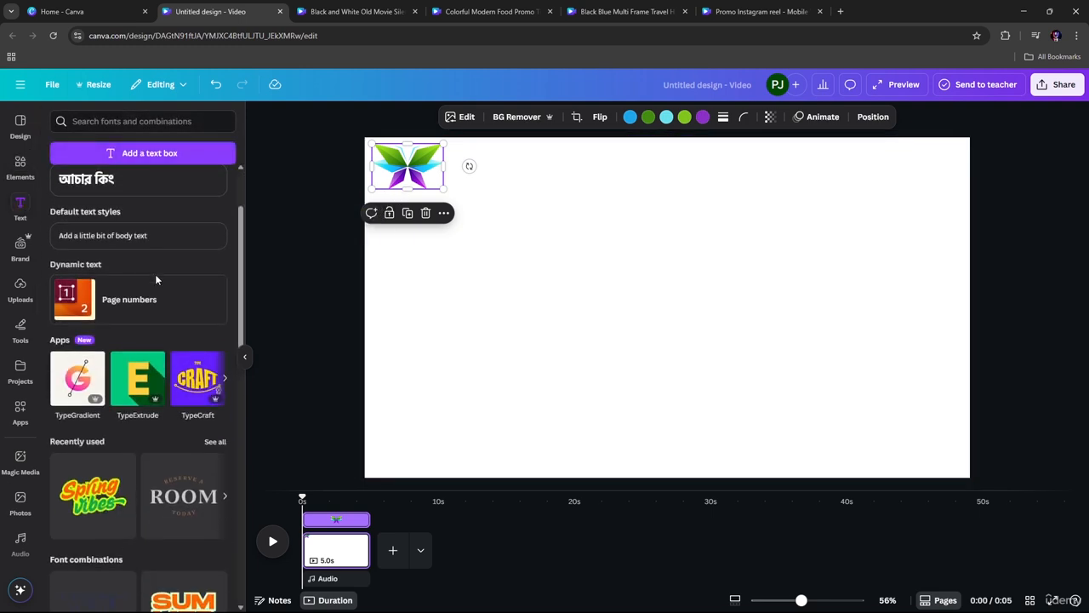
left_click(177, 491)
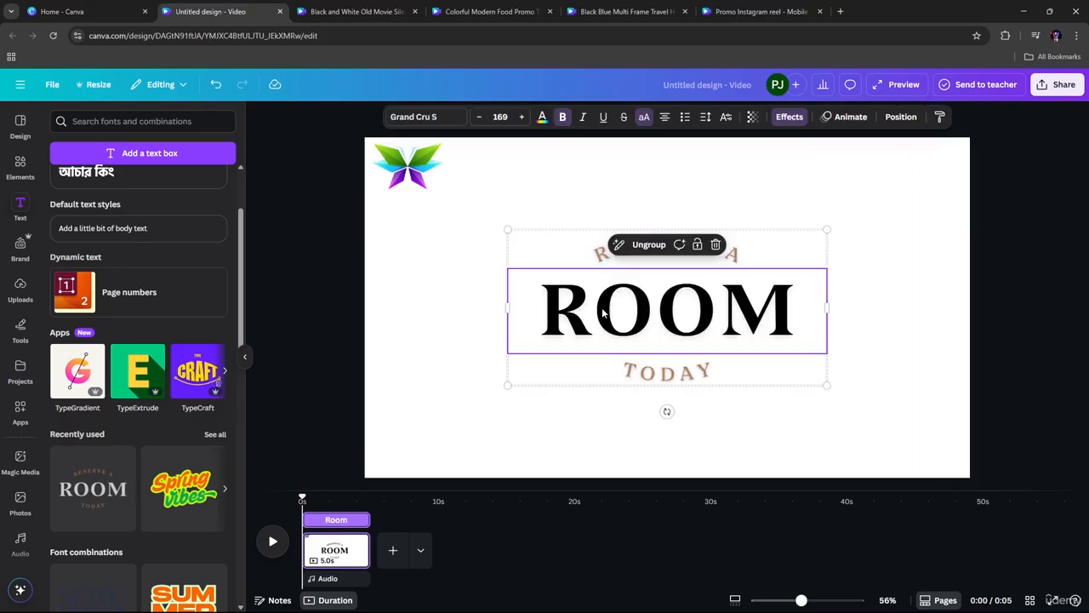
left_click_drag(509, 231, 412, 205)
left_click(515, 219)
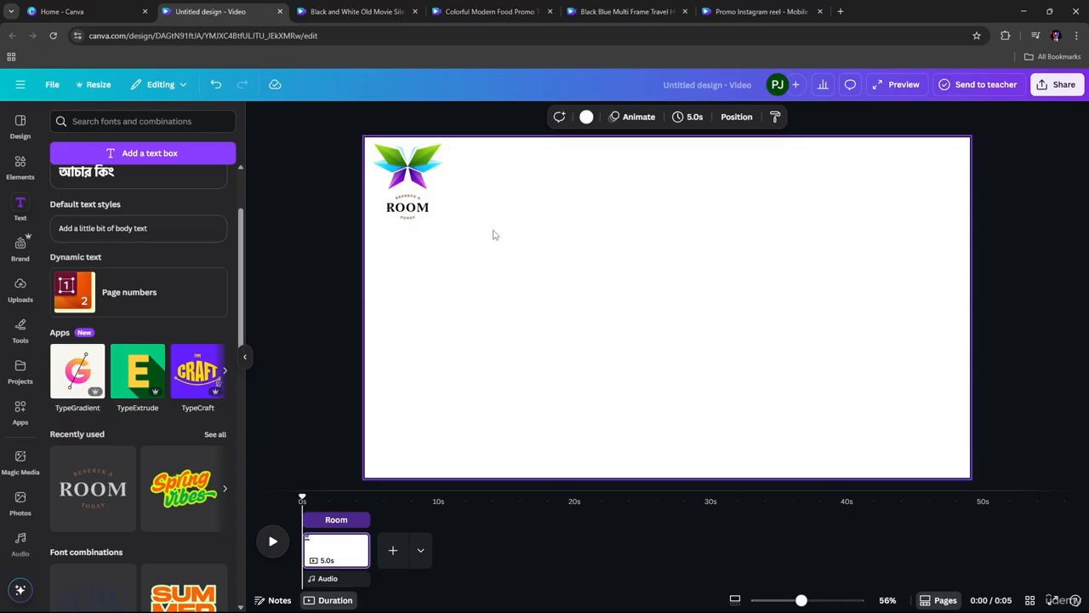
Search the element library for "intro" and narrow the results to videos.
left_click(22, 173)
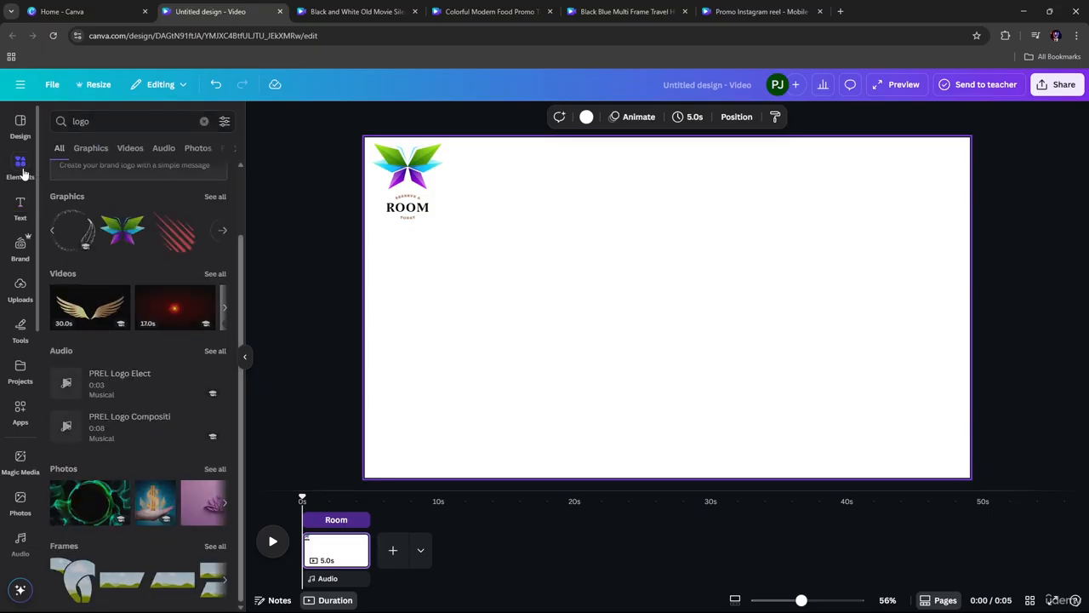
left_click(203, 122)
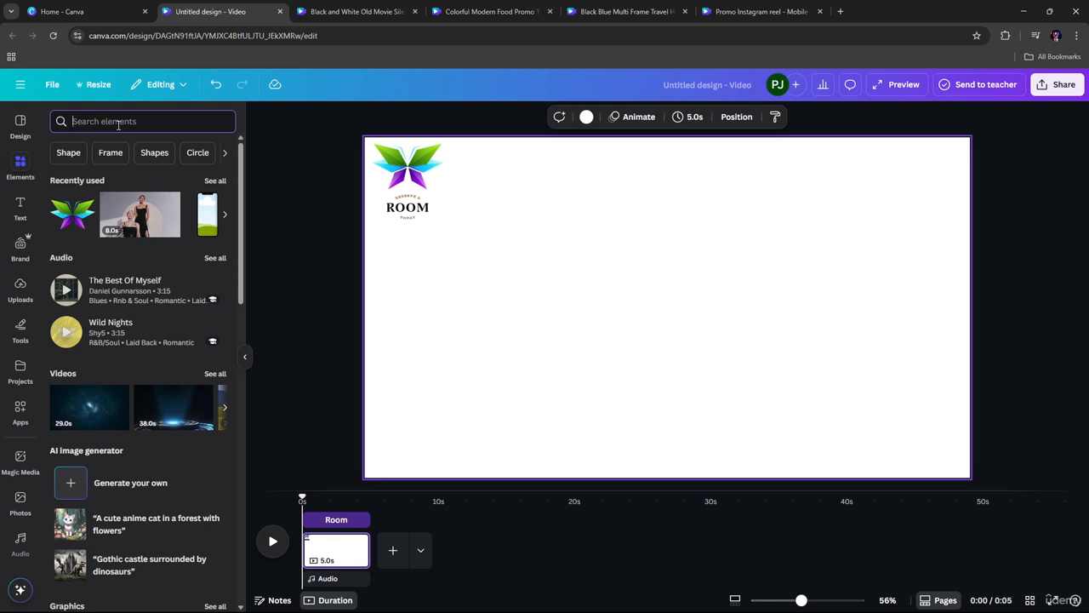
type("intro")
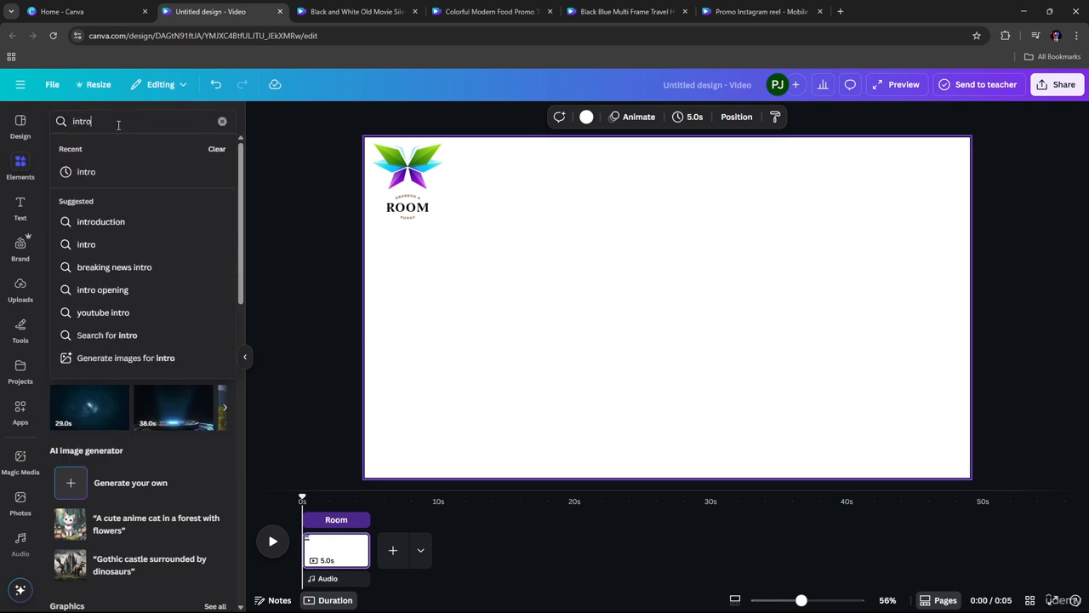
key("Return")
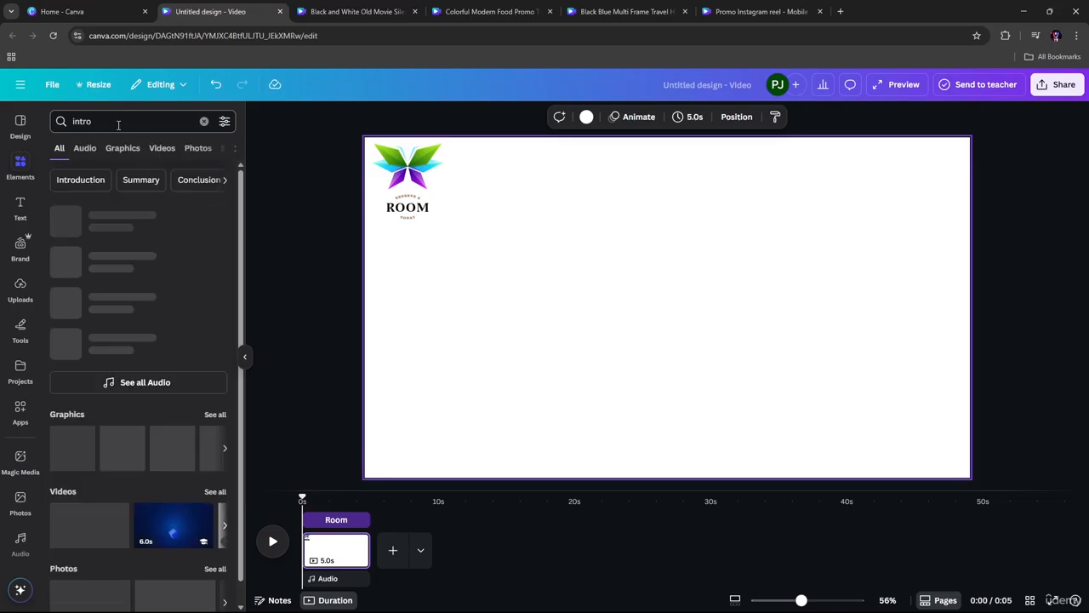
left_click(116, 150)
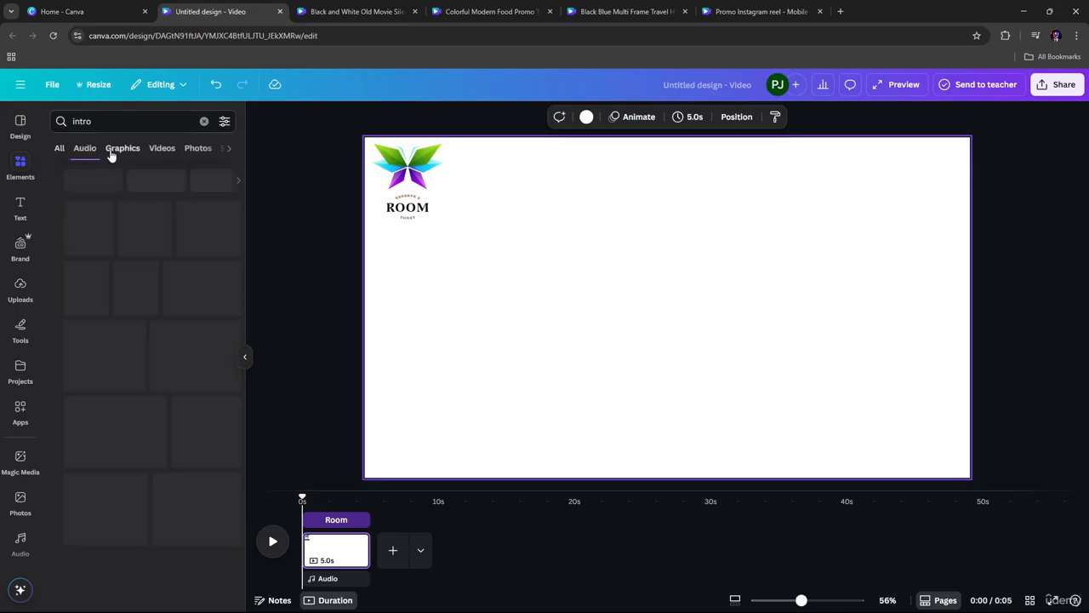
left_click(161, 148)
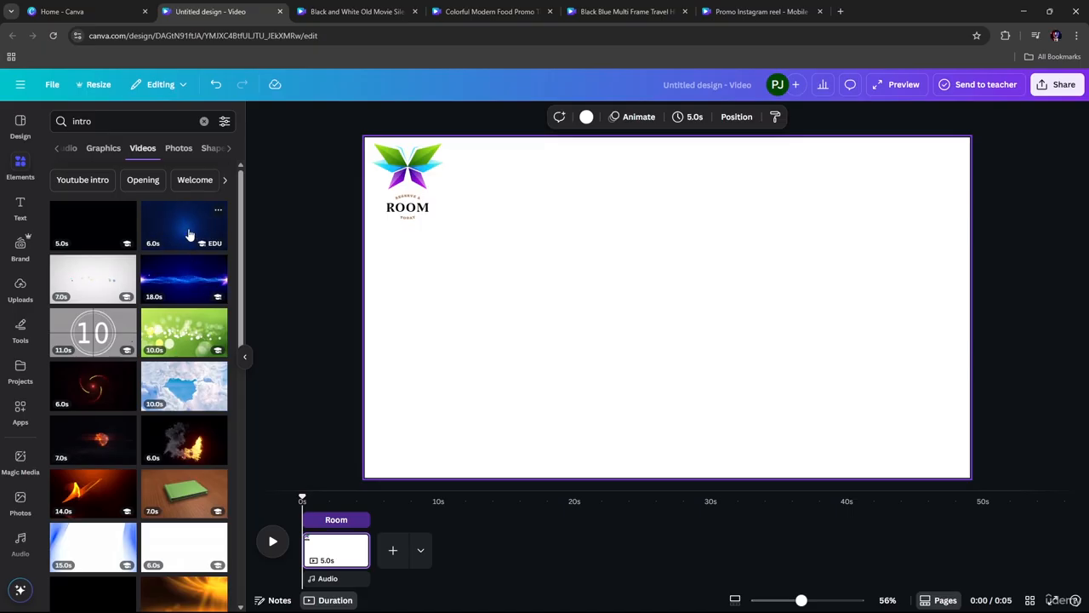
Insert the 6-second dark blue cube video and set it as the page background.
left_click(191, 235)
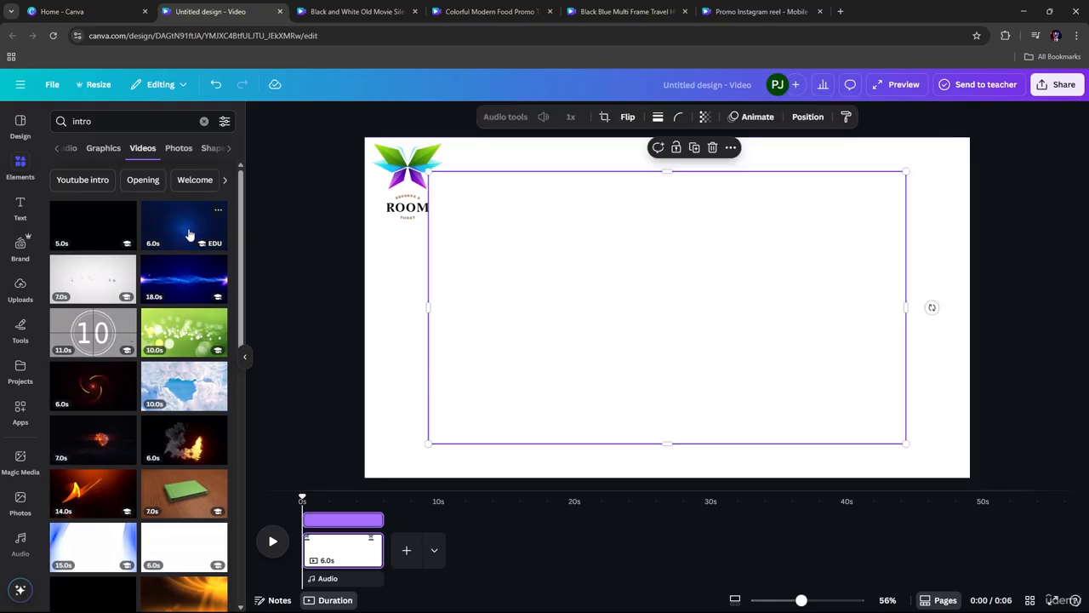
right_click(745, 311)
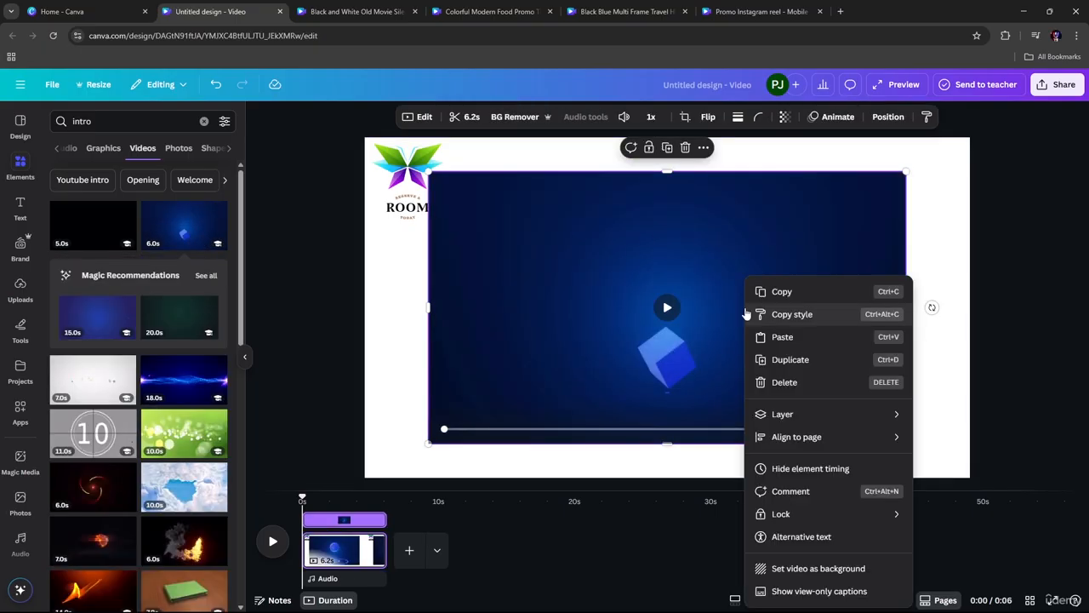
left_click(811, 568)
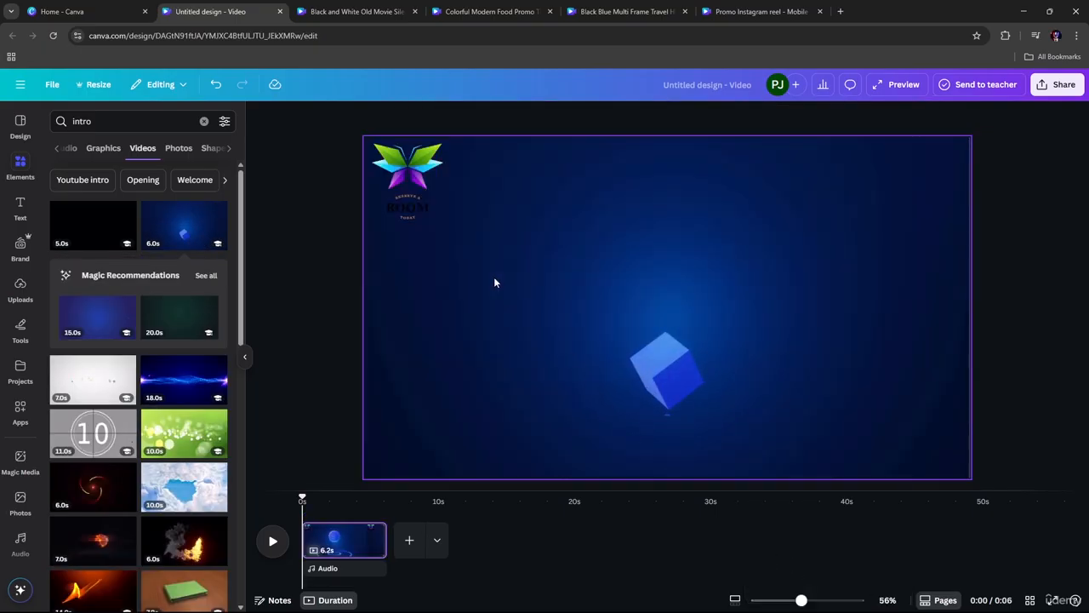
Recolor the ROOM text group white and enlarge it slightly beneath the butterfly logo.
left_click(425, 203)
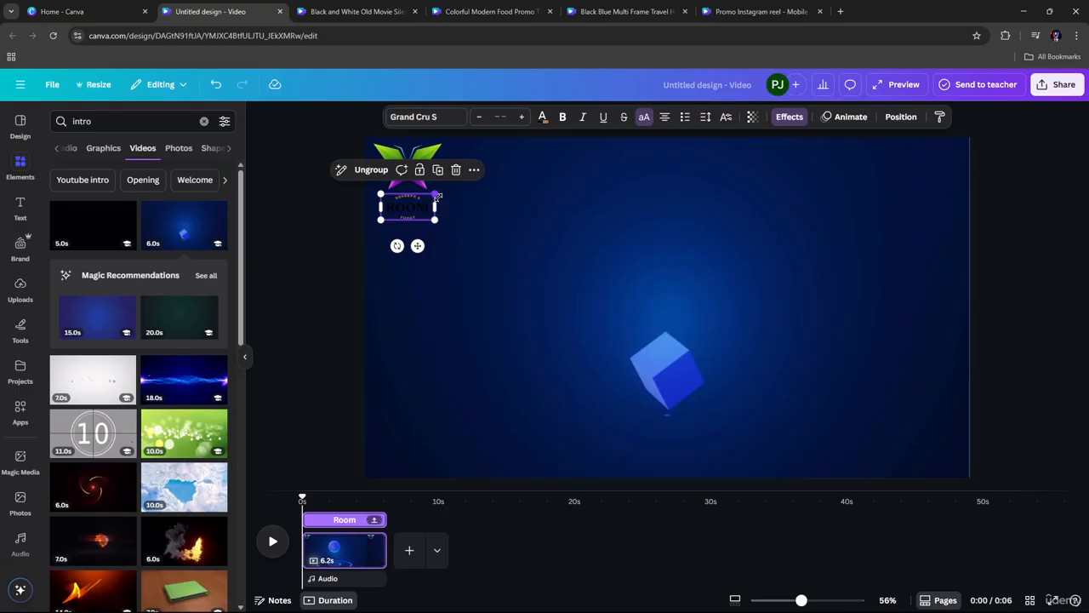
left_click(542, 120)
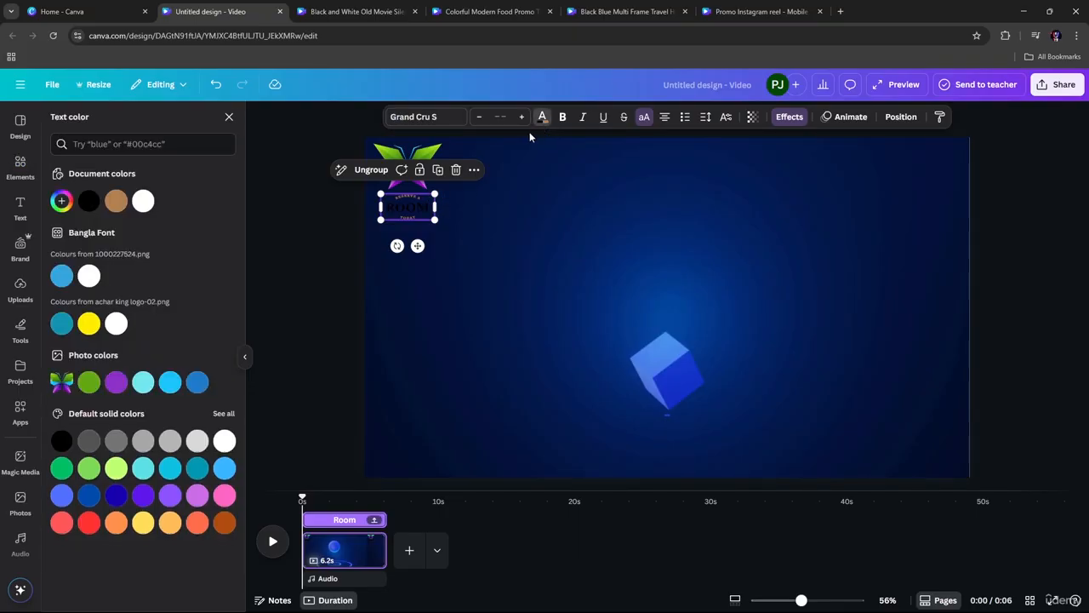
left_click(117, 323)
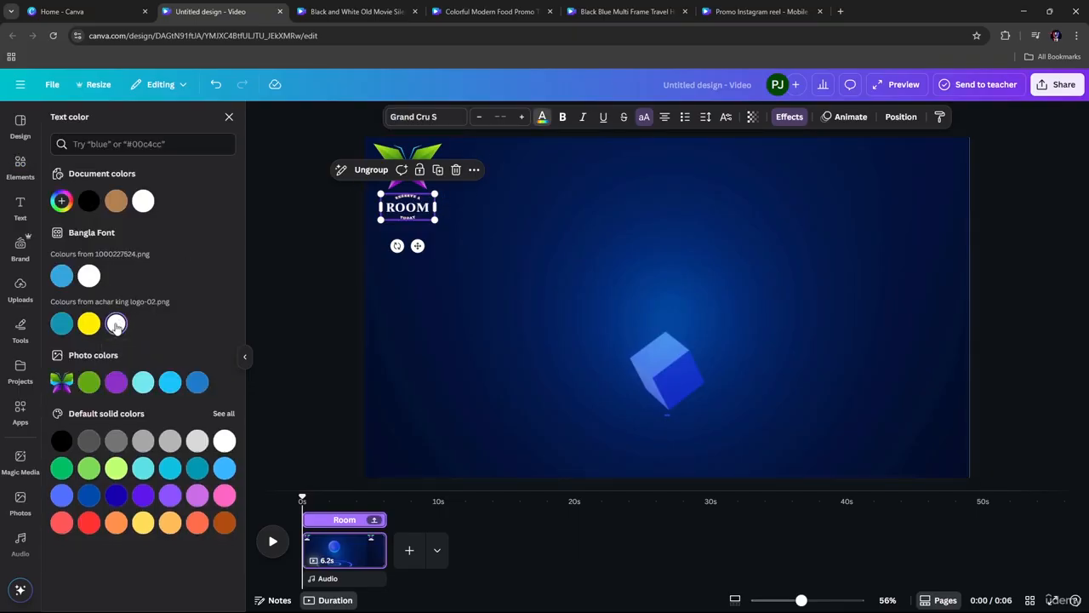
left_click(476, 270)
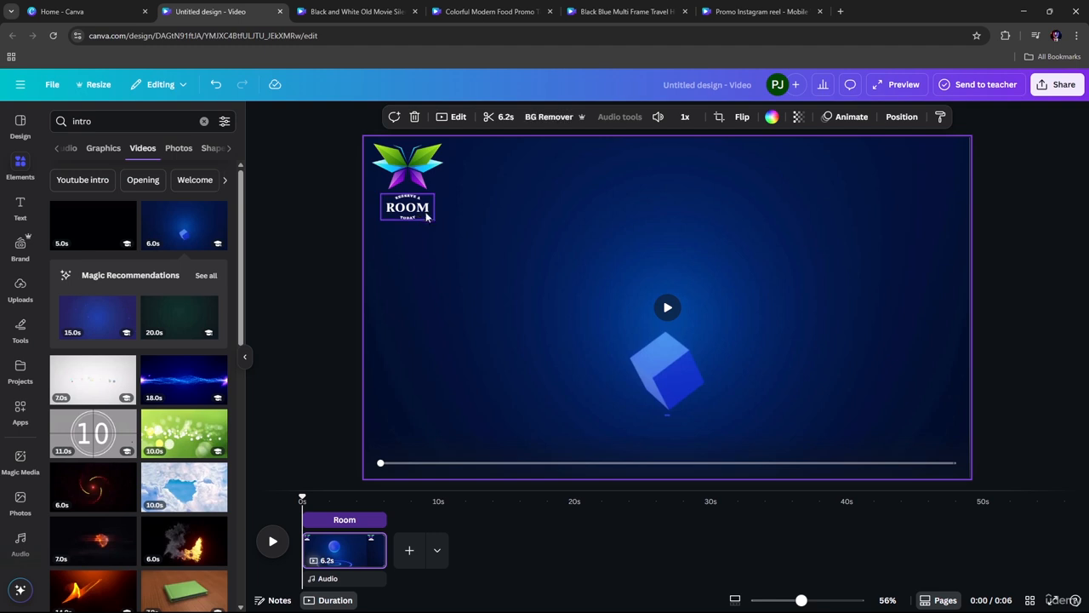
left_click(417, 212)
left_click_drag(435, 194, 447, 188)
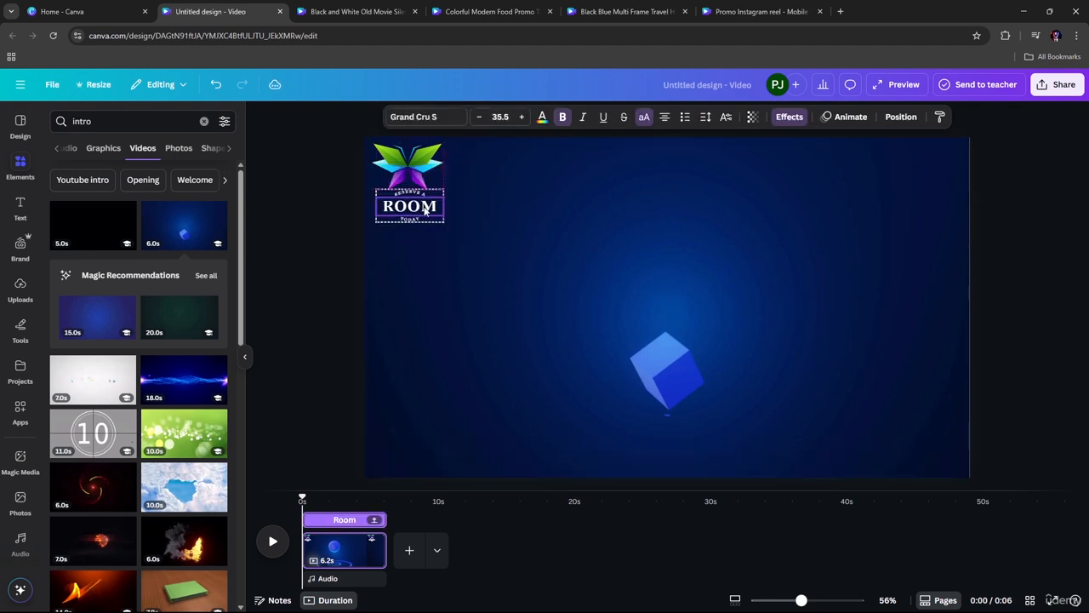
Apply the Pulse add-on animation effect to the butterfly logo.
left_click(419, 162)
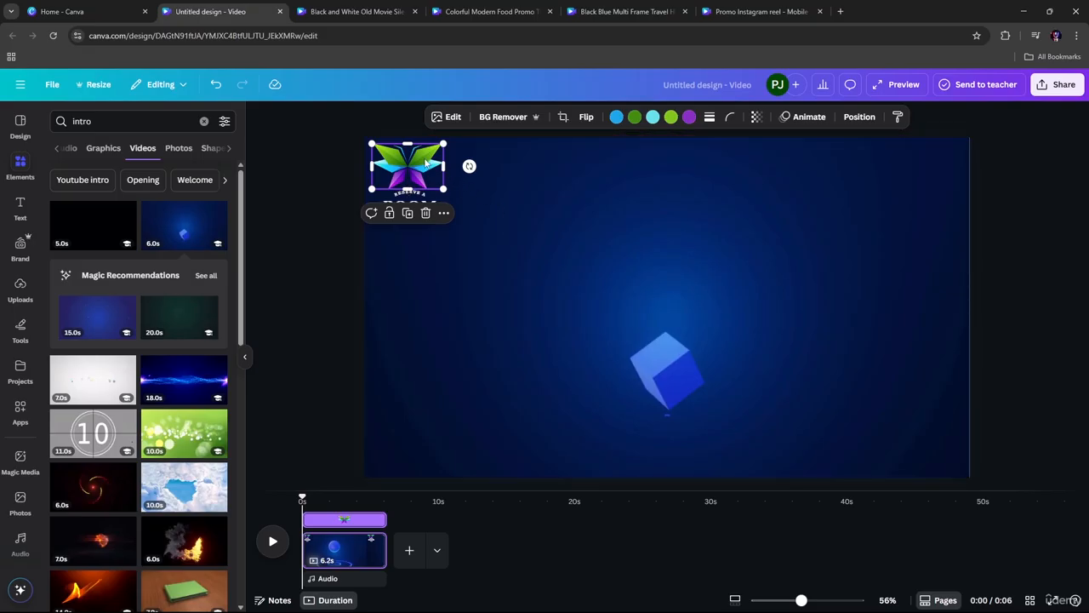
left_click(800, 117)
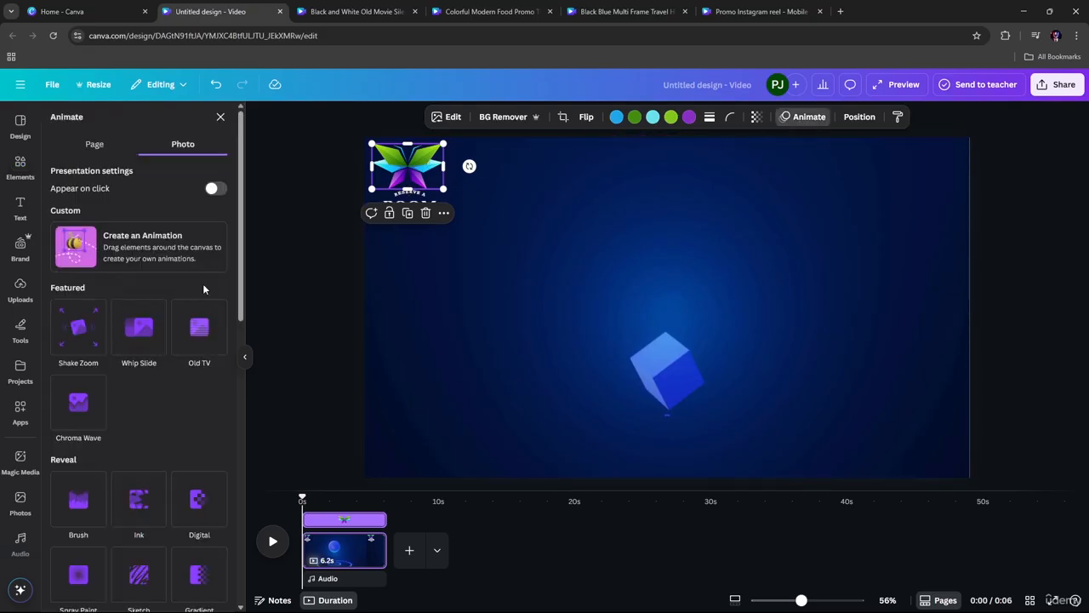
scroll(153, 442, "down", 3)
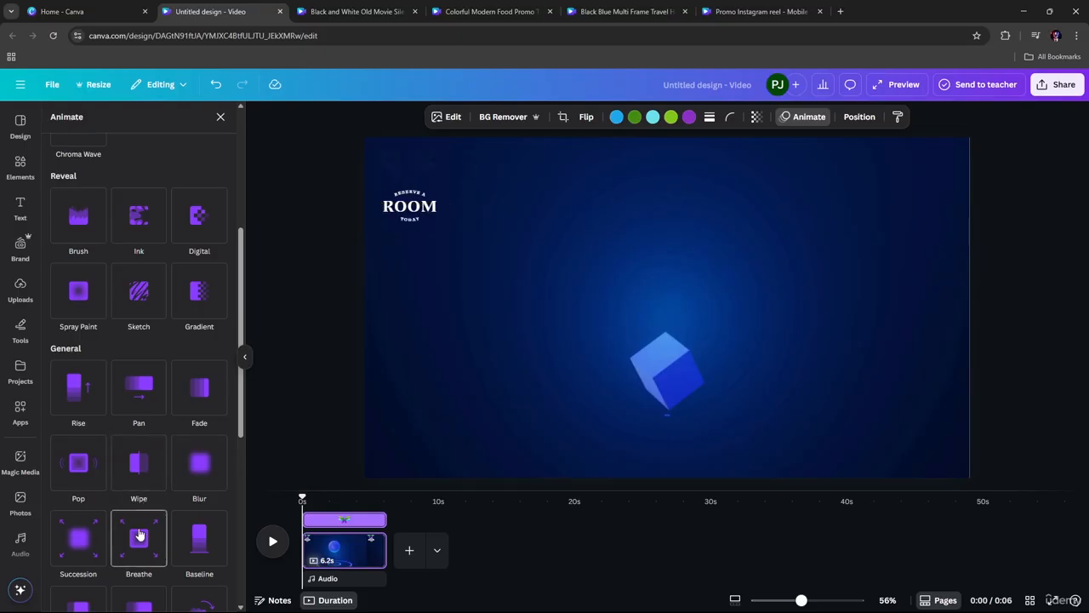
scroll(141, 511, "down", 3)
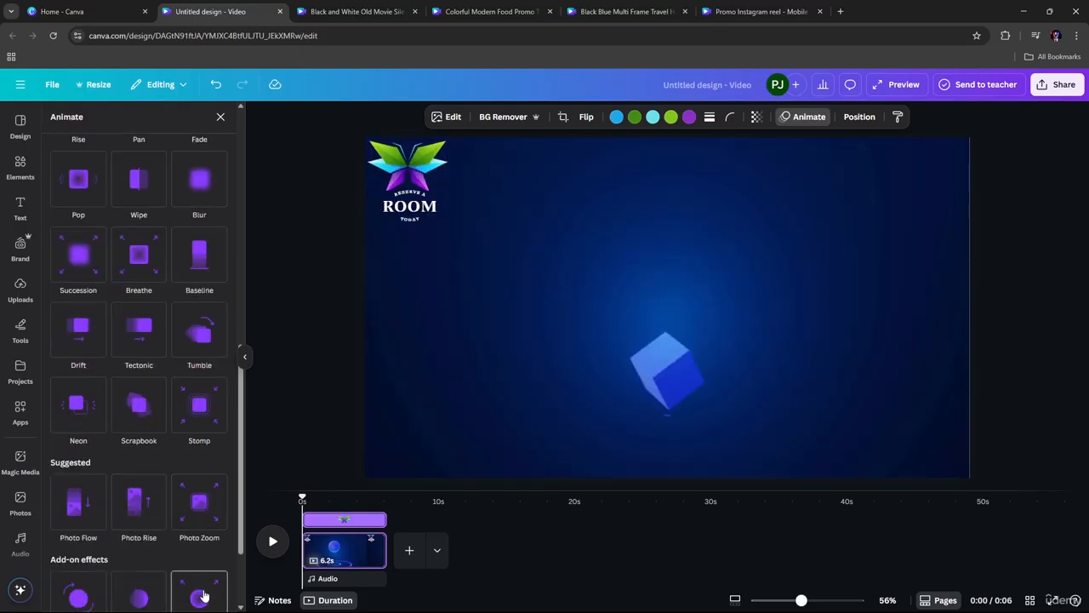
scroll(171, 584, "down", 2)
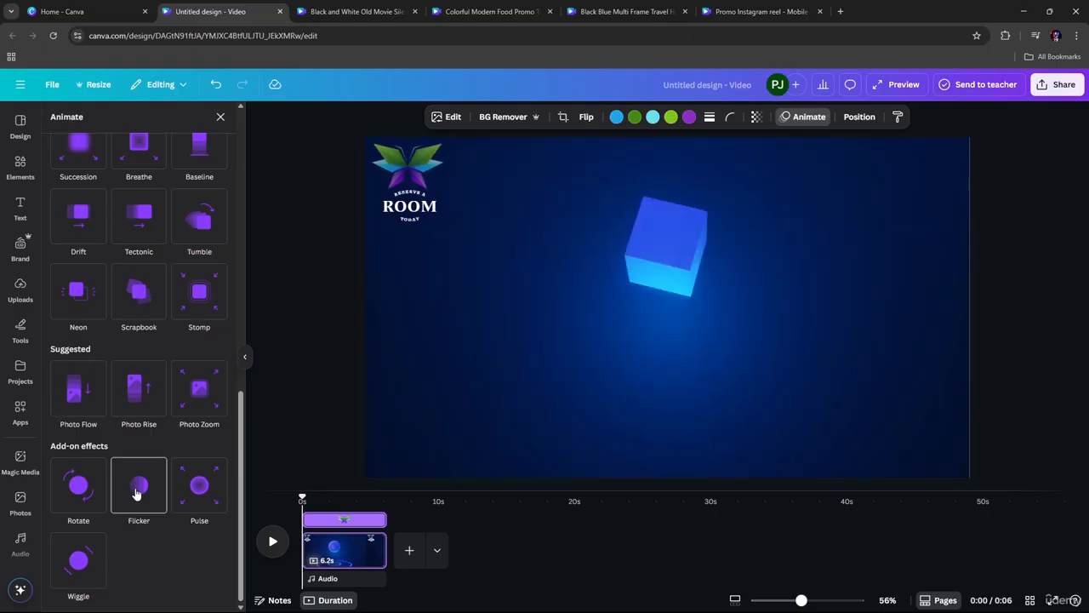
left_click(217, 492)
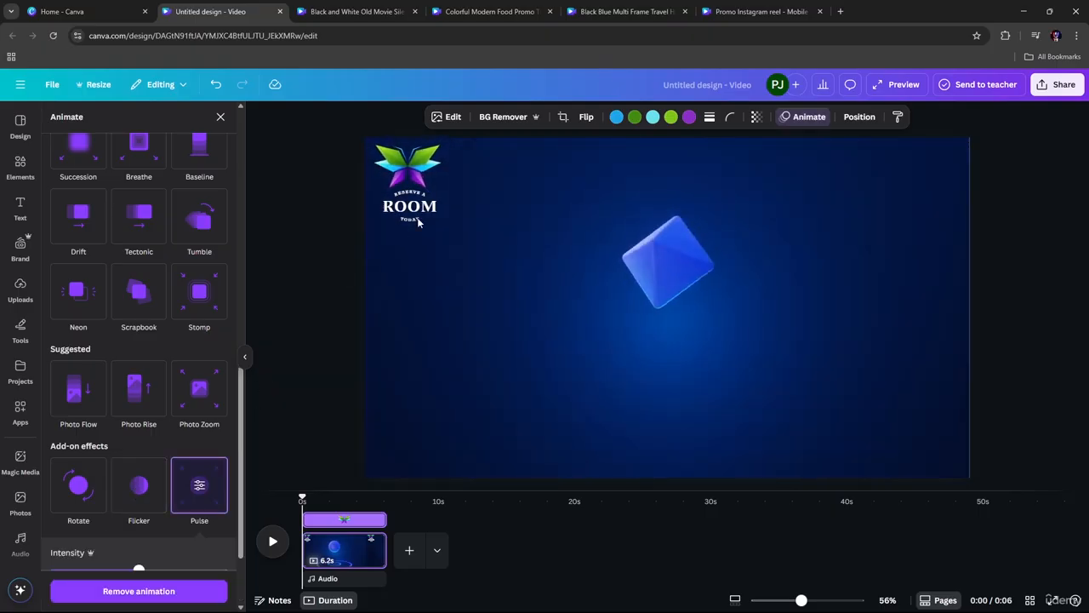
Apply the Pulse add-on animation effect to the ROOM text below the butterfly logo.
left_click(415, 192)
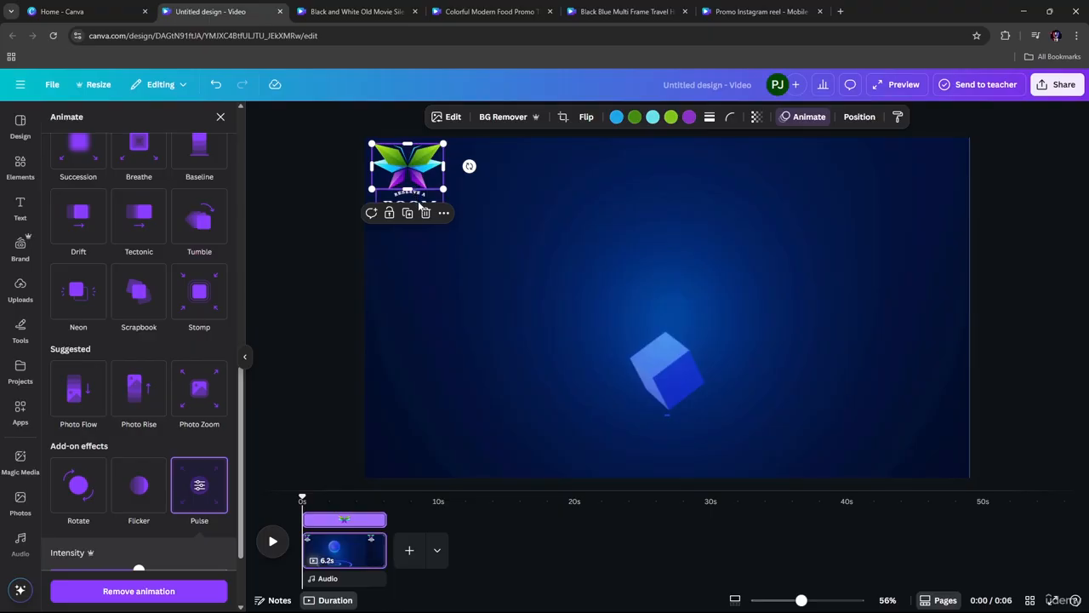
left_click(418, 205)
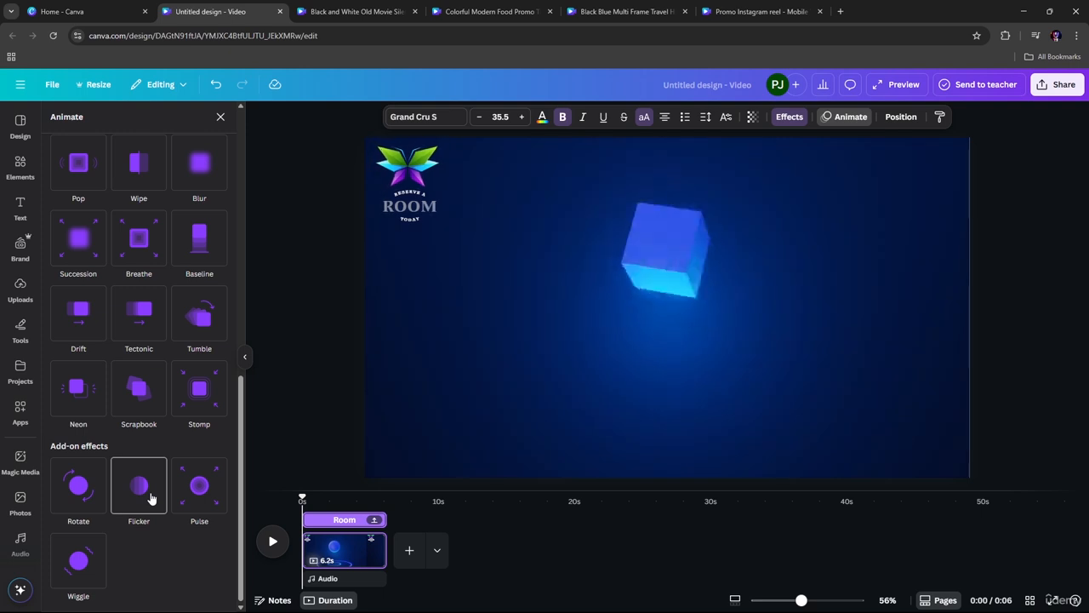
left_click(201, 493)
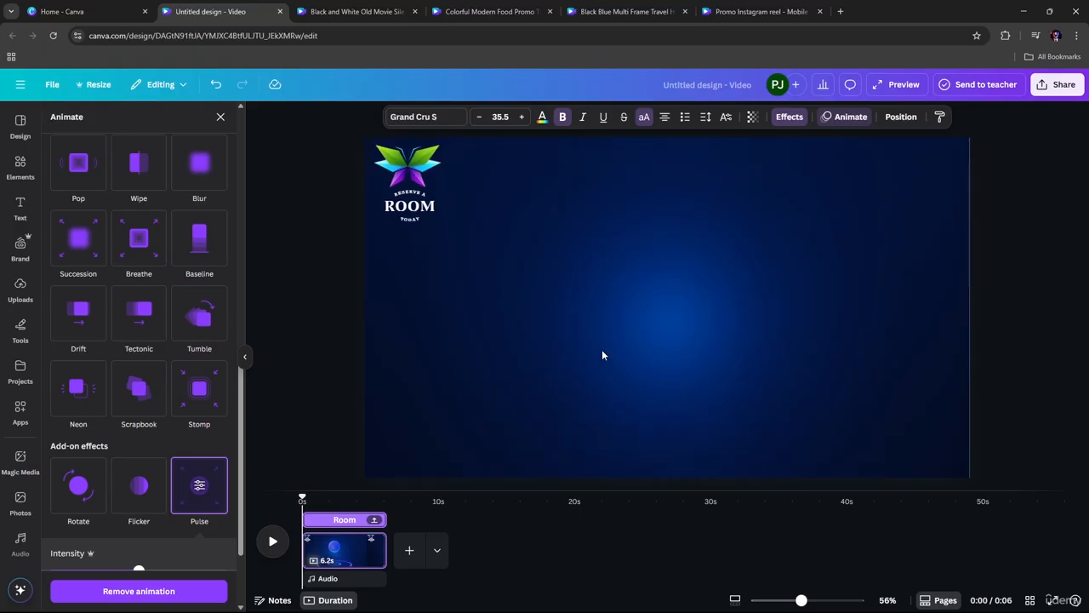
Leave the animation settings and play the cube background video on the page.
left_click(380, 550)
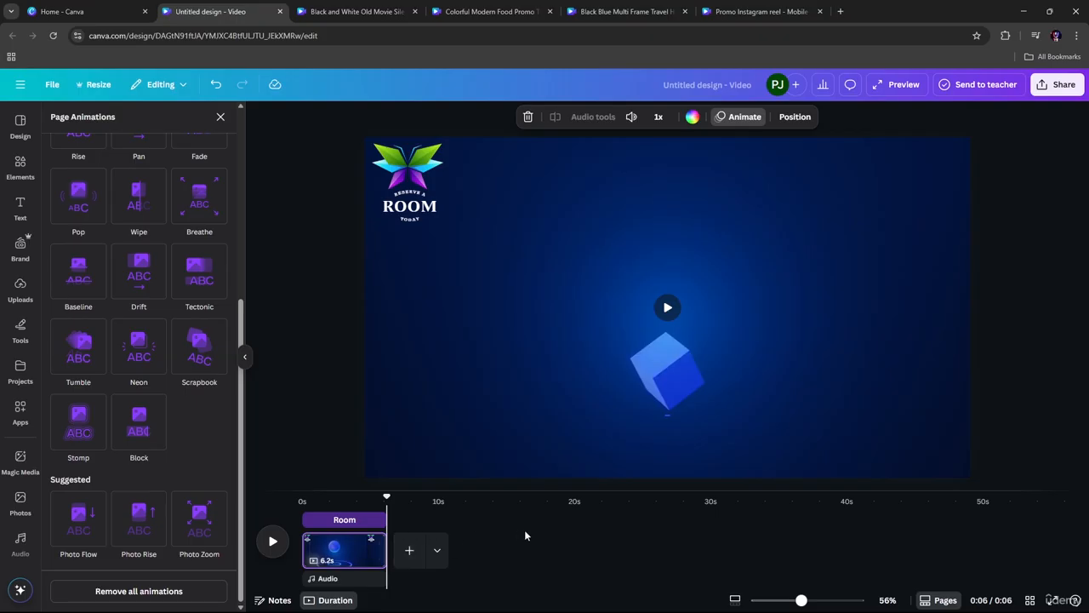
left_click(220, 117)
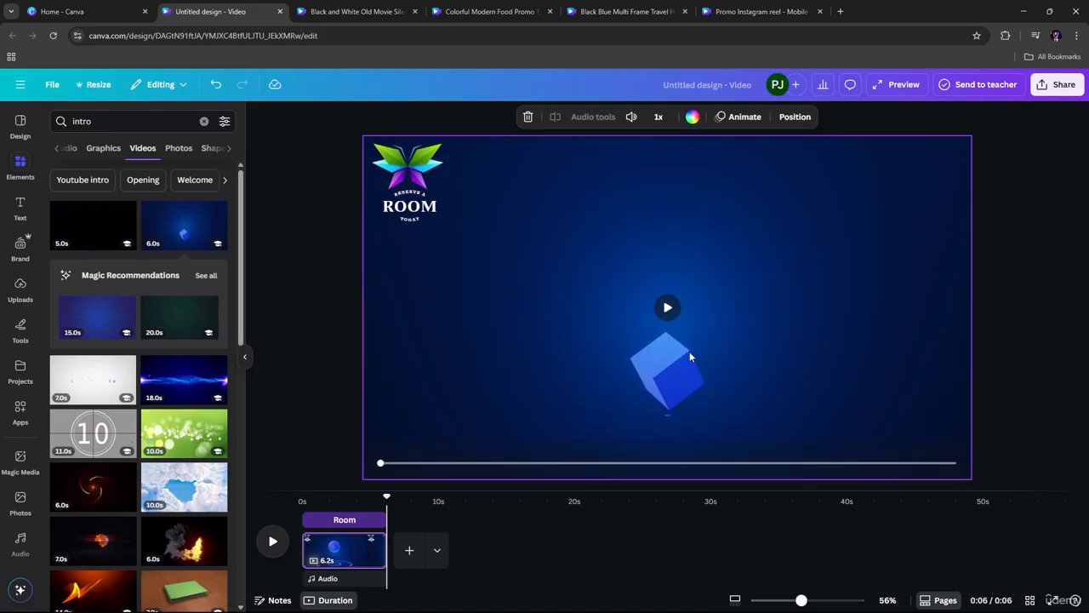
left_click(669, 306)
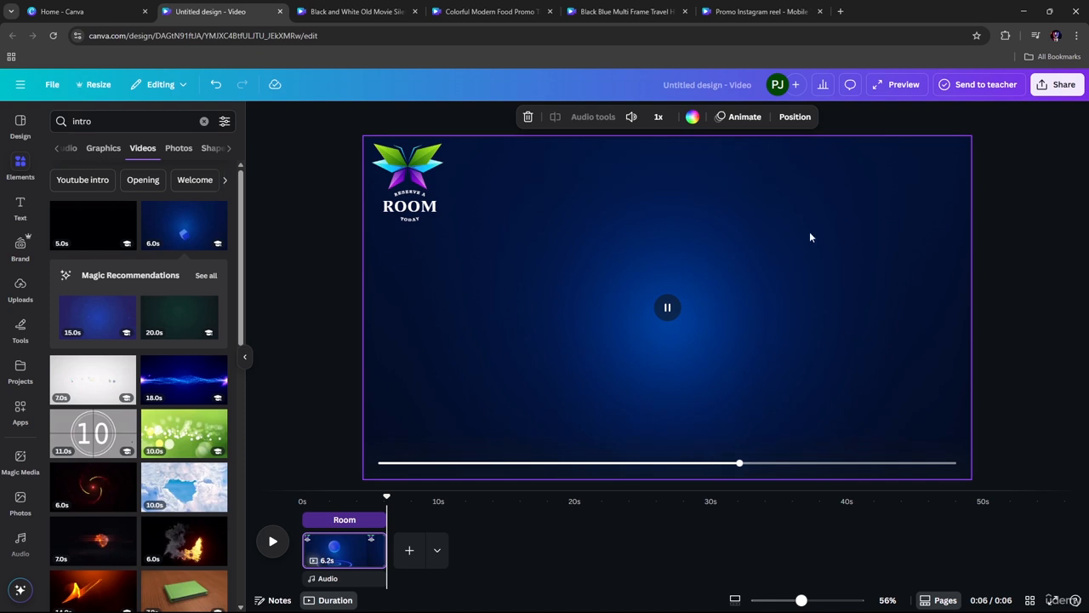
Search the element library for "intro", narrow the results to audio and listen to the "What's New - Intro" track.
left_click(19, 168)
left_click(205, 126)
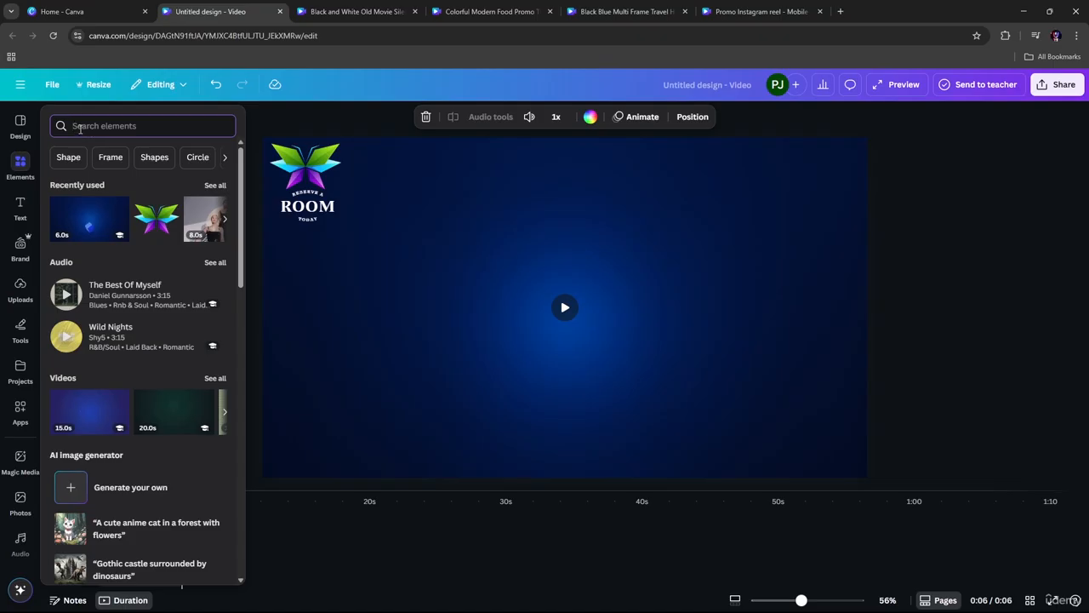
type("intro")
key("Return")
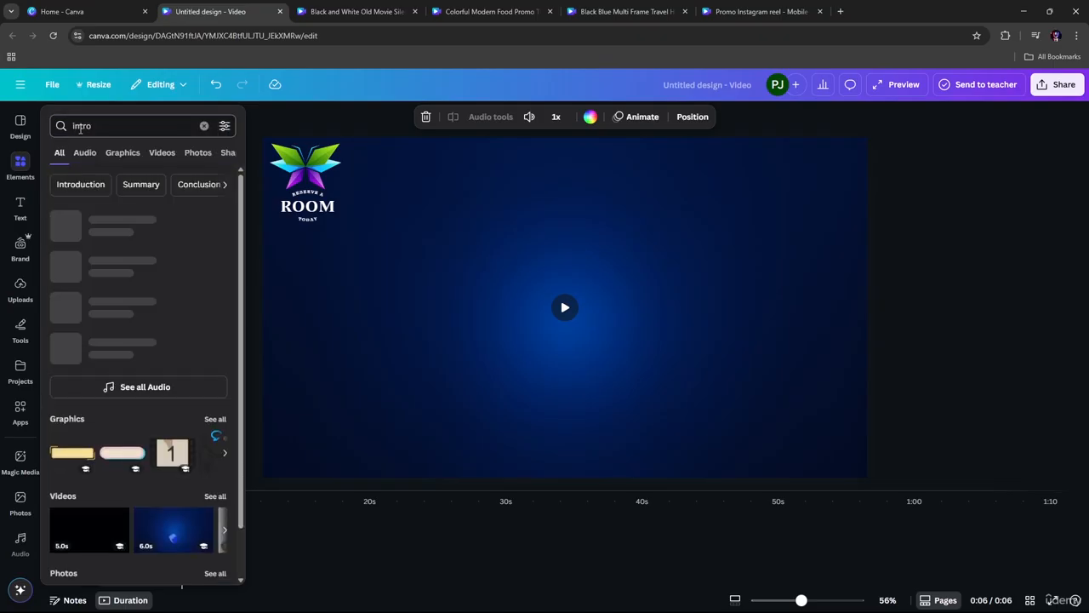
left_click(78, 158)
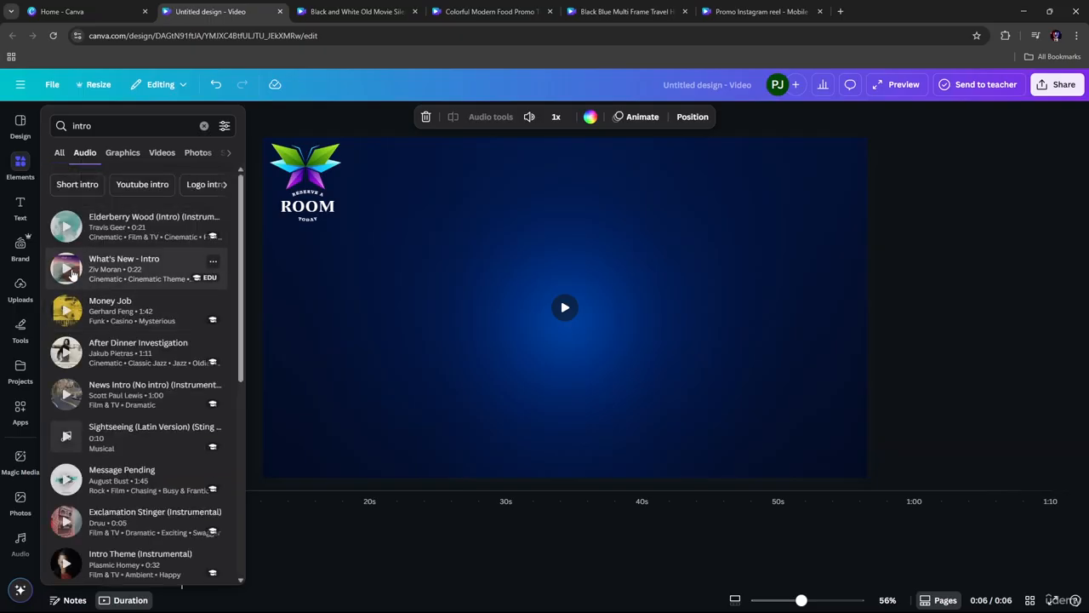
left_click(68, 269)
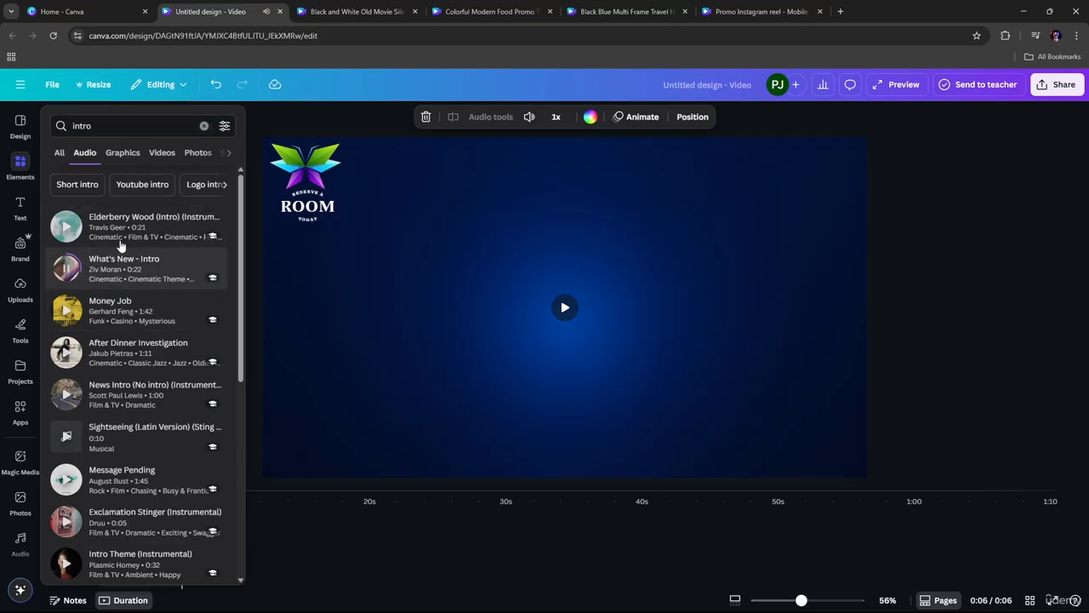
scroll(128, 230, "down", 1)
Search the elements for "intro" again and add the "What's New - Intro" audio track to the video.
left_click(205, 126)
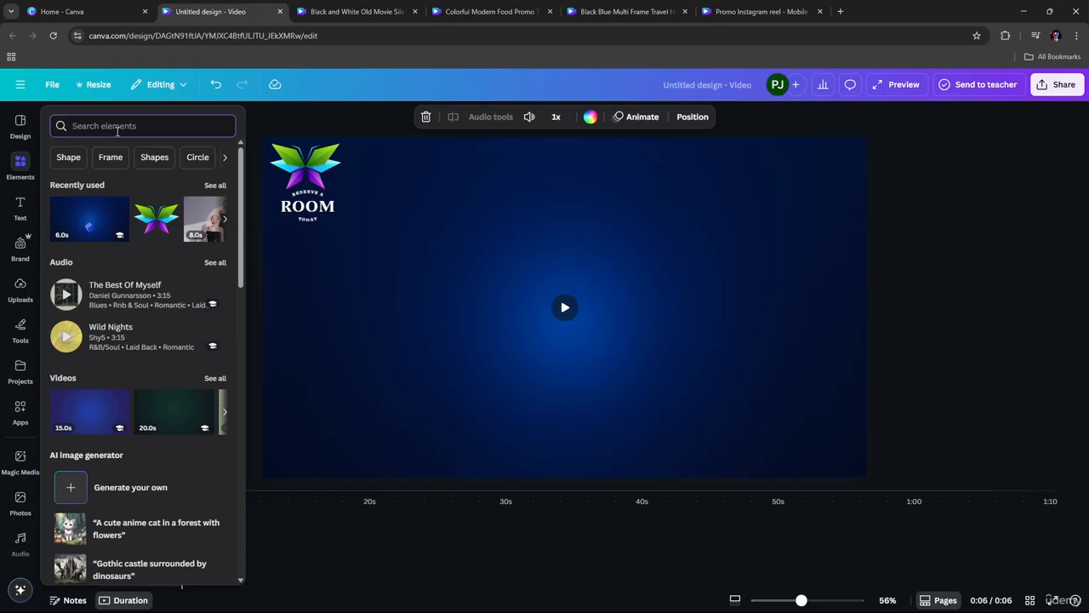
type("intro")
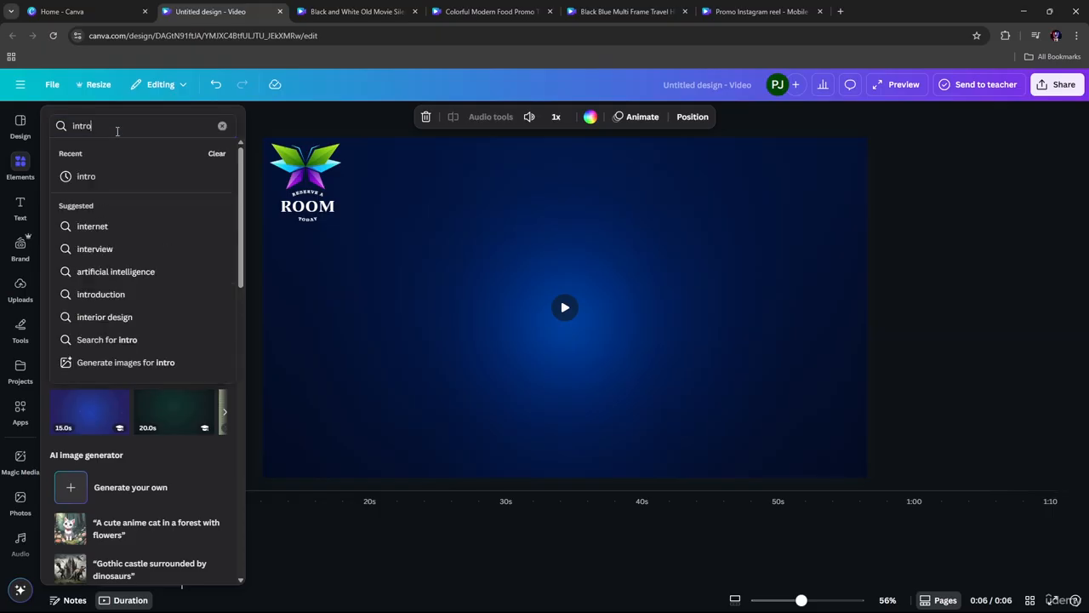
key("Return")
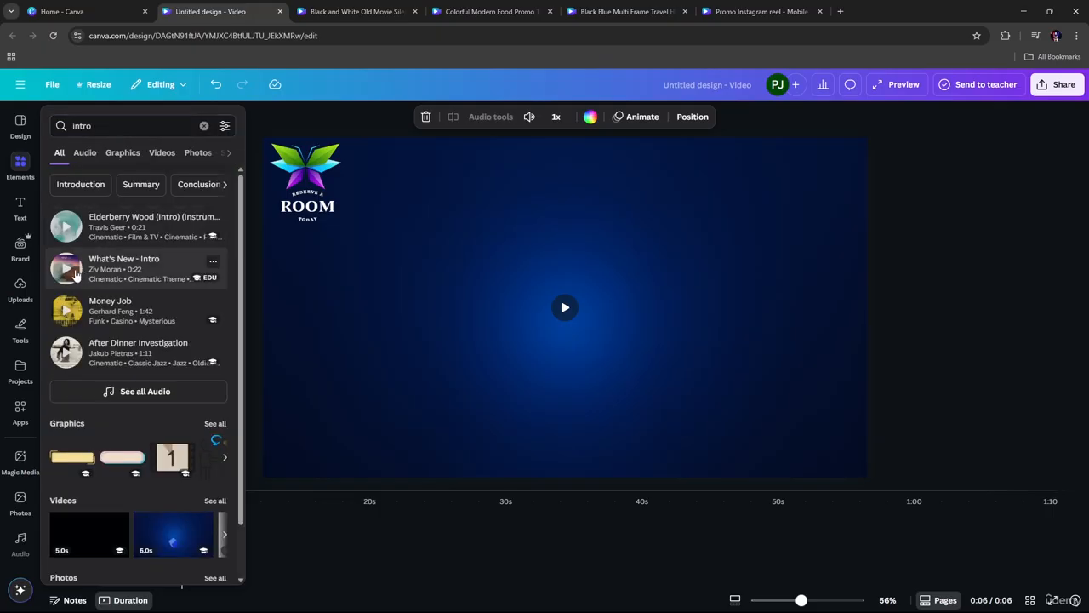
left_click(166, 269)
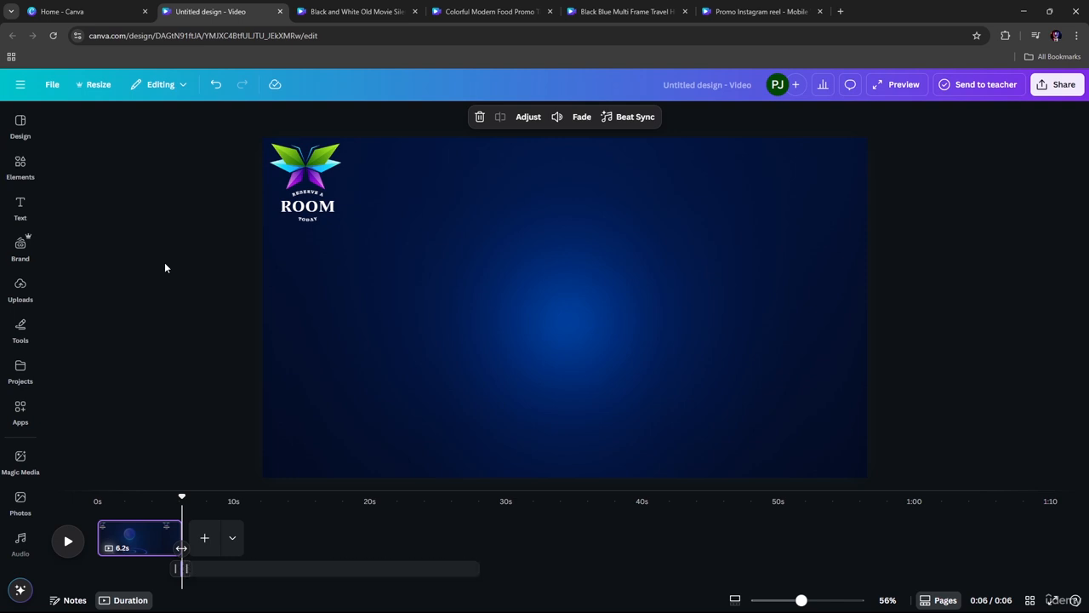
key("Delete")
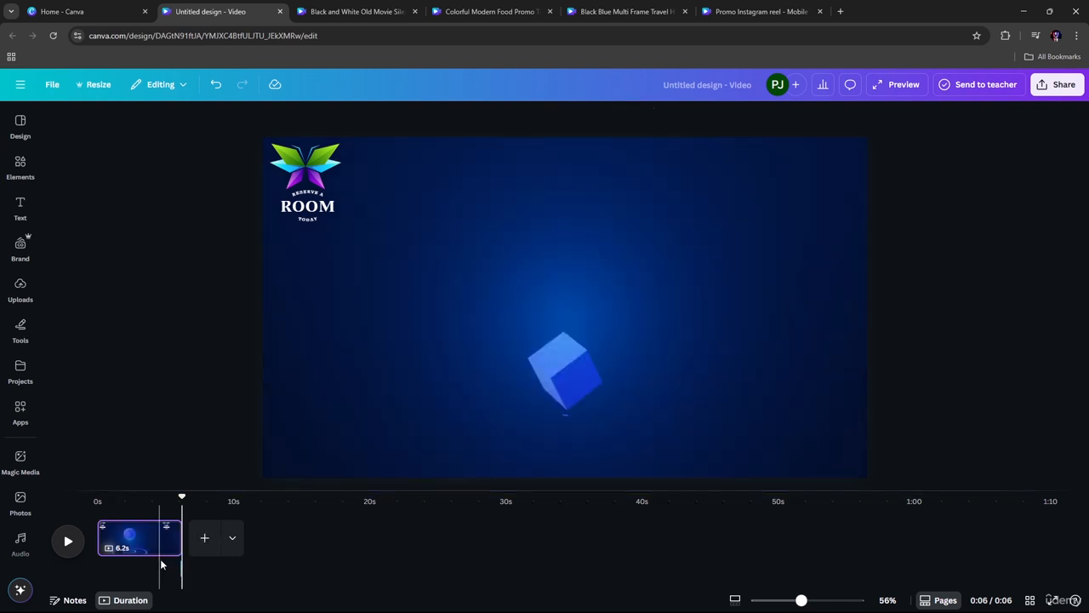
key("ctrl+z")
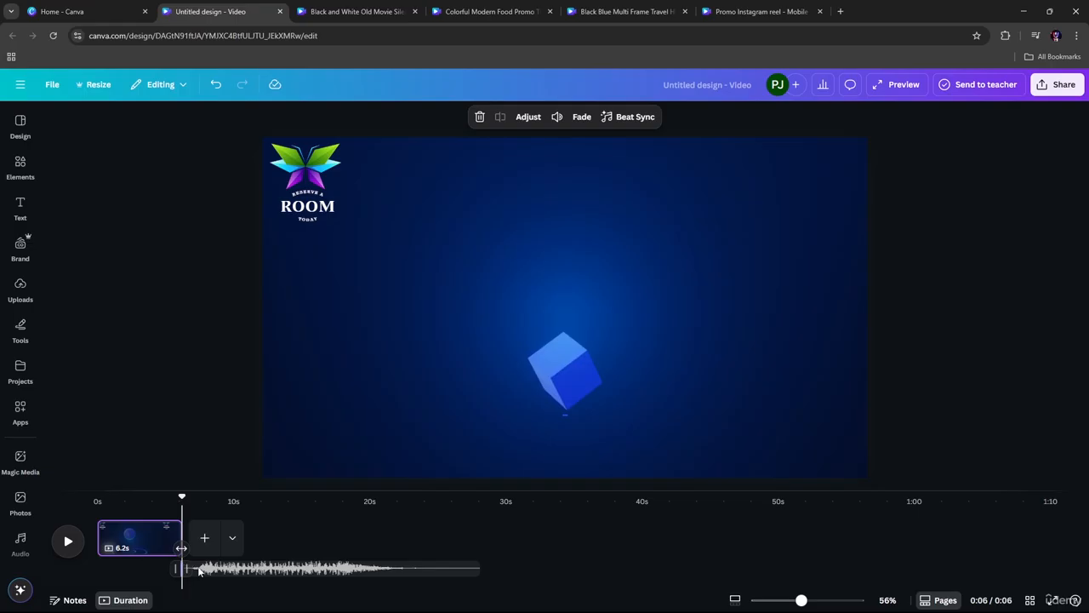
key("Delete")
key("ctrl+z")
Move the audio track to the start of the timeline at 0s and play the intro back.
left_click_drag(174, 570, 89, 570)
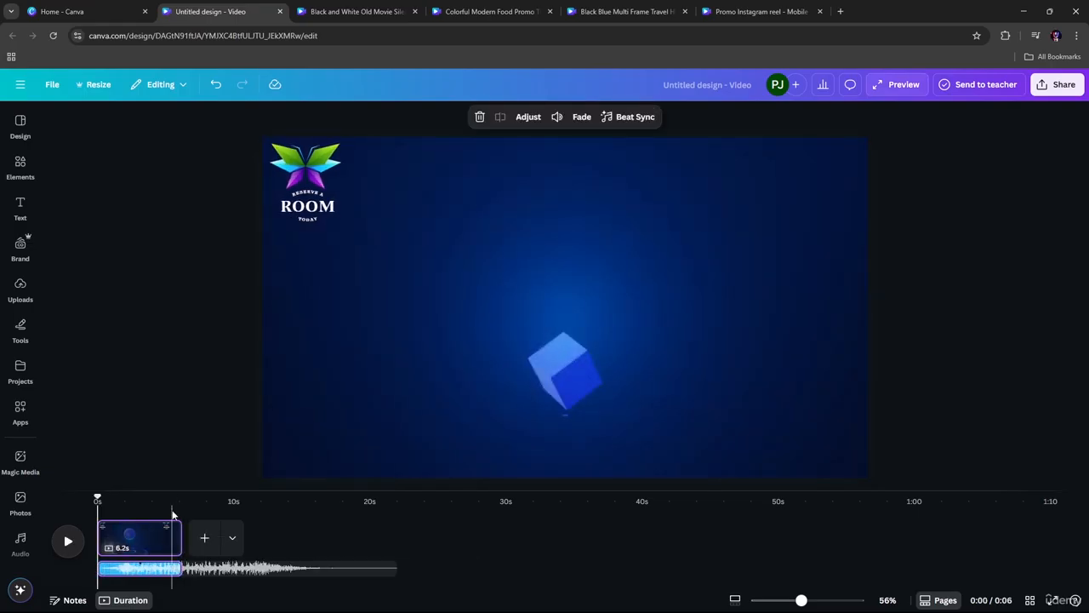
left_click(69, 543)
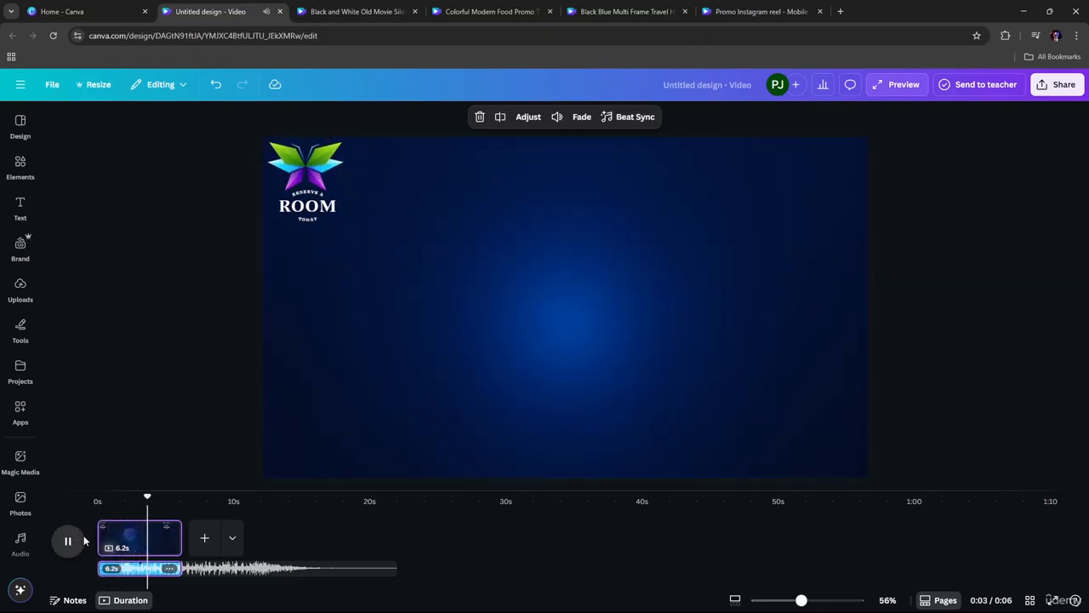
left_click(69, 541)
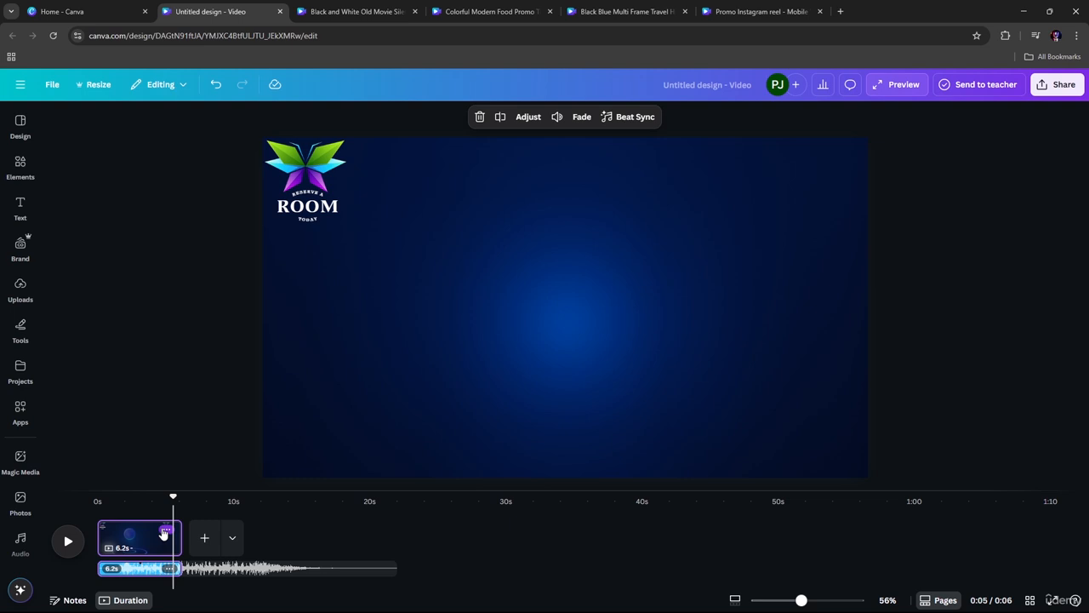
Return to the Canva home page, search the design types for "youtube outro" and create a YouTube Outro (Landscape) design.
left_click(114, 11)
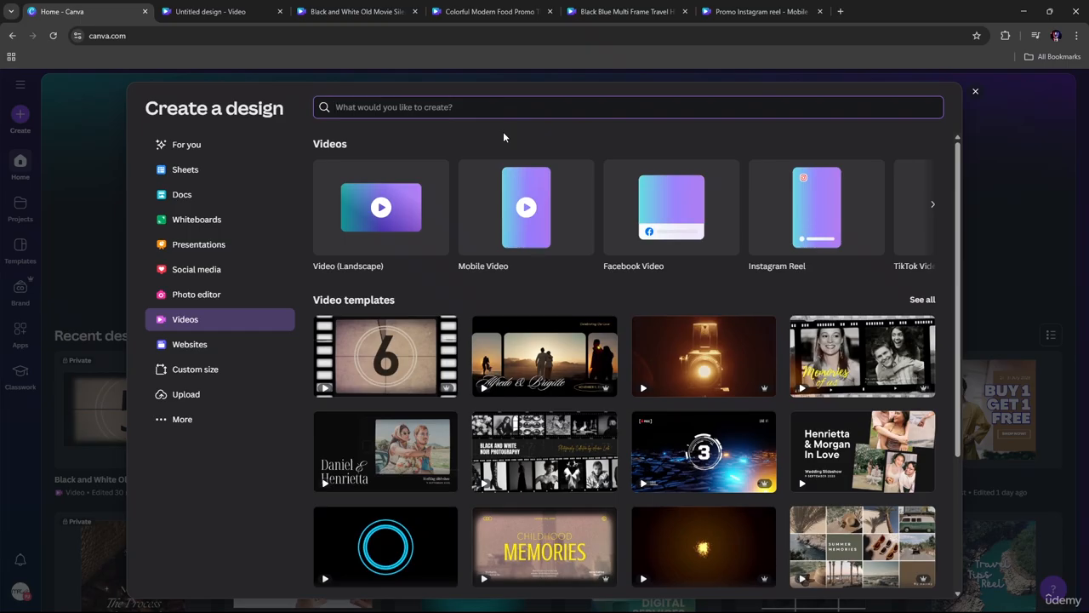
type("vide")
key("BackSpace")
key("BackSpace")
key("BackSpace")
key("BackSpace")
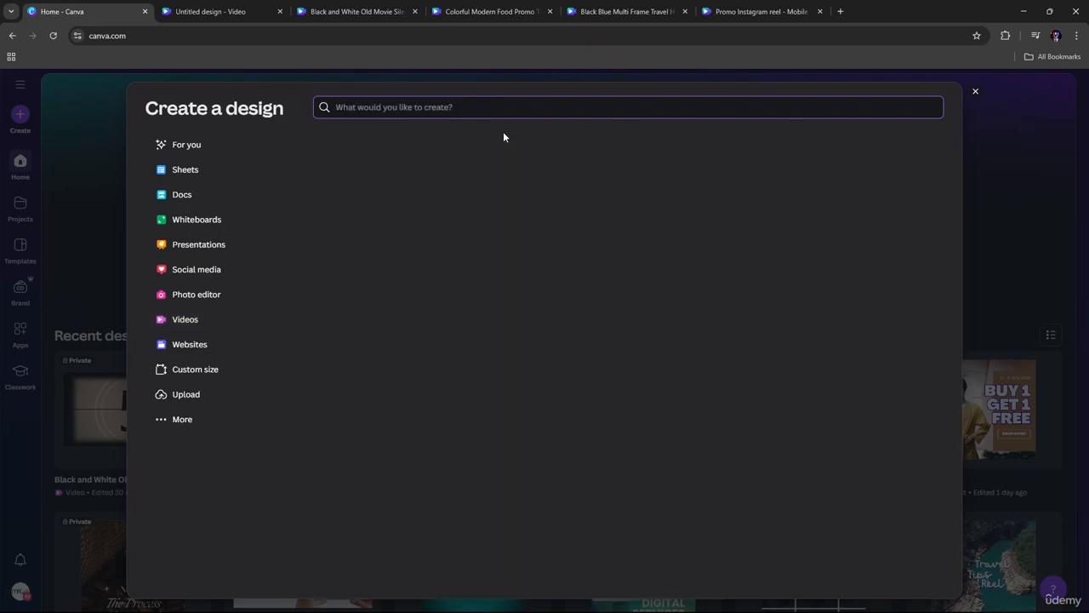
type("youtube")
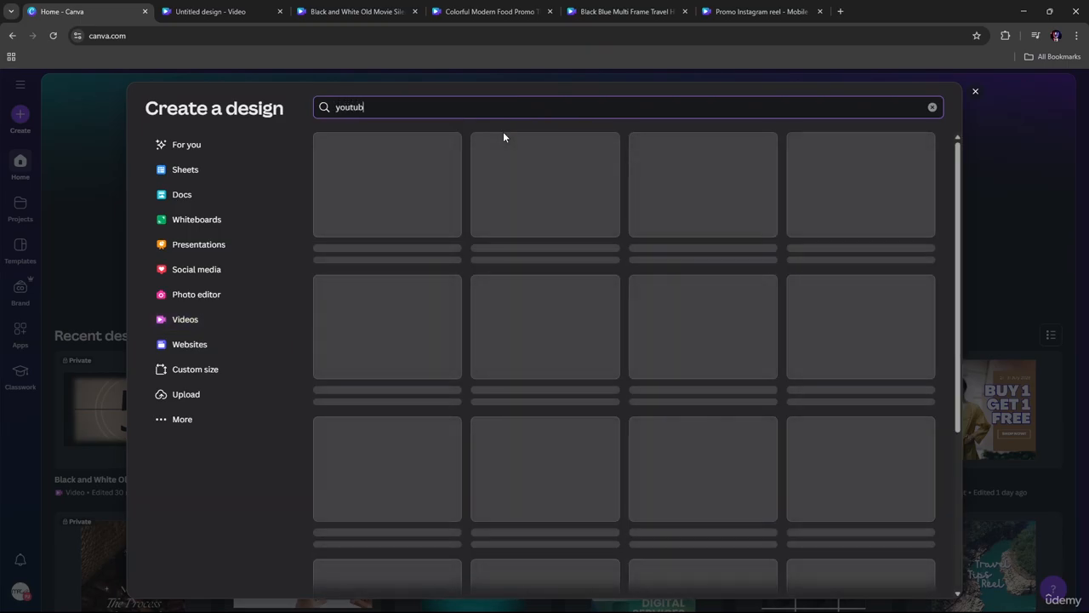
type("urto")
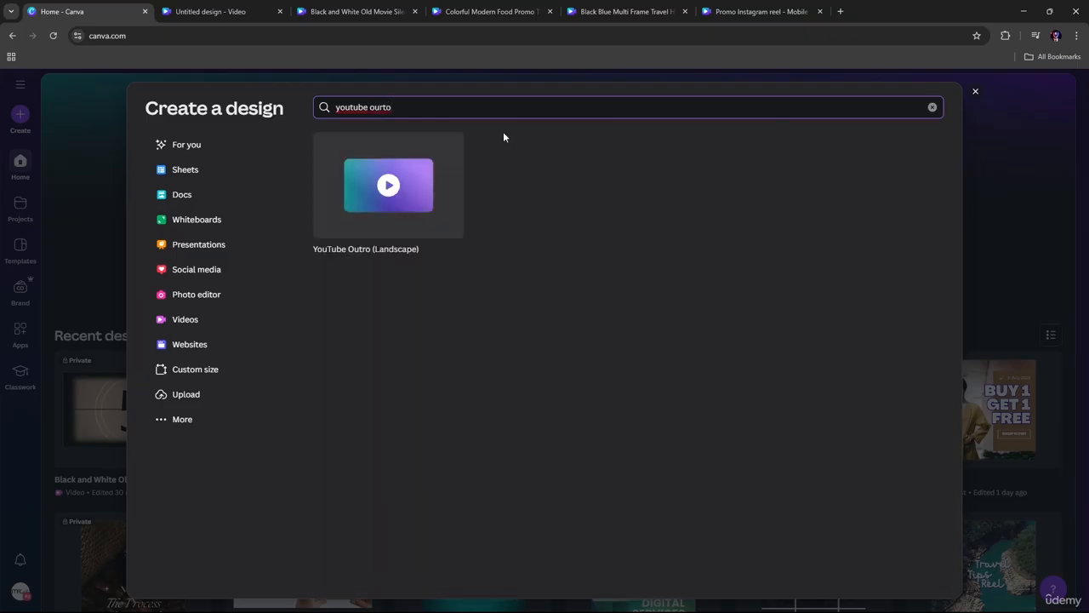
key("BackSpace")
key("BackSpace")
key("BackSpace")
type("tro")
left_click(428, 179)
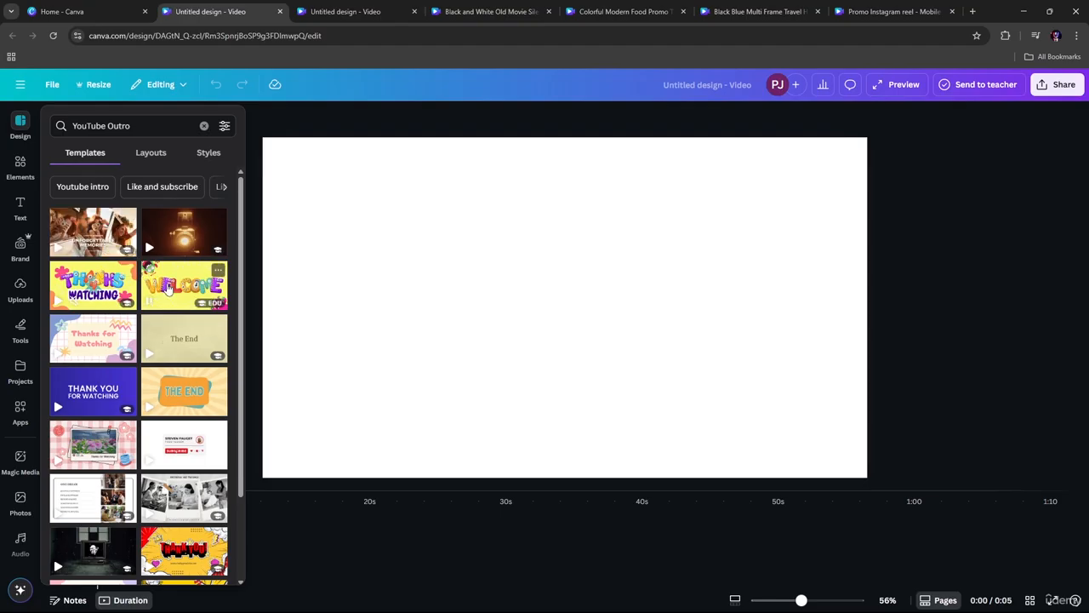
Apply the "Pink And Yellow Modern Neon Style YouTube Channel Outro Video" template to the blank page.
scroll(167, 289, "down", 1)
scroll(174, 296, "down", 2)
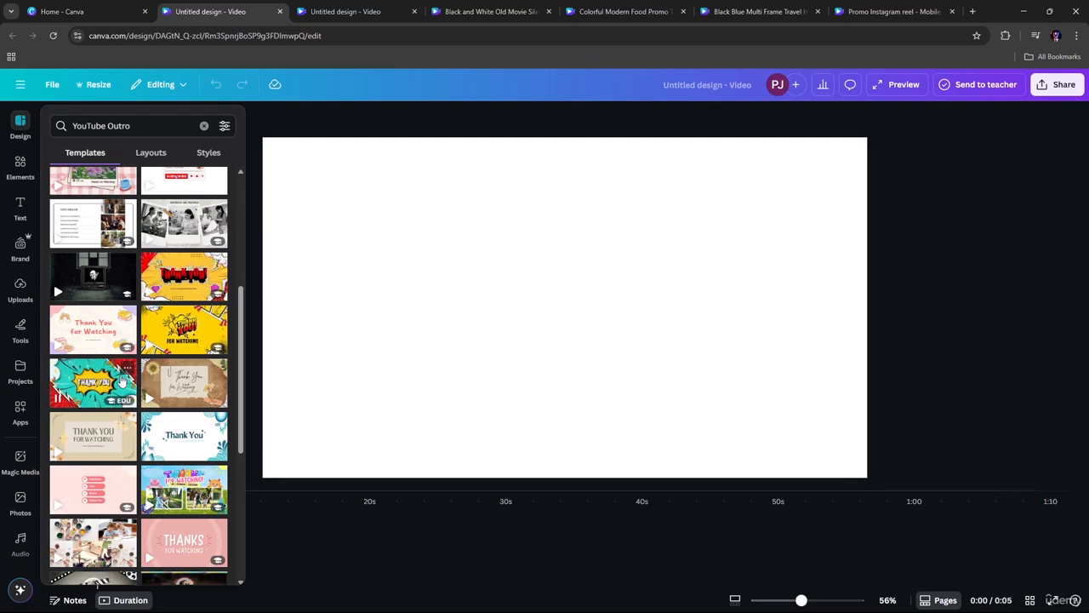
scroll(202, 438, "down", 2)
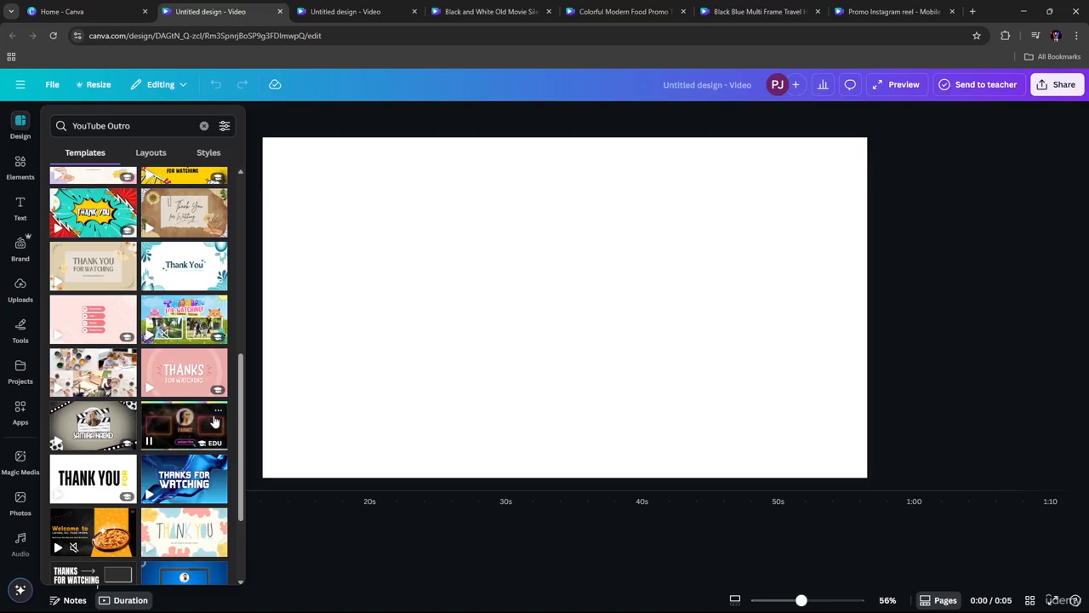
left_click(204, 421)
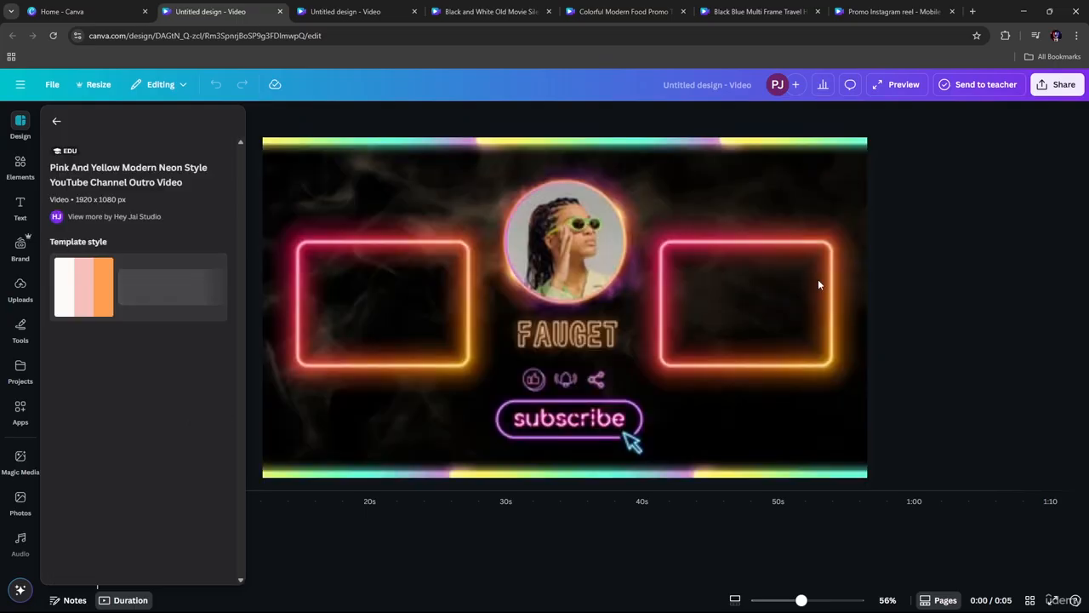
left_click(595, 338)
left_click(834, 176)
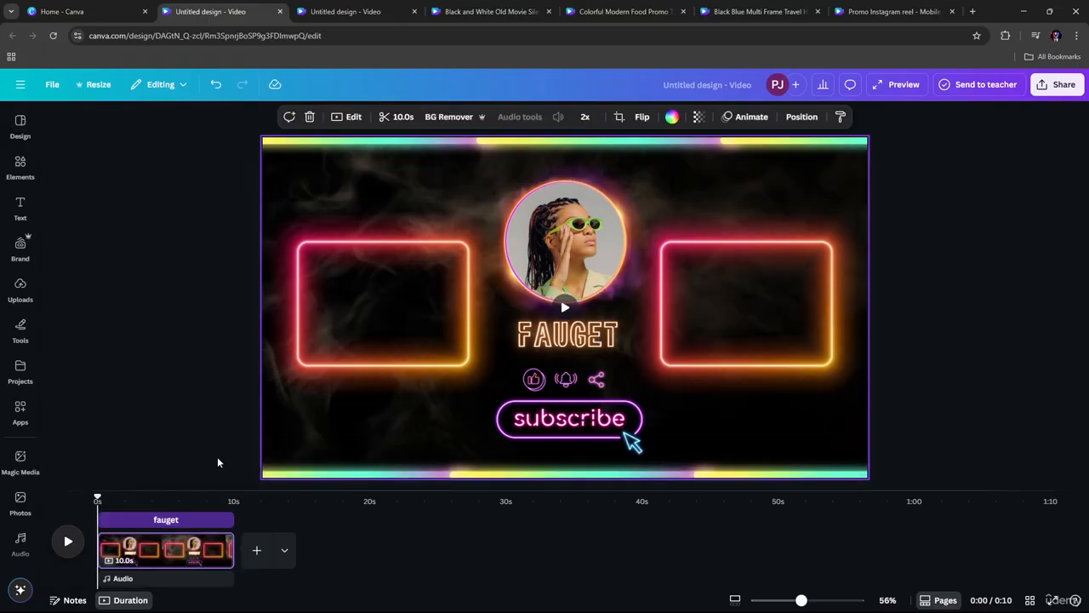
left_click(571, 432)
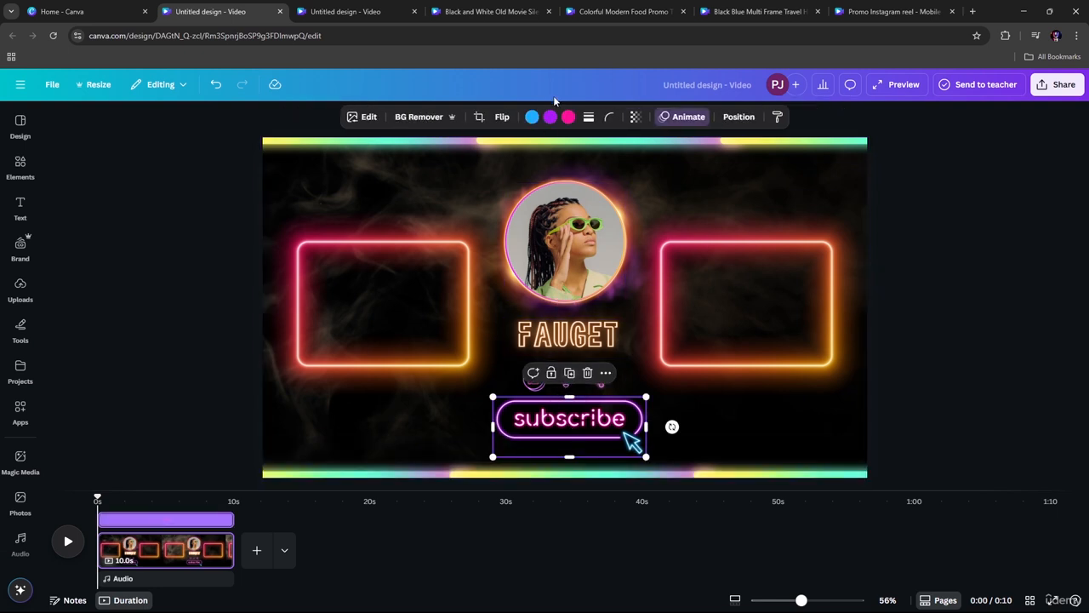
left_click(414, 190)
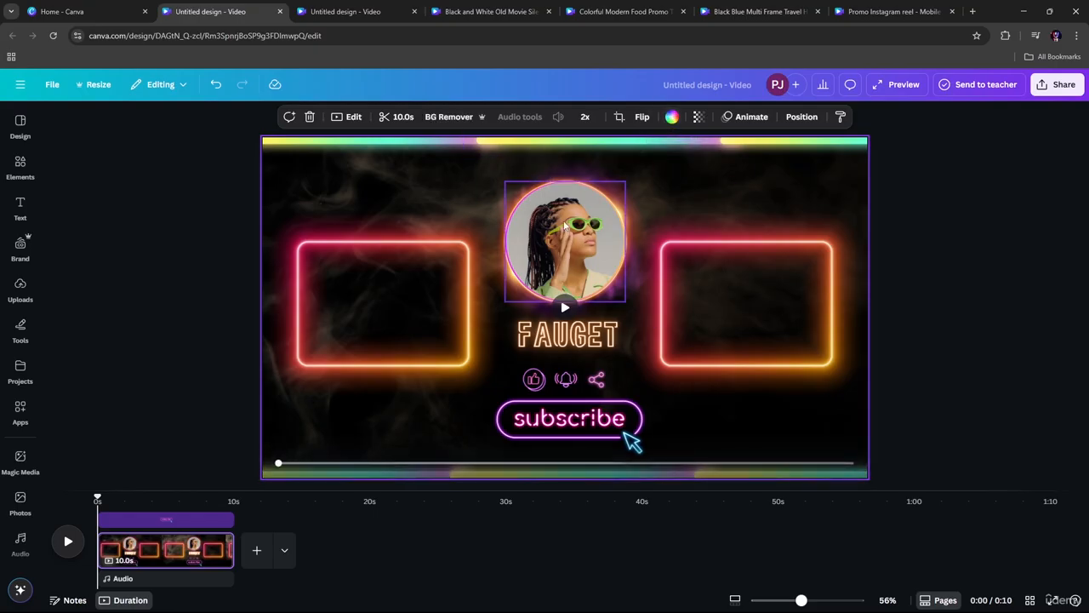
left_click(590, 241)
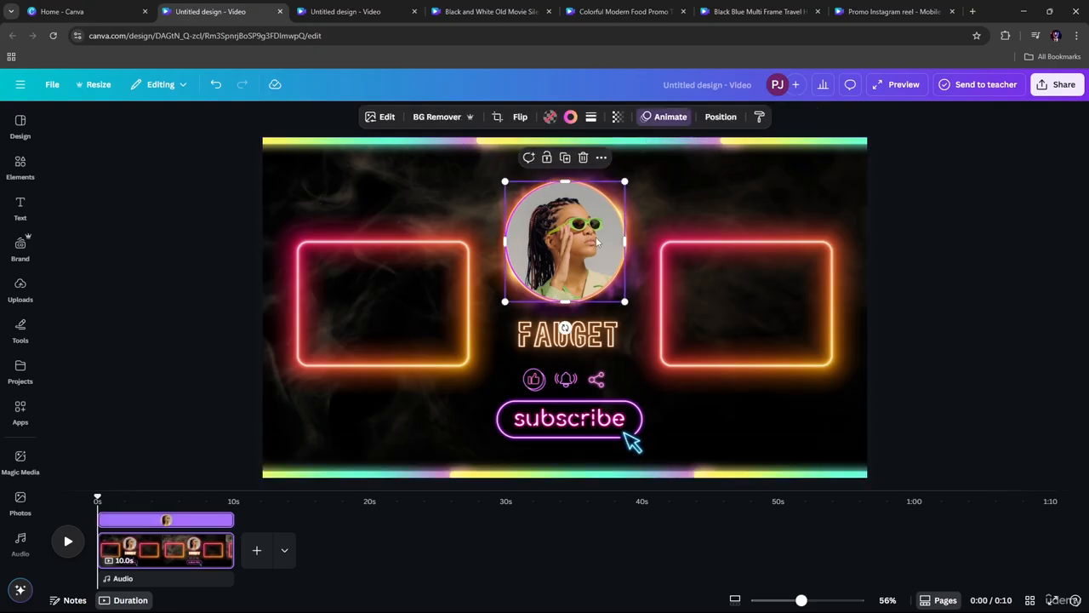
left_click(566, 380)
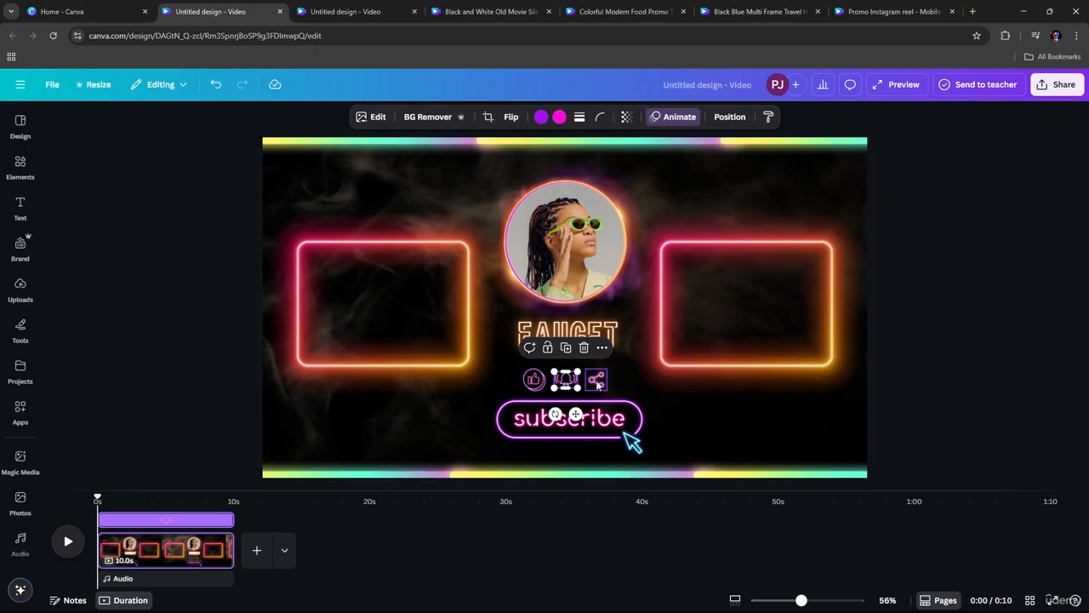
left_click(596, 332)
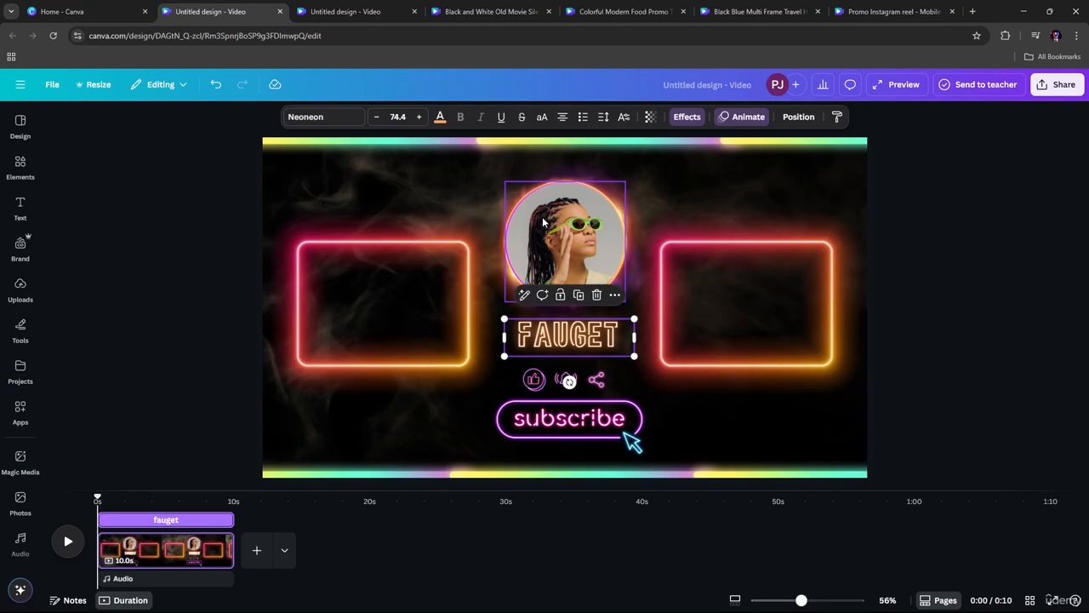
left_click(999, 186)
Replace the neon channel name under the profile photo with "Sample Text".
double_click(582, 341)
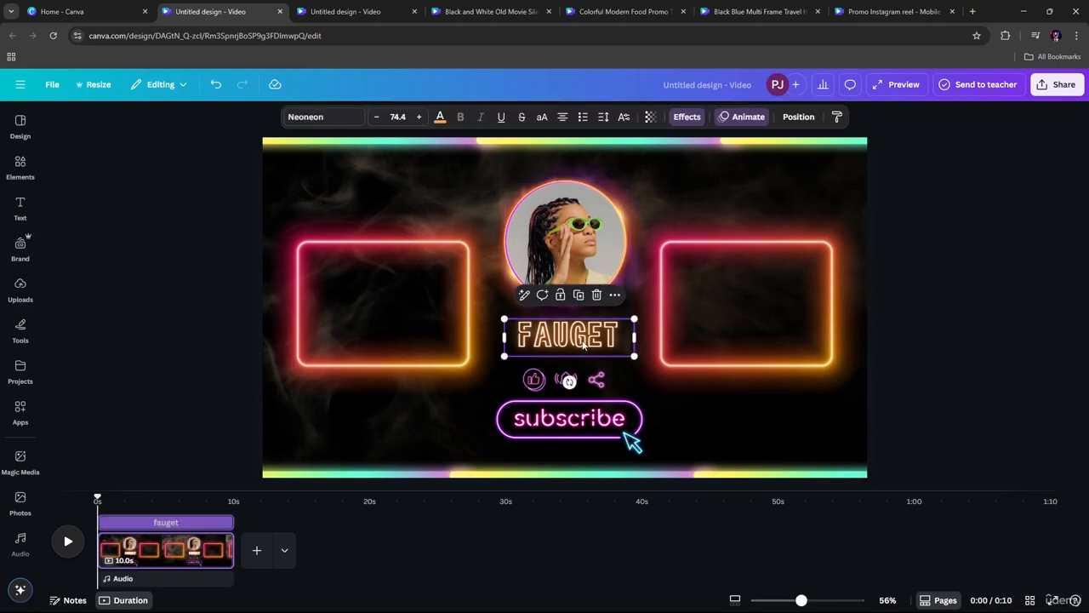
type("Sample")
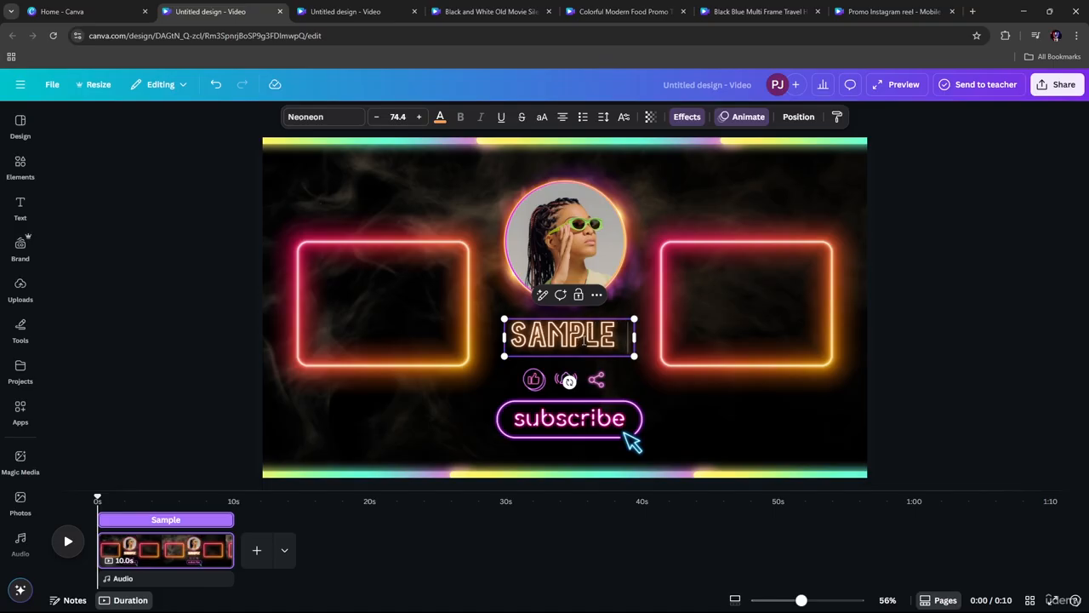
type(" Text")
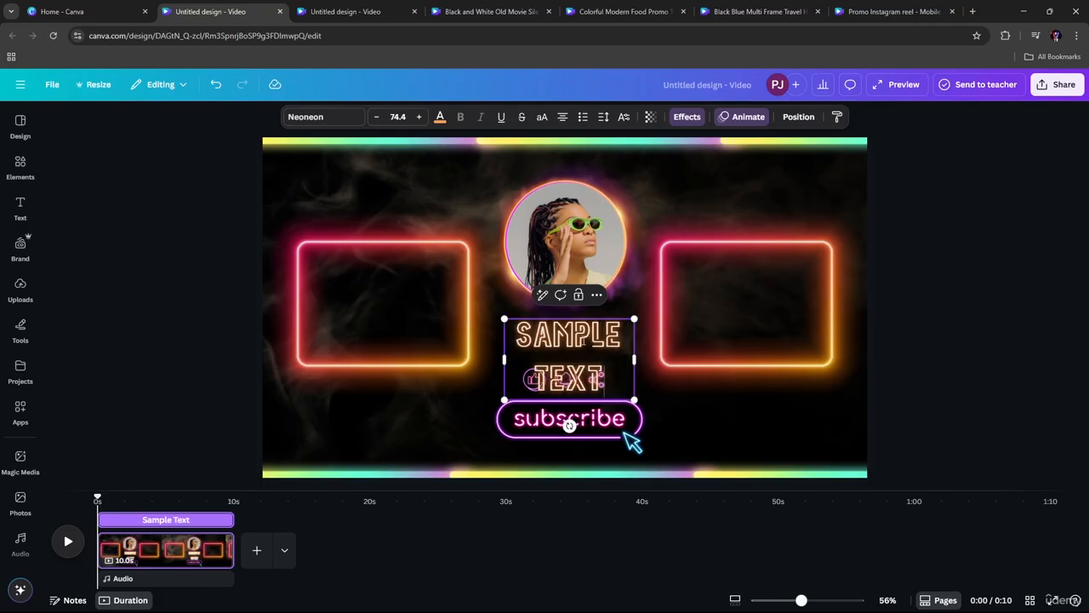
Reduce the "Sample Text" font size to 47.4 so it fits on one line and move it slightly down.
left_click(379, 120)
left_click(379, 120)
left_click(378, 120)
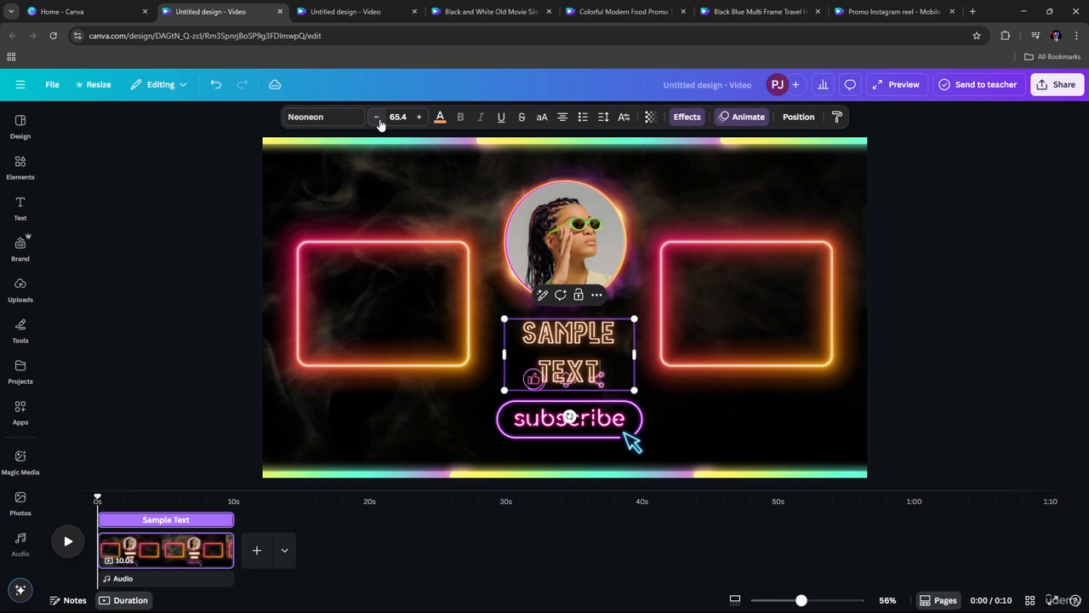
left_click(379, 120)
left_click(378, 120)
left_click(378, 120)
left_click(379, 120)
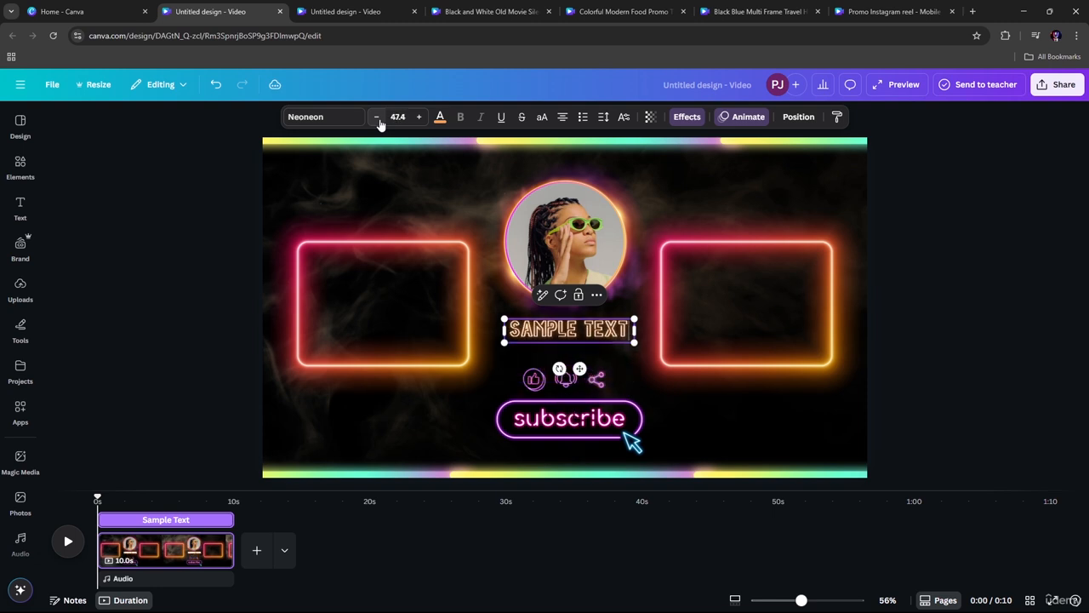
left_click(898, 392)
left_click_drag(603, 333, 602, 339)
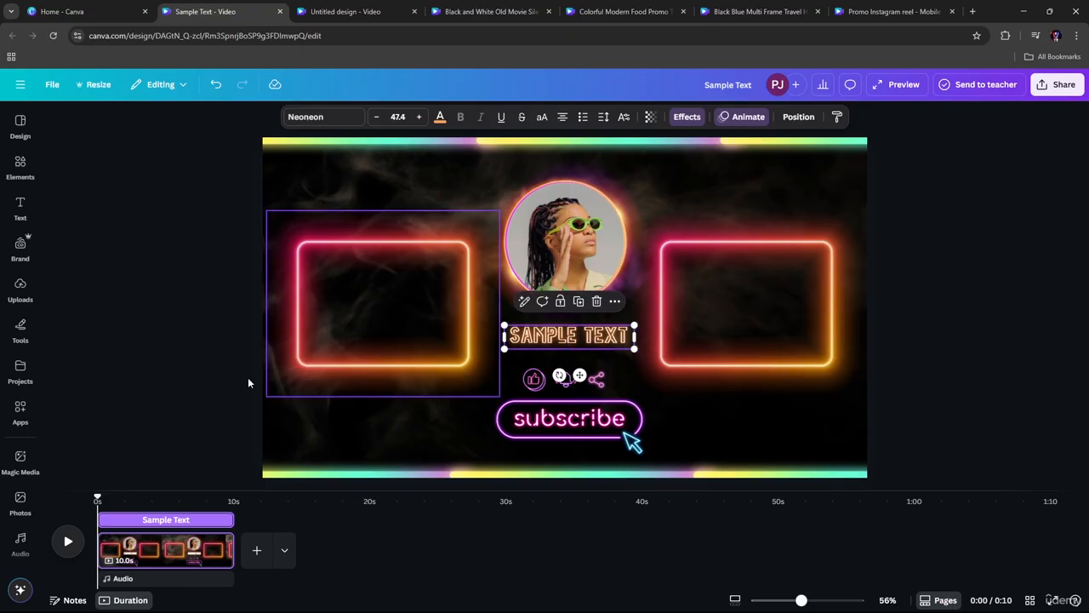
Preview the outro briefly and search the elements library for "subscribe button".
left_click(68, 542)
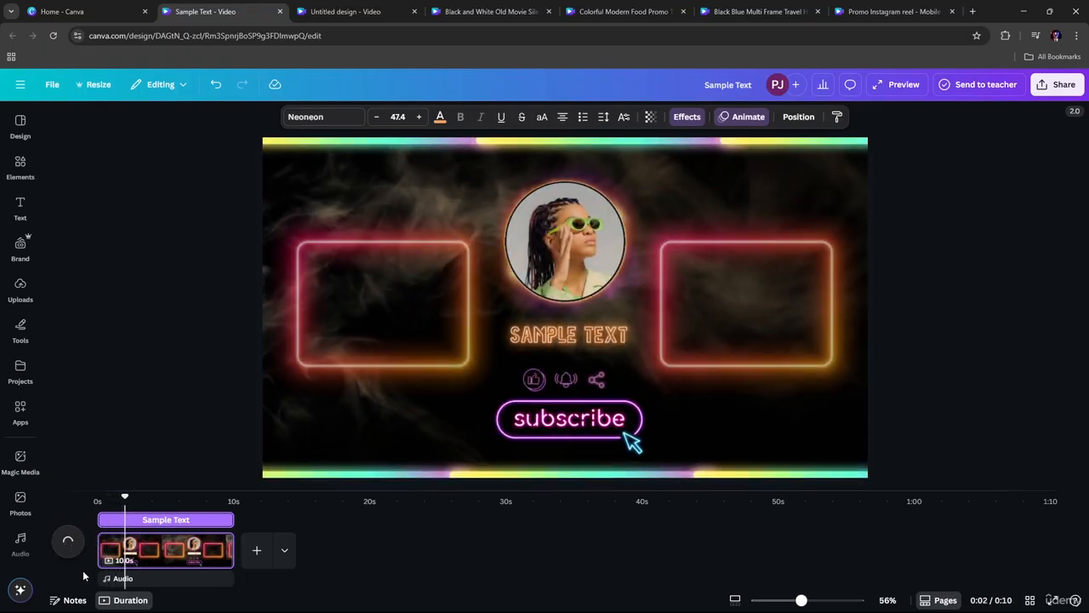
left_click(565, 425)
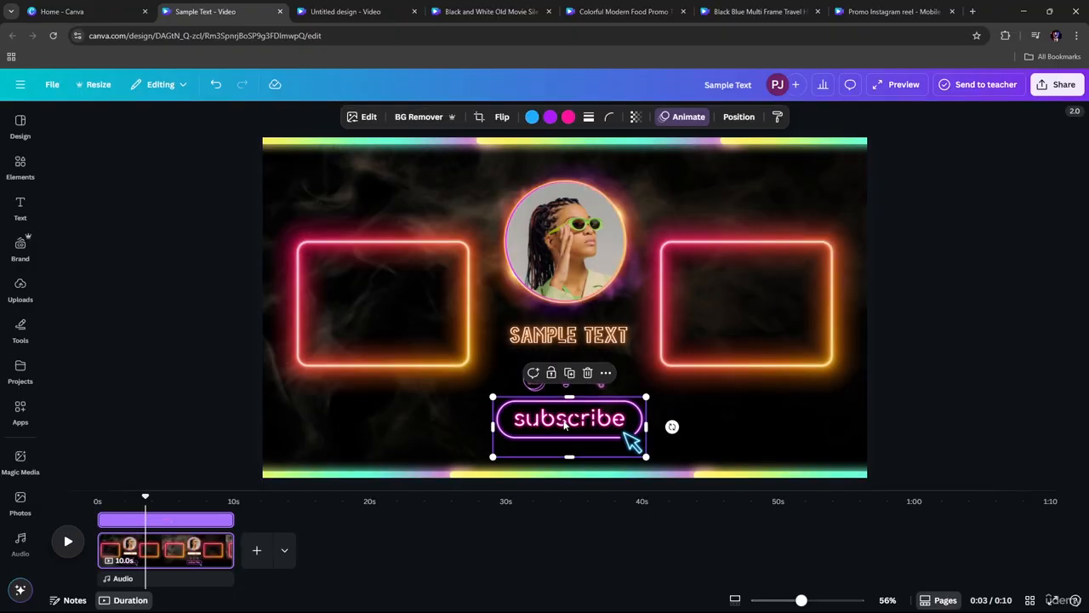
left_click(20, 167)
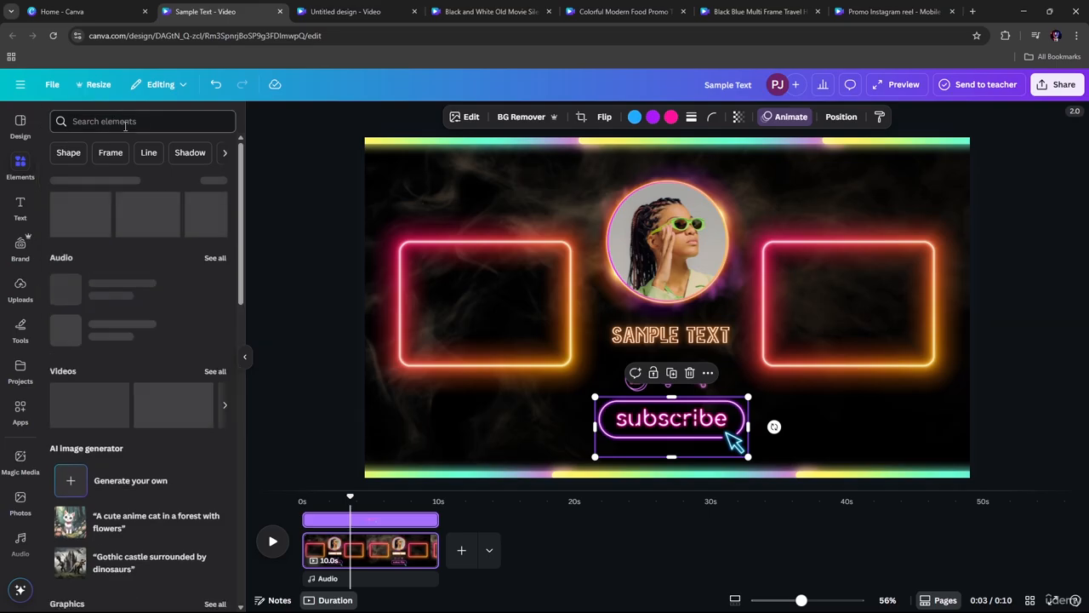
type("el")
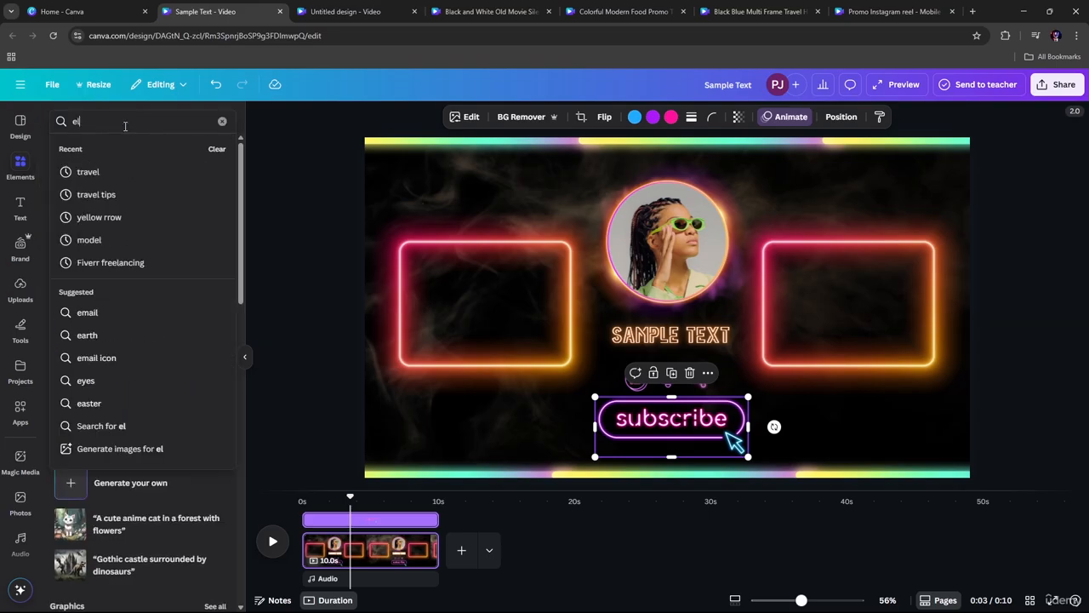
type("em")
key("BackSpace")
key("BackSpace")
key("BackSpace")
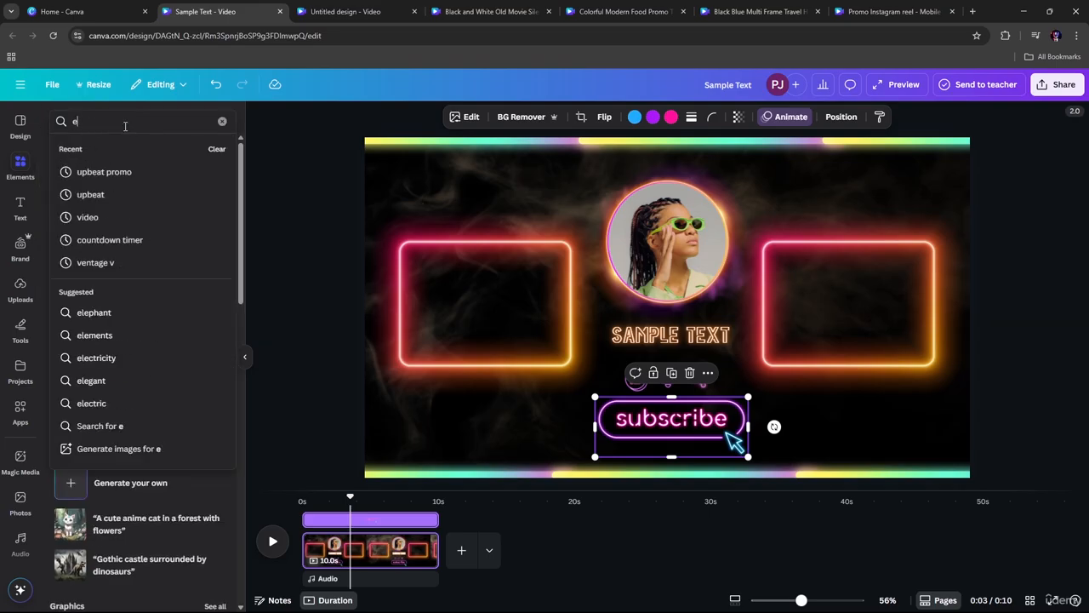
type("sub")
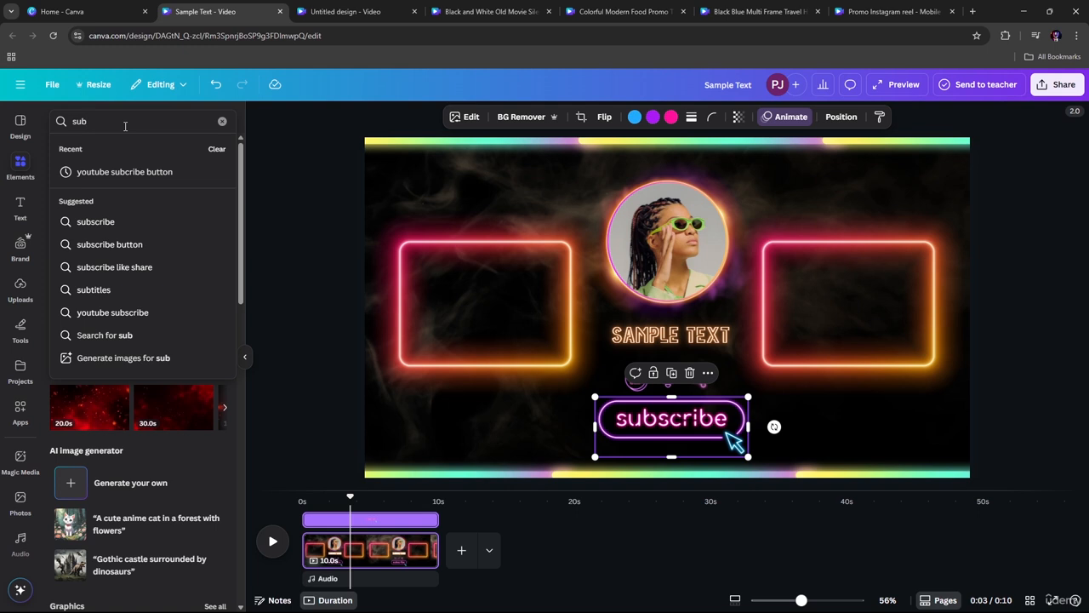
left_click(125, 245)
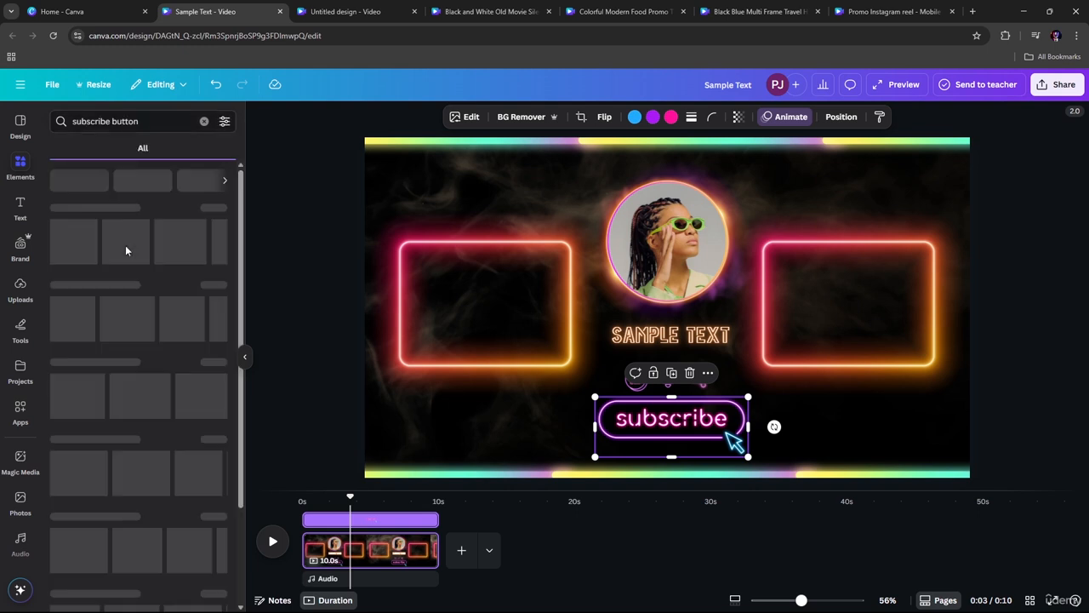
Replace the neon subscribe graphic with the red SUBSCRIBE button with a hand cursor, shrunk below the social icons, and preview it.
mouse_move(180, 216)
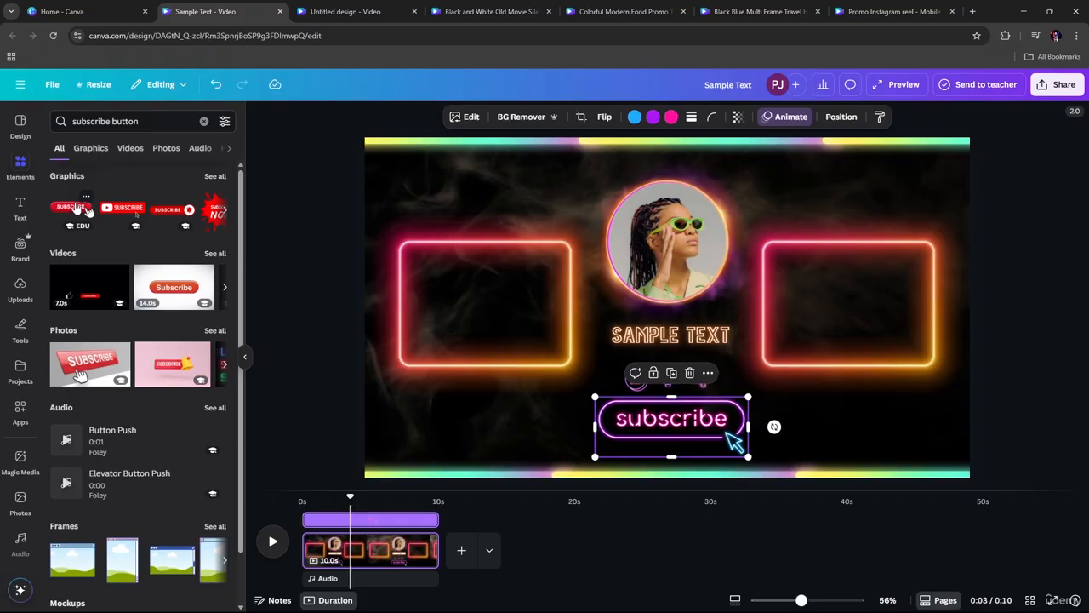
left_click(89, 211)
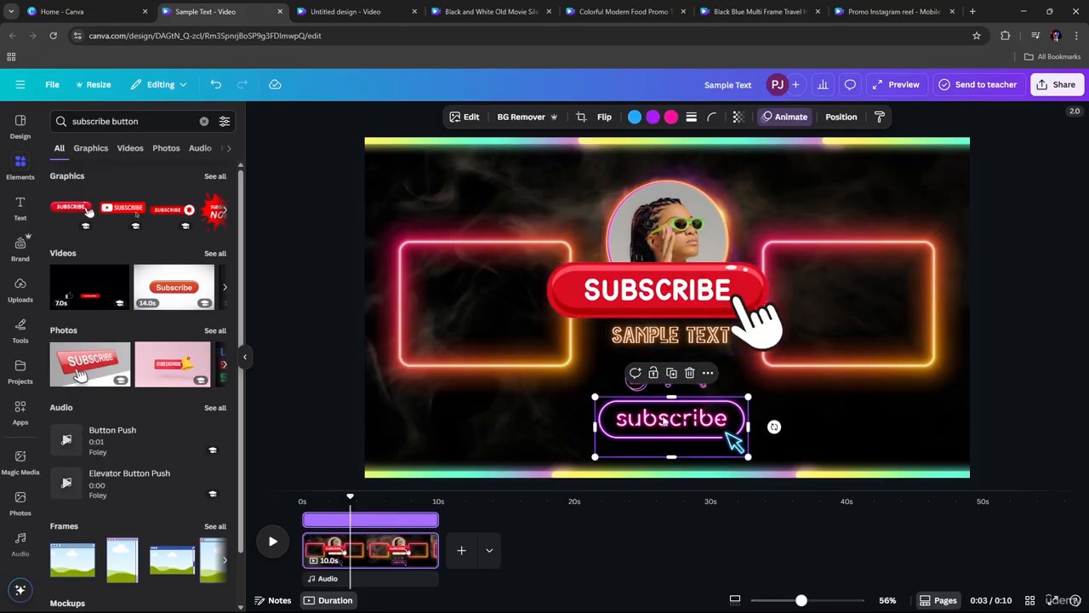
key("Delete")
left_click_drag(692, 301, 692, 434)
left_click_drag(792, 397, 721, 422)
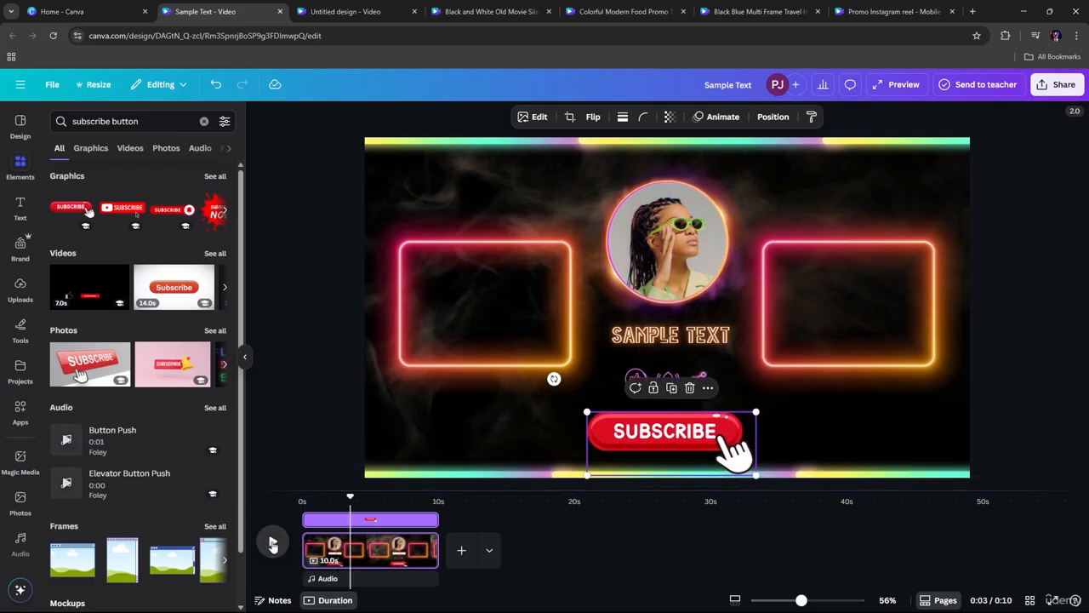
left_click(272, 544)
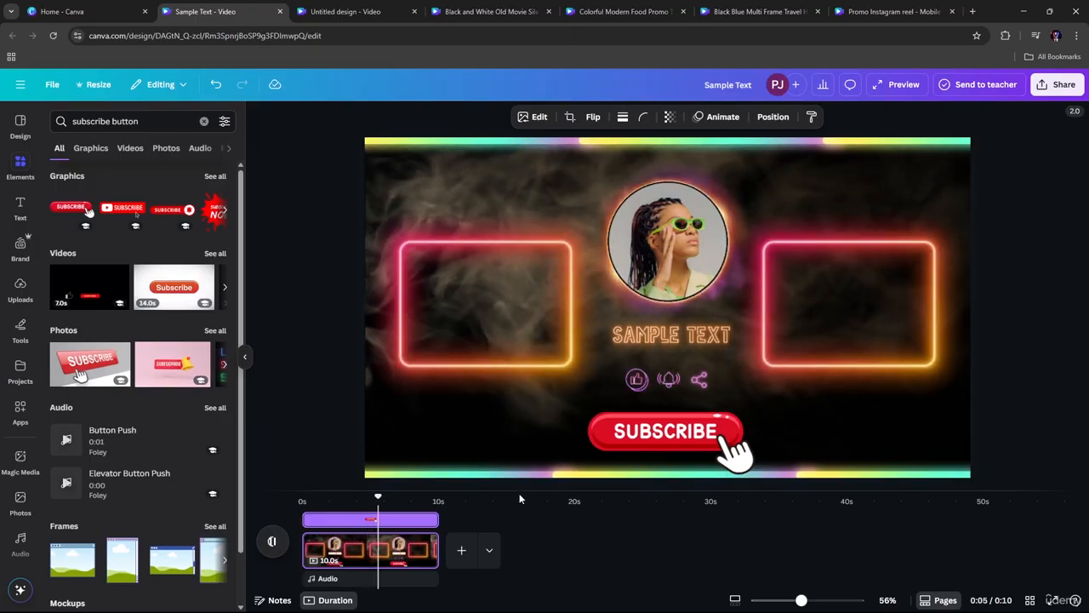
key("space")
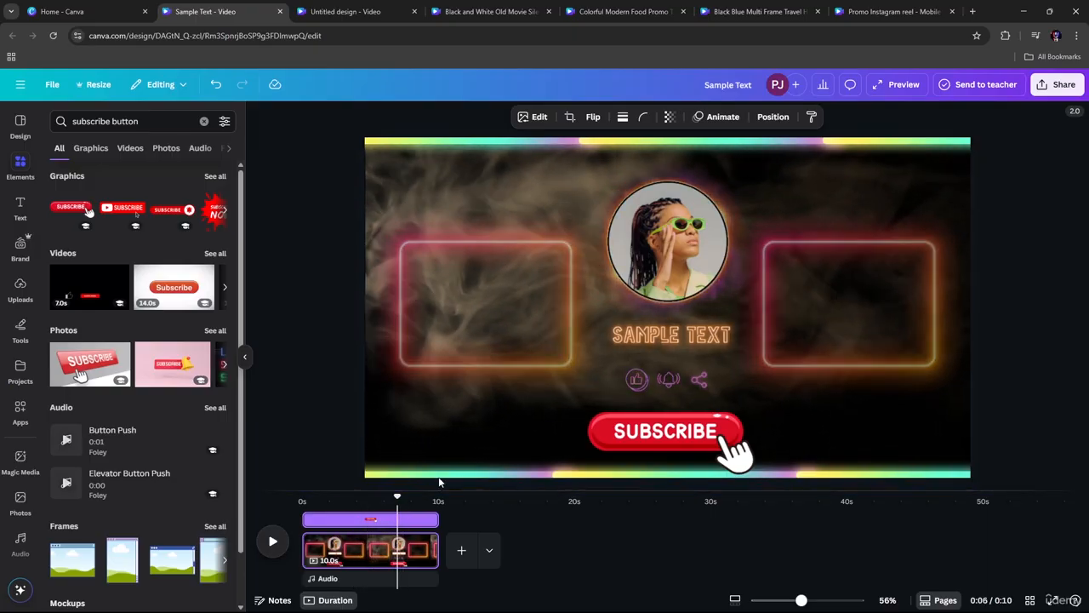
Apply the Pulse add-on animation to the red SUBSCRIBE button.
left_click(668, 435)
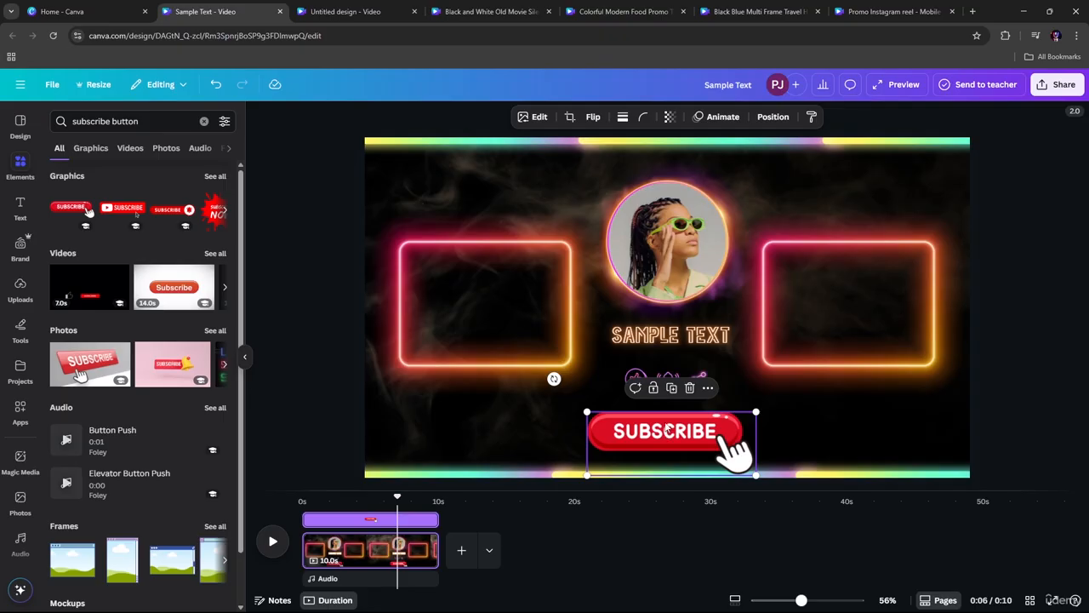
left_click(722, 118)
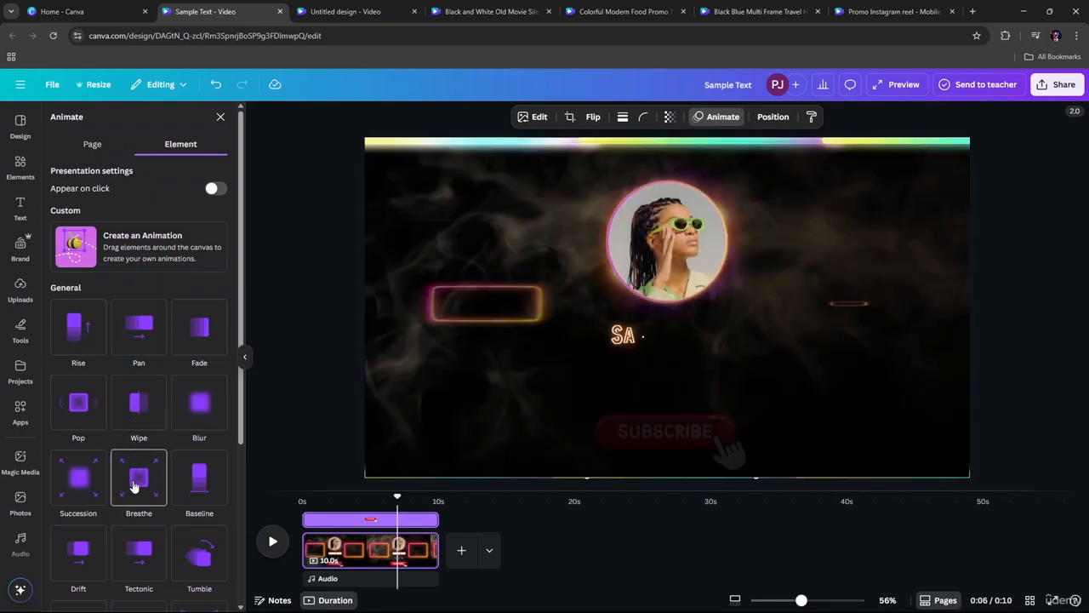
scroll(178, 507, "down", 2)
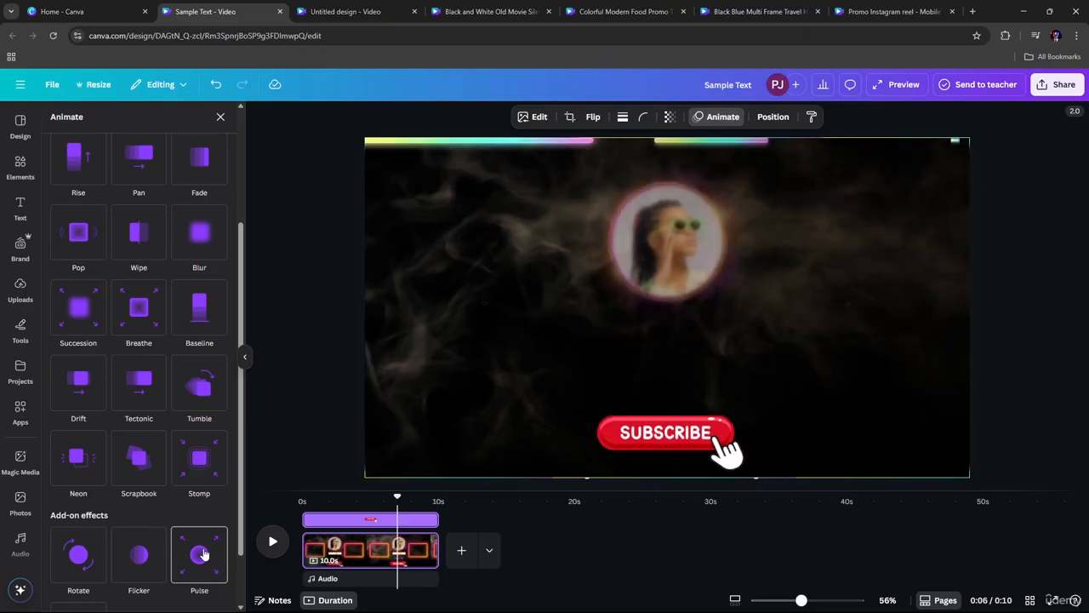
left_click(201, 554)
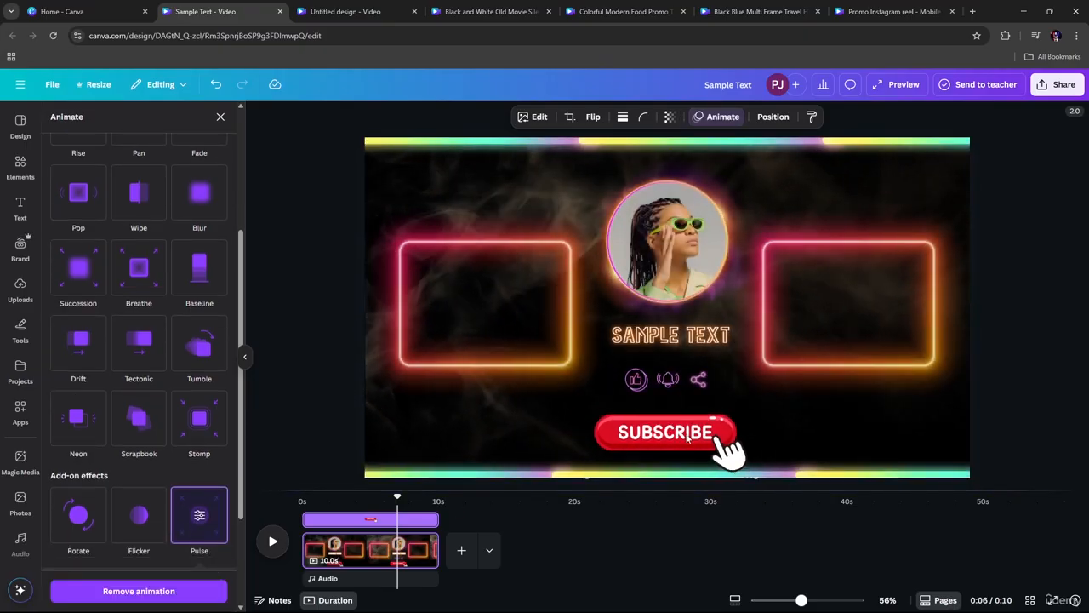
left_click(656, 430)
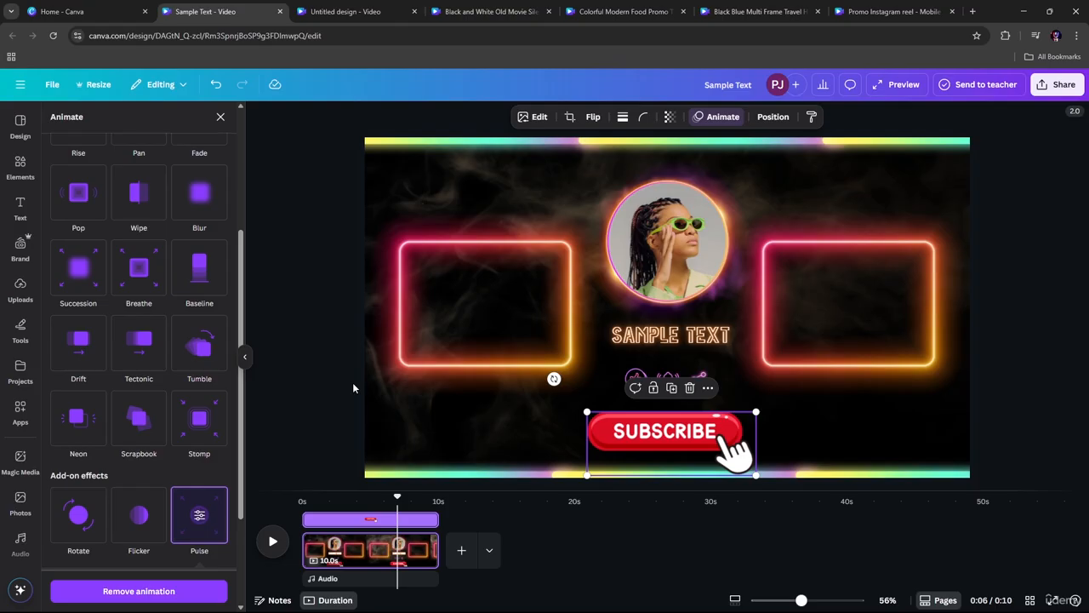
left_click(220, 118)
Search the elements library for "outro youtube" and narrow the results to audio.
left_click(19, 170)
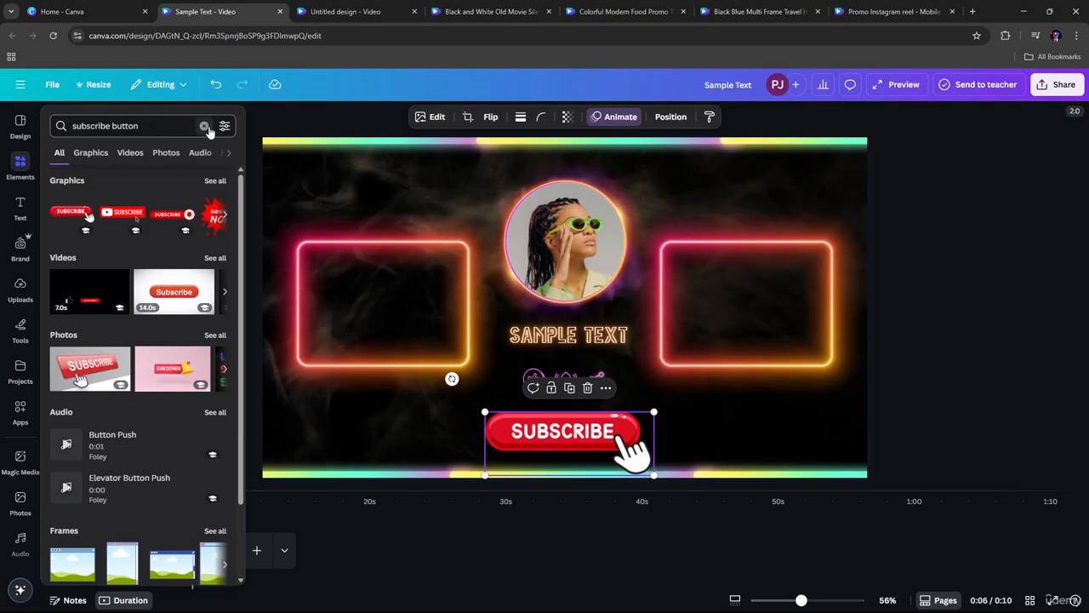
left_click(205, 126)
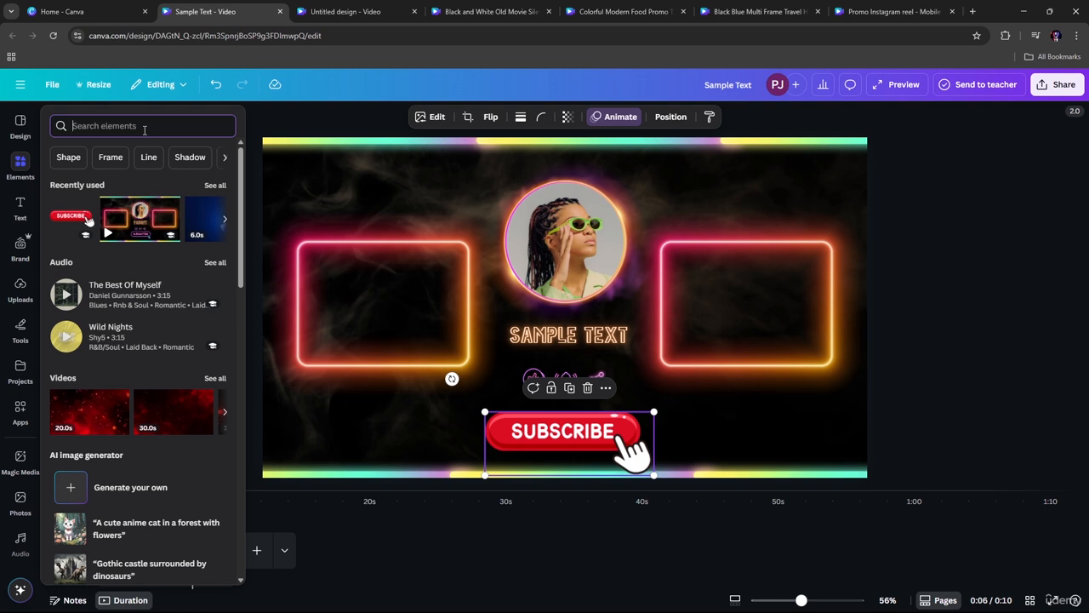
type("outro")
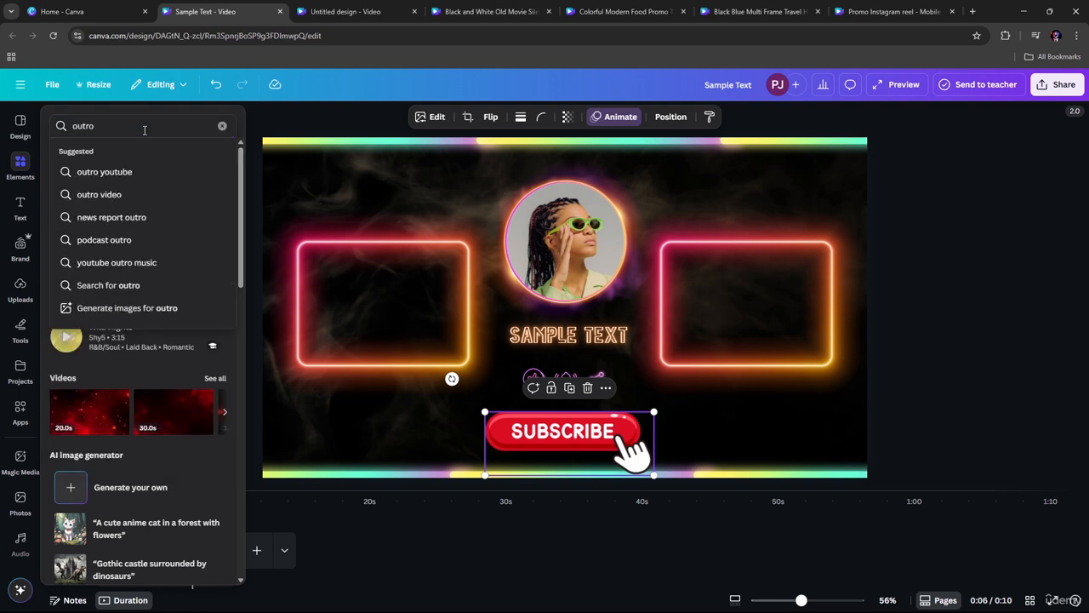
left_click(125, 170)
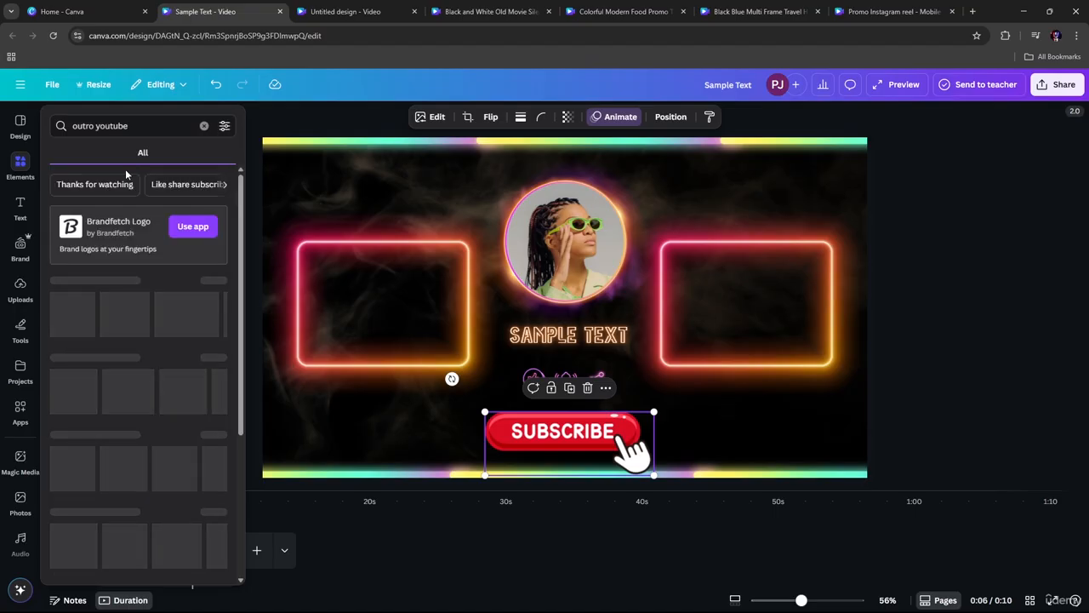
left_click(163, 153)
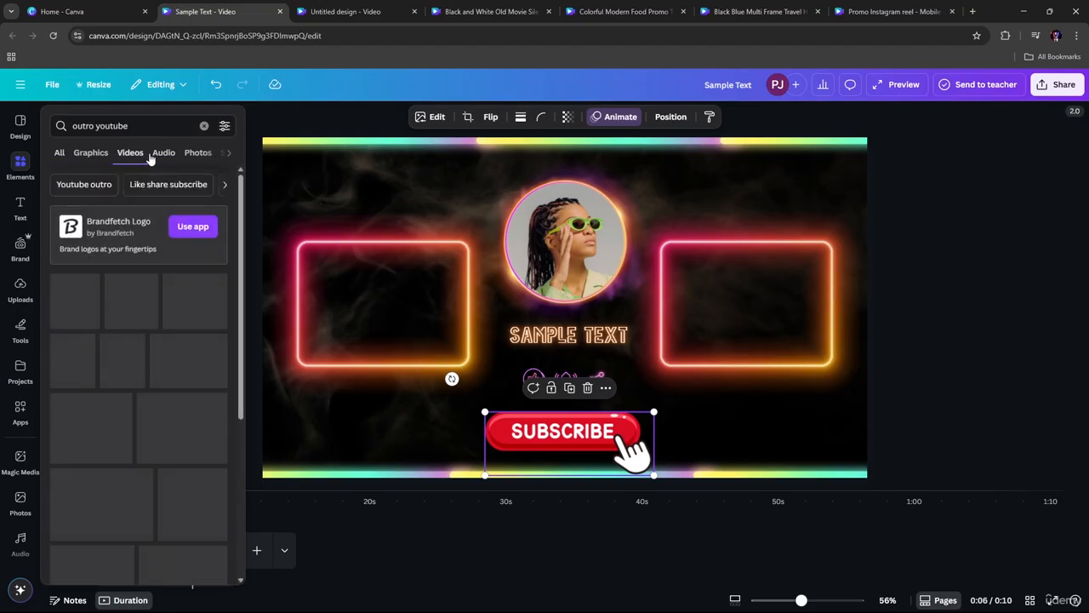
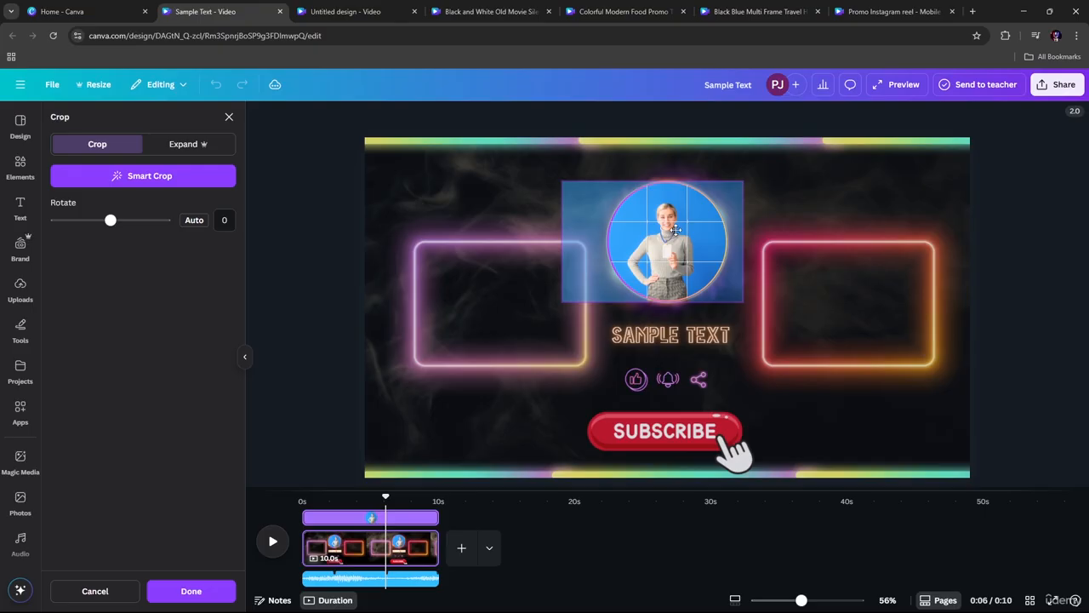
Finish cropping the woman's photo on the blue background inside the circular frame.
left_click(1032, 226)
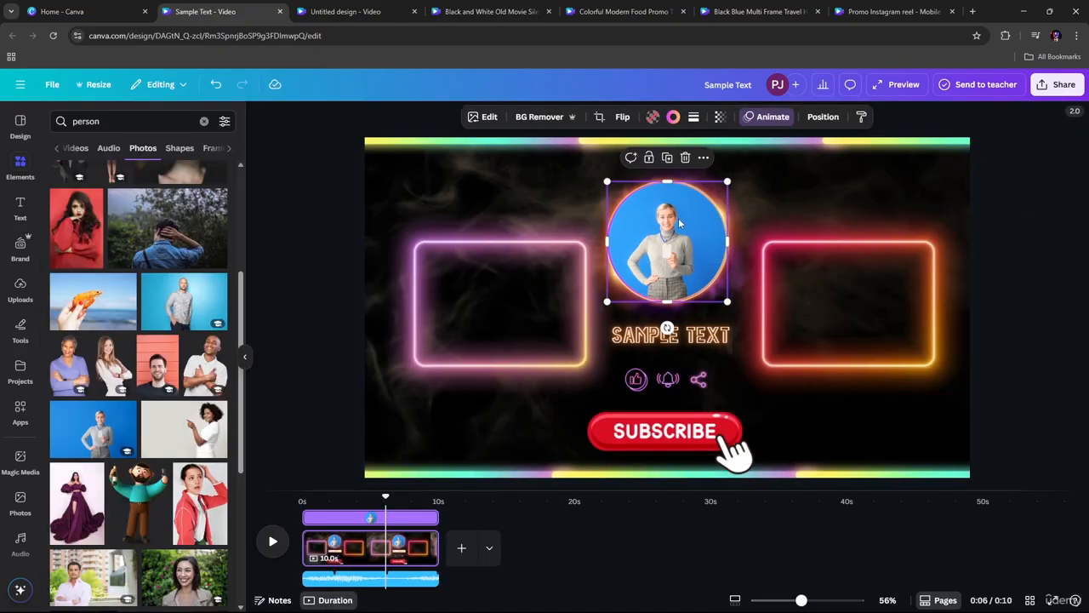
Remove the blue background from the woman's photo inside the circular frame.
left_click(532, 117)
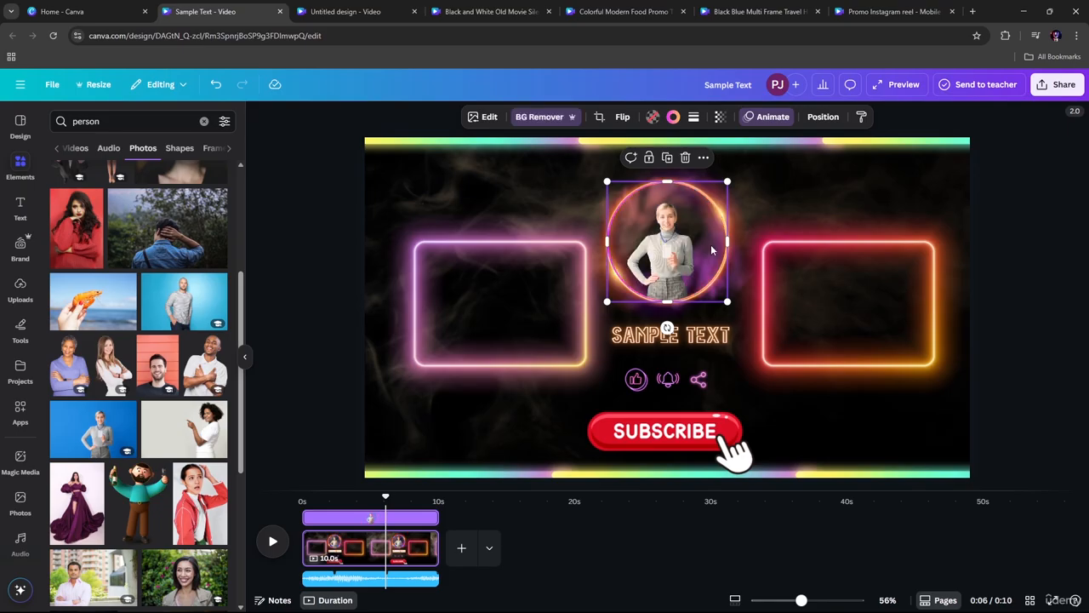
left_click(1061, 238)
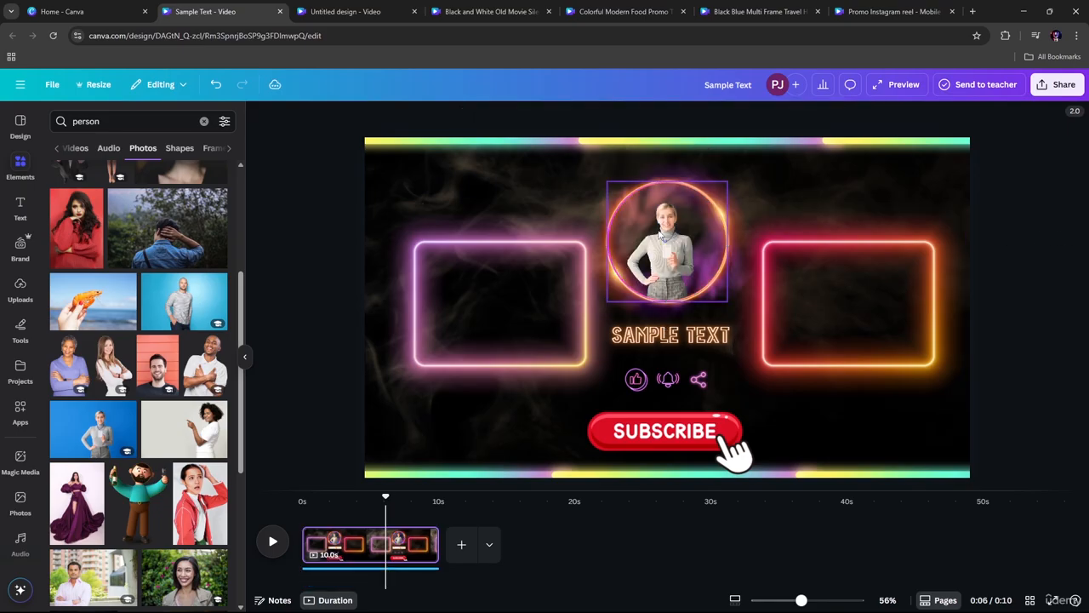
left_click_drag(661, 232, 658, 230)
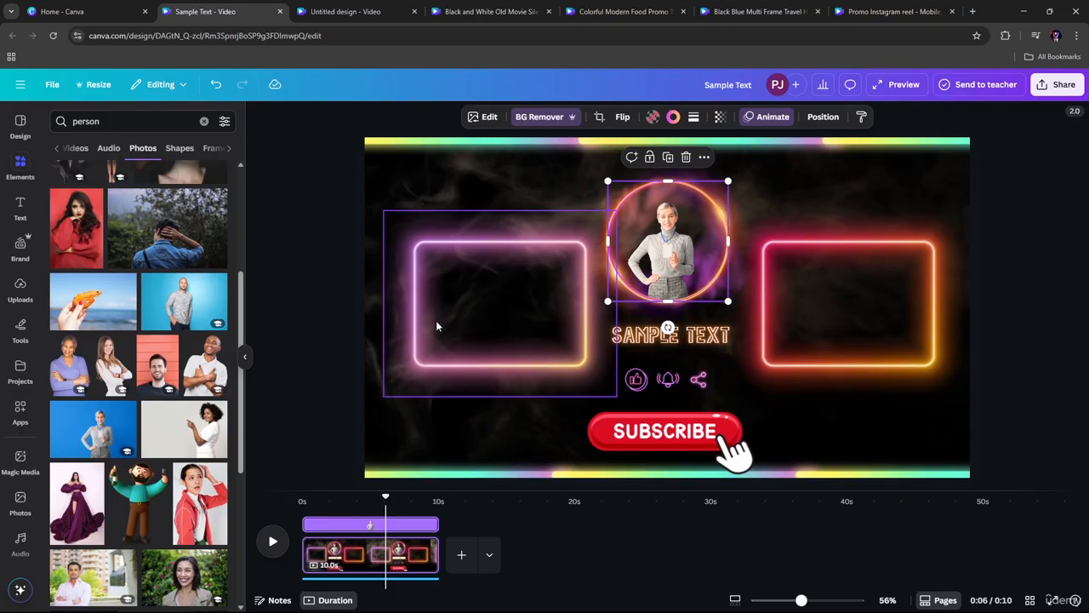
Search the elements library for "logo".
left_click(20, 160)
left_click(204, 126)
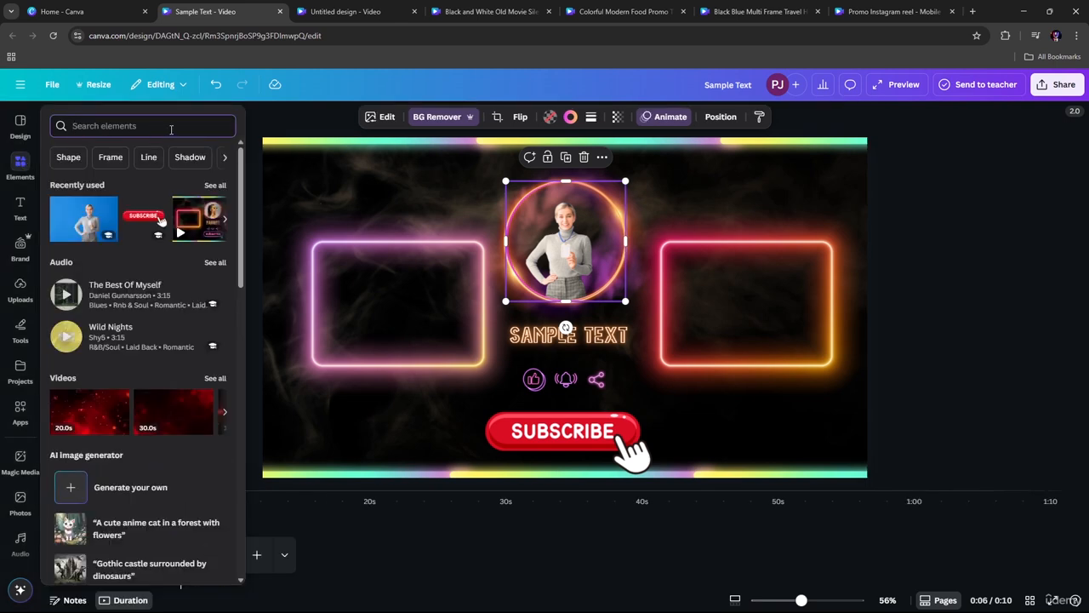
type("logo")
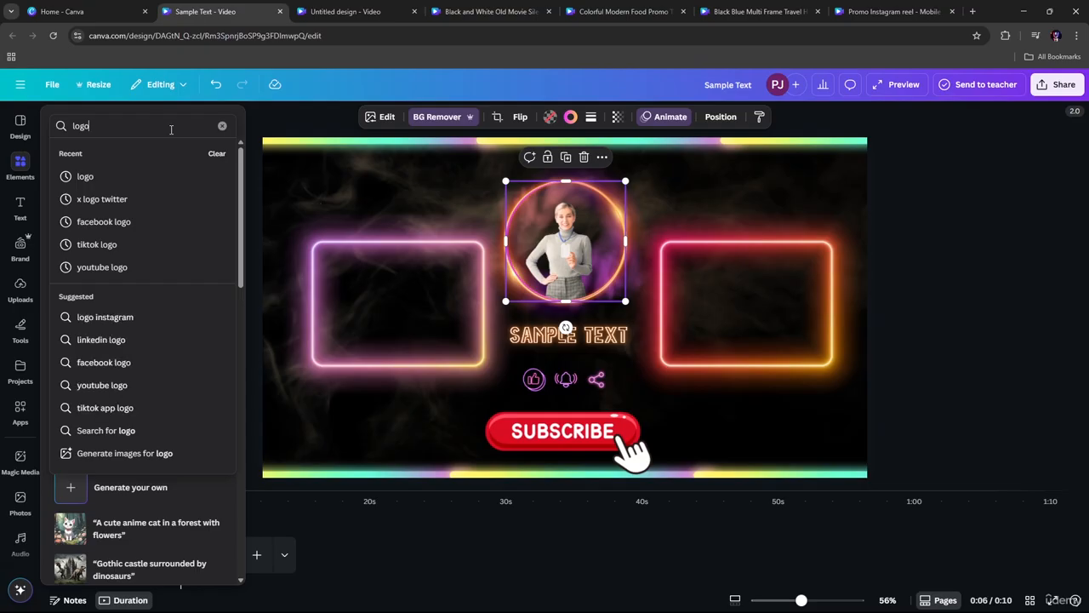
key("Return")
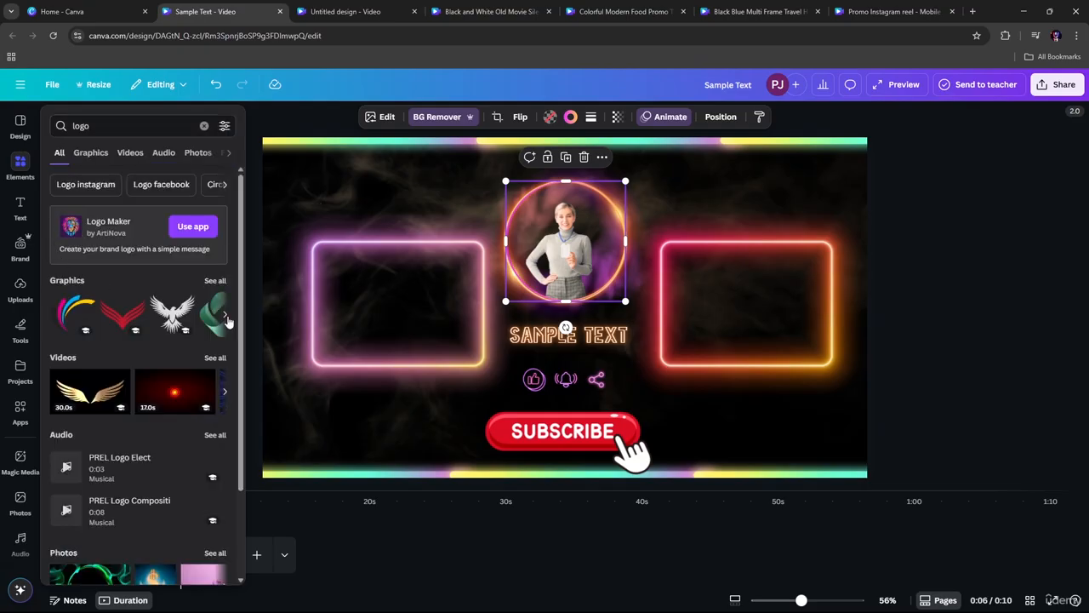
Add the green, blue and purple butterfly logo graphic and shrink it to fit beside the SUBSCRIBE button, below the right neon frame.
scroll(127, 210, "down", 3)
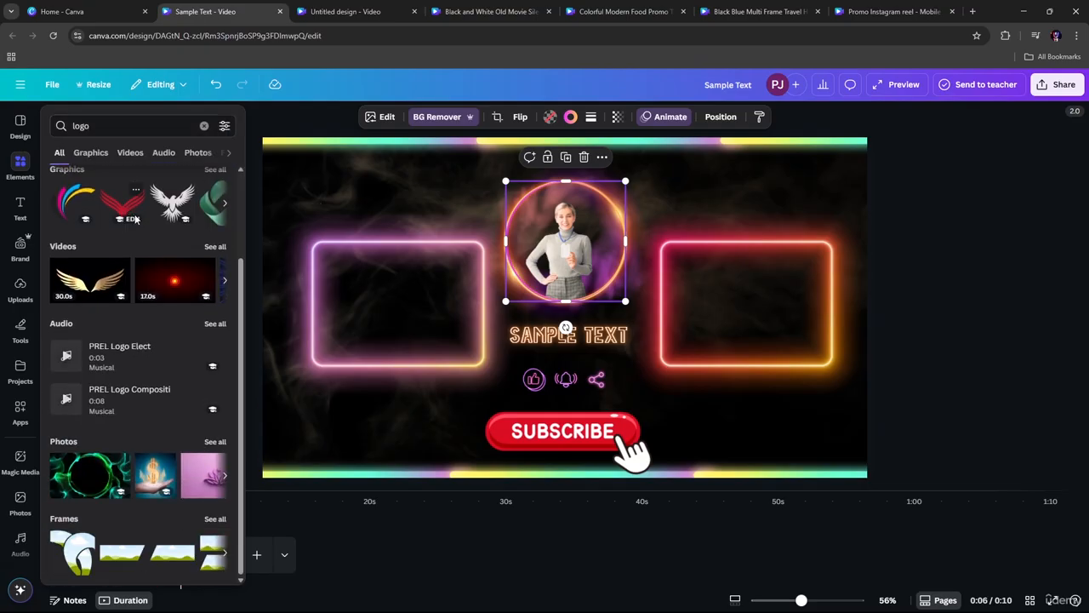
scroll(136, 221, "up", 3)
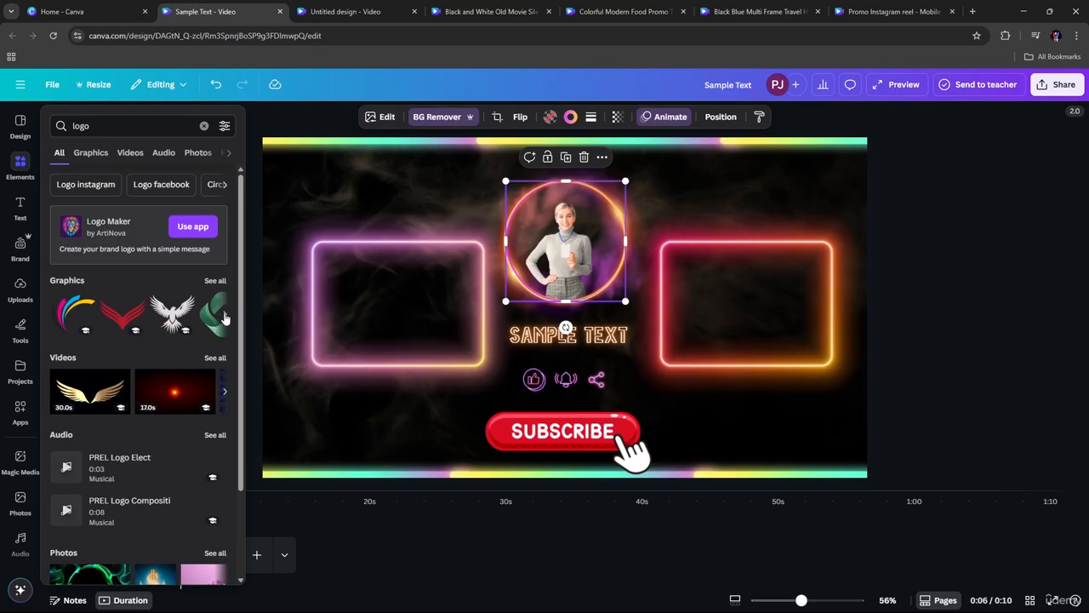
left_click(225, 316)
left_click(224, 316)
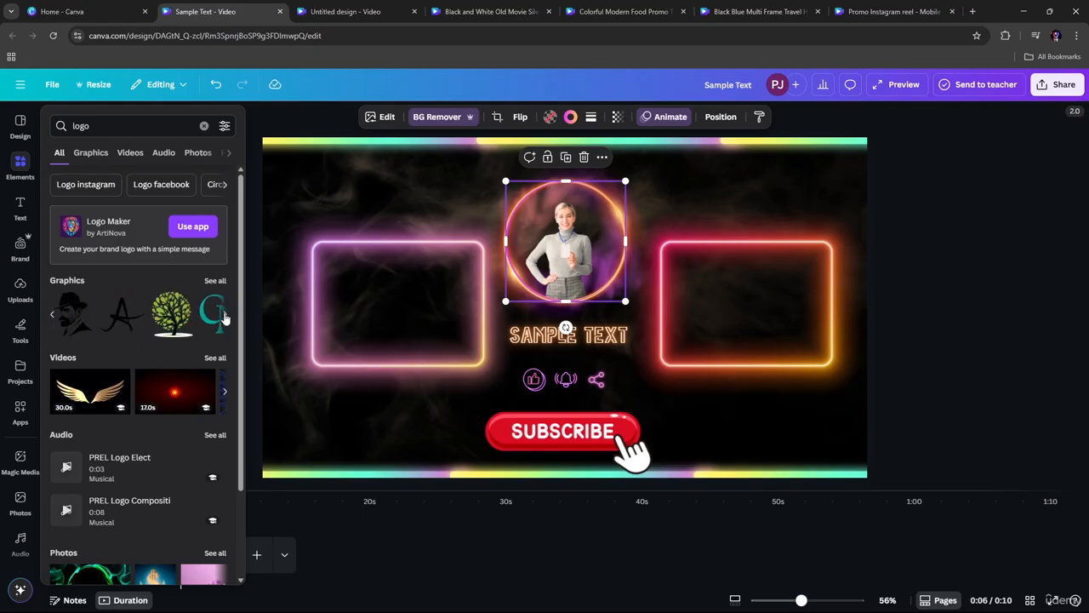
left_click(225, 317)
left_click(225, 317)
left_click(223, 317)
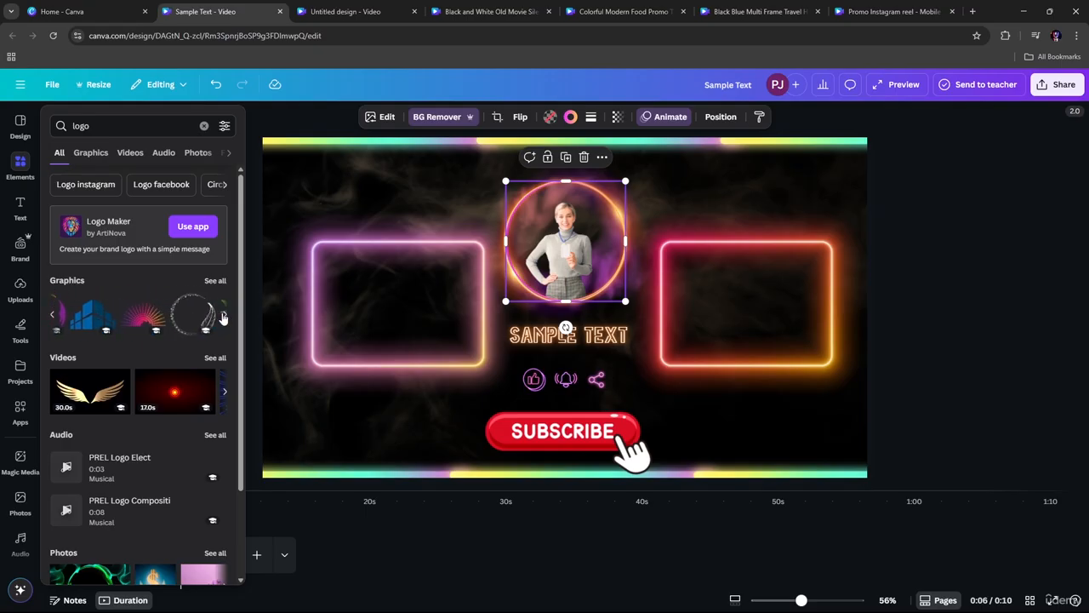
left_click(128, 310)
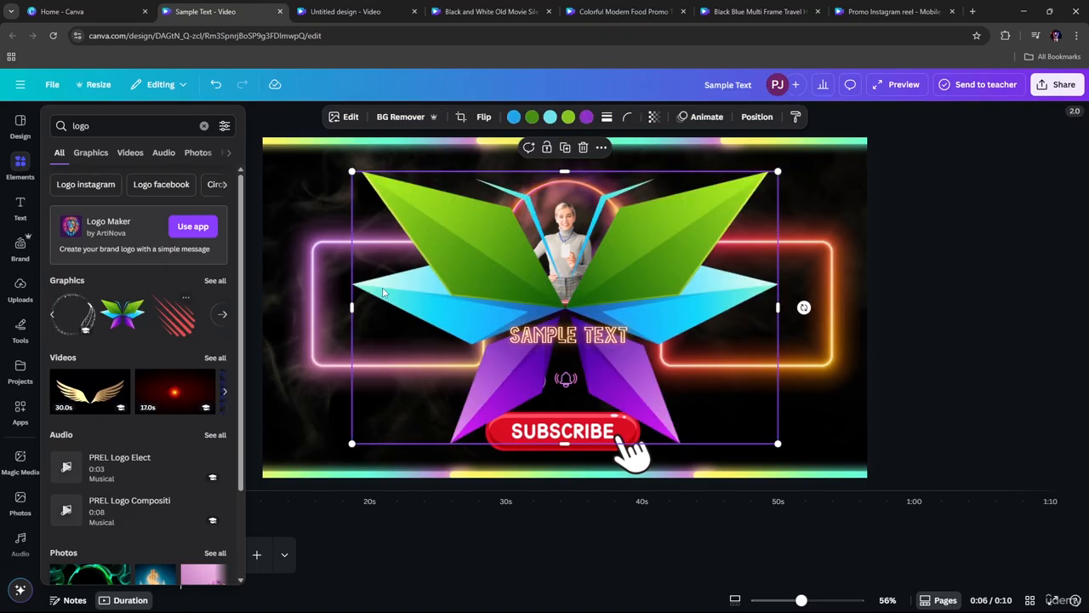
left_click(366, 177)
left_click_drag(352, 173, 665, 371)
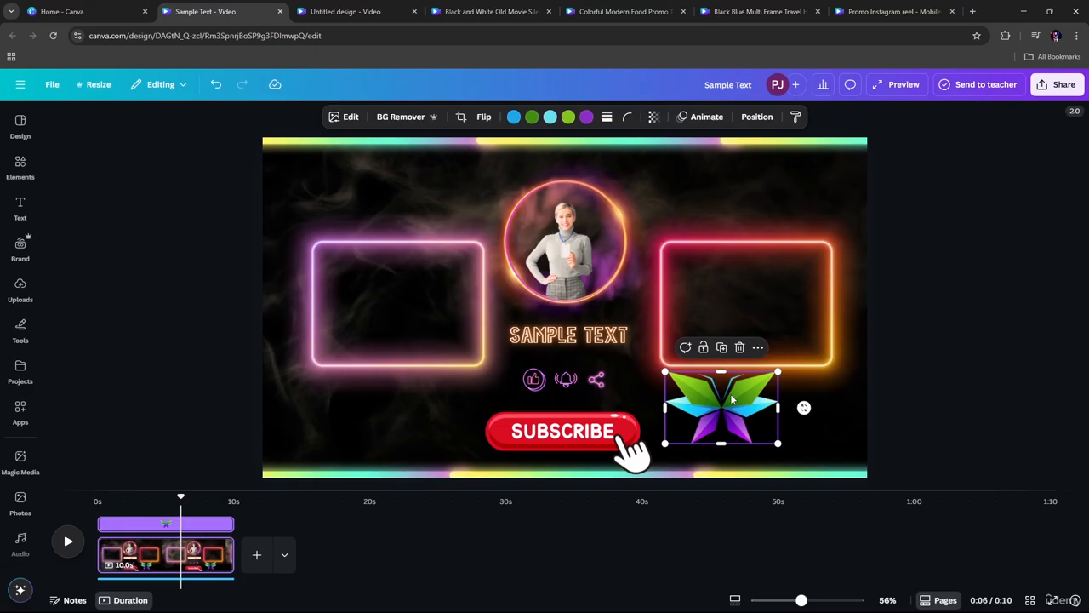
Add a blank page after the outro page and cut the butterfly logo from the outro page.
left_click(256, 554)
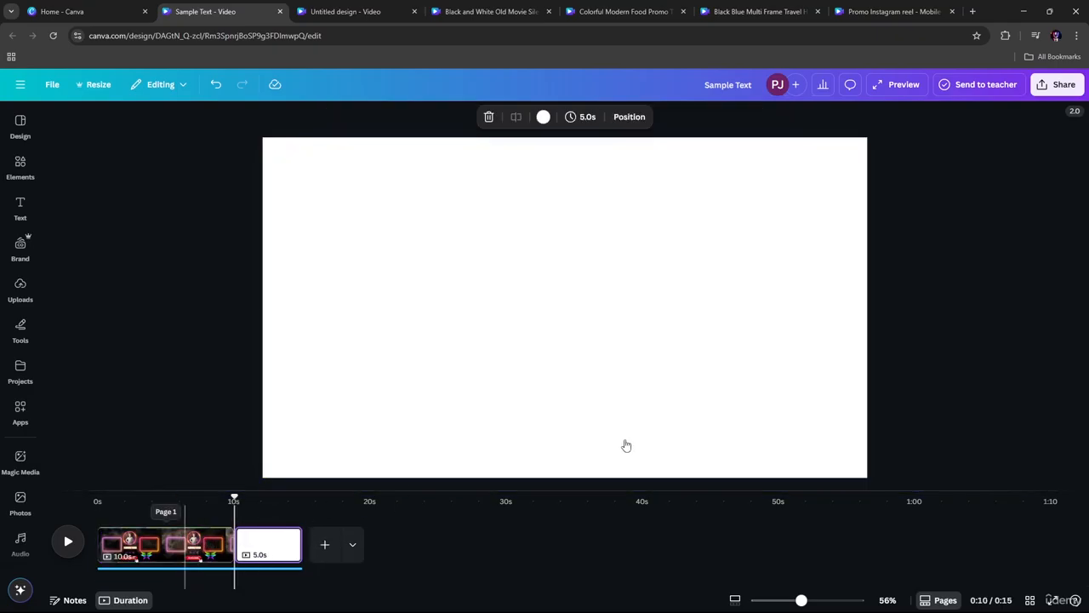
left_click(185, 545)
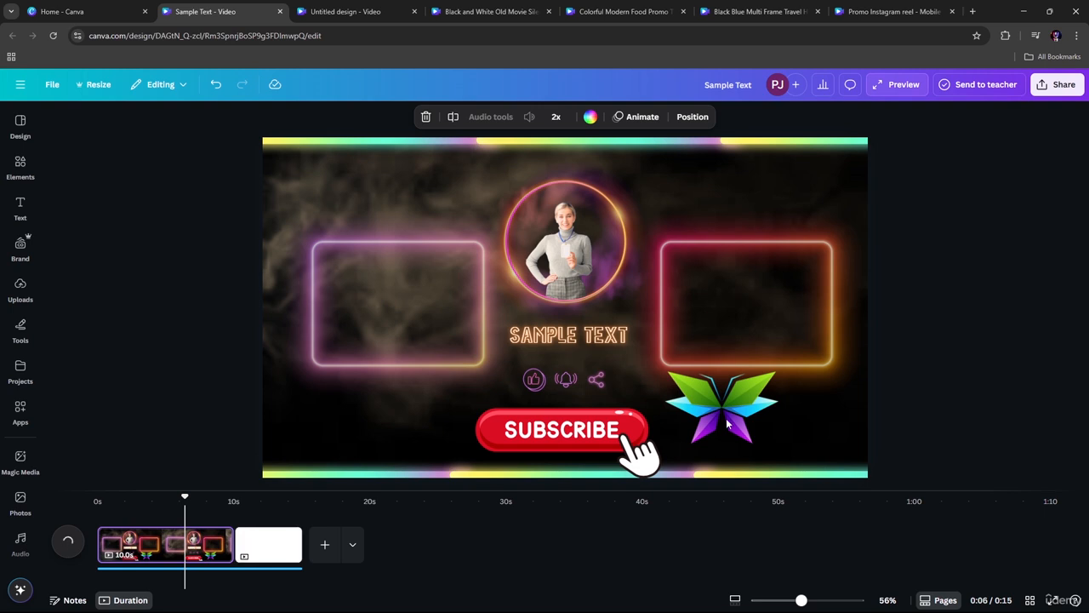
left_click(727, 423)
key("ctrl+x")
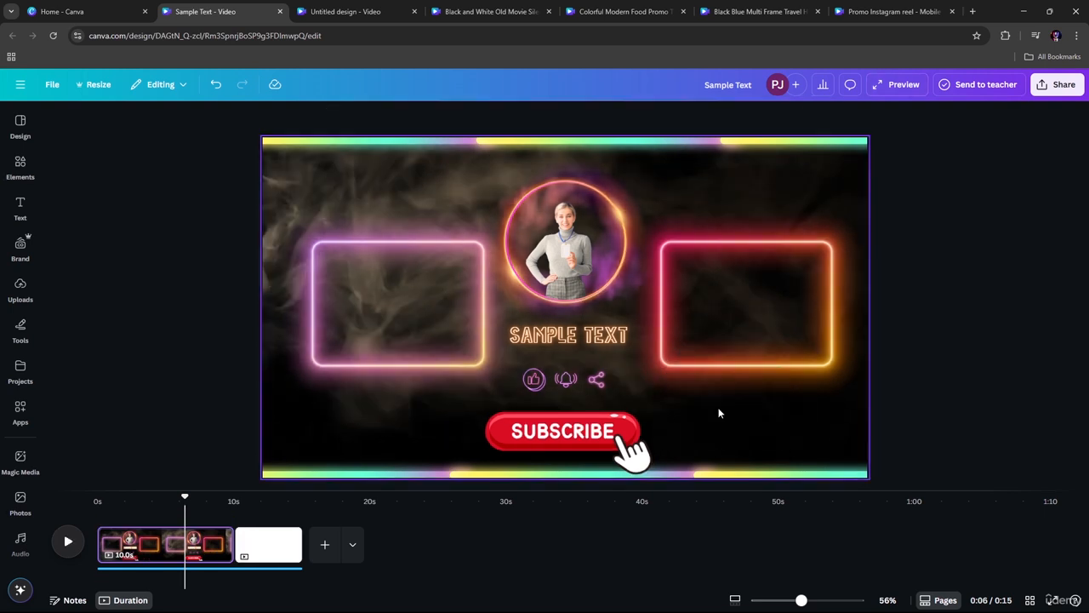
Paste the butterfly logo onto the blank page, enlarge it and center it on the page.
left_click(275, 545)
left_click(621, 400)
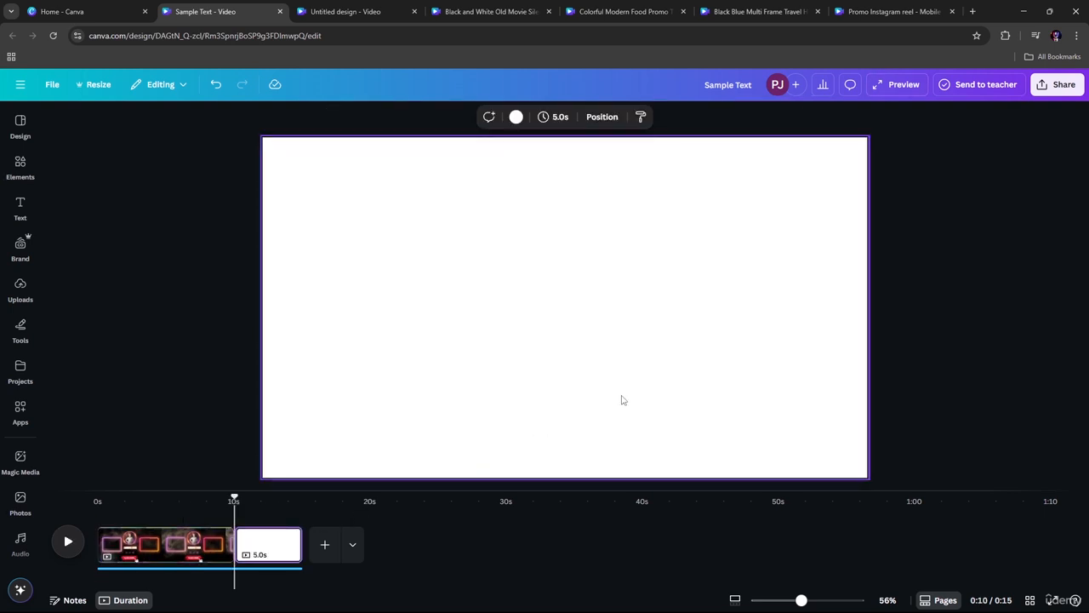
key("ctrl+v")
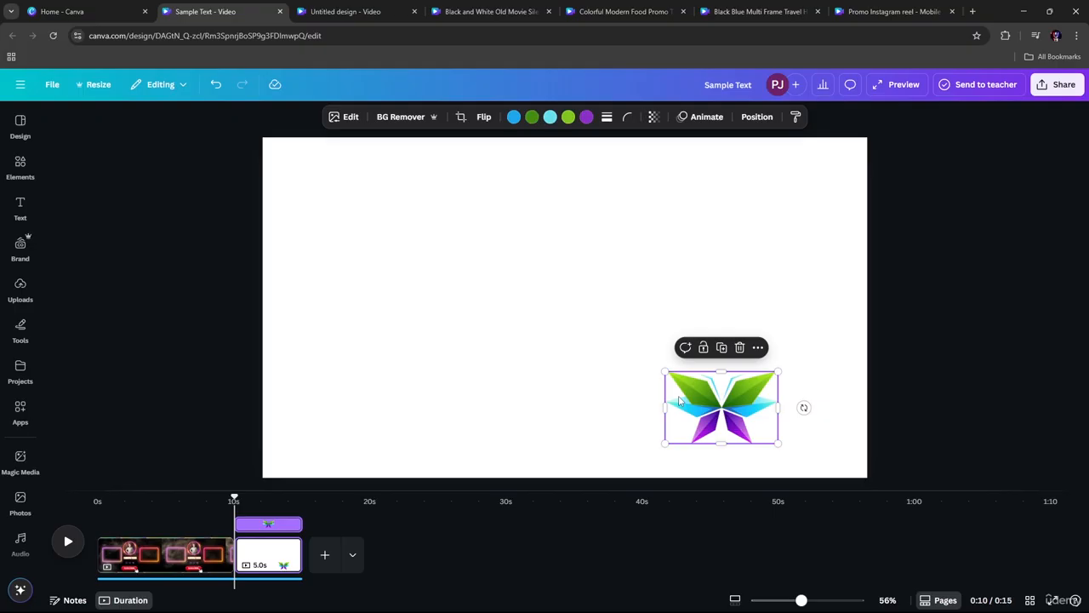
left_click_drag(665, 372, 458, 240)
left_click_drag(608, 341, 557, 308)
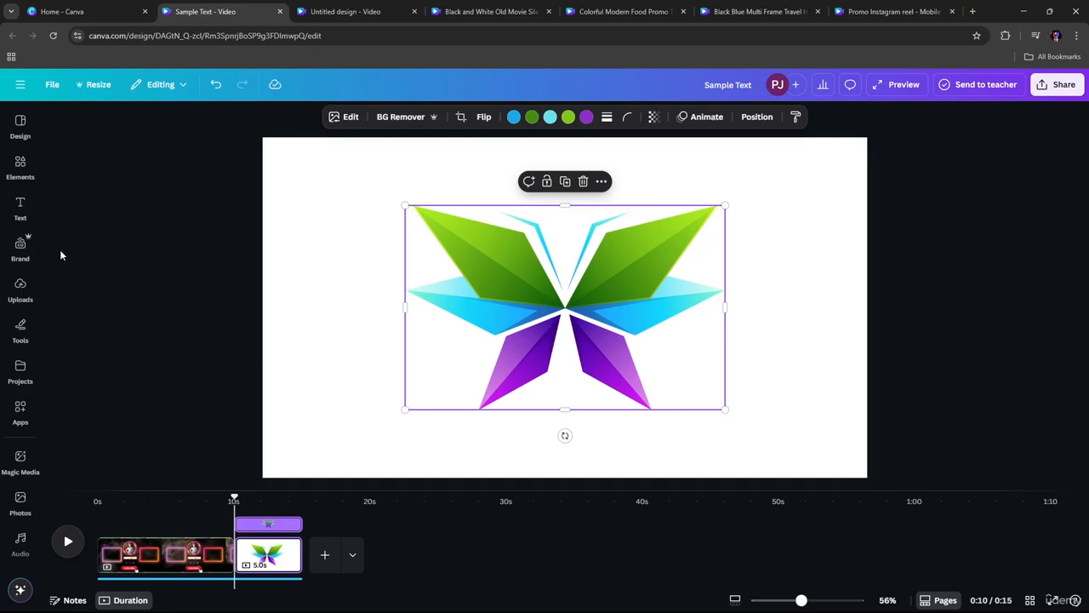
Search the elements library for "sound logo".
left_click(20, 287)
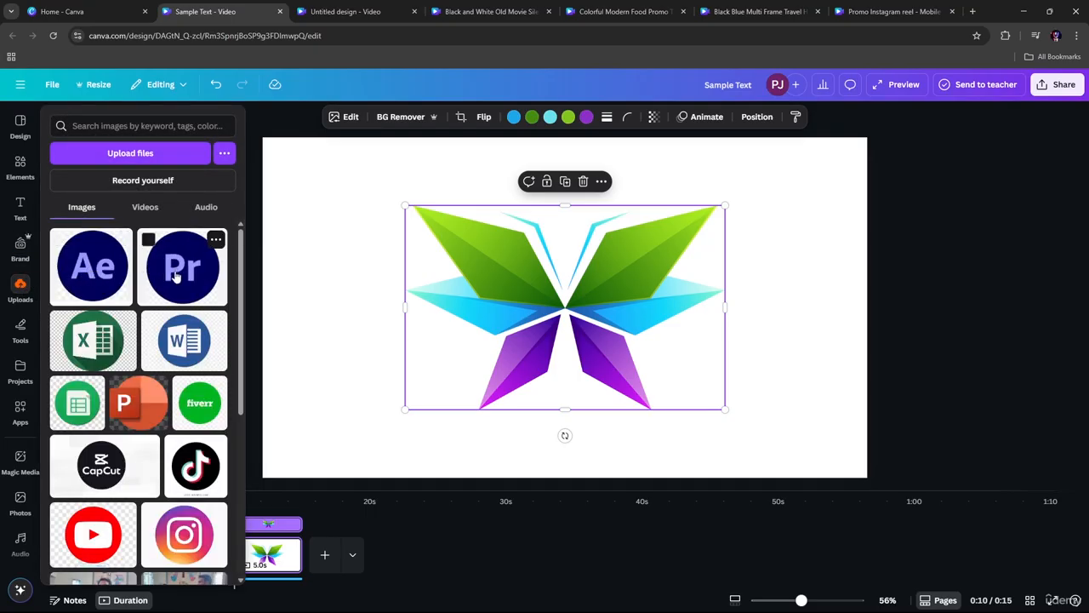
left_click(21, 209)
left_click(21, 168)
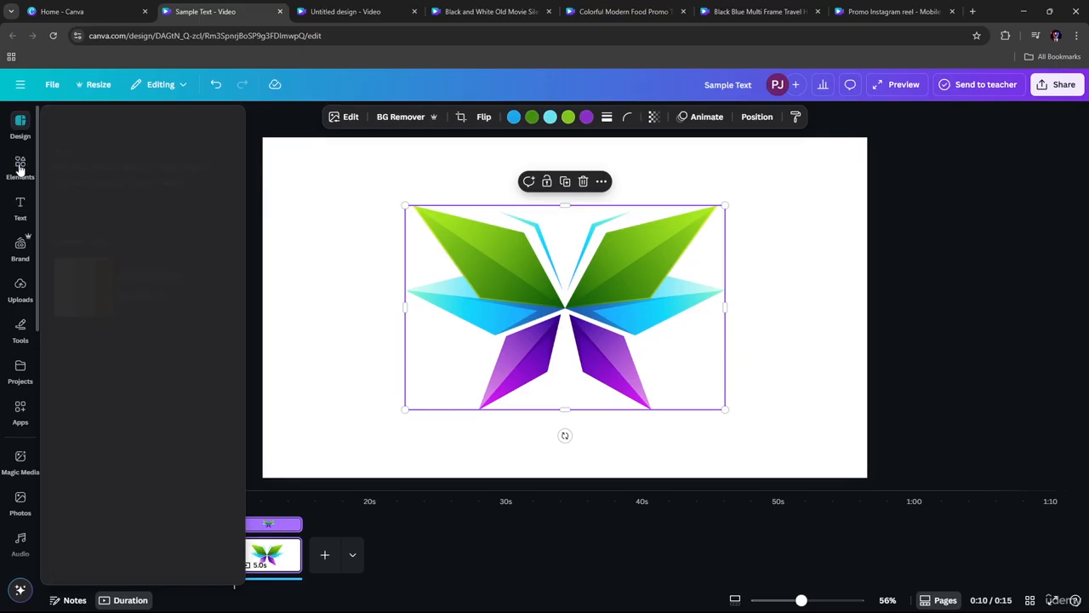
left_click(95, 121)
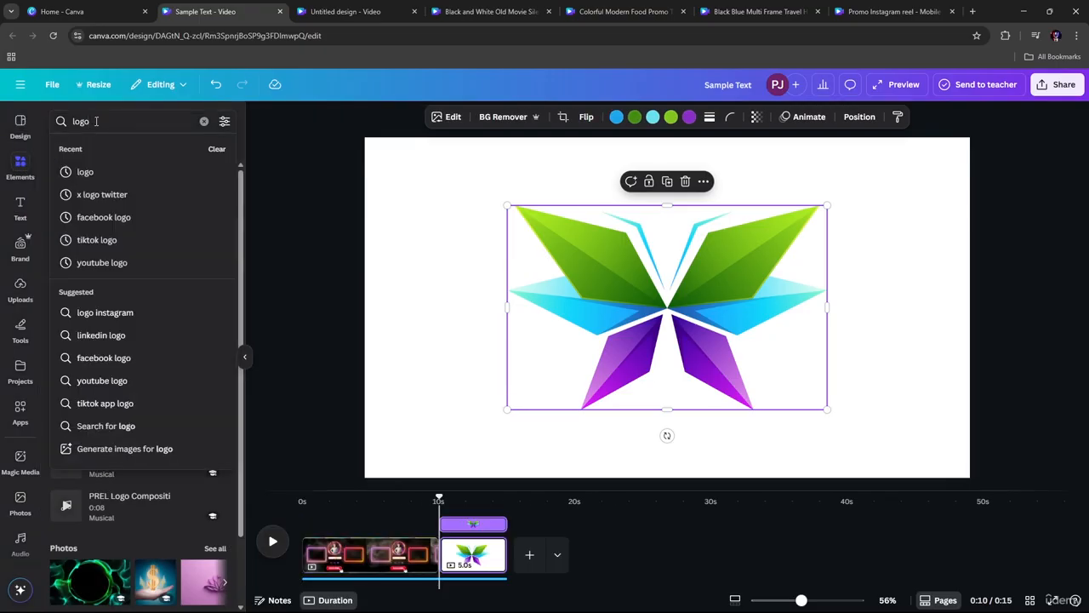
key("BackSpace")
key("BackSpace")
key("BackSpace")
key("BackSpace")
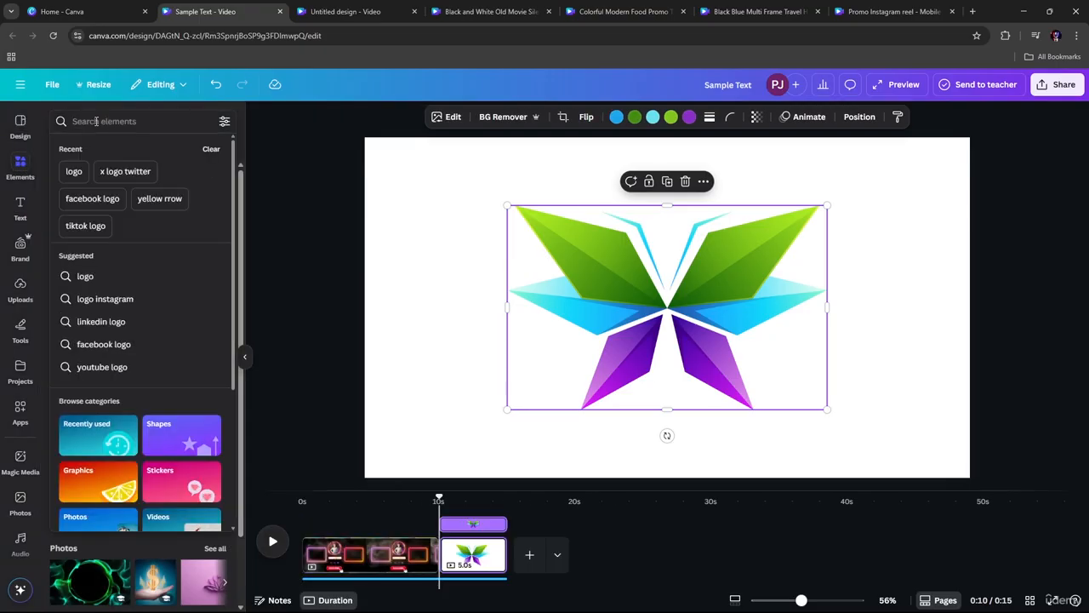
type("sound logo")
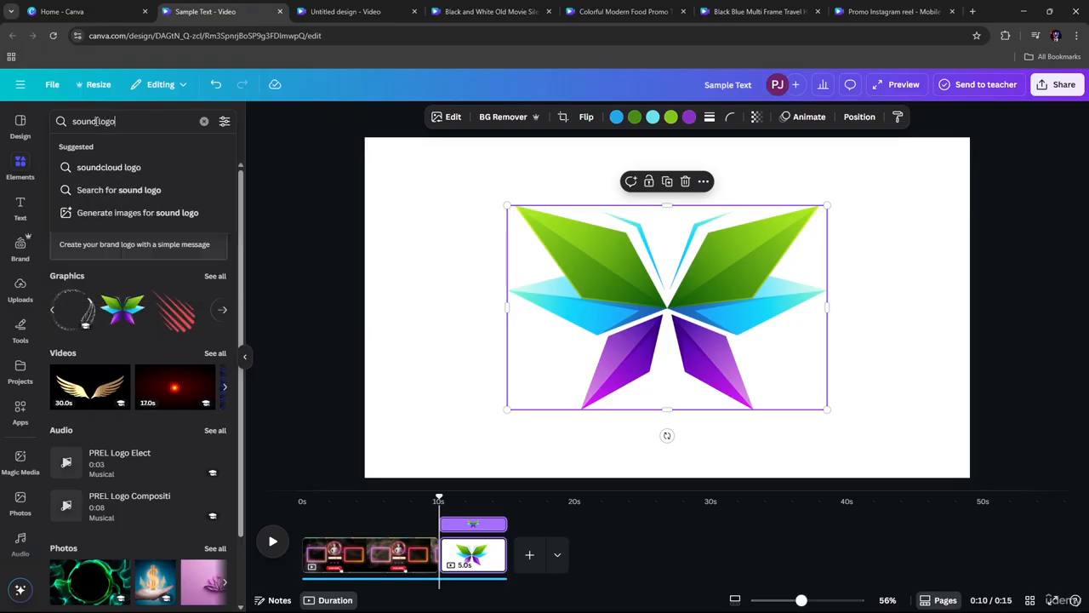
key("Return")
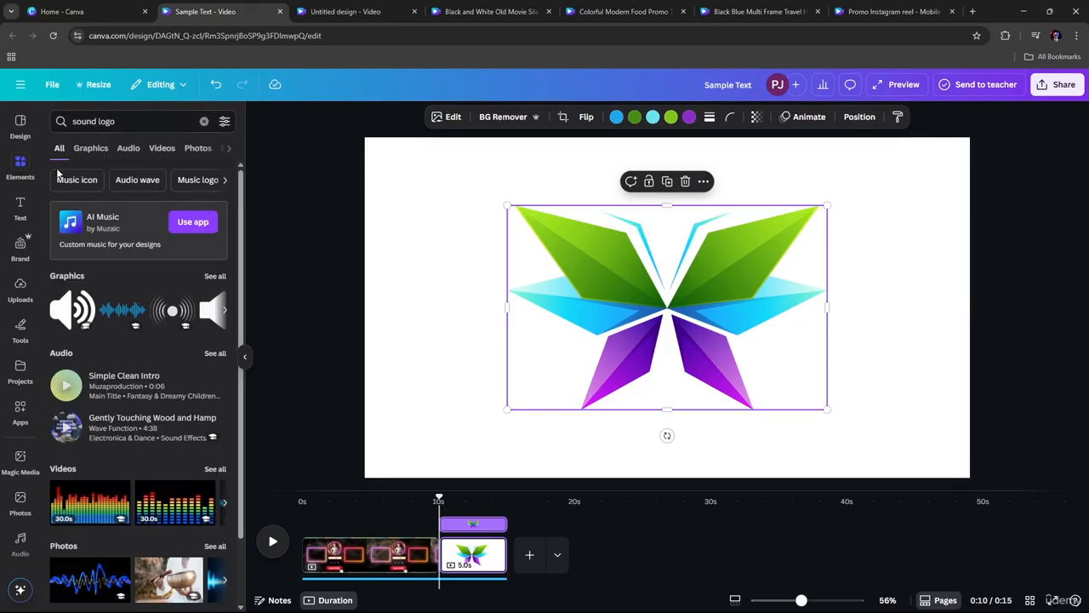
Narrow the results to audio and add the Simple Clean Intro track under the logo page.
left_click(134, 153)
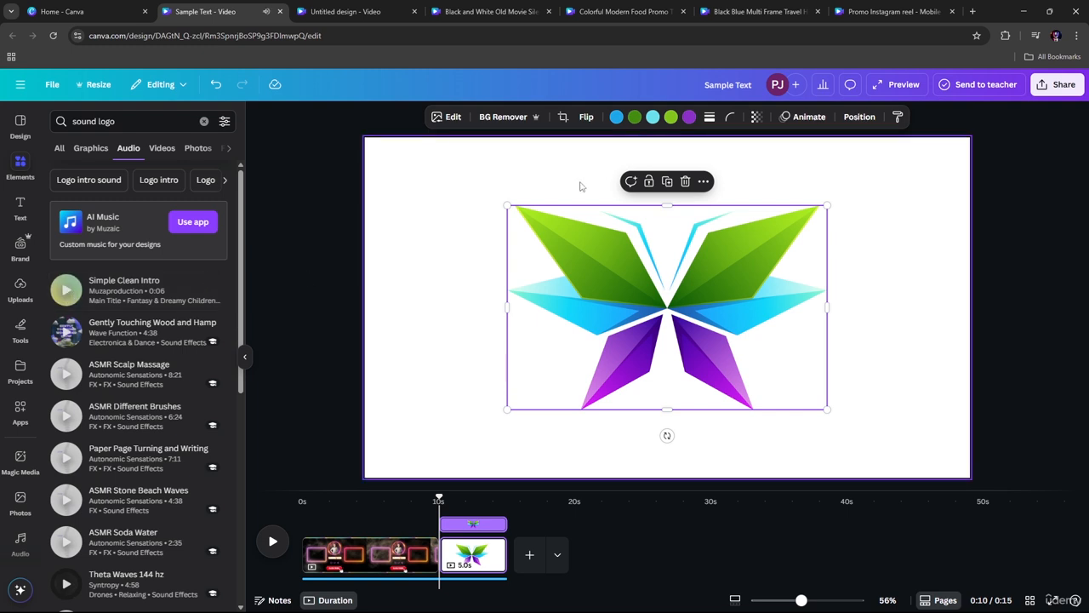
left_click_drag(646, 268, 640, 267)
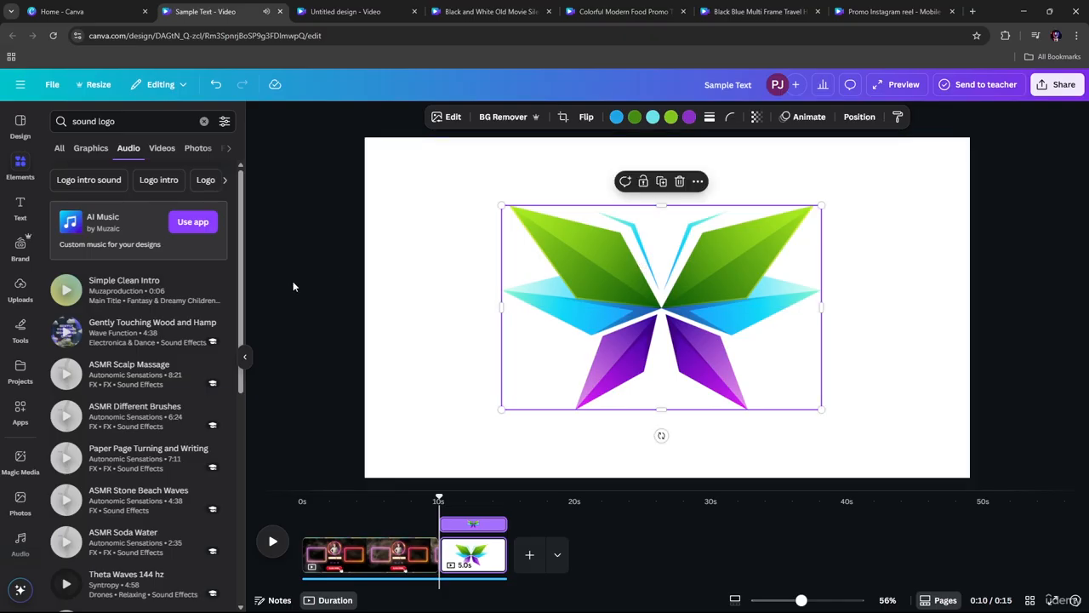
left_click(226, 284)
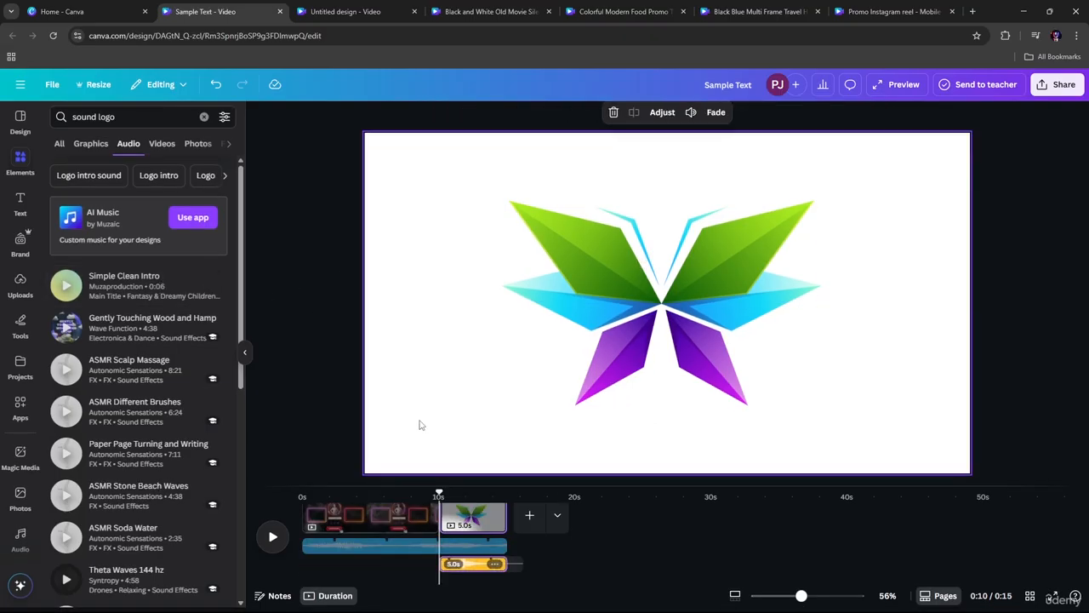
Trim the outro music to 10.0 s so it ends with the first page.
left_click(418, 551)
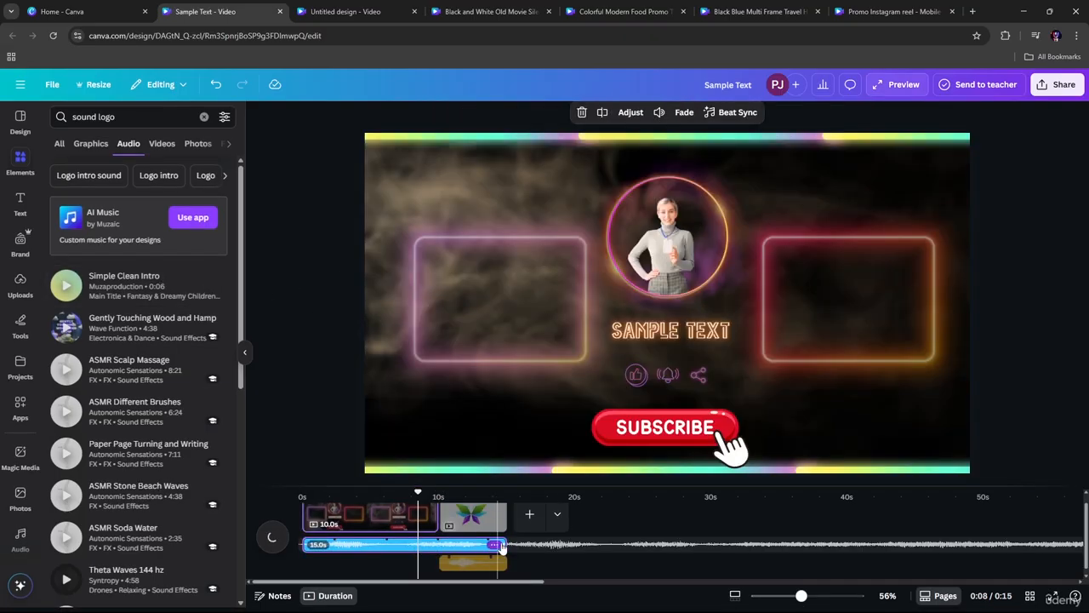
left_click_drag(502, 544, 434, 561)
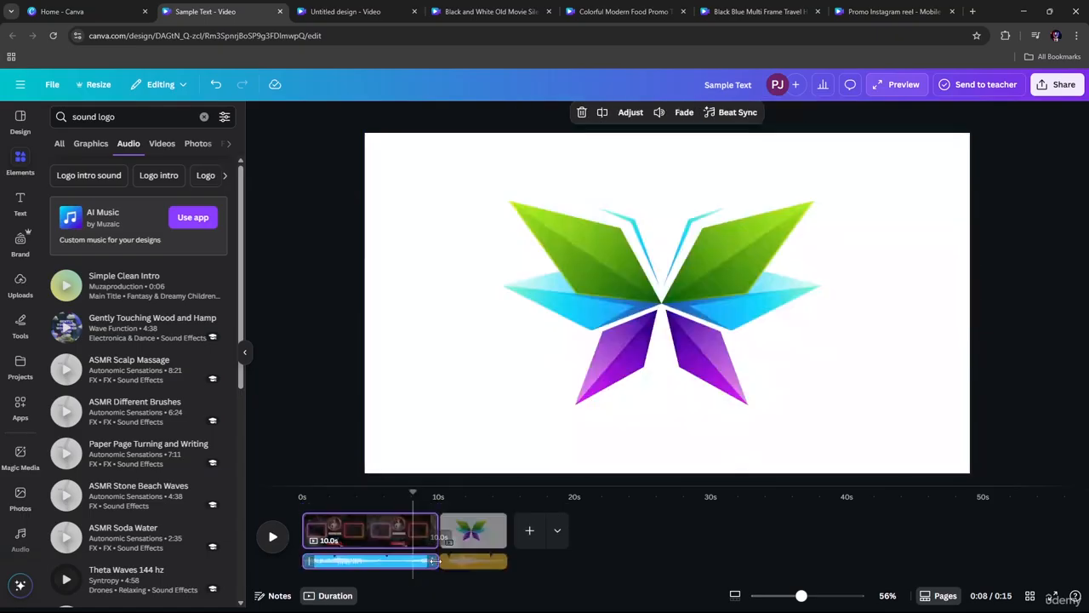
left_click(436, 562)
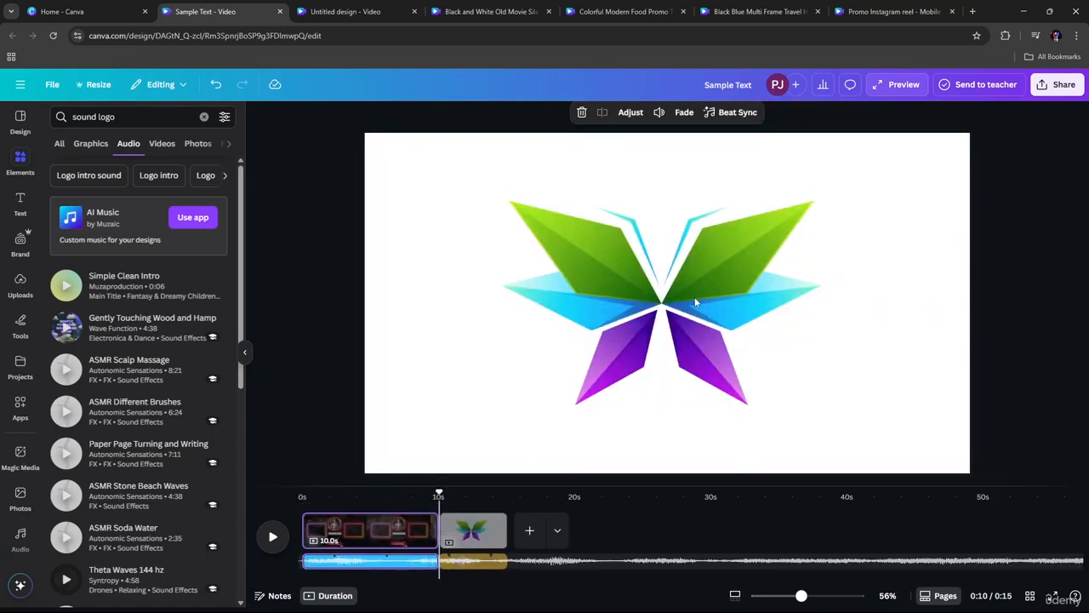
Apply the Digital reveal animation to the butterfly logo and play back the logo page to preview it.
left_click(638, 307)
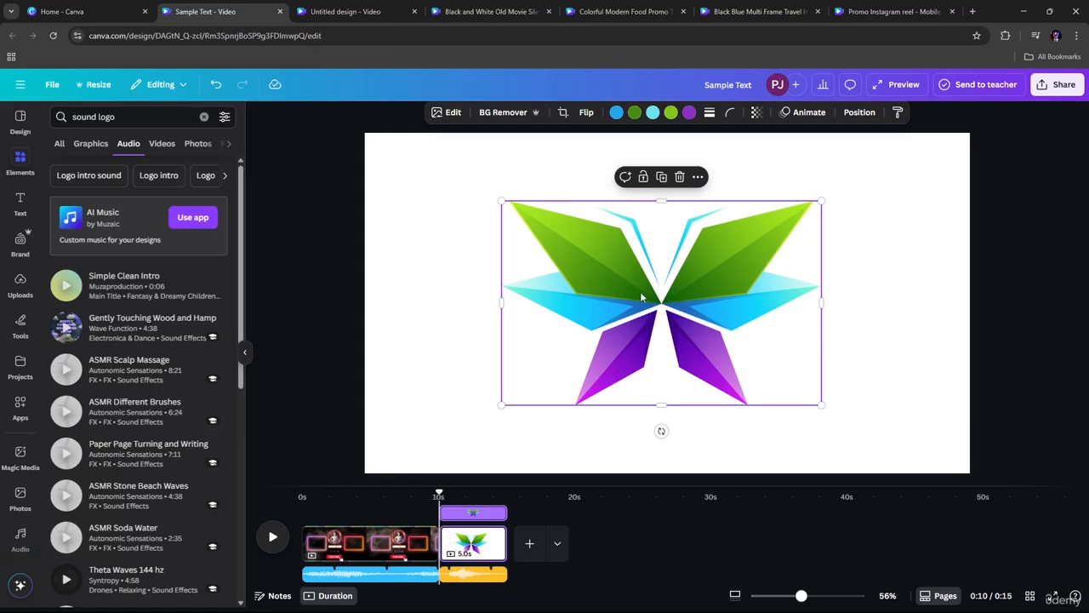
left_click(204, 117)
left_click(800, 113)
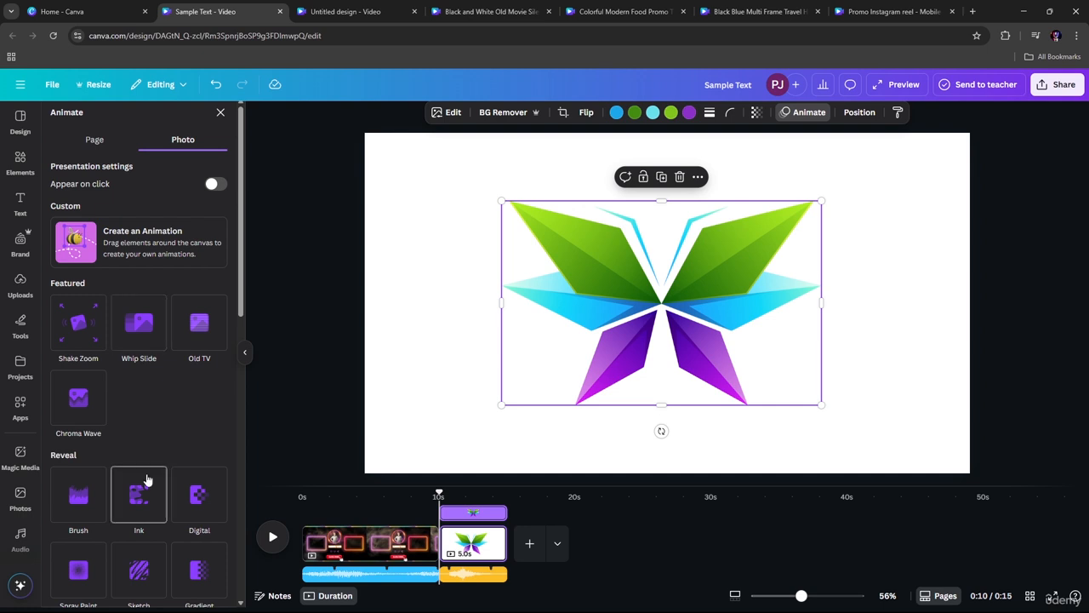
scroll(147, 481, "down", 5)
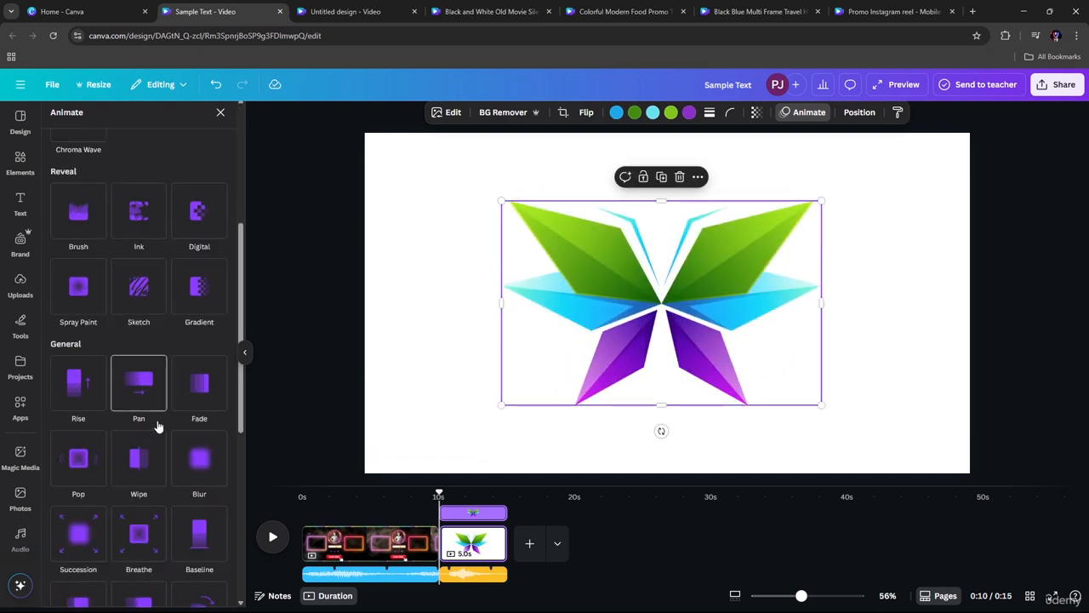
scroll(158, 425, "down", 2)
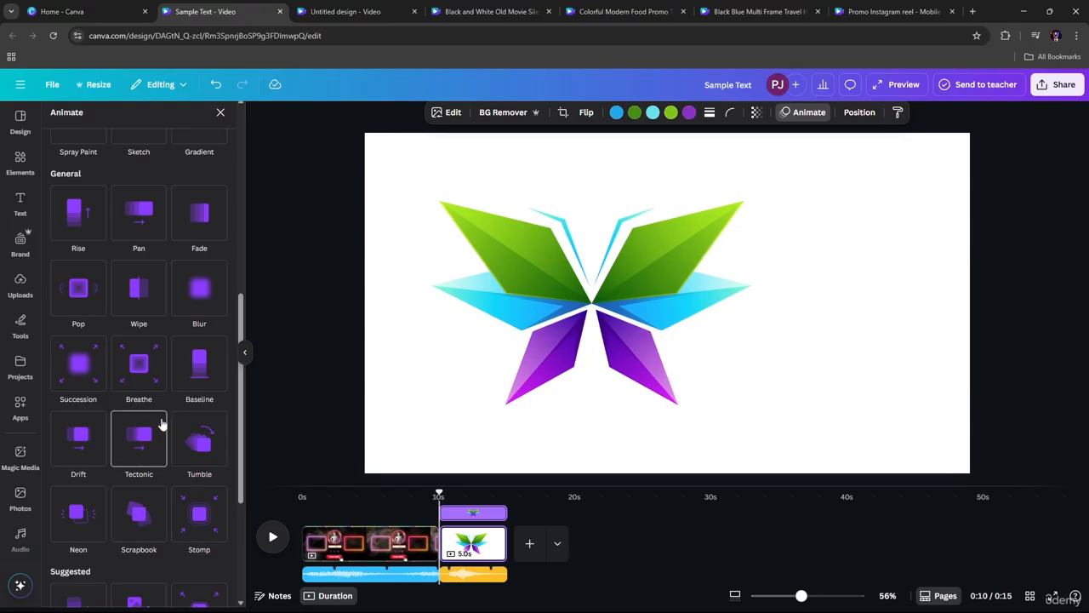
scroll(183, 375, "down", 3)
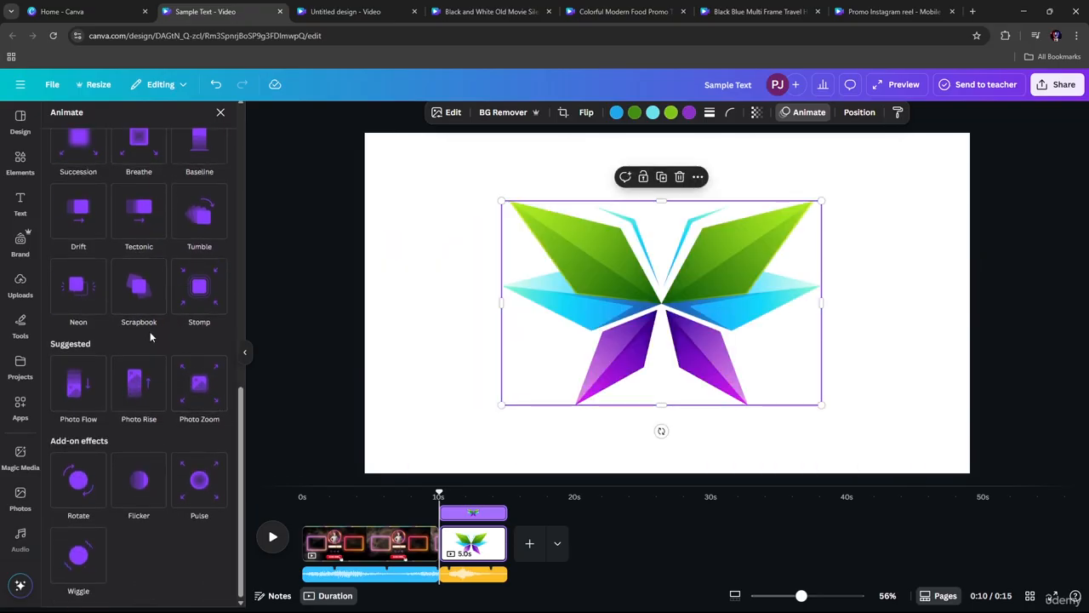
scroll(157, 425, "up", 4)
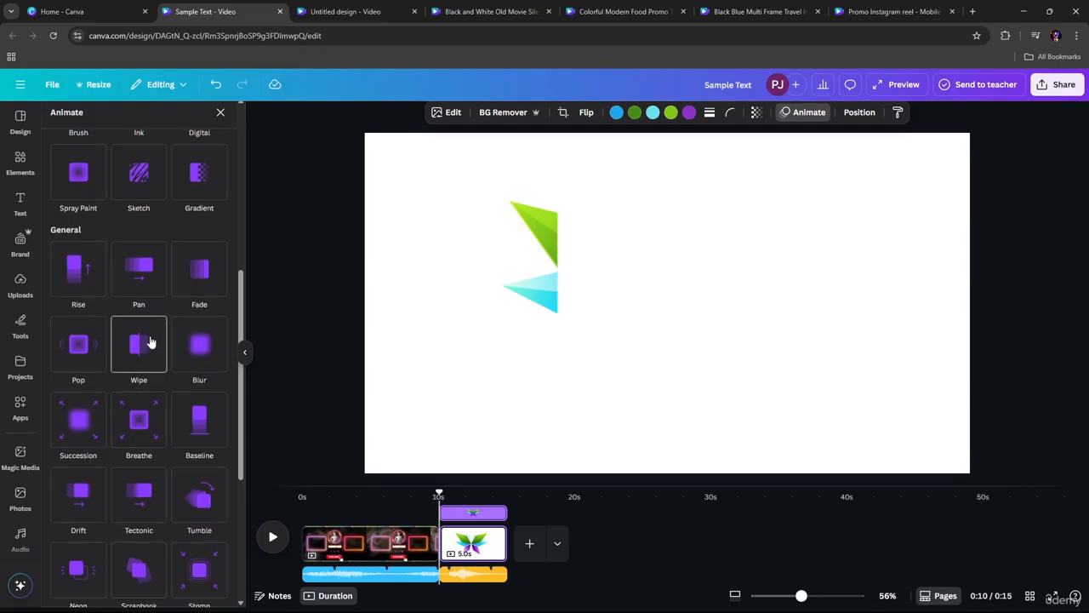
scroll(152, 341, "up", 2)
scroll(146, 292, "up", 2)
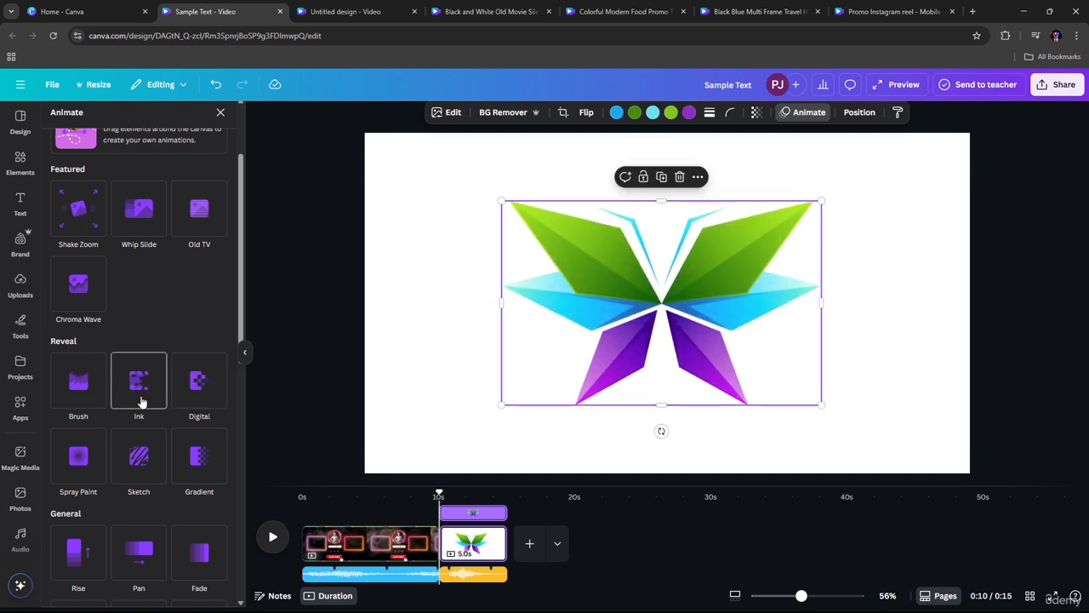
scroll(142, 401, "down", 2)
scroll(142, 401, "down", 2)
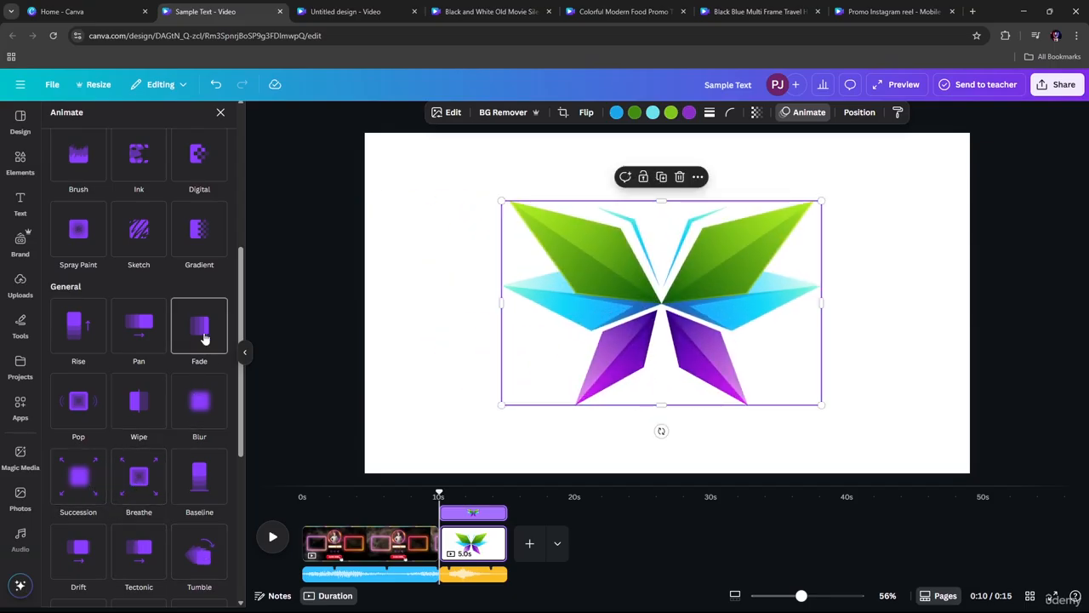
scroll(203, 332, "up", 3)
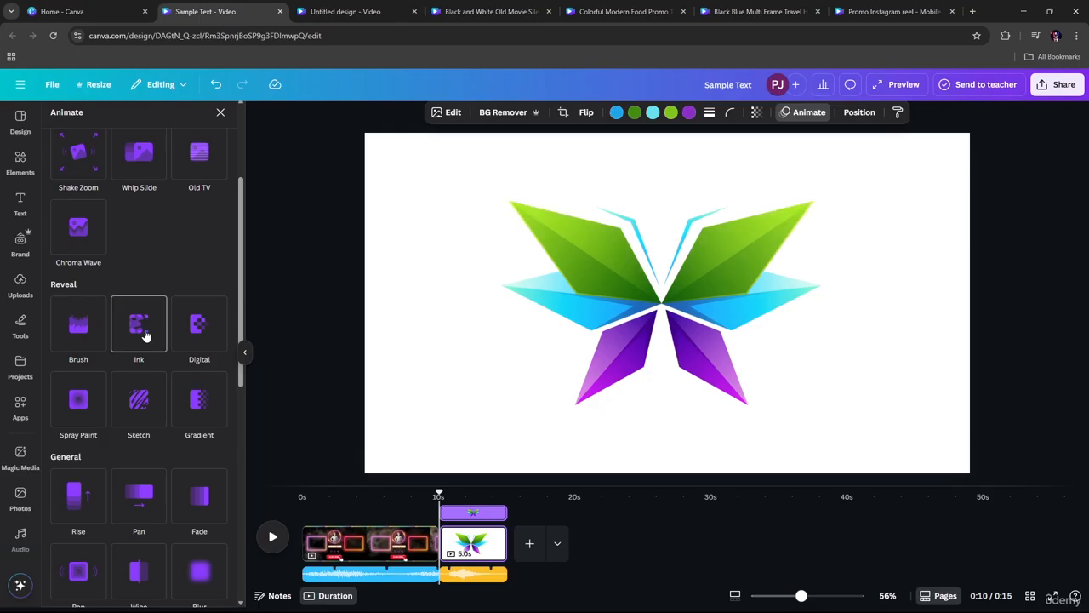
left_click(192, 332)
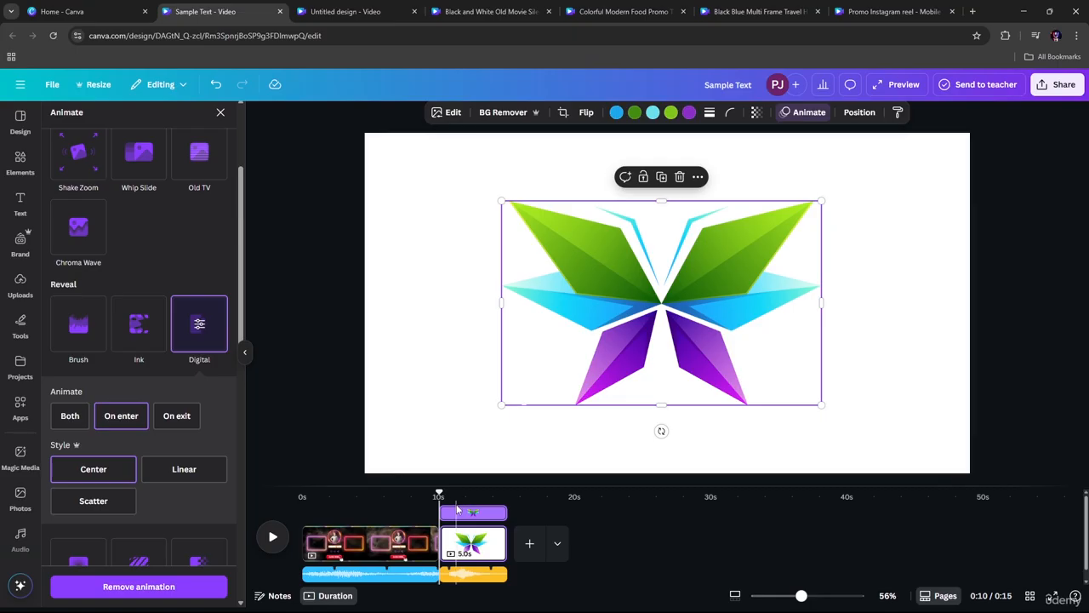
left_click(271, 540)
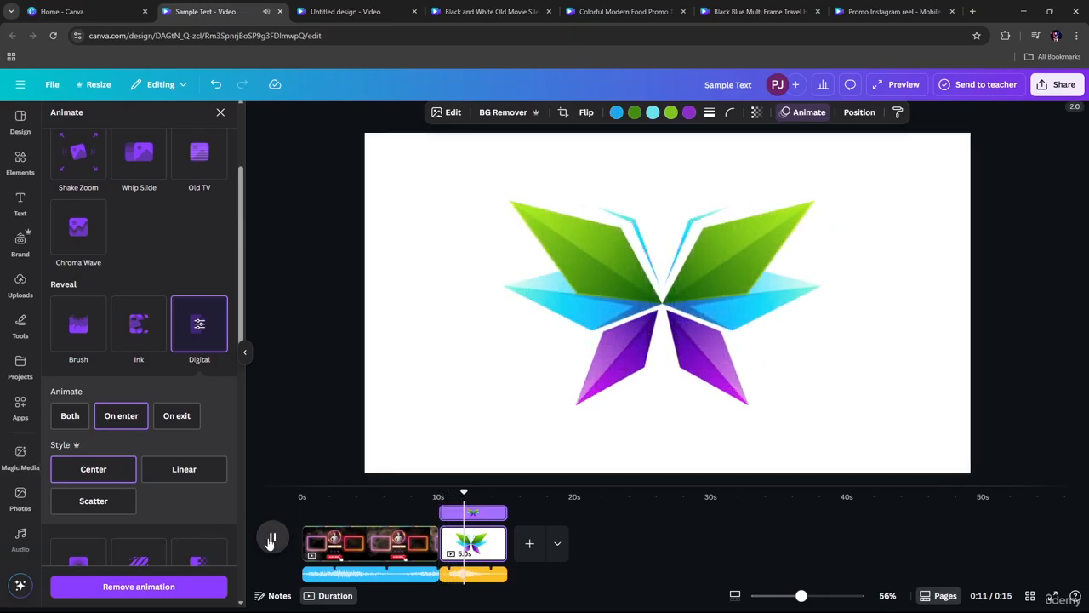
left_click(671, 308)
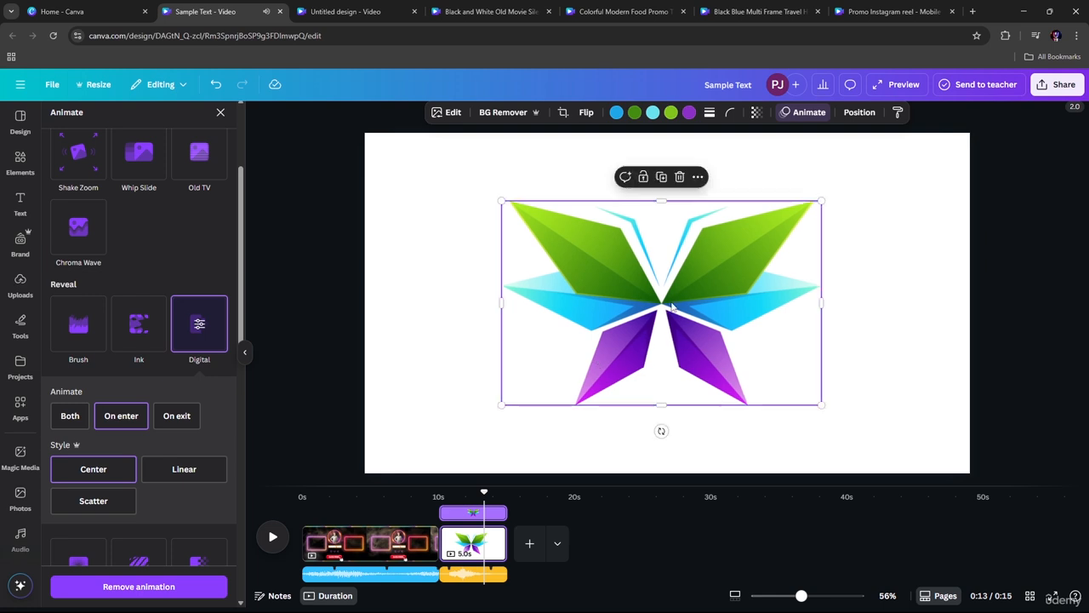
Try the Linear style for the logo's Digital animation, then set it to Scatter and make it play on exit.
scroll(218, 387, "down", 4)
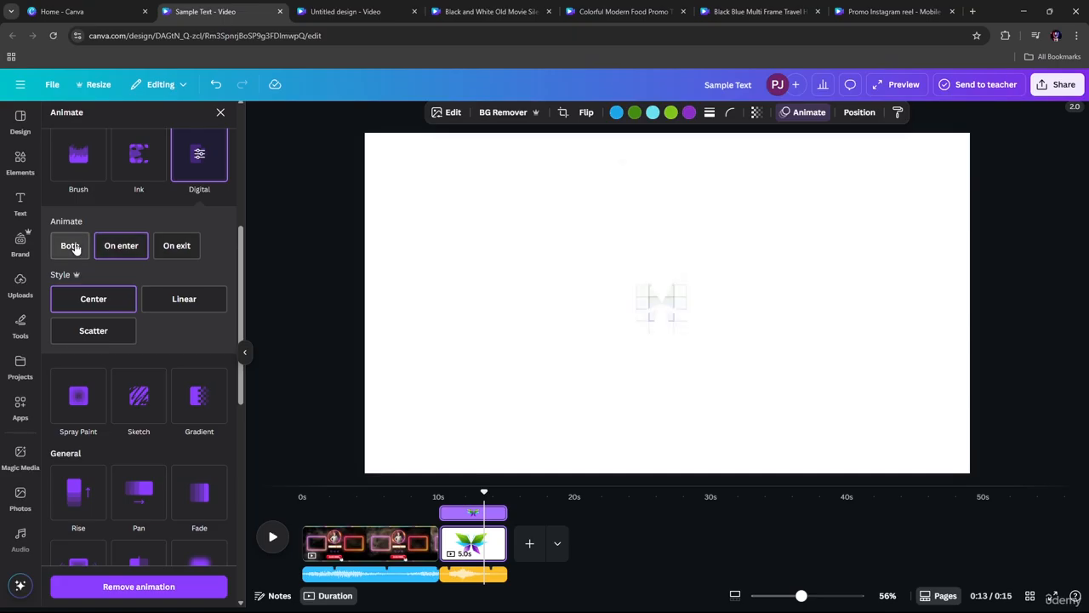
left_click(177, 303)
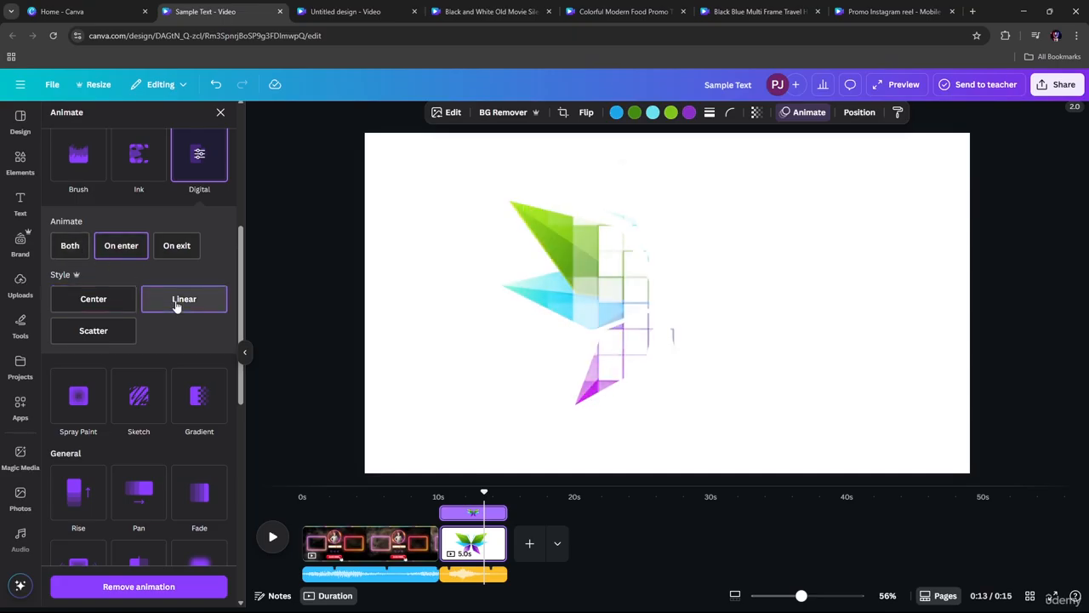
left_click(99, 333)
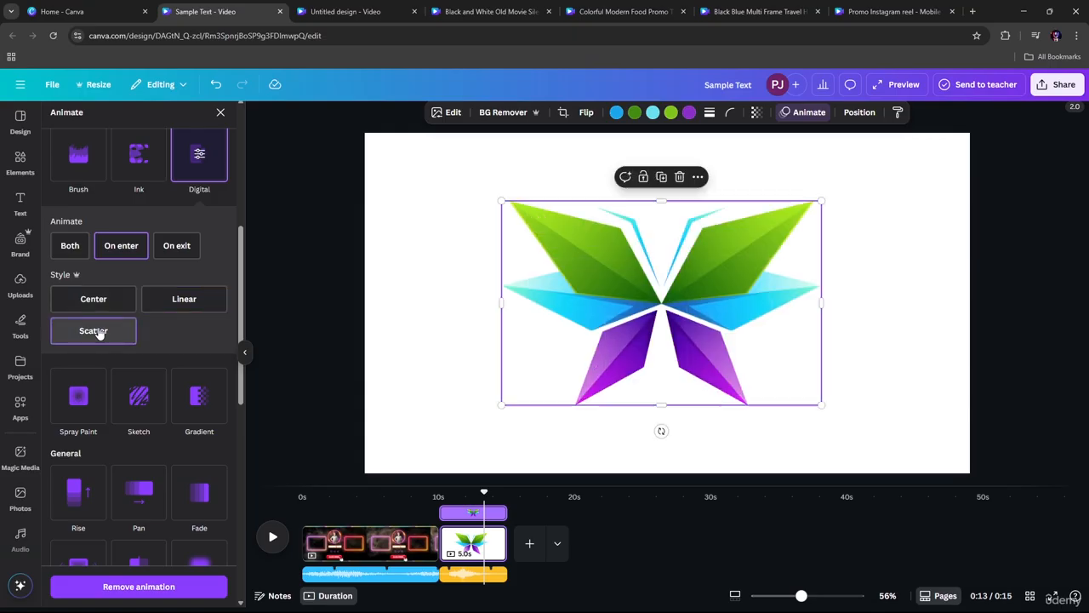
left_click(176, 254)
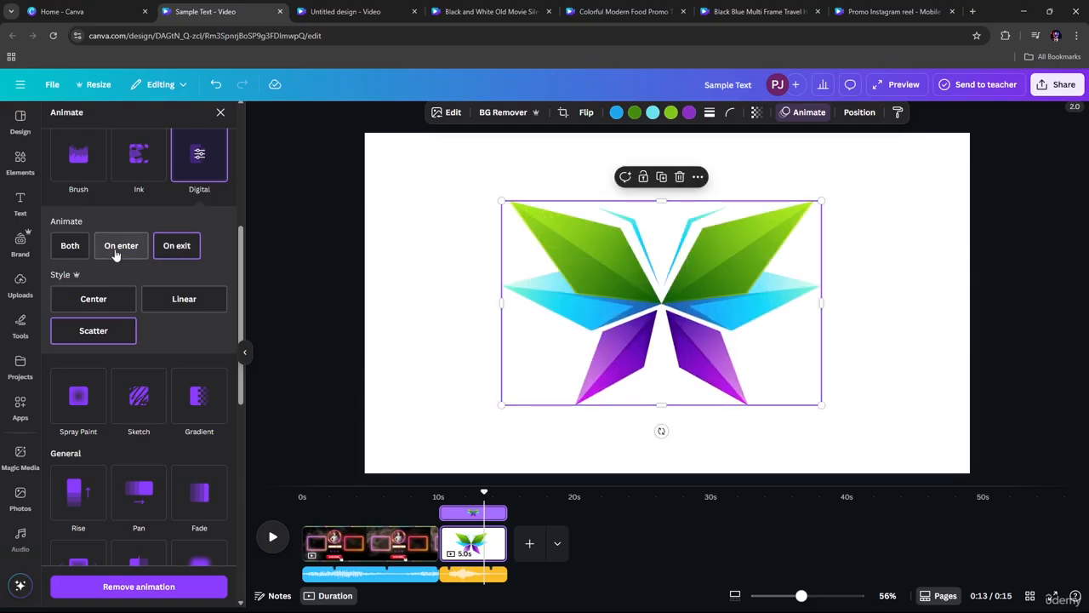
scroll(185, 357, "down", 3)
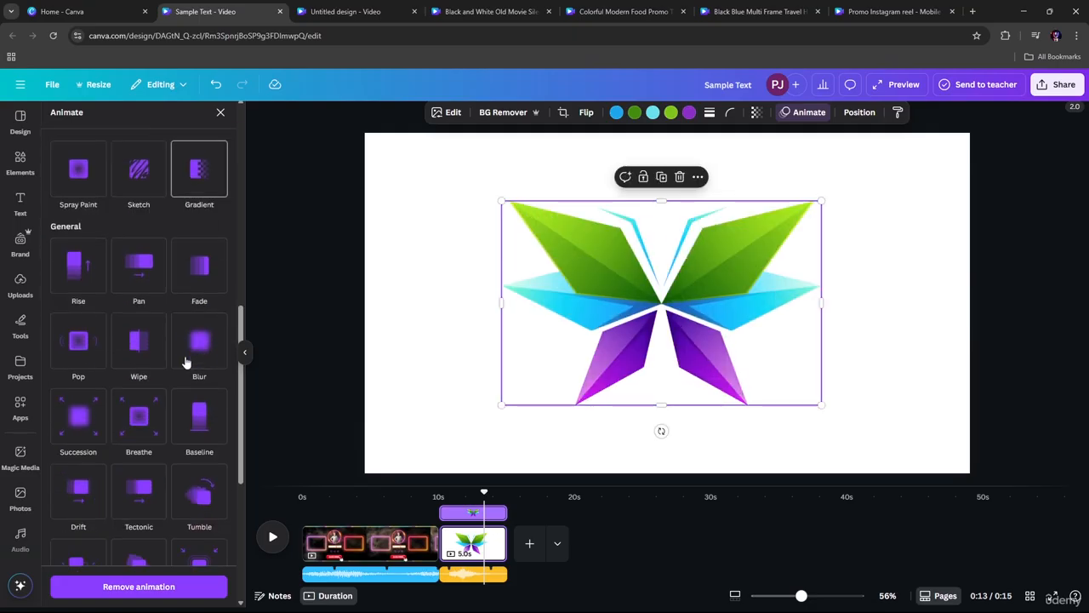
scroll(185, 361, "down", 2)
scroll(185, 357, "up", 10)
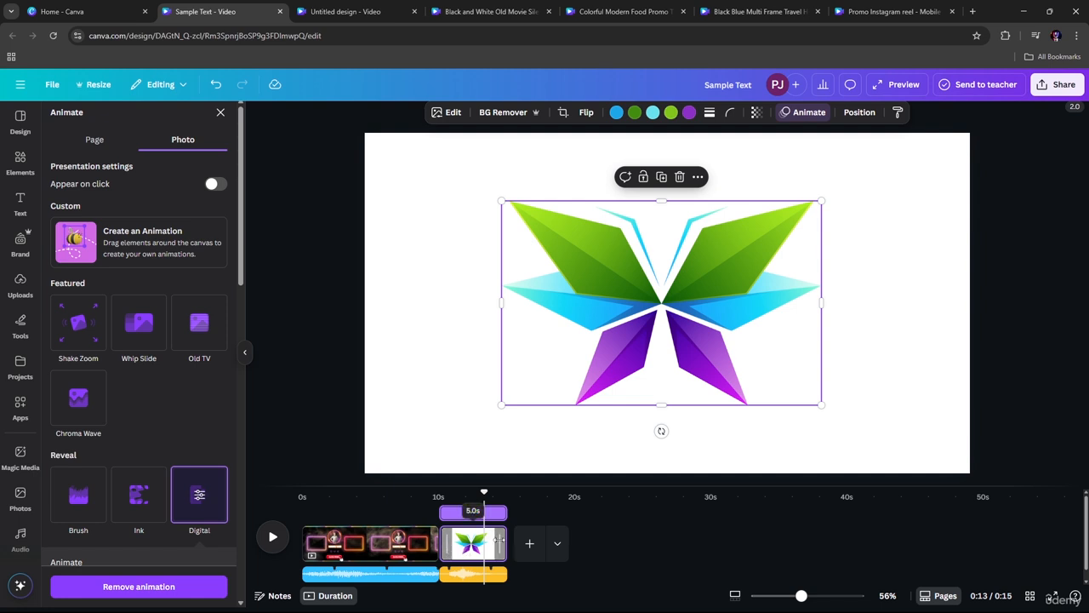
Extend the logo page to 7.0 s and play it back from its start.
left_click_drag(501, 541, 527, 538)
left_click_drag(533, 543, 534, 543)
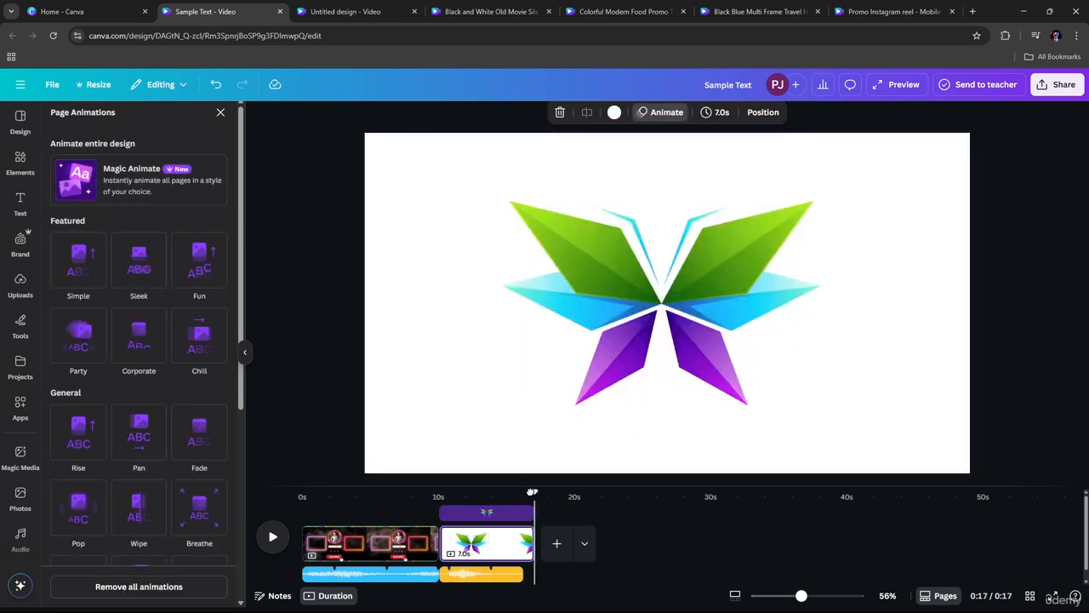
left_click_drag(530, 495, 441, 504)
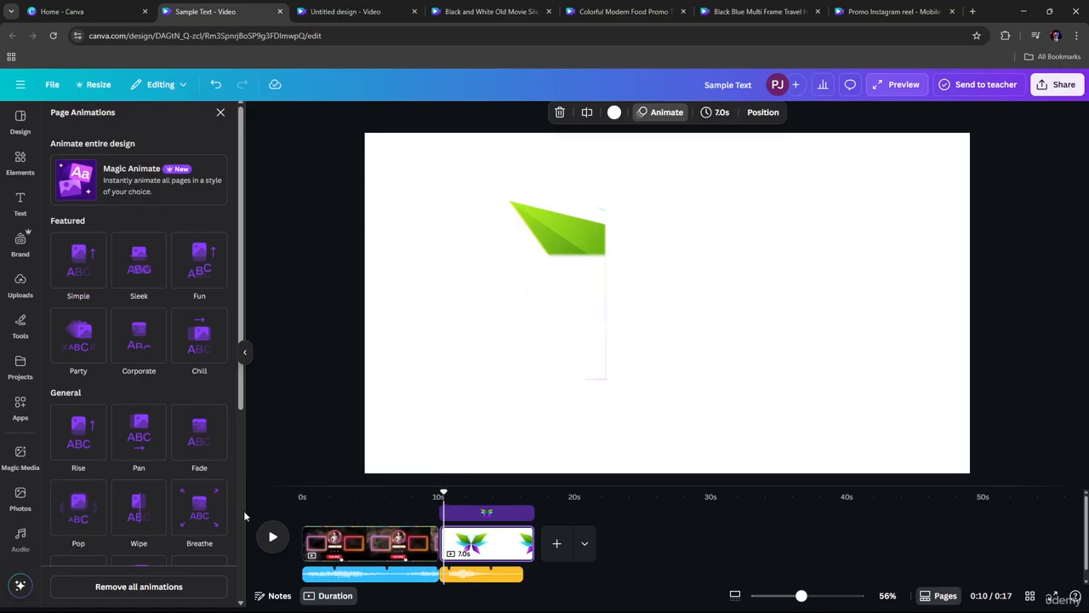
left_click(272, 537)
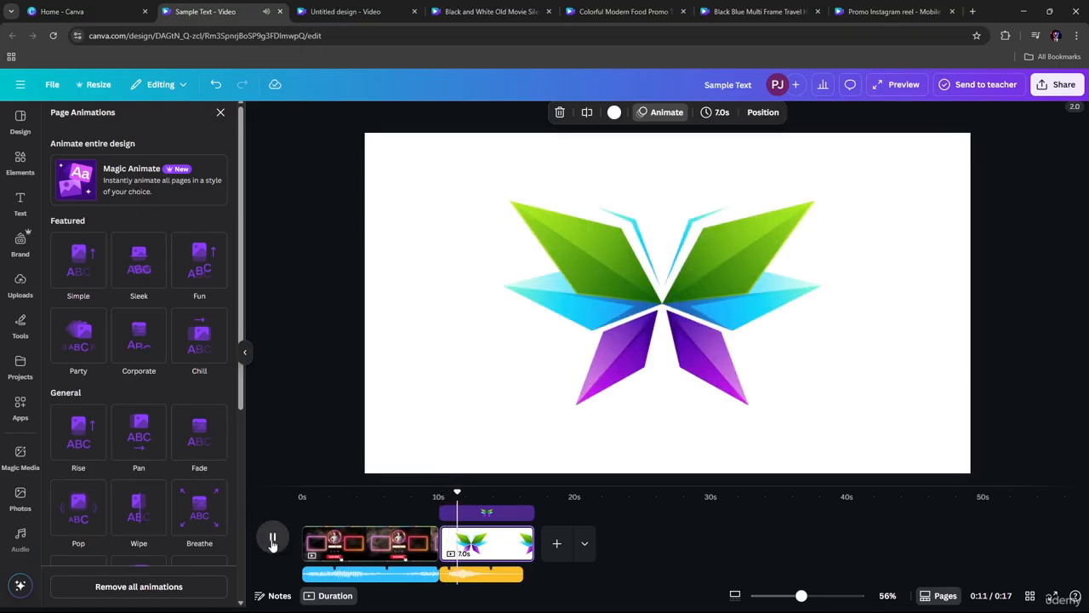
key("space")
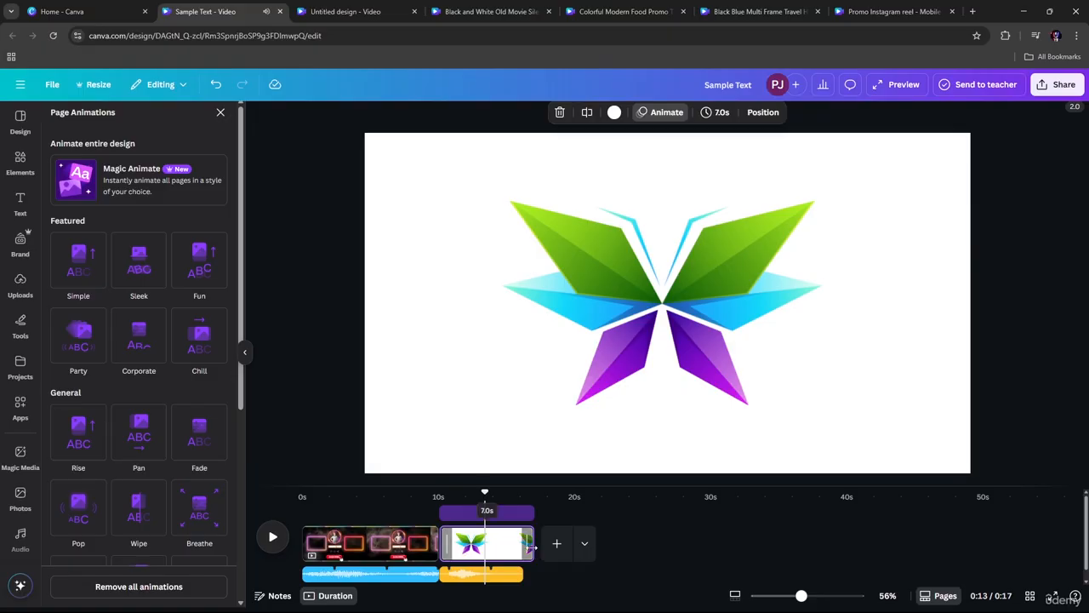
Shorten the butterfly logo page to 3.7 s.
left_click_drag(534, 551, 486, 543)
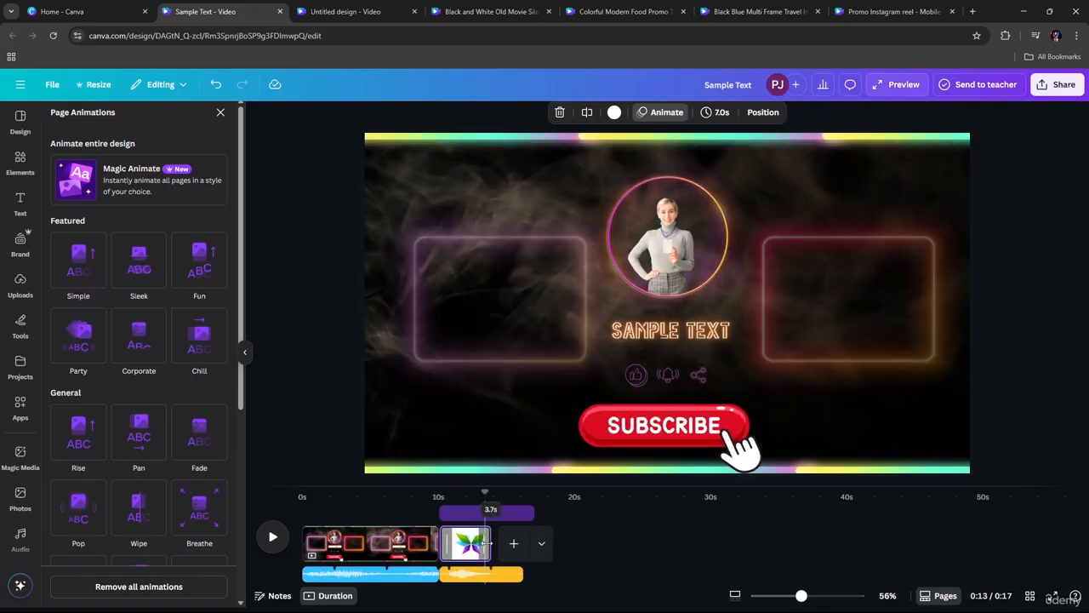
left_click_drag(486, 543, 489, 543)
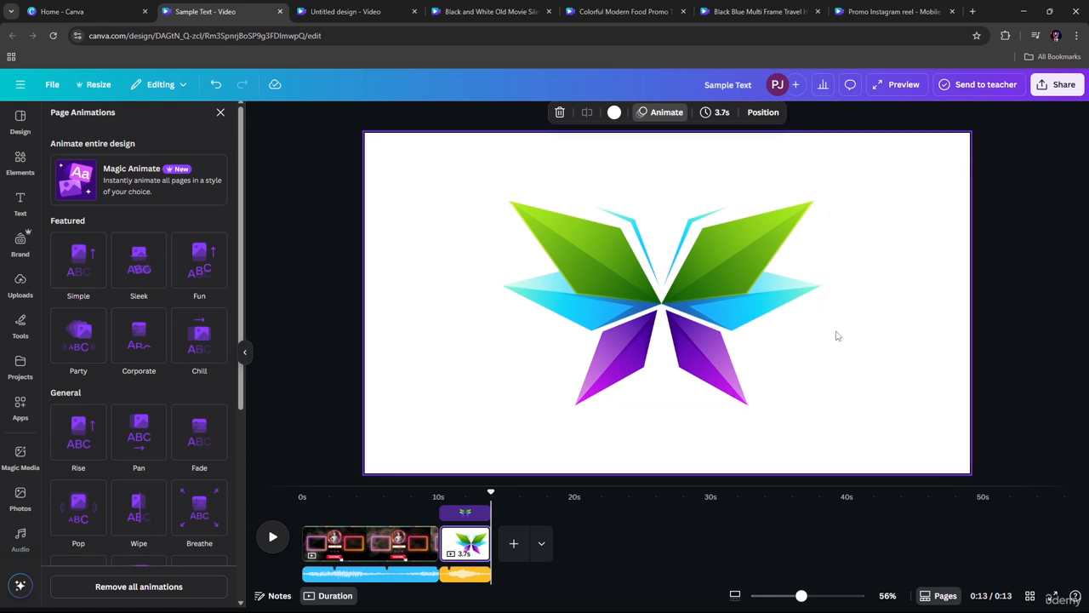
left_click(870, 318)
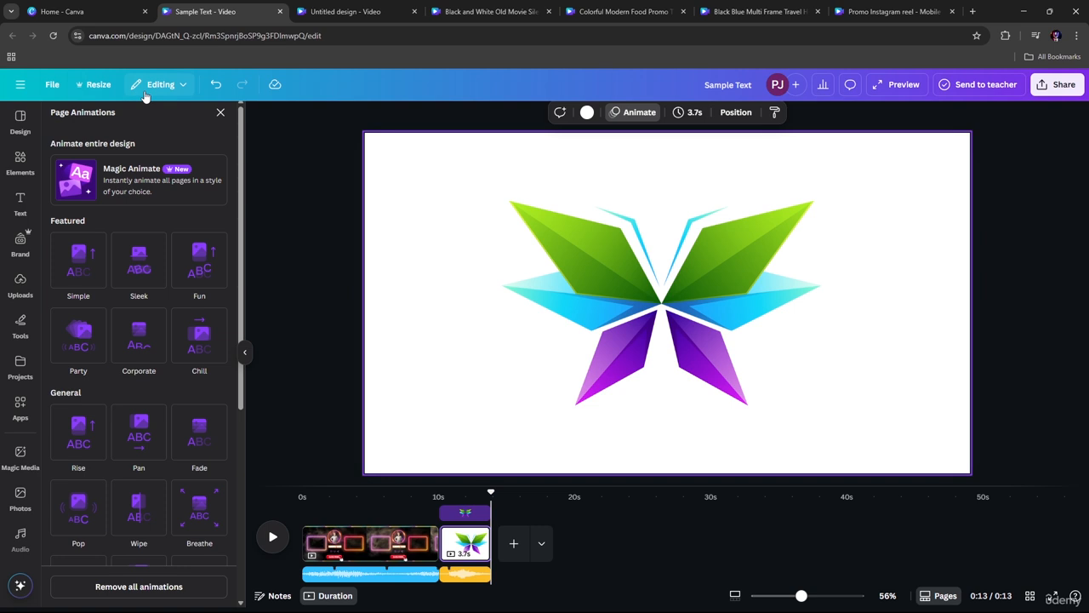
Return to the Canva home page, clear the "youtube outro" search and create a blank Instagram Reel design.
left_click(75, 12)
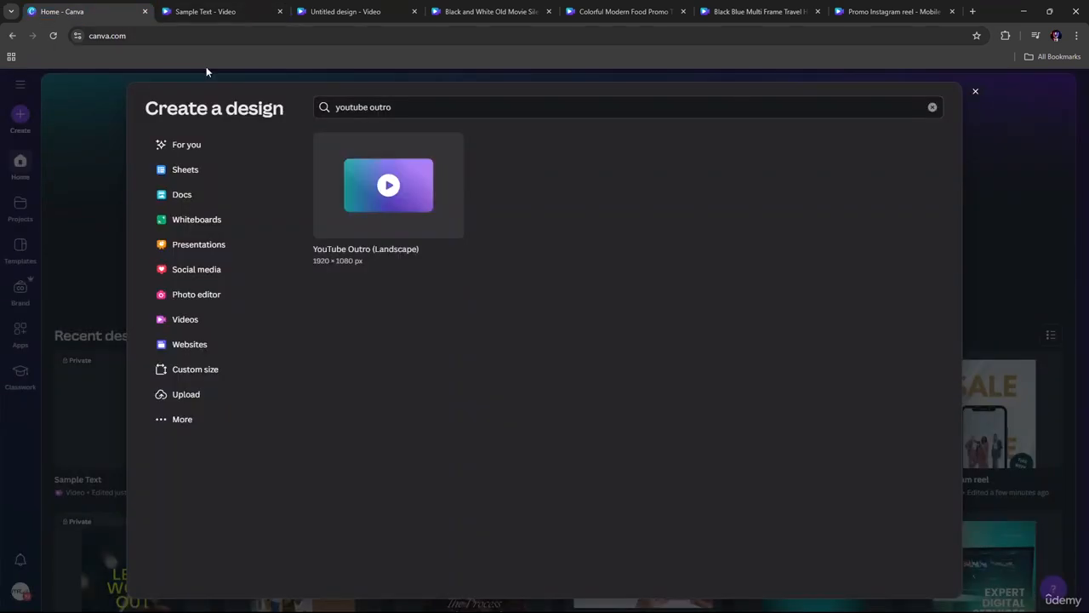
left_click(933, 107)
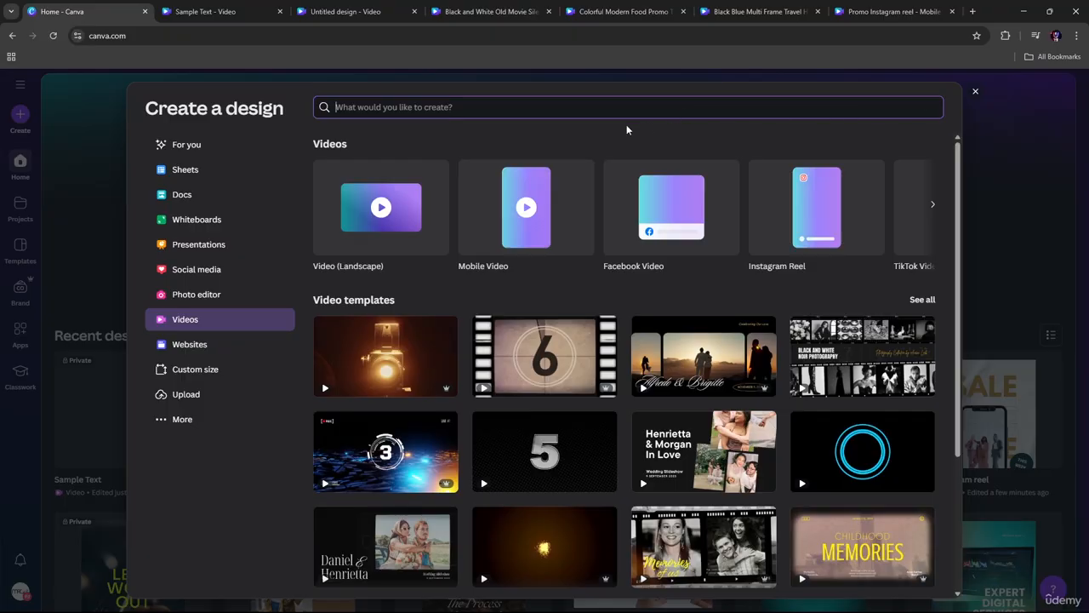
left_click(810, 220)
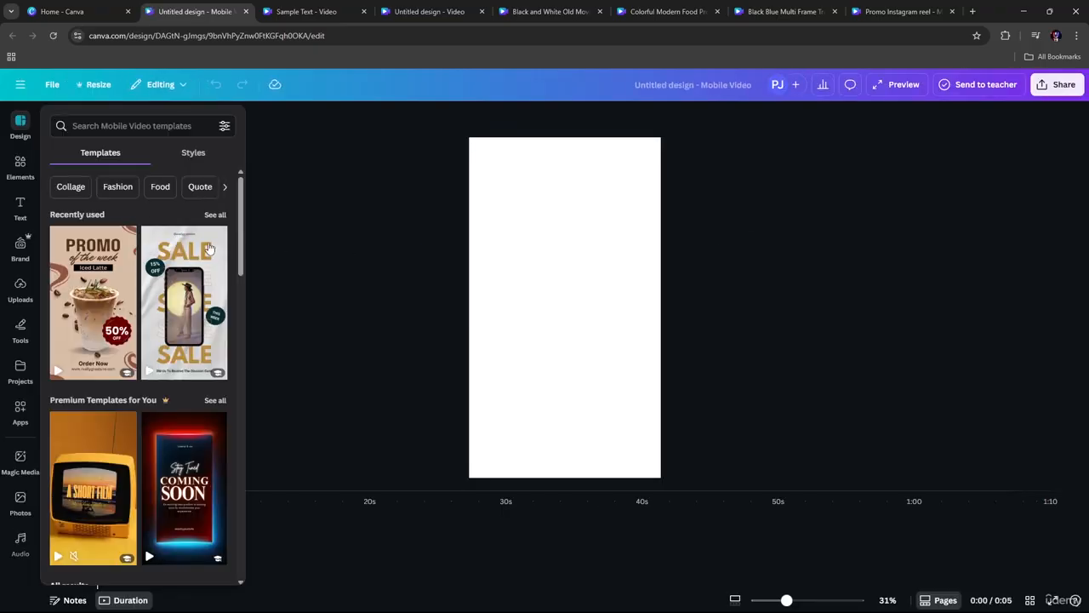
Search the mobile video templates for "coffe" and look through the results.
scroll(167, 261, "down", 3)
scroll(169, 261, "down", 5)
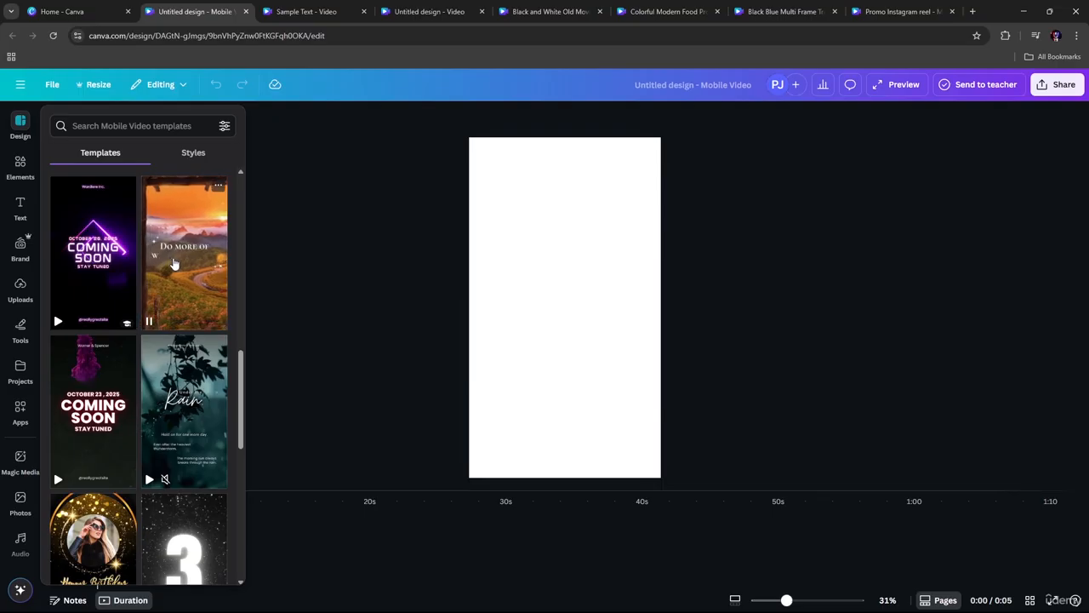
scroll(173, 263, "down", 5)
scroll(174, 266, "down", 3)
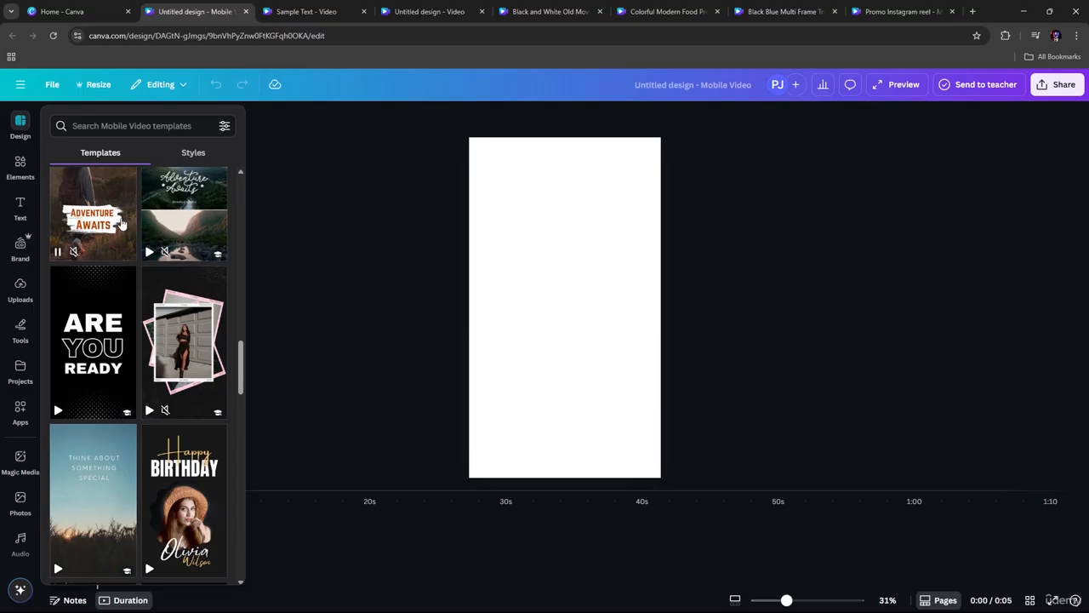
left_click(147, 119)
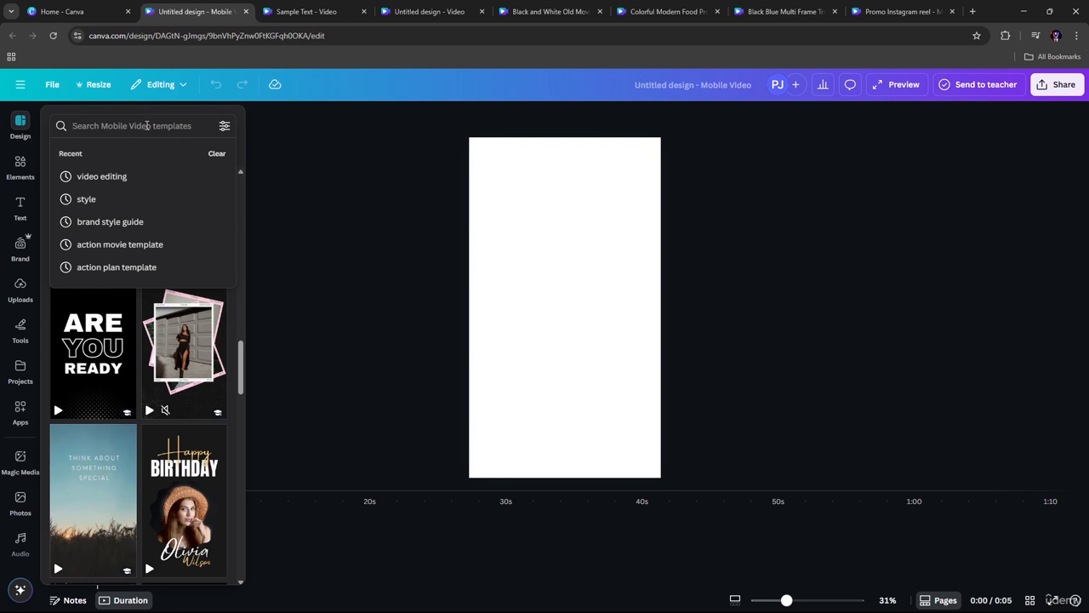
type("coffe")
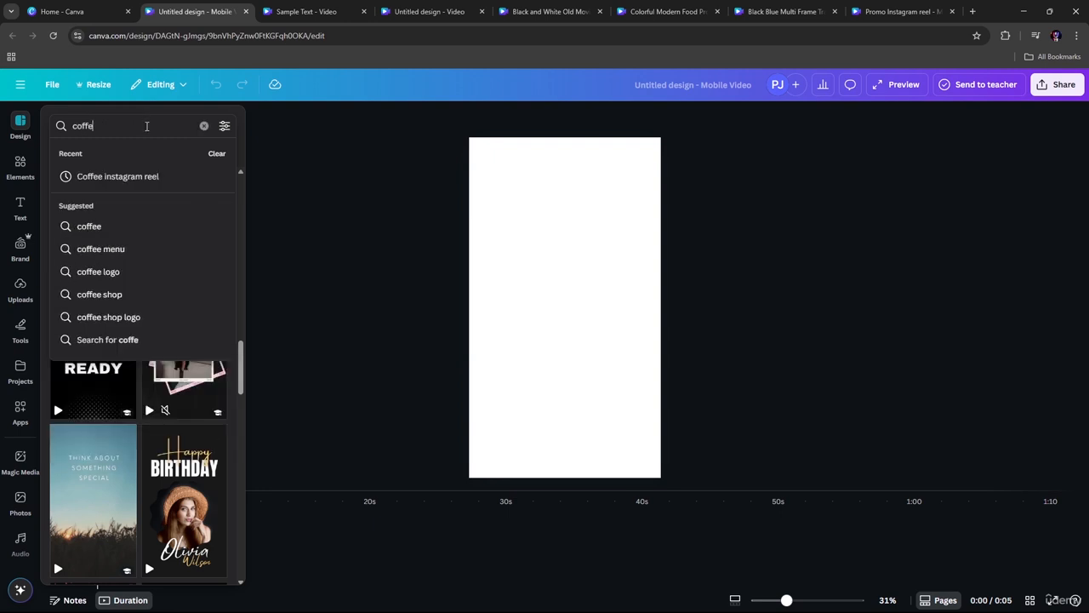
key("Return")
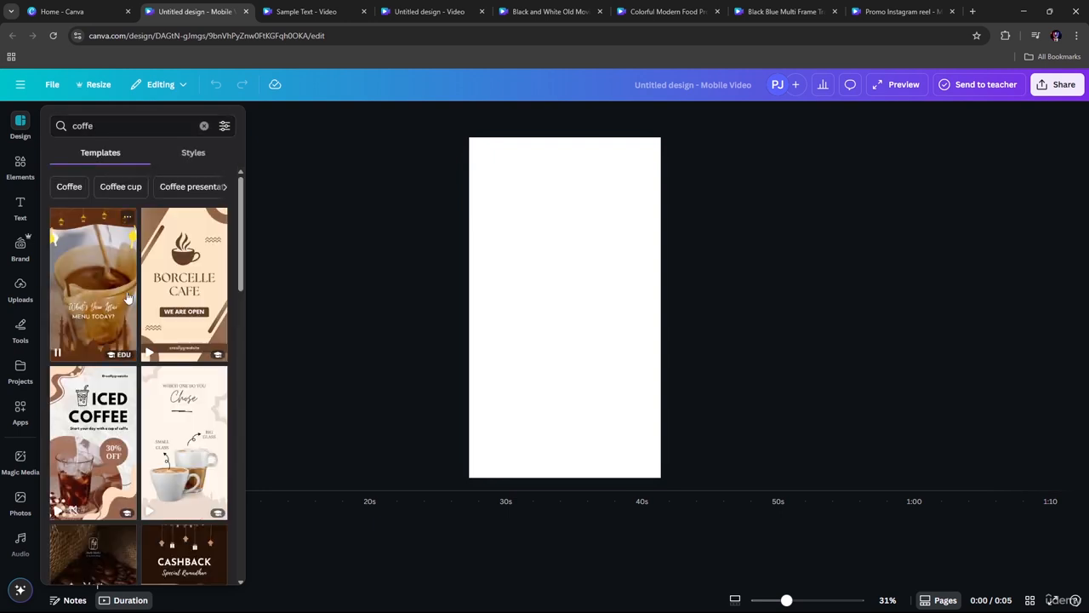
scroll(128, 298, "down", 3)
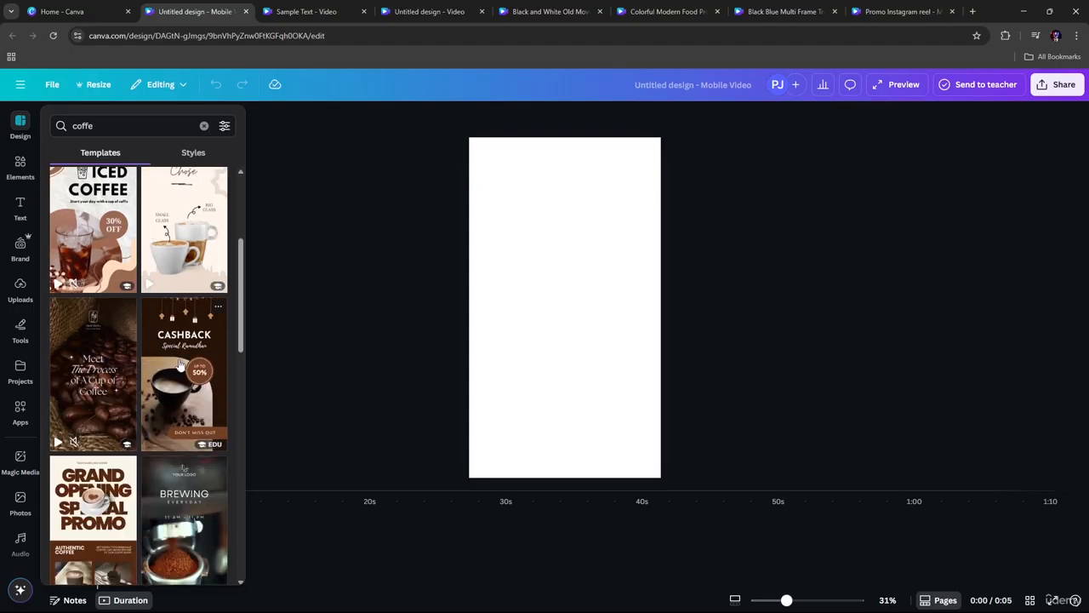
scroll(127, 323, "up", 3)
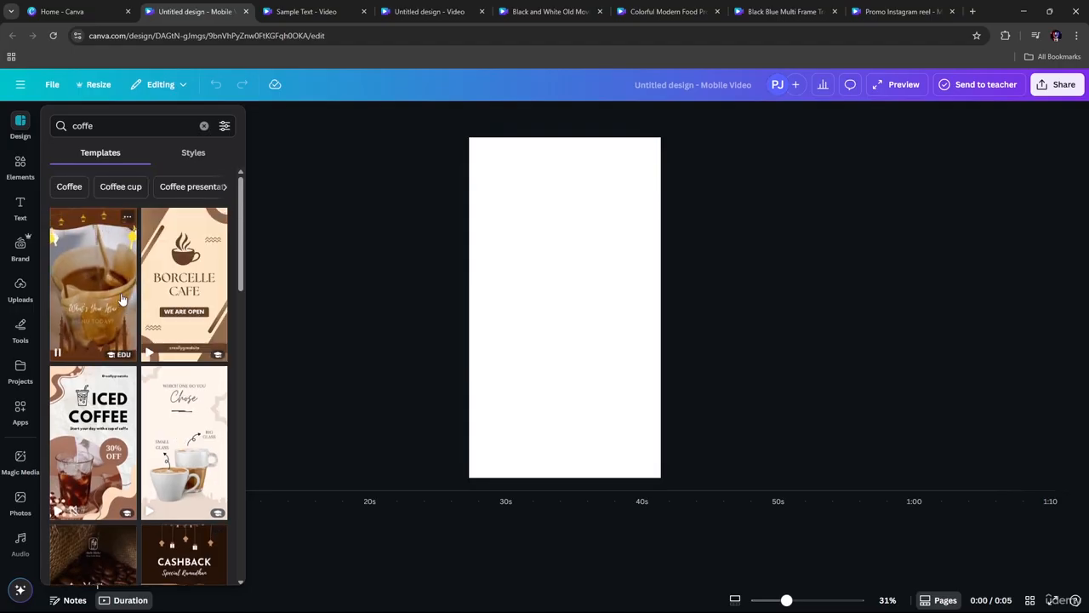
Browse the "coffe" templates, open the Brown Modern Special Menu Mobile Video and apply its related White Boba Tea Promotion Instagram Reel template.
scroll(184, 302, "down", 4)
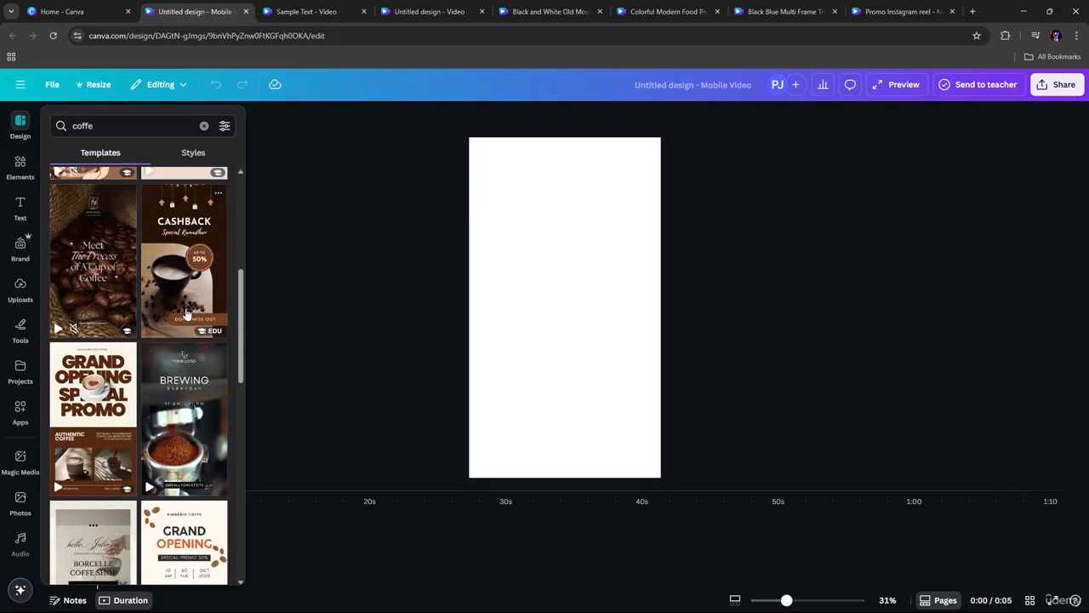
scroll(188, 321, "down", 5)
scroll(154, 378, "down", 2)
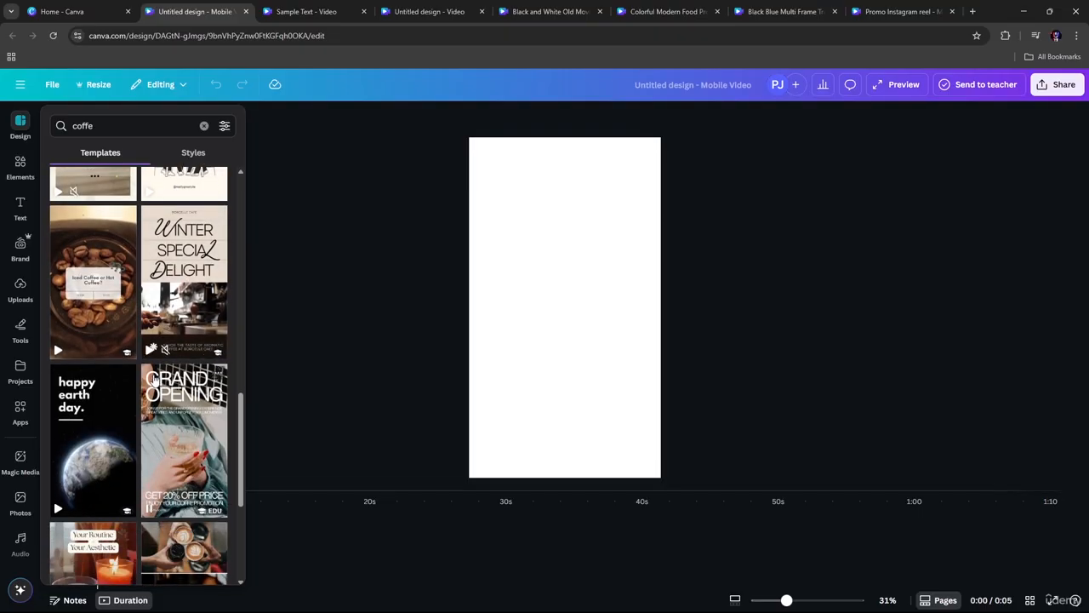
scroll(154, 378, "down", 2)
scroll(117, 384, "down", 1)
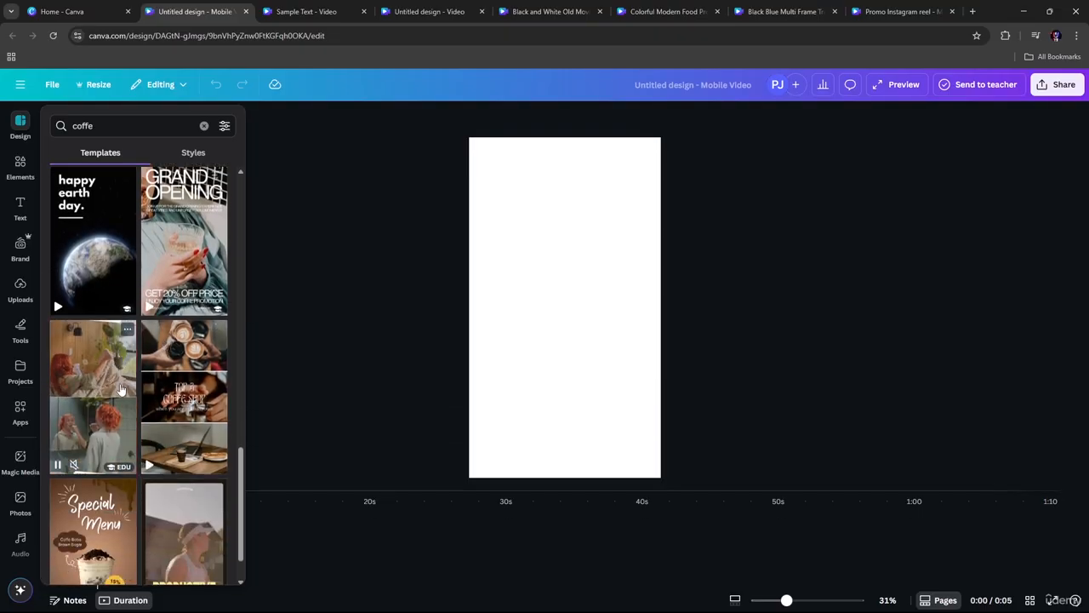
scroll(122, 389, "down", 1)
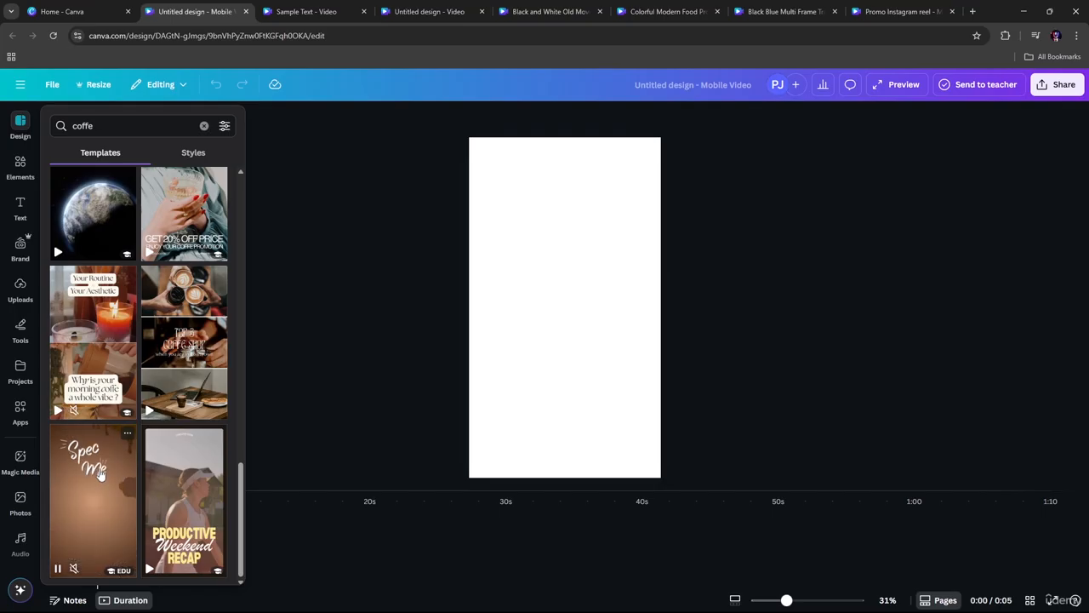
left_click(109, 526)
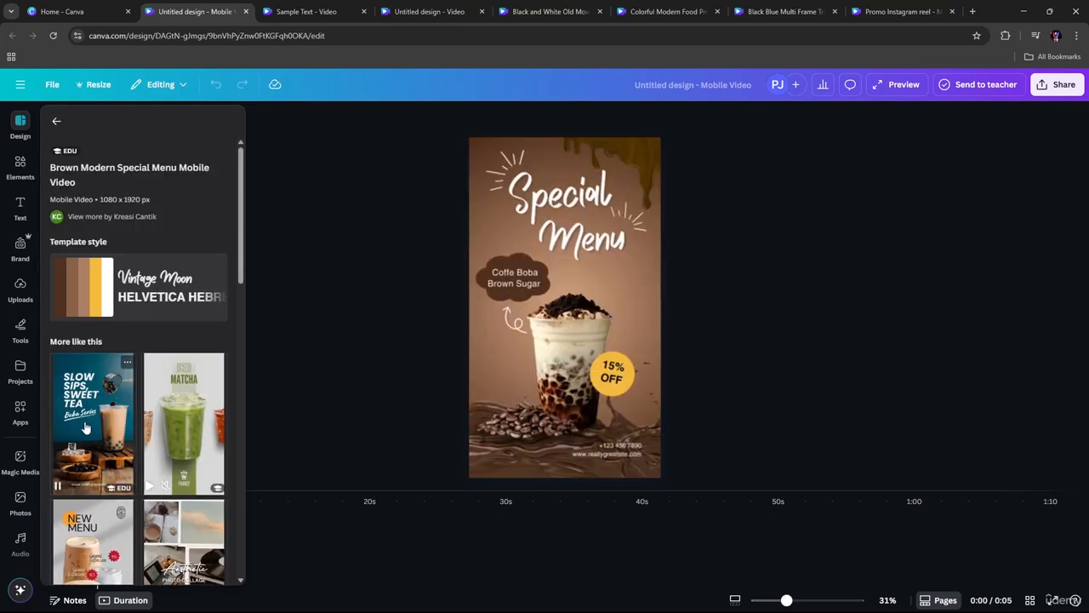
left_click(85, 425)
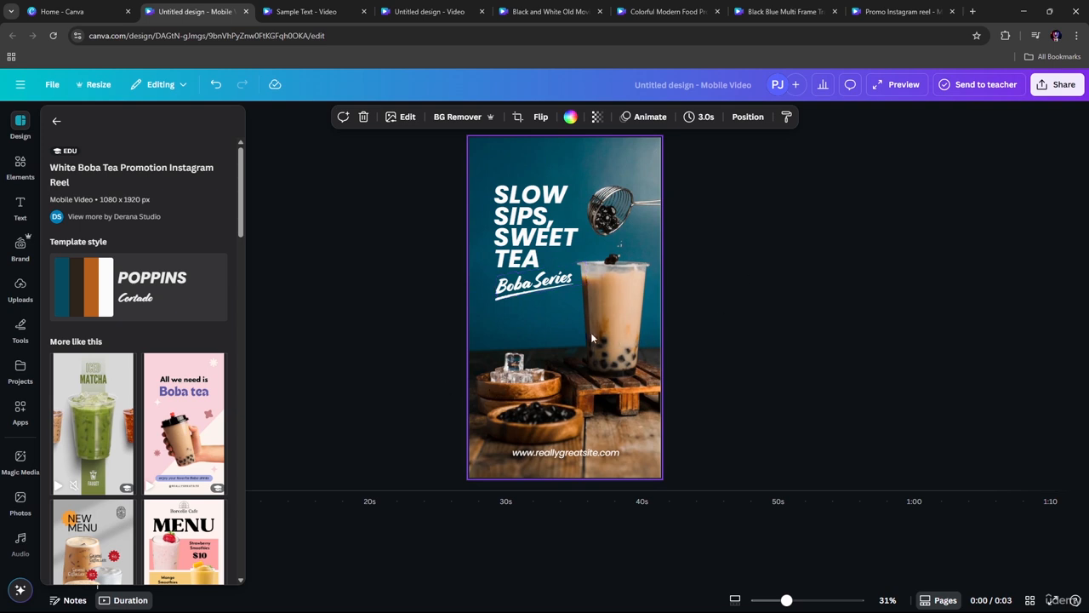
Replace the headline with "Need a boost?" in a wider two-line text box and move it nearer the top edge of the page.
triple_click(549, 223)
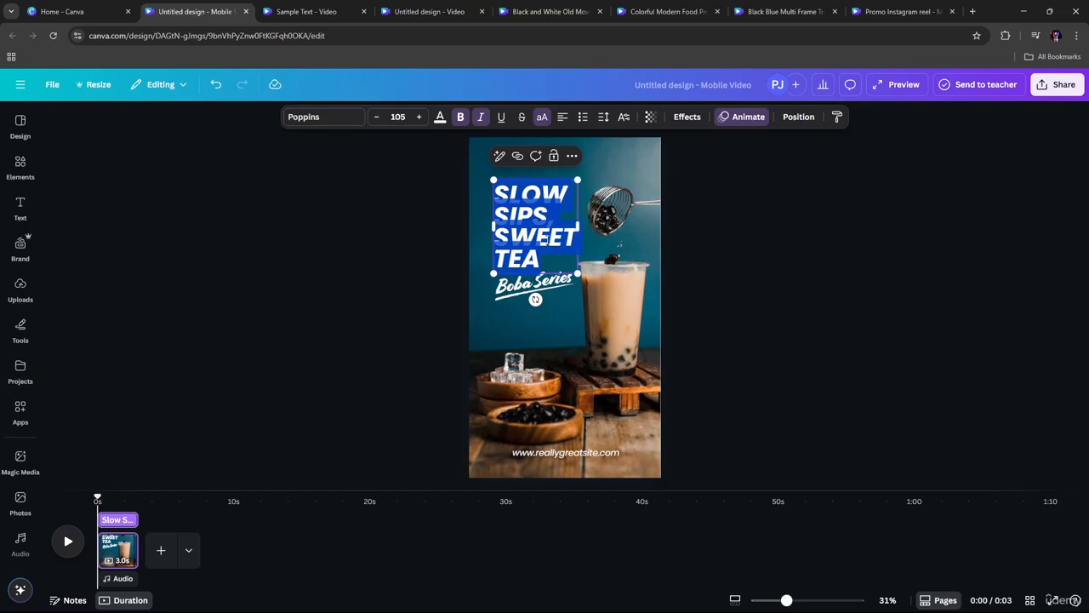
type("Need")
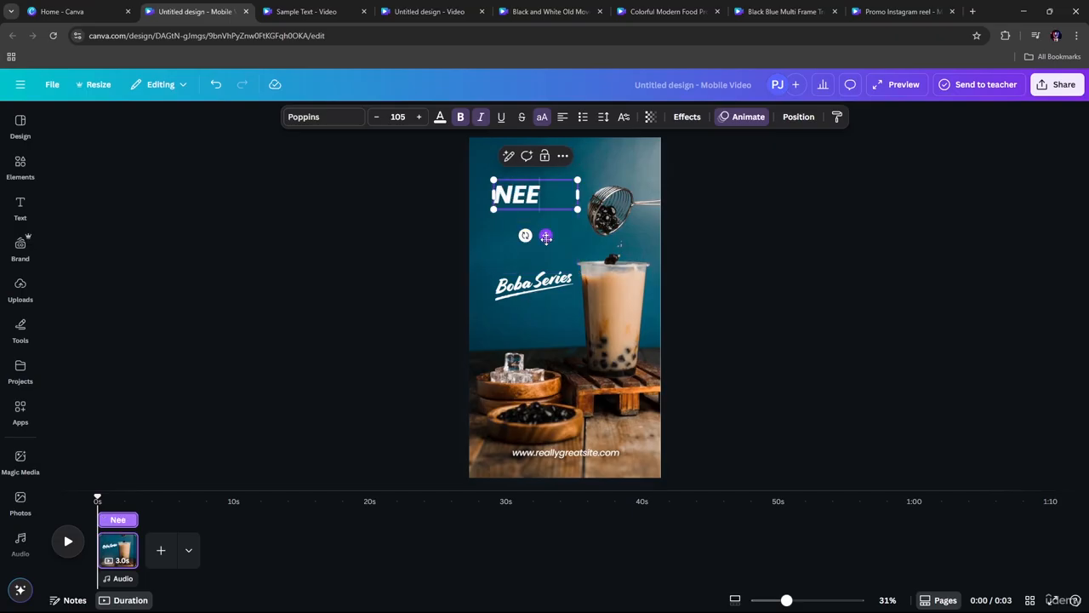
type(" A B")
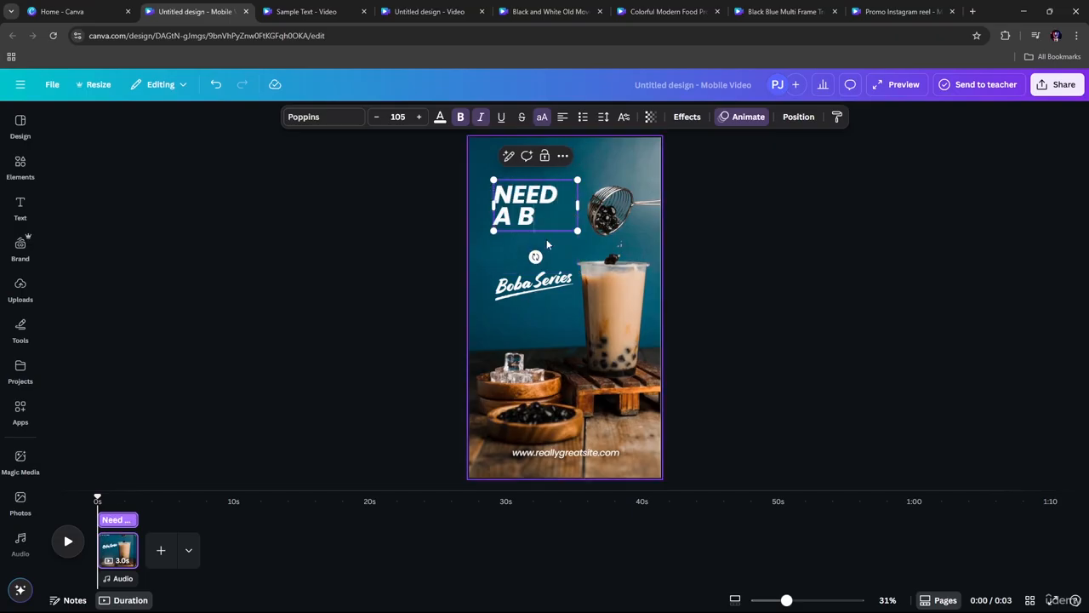
type("OOST")
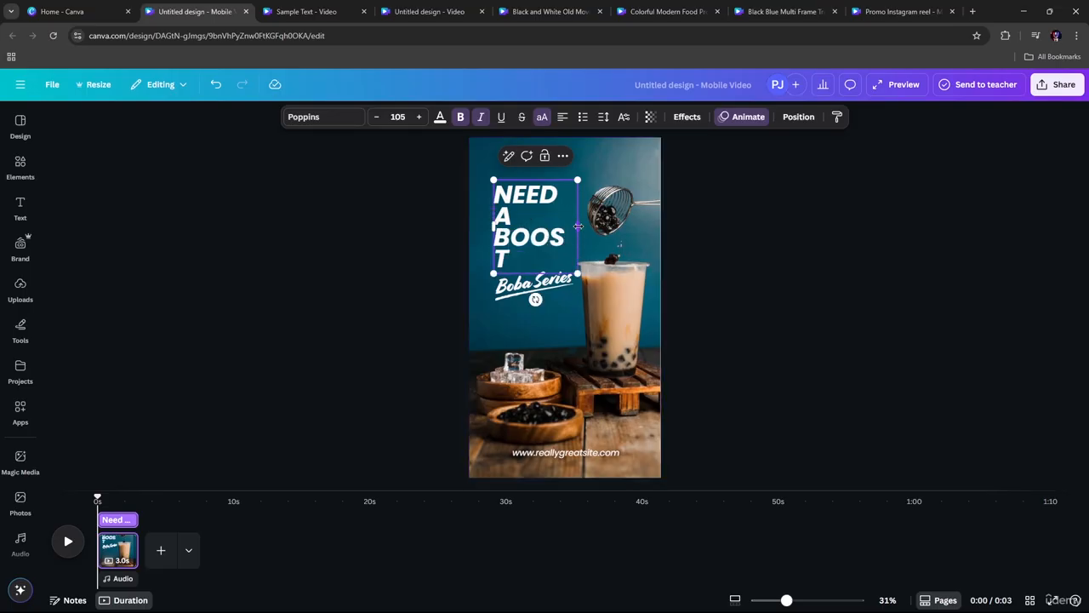
left_click_drag(578, 226, 642, 221)
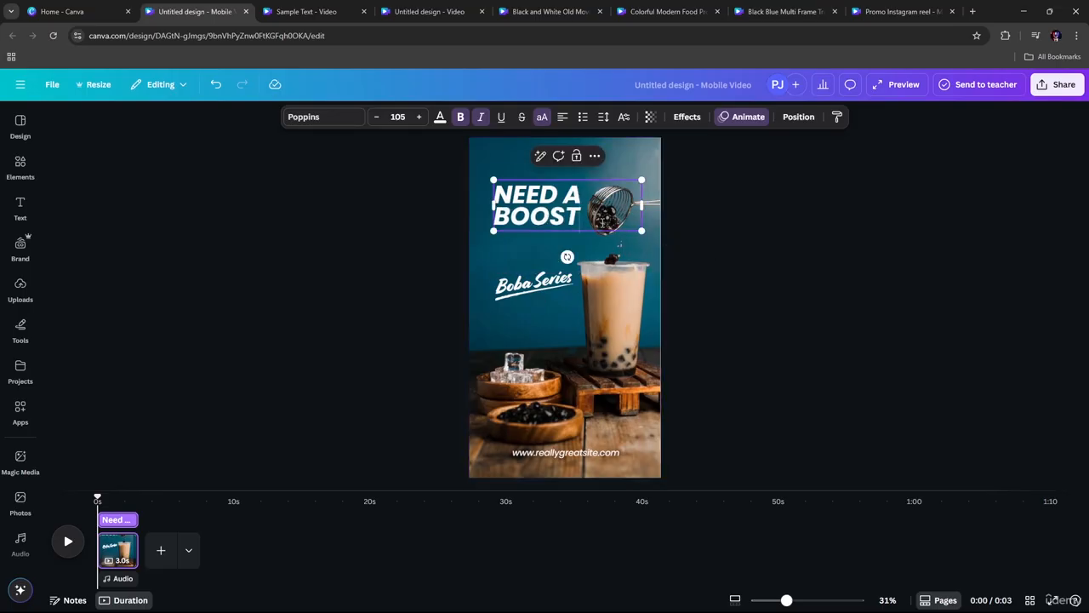
type("?")
left_click(744, 212)
left_click_drag(574, 200, 564, 172)
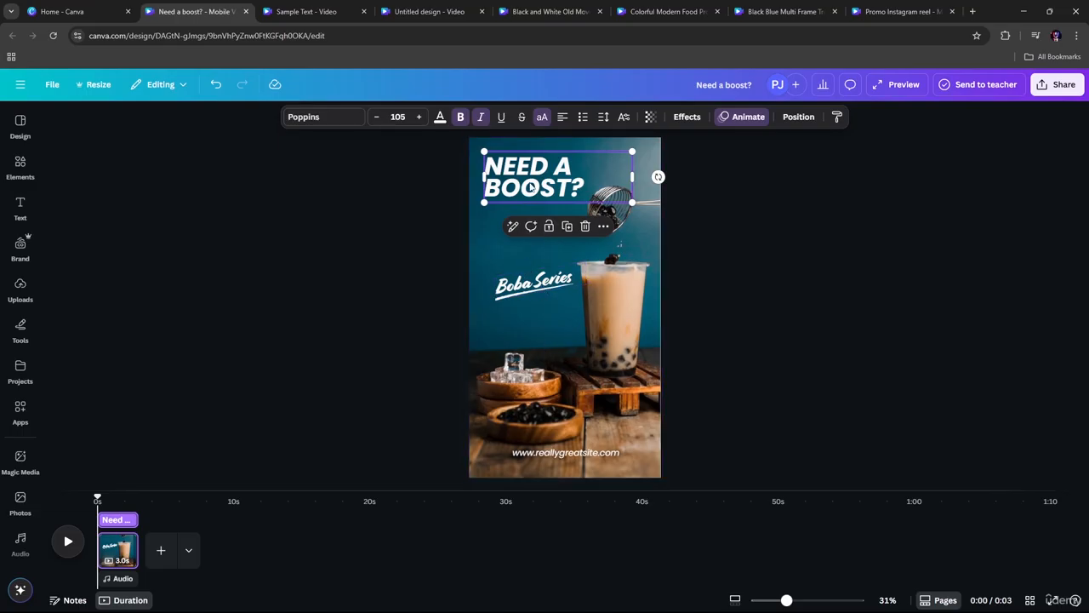
Copy the "Boba Series" line to just below the headline and change the copy's text to "Try Aroma Beans-100% Organic Coffe".
left_click_drag(528, 283, 516, 227)
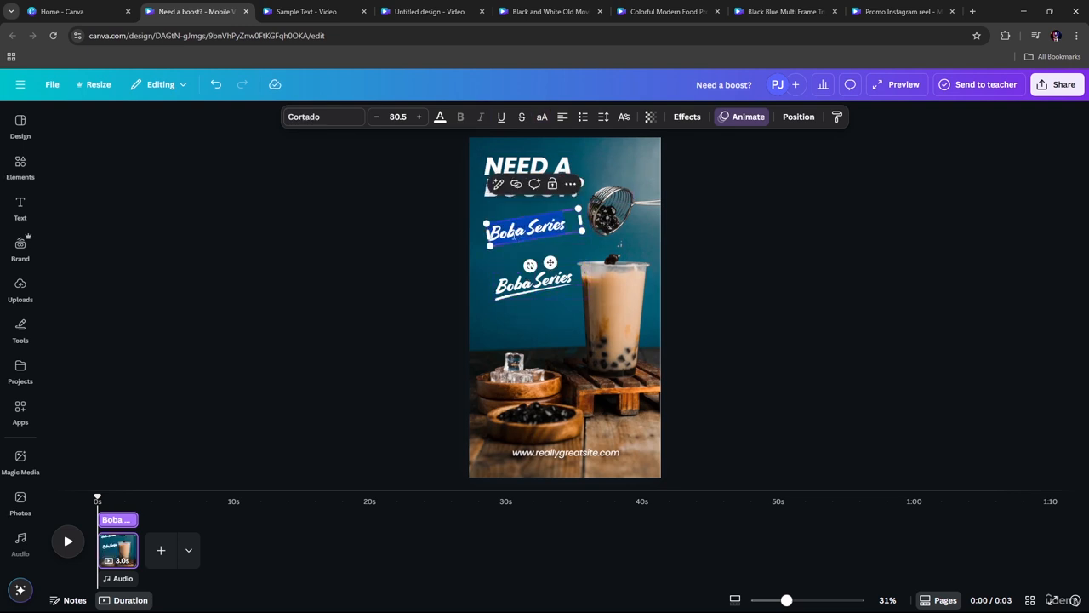
type("Try")
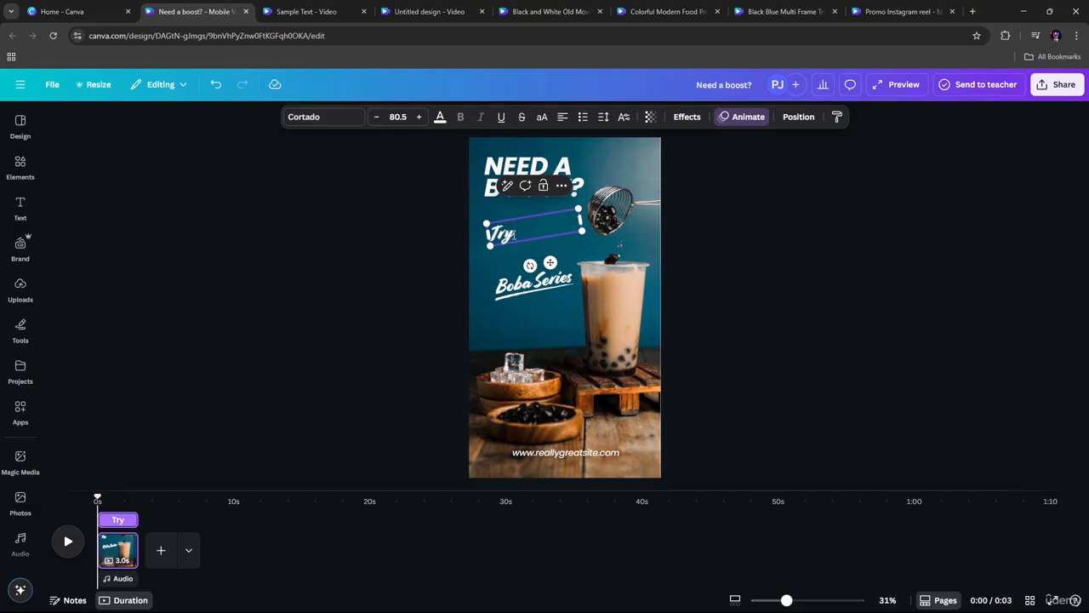
type(" Aroma B")
type("en")
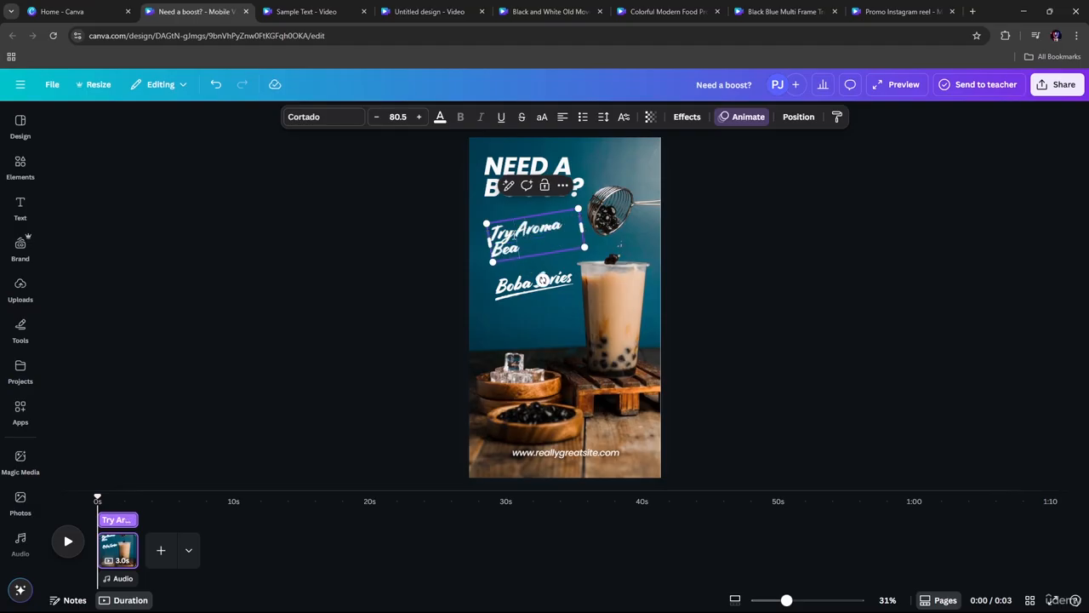
type("ns-100% Orga")
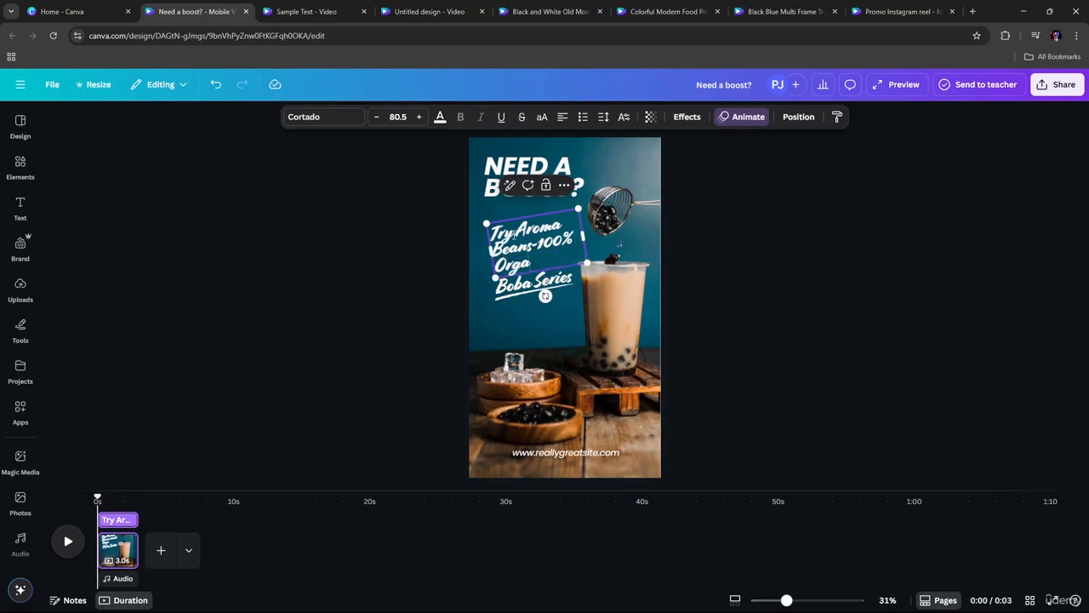
type("nic Coffe")
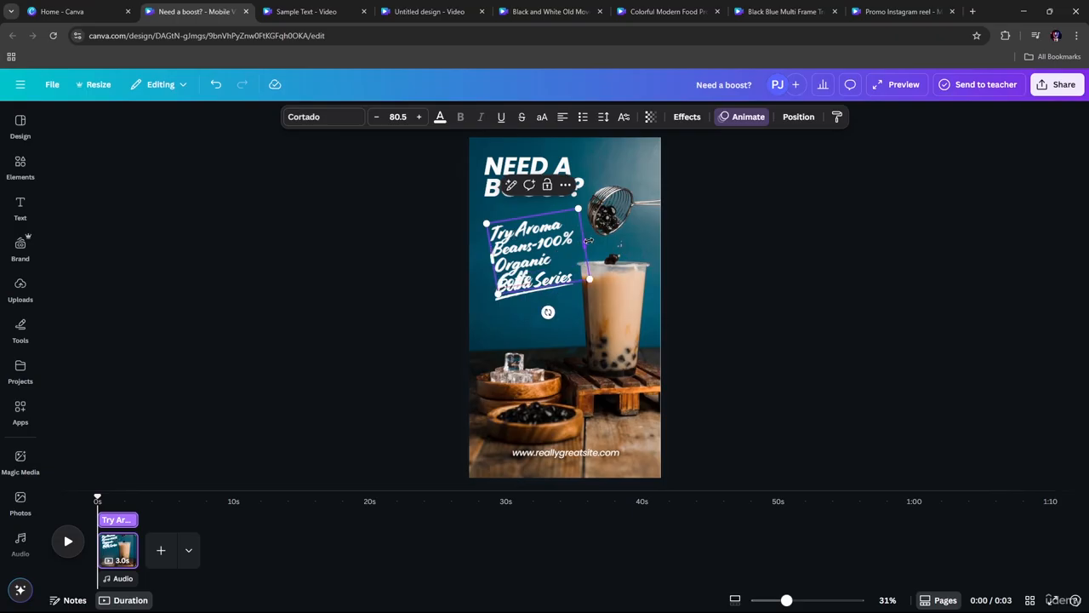
Widen the tagline's text box so the text wraps onto three lines and correct the last word to "Coffee".
left_click_drag(589, 242, 550, 238)
left_click(775, 213)
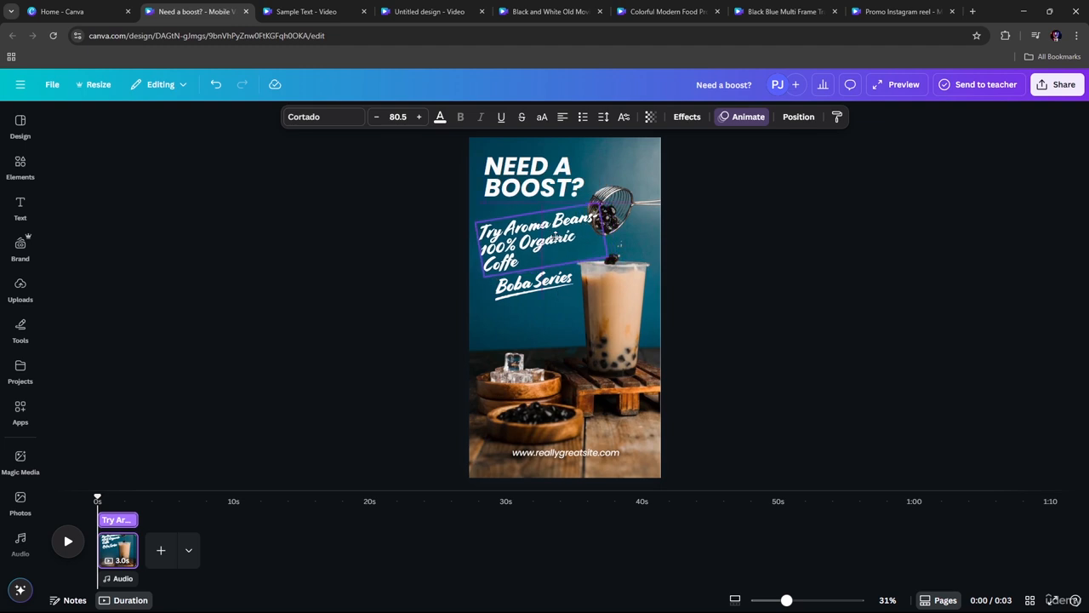
left_click(521, 262)
type("e")
left_click(718, 300)
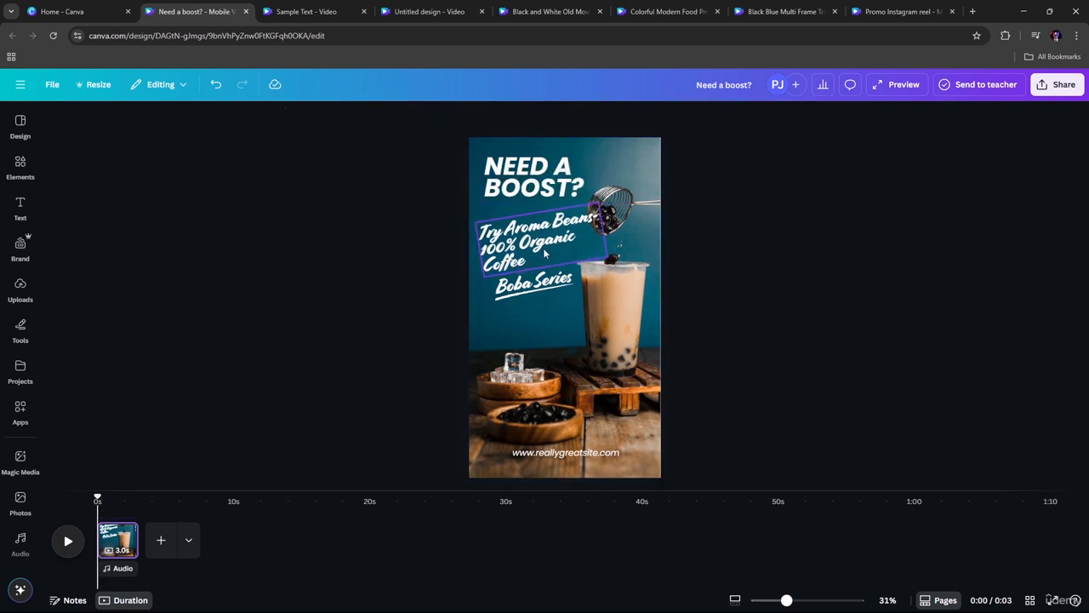
Try the Outline and Lift text effects on the "Try Aroma Beans" tagline.
left_click(545, 254)
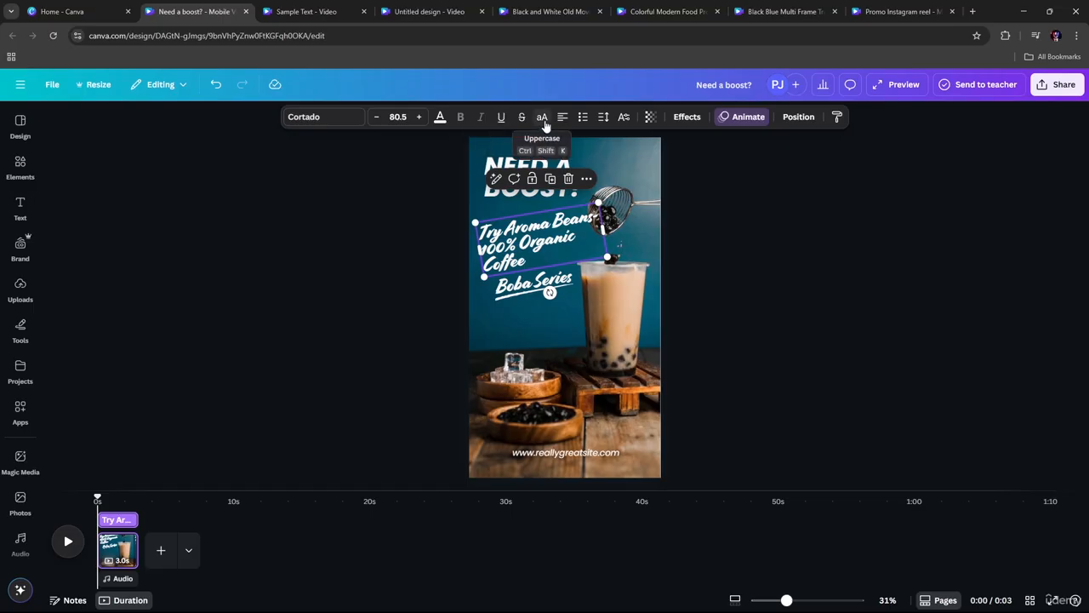
left_click(680, 117)
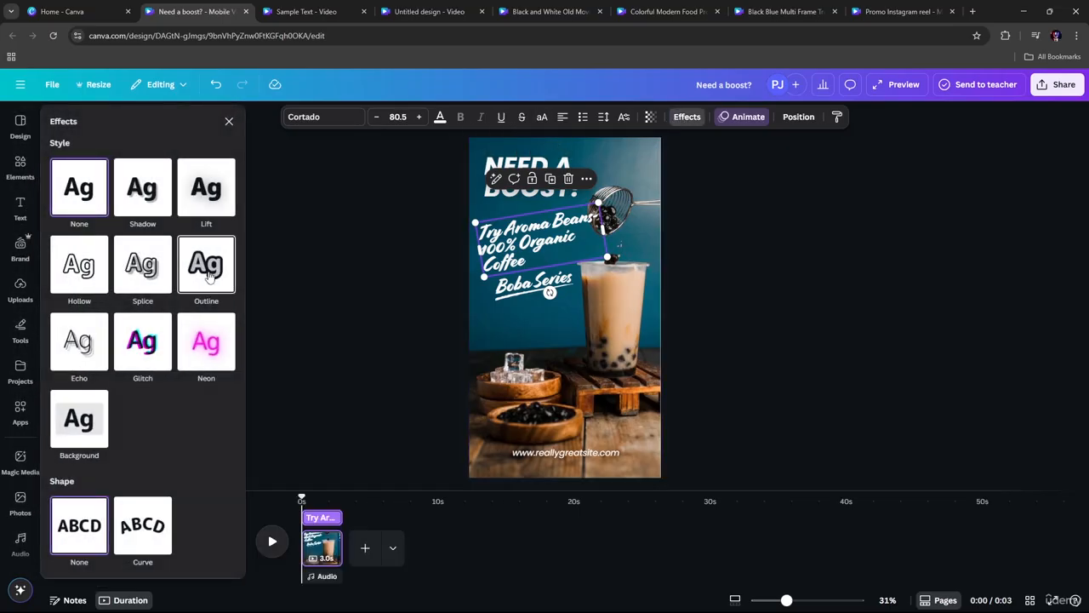
left_click(213, 269)
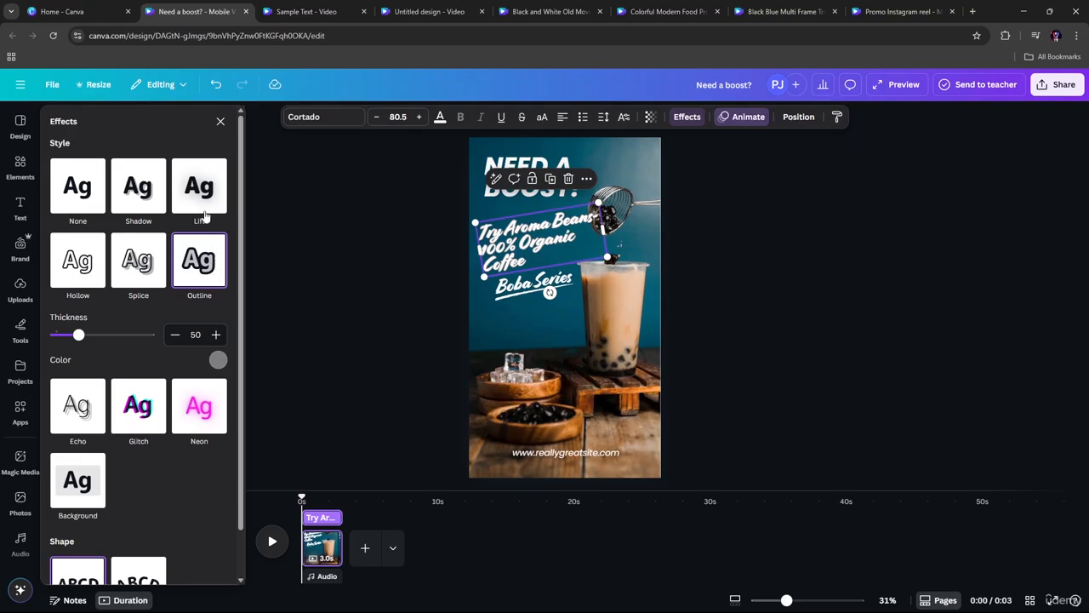
left_click(206, 211)
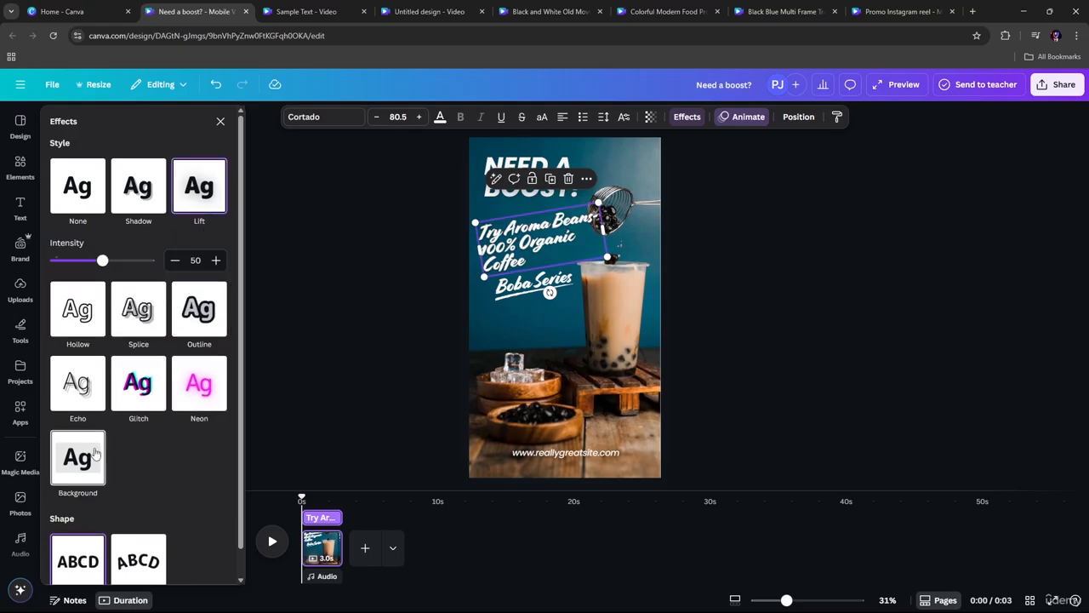
scroll(192, 328, "down", 1)
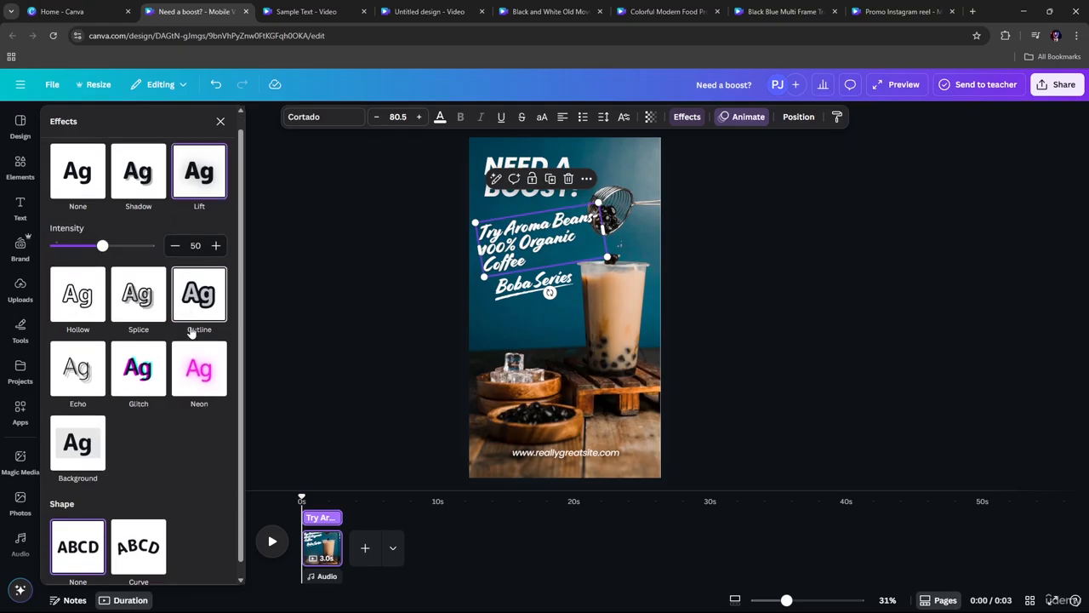
scroll(193, 330, "up", 1)
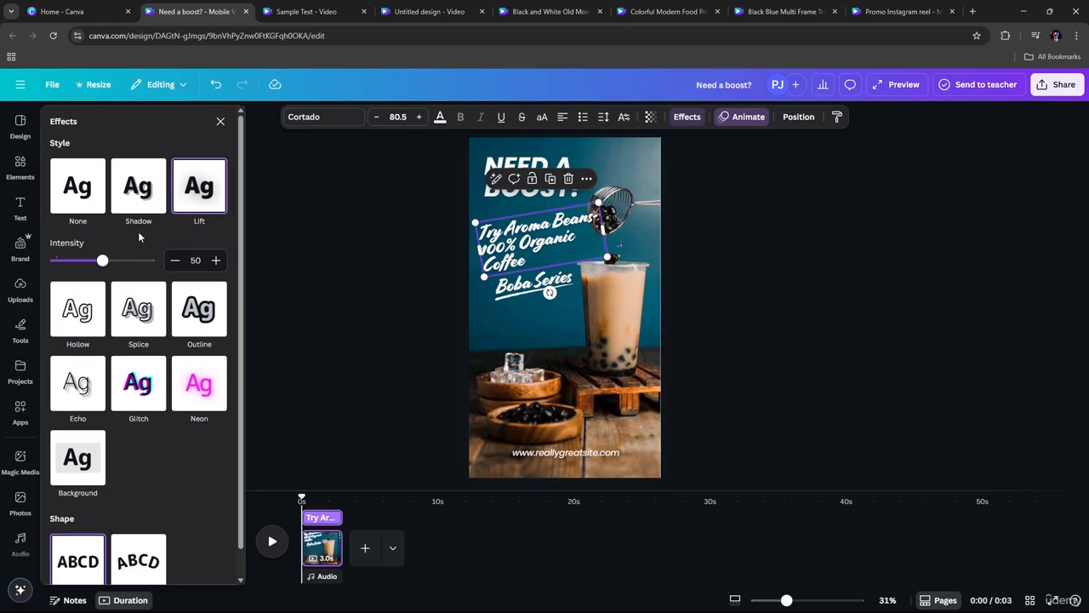
Apply the Shadow effect to the tagline, try several shadow colors and settle on lime green.
left_click(141, 200)
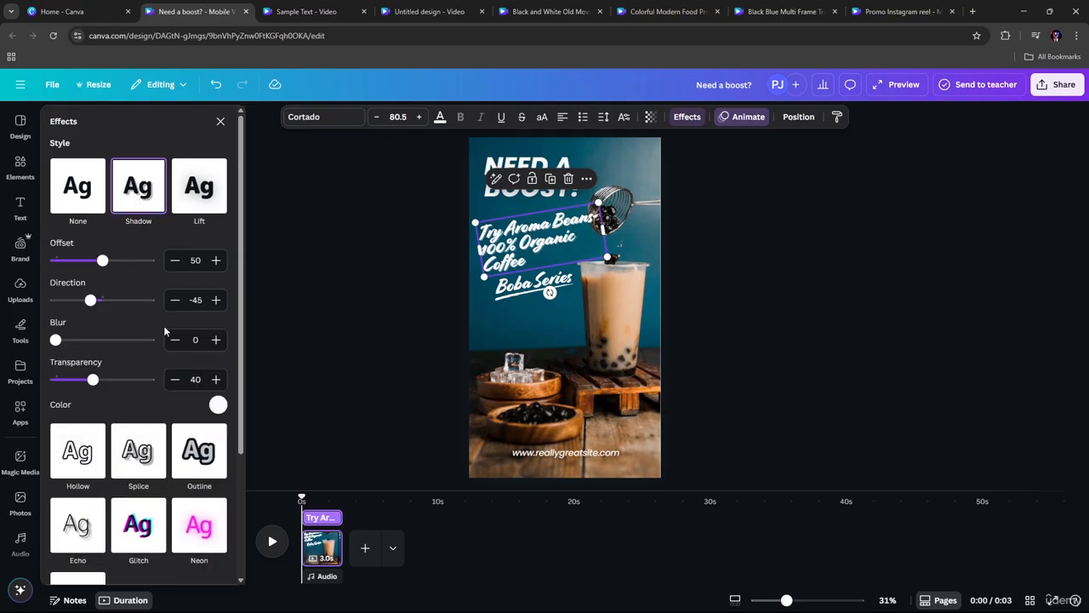
left_click(218, 406)
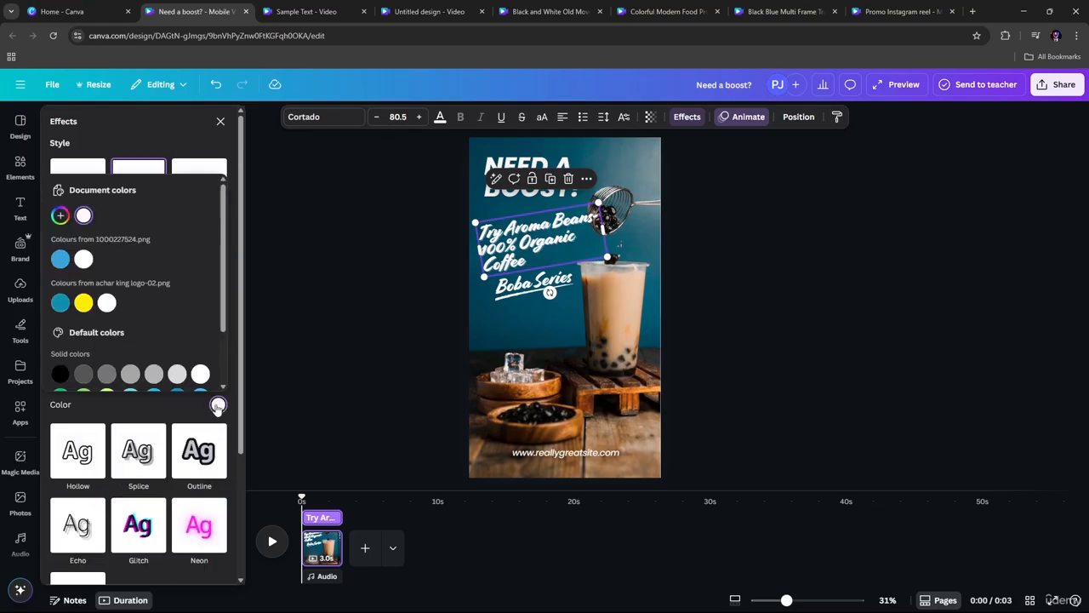
left_click(86, 304)
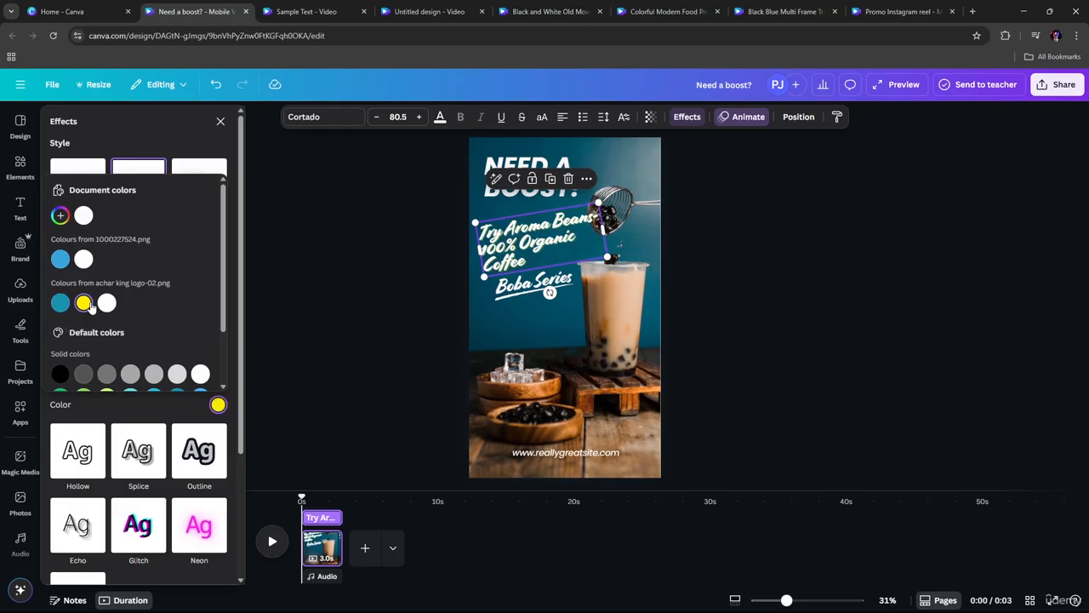
scroll(102, 313, "down", 2)
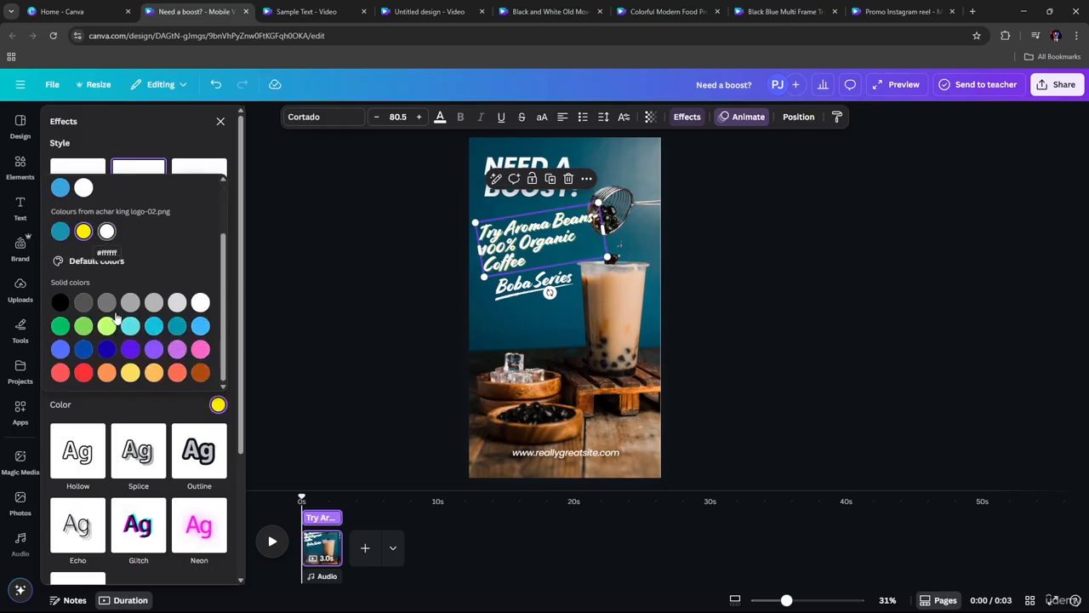
left_click(153, 348)
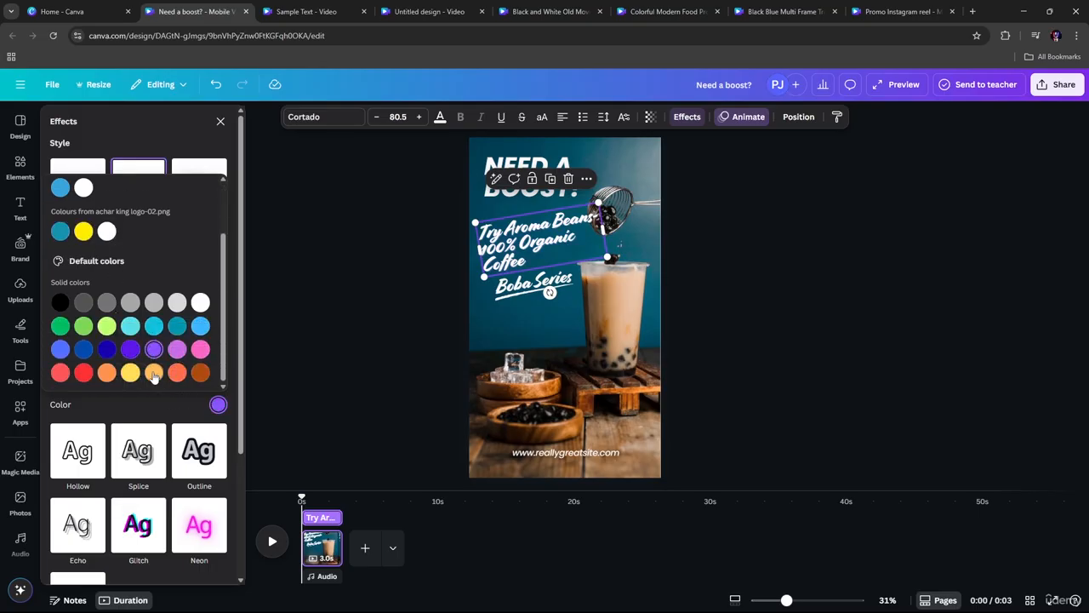
left_click(154, 372)
left_click(134, 373)
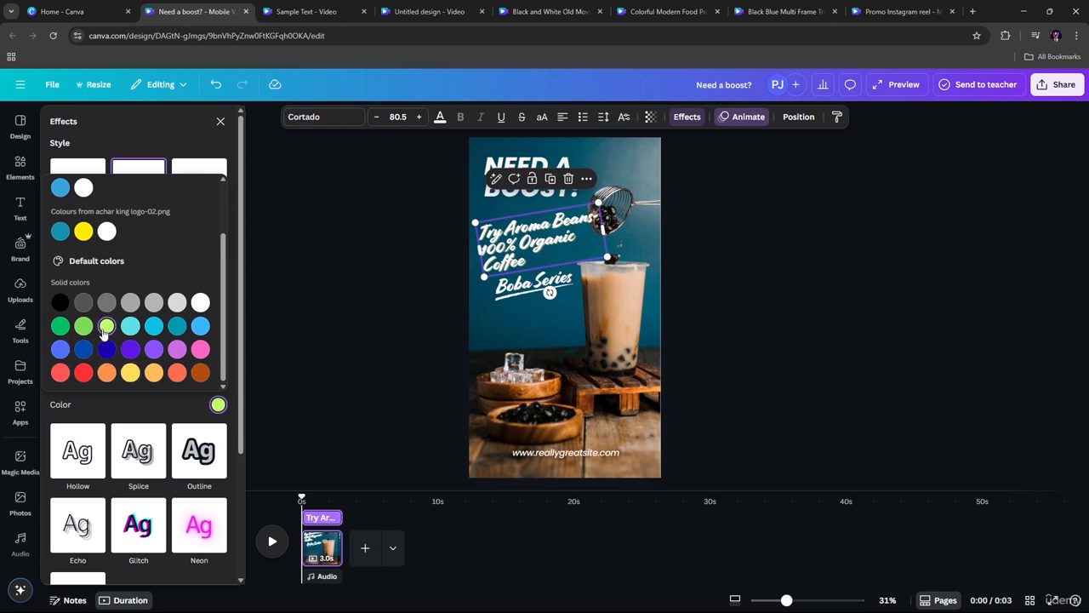
scroll(202, 219, "up", 2)
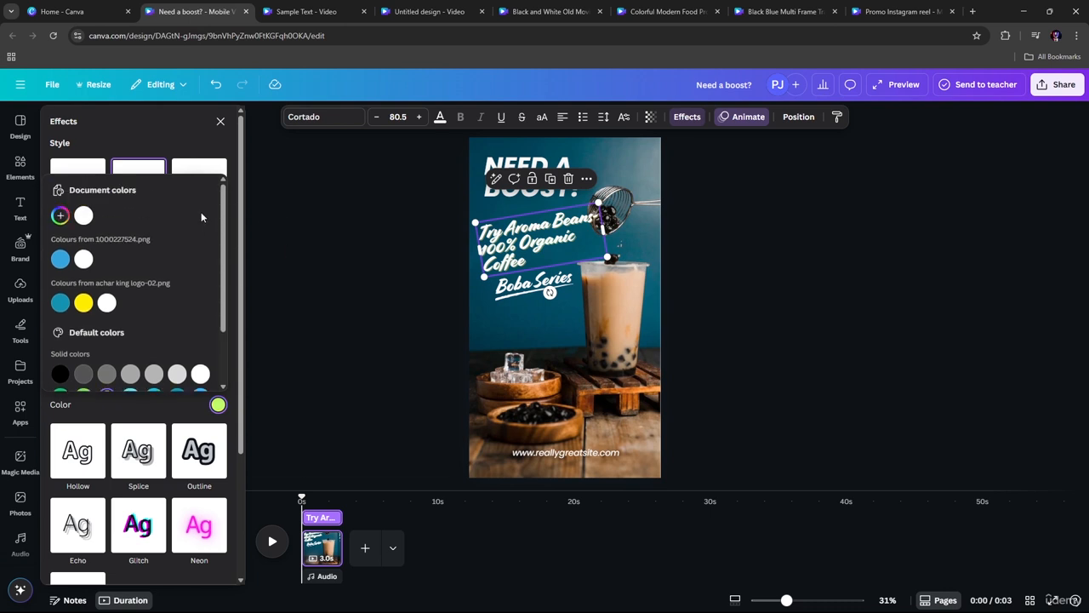
Set the tagline's text color to the yellow from the achar king logo-02.png palette.
left_click(440, 116)
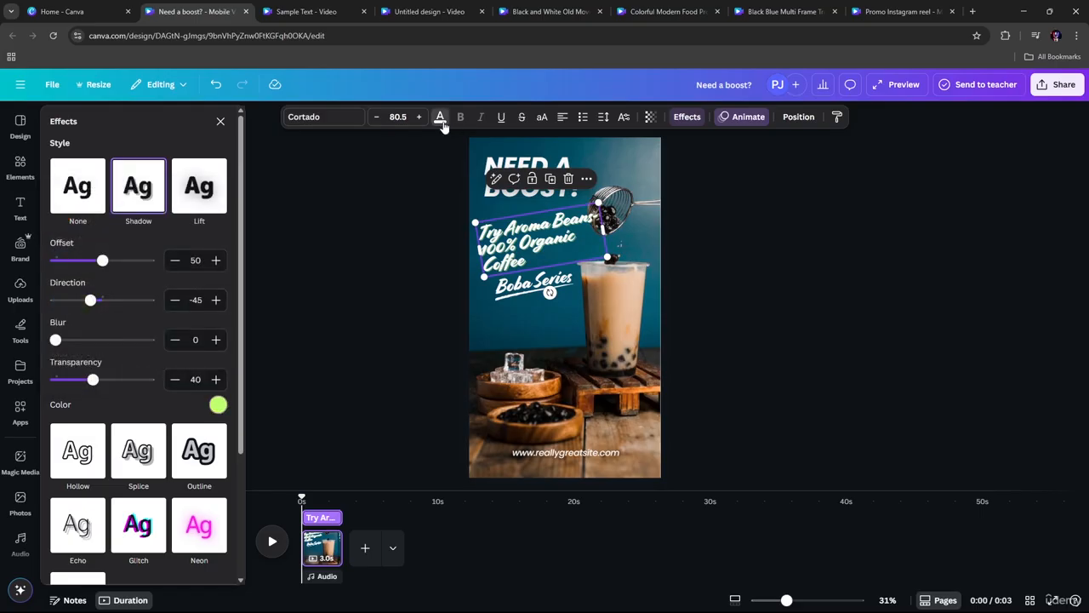
left_click(138, 384)
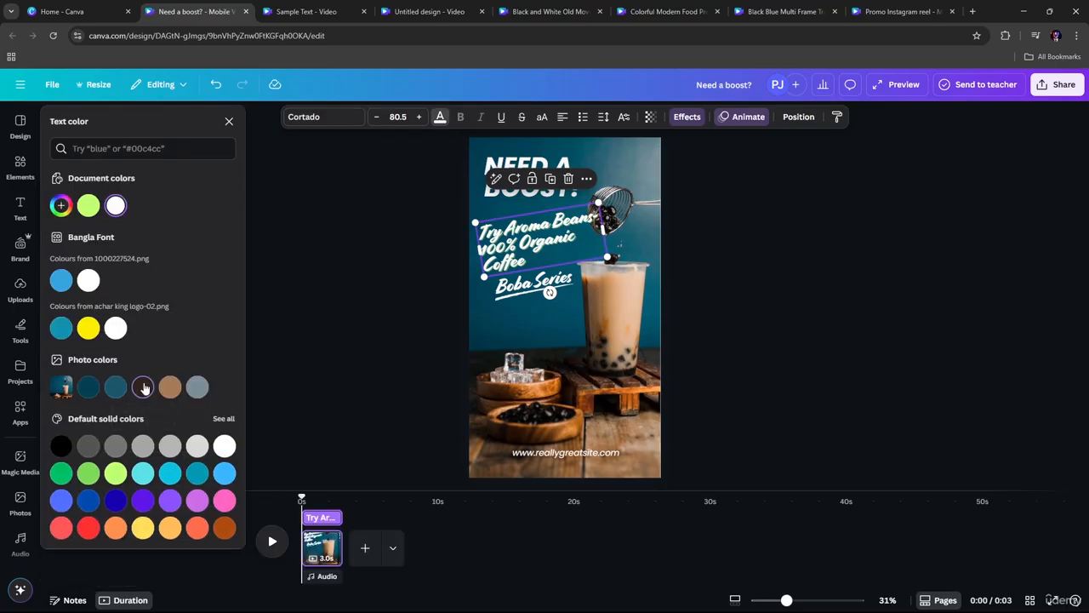
left_click(87, 326)
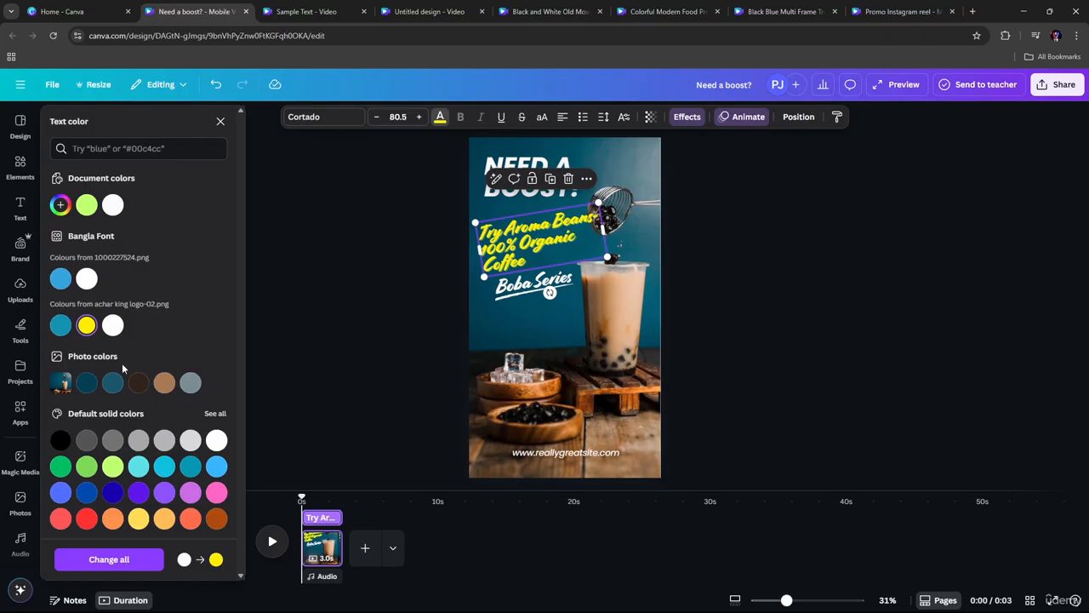
Set the tagline's text color to the dark brown photo color and its shadow color to white.
left_click(138, 383)
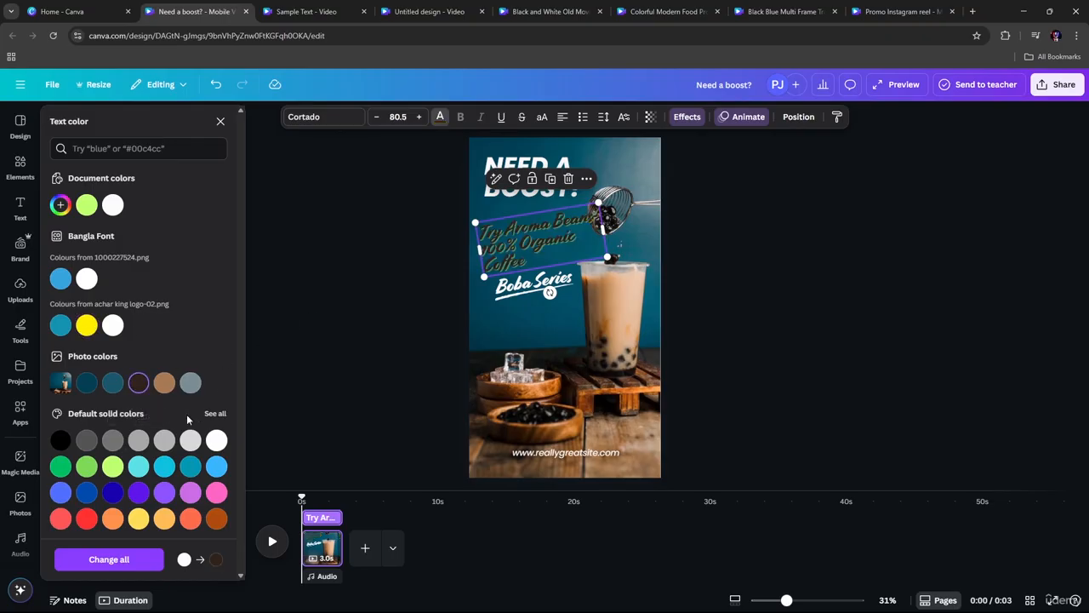
key("Escape")
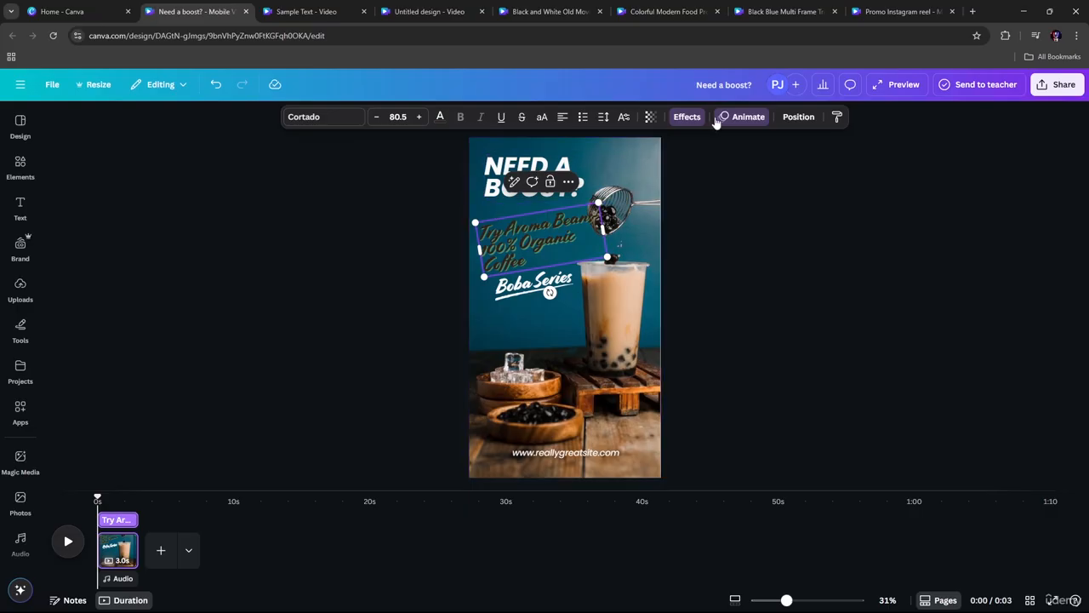
left_click(687, 117)
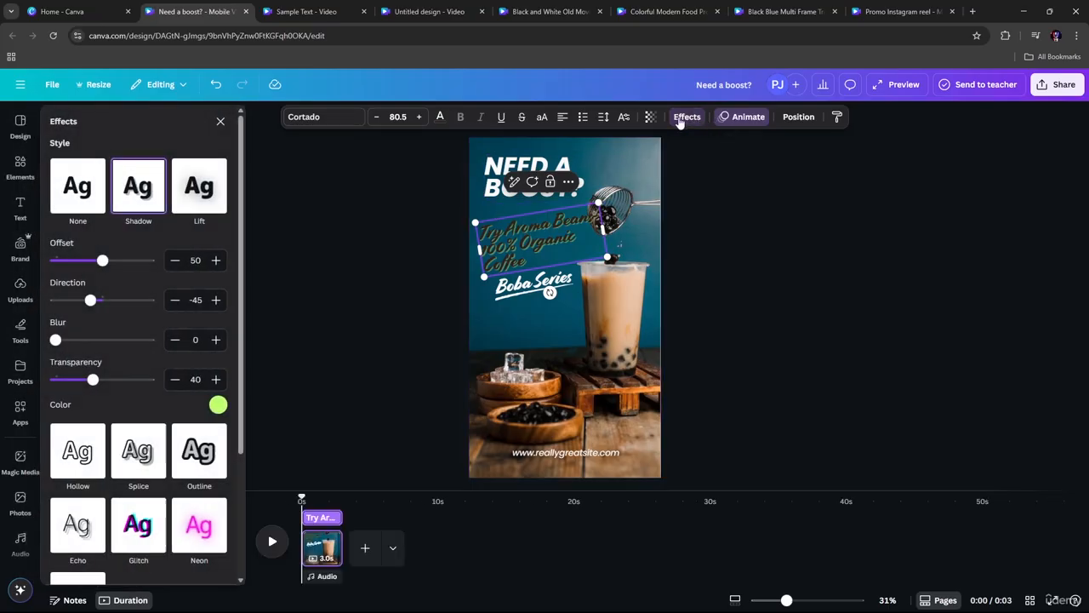
left_click(218, 404)
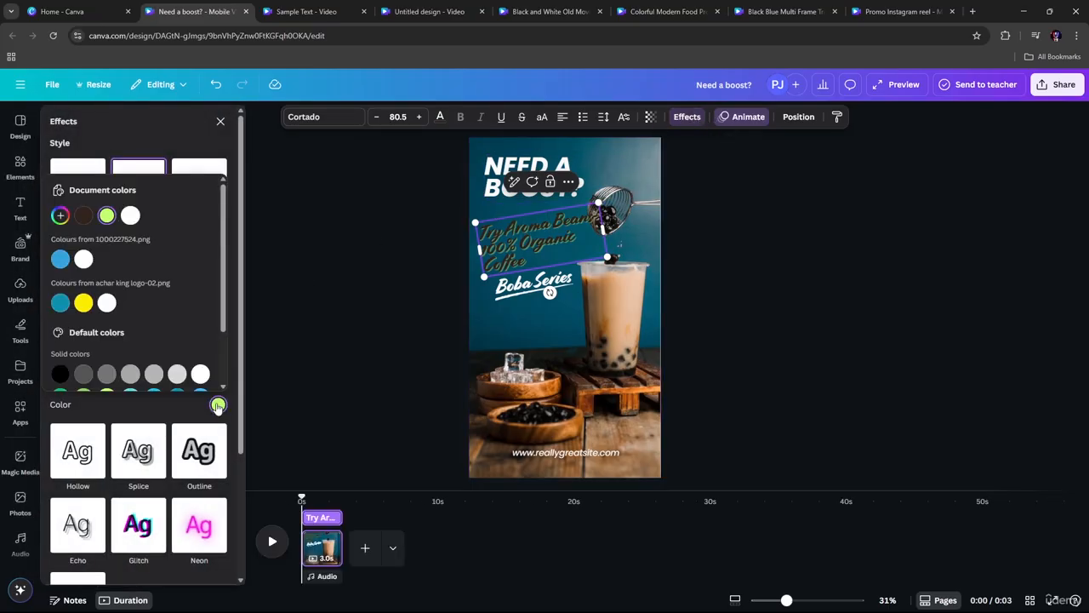
scroll(114, 307, "down", 1)
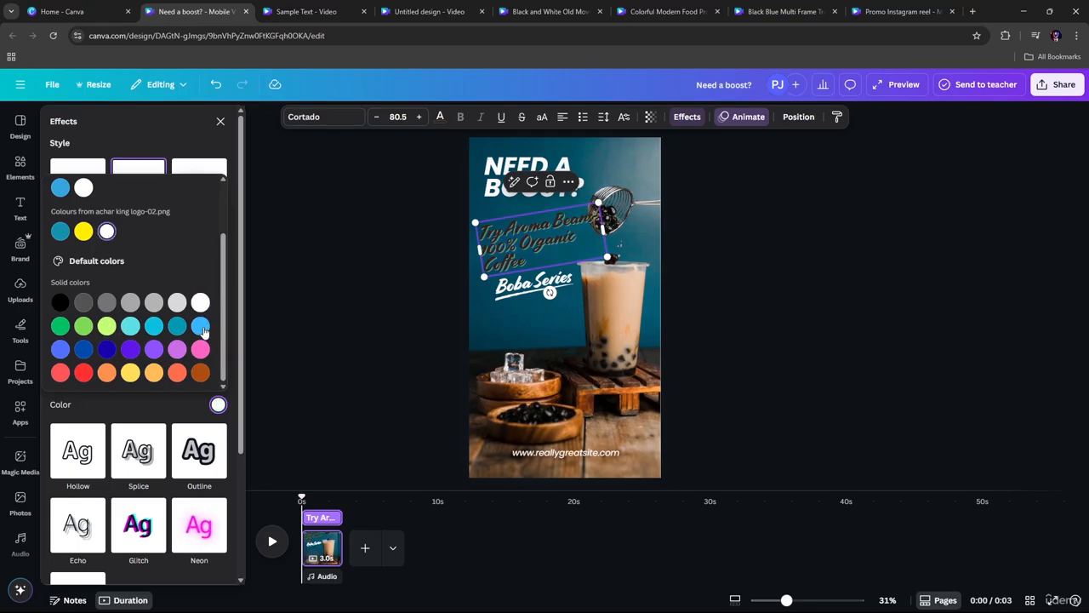
left_click(364, 278)
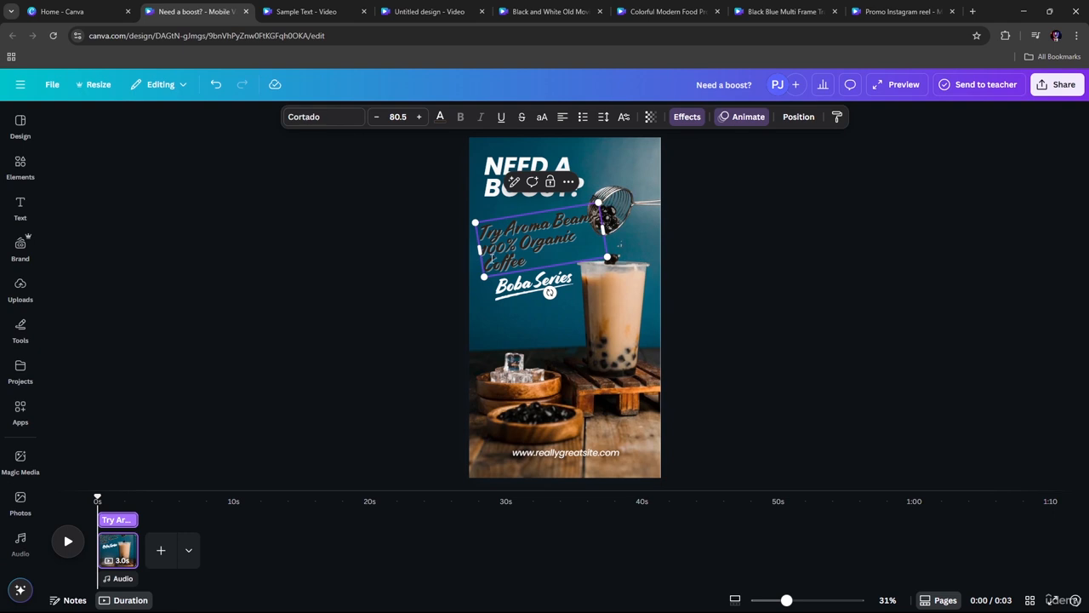
Replace the "Boba Series" text with "Order Now".
left_click_drag(514, 286, 509, 296)
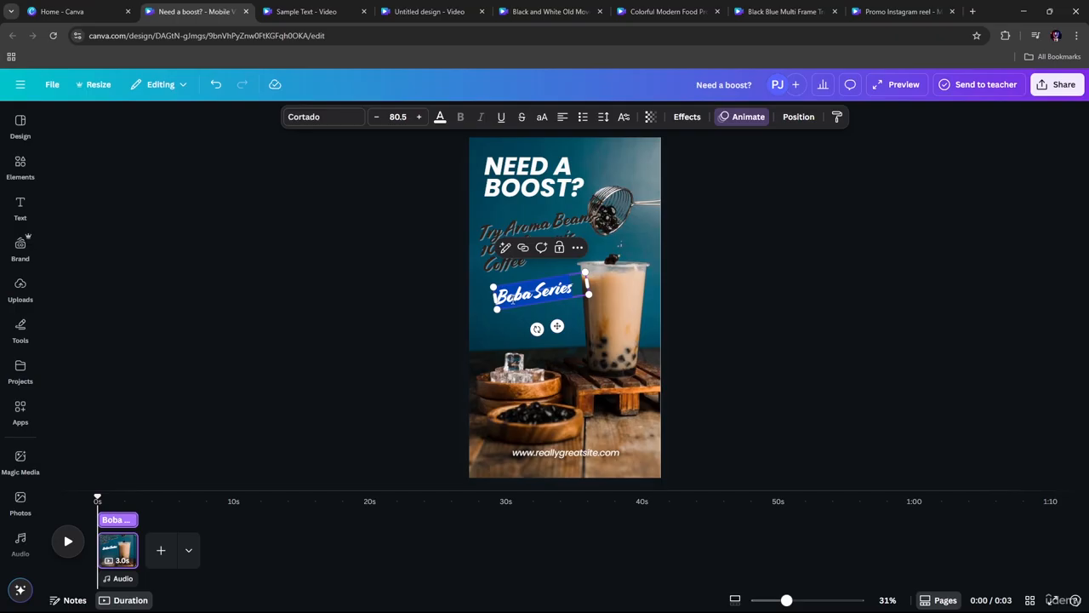
type("Ord")
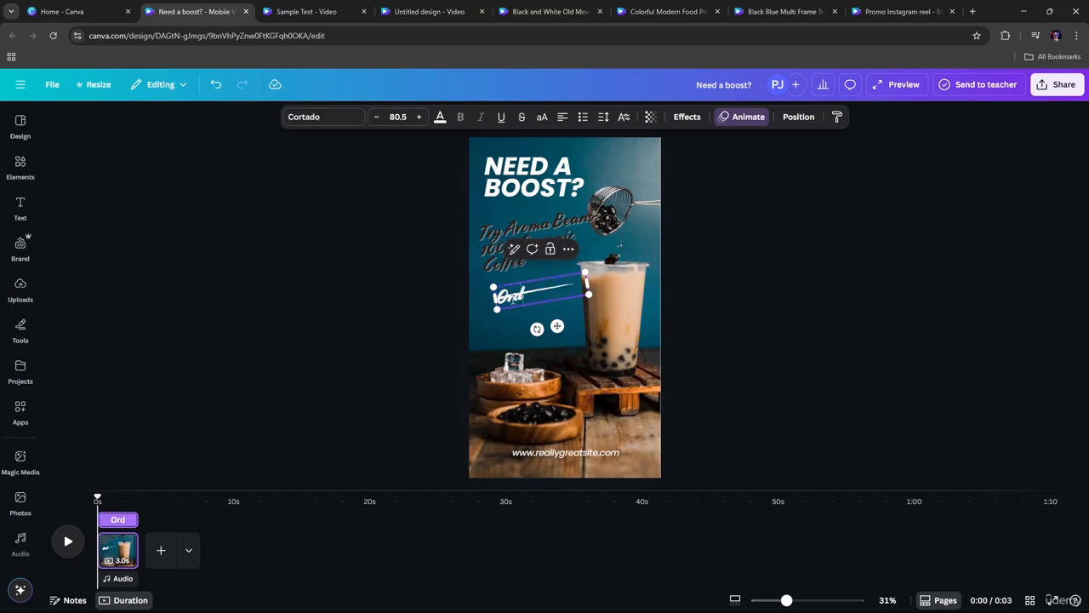
type("er Now")
left_click(545, 323)
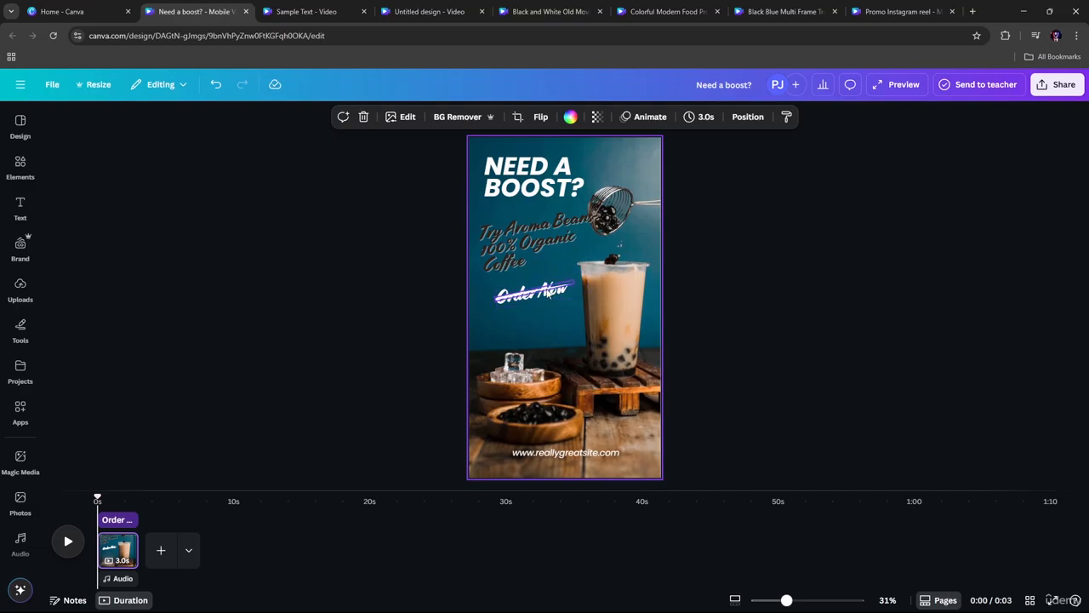
Remove the slanted underline from "Order Now" and move the text to the design's lower right, above the website address.
left_click_drag(549, 292, 632, 435)
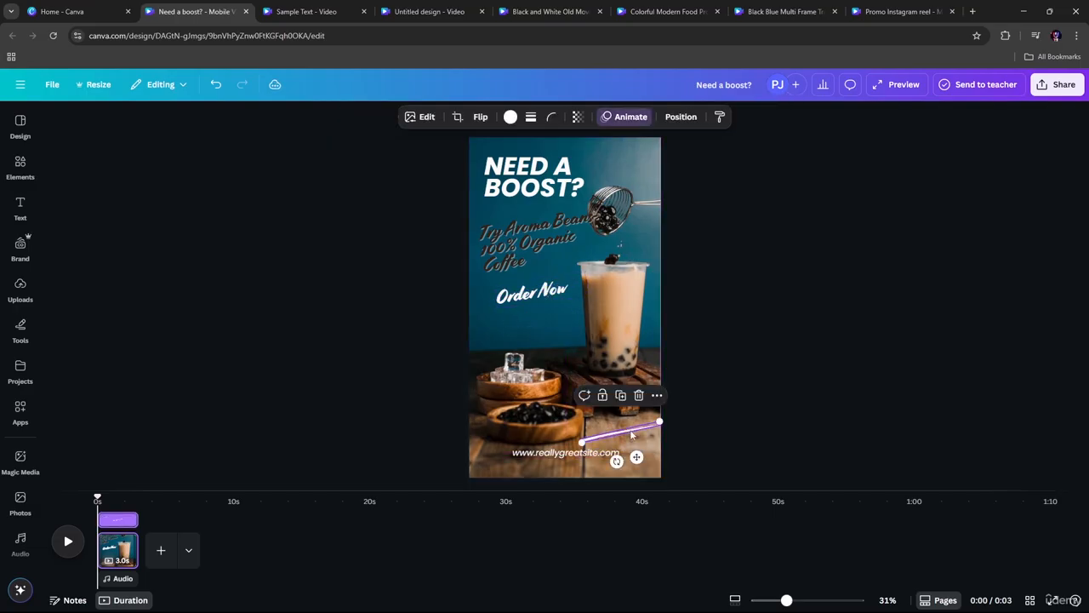
left_click_drag(549, 297, 611, 424)
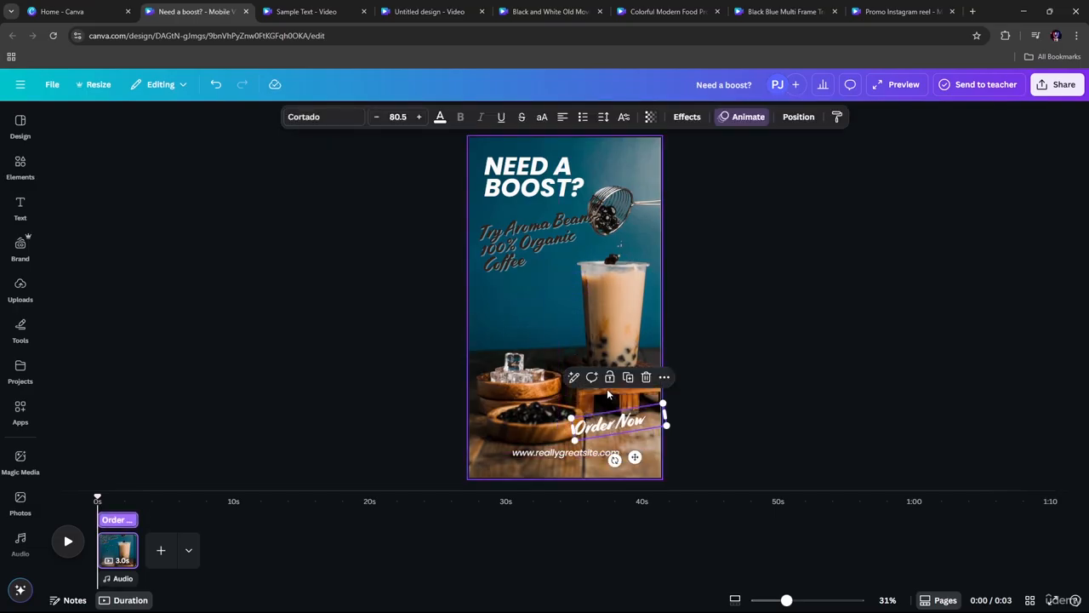
Set the "Order Now" text color to bright red, also trying the lighter coral red.
left_click(444, 120)
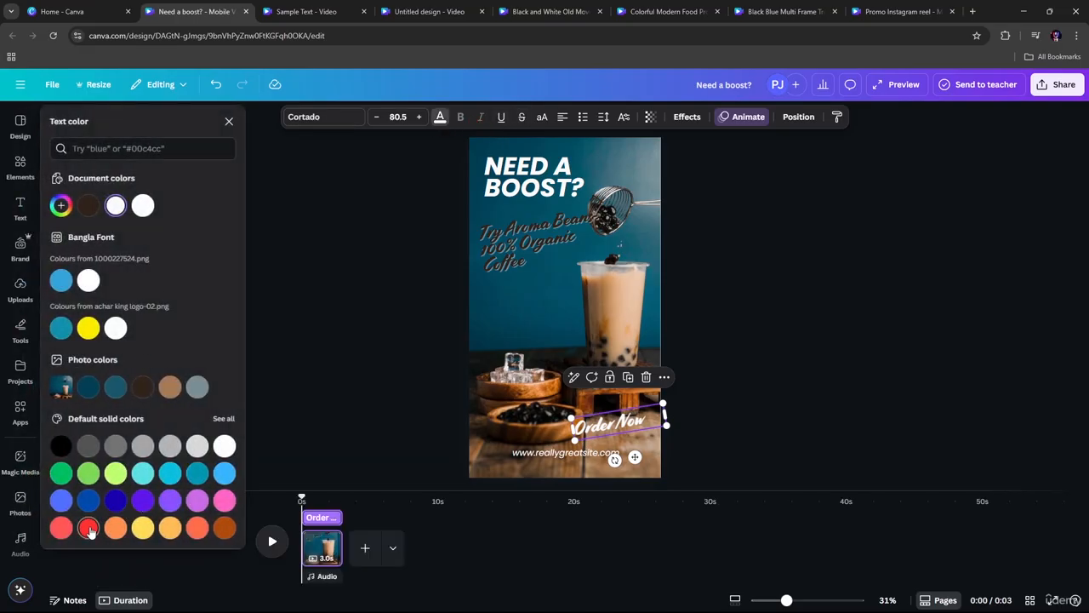
left_click(88, 527)
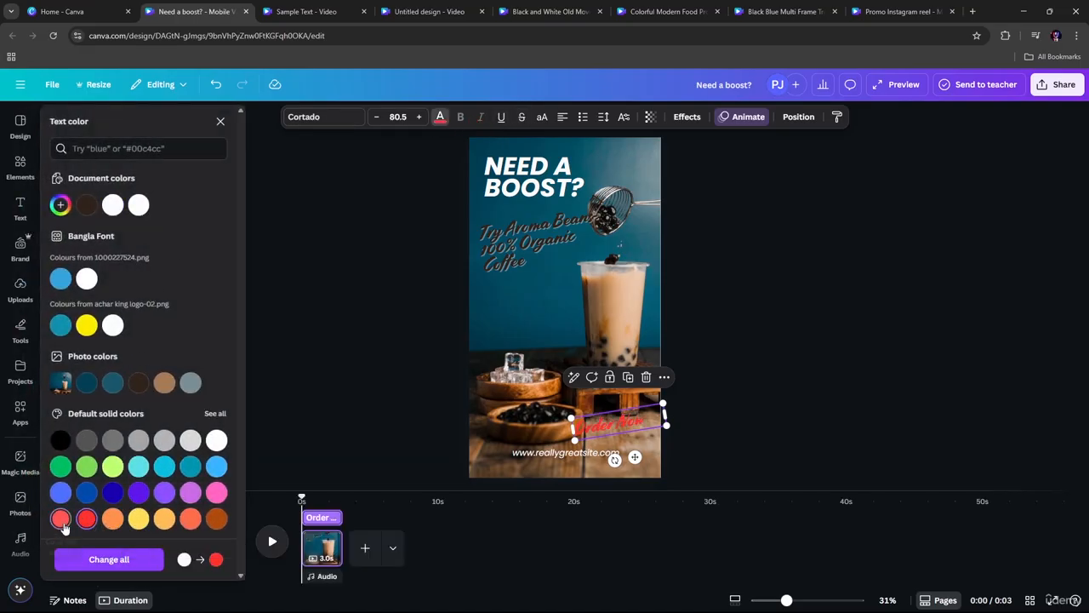
left_click(61, 520)
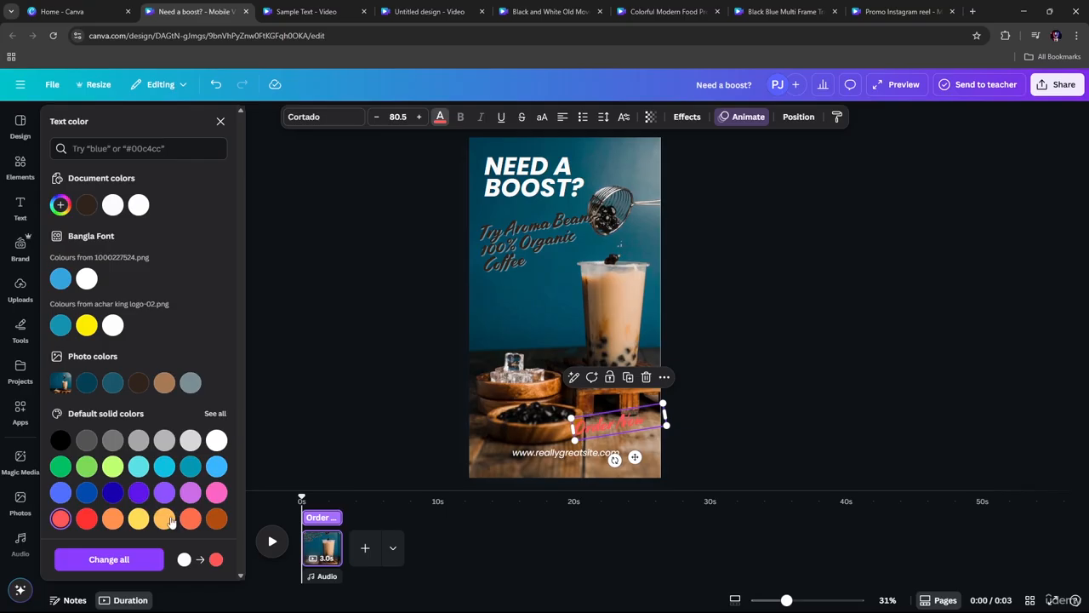
left_click(86, 518)
Delete the boba tea background photo and search the elements for "coffee beans background".
left_click(538, 368)
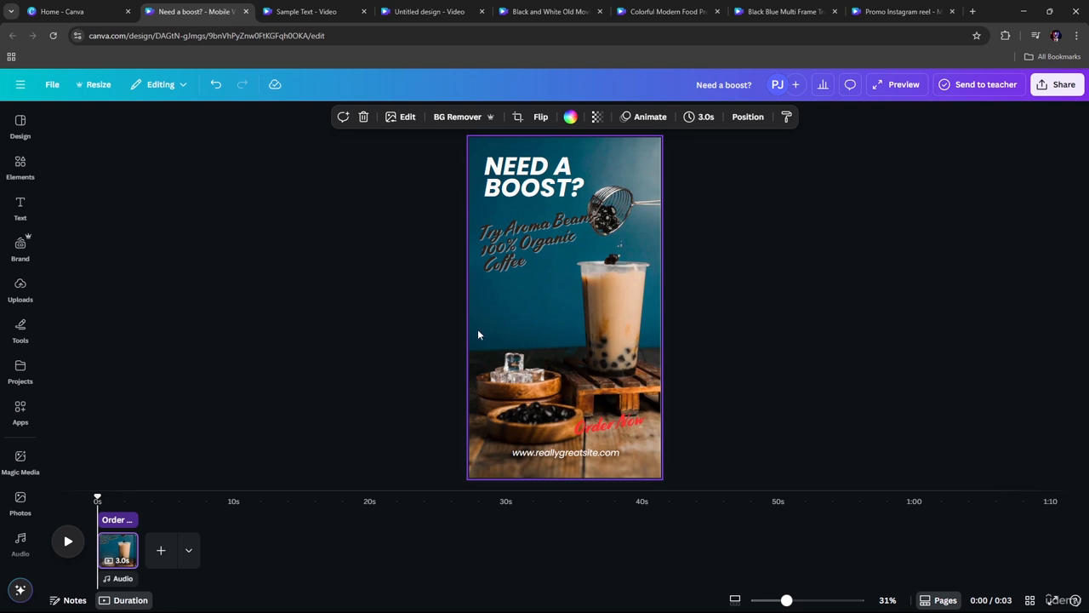
key("Delete")
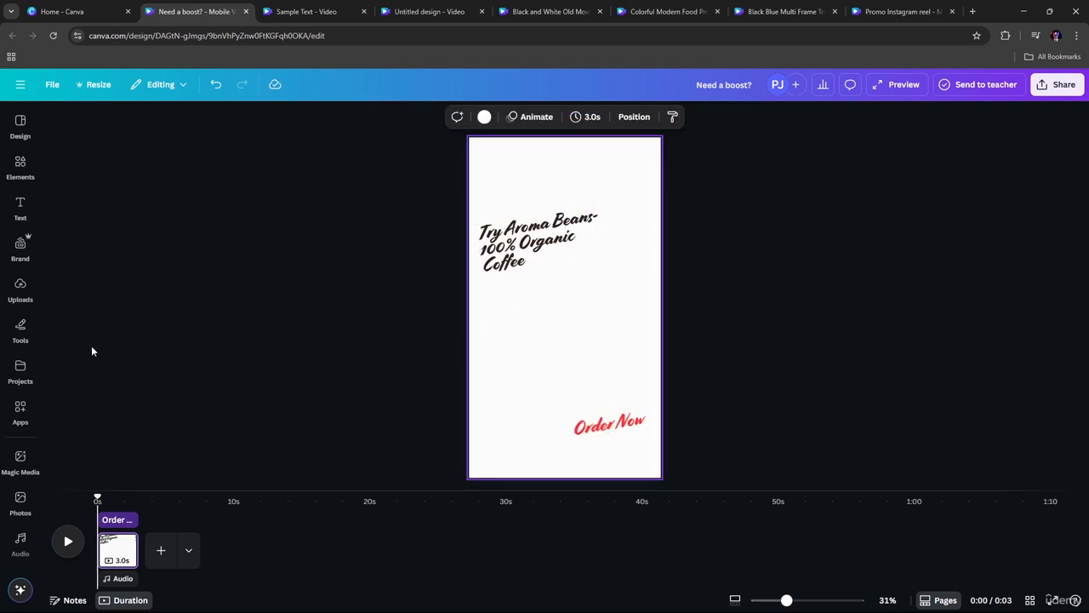
left_click(20, 166)
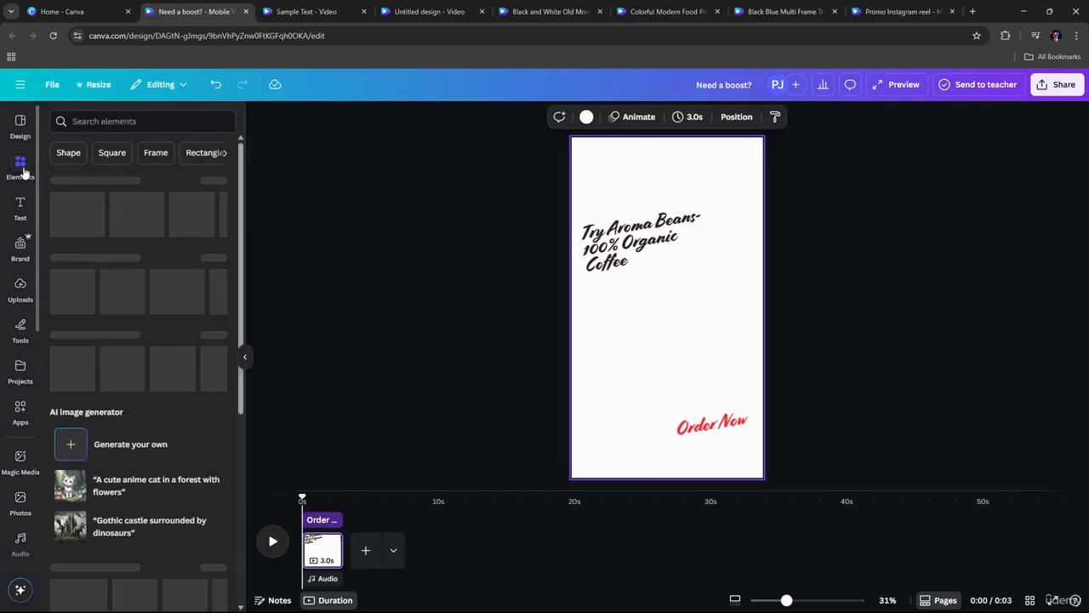
left_click(138, 122)
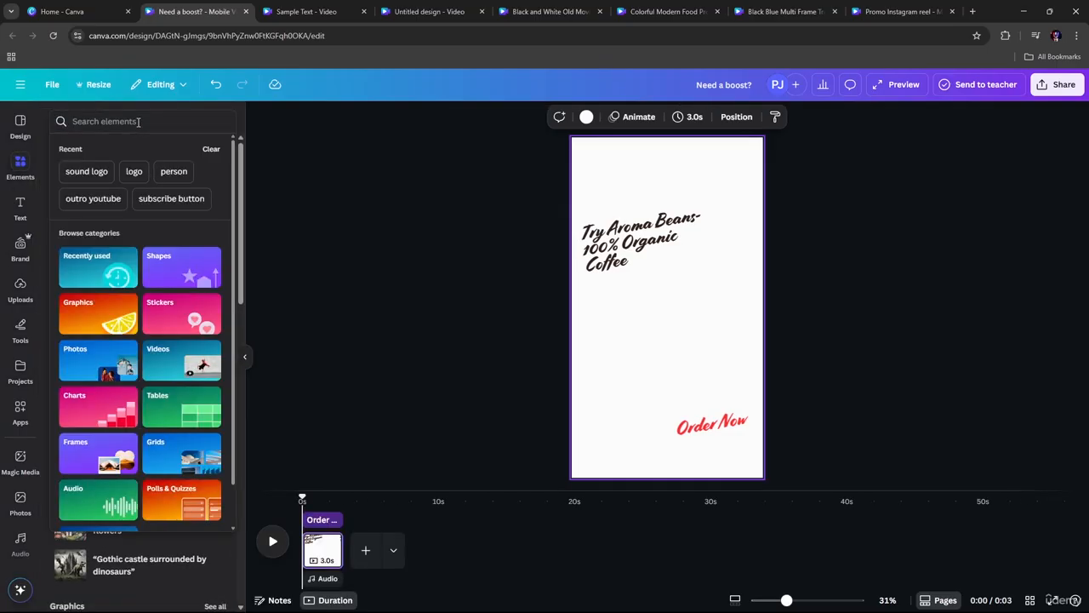
type("coffe")
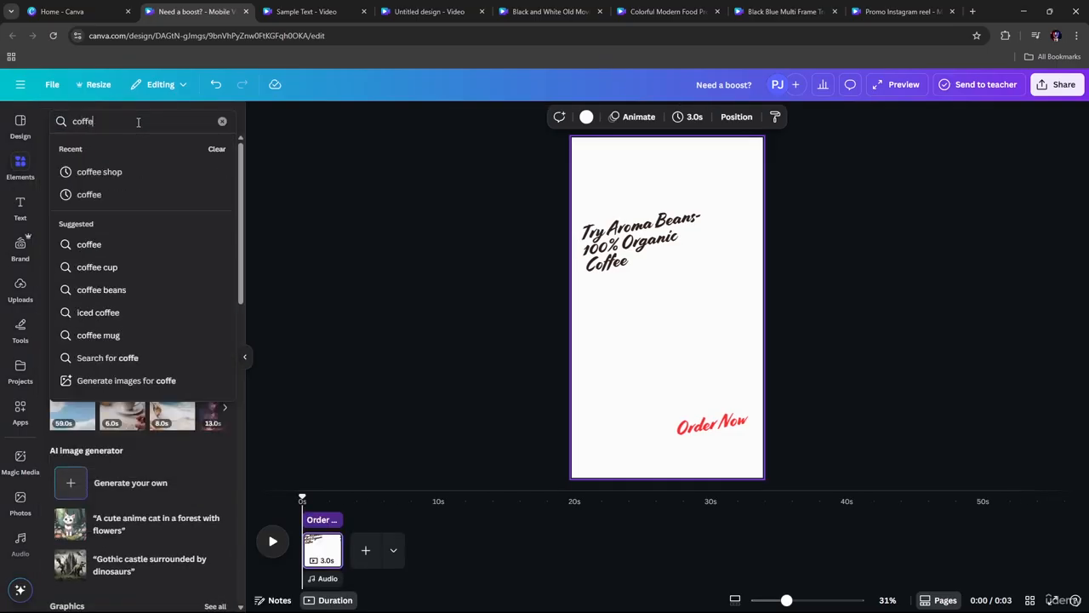
type("e back")
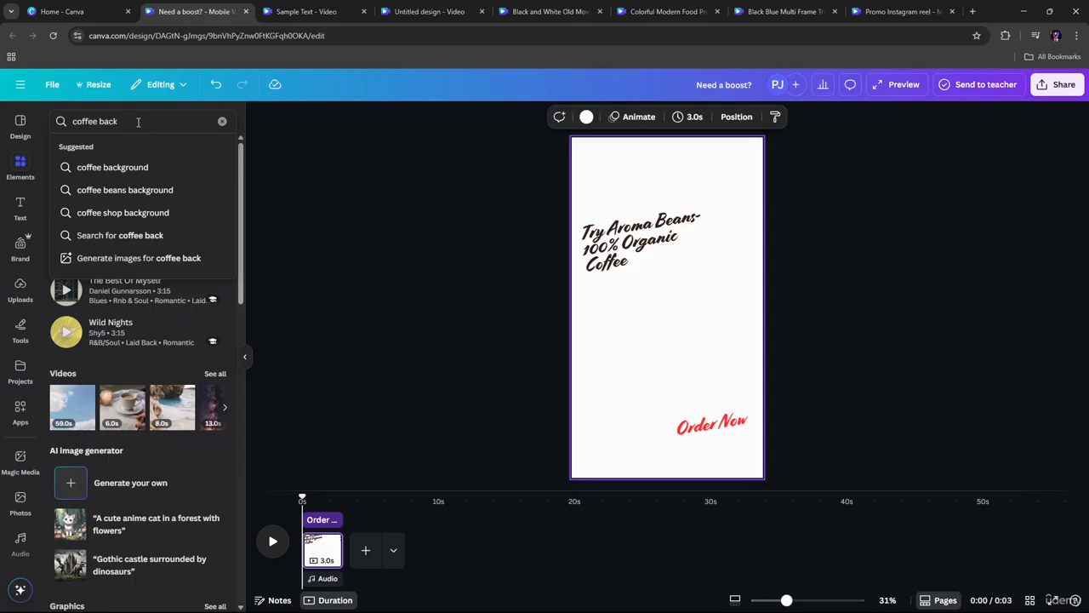
left_click(135, 189)
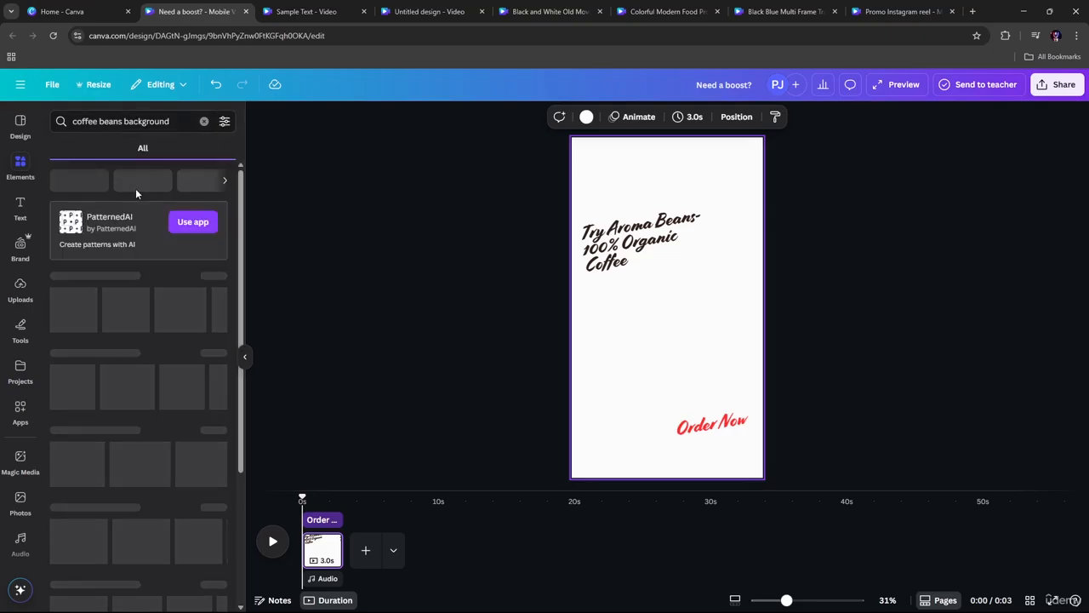
Browse the photo results, add the image of beans falling onto a coffee bean pile and set it as the page background.
scroll(130, 374, "down", 1)
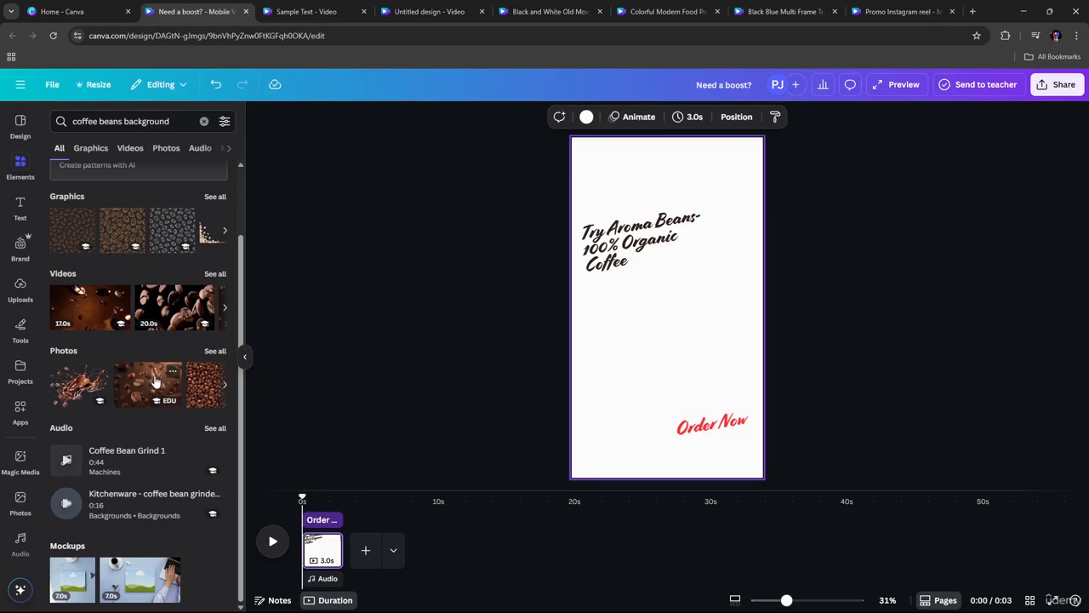
scroll(147, 364, "up", 1)
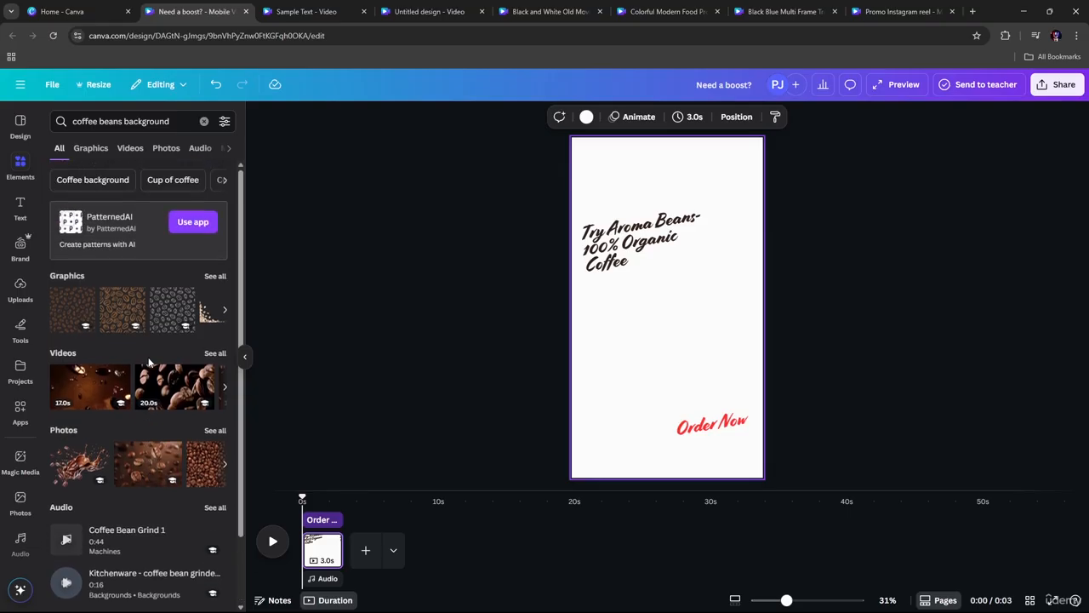
left_click(92, 148)
left_click(155, 148)
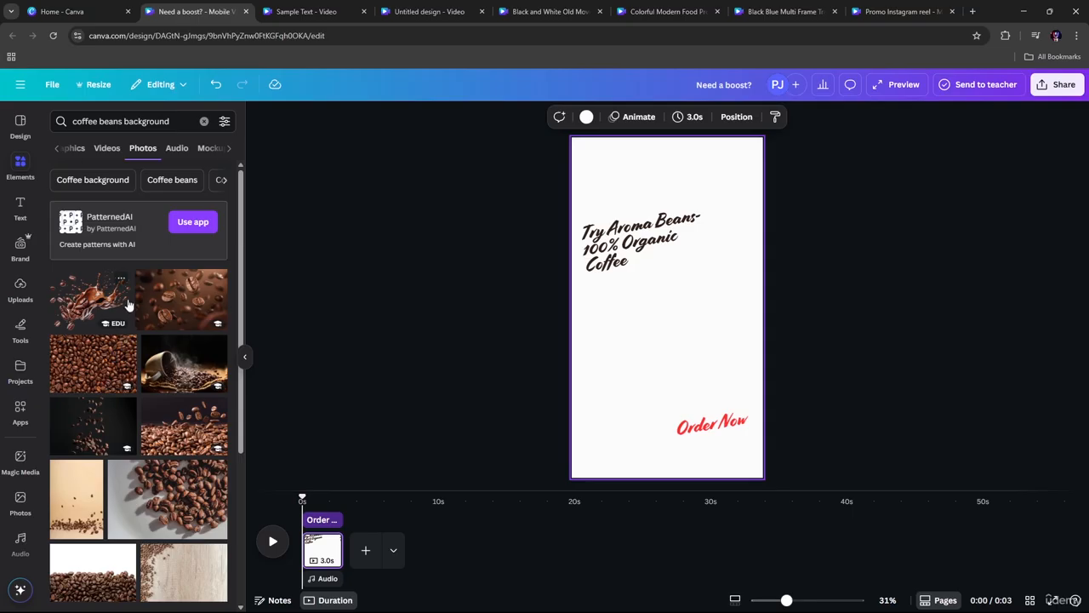
scroll(168, 402, "down", 2)
scroll(168, 402, "down", 5)
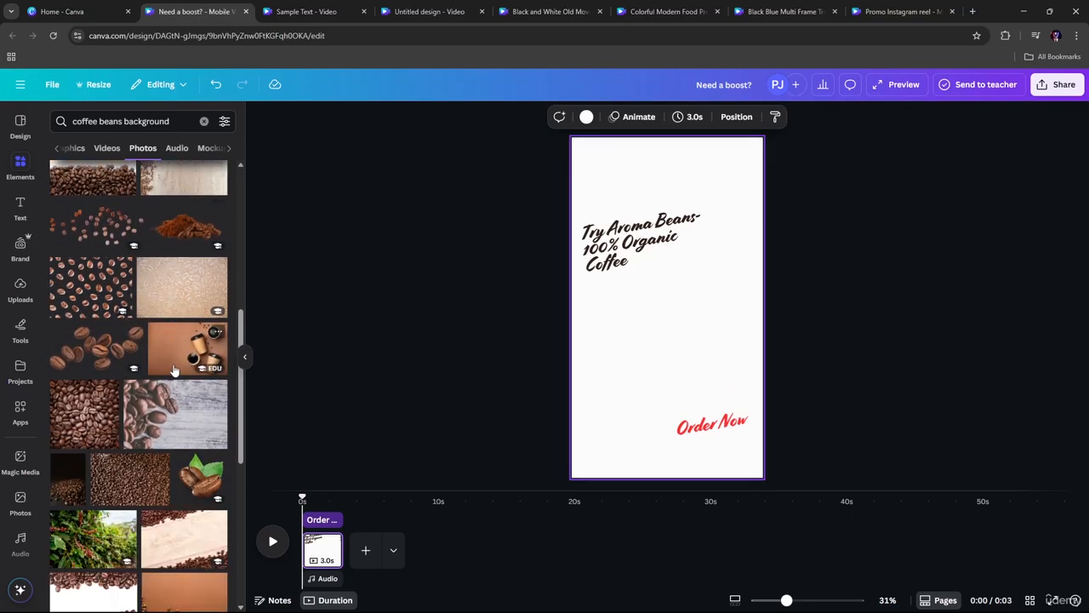
scroll(180, 364, "up", 5)
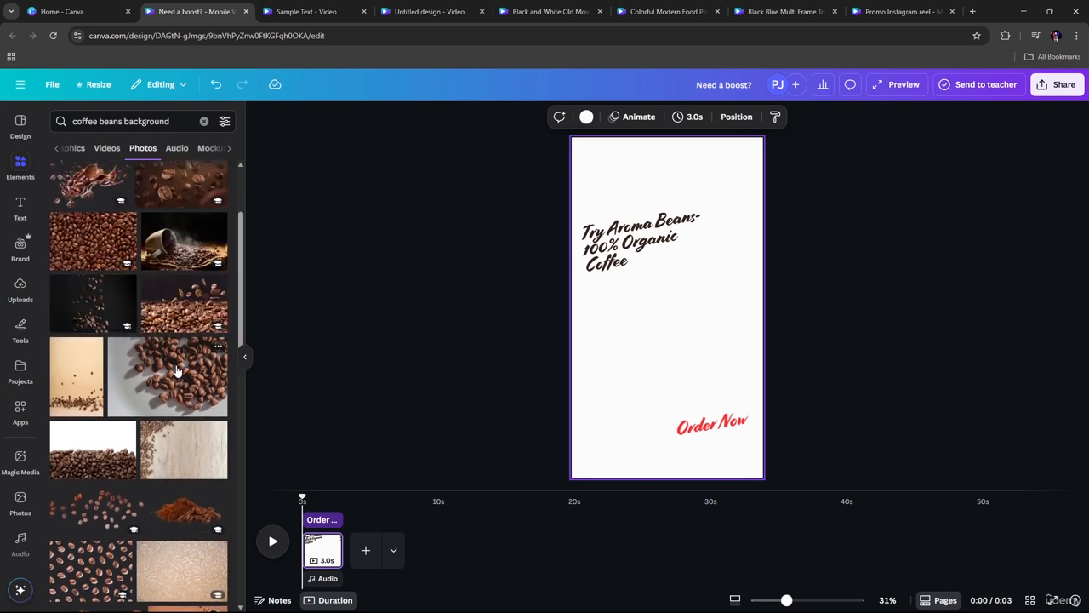
left_click(187, 314)
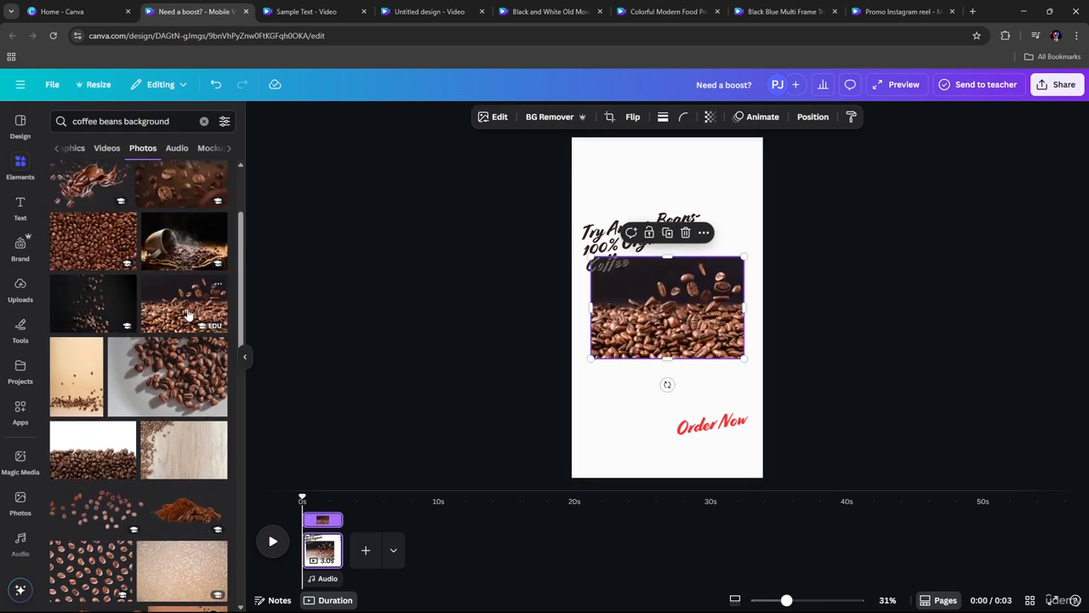
right_click(685, 337)
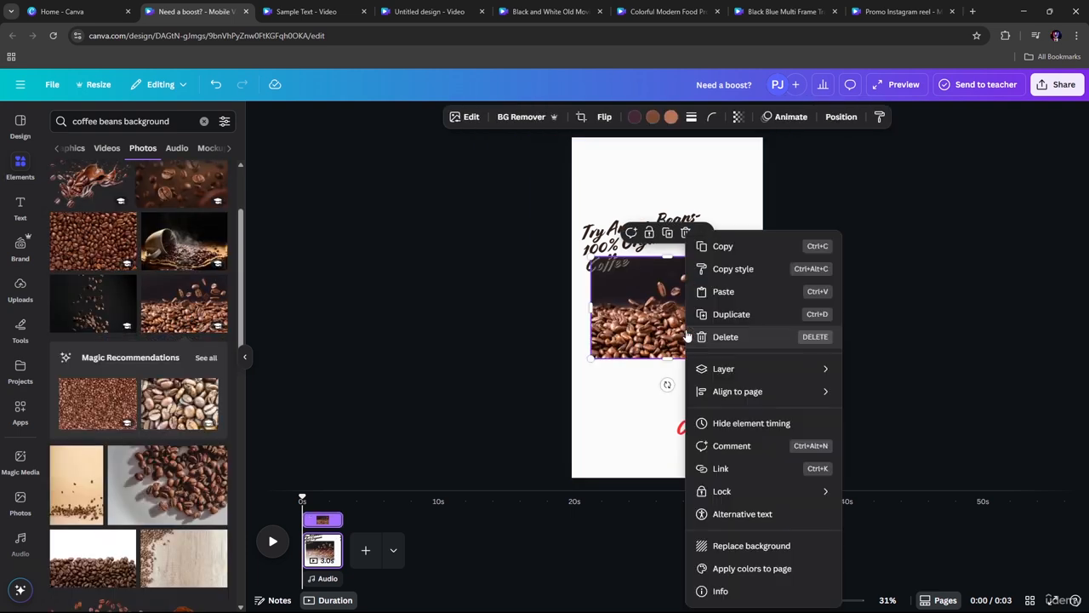
left_click(722, 546)
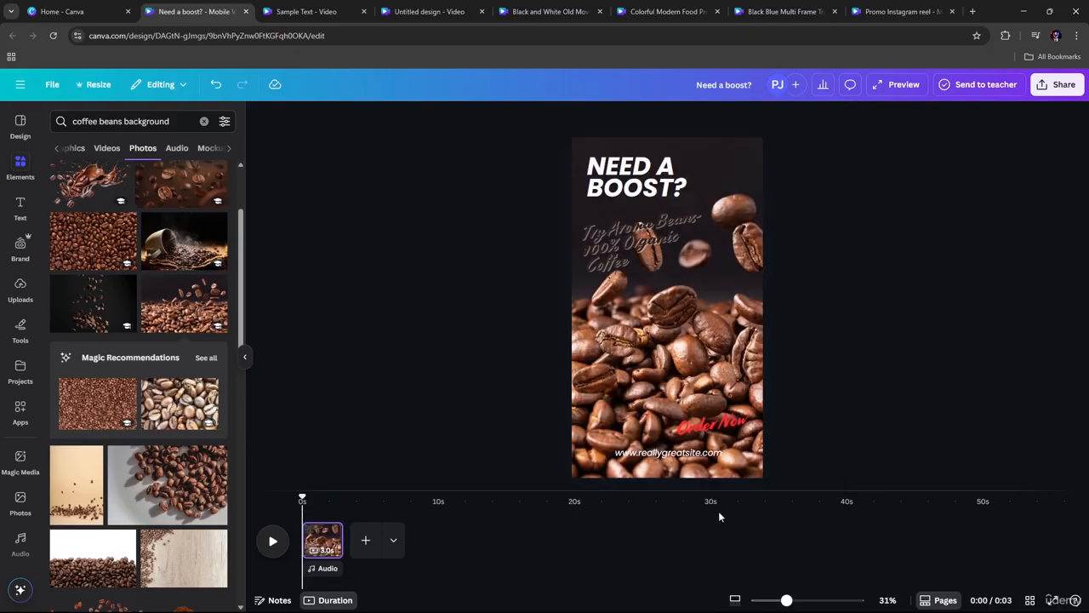
Try light gray on the "Try Aroma Beans" tagline and set its text color to pink.
left_click(642, 247)
left_click(543, 117)
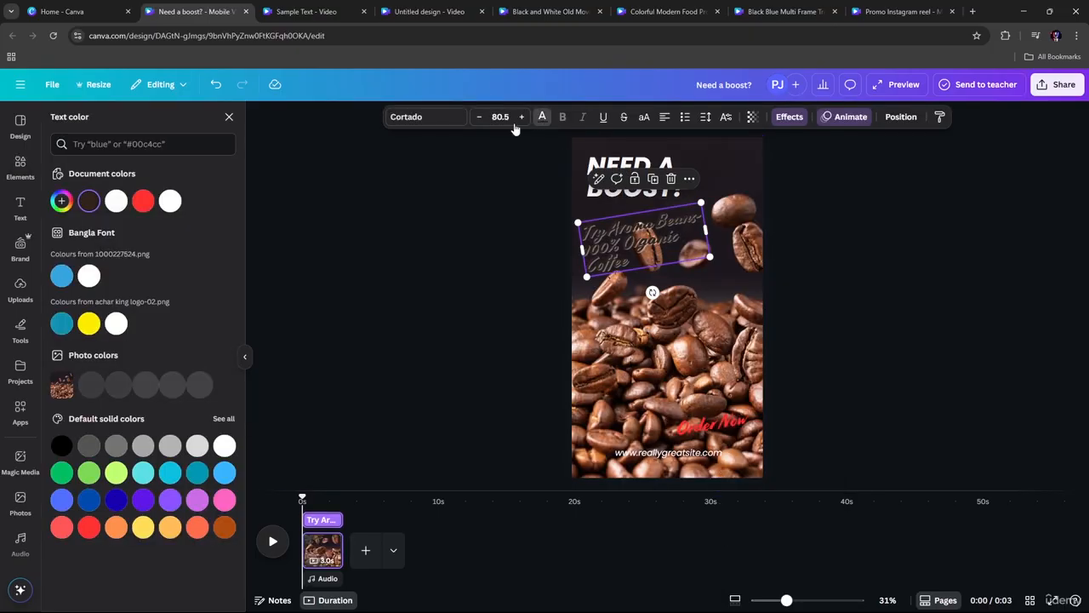
left_click(196, 441)
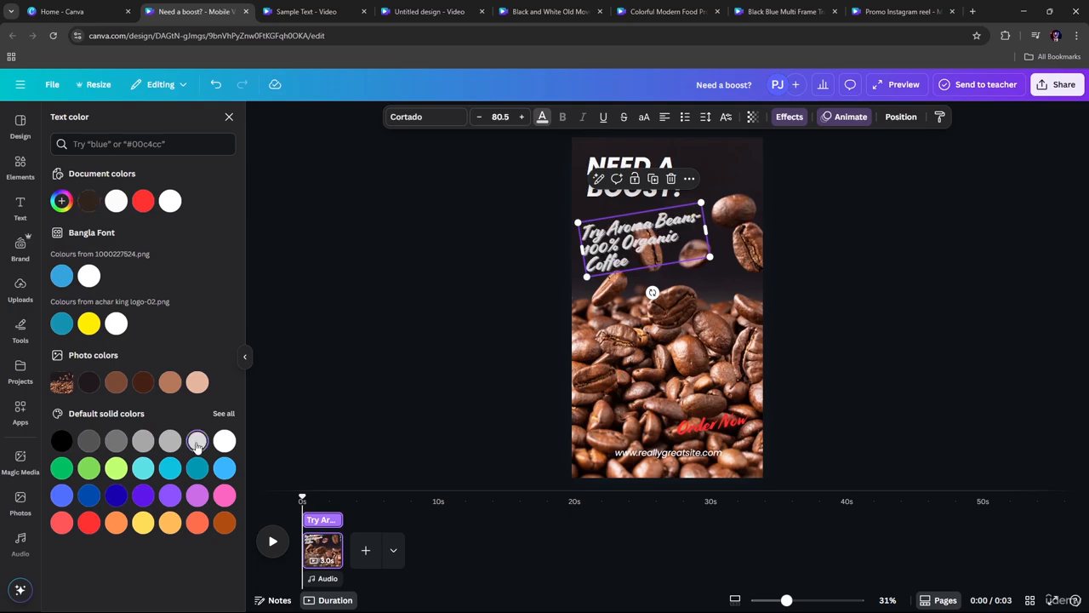
left_click(224, 497)
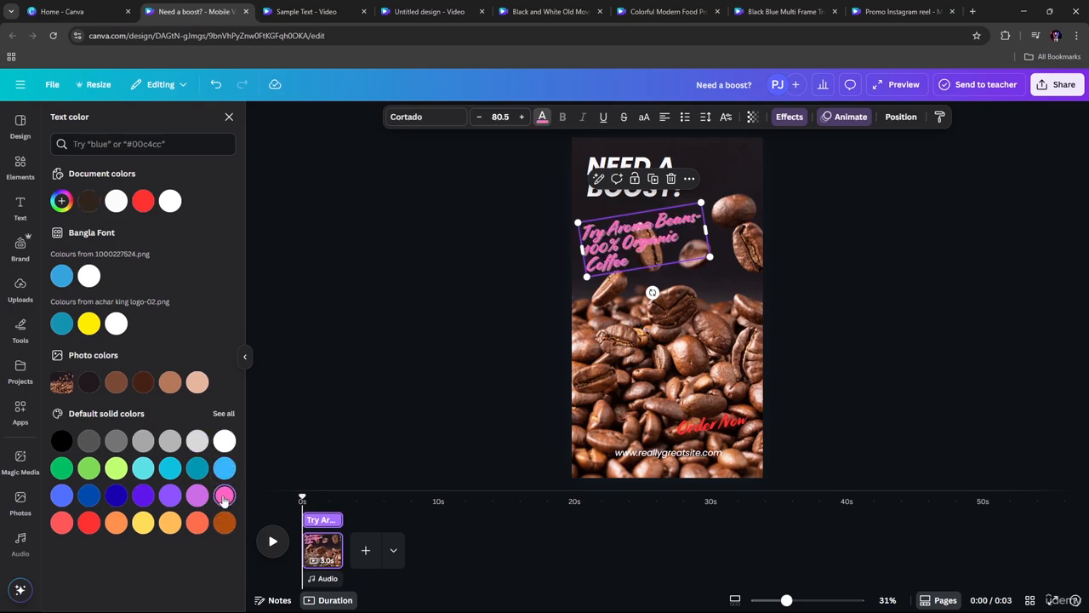
Try the fonts Lexend Deca, Carter One and Poppins on the "Try Aroma Beans" tagline.
left_click(452, 121)
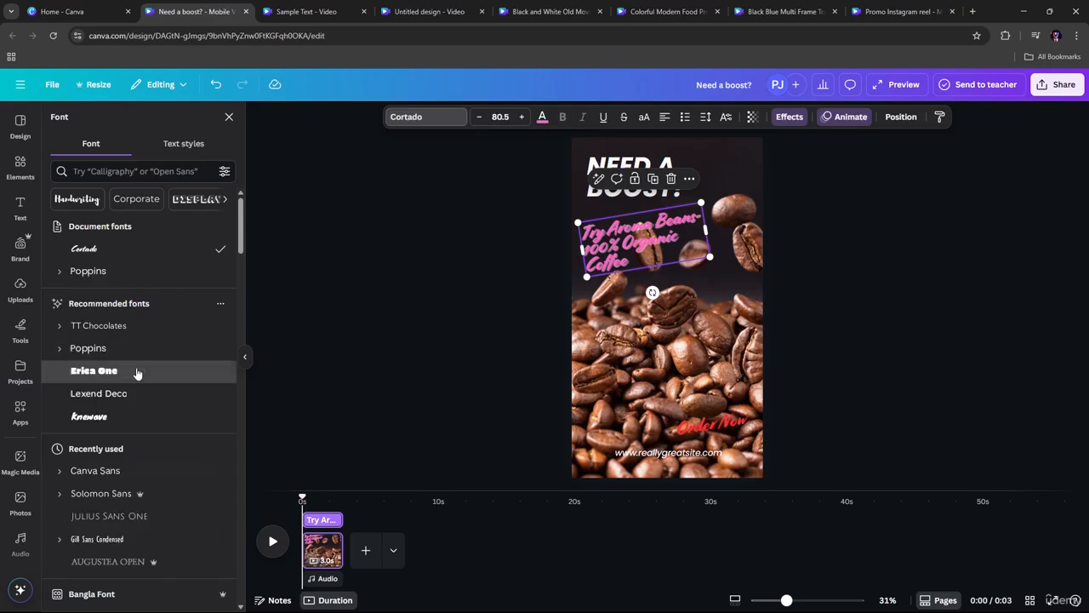
left_click(137, 372)
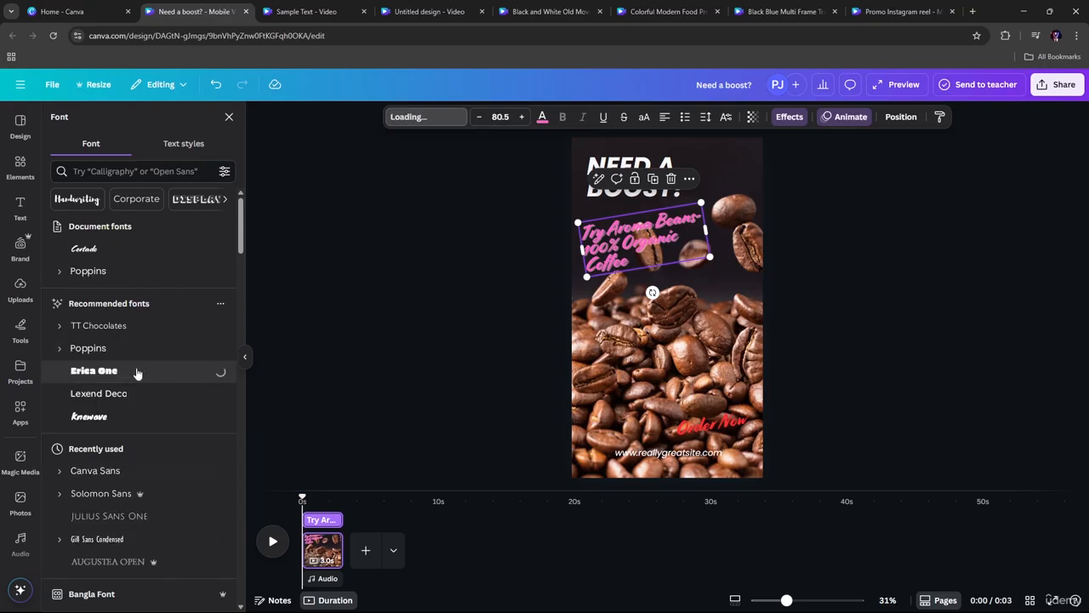
left_click(86, 394)
scroll(115, 502, "down", 5)
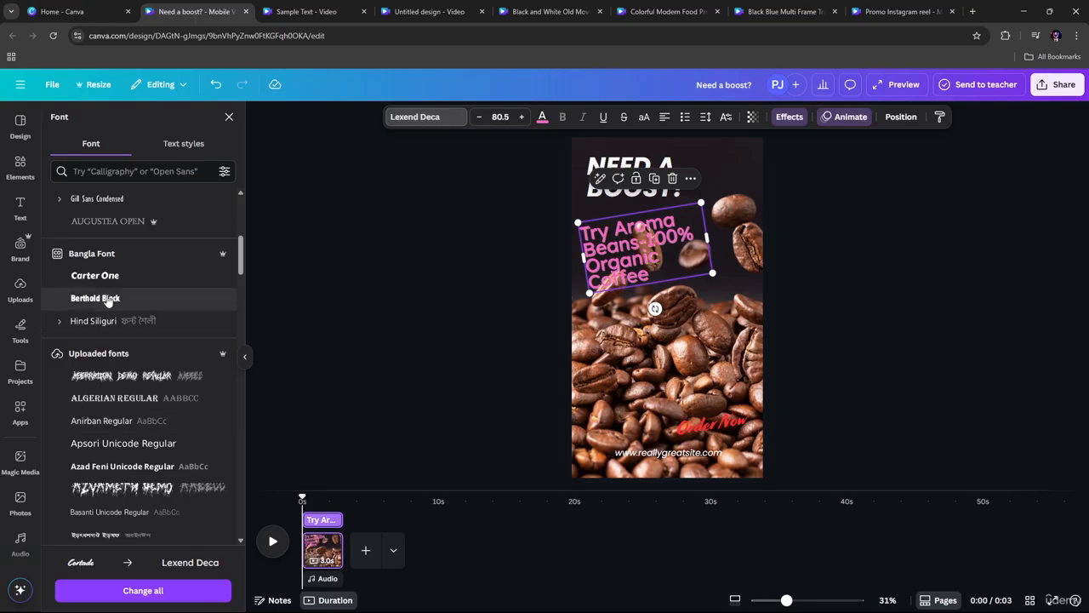
left_click(118, 273)
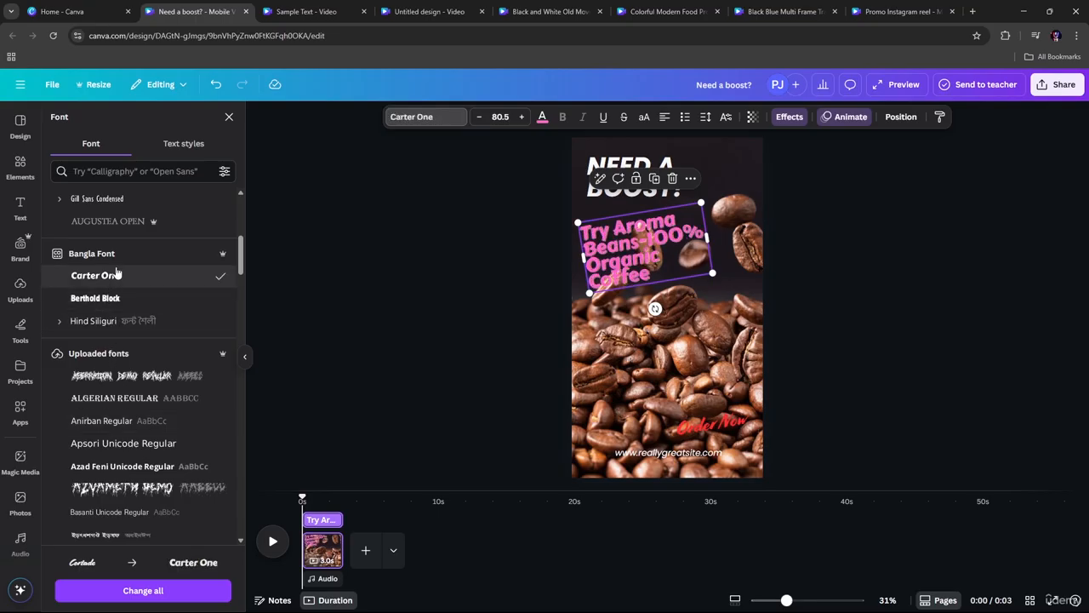
scroll(120, 362, "down", 10)
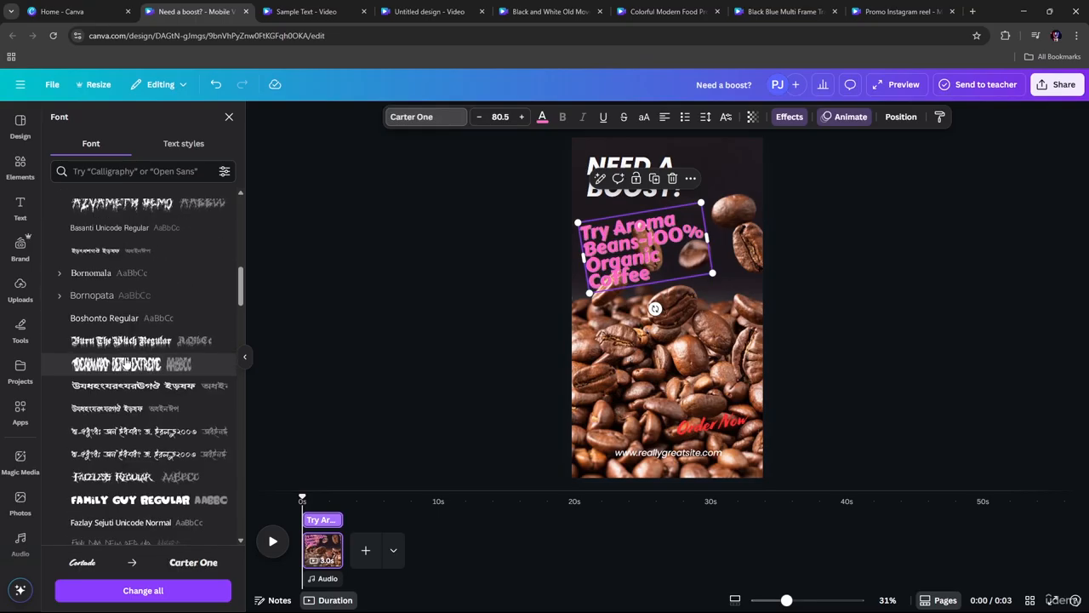
scroll(125, 365, "down", 15)
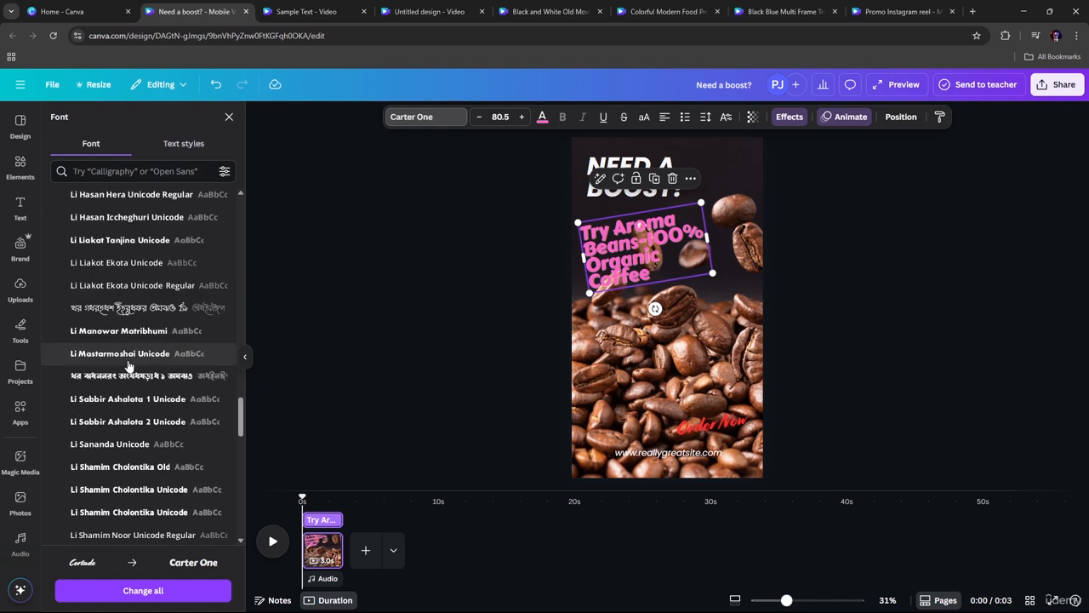
scroll(132, 364, "down", 10)
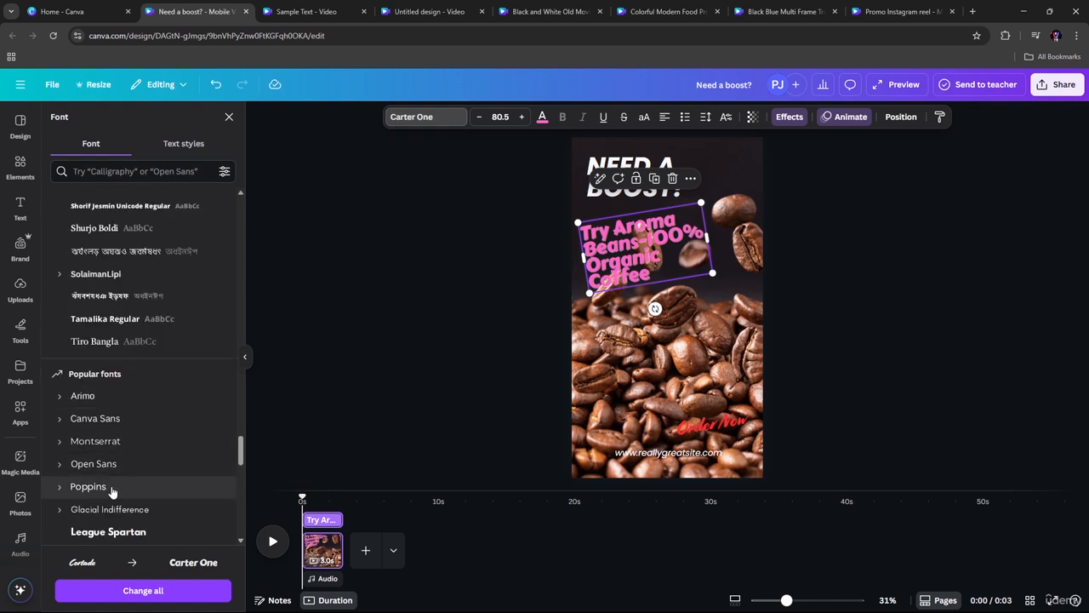
left_click(106, 486)
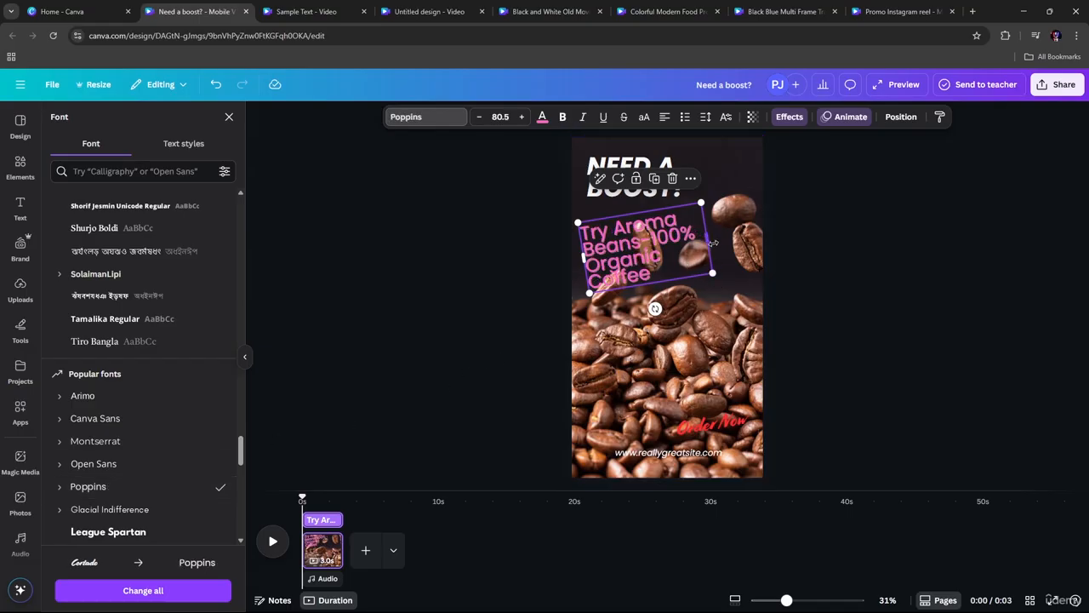
Widen the tagline's text box, move it down onto the coffee bean pile and set its text color to white.
left_click_drag(710, 237, 771, 244)
left_click_drag(654, 248, 655, 328)
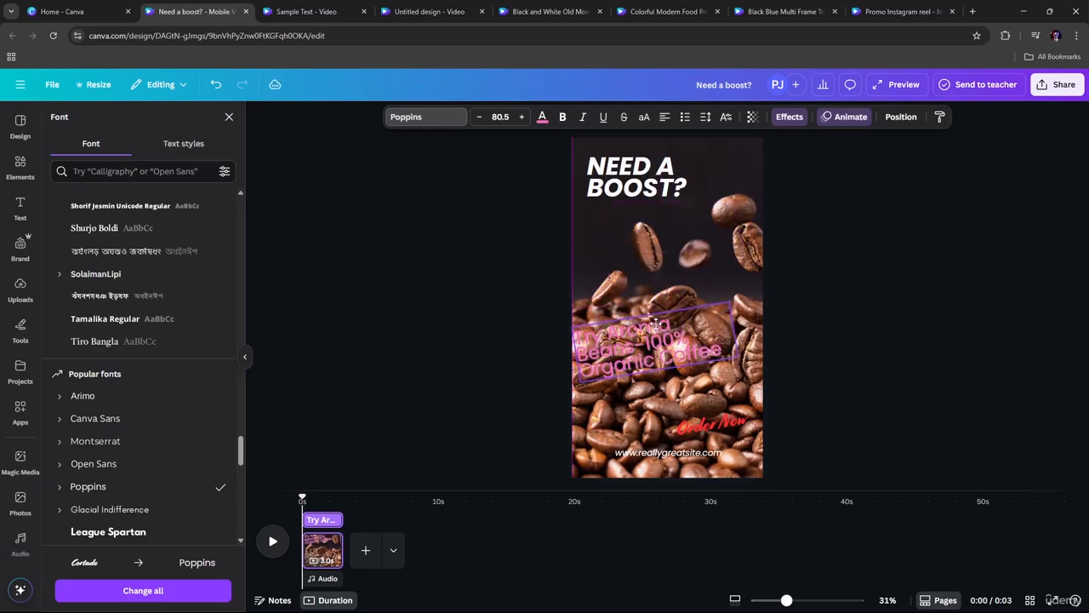
left_click(542, 117)
left_click(116, 323)
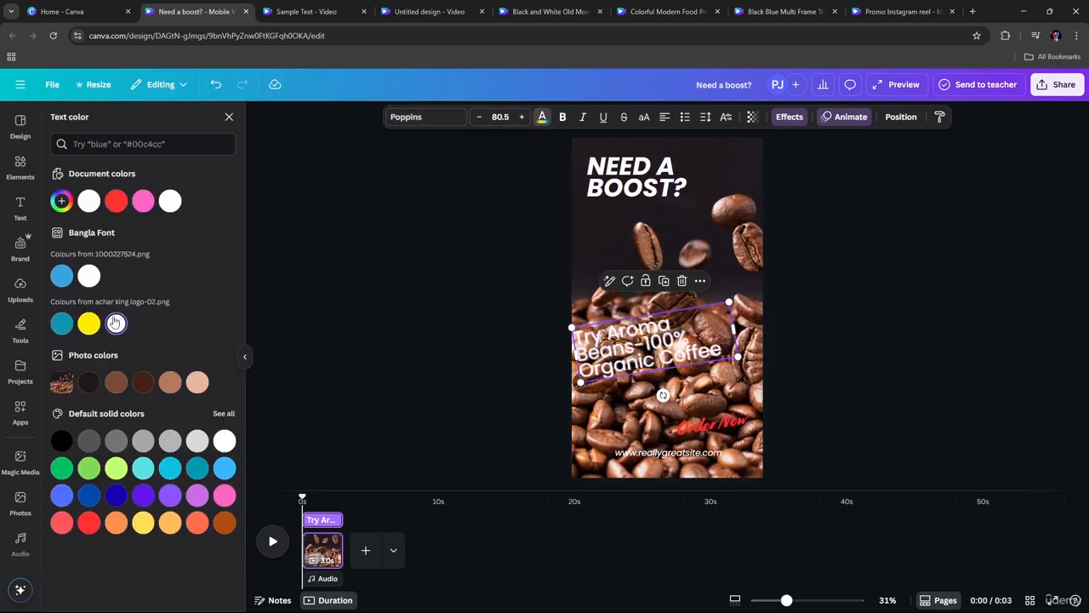
Replace the tagline's Shadow effect with Outline, also trying Lift and no effect.
left_click(790, 117)
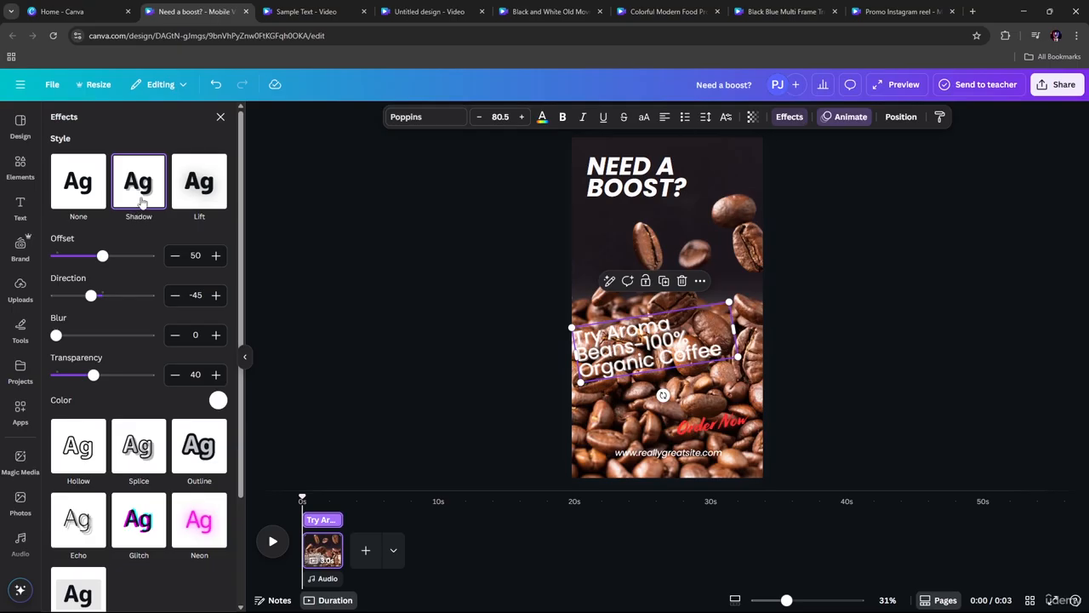
left_click(199, 182)
left_click(89, 176)
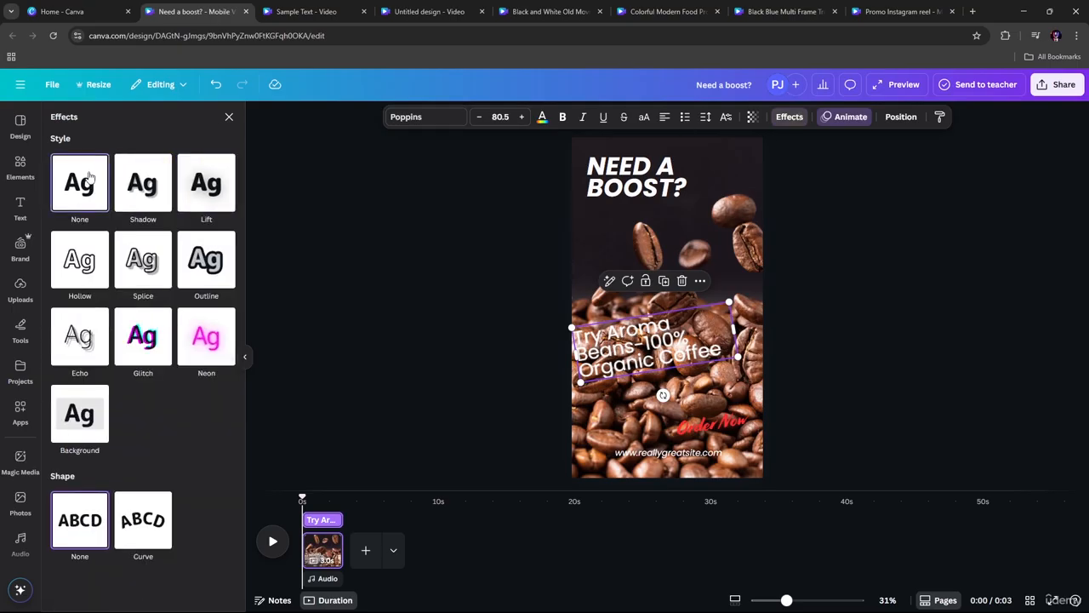
left_click(209, 272)
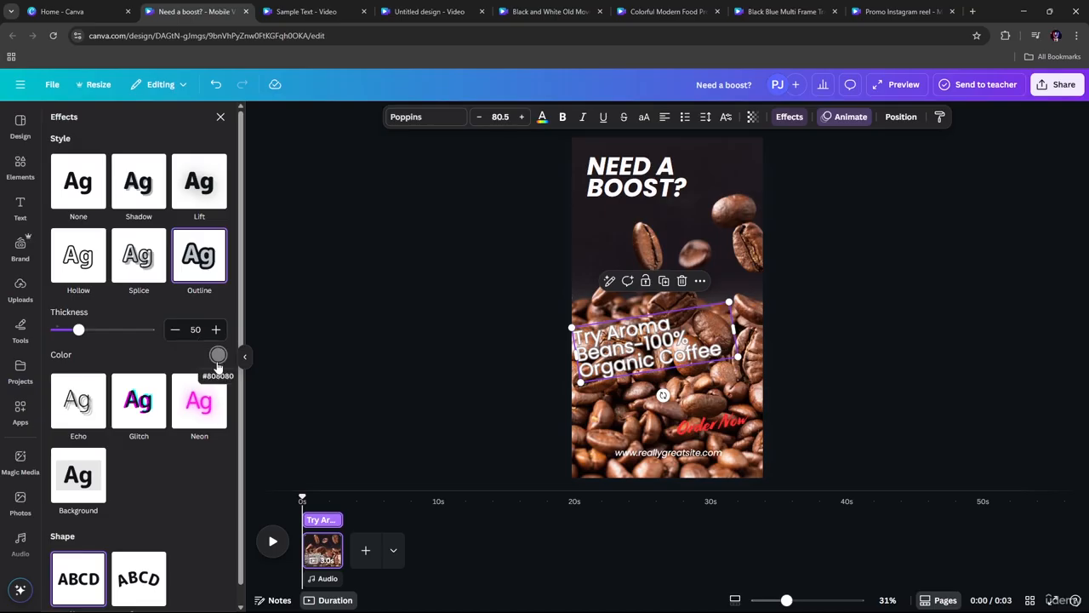
Set the tagline's outline thickness to 24 and its color to black, also trying bright red and yellow.
left_click(216, 356)
left_click(130, 410)
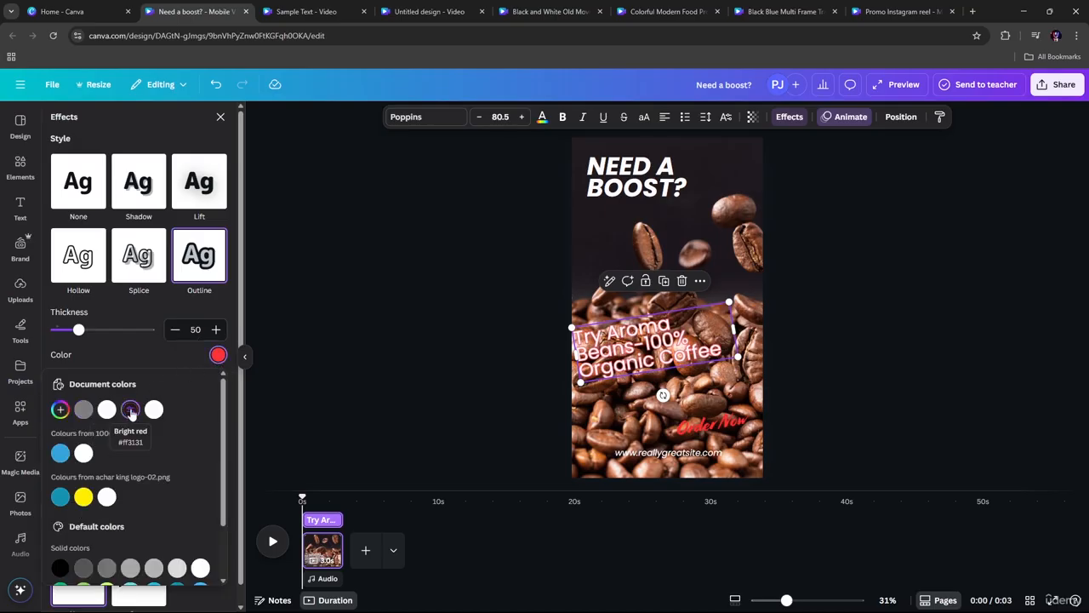
scroll(131, 414, "down", 1)
scroll(131, 415, "down", 1)
left_click(83, 425)
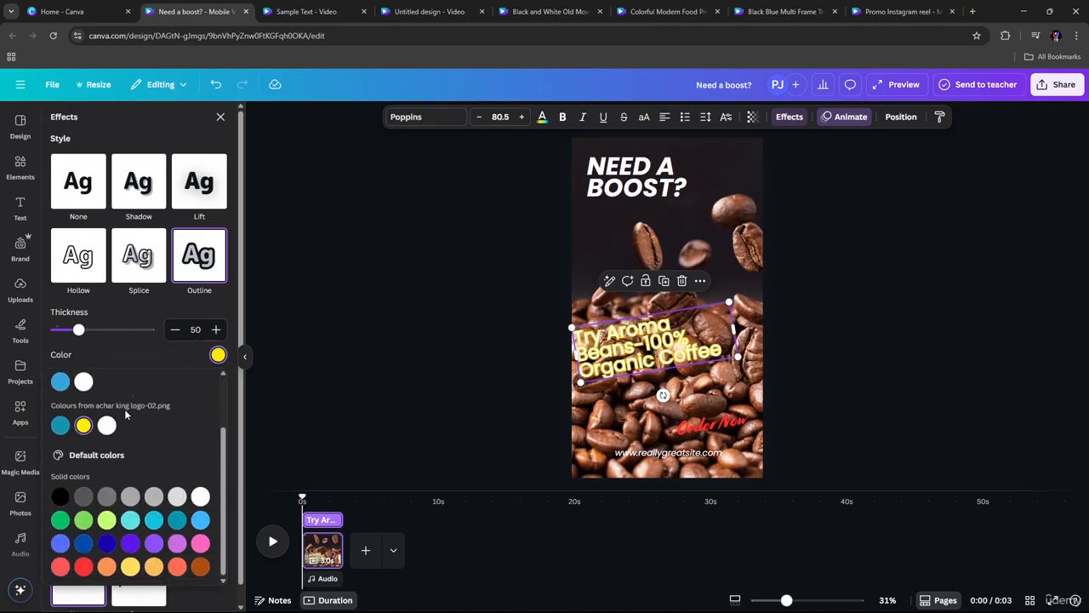
mouse_move(78, 330)
left_mouse_down()
mouse_move(122, 330)
mouse_move(67, 331)
left_mouse_up()
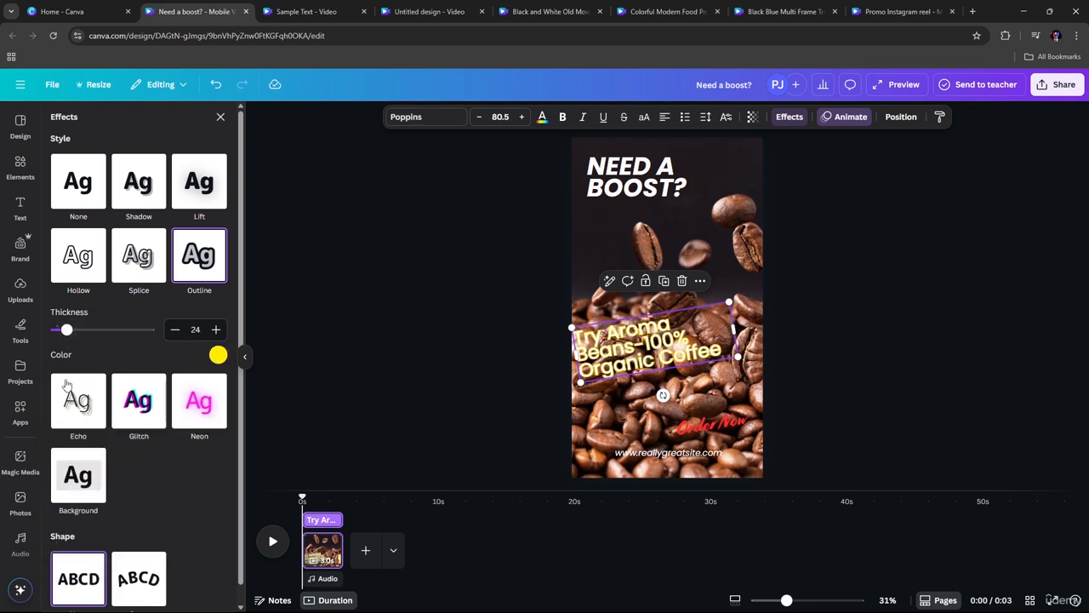
left_click(218, 355)
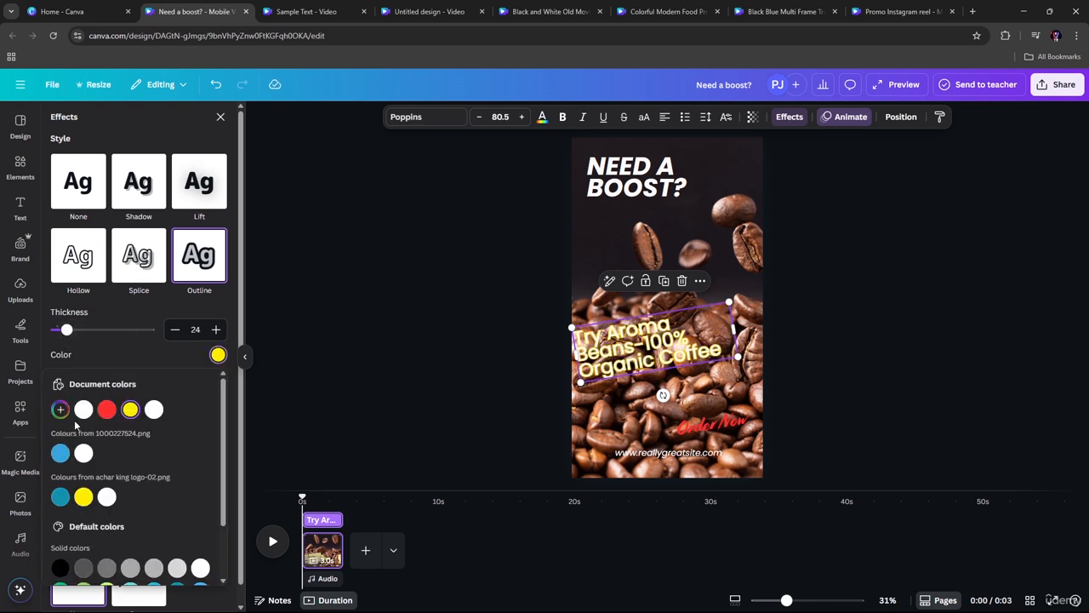
left_click(60, 567)
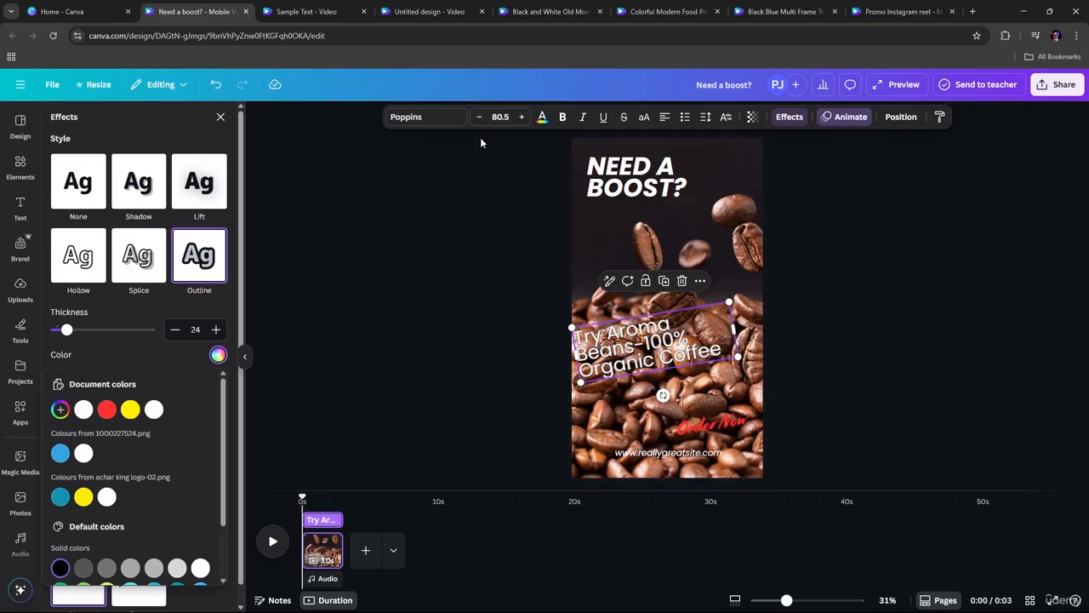
Set the tagline's font to Carter One, also trying Tex Gyre Bonum.
left_click(443, 116)
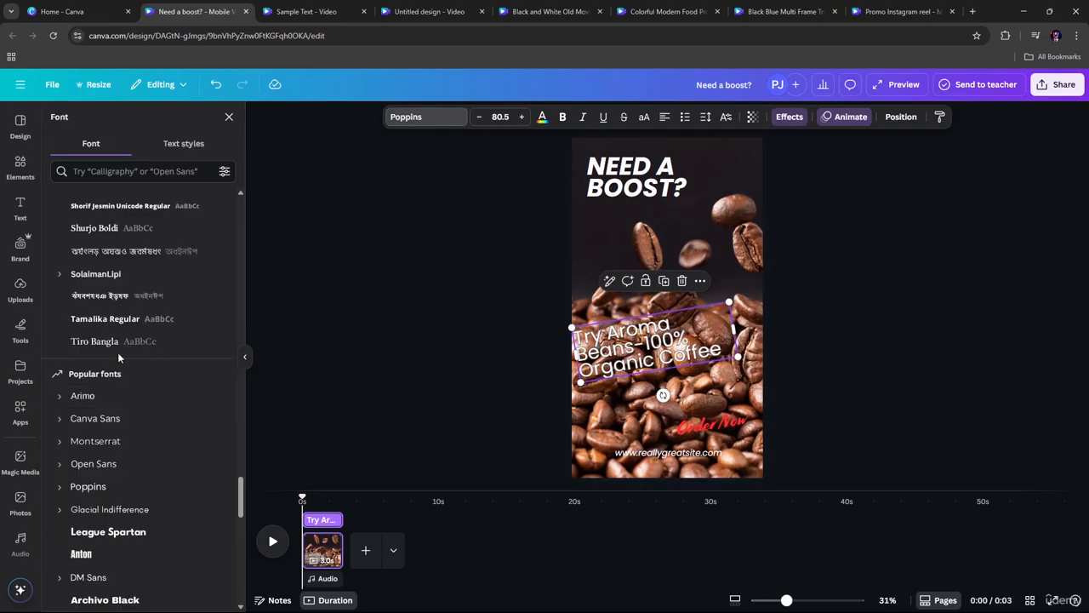
scroll(119, 353, "up", 20)
left_click(120, 349)
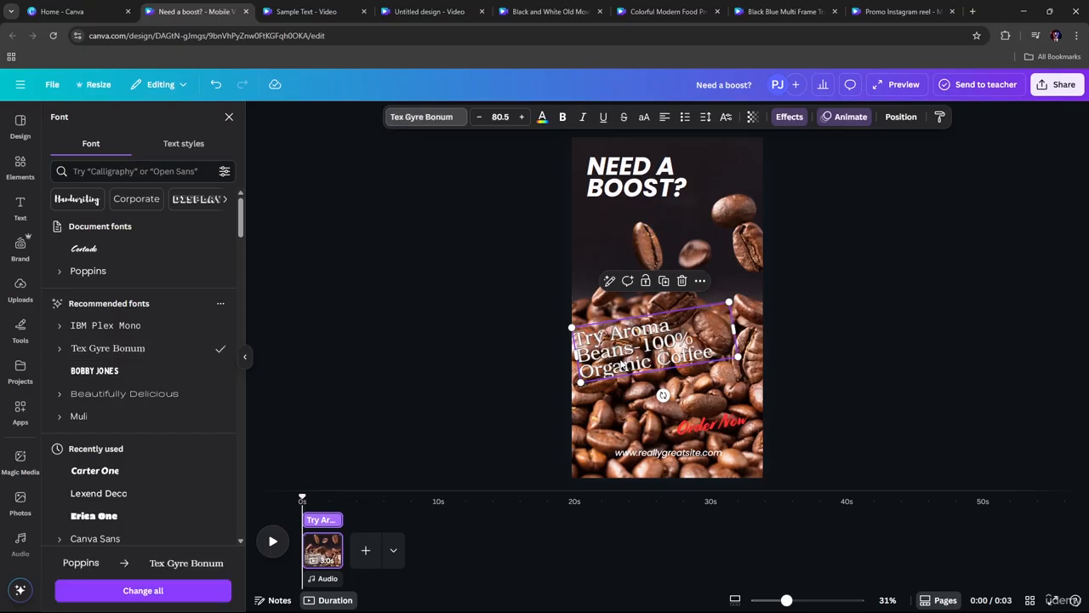
left_click(93, 472)
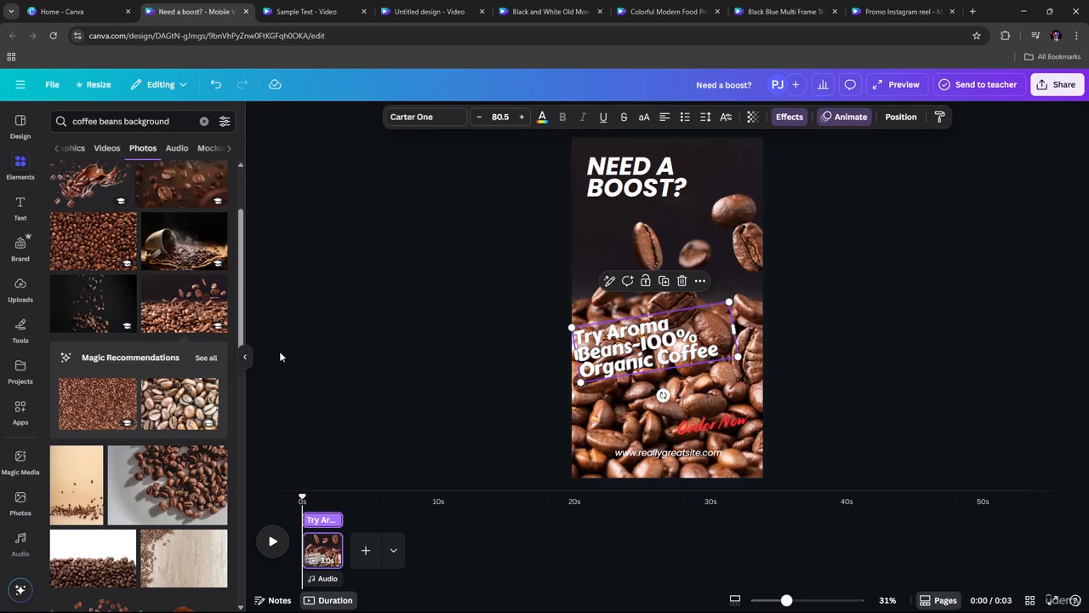
Search the elements for "coffee" videos and move the tagline further down, just above "Order Now".
left_click(204, 122)
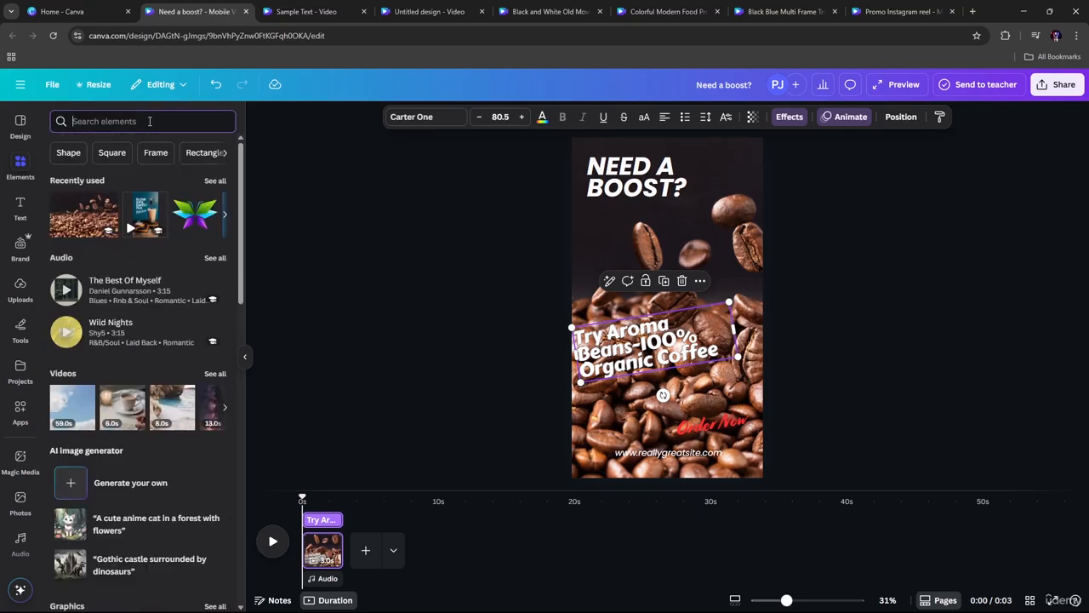
type("coffee")
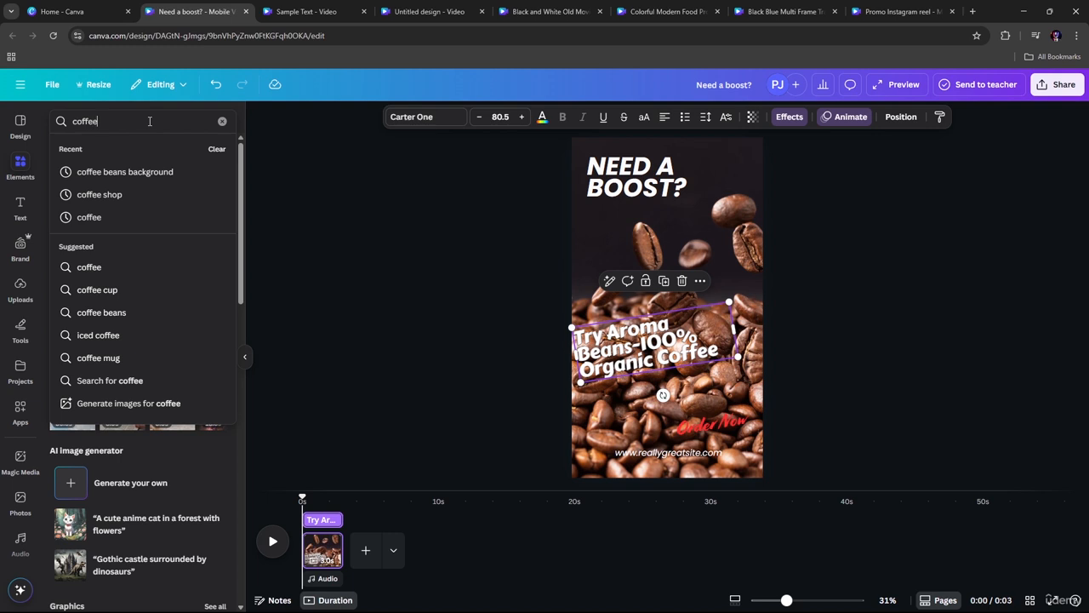
key("Return")
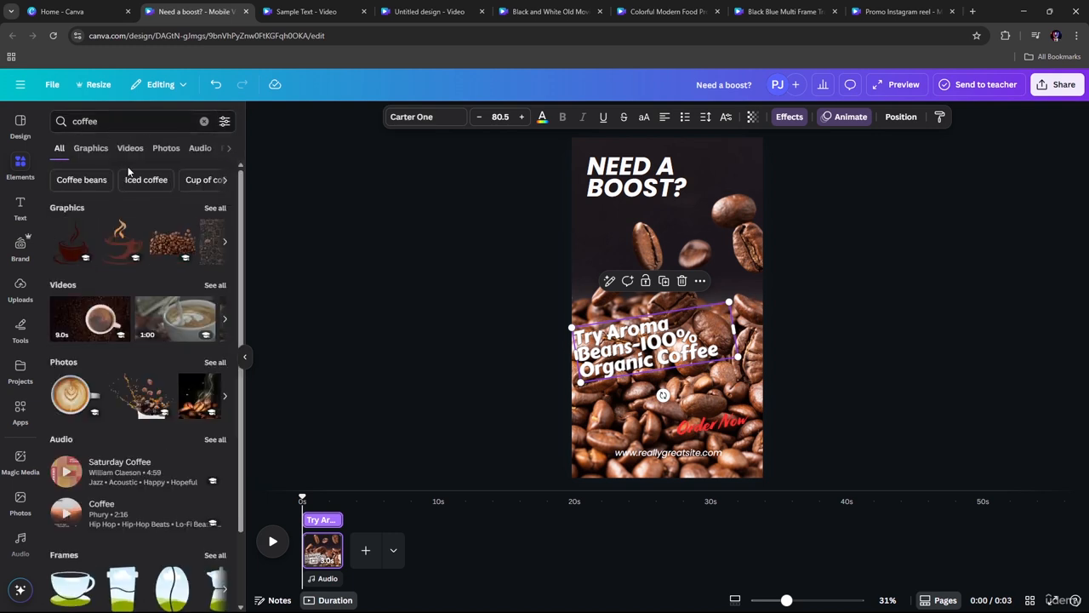
left_click(130, 149)
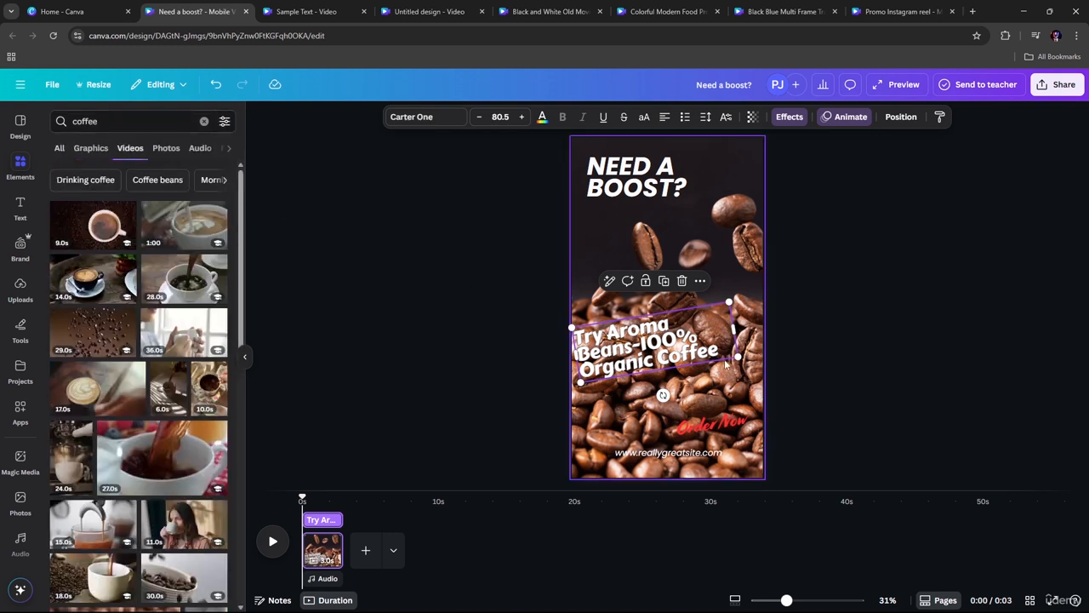
left_click_drag(726, 364, 722, 415)
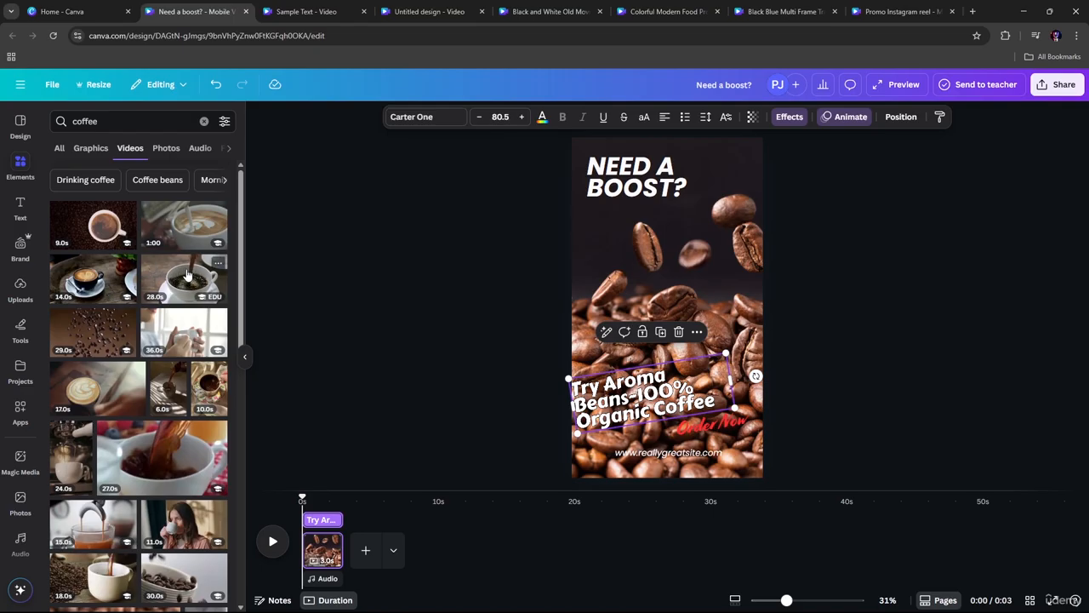
Add the photo of the yellow cup with splashing coffee, shrink it slightly and place it between the headline and the tagline.
left_click(166, 149)
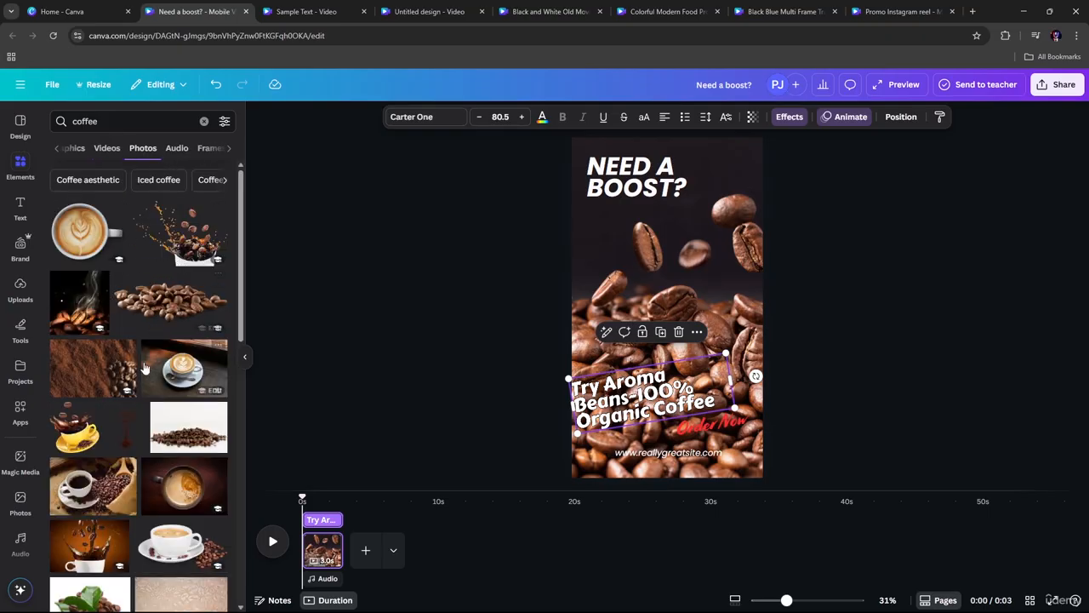
left_click(89, 441)
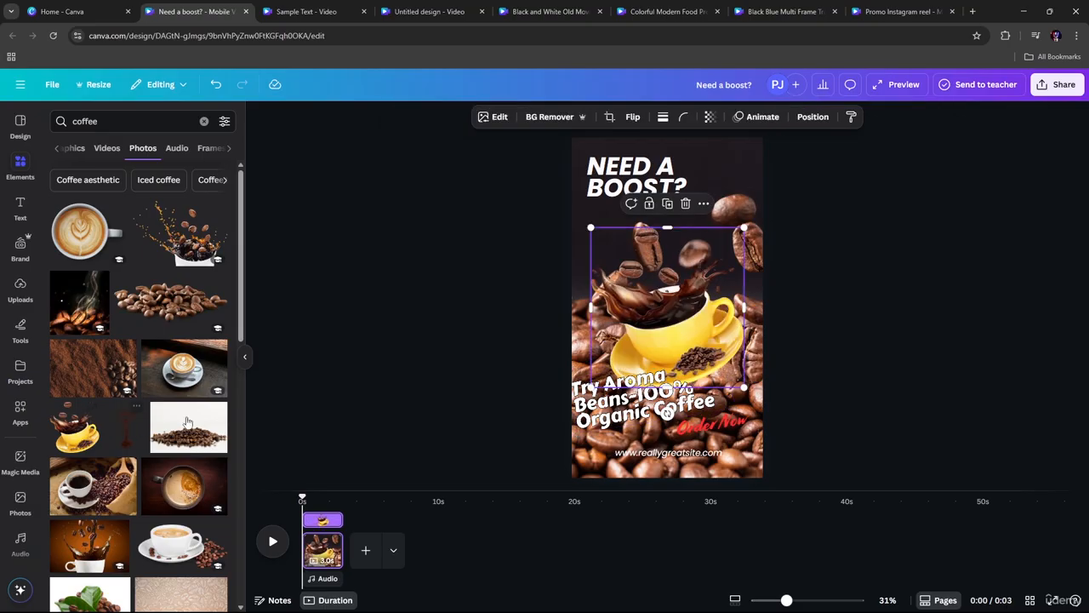
left_click_drag(673, 350, 697, 355)
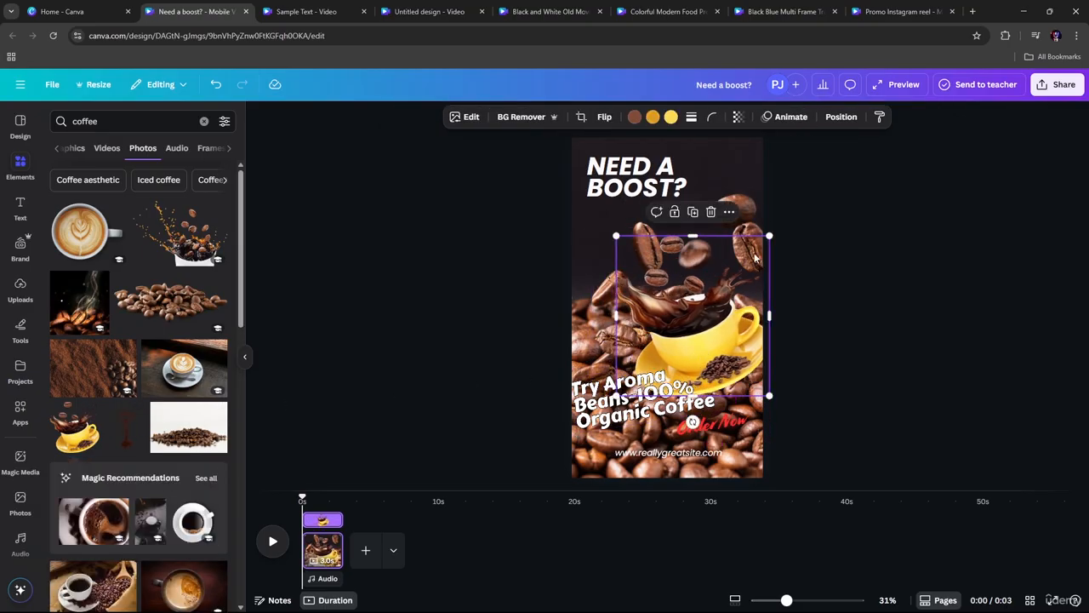
mouse_move(765, 239)
left_mouse_down()
mouse_move(786, 210)
mouse_move(757, 250)
left_mouse_up()
left_click_drag(693, 345, 681, 318)
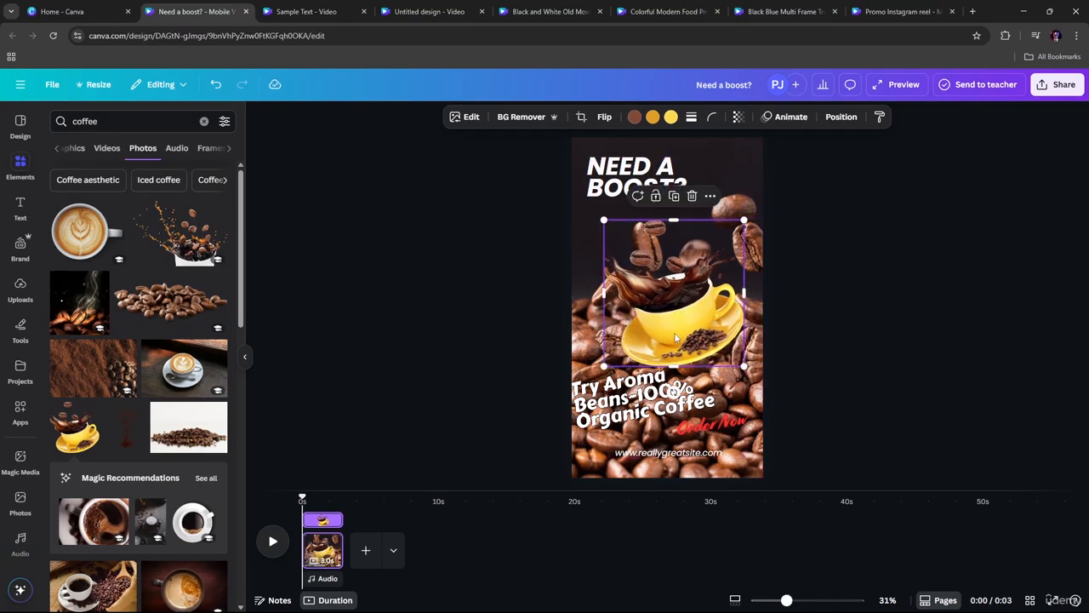
left_click_drag(685, 294, 663, 291)
Try removing the background from the coffee bean background image, and undo the removal.
left_click(729, 175)
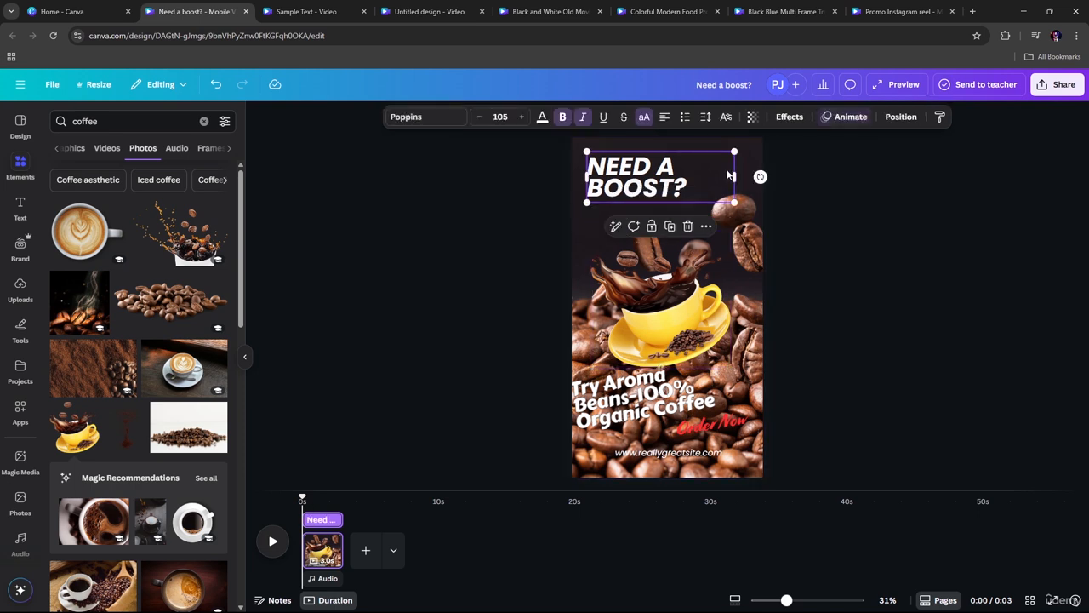
left_click(741, 154)
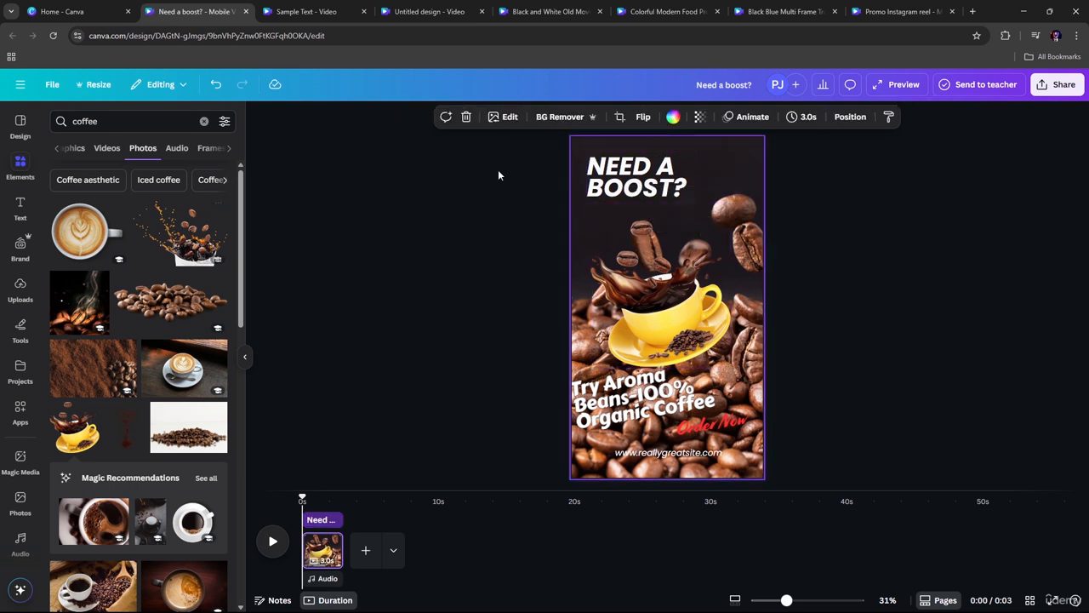
left_click(557, 117)
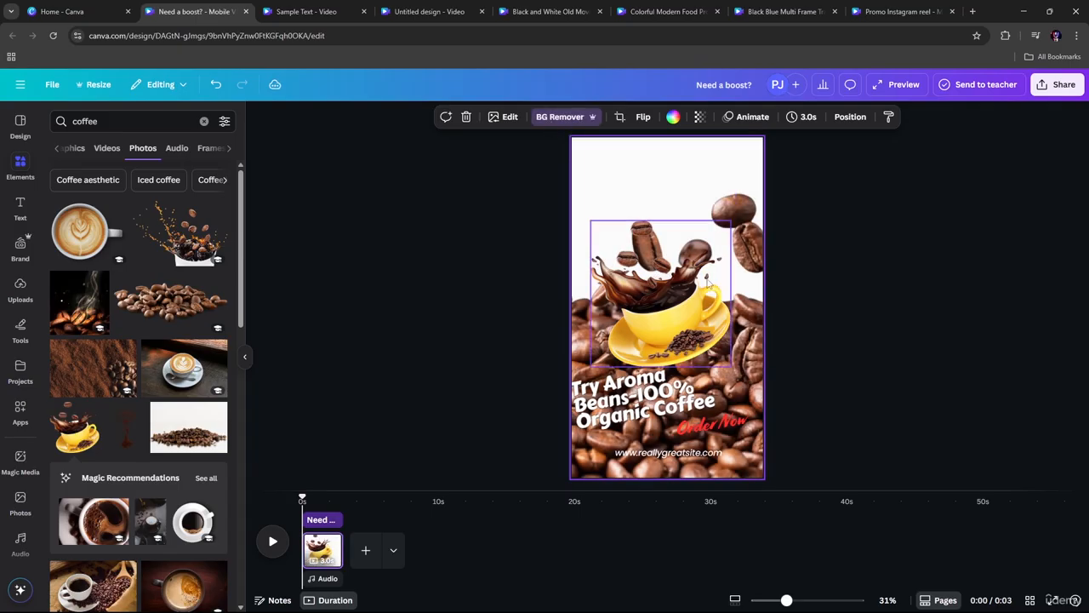
key("ctrl+z")
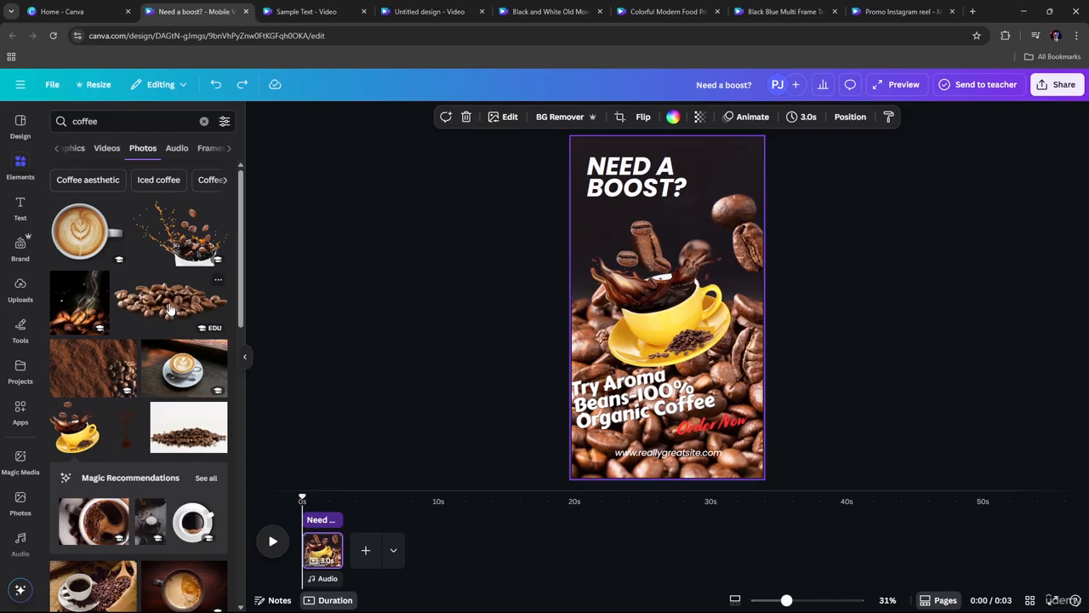
scroll(178, 271, "down", 5)
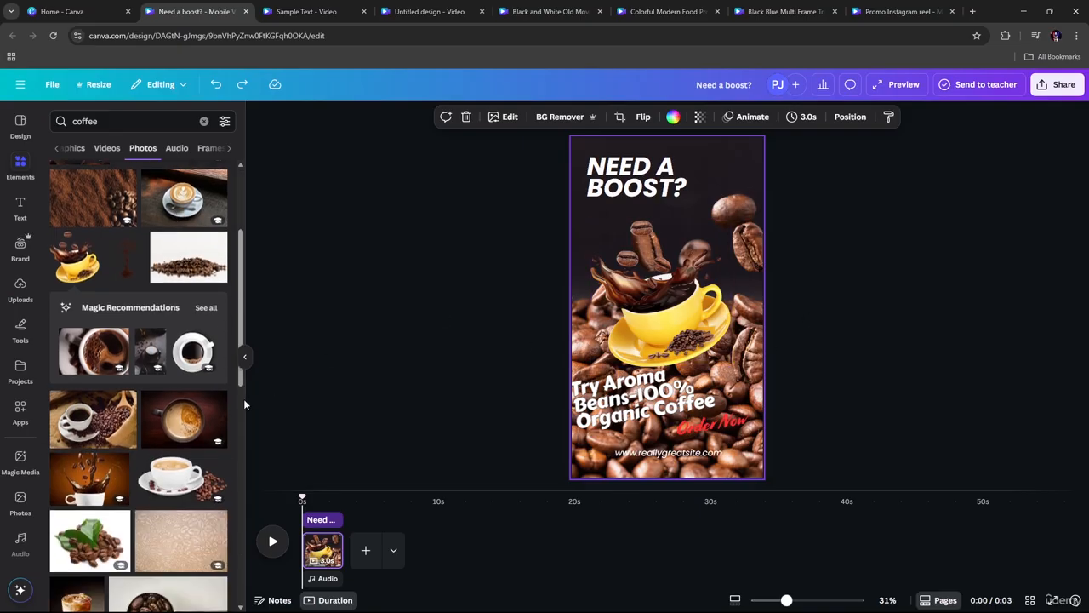
Add the photo of roasted coffee beans over white smoke on black and use it to replace the page background.
scroll(206, 429, "down", 2)
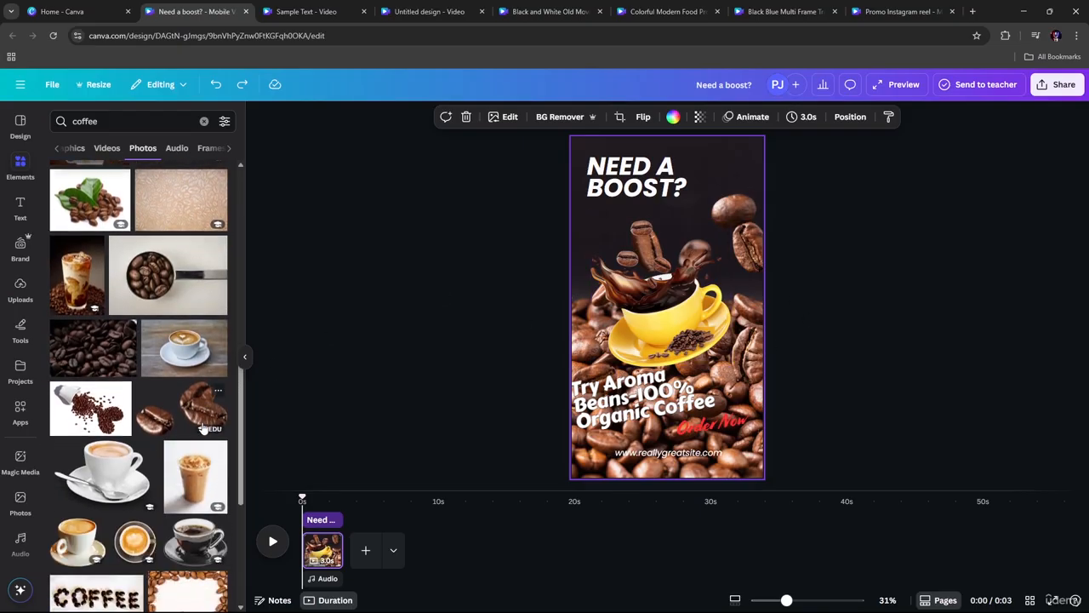
scroll(203, 428, "down", 4)
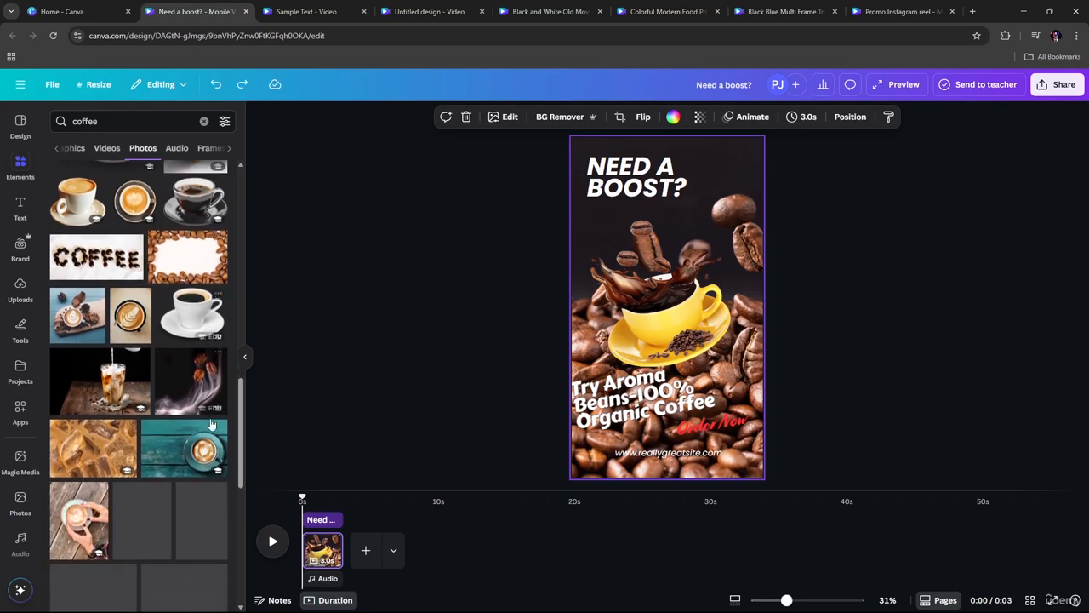
left_click(192, 393)
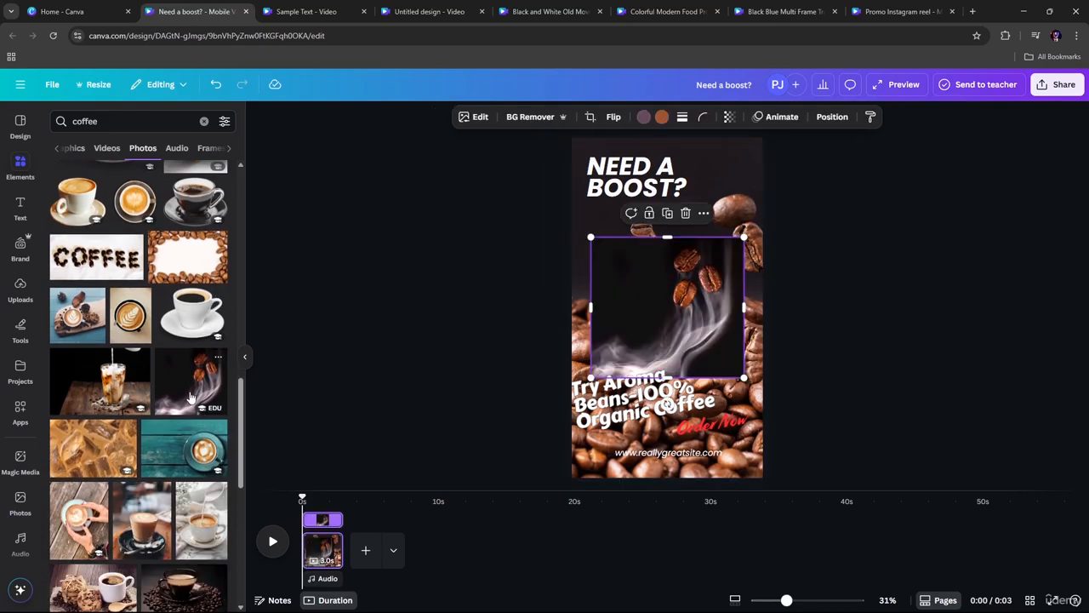
right_click(628, 296)
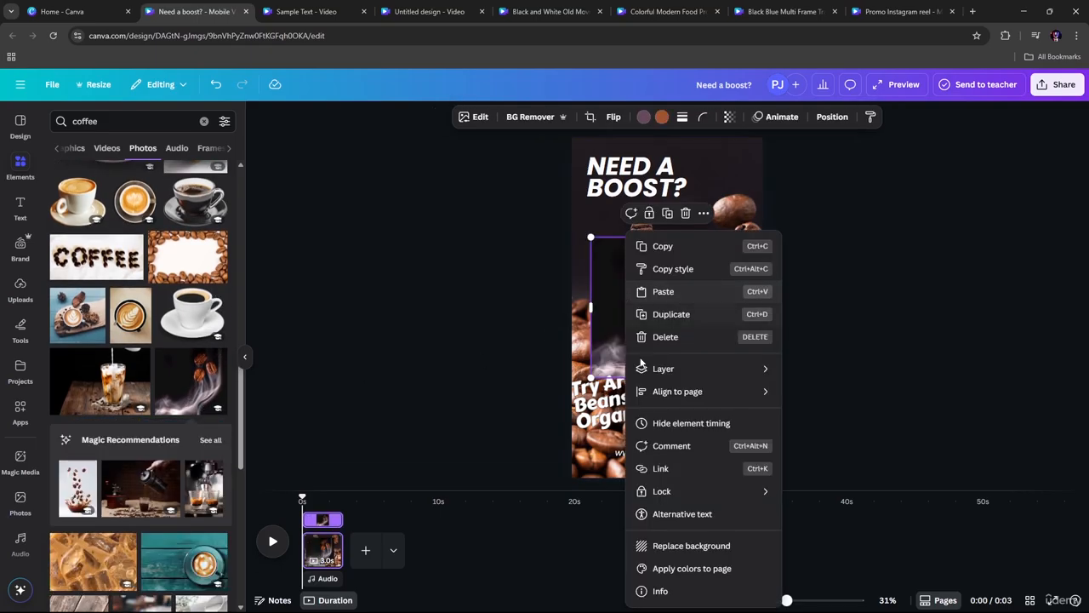
left_click(668, 543)
Move the tagline up below the headline and place the yellow cup in the lower part of the page, under the tagline.
left_click_drag(715, 339, 747, 407)
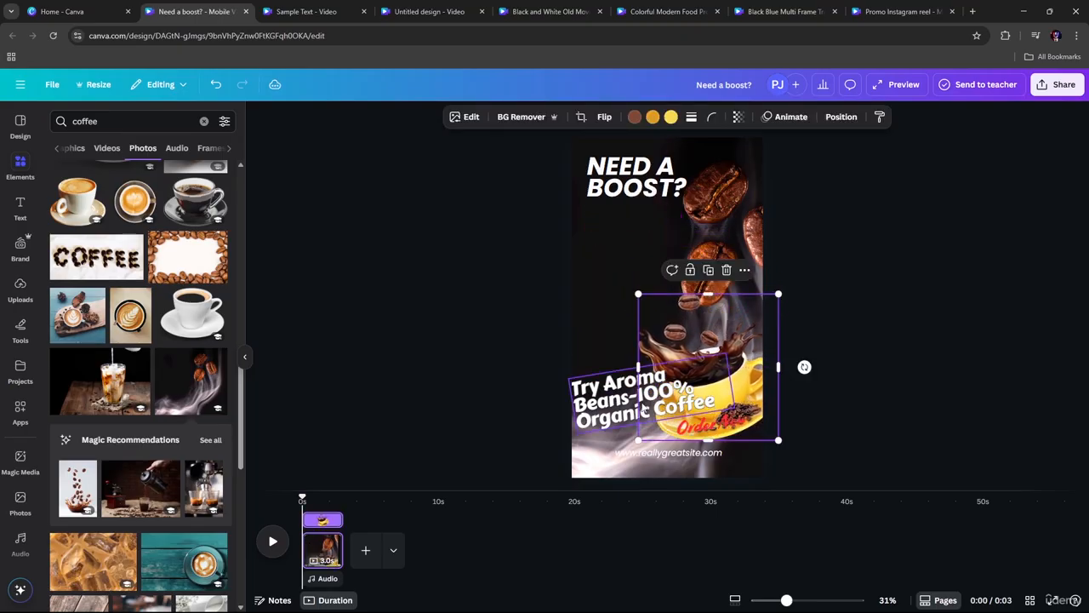
left_click_drag(641, 410, 634, 292)
left_click_drag(694, 390, 631, 401)
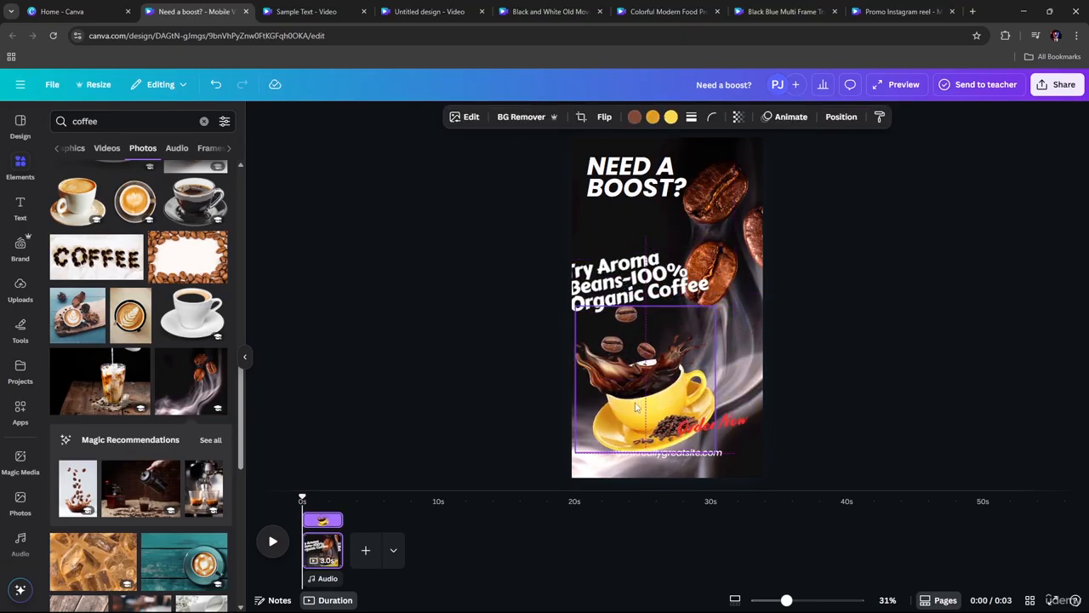
Delete the website address line and move the "Order Now" text down to the page's lower right corner, below the cup.
left_click(832, 454)
left_click(699, 453)
key("Delete")
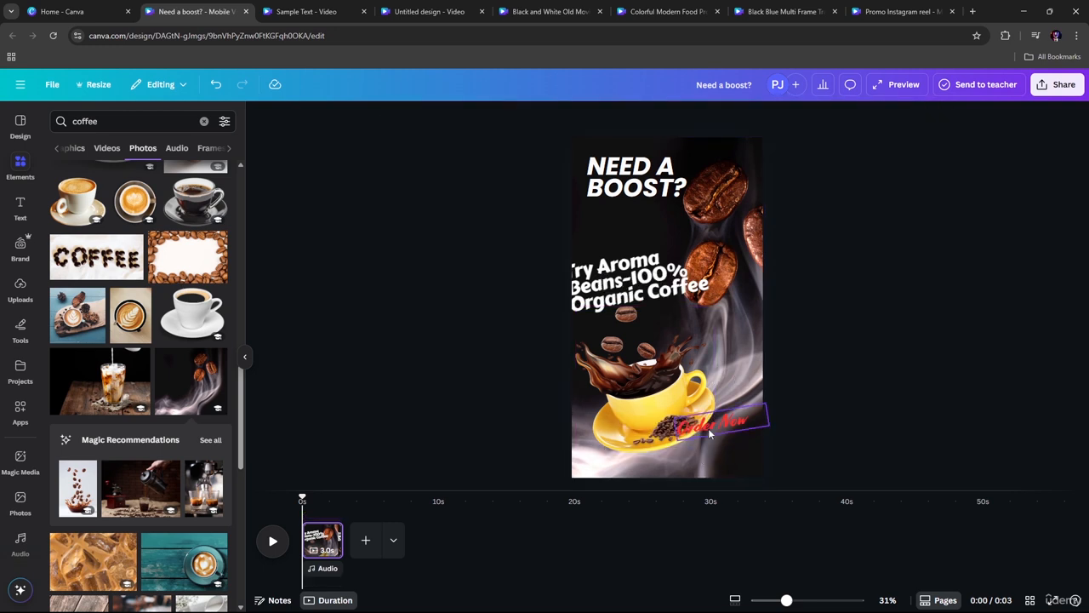
left_click_drag(733, 425, 715, 458)
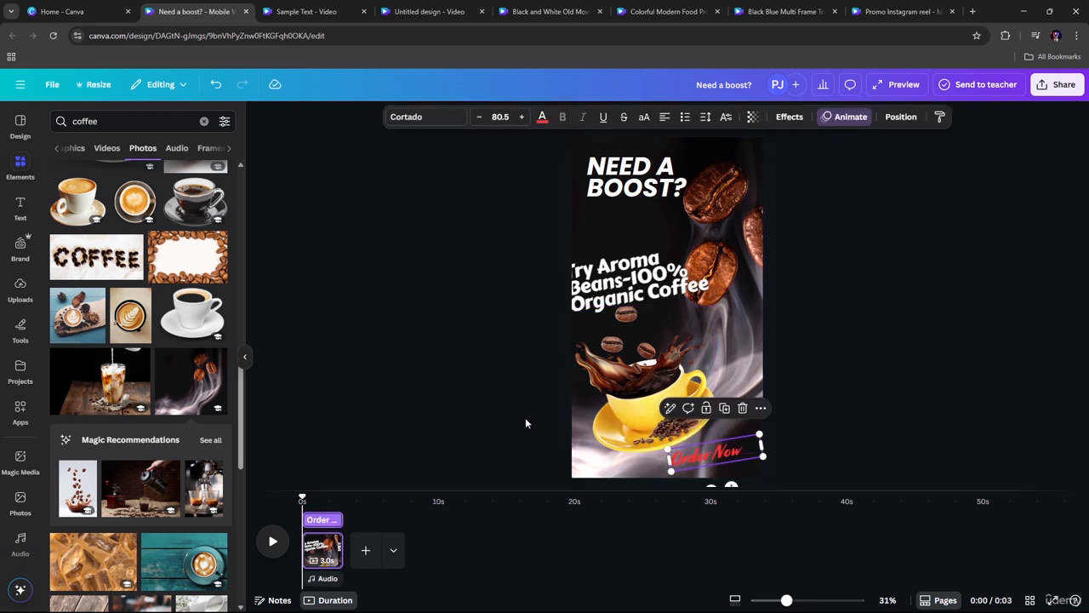
Replace the elements search for "coffee" with a search for "shape".
left_click(25, 173)
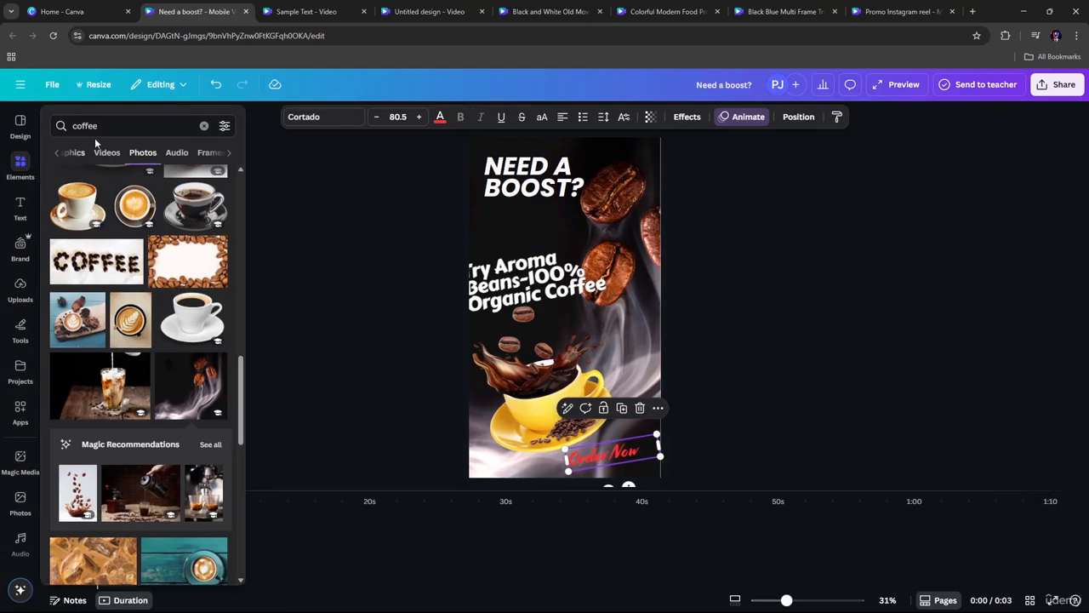
left_click(203, 126)
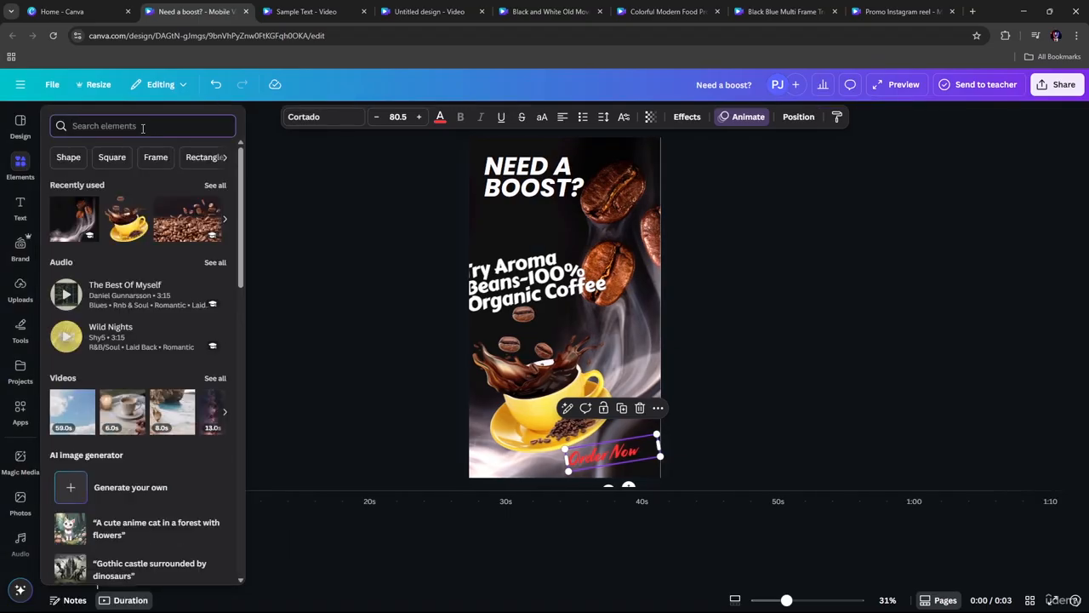
type("f")
key("BackSpace")
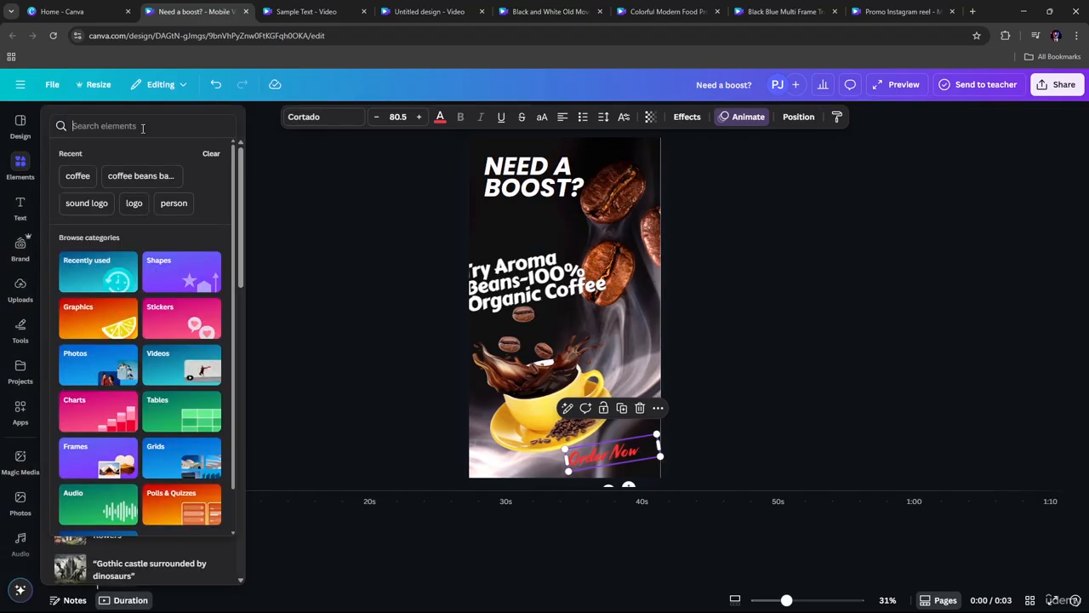
type("shape")
key("Return")
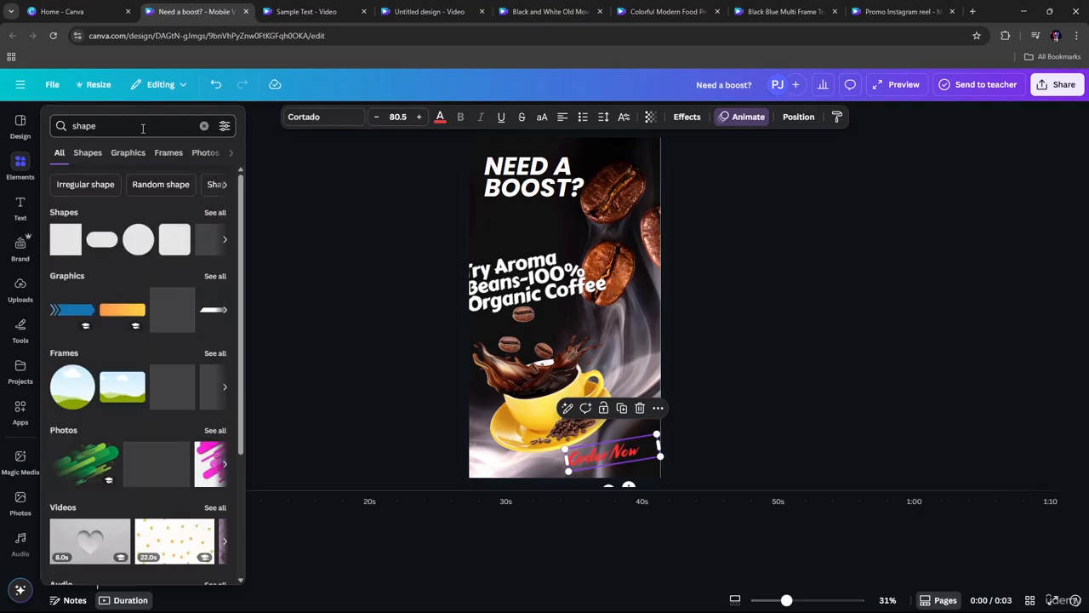
Add the orange gradient rectangle graphic, enlarge it slightly and place it behind the "Order Now" text as a button.
left_click(123, 310)
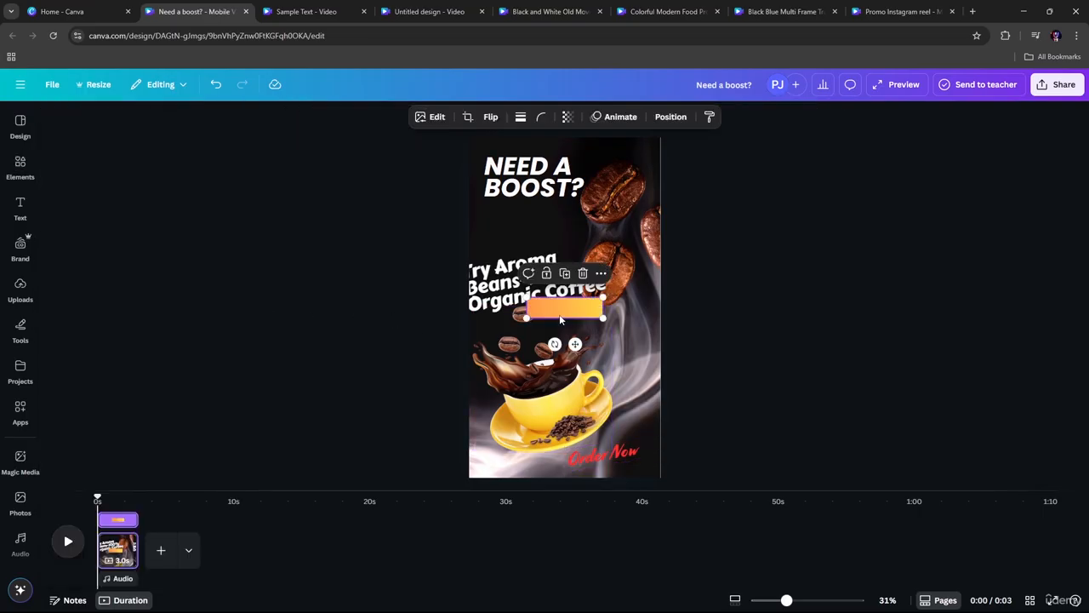
left_click_drag(565, 309, 655, 445)
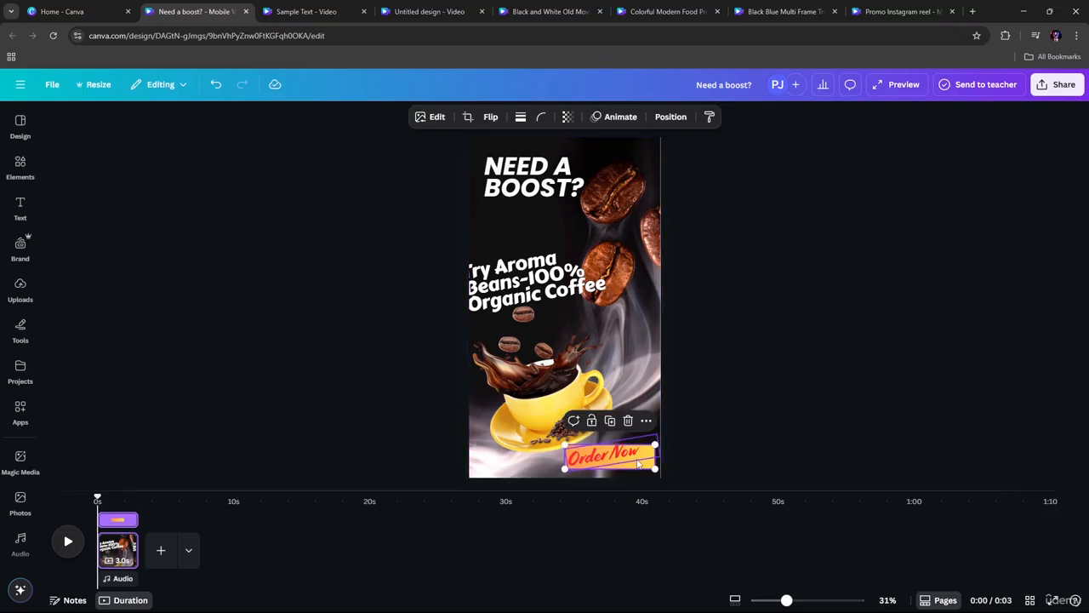
left_click(638, 464)
left_click(643, 468)
left_click_drag(638, 464, 641, 460)
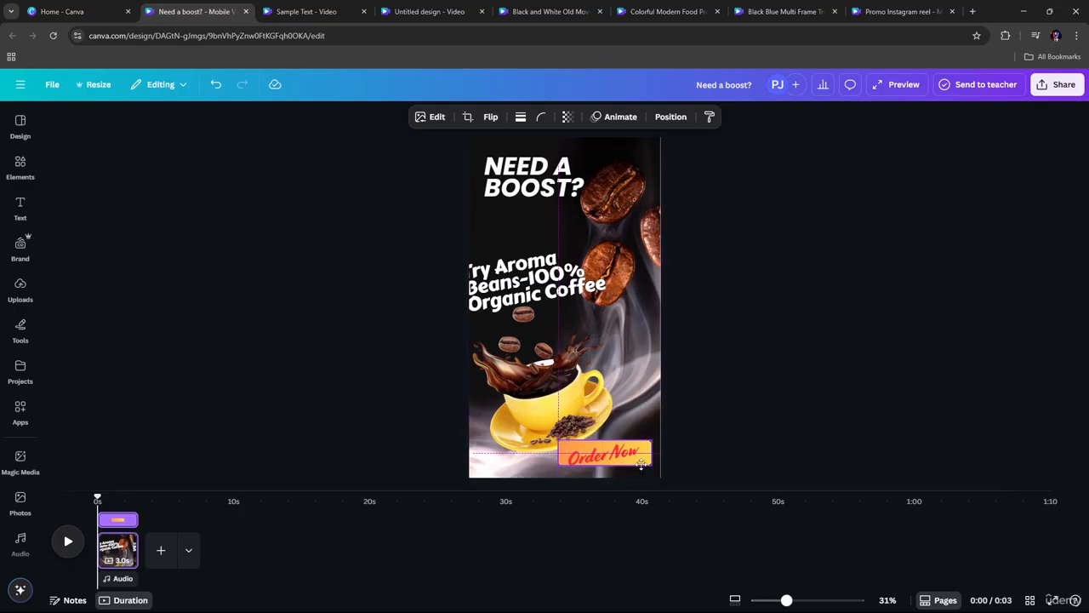
left_click(705, 363)
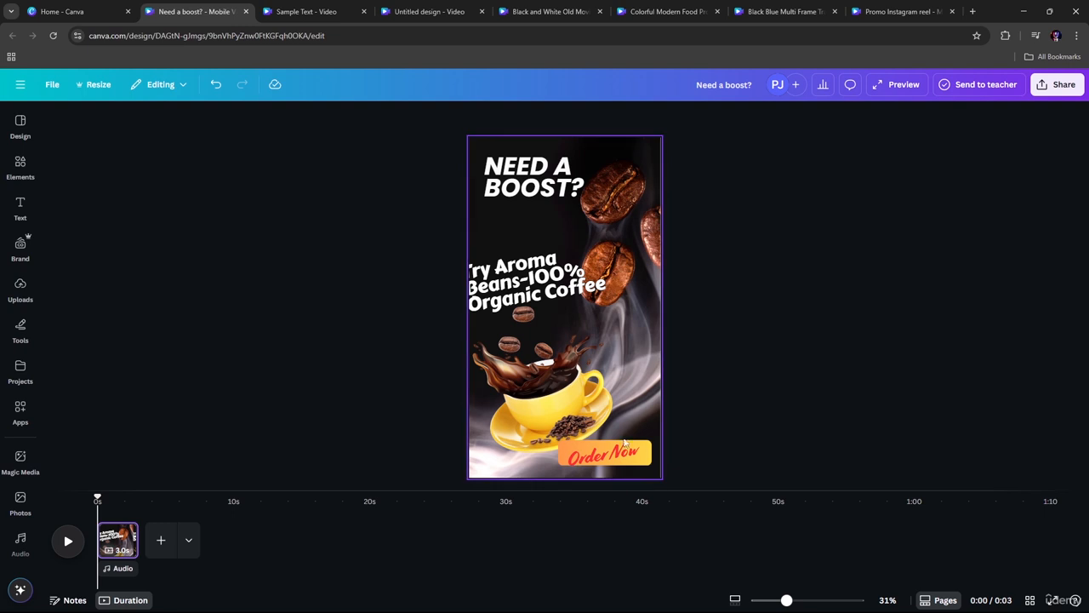
left_click(627, 445)
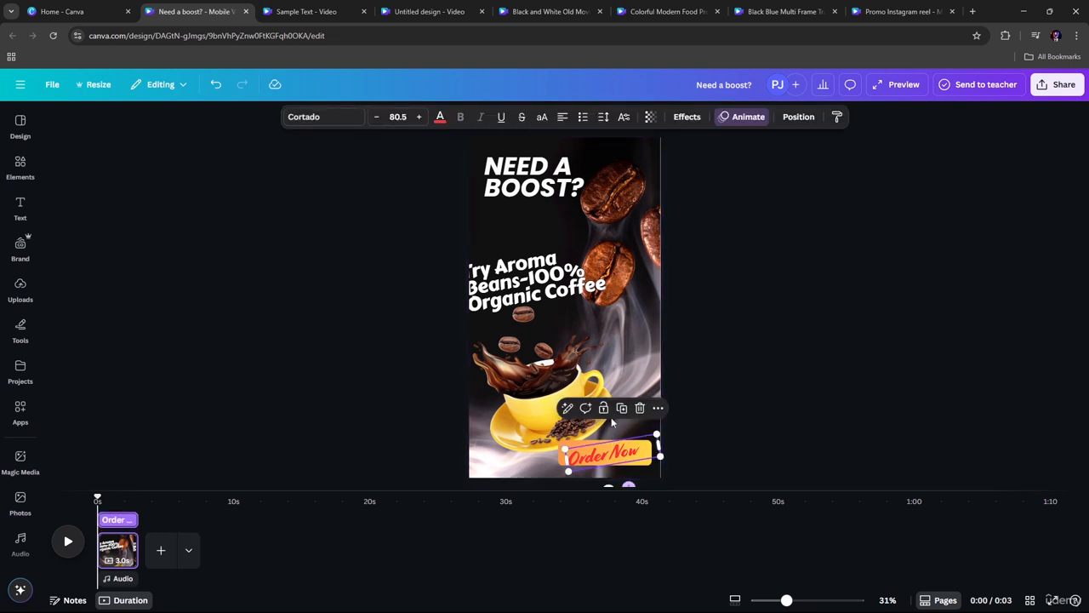
Nudge the yellow cup slightly up and left, and move the tagline up and right so it fits inside the page.
left_click(534, 444)
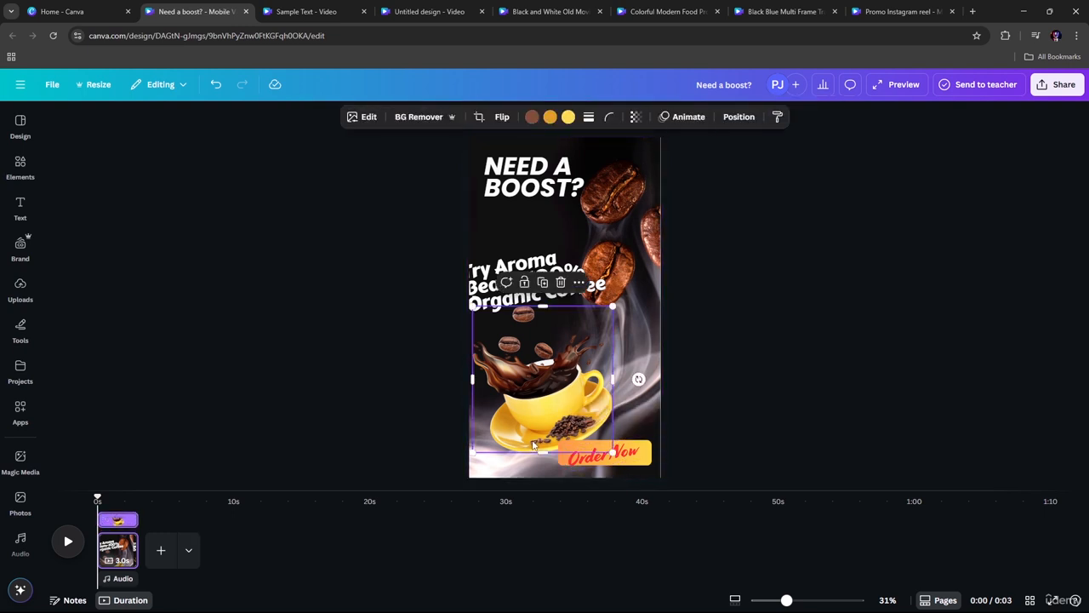
left_click_drag(534, 444, 524, 436)
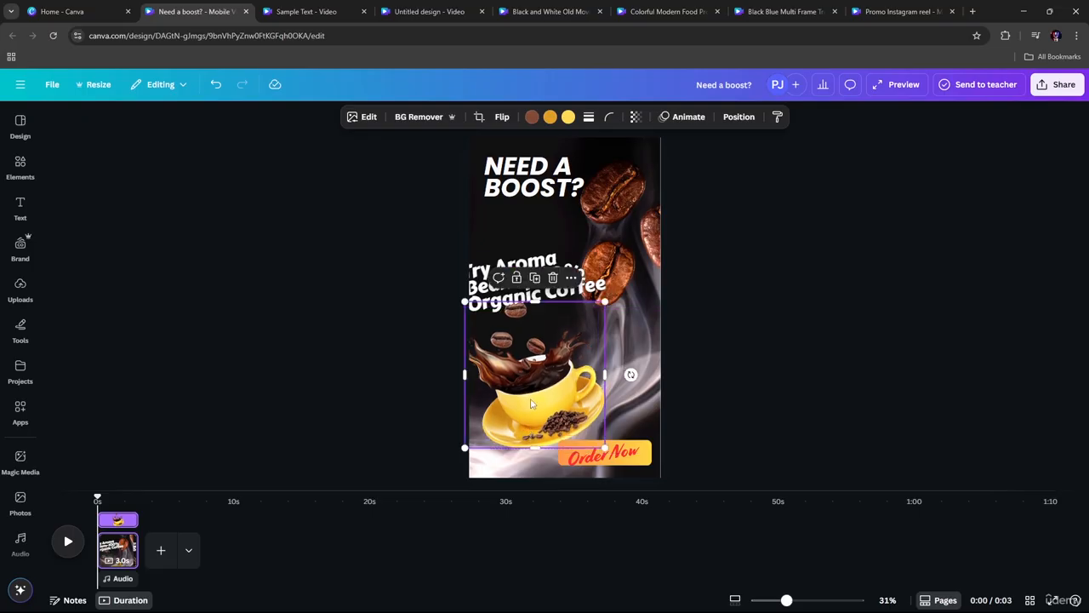
left_click_drag(523, 286, 549, 258)
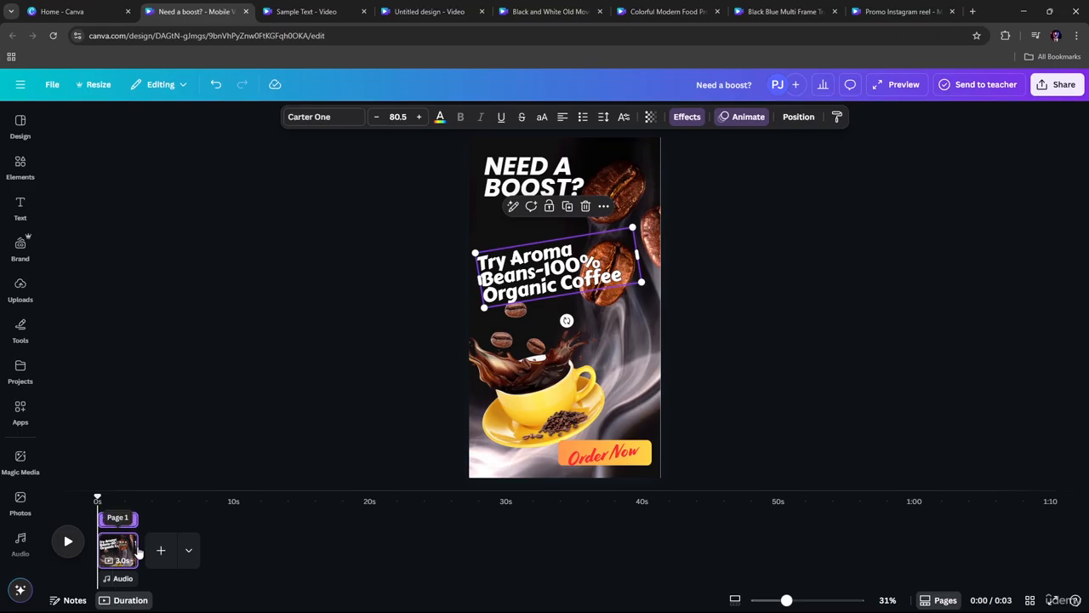
Extend the page's duration to 5.9 seconds and nudge the tagline slightly to the left.
left_click_drag(138, 550, 177, 550)
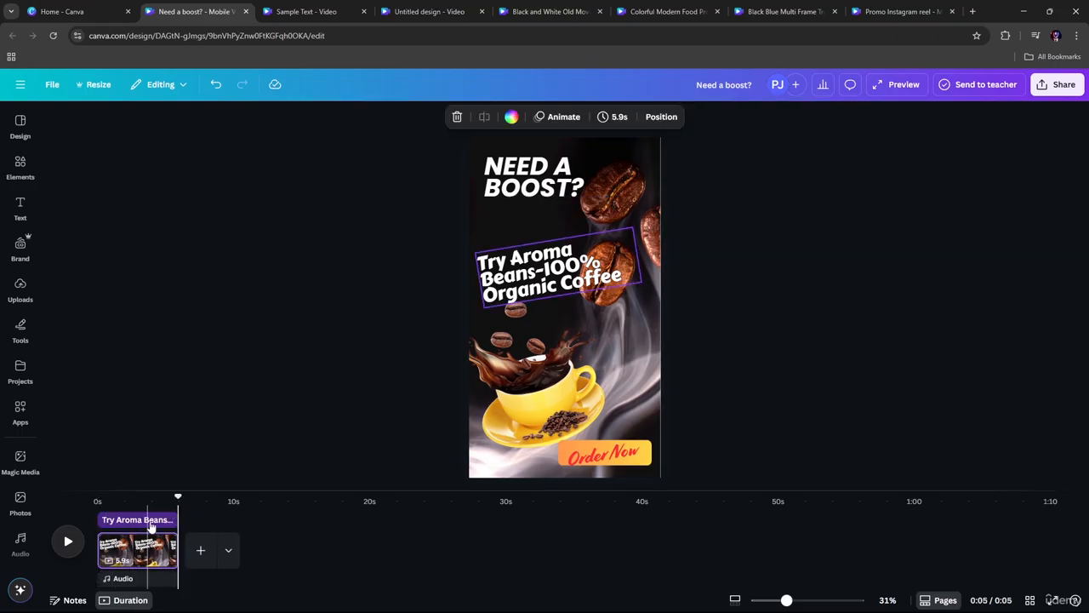
left_click(508, 281)
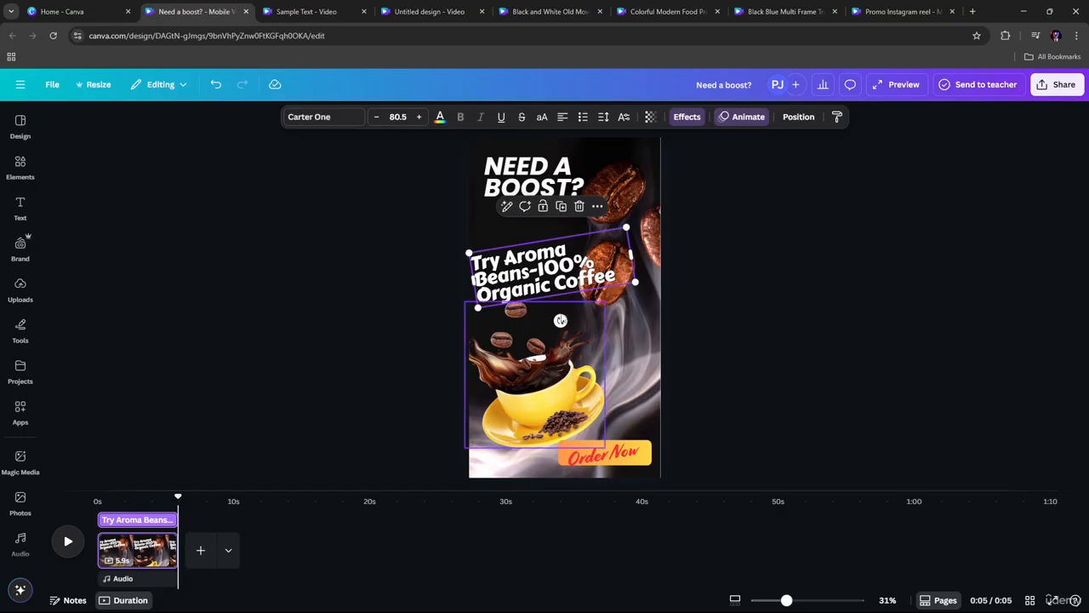
left_click(563, 164)
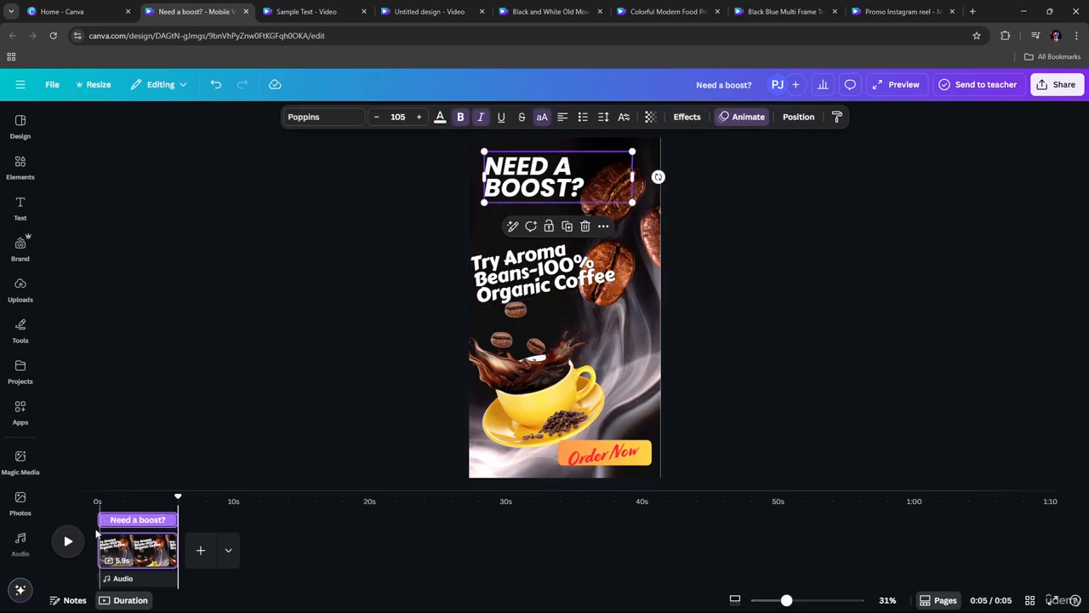
Play the video from the beginning to review the existing animations.
left_click(68, 543)
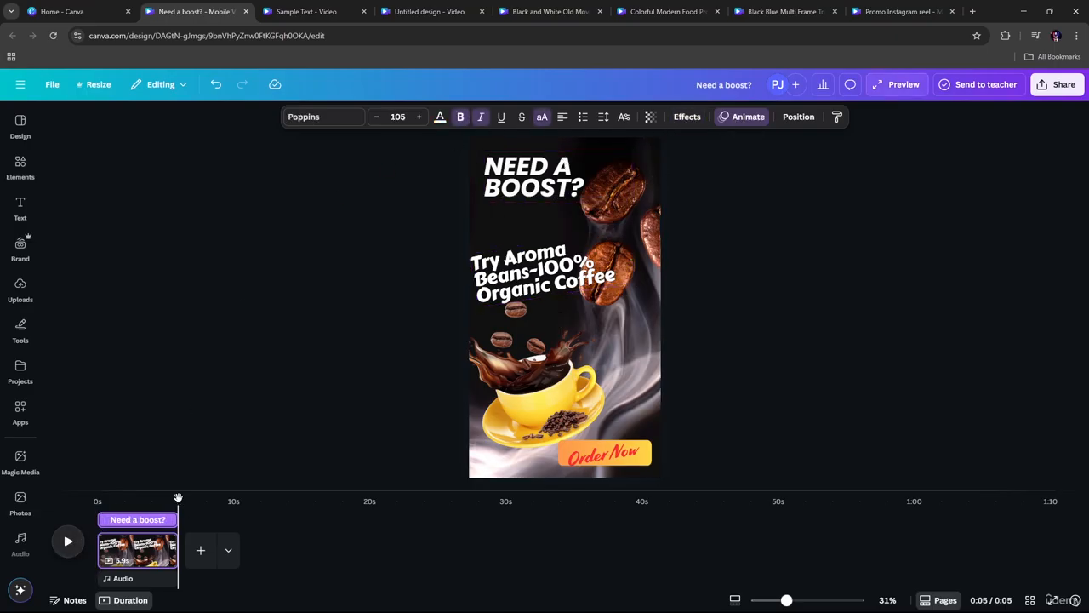
left_click_drag(178, 498, 97, 500)
left_click(66, 543)
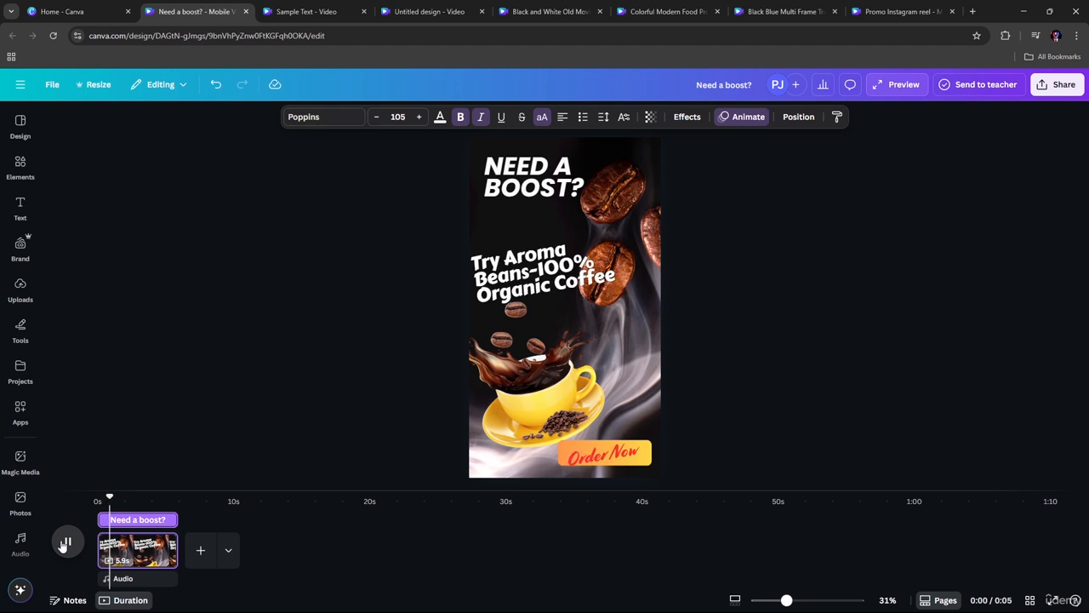
Apply the Pop animation, on enter, to the yellow cup photo.
left_click(517, 405)
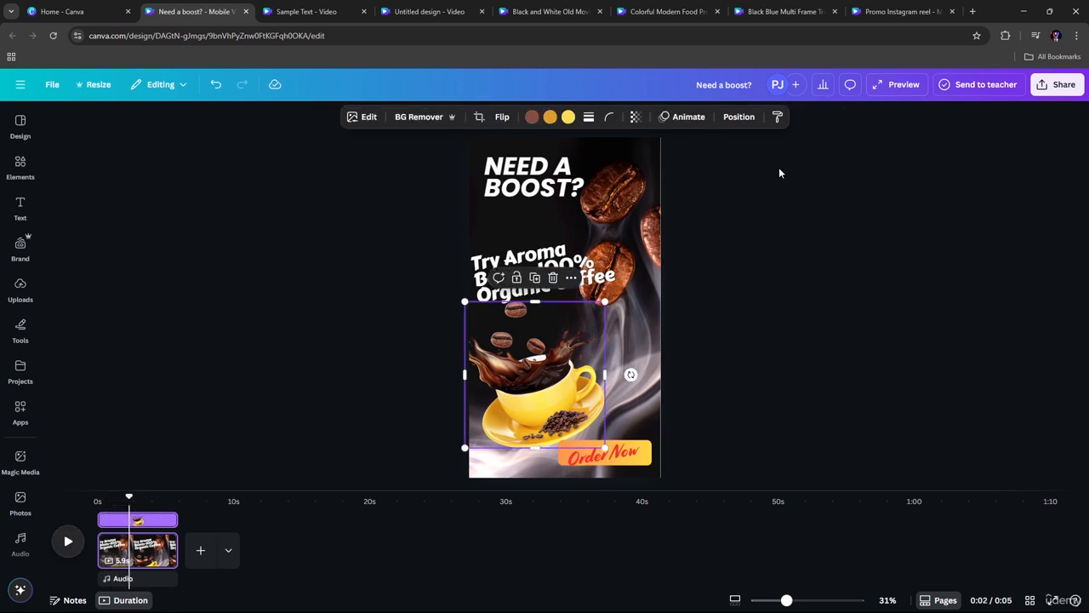
left_click(688, 117)
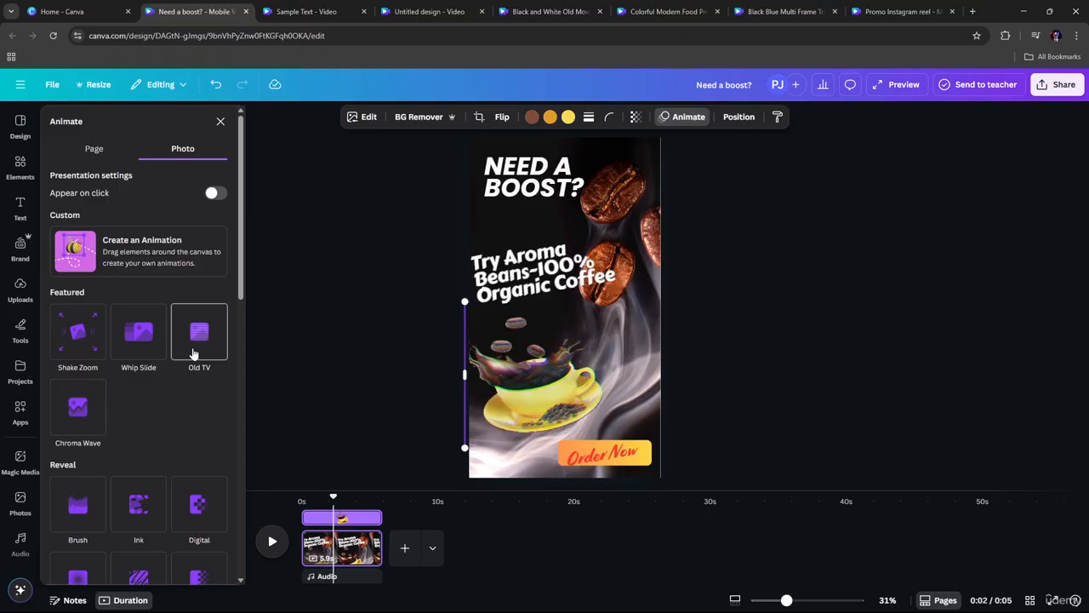
scroll(194, 515, "down", 4)
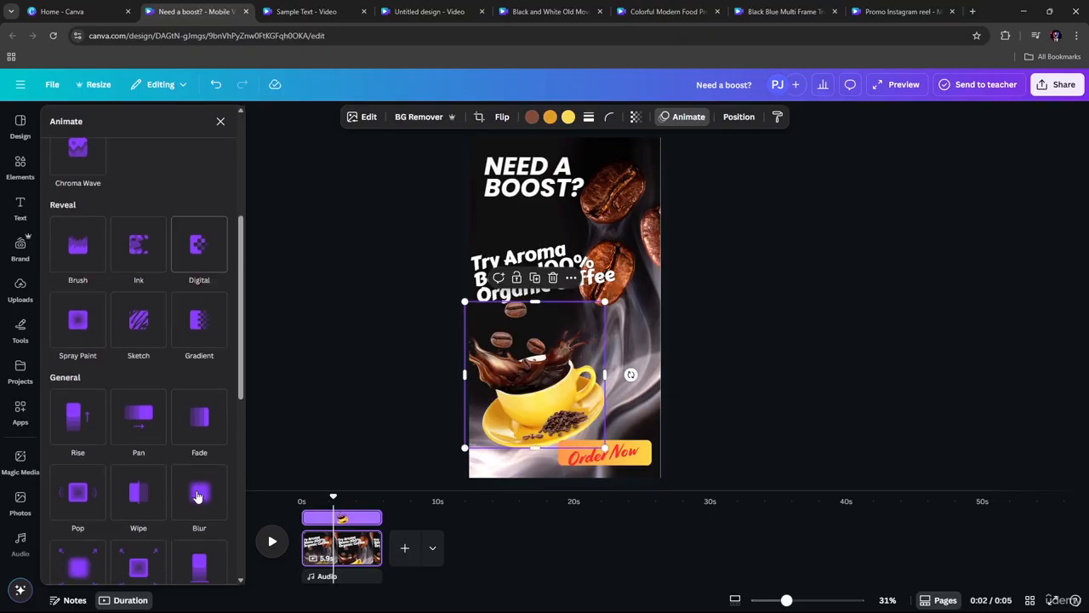
left_click(74, 478)
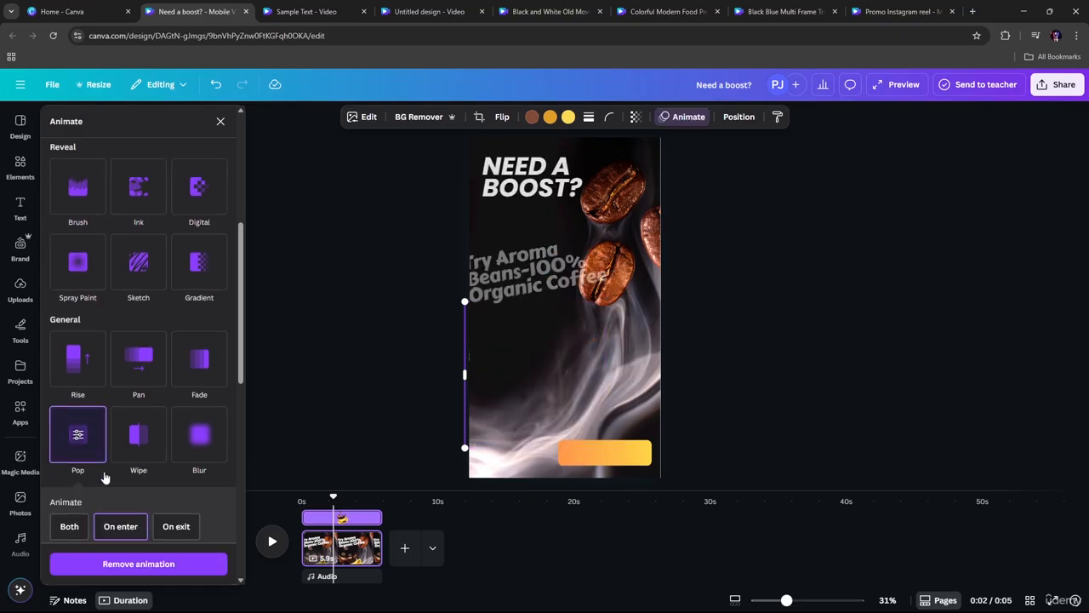
left_click(759, 280)
Apply the Tumble page animation, on enter, to the whole page.
left_click(637, 211)
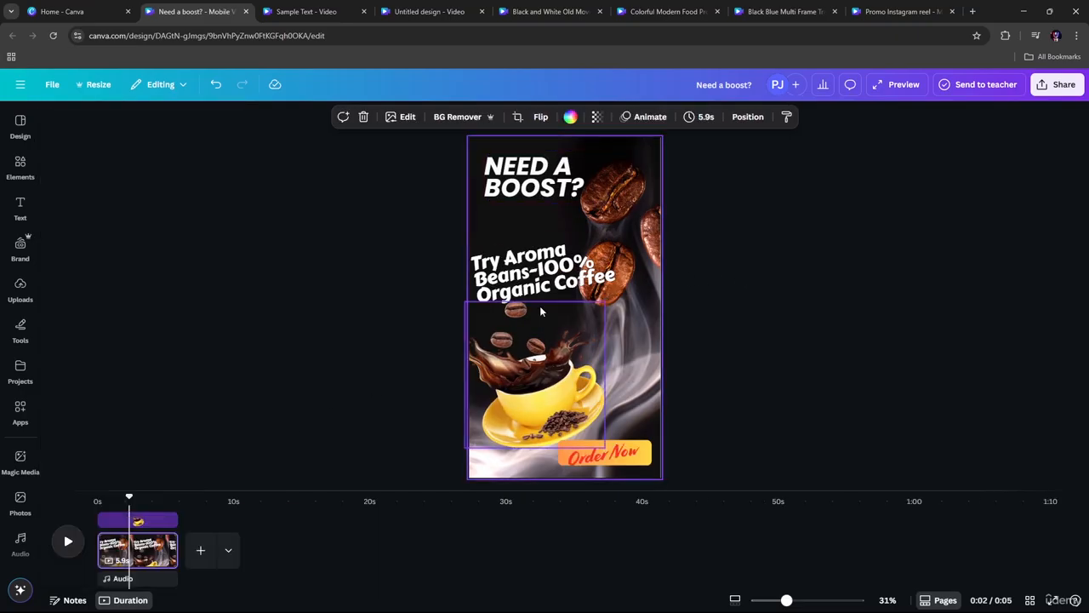
left_click(650, 118)
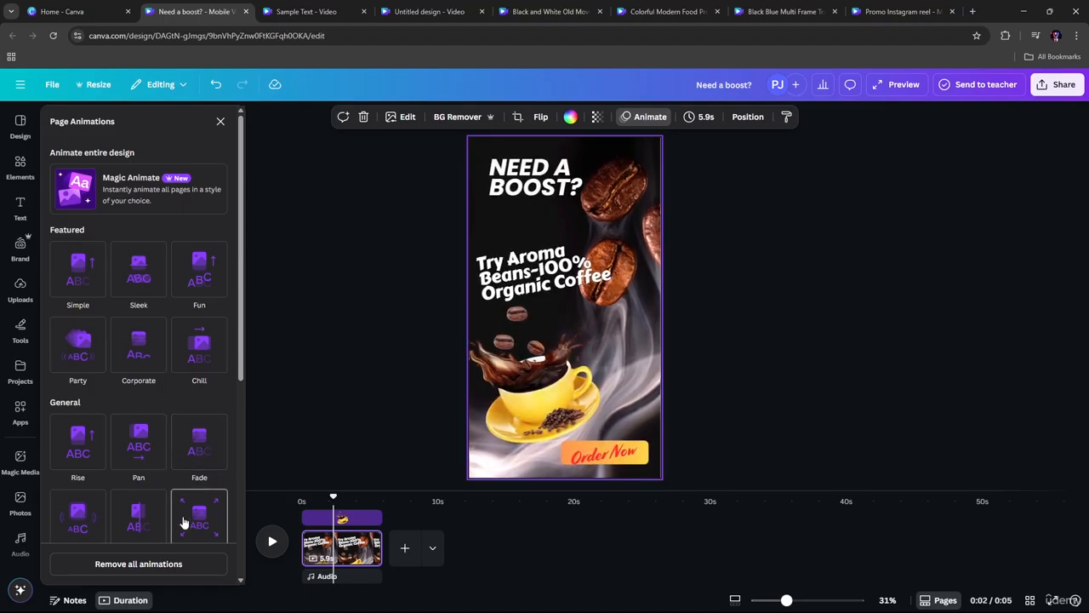
scroll(188, 515, "down", 3)
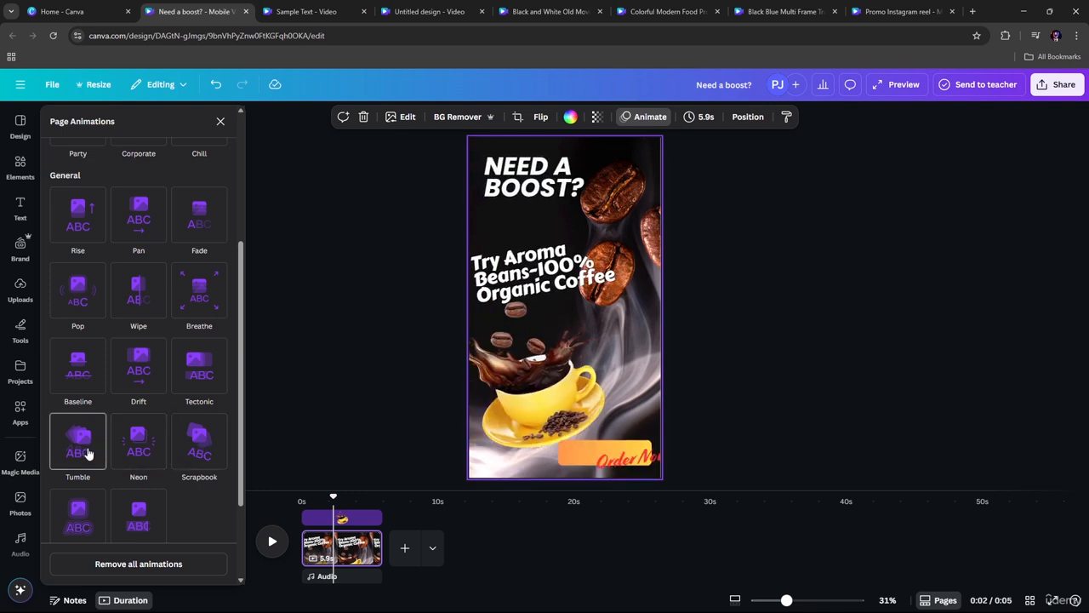
left_click(89, 454)
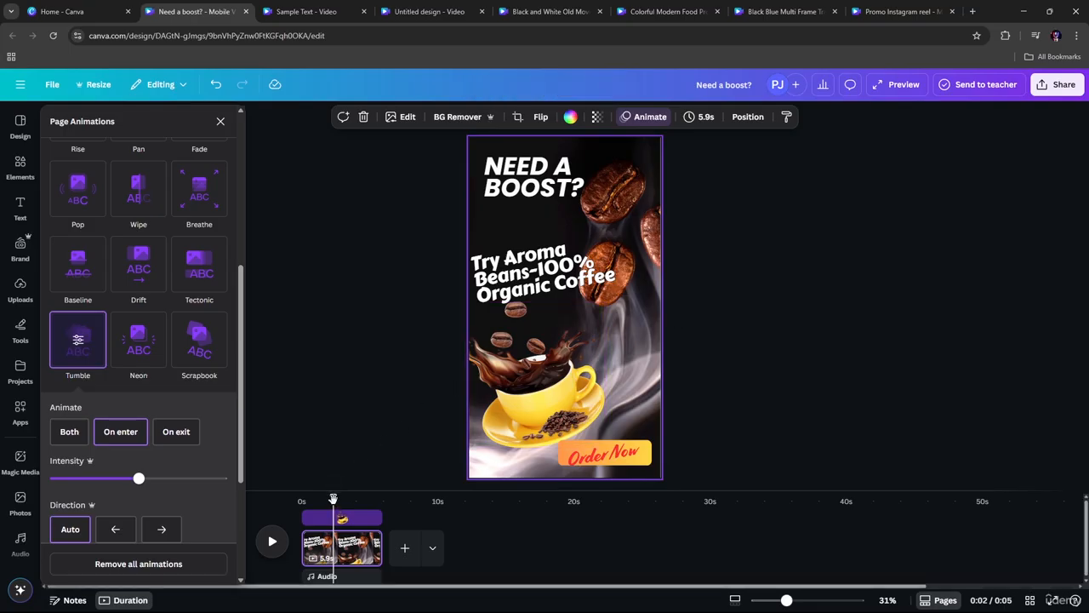
scroll(332, 500, "up", 3)
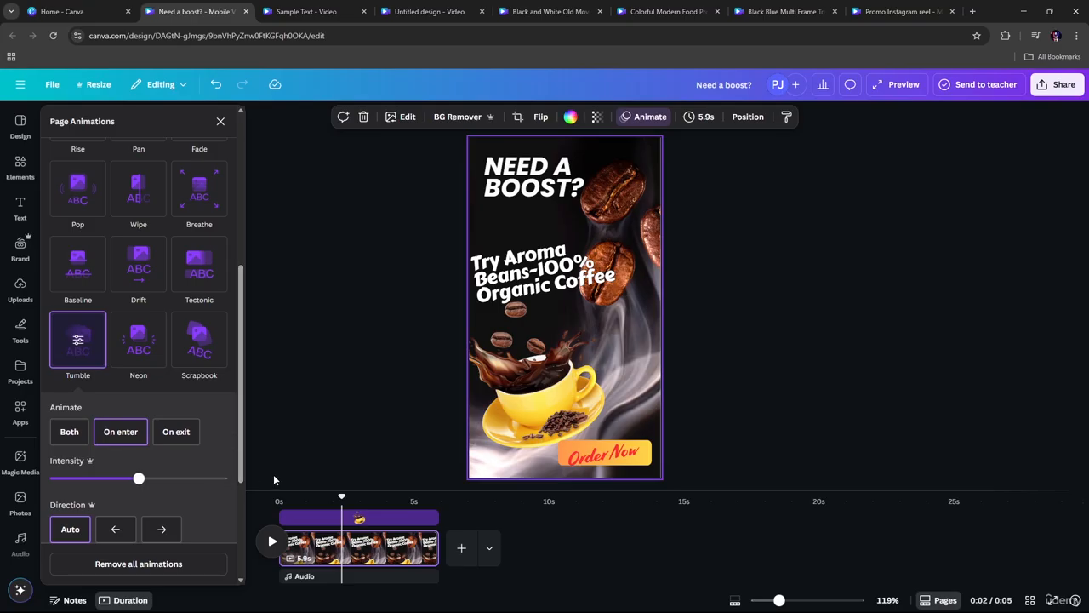
left_click(400, 178)
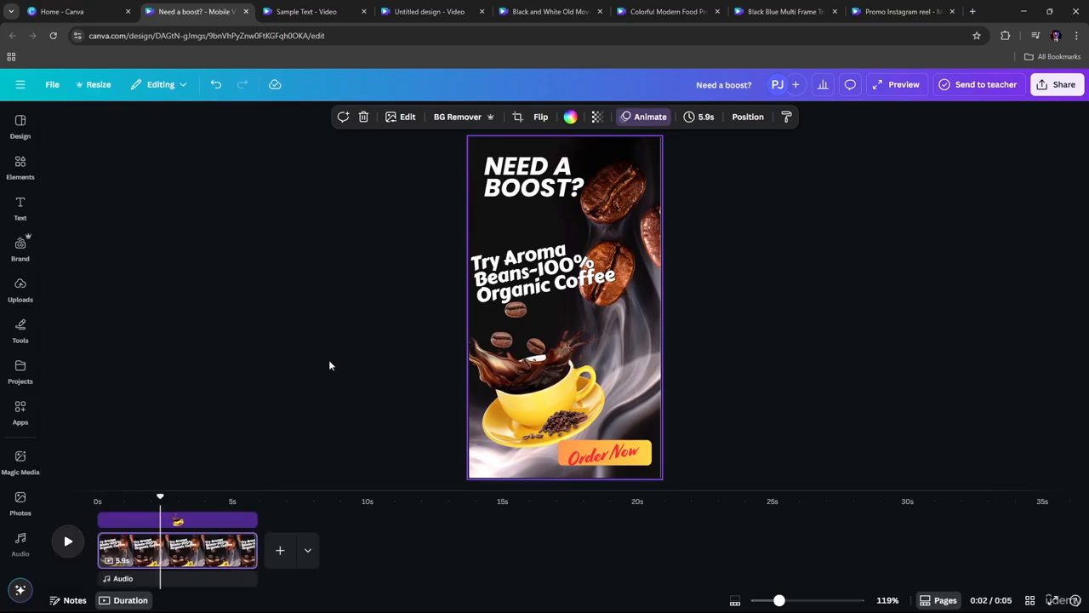
Split the page in the timeline at about 2.2 seconds.
left_click(159, 549)
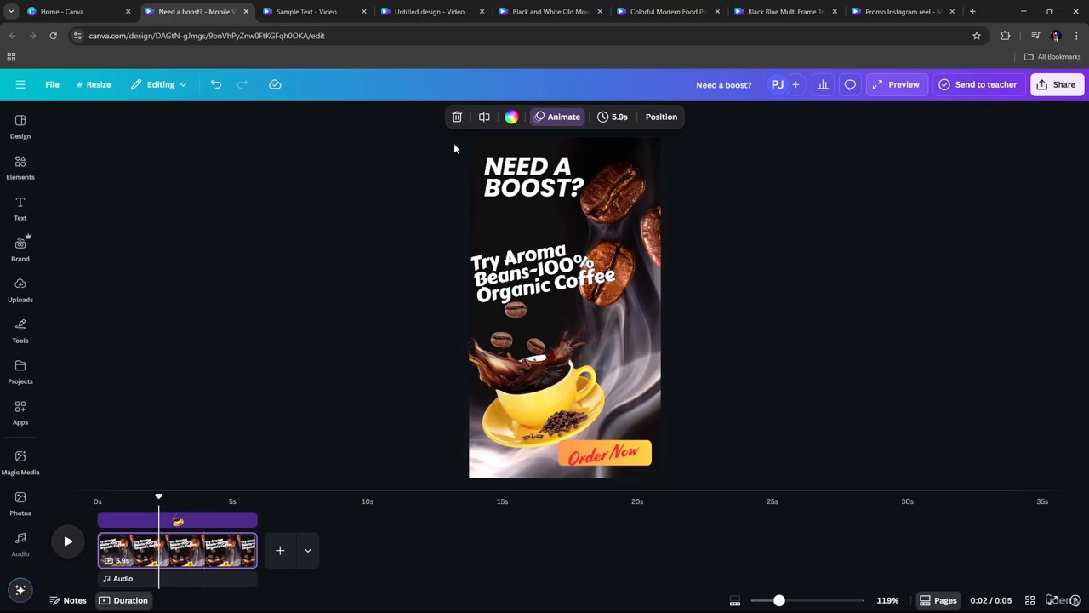
left_click(485, 117)
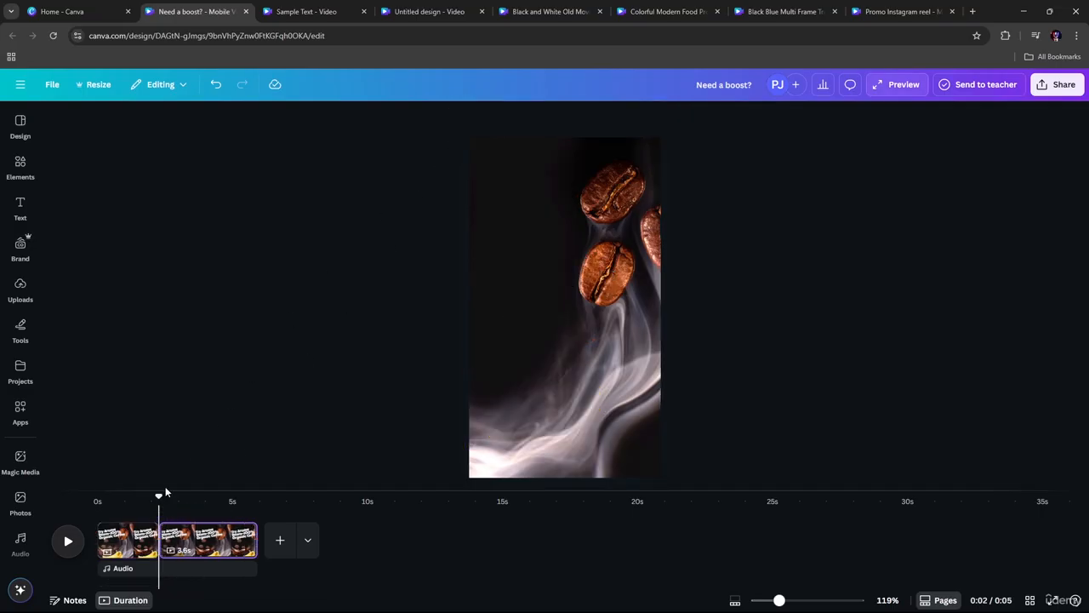
left_click(159, 534)
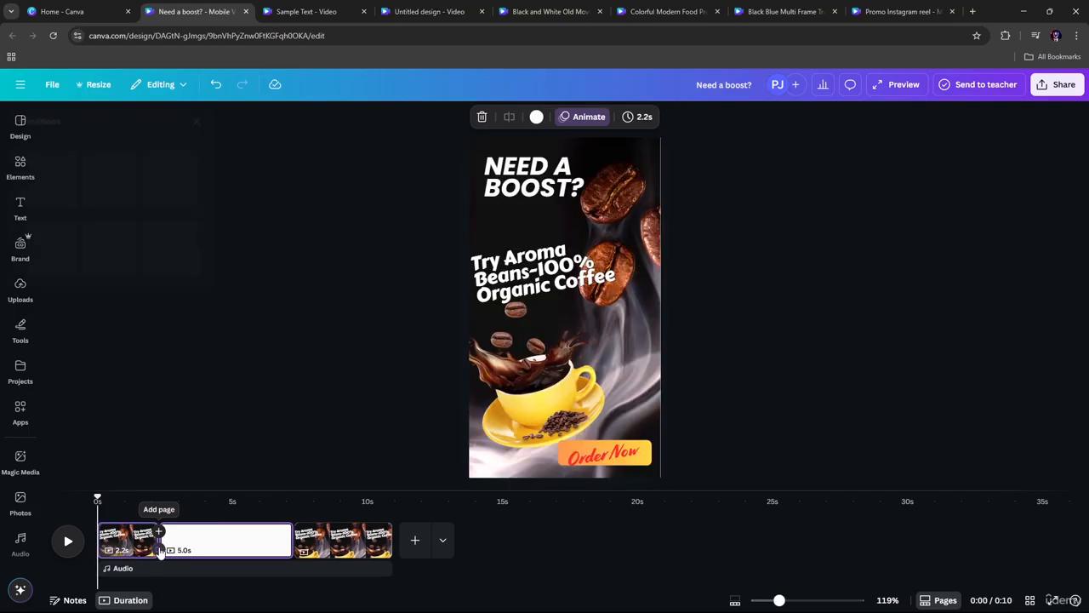
left_click(160, 543)
left_click(229, 553)
key("Delete")
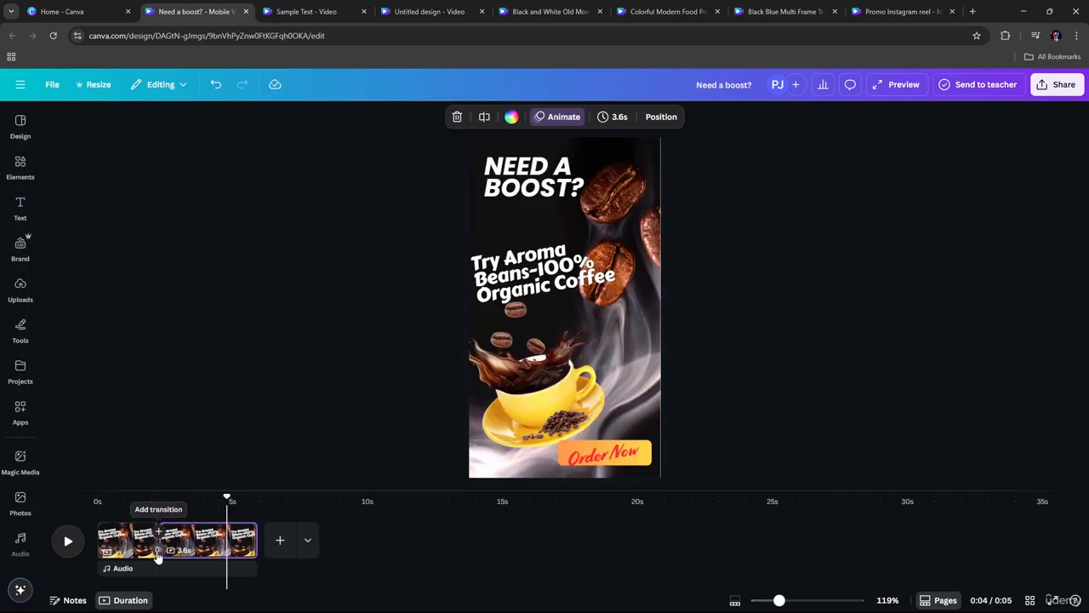
Add the Flow transition between the two parts of the split page.
left_click(158, 554)
left_click(136, 362)
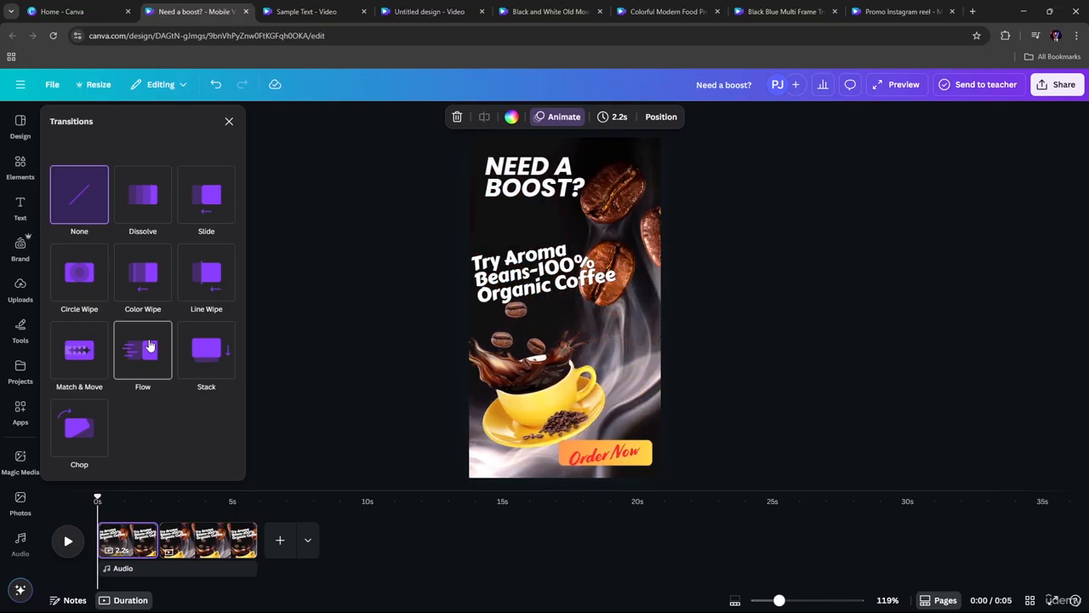
left_click(148, 351)
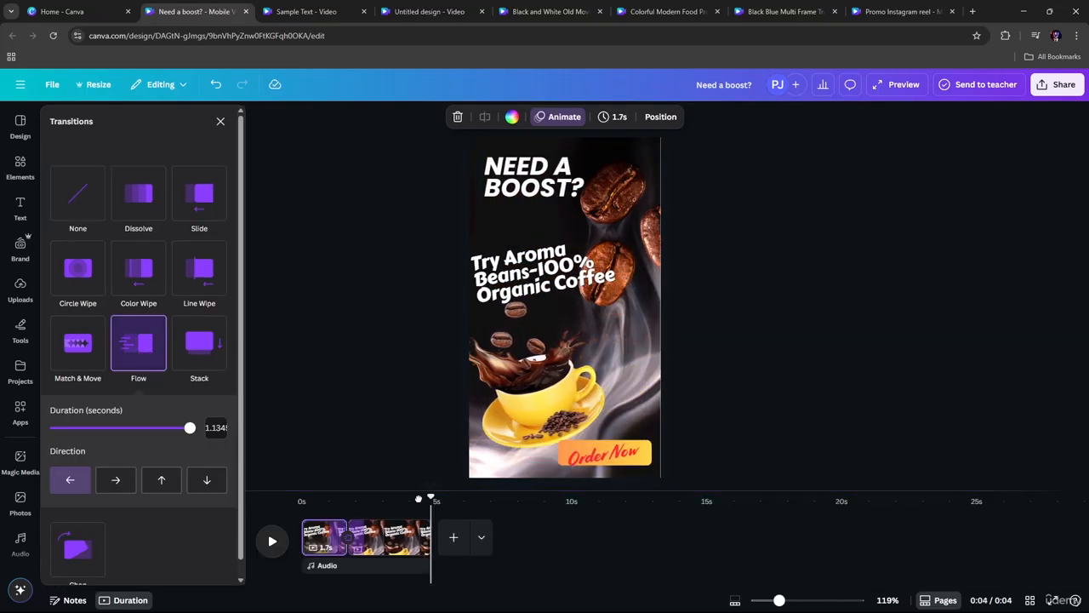
Play the video from the beginning to review the Flow transition.
left_click_drag(428, 497, 279, 509)
left_click(270, 542)
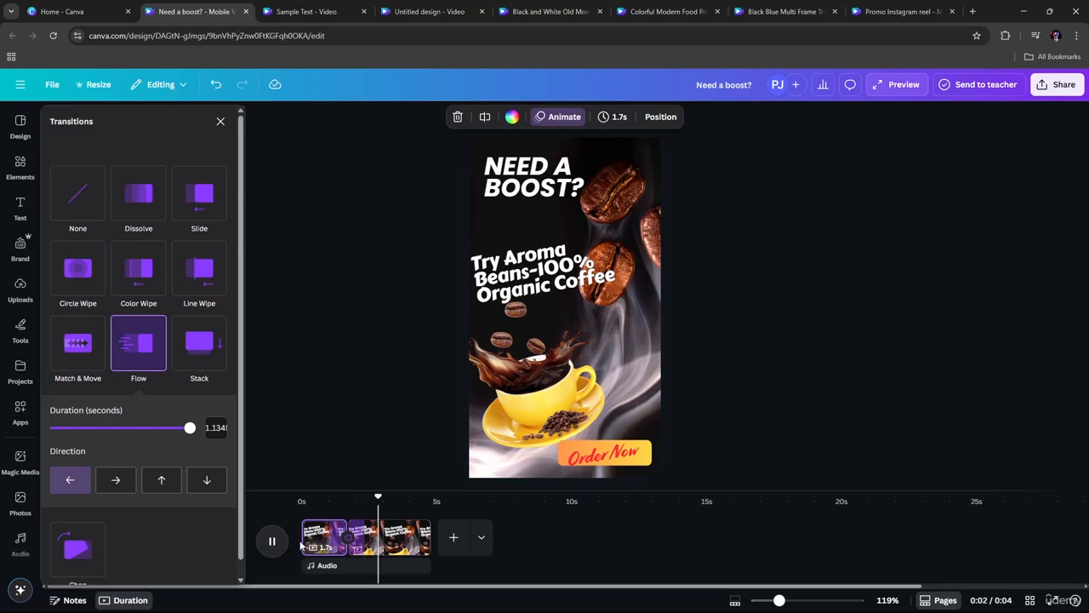
left_click(630, 458)
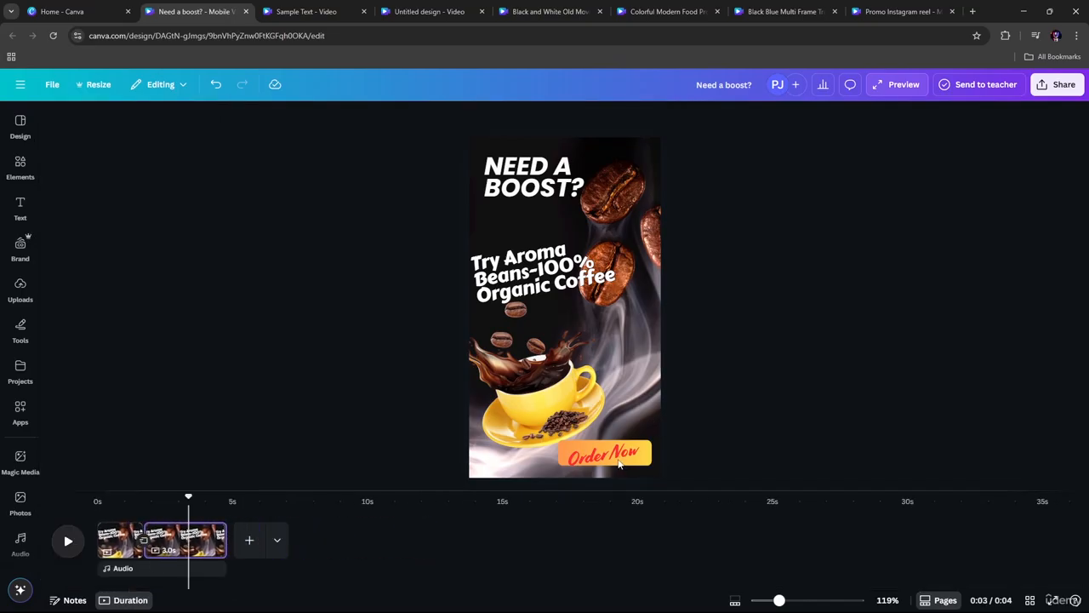
Search the elements library for "promo audio".
left_click(617, 460)
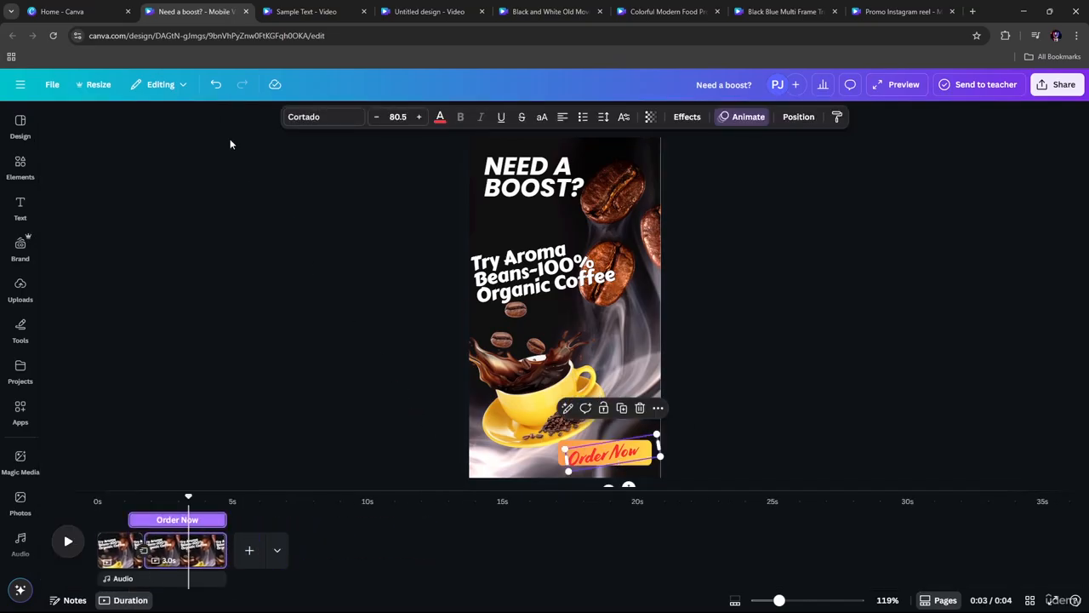
left_click(20, 166)
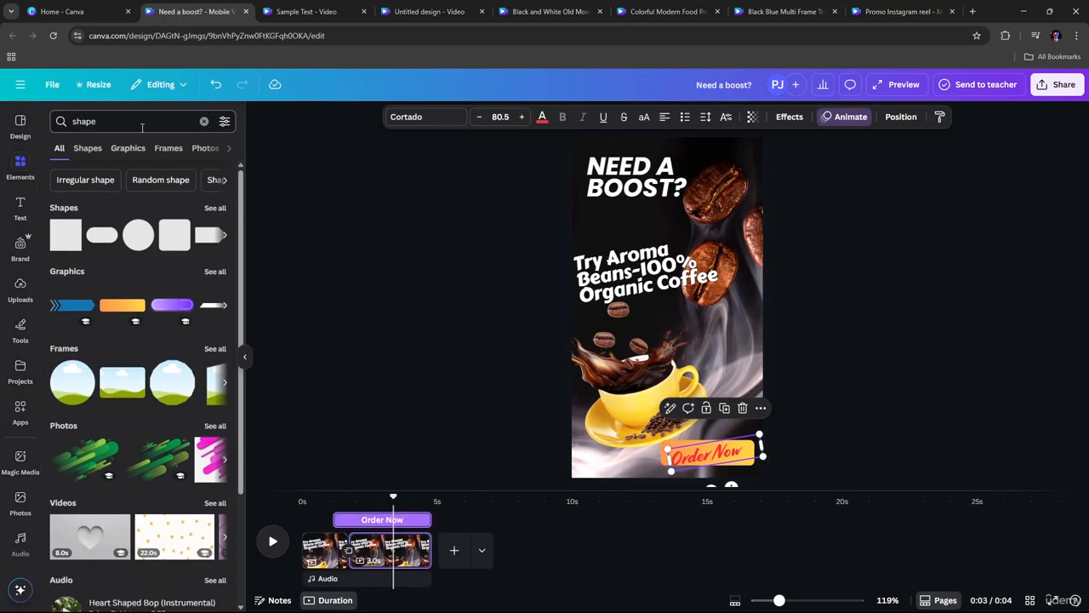
left_click(203, 121)
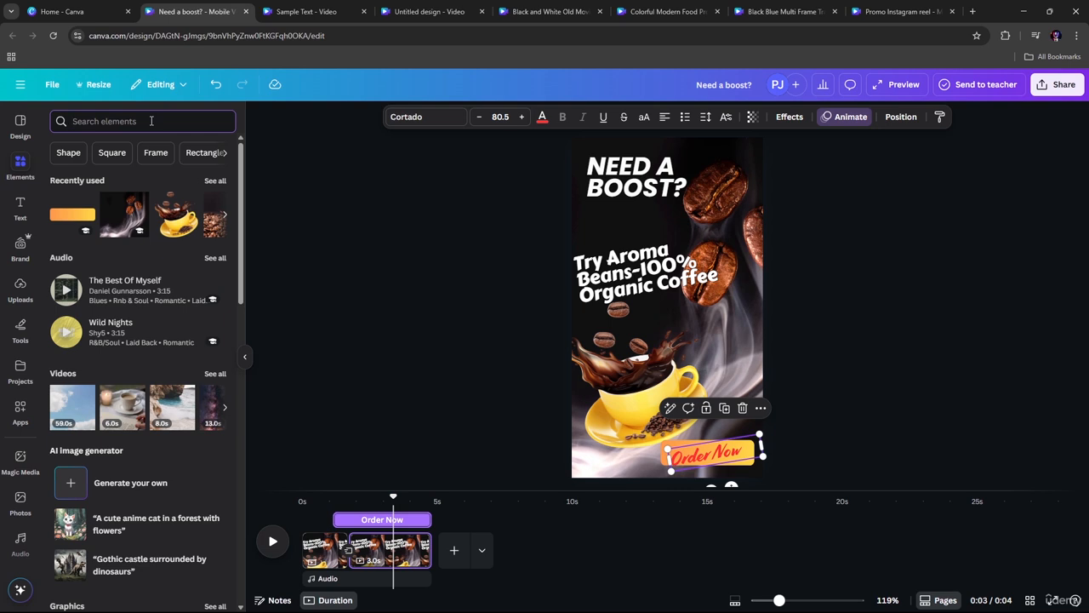
type("s")
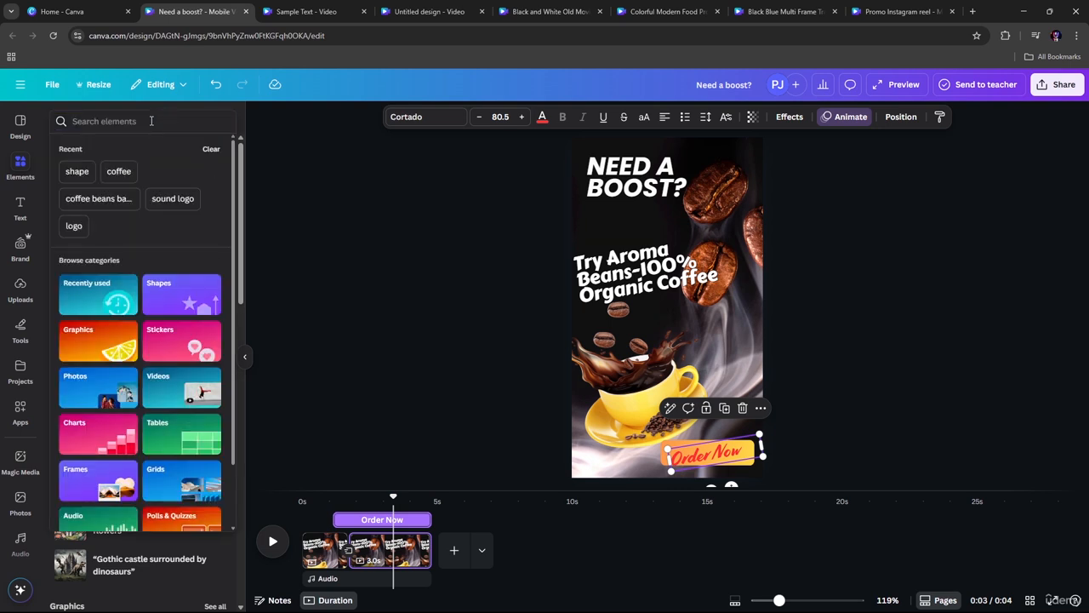
type("a")
key("BackSpace")
type("pro")
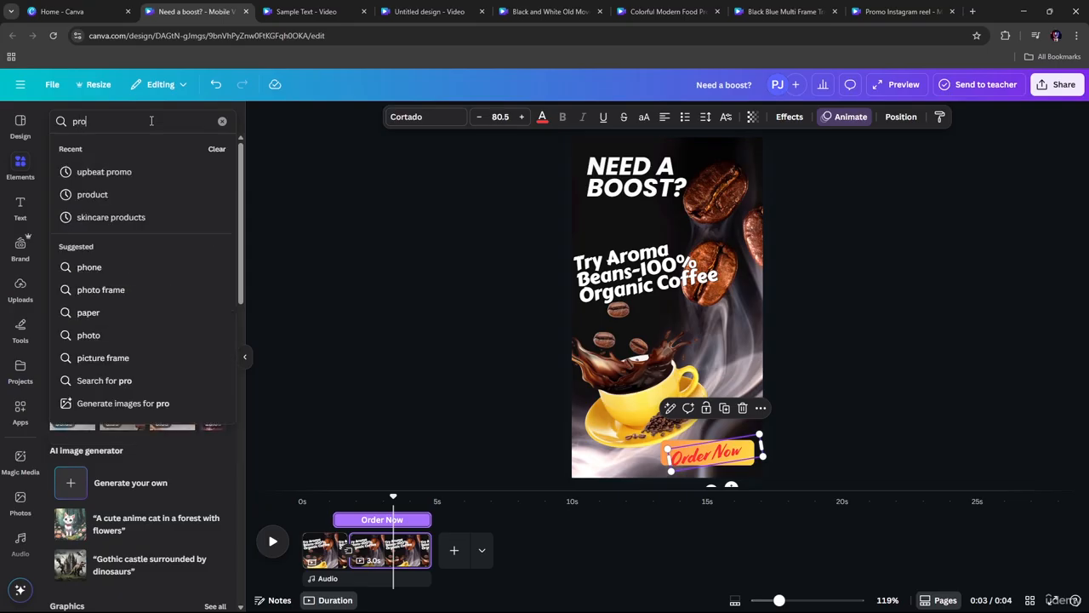
type("mo")
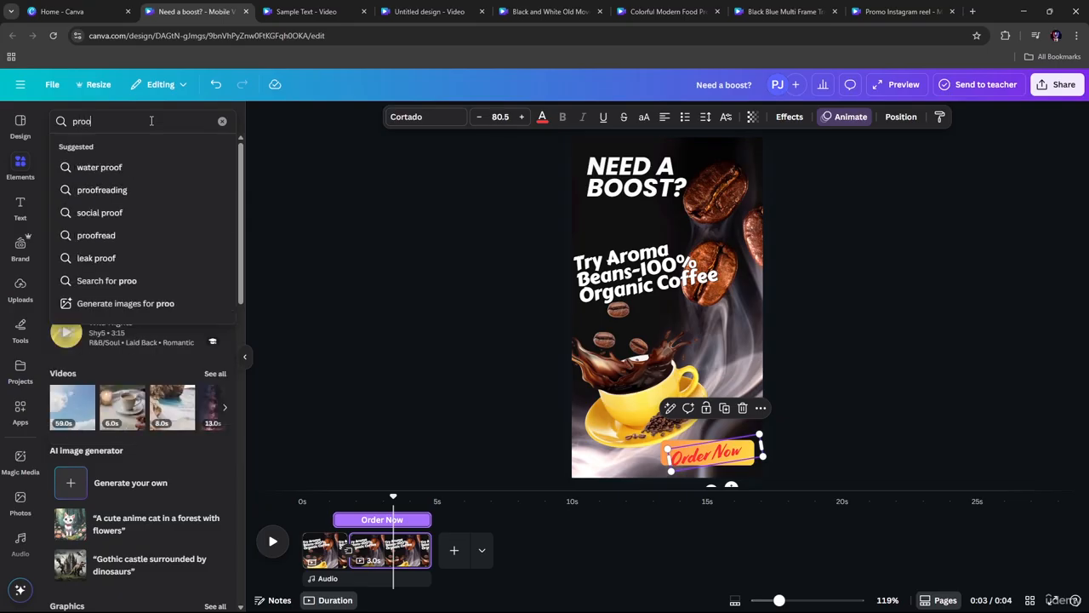
key("BackSpace")
type("mo audio")
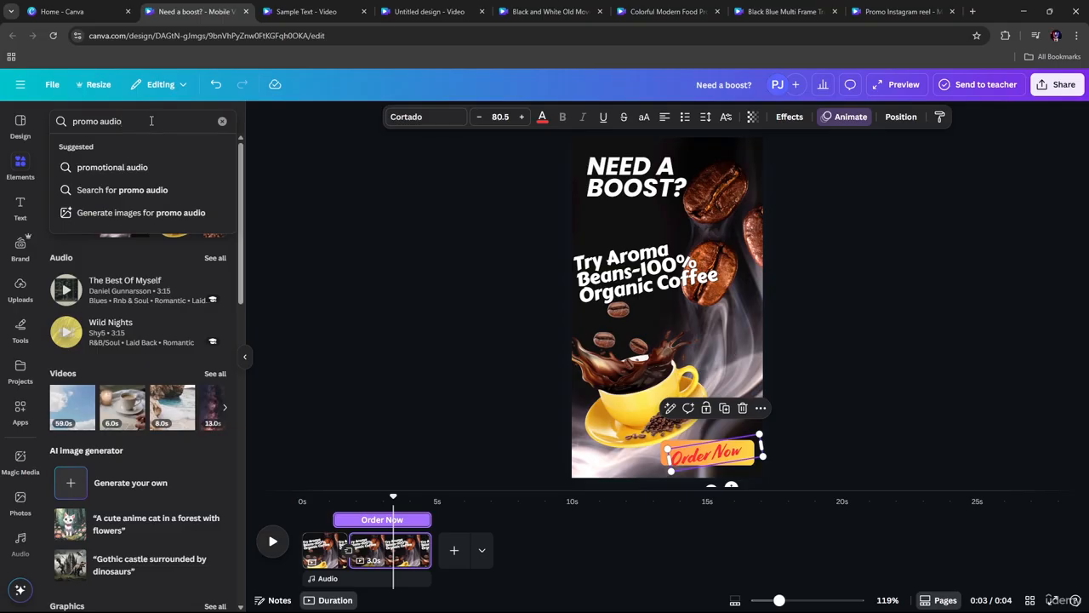
key("Return")
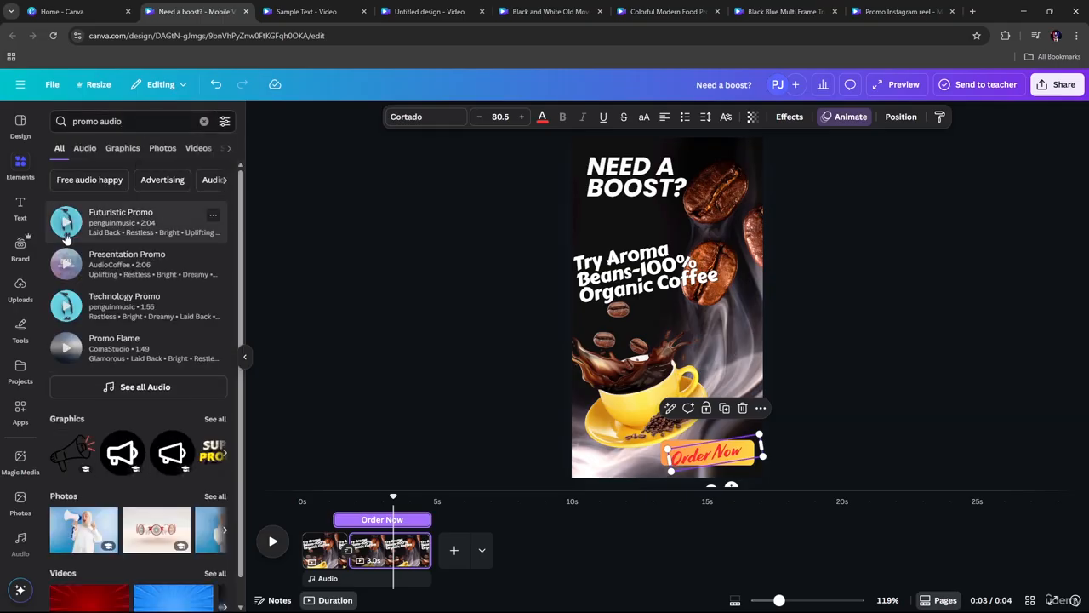
Preview the Futuristic Promo track and add it to the timeline at 0 seconds as background music.
left_click(66, 223)
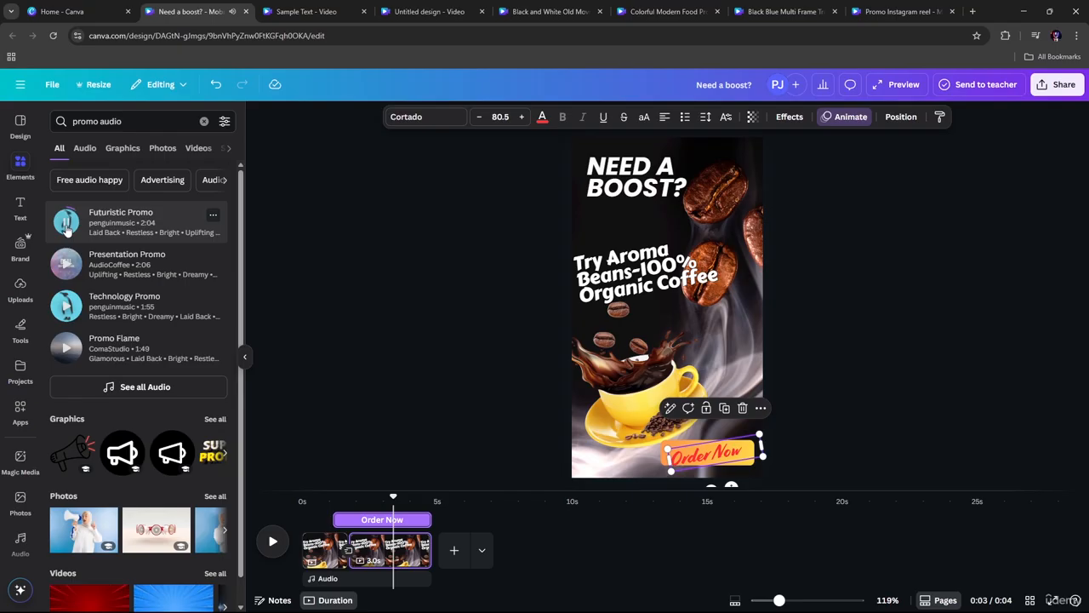
scroll(68, 235, "down", 1)
left_click_drag(127, 203, 310, 565)
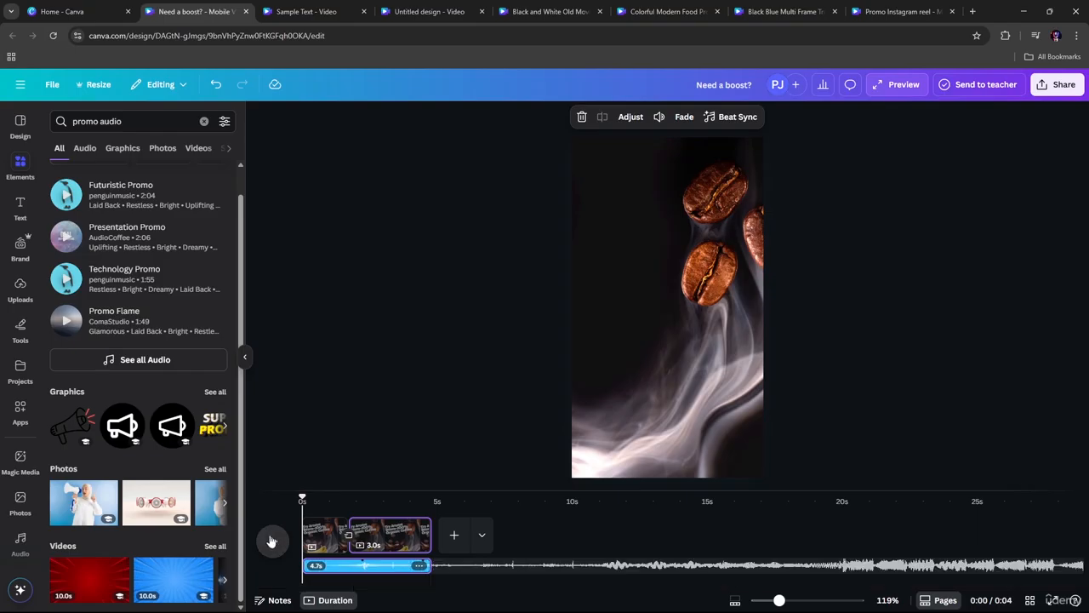
Shift the Futuristic Promo audio so it starts slightly further into the track, and play the reel to check it.
left_click(273, 542)
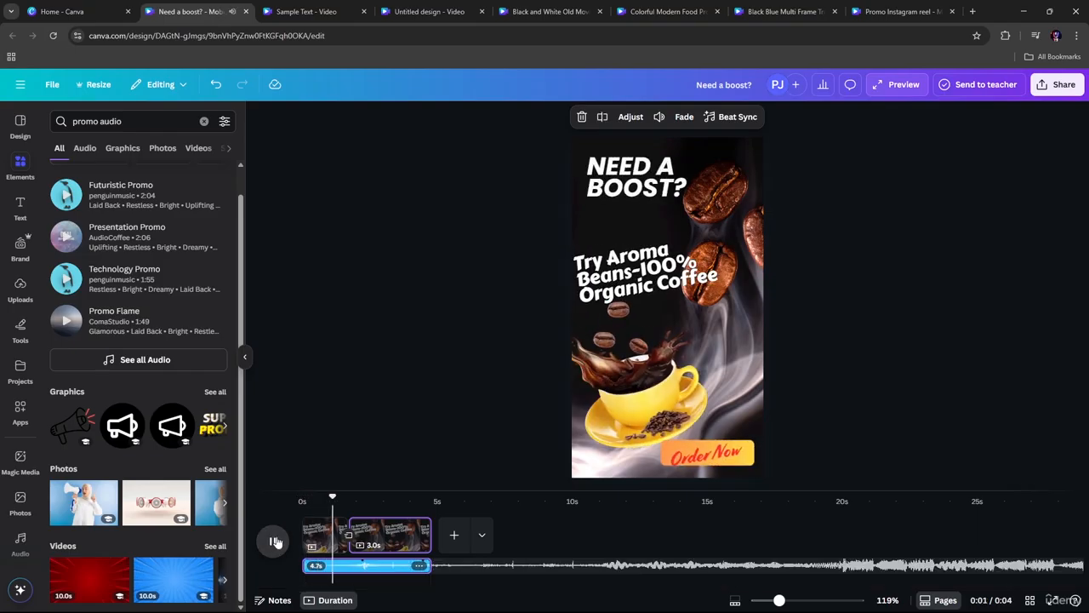
left_click(274, 542)
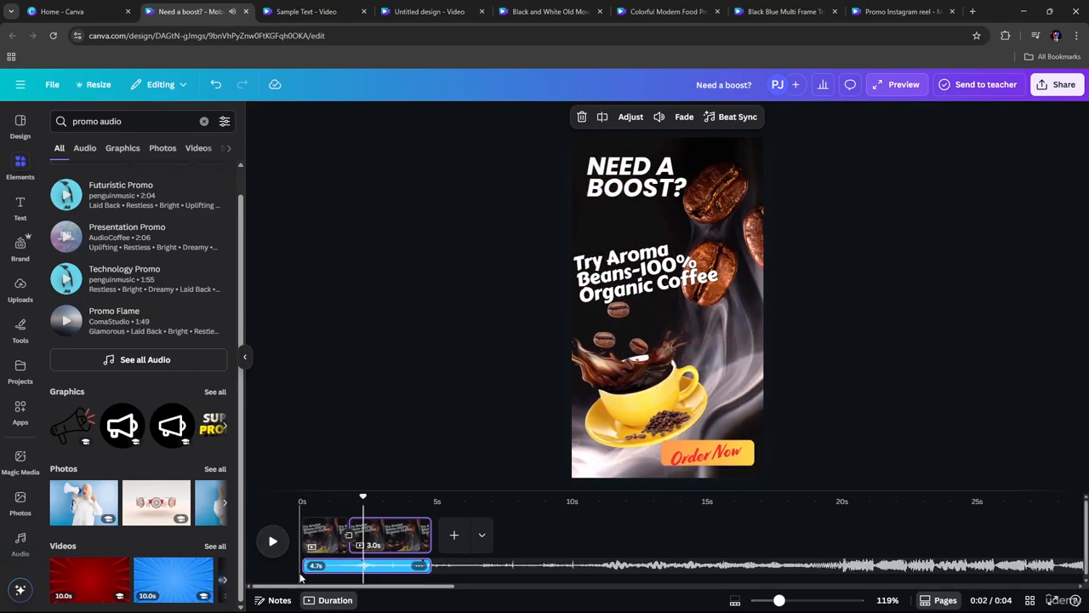
left_click_drag(304, 566, 339, 574)
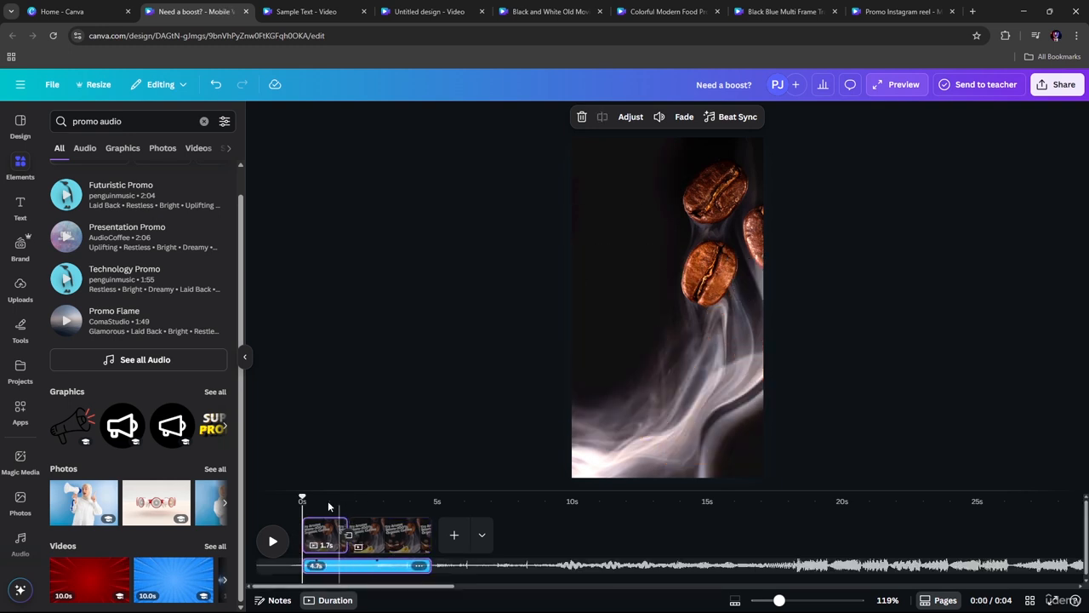
key("space")
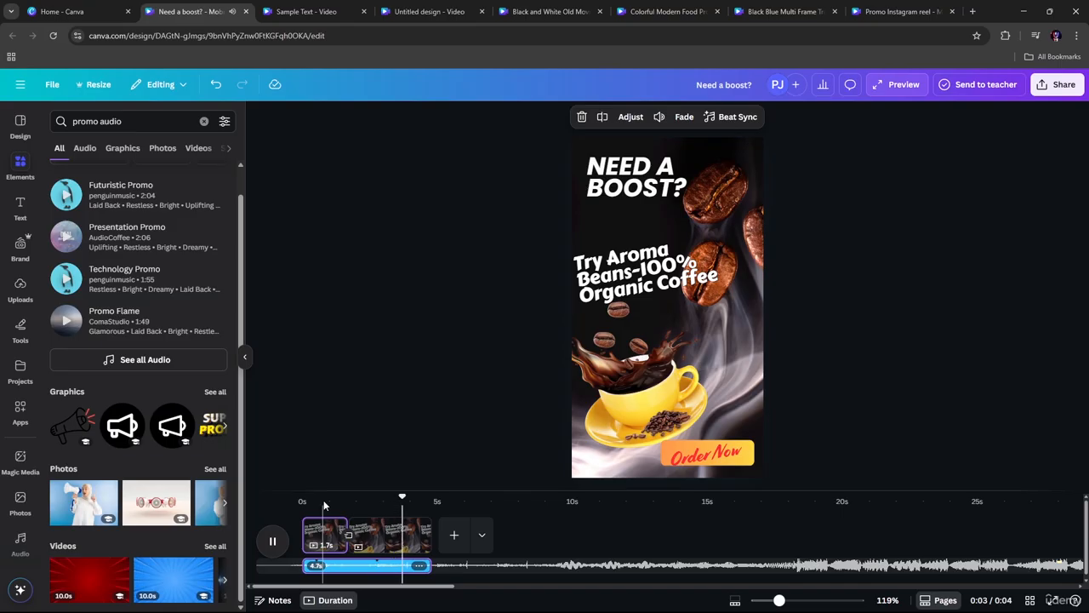
key("space")
Apply the Pulse add-on effect to the Order Now text together with its orange button shape.
left_click(695, 455)
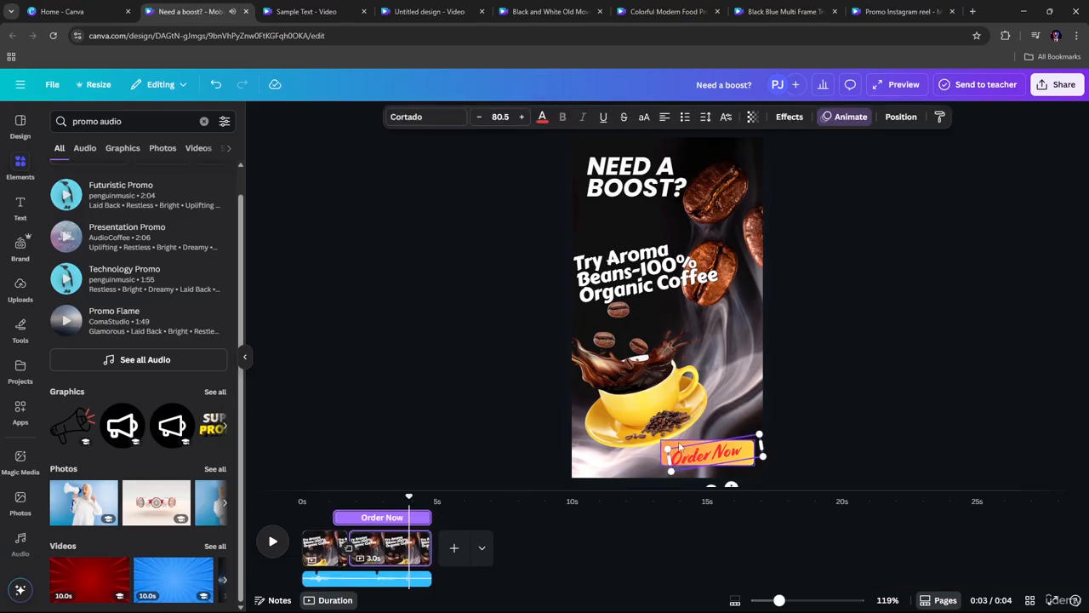
left_click(868, 117)
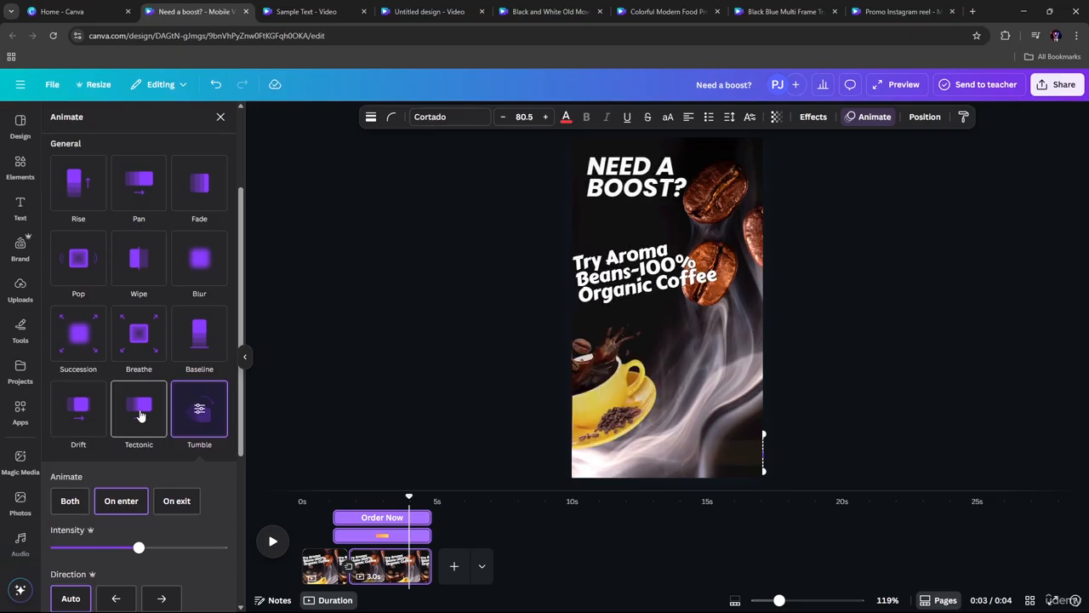
scroll(140, 470, "down", 3)
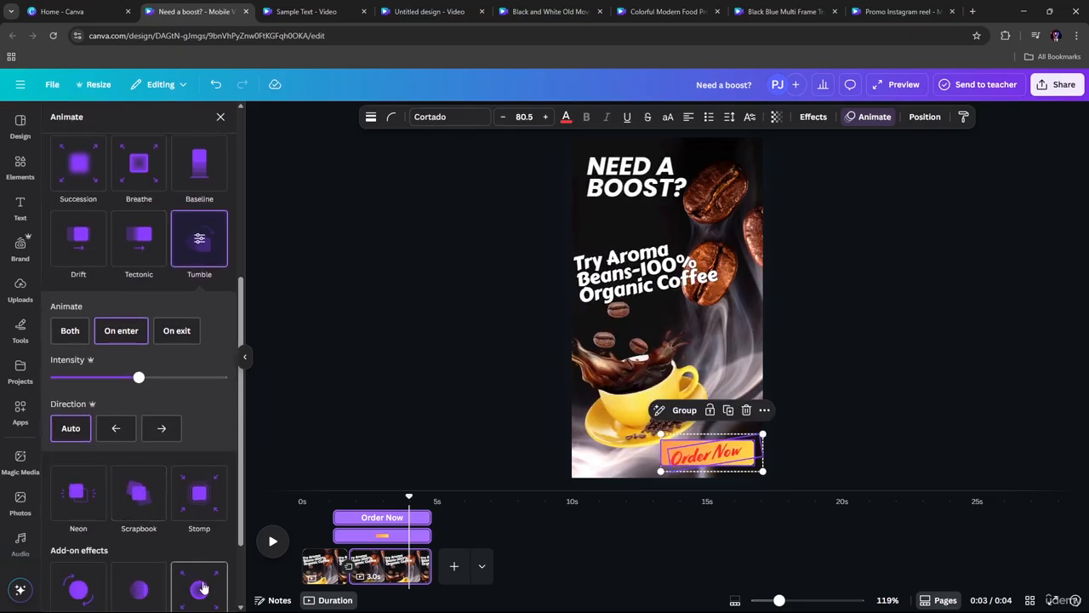
scroll(203, 587, "down", 1)
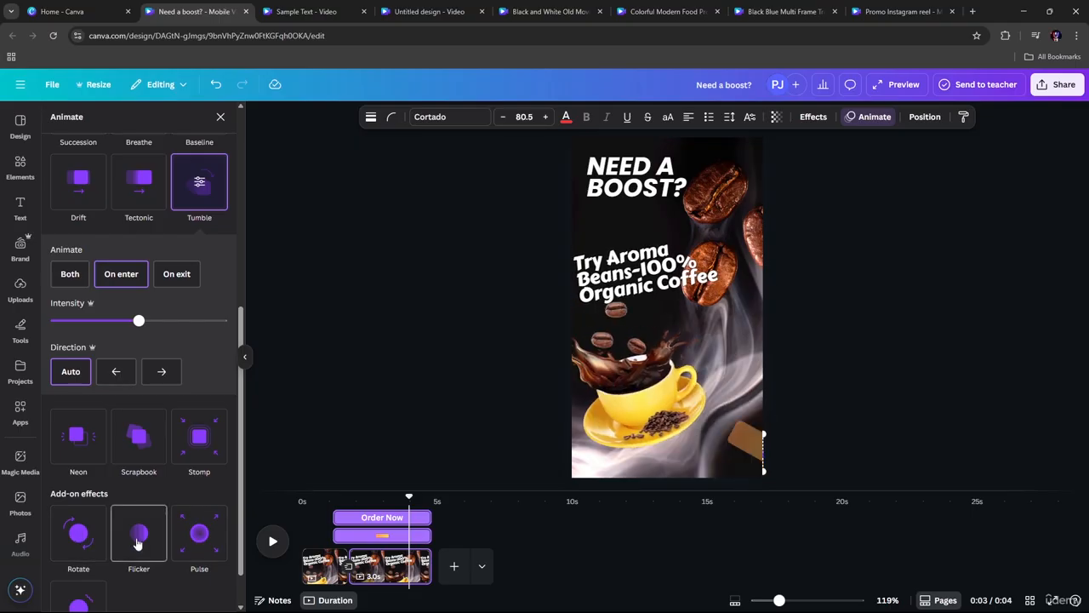
scroll(138, 543, "down", 1)
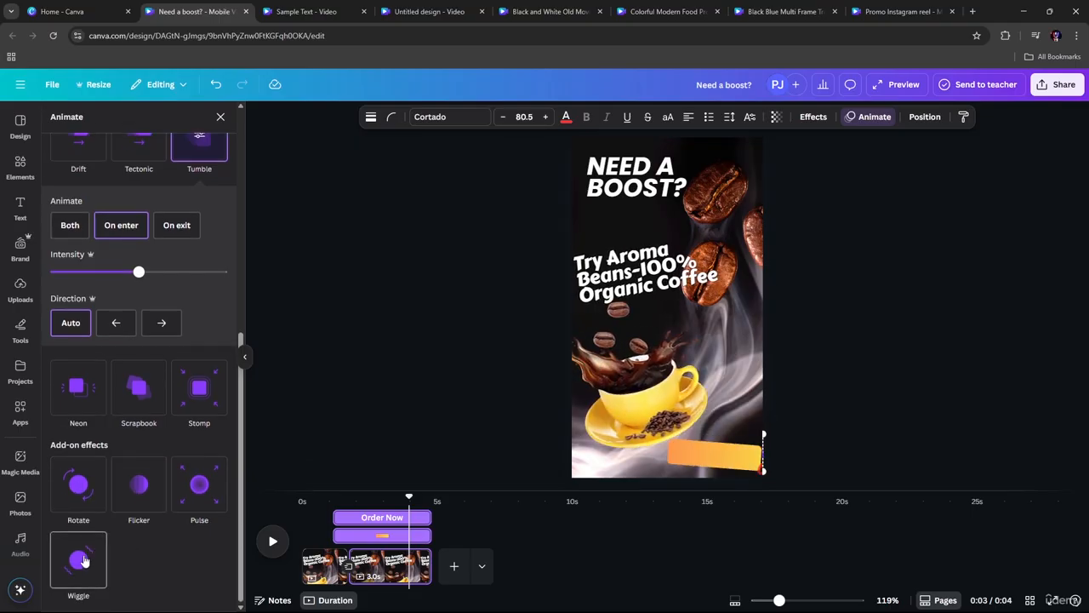
left_click(207, 485)
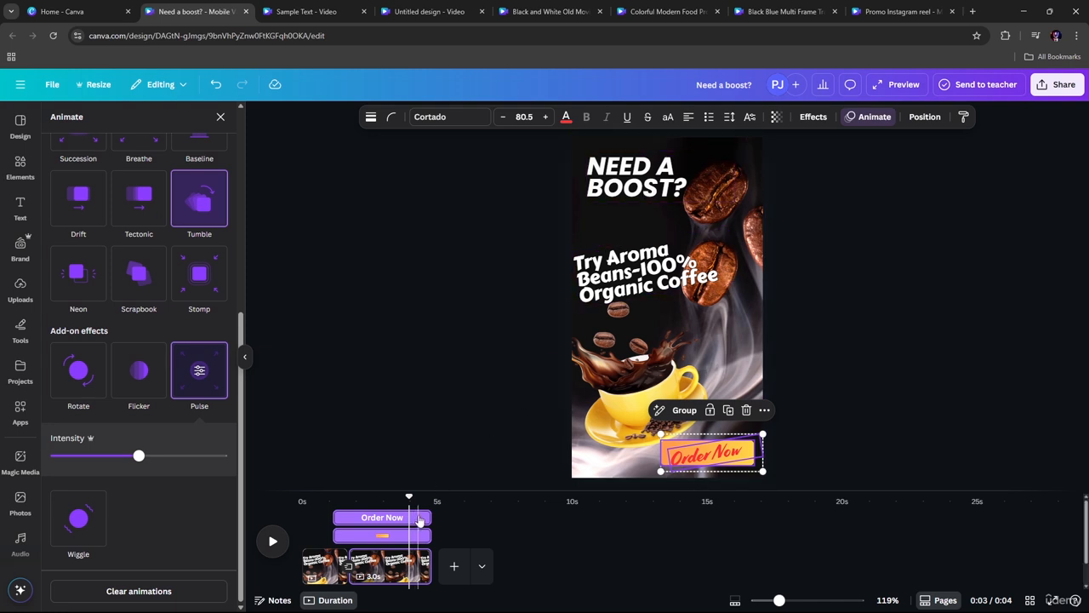
Extend the second page's duration to 23.2 seconds.
left_click(431, 576)
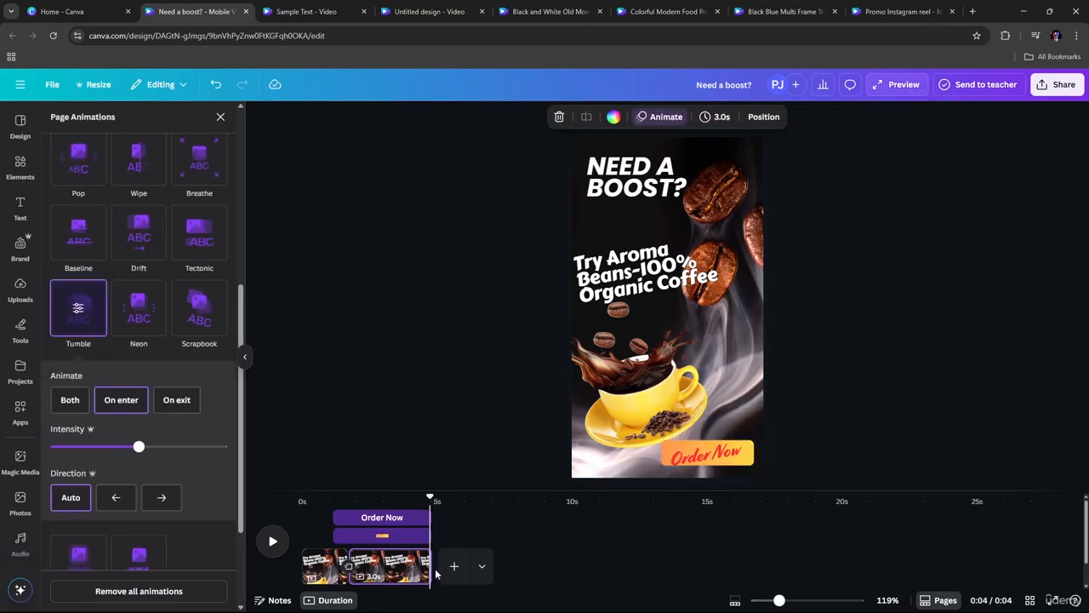
left_click_drag(434, 573, 992, 565)
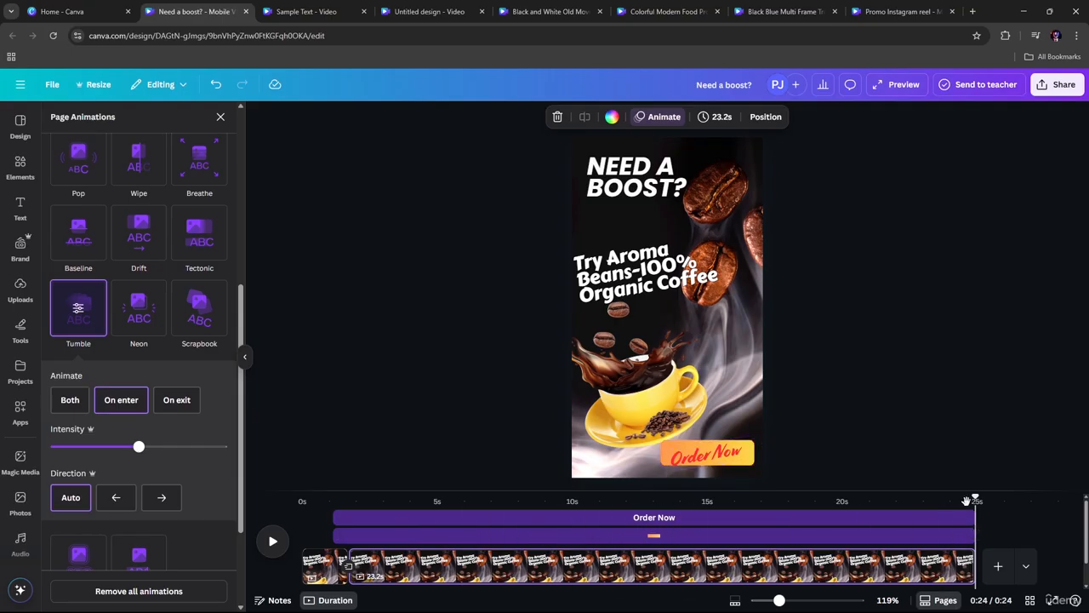
Play the extended page from about 5 seconds to review the Order Now animation, and look over the audio track on the timeline.
left_click(448, 543)
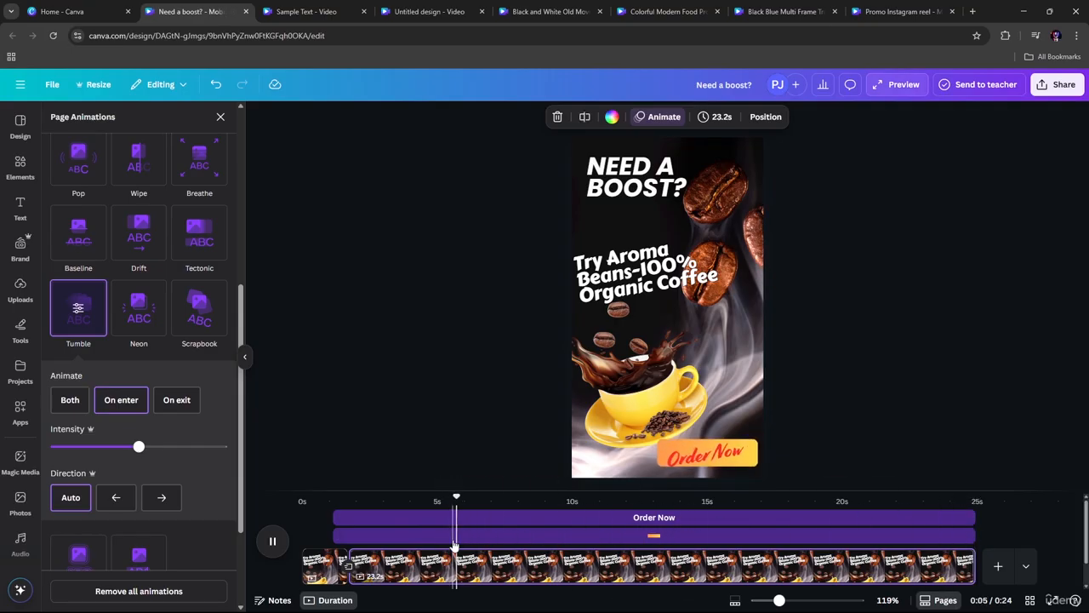
key("space")
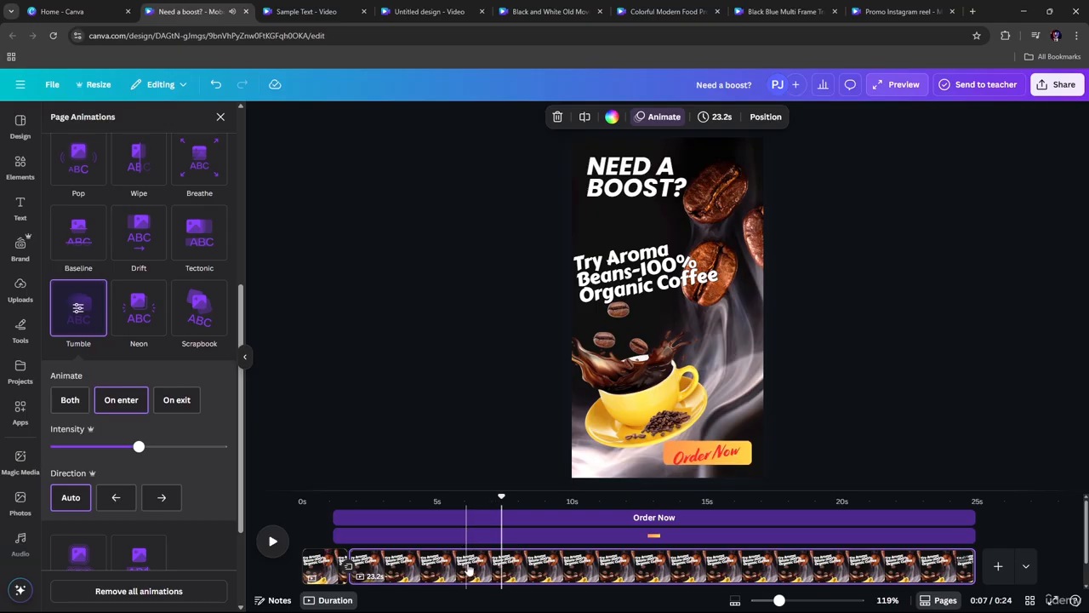
left_click(469, 569)
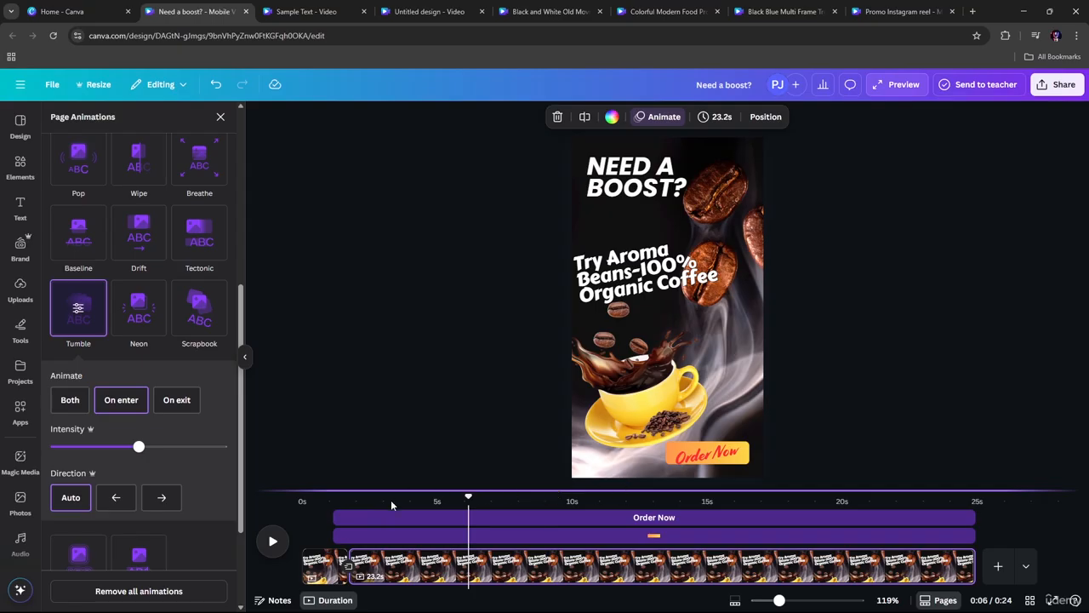
scroll(393, 511, "down", 1)
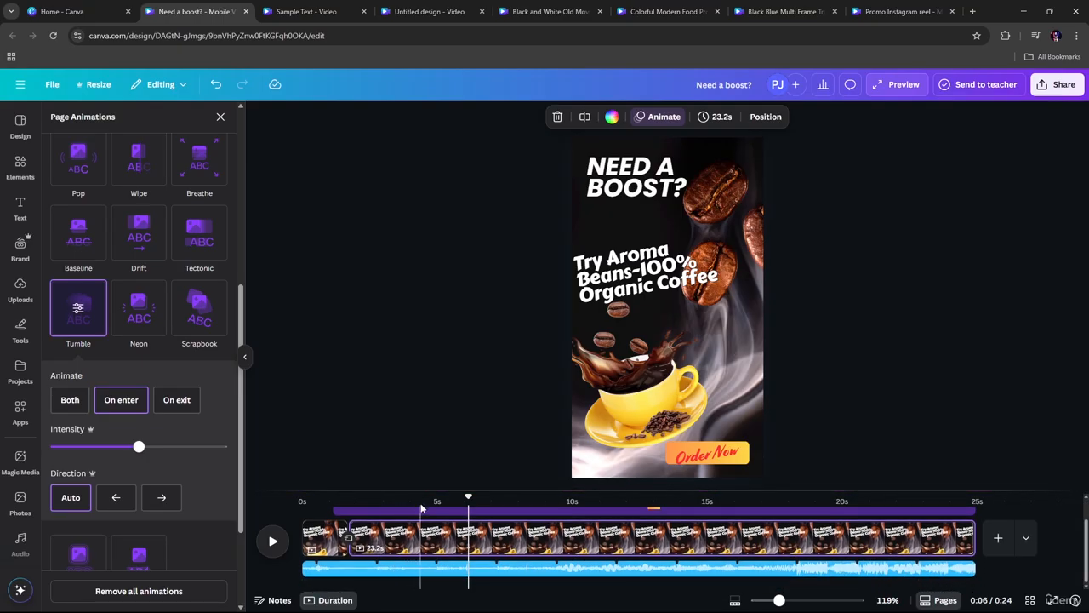
scroll(430, 509, "down", 5)
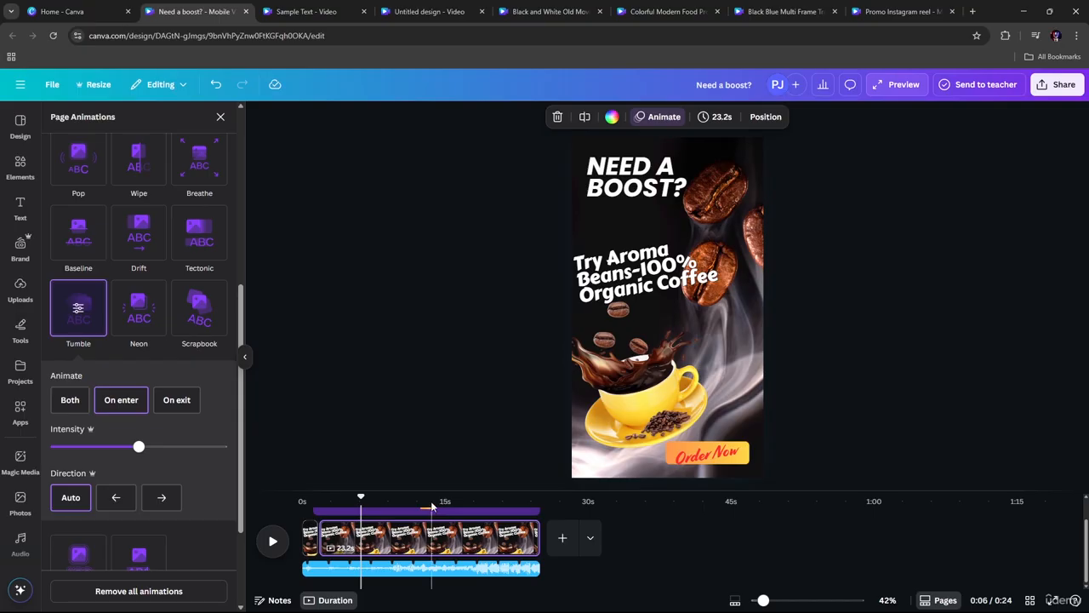
Look through the other open designs, from Sample Text to the Colorful Modern Food Promo Tiktok Story.
left_click(298, 10)
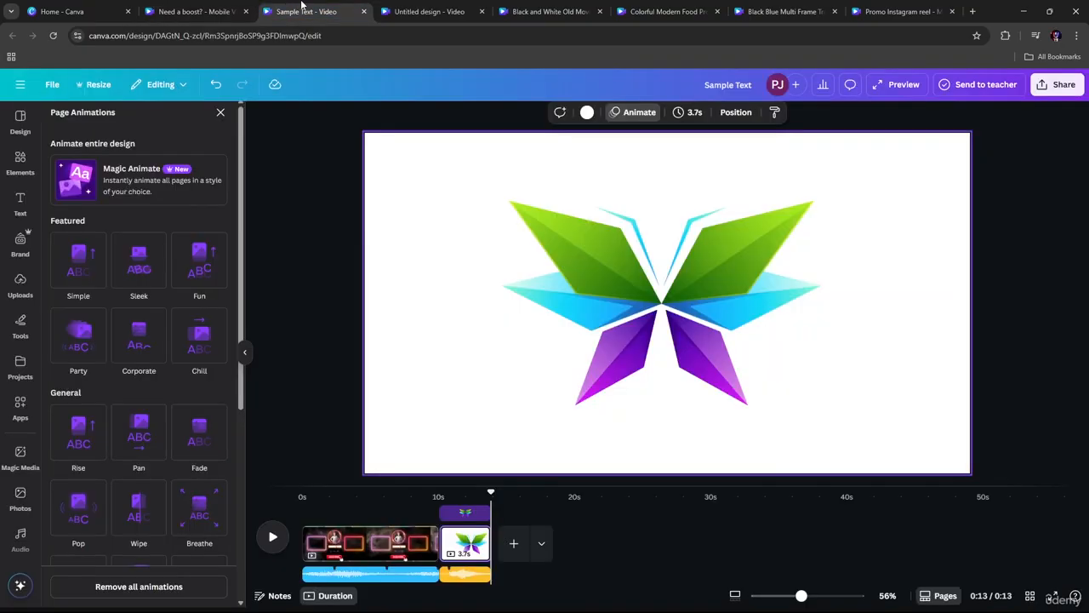
left_click(441, 8)
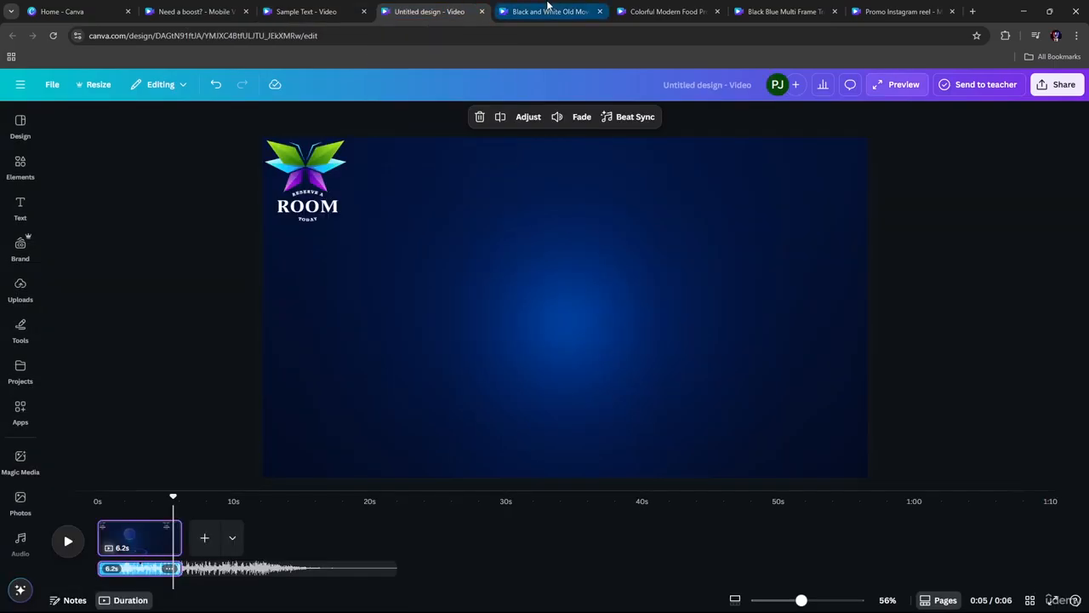
left_click(553, 10)
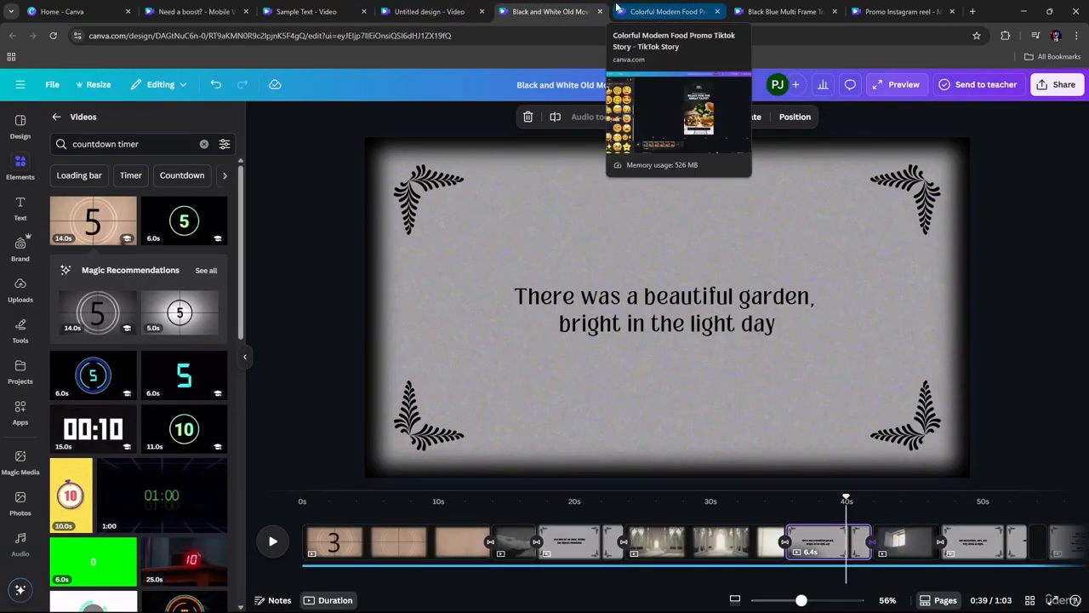
left_click(654, 12)
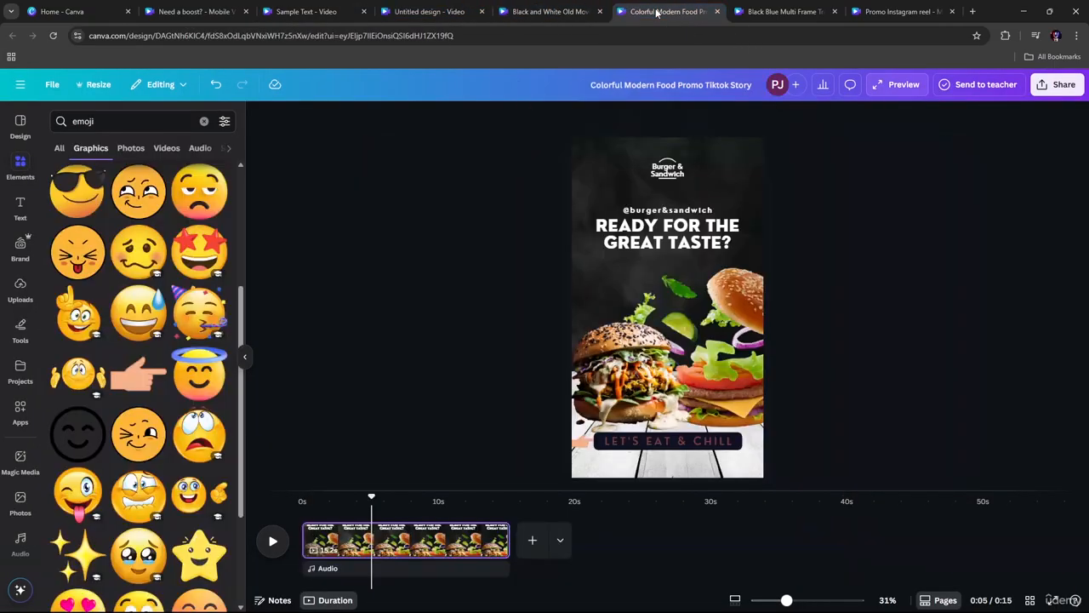